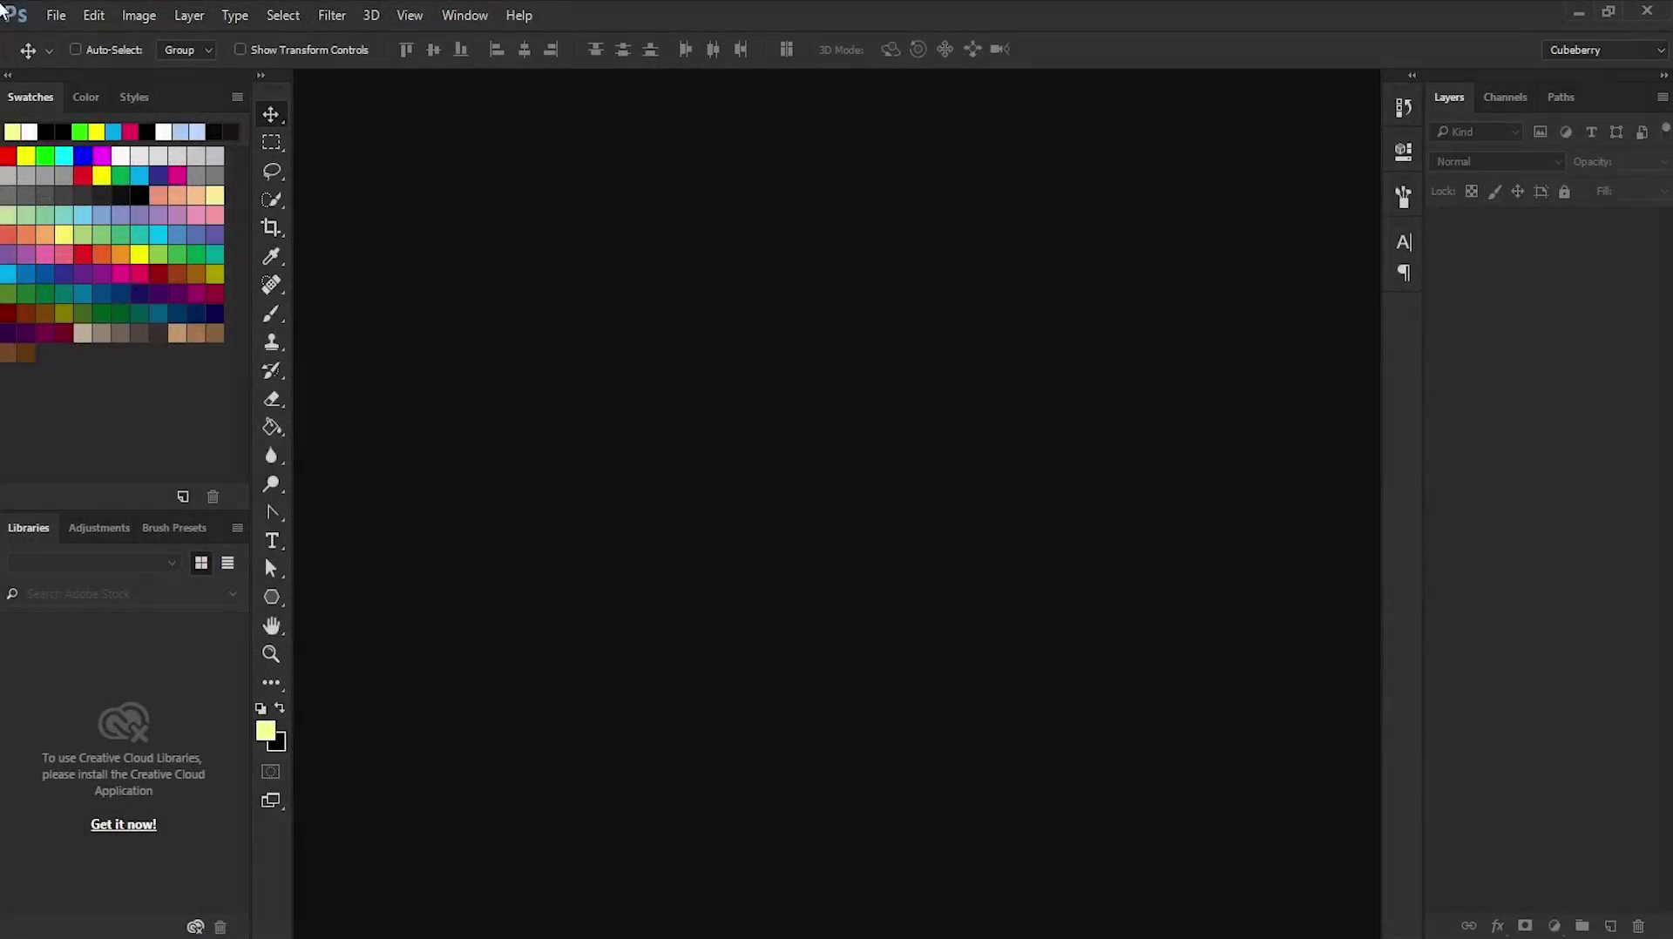
# Create a new blank 1920×1080 document at 300 ppi.
pyautogui.click(54, 15)
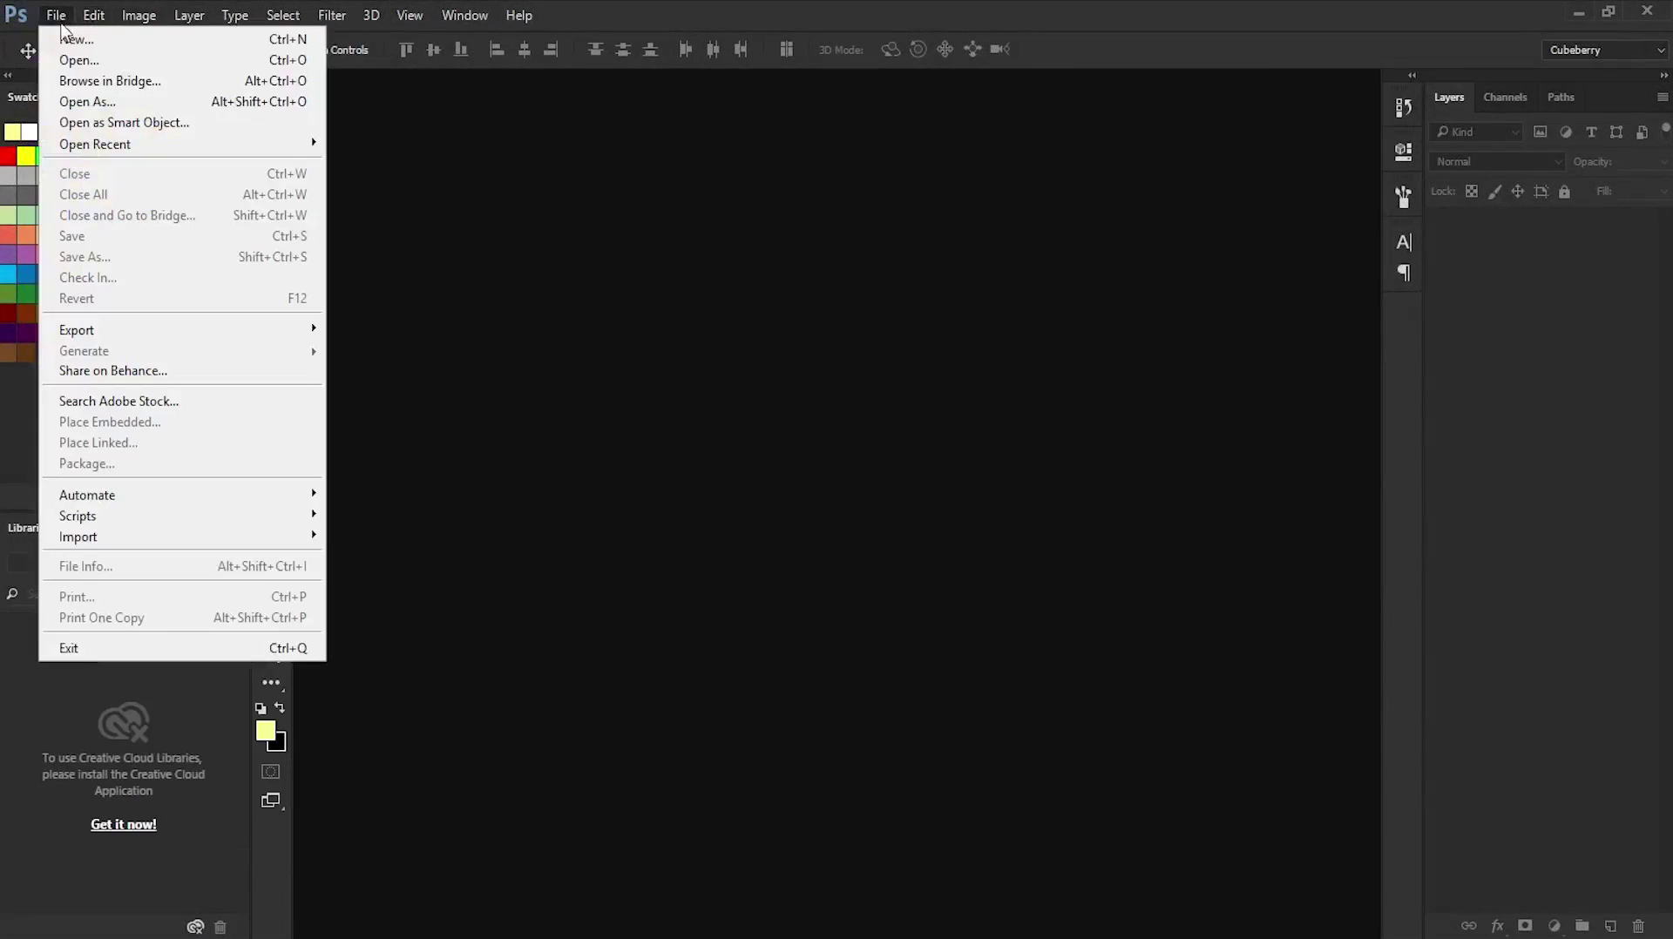
pyautogui.click(87, 46)
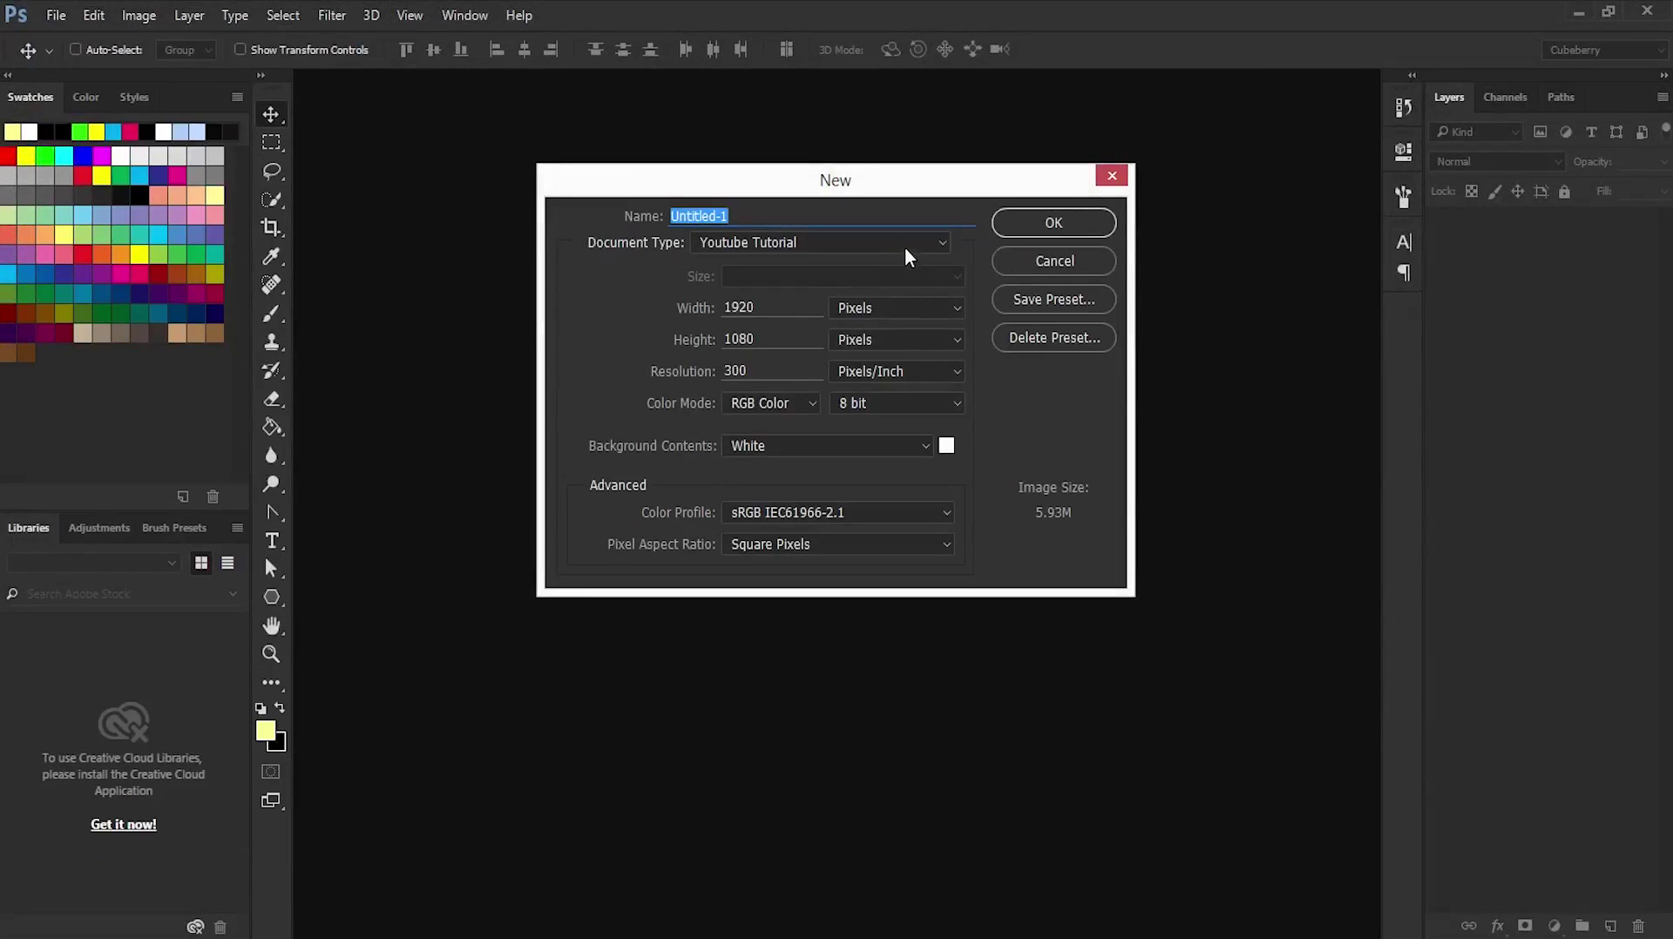
pyautogui.click(1072, 228)
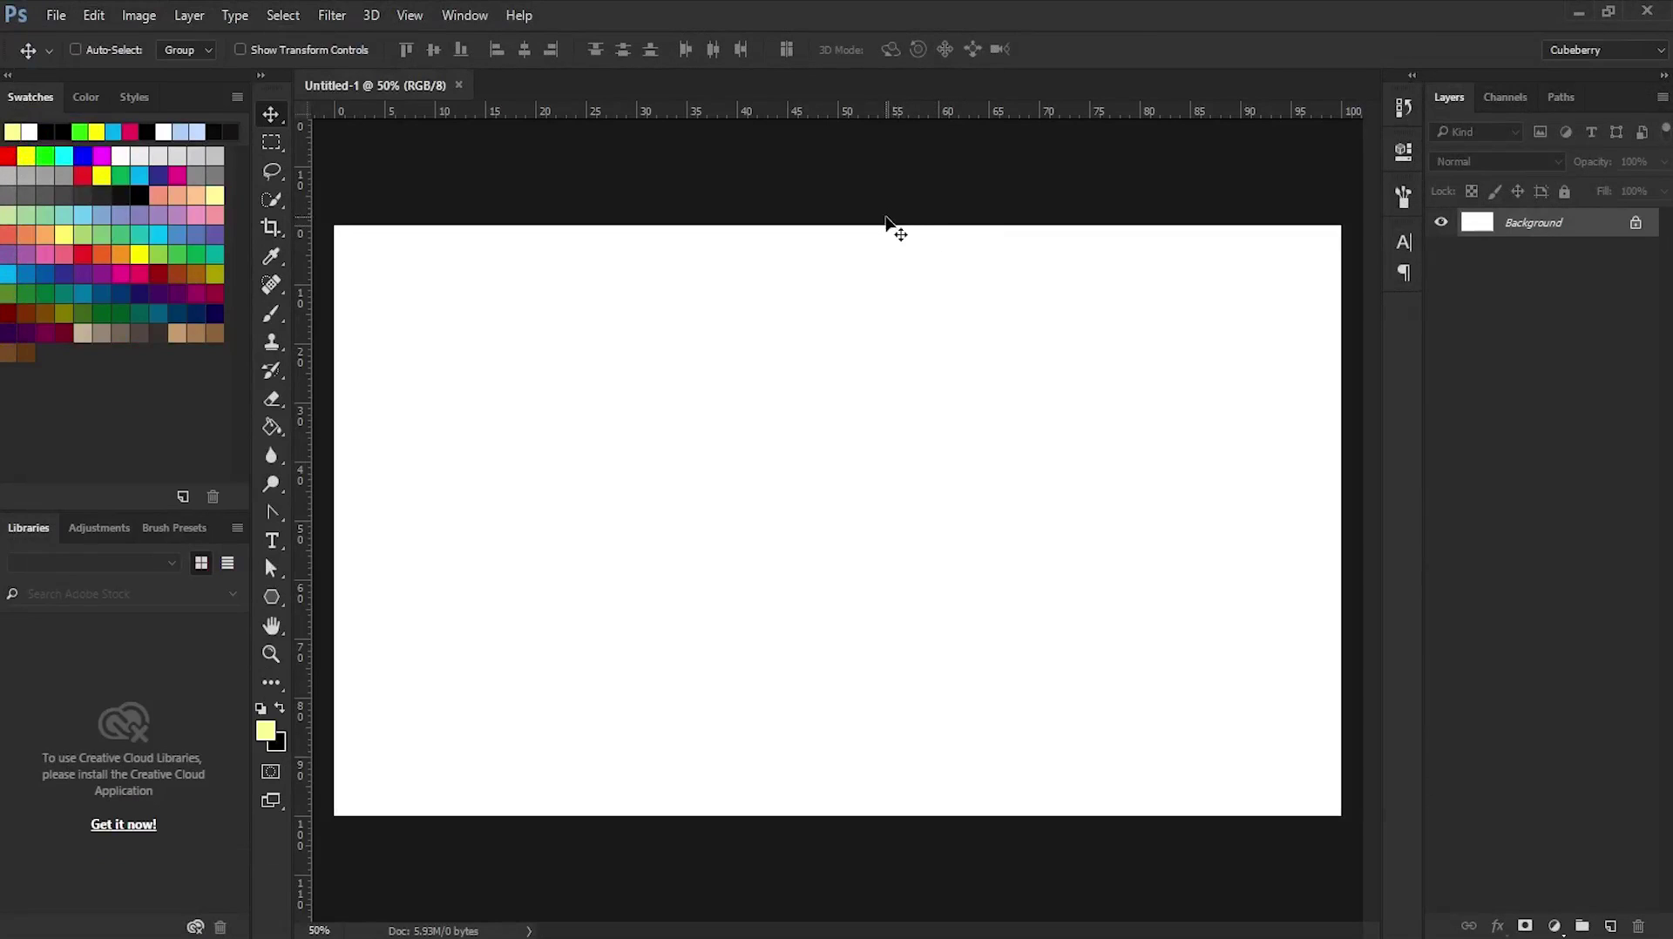
# Open forest-932707.jpg from the 21 Manipulation folder.
pyautogui.hotkey('ctrl', 'o')
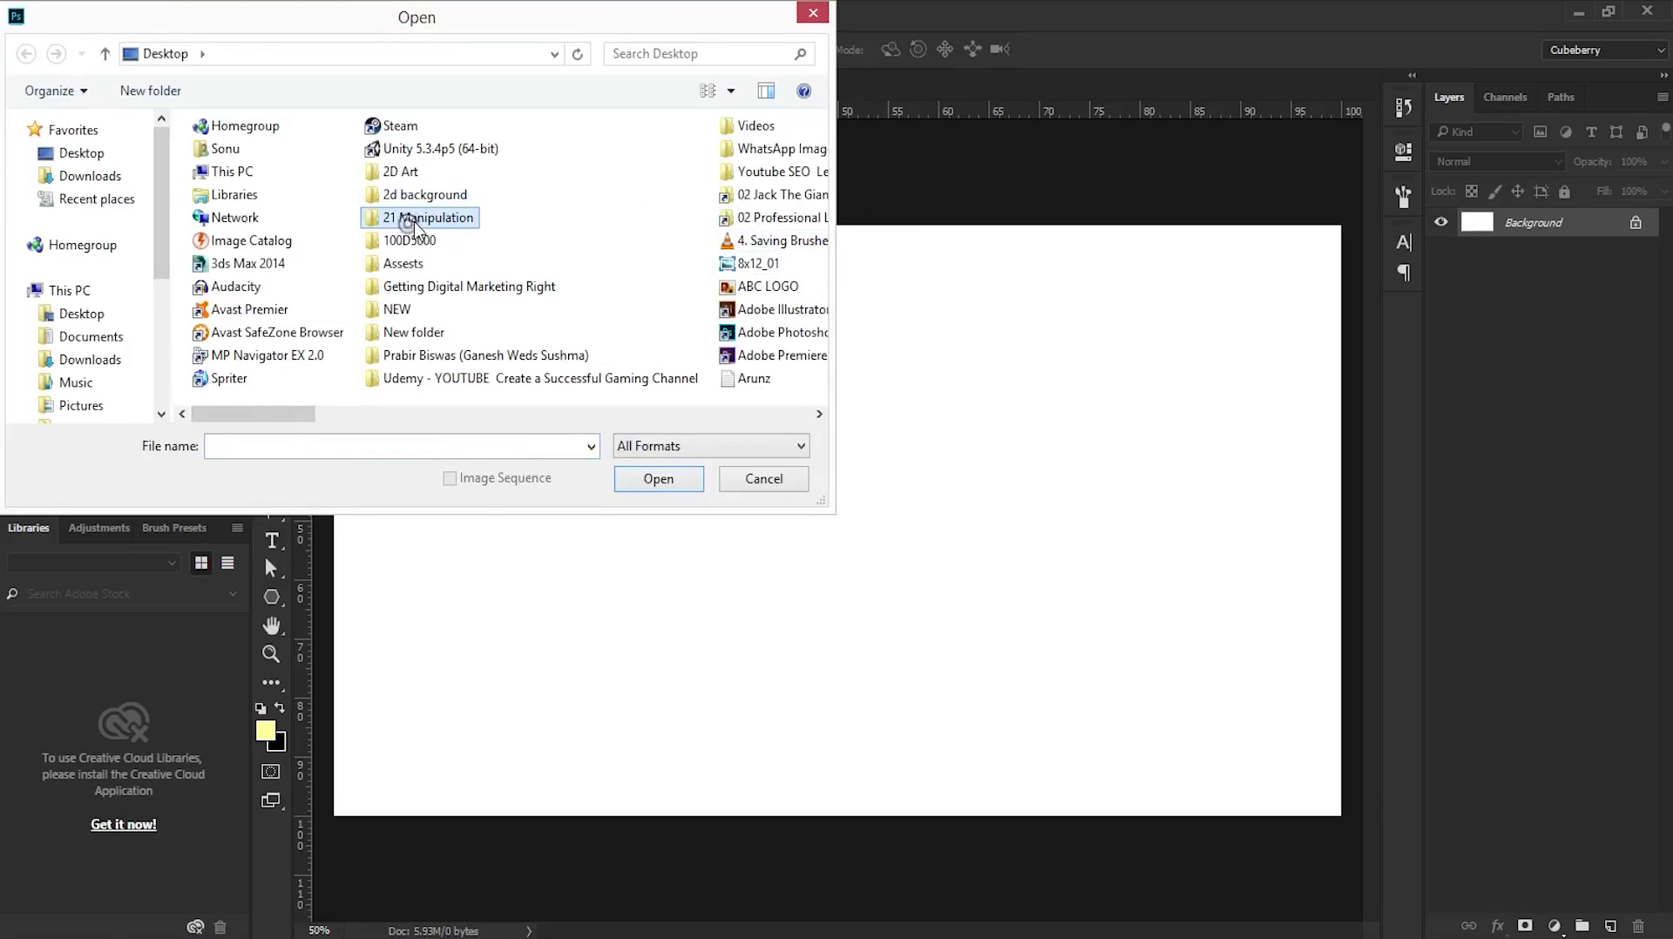
pyautogui.doubleClick(427, 218)
pyautogui.moveTo(815, 261); pyautogui.dragTo(814, 274)
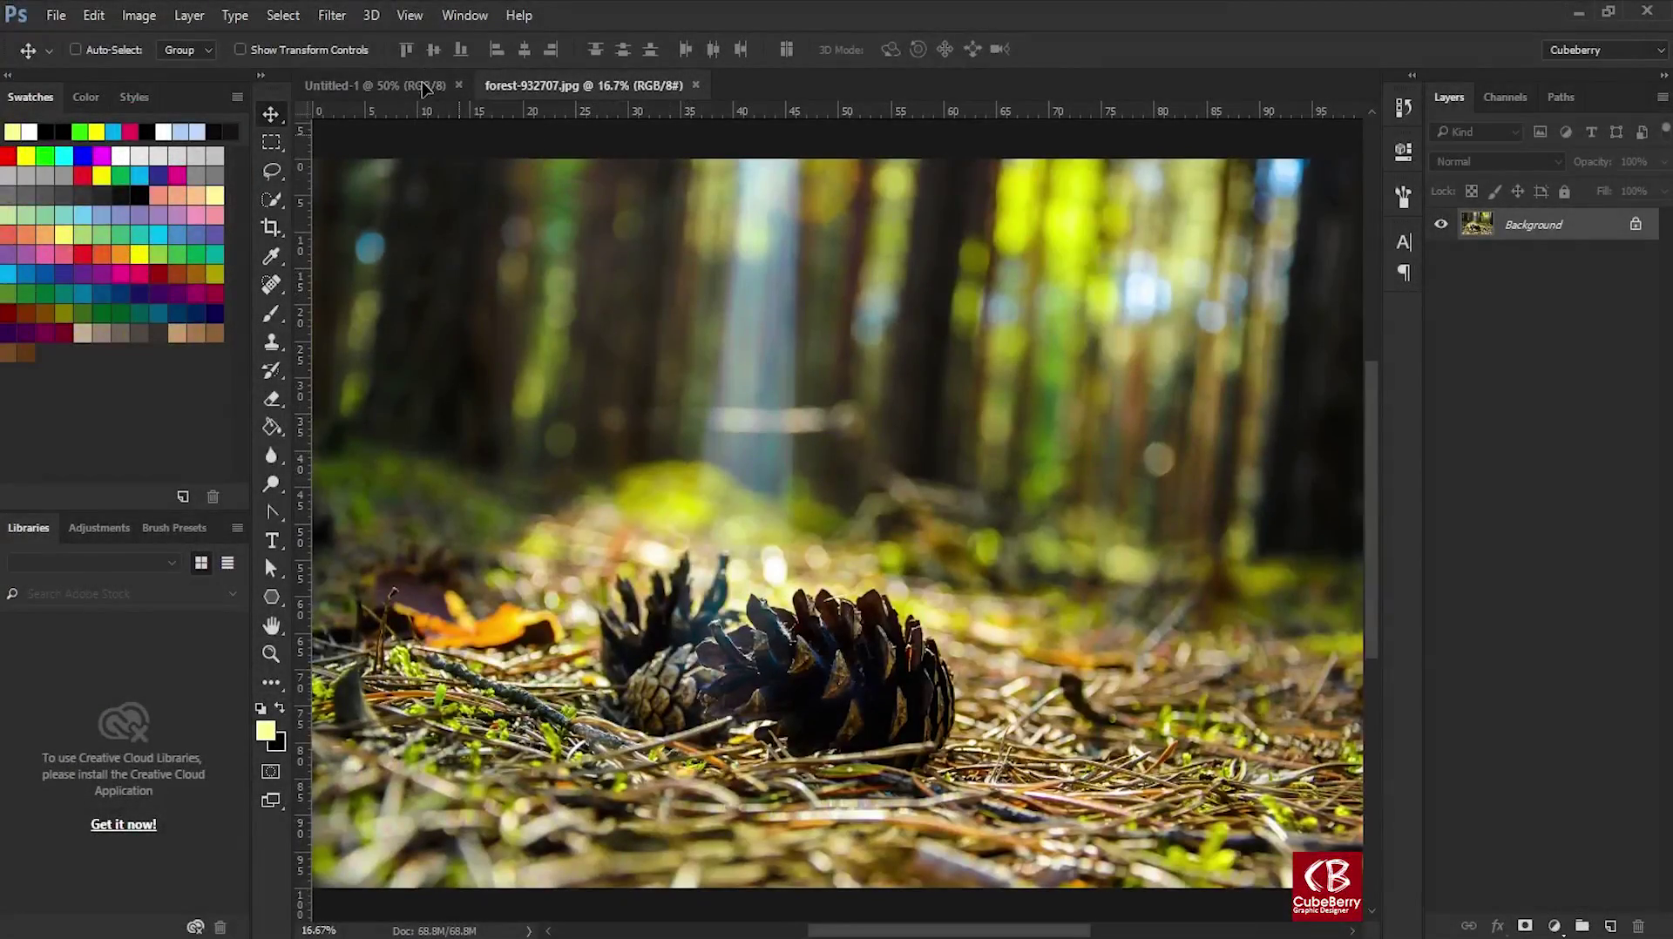
# Drag the pine-cone forest photo into Untitled-1 and scale it to fill the canvas.
pyautogui.moveTo(715, 488); pyautogui.dragTo(773, 505)
pyautogui.hotkey('ctrl', '-')
pyautogui.hotkey('ctrl', '-')
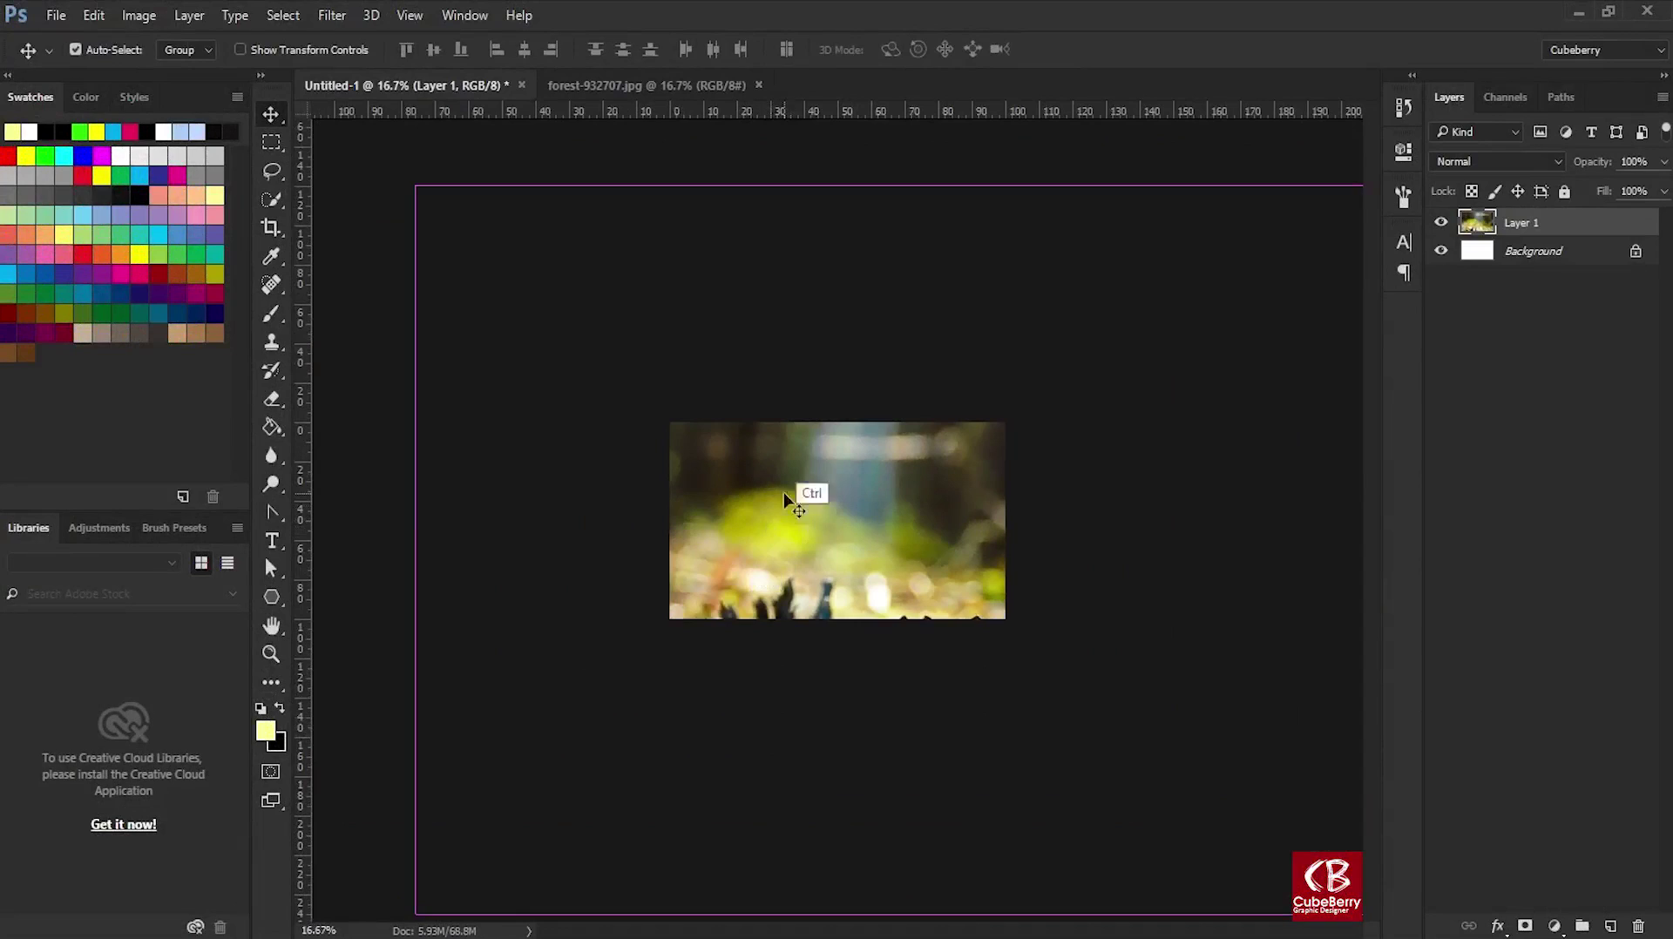
pyautogui.hotkey('ctrl', 't')
pyautogui.moveTo(414, 185)
pyautogui.mouseDown()
pyautogui.moveTo(749, 385)
pyautogui.moveTo(787, 467)
pyautogui.mouseUp()
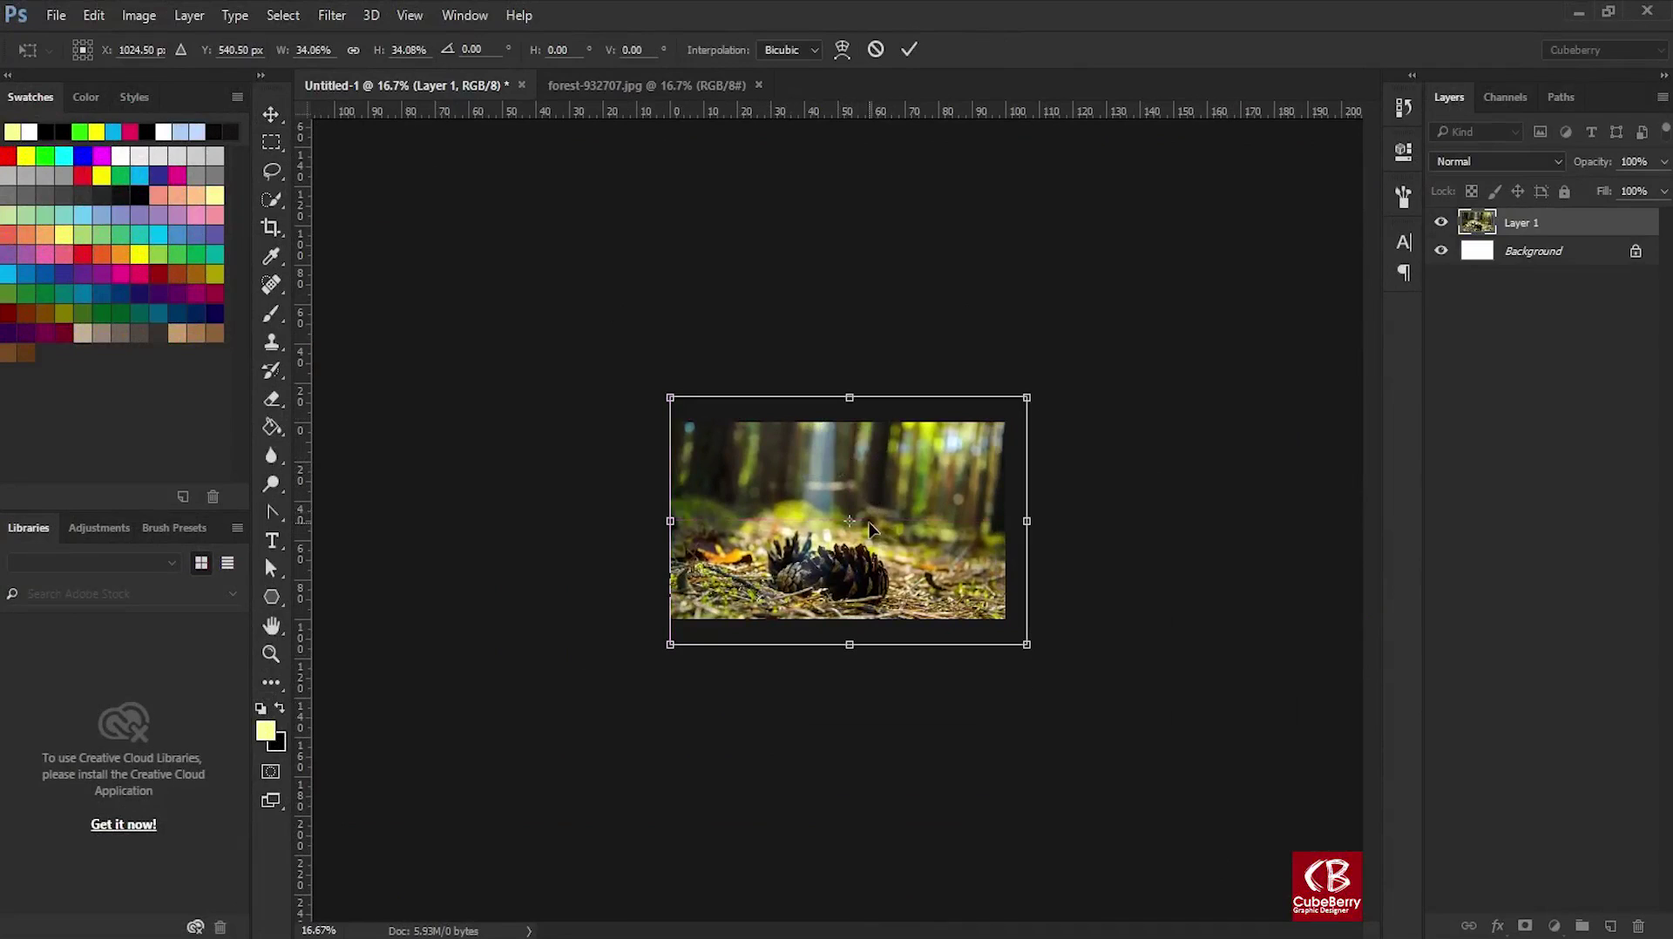
pyautogui.press('Return')
pyautogui.hotkey('ctrl', '+')
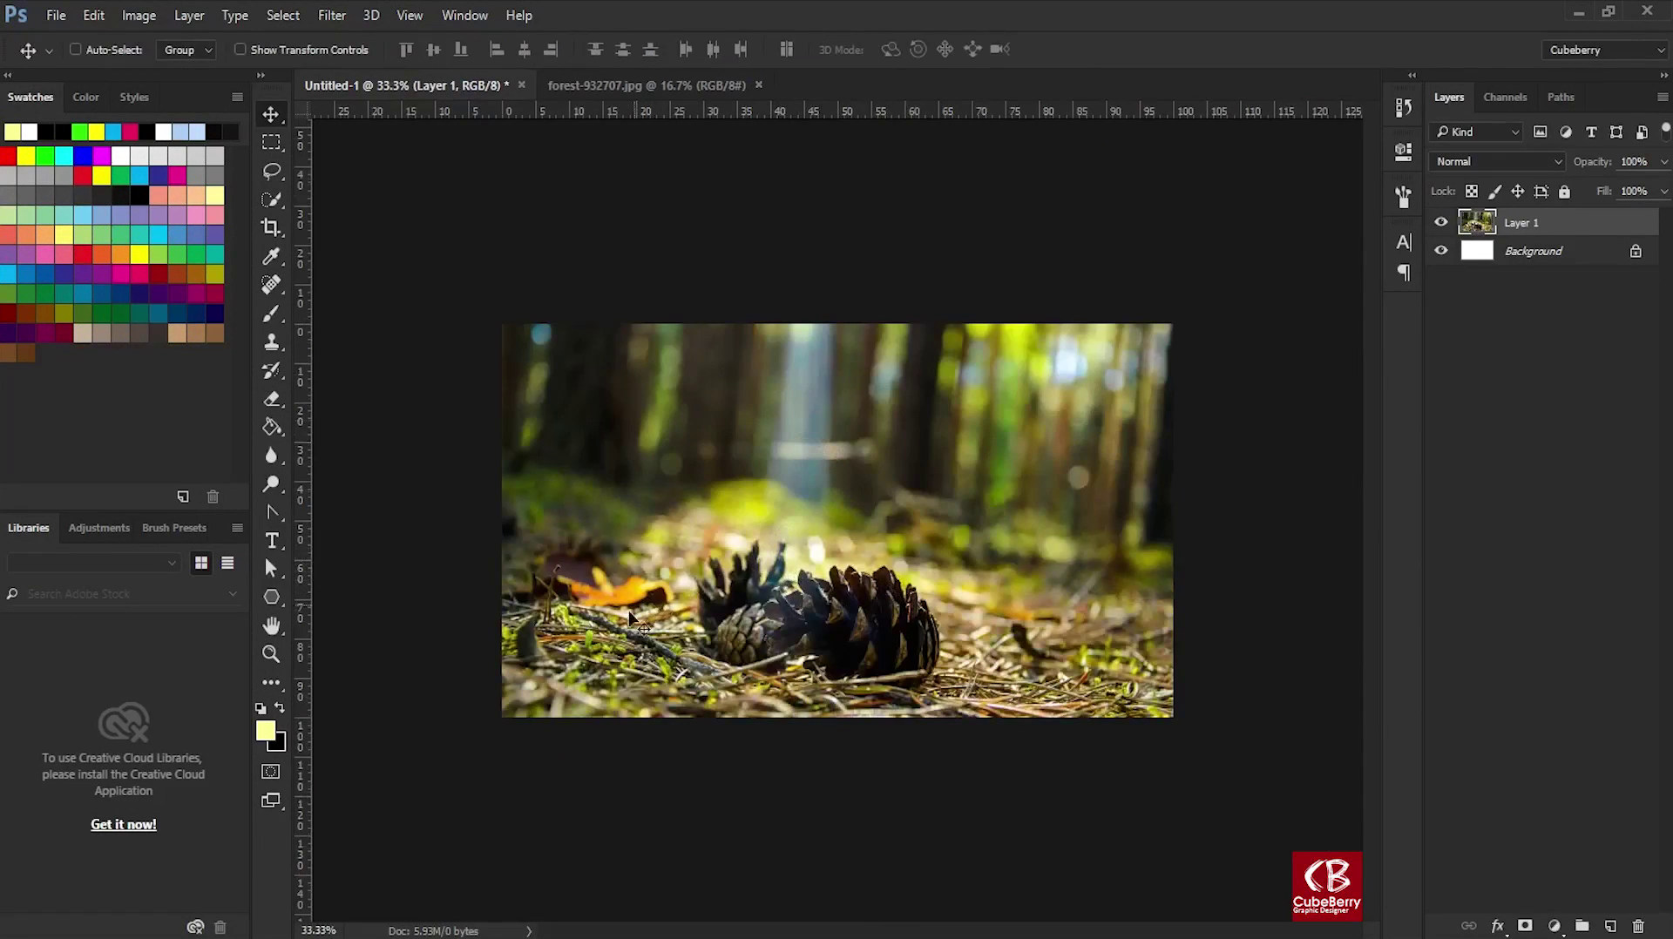
# Lasso-select the pine cones on the forest floor.
pyautogui.press('l')
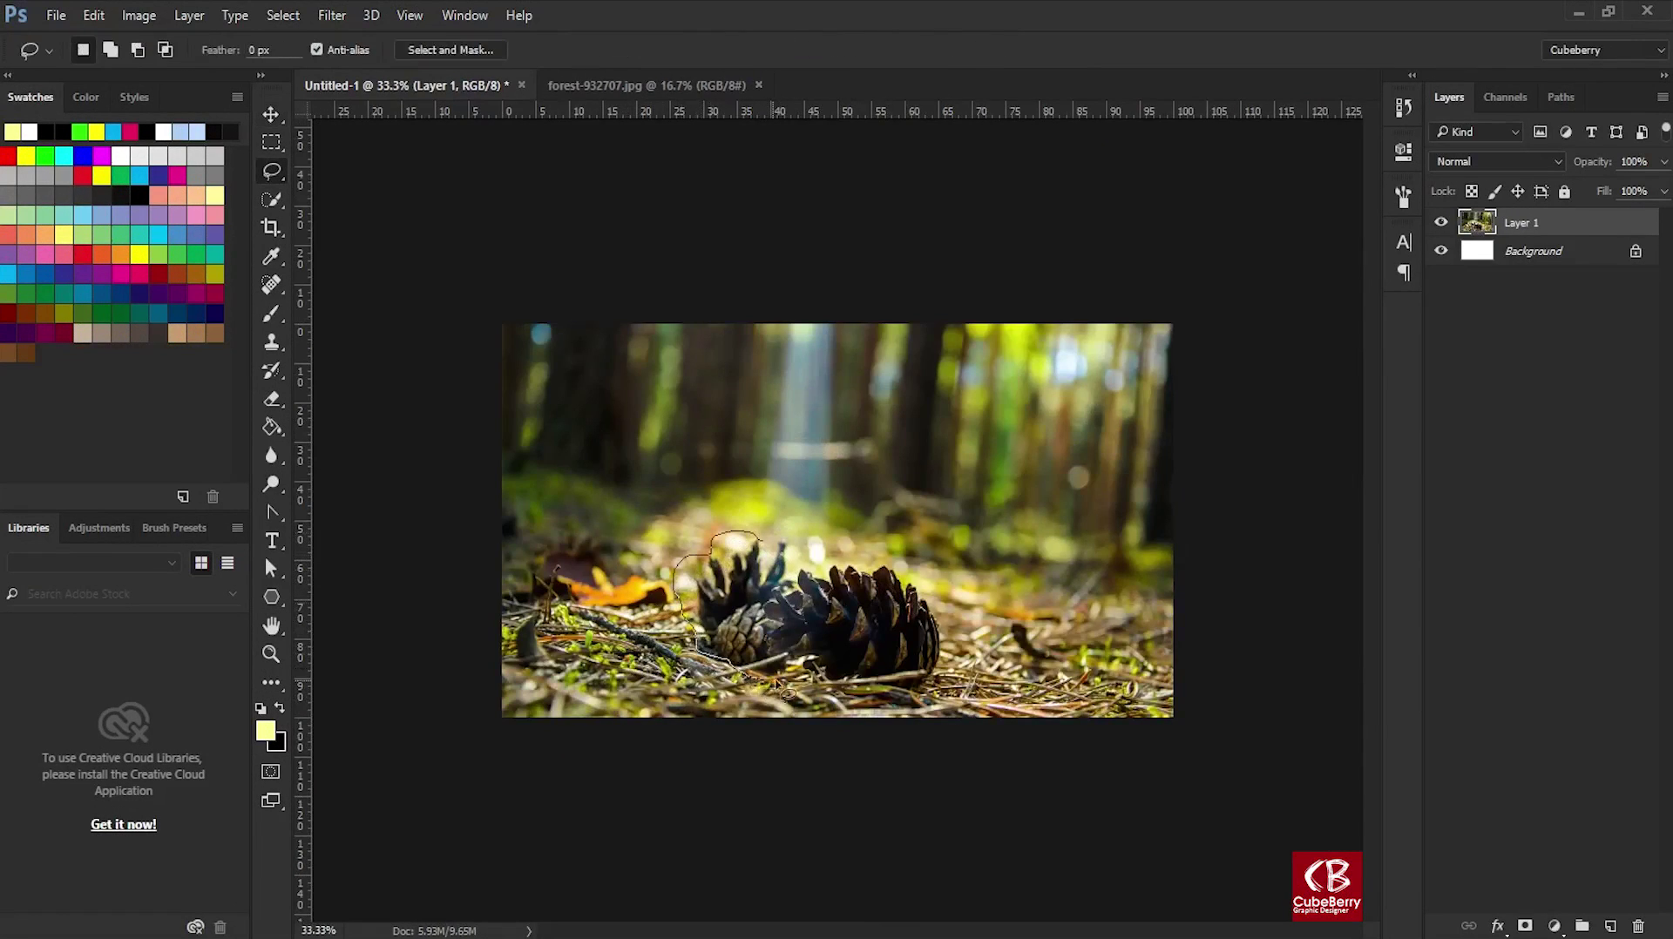
pyautogui.moveTo(778, 685)
pyautogui.mouseDown()
pyautogui.moveTo(937, 719)
pyautogui.moveTo(947, 603)
pyautogui.mouseUp()
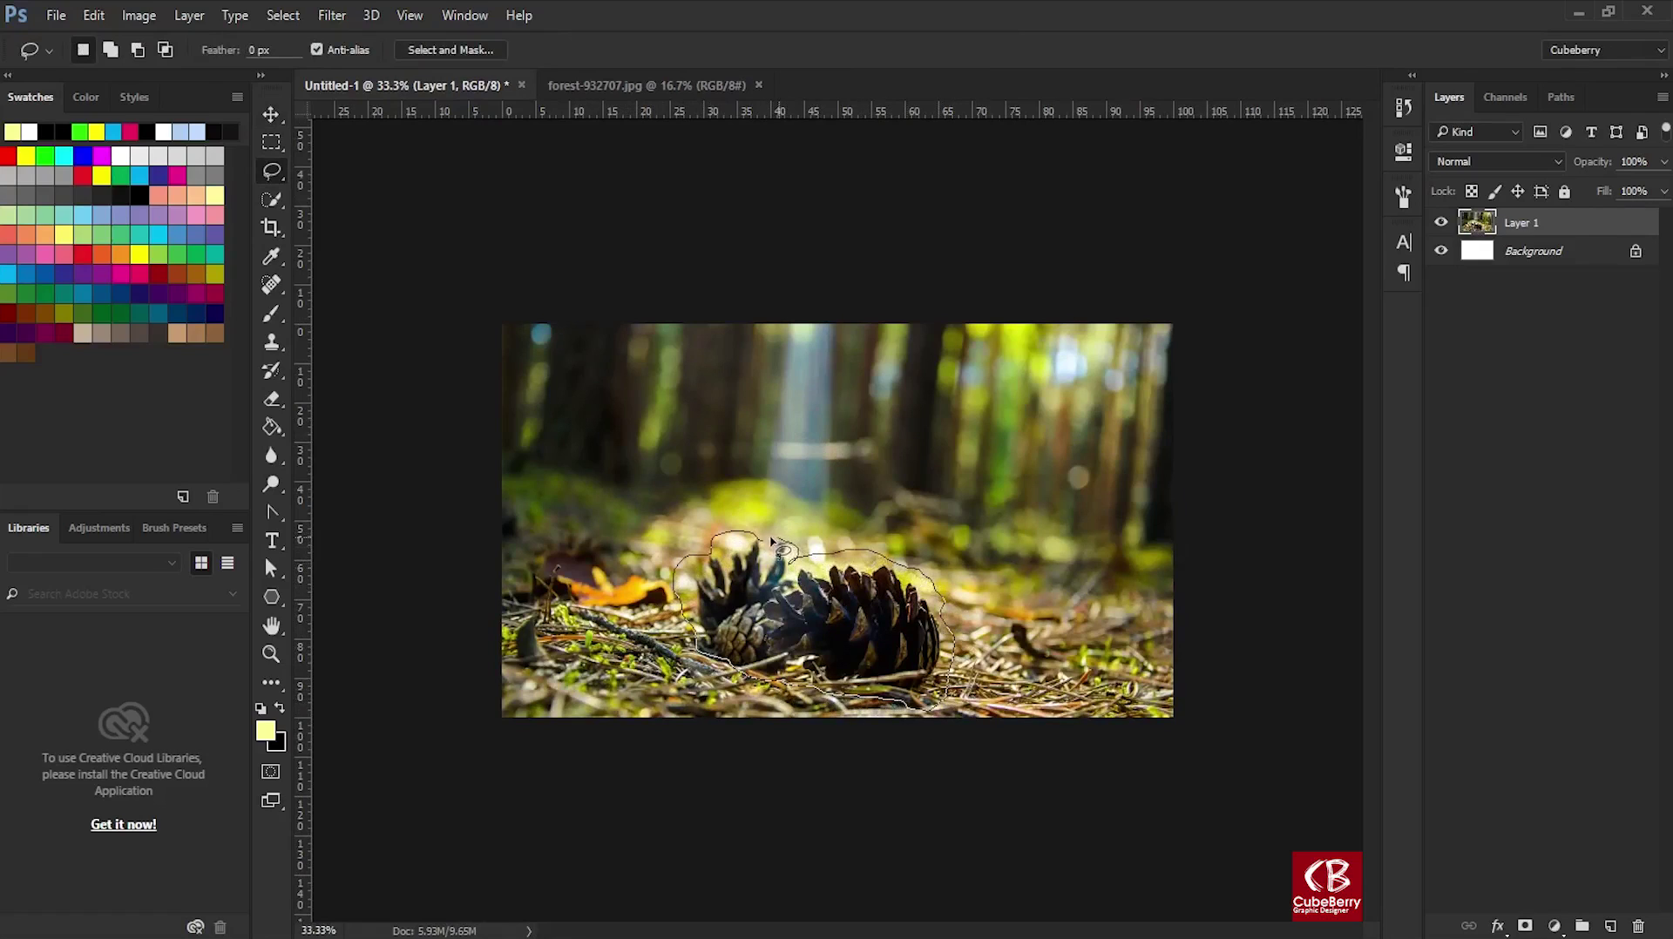
pyautogui.moveTo(772, 542); pyautogui.dragTo(778, 544)
pyautogui.press('i')
# Fill the pine-cone selection with Content-Aware fill and deselect.
pyautogui.hotkey('shift', 'F5')
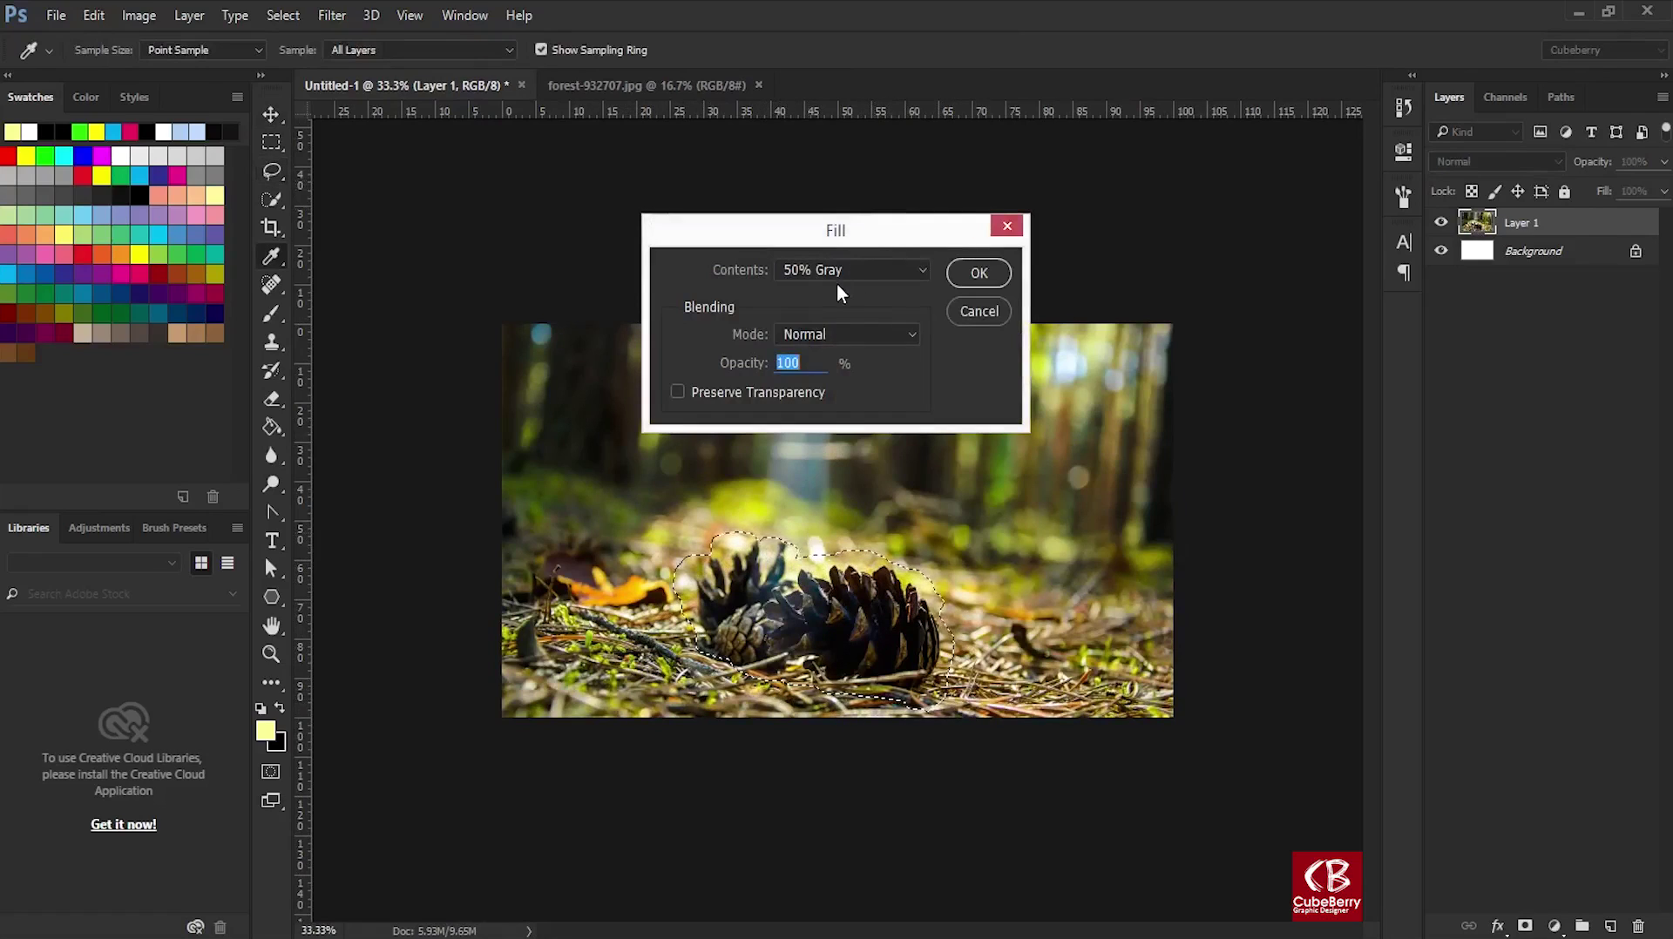
pyautogui.click(978, 272)
pyautogui.hotkey('ctrl', 'z')
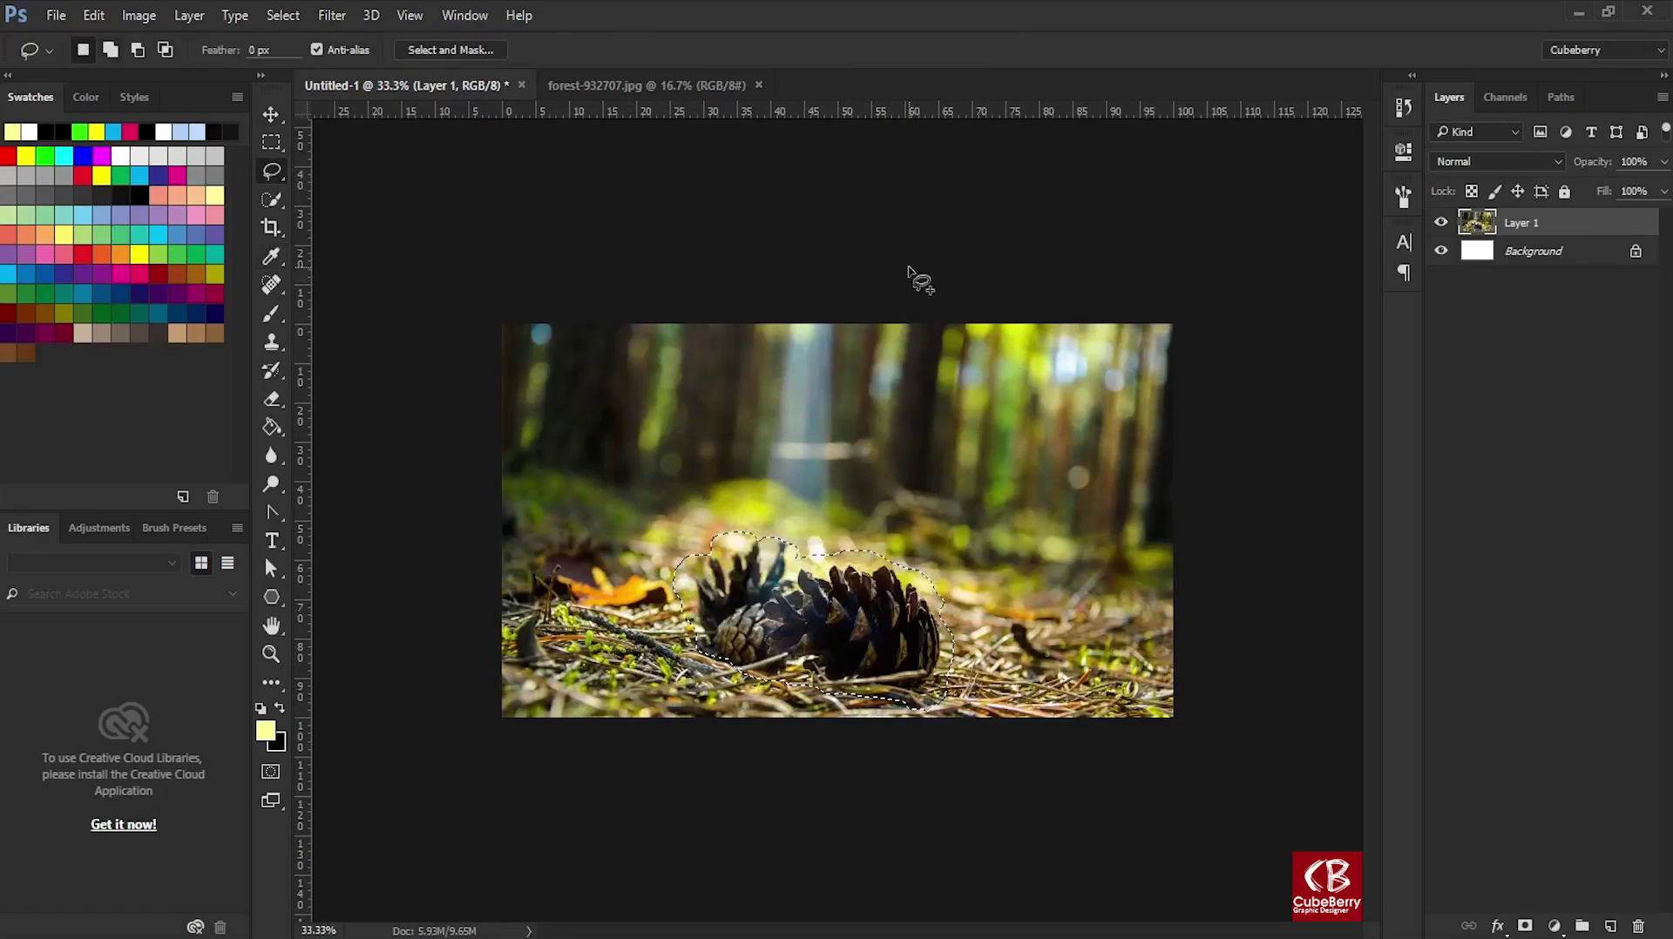
pyautogui.press('i')
pyautogui.hotkey('shift', 'F5')
pyautogui.click(895, 270)
pyautogui.click(827, 355)
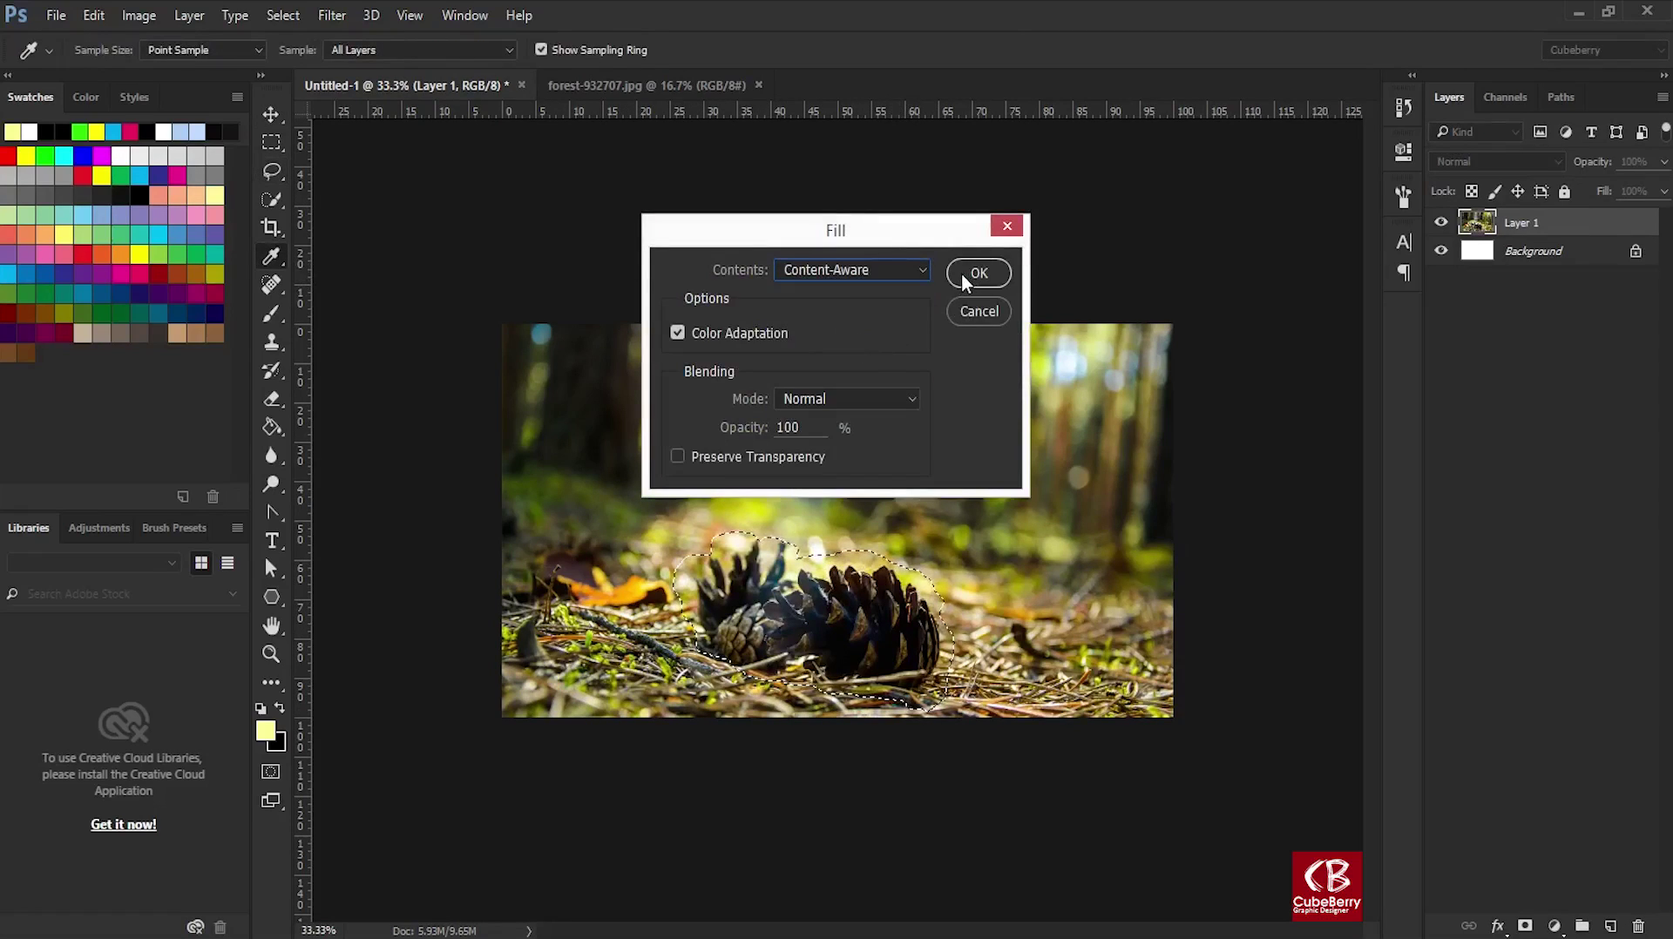
pyautogui.click(964, 276)
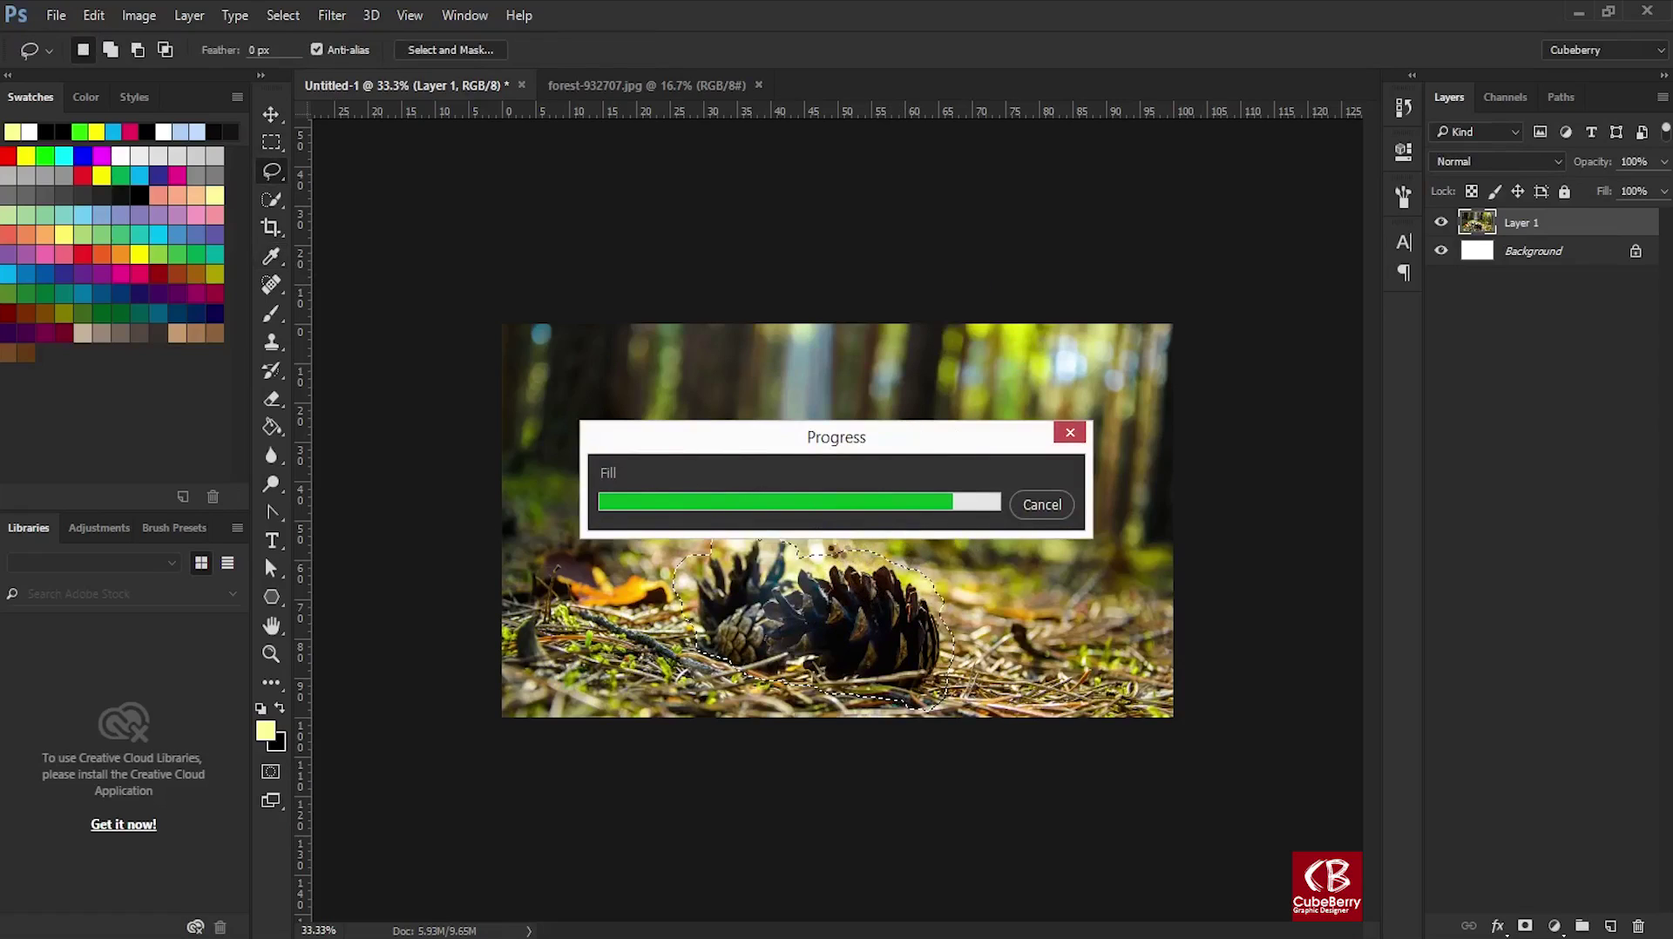
pyautogui.hotkey('ctrl', 'd')
pyautogui.hotkey('ctrl', '+')
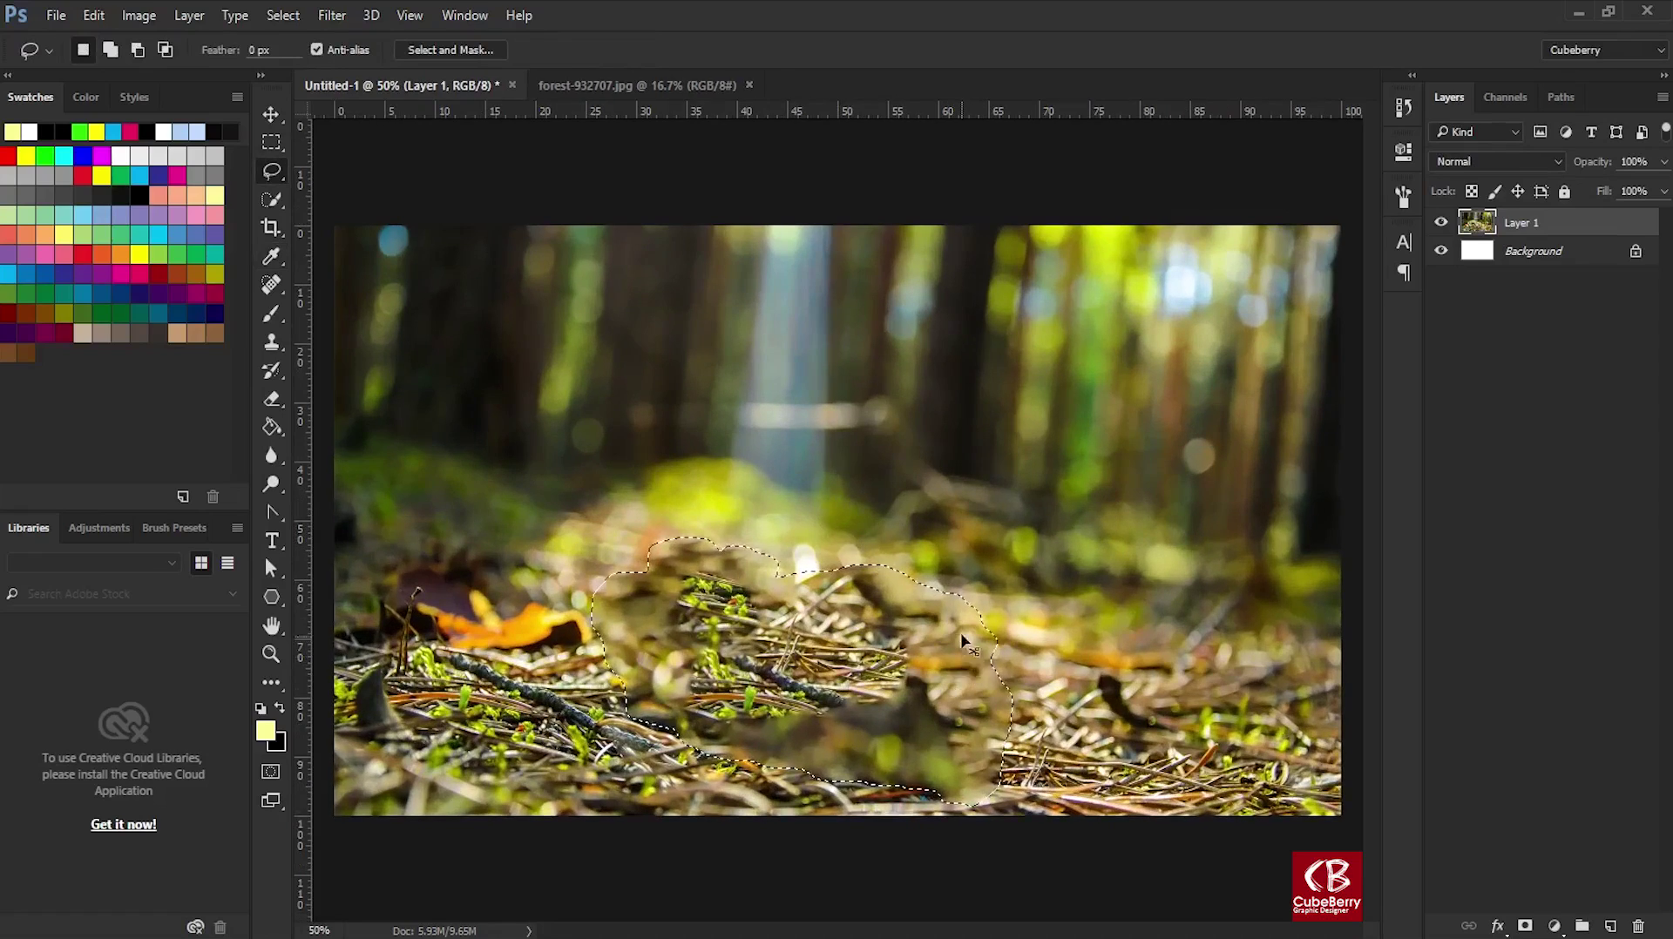
# Clone-stamp nearby pine needles over the smudged patch, using a progressively smaller brush.
pyautogui.press('s')
pyautogui.keyDown('alt'); pyautogui.click(1120, 784); pyautogui.keyUp('alt')
pyautogui.moveTo(616, 765); pyautogui.dragTo(585, 695)
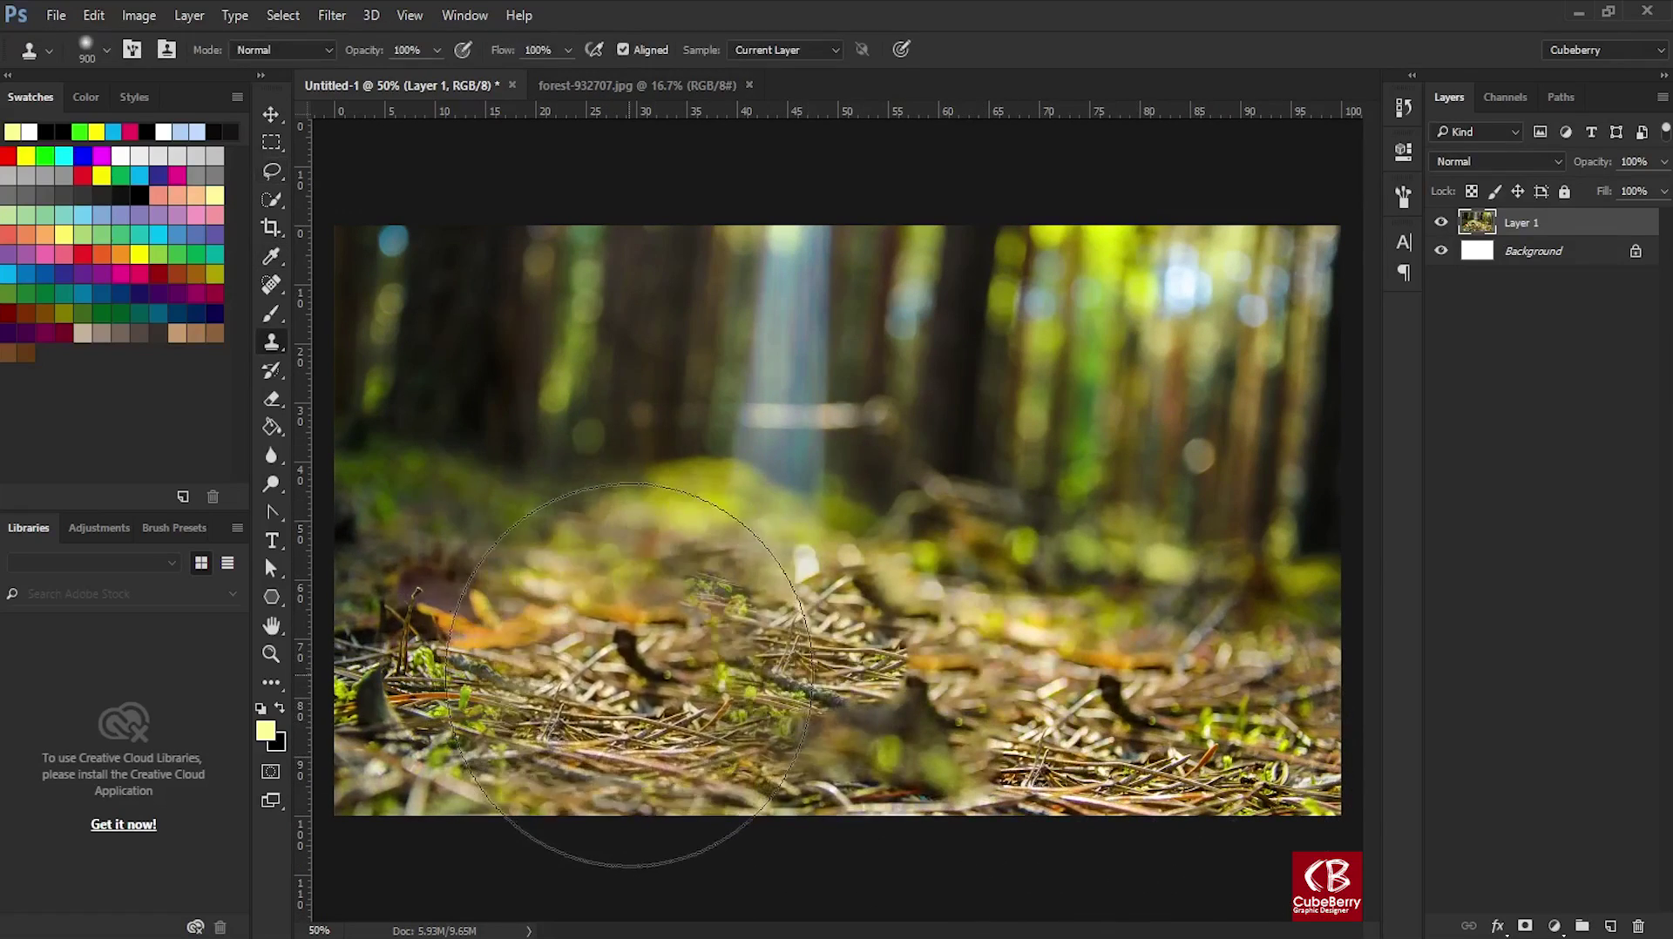
pyautogui.hotkey('ctrl', 'z')
pyautogui.press('[')
pyautogui.press('[')
pyautogui.press('[')
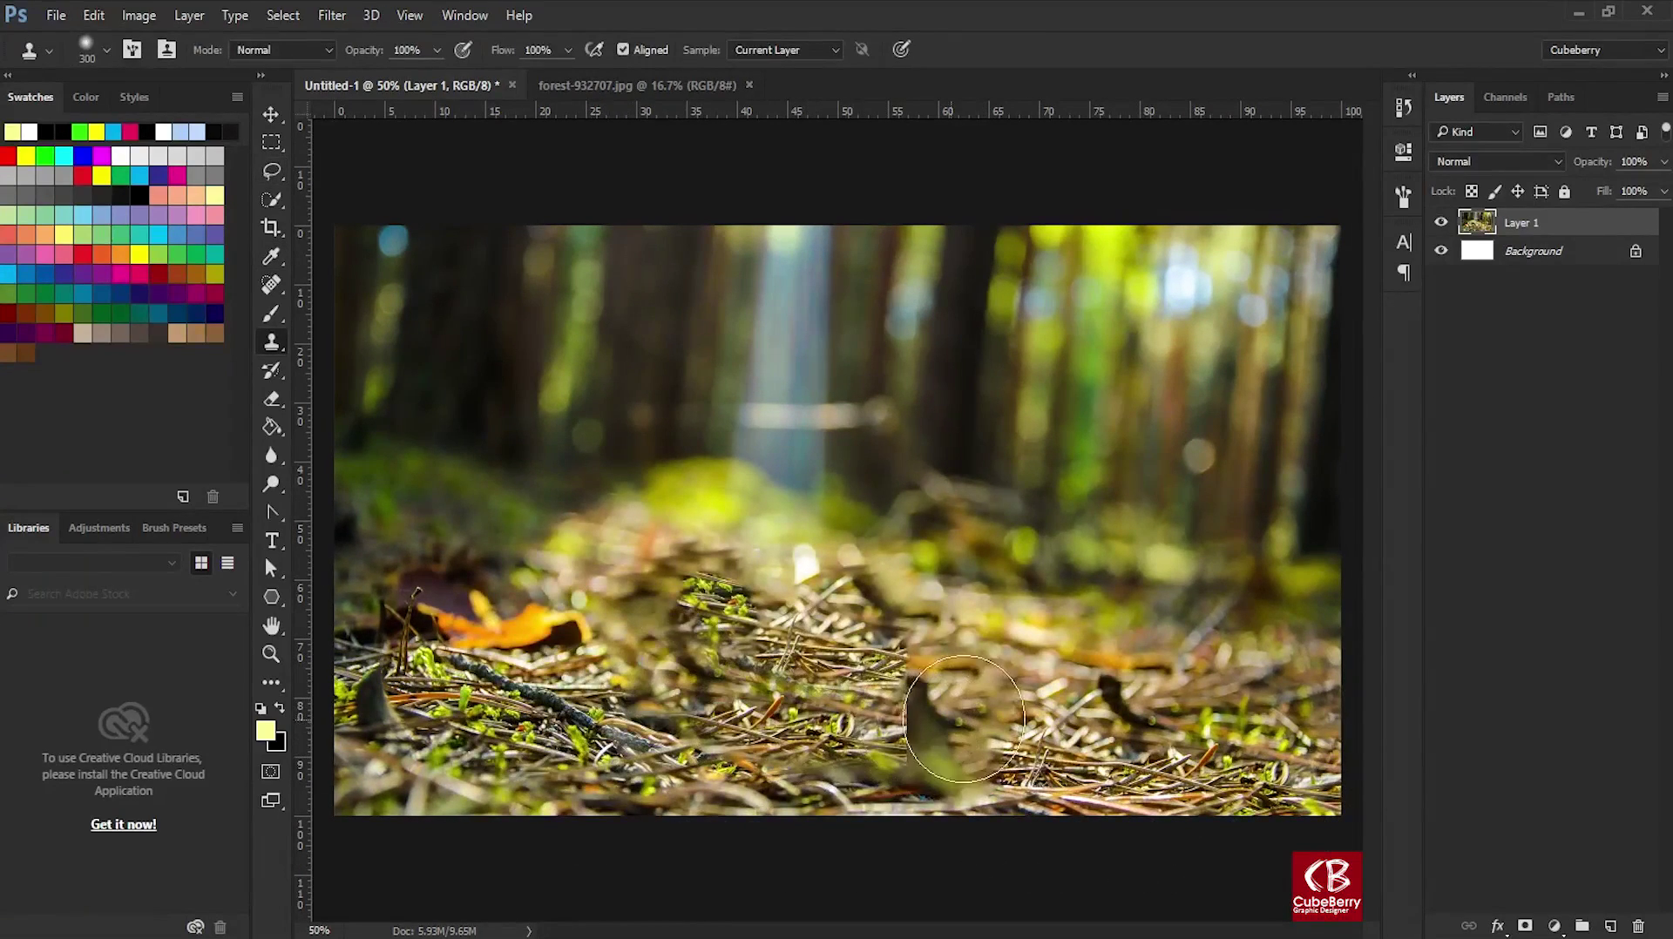
pyautogui.keyDown('alt'); pyautogui.click(449, 633); pyautogui.keyUp('alt')
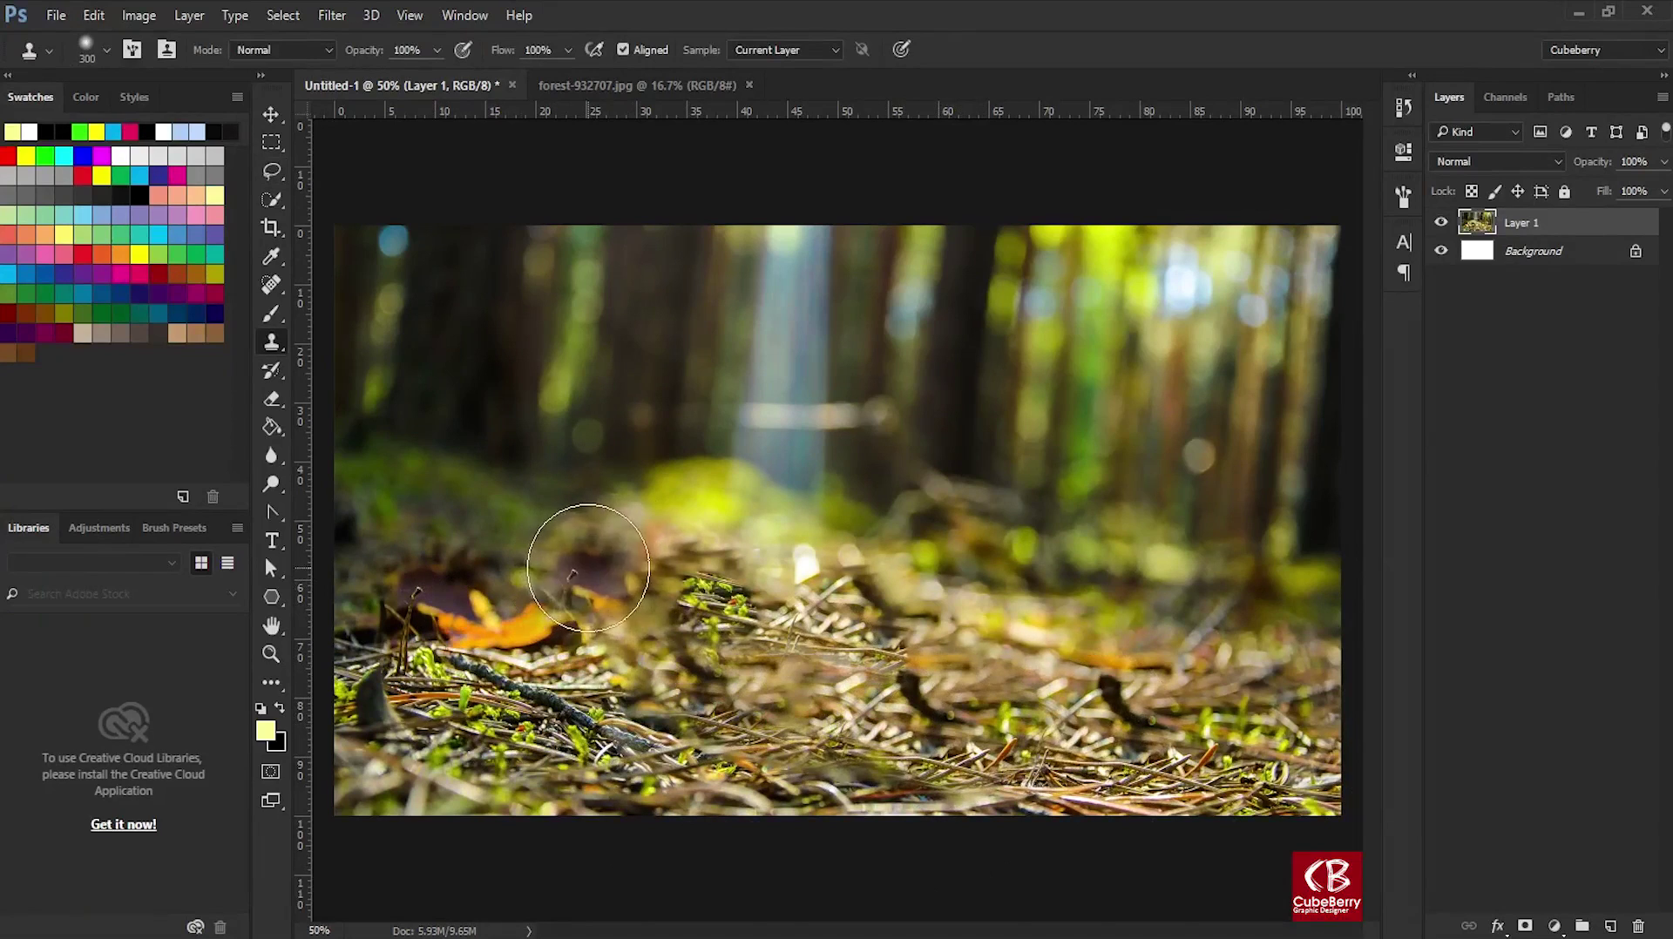
pyautogui.moveTo(579, 553); pyautogui.dragTo(919, 595)
pyautogui.hotkey('ctrl', 'z')
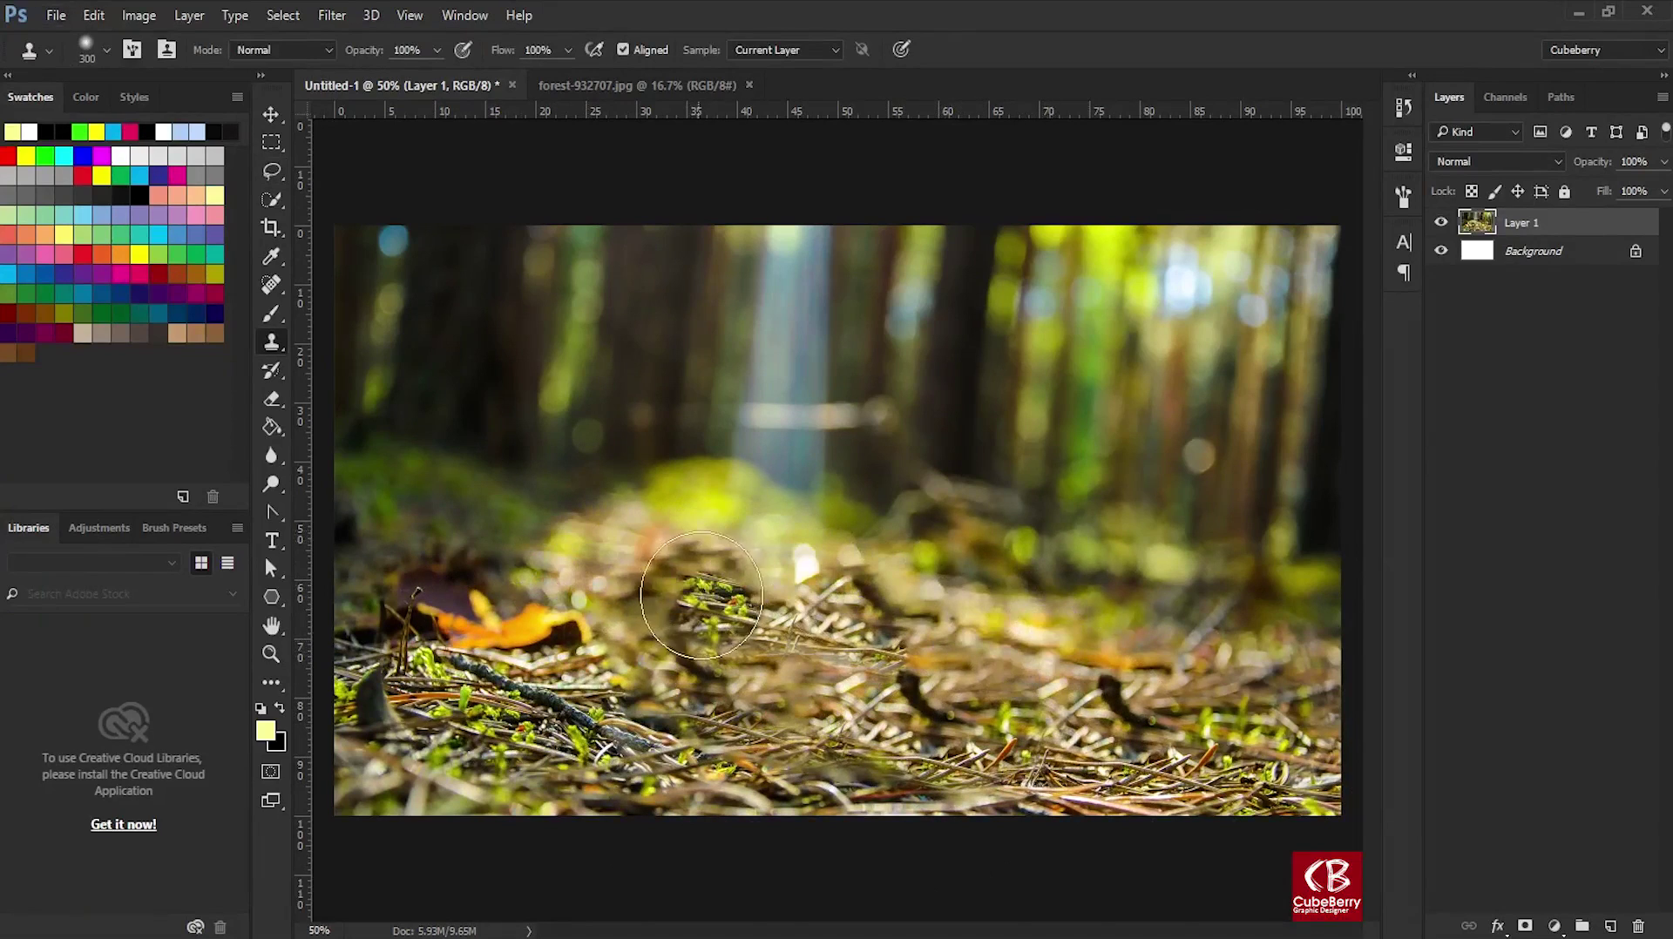
pyautogui.moveTo(714, 601); pyautogui.dragTo(688, 569)
pyautogui.press('[')
pyautogui.press('[')
pyautogui.press('[')
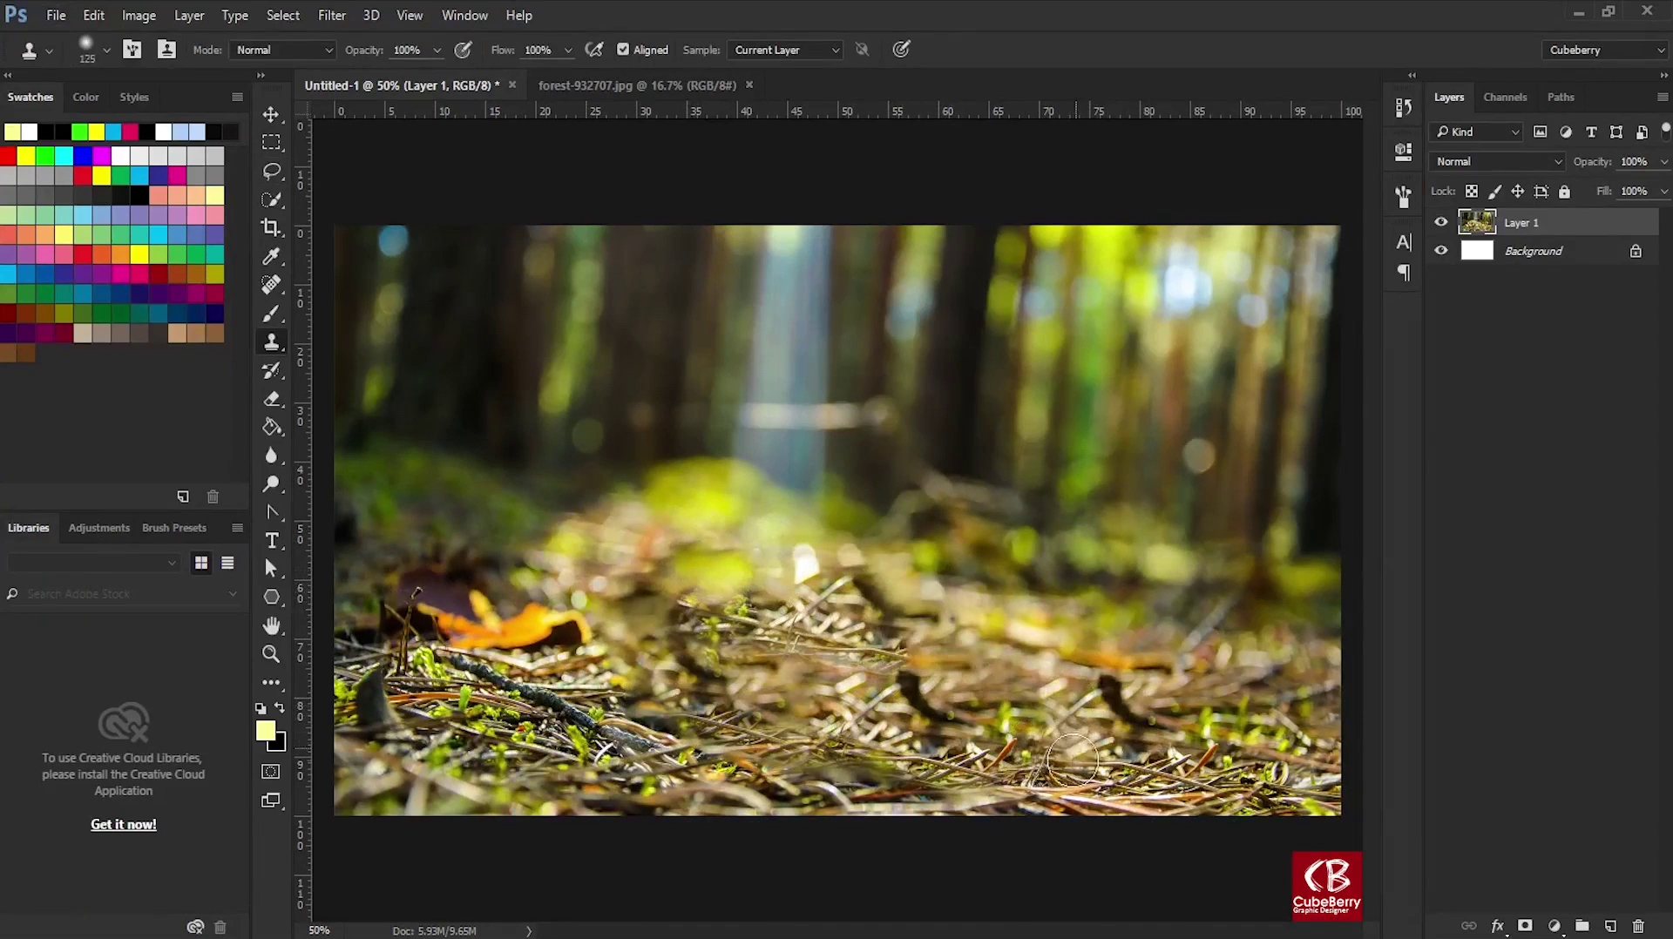
pyautogui.moveTo(1168, 754); pyautogui.dragTo(1098, 680)
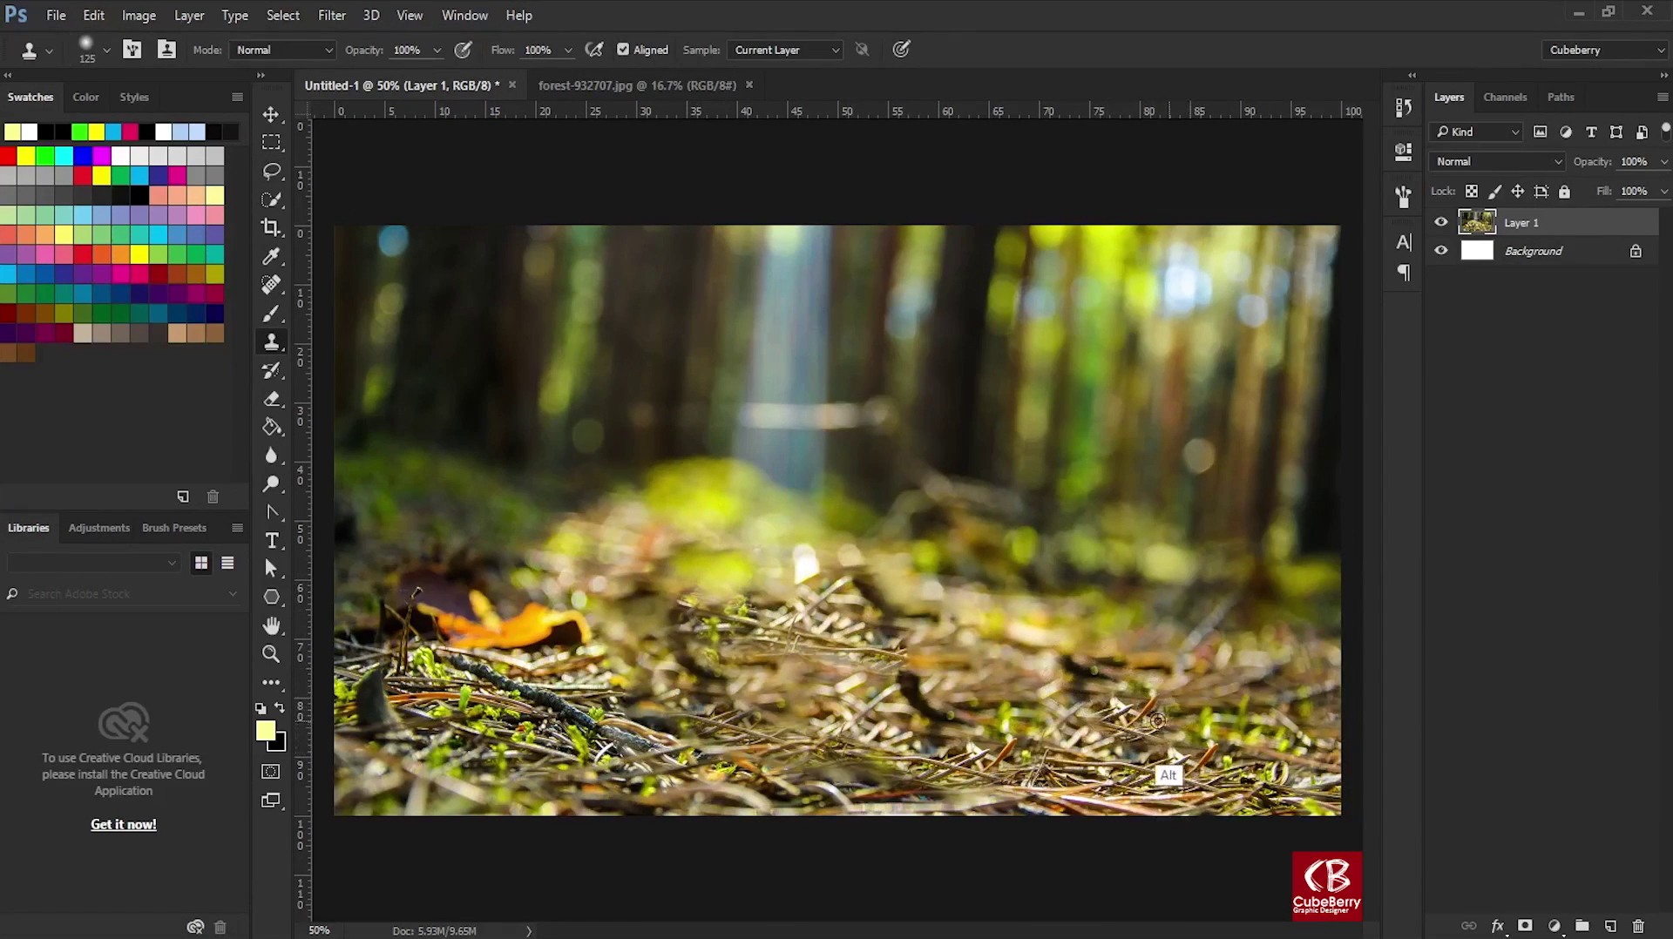
# Clone a dark twig with green shoots across the lower-centre needles.
pyautogui.keyDown('alt'); pyautogui.click(618, 722); pyautogui.keyUp('alt')
pyautogui.moveTo(1011, 758); pyautogui.dragTo(898, 706)
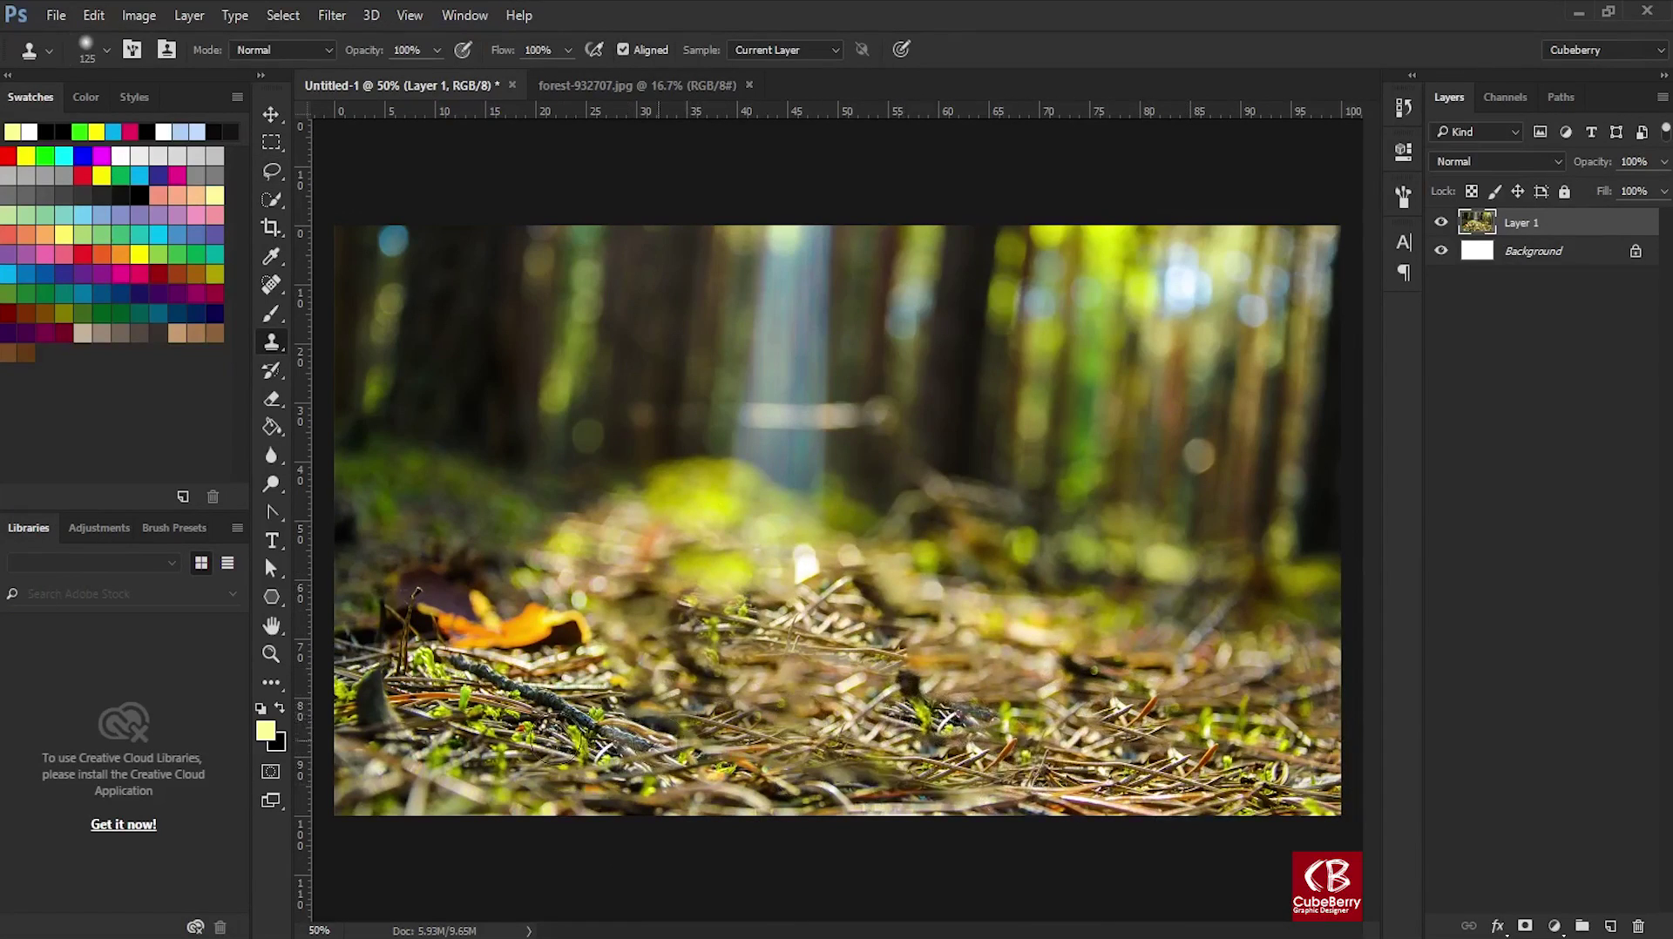
pyautogui.moveTo(847, 765)
pyautogui.mouseDown()
pyautogui.moveTo(819, 692)
pyautogui.moveTo(768, 712)
pyautogui.moveTo(1001, 737)
pyautogui.mouseUp()
pyautogui.keyDown('alt'); pyautogui.click(922, 770); pyautogui.keyUp('alt')
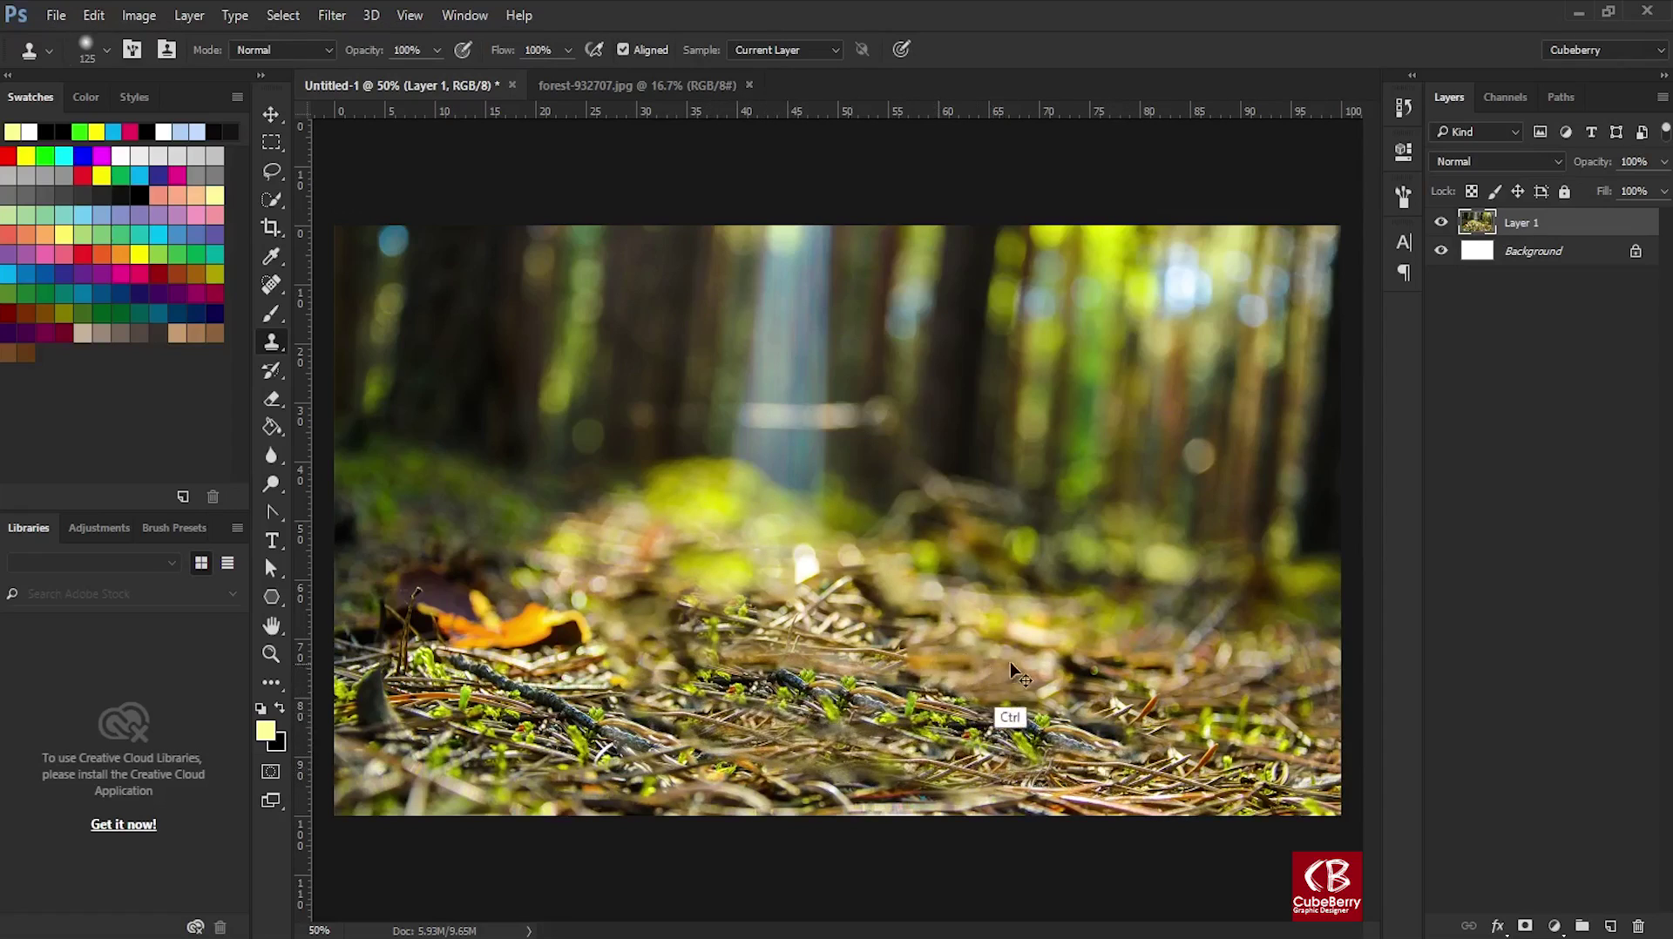
# Open the deer cut-out file japan-347655.psd.
pyautogui.hotkey('ctrl', '-')
pyautogui.hotkey('ctrl', 'o')
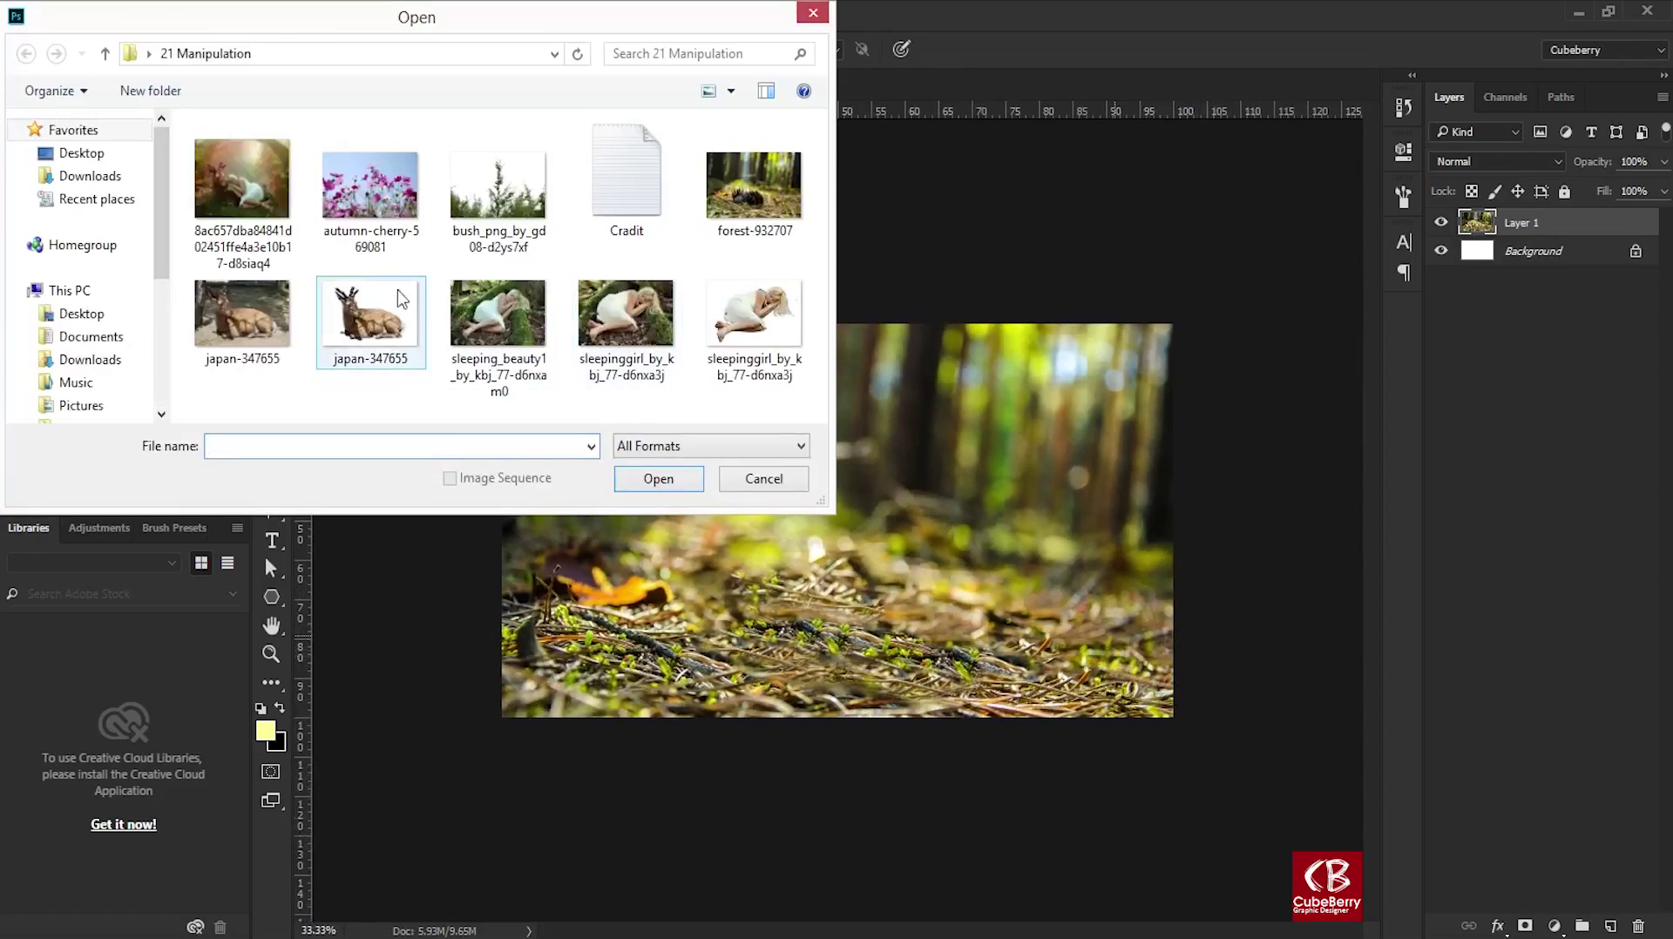
pyautogui.click(370, 323)
pyautogui.click(656, 480)
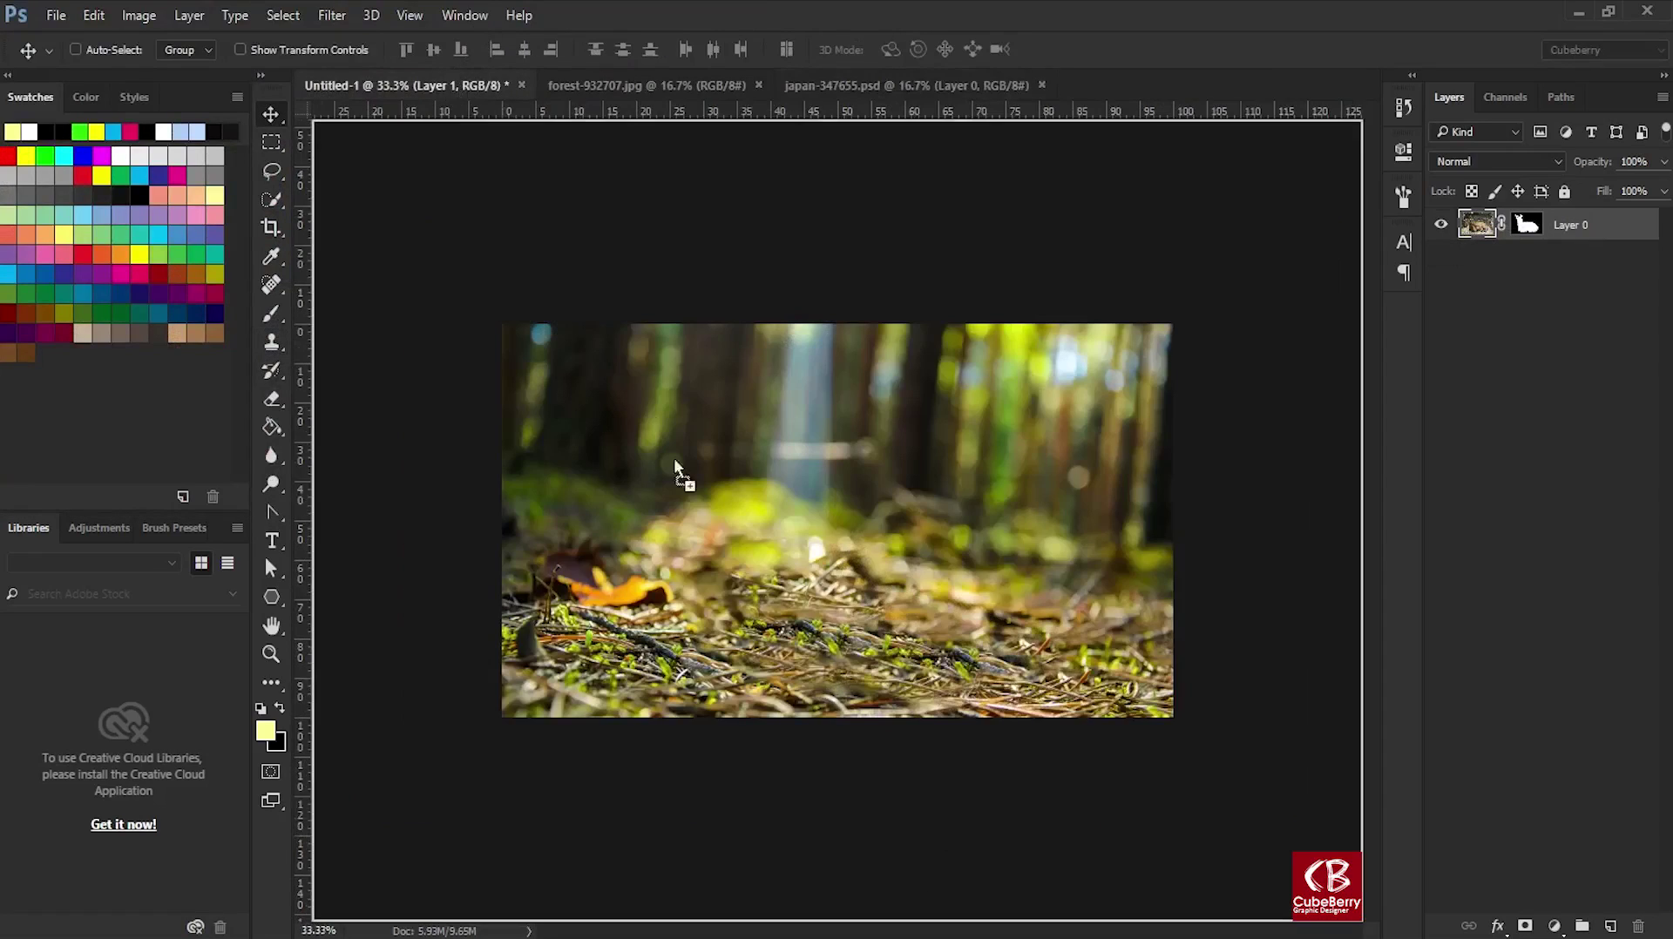
# Bring the deer layer into the composite, scale it down, and set it on the forest floor.
pyautogui.moveTo(926, 562); pyautogui.dragTo(874, 676)
pyautogui.hotkey('ctrl', 't')
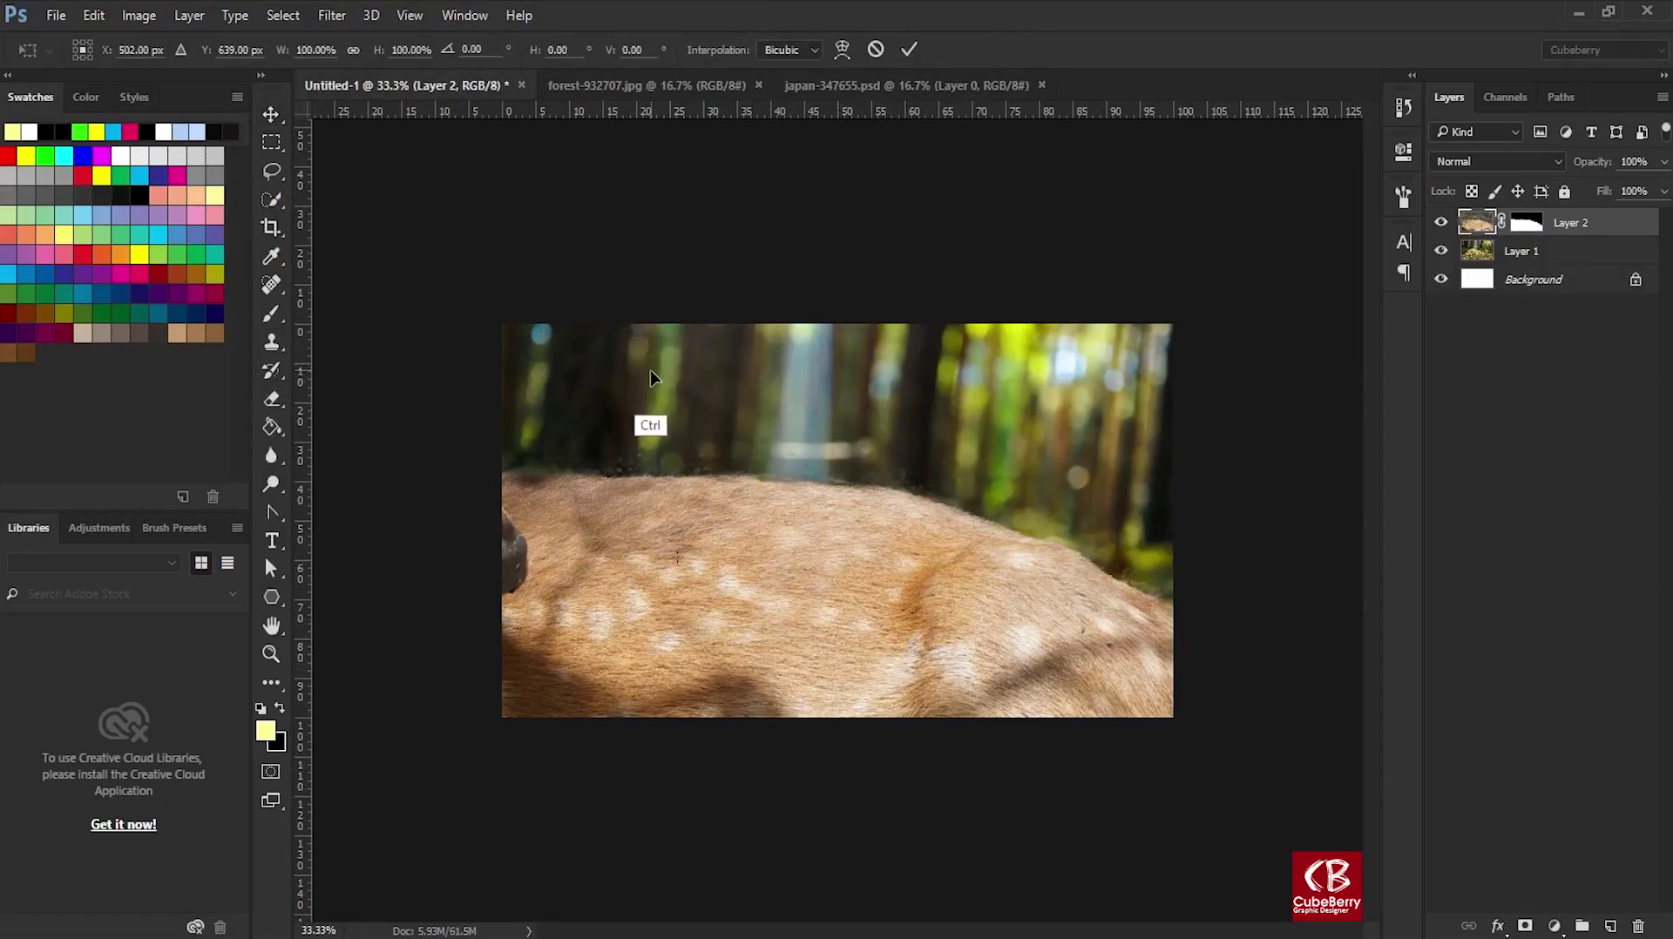
pyautogui.hotkey('ctrl', '-')
pyautogui.moveTo(1188, 237)
pyautogui.mouseDown()
pyautogui.moveTo(529, 793)
pyautogui.moveTo(1023, 523)
pyautogui.moveTo(950, 518)
pyautogui.mouseUp()
pyautogui.press('Return')
pyautogui.hotkey('ctrl', '+')
pyautogui.hotkey('ctrl', '+')
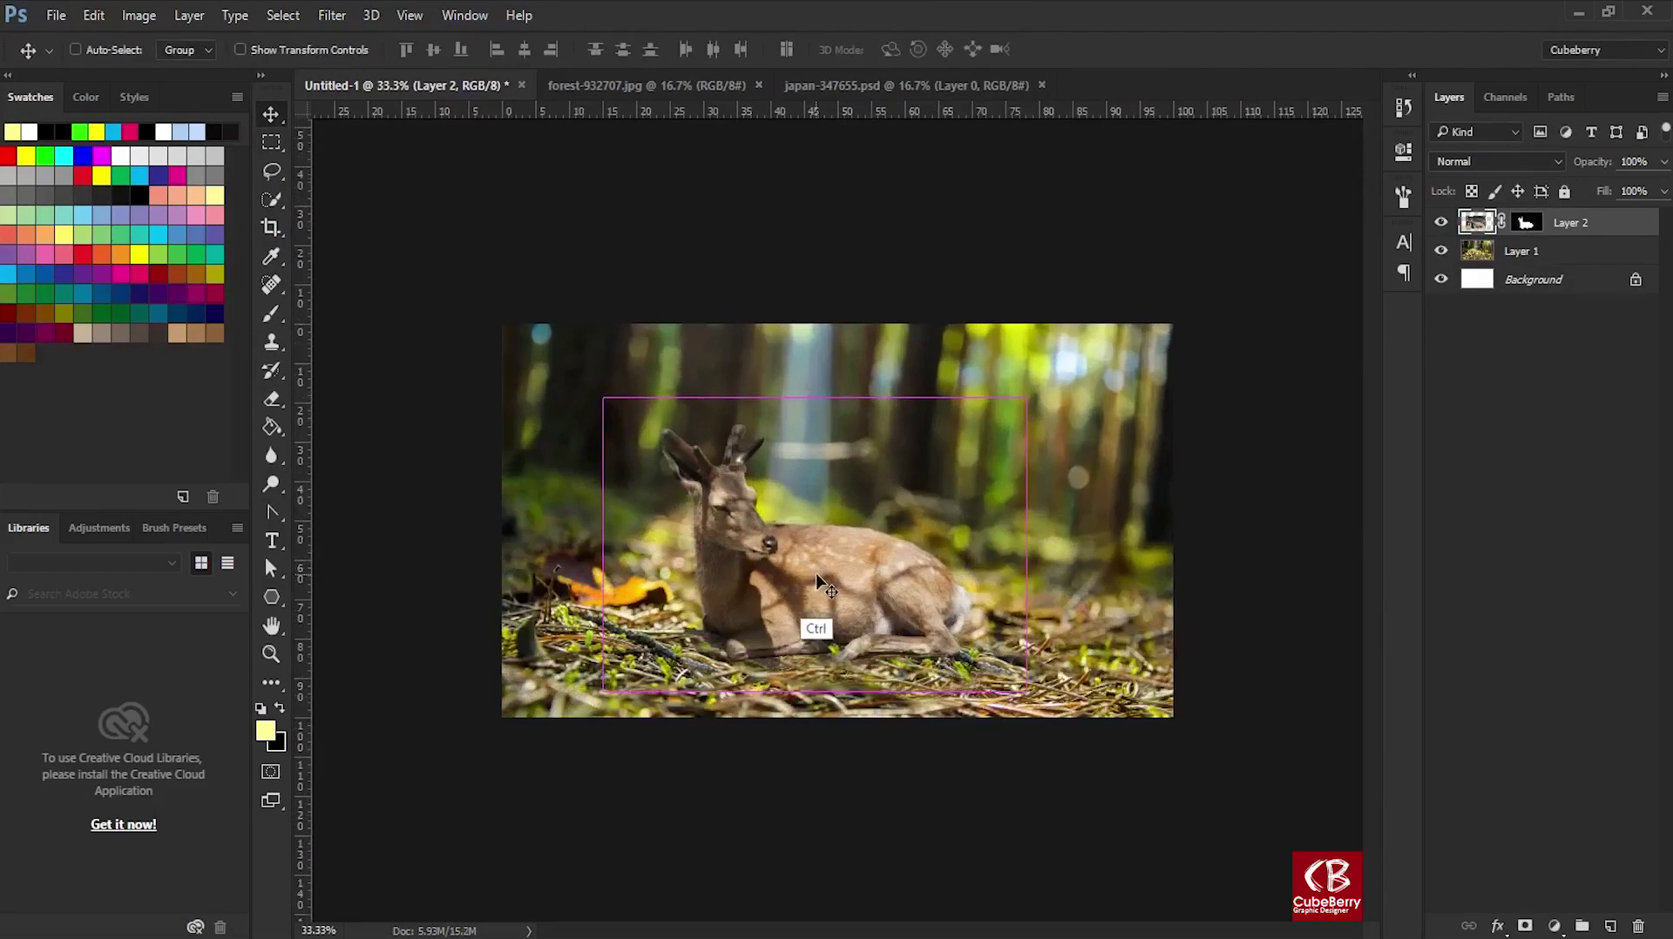
pyautogui.hotkey('ctrl', '+')
pyautogui.moveTo(850, 601)
pyautogui.mouseDown()
pyautogui.moveTo(836, 582)
pyautogui.moveTo(838, 640)
pyautogui.mouseUp()
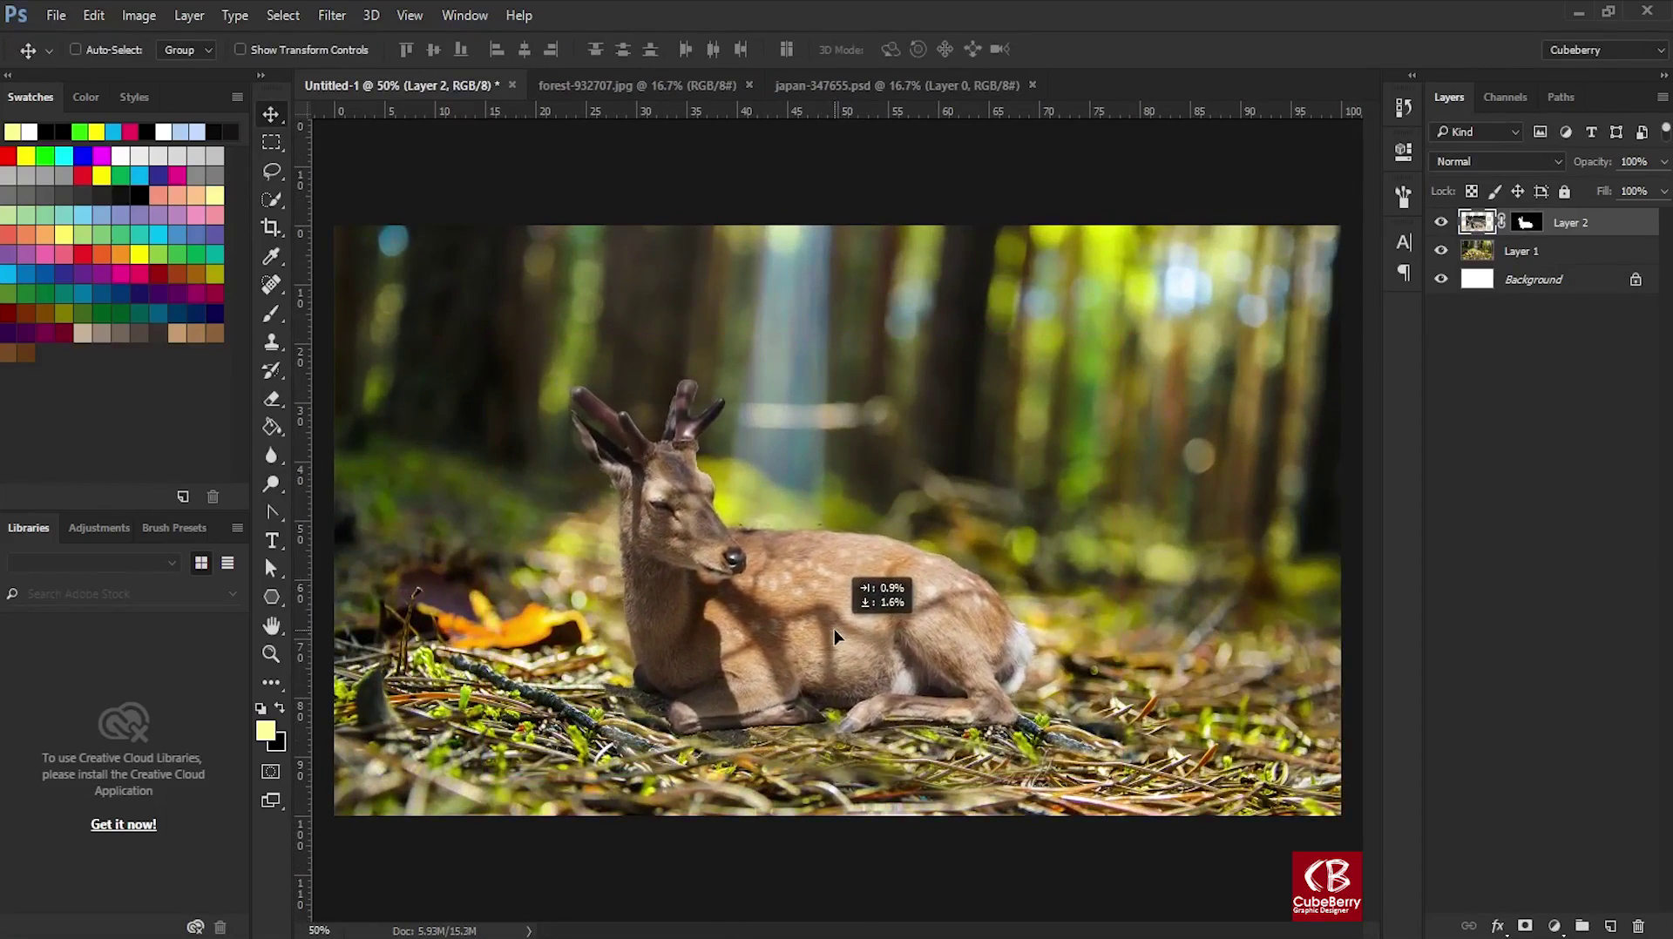
pyautogui.click(1526, 257)
pyautogui.click(1553, 926)
# Add an S-shaped Curves adjustment clipped to the forest layer (Layer 1).
pyautogui.click(1557, 520)
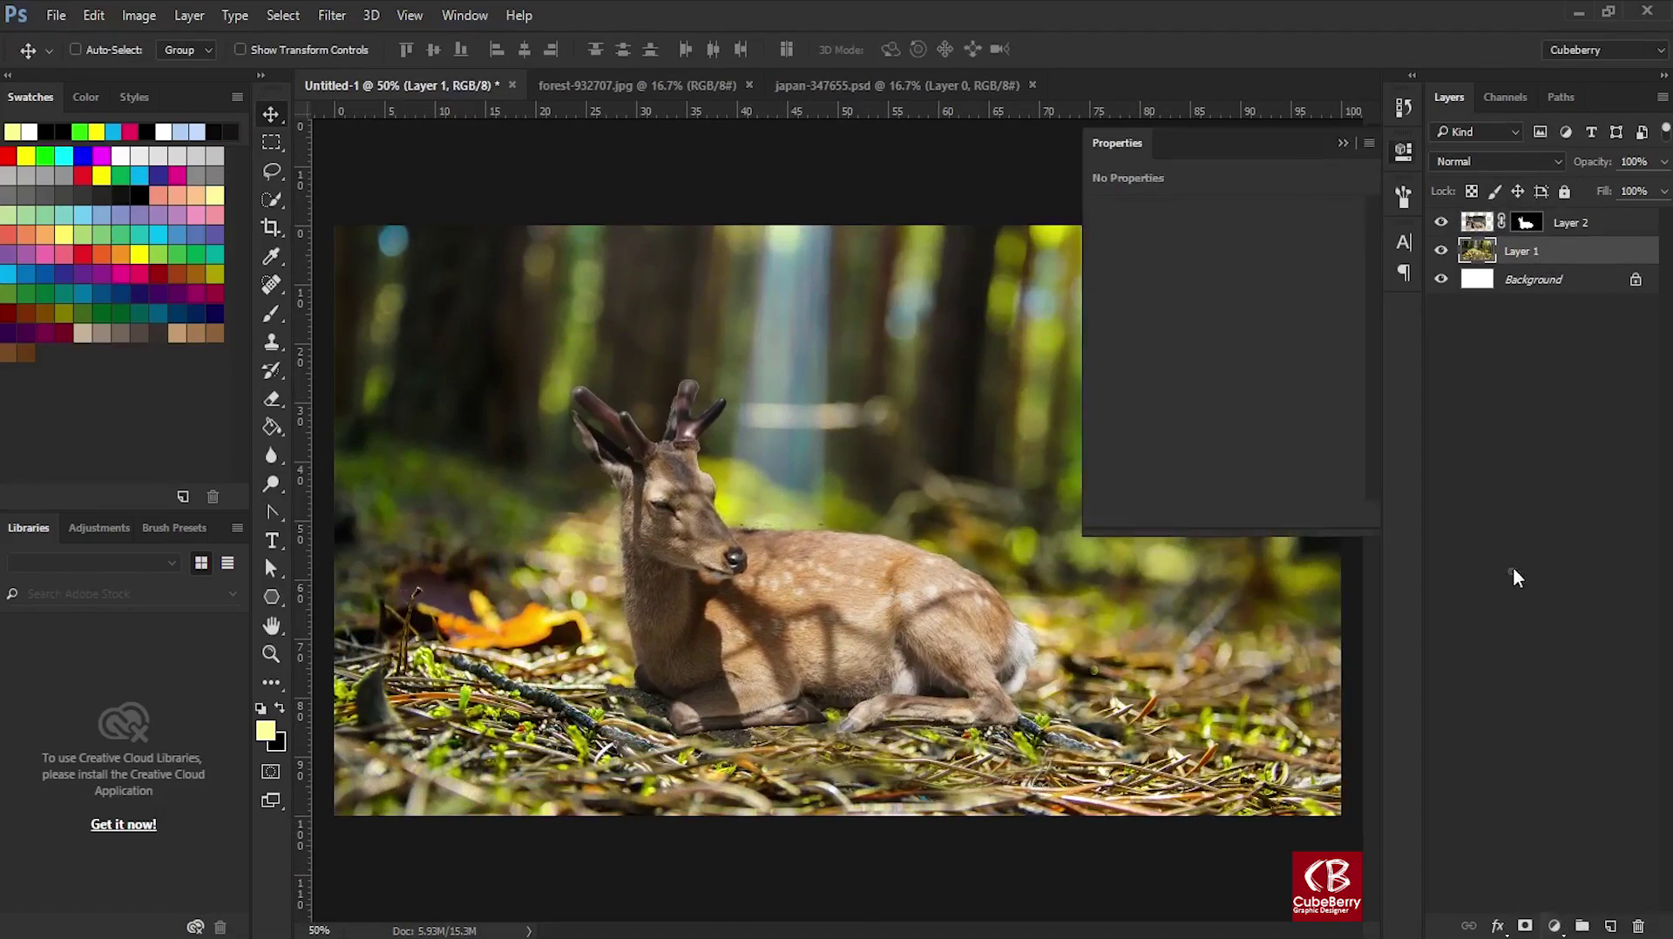
pyautogui.click(1237, 375)
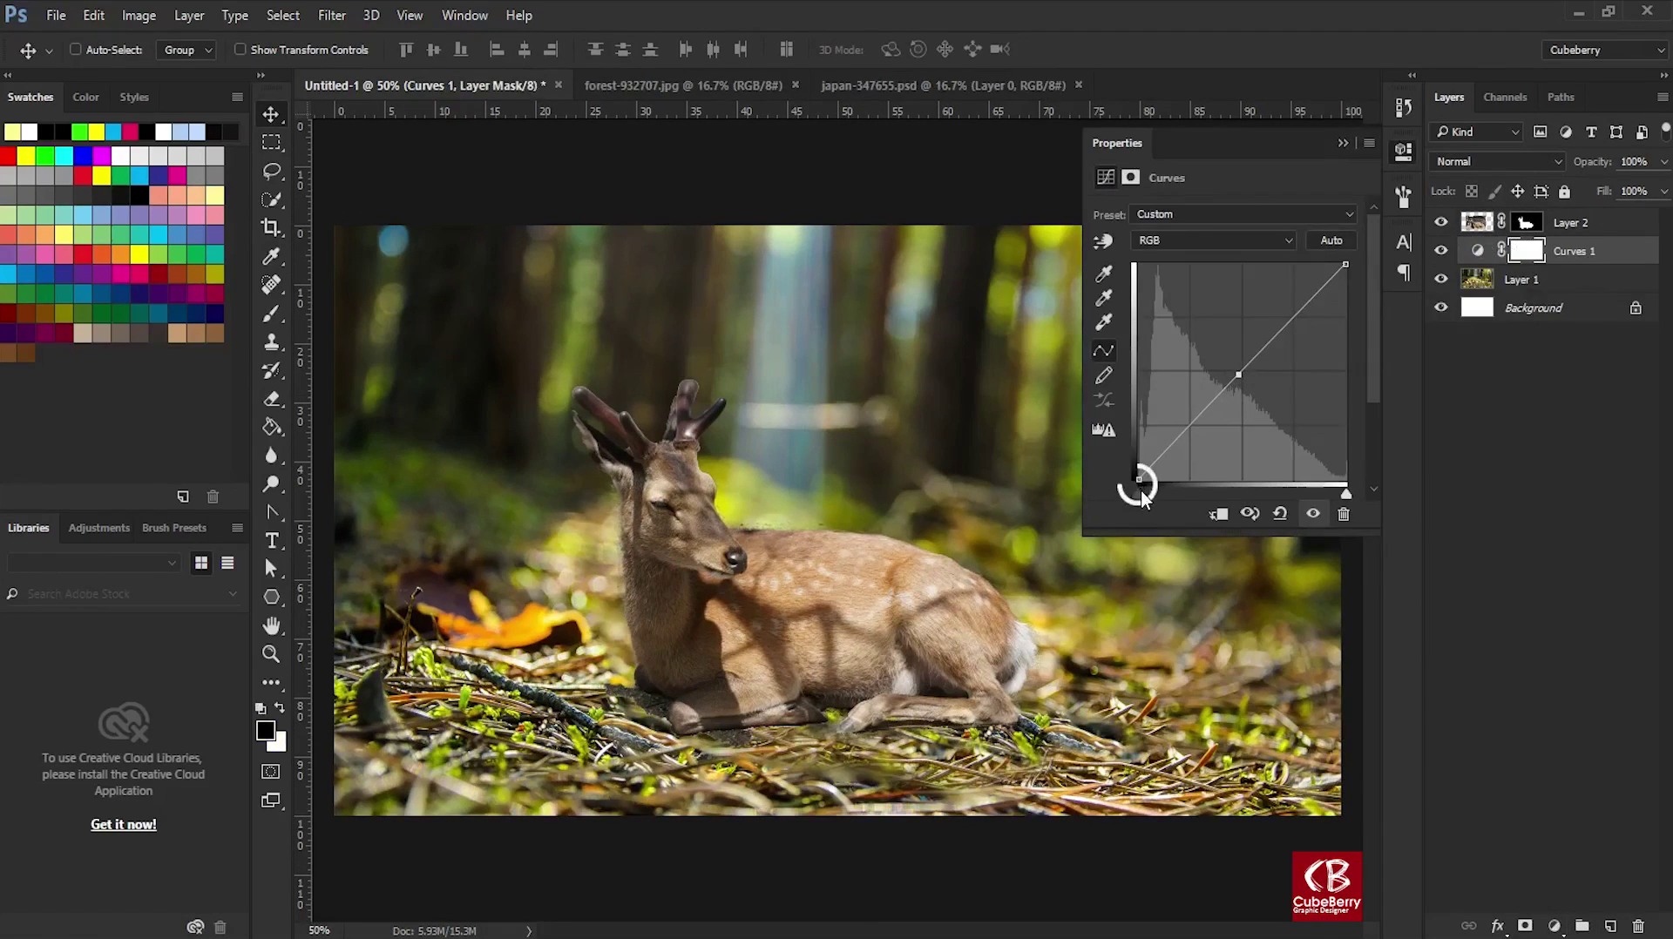
pyautogui.moveTo(1142, 490); pyautogui.dragTo(1151, 490)
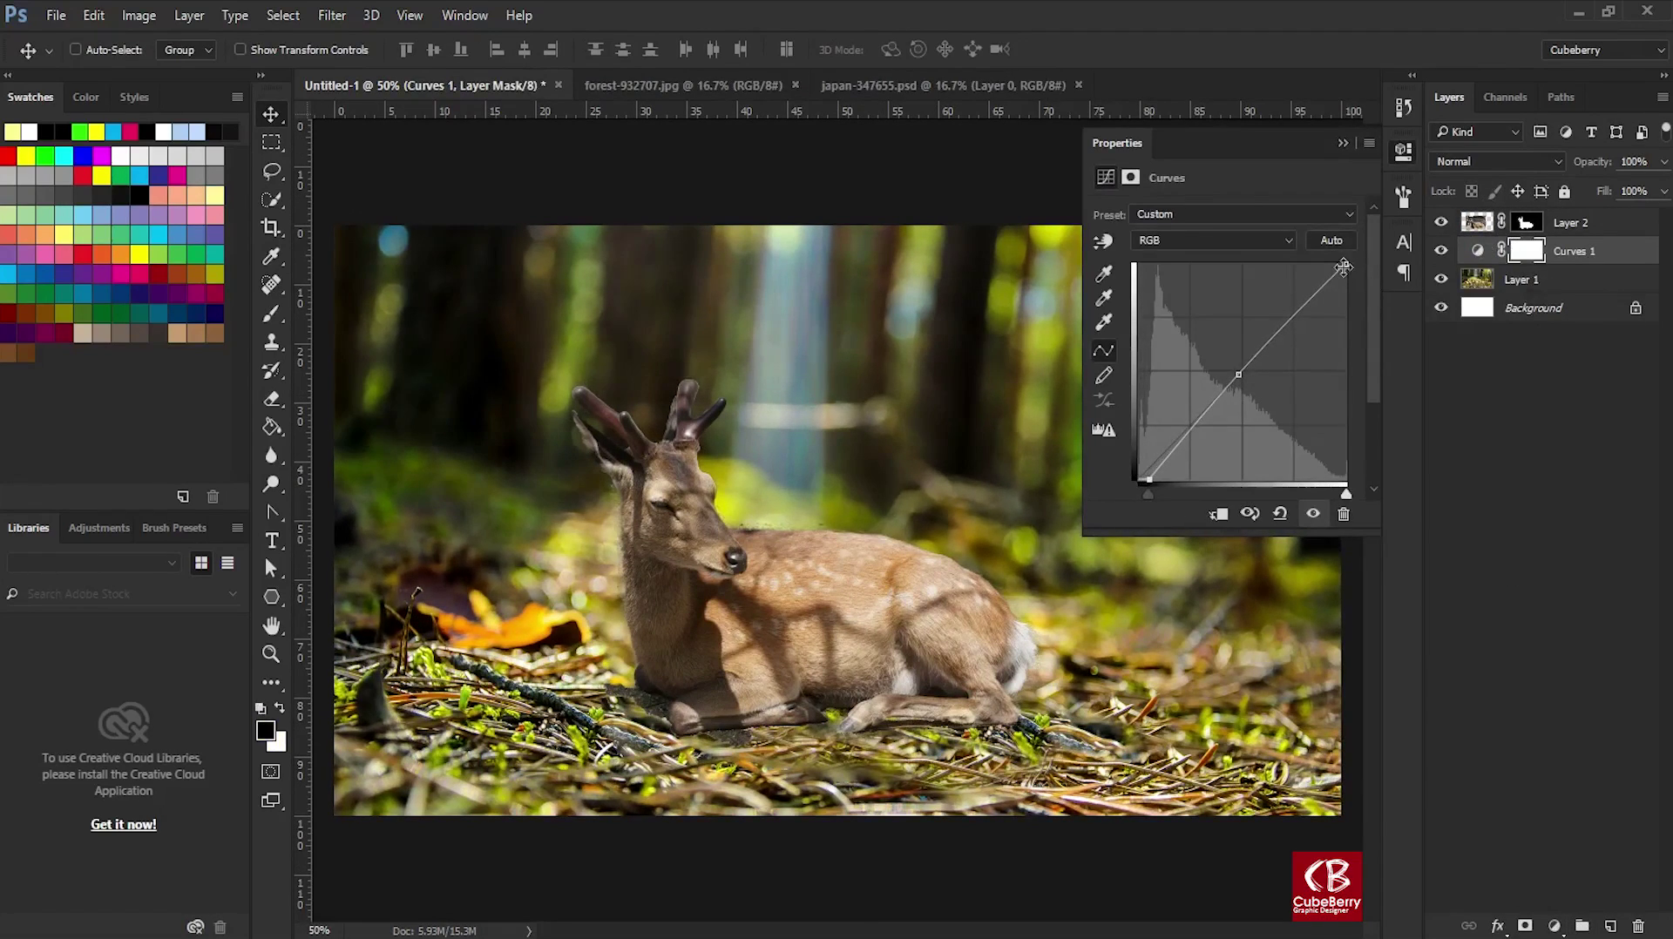
pyautogui.moveTo(1344, 267)
pyautogui.mouseDown()
pyautogui.moveTo(1372, 337)
pyautogui.moveTo(1346, 221)
pyautogui.mouseUp()
pyautogui.moveTo(1298, 314); pyautogui.dragTo(1288, 306)
pyautogui.moveTo(1196, 425); pyautogui.dragTo(1195, 426)
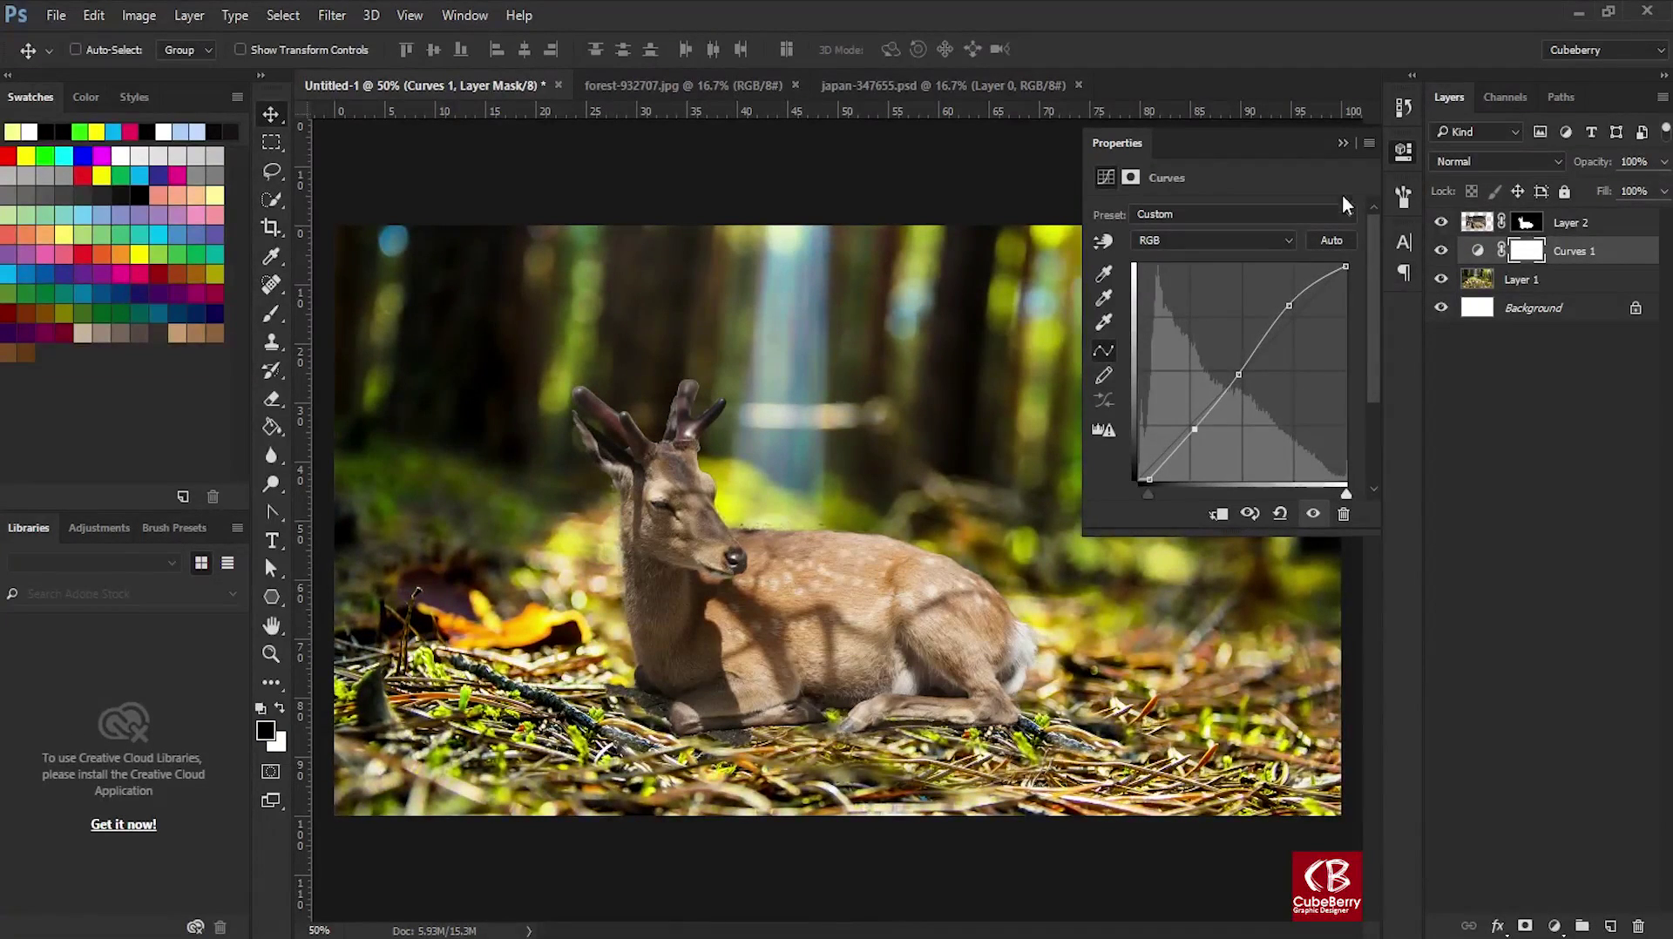
pyautogui.click(1365, 578)
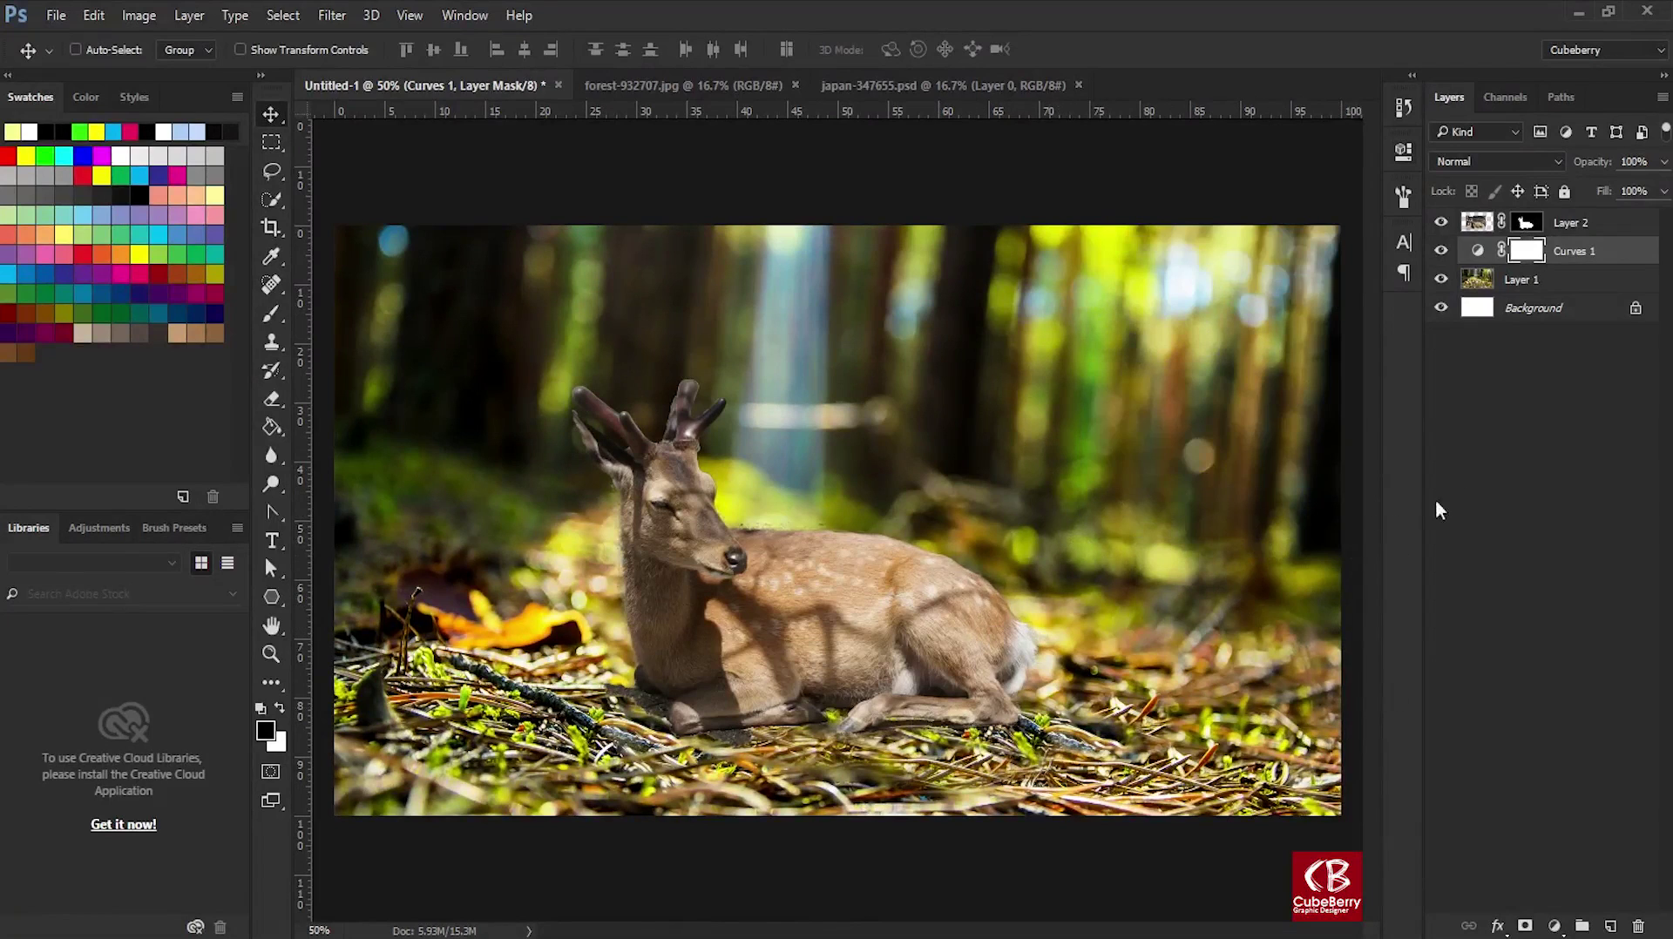
pyautogui.hotkey('ctrl', 'alt', 'g')
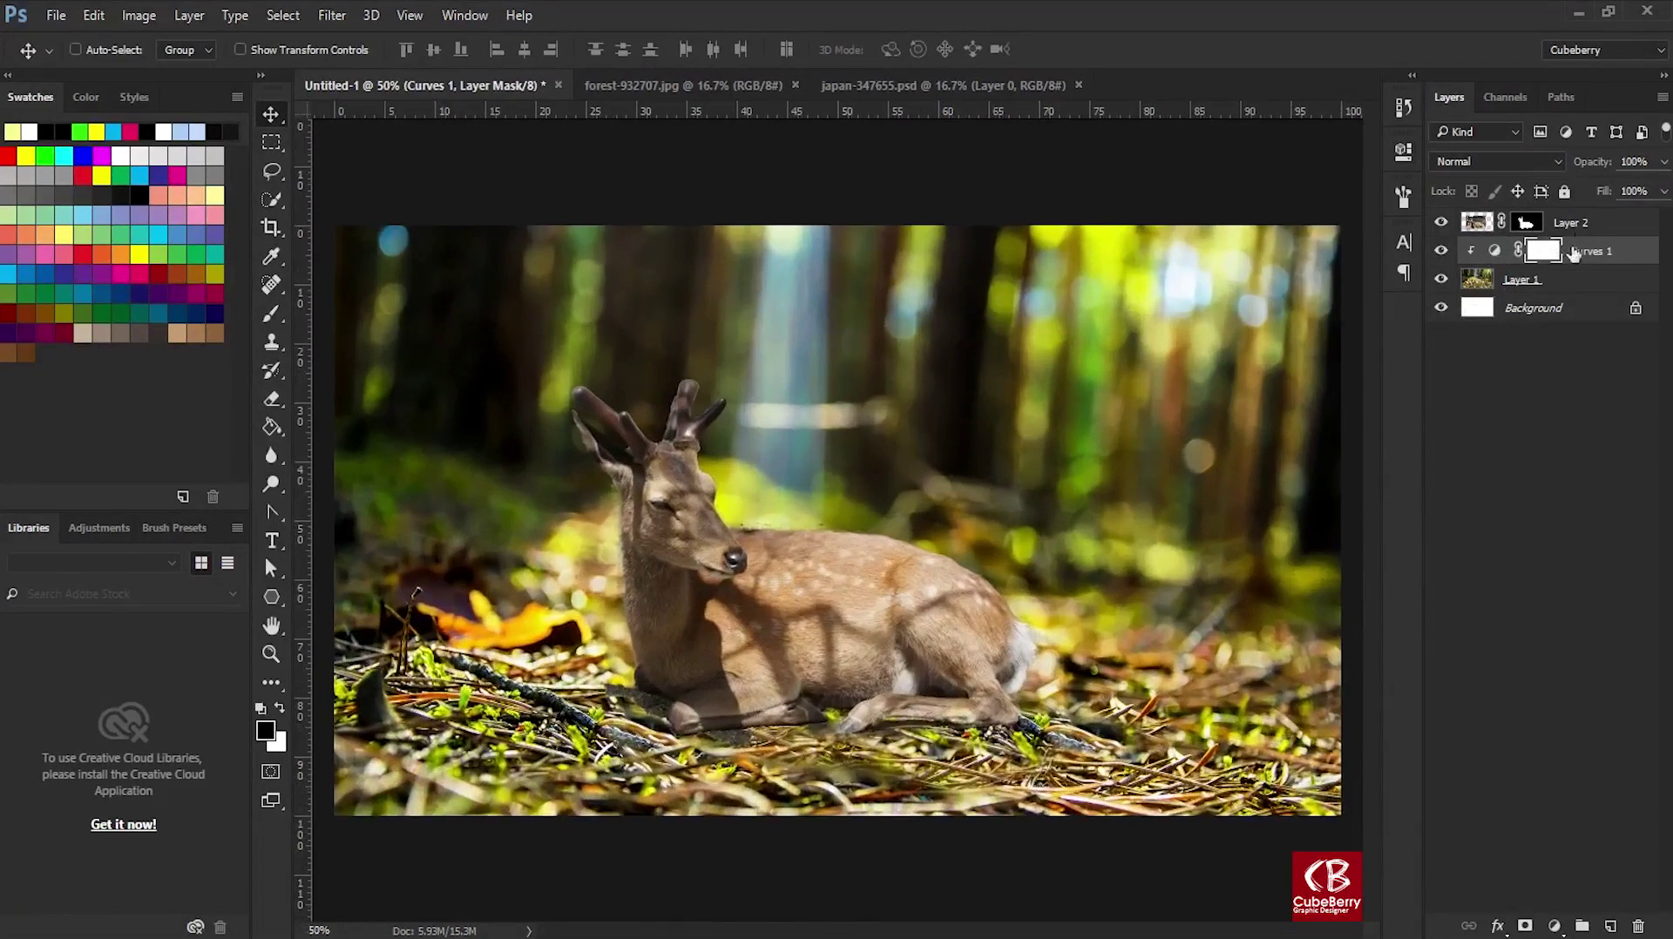
# On a new layer, paint a black shadow under the deer's legs.
pyautogui.keyDown('ctrl'); pyautogui.click(1610, 926); pyautogui.keyUp('ctrl')
pyautogui.press('b')
pyautogui.press('[')
pyautogui.press('[')
pyautogui.press('[')
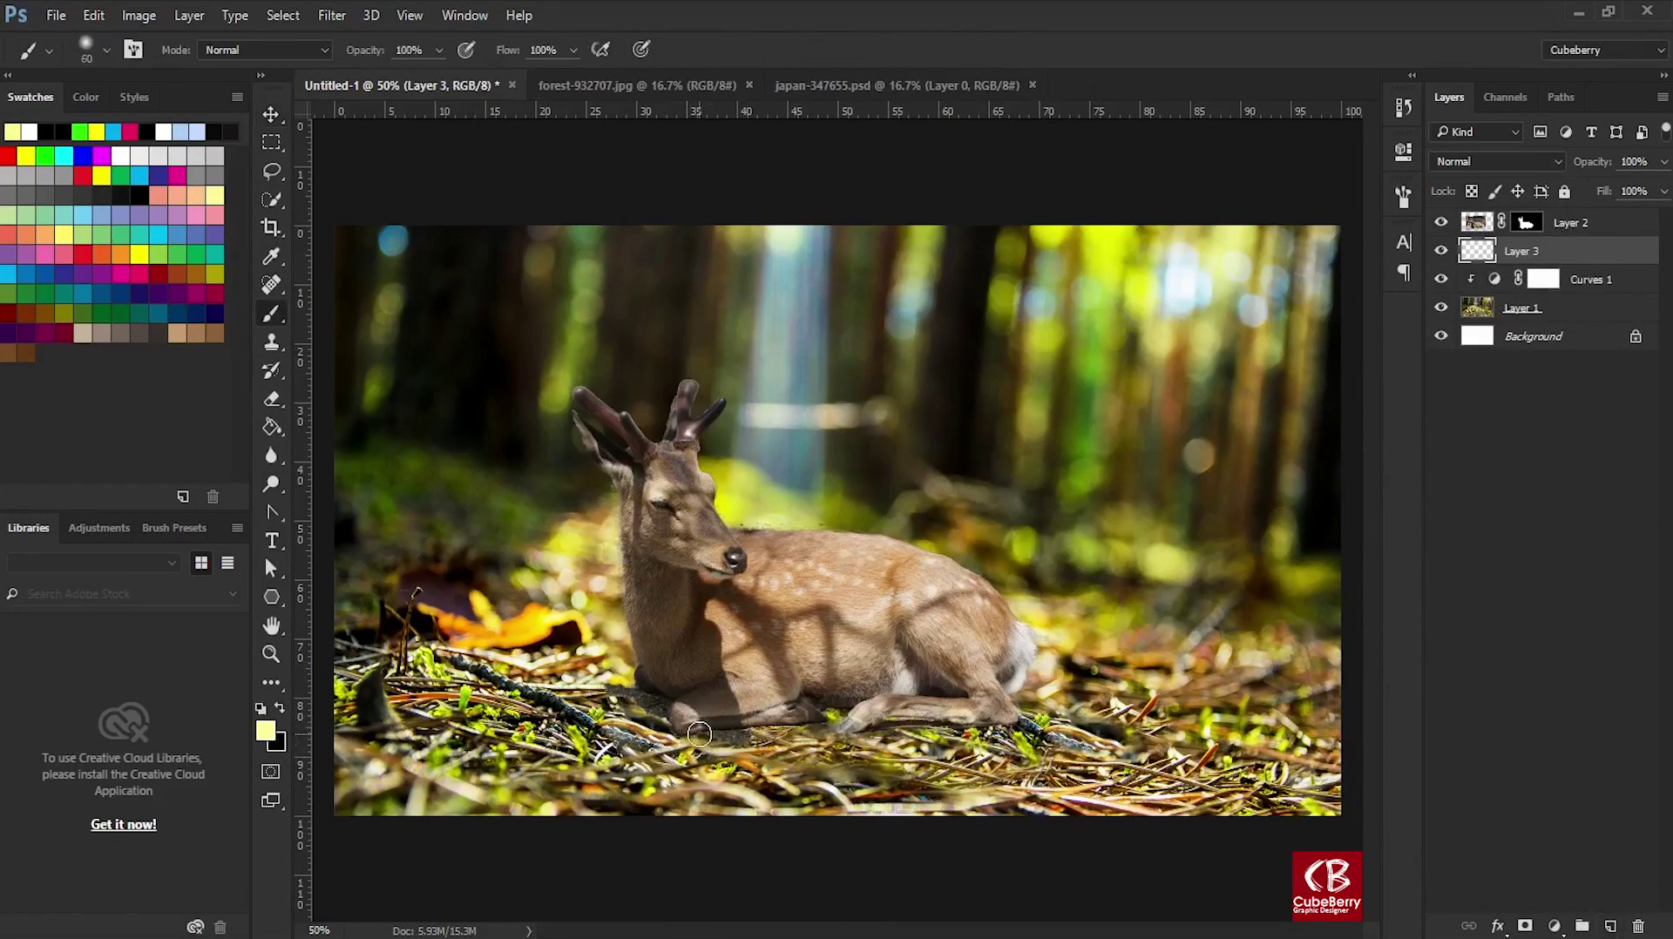
pyautogui.press('x')
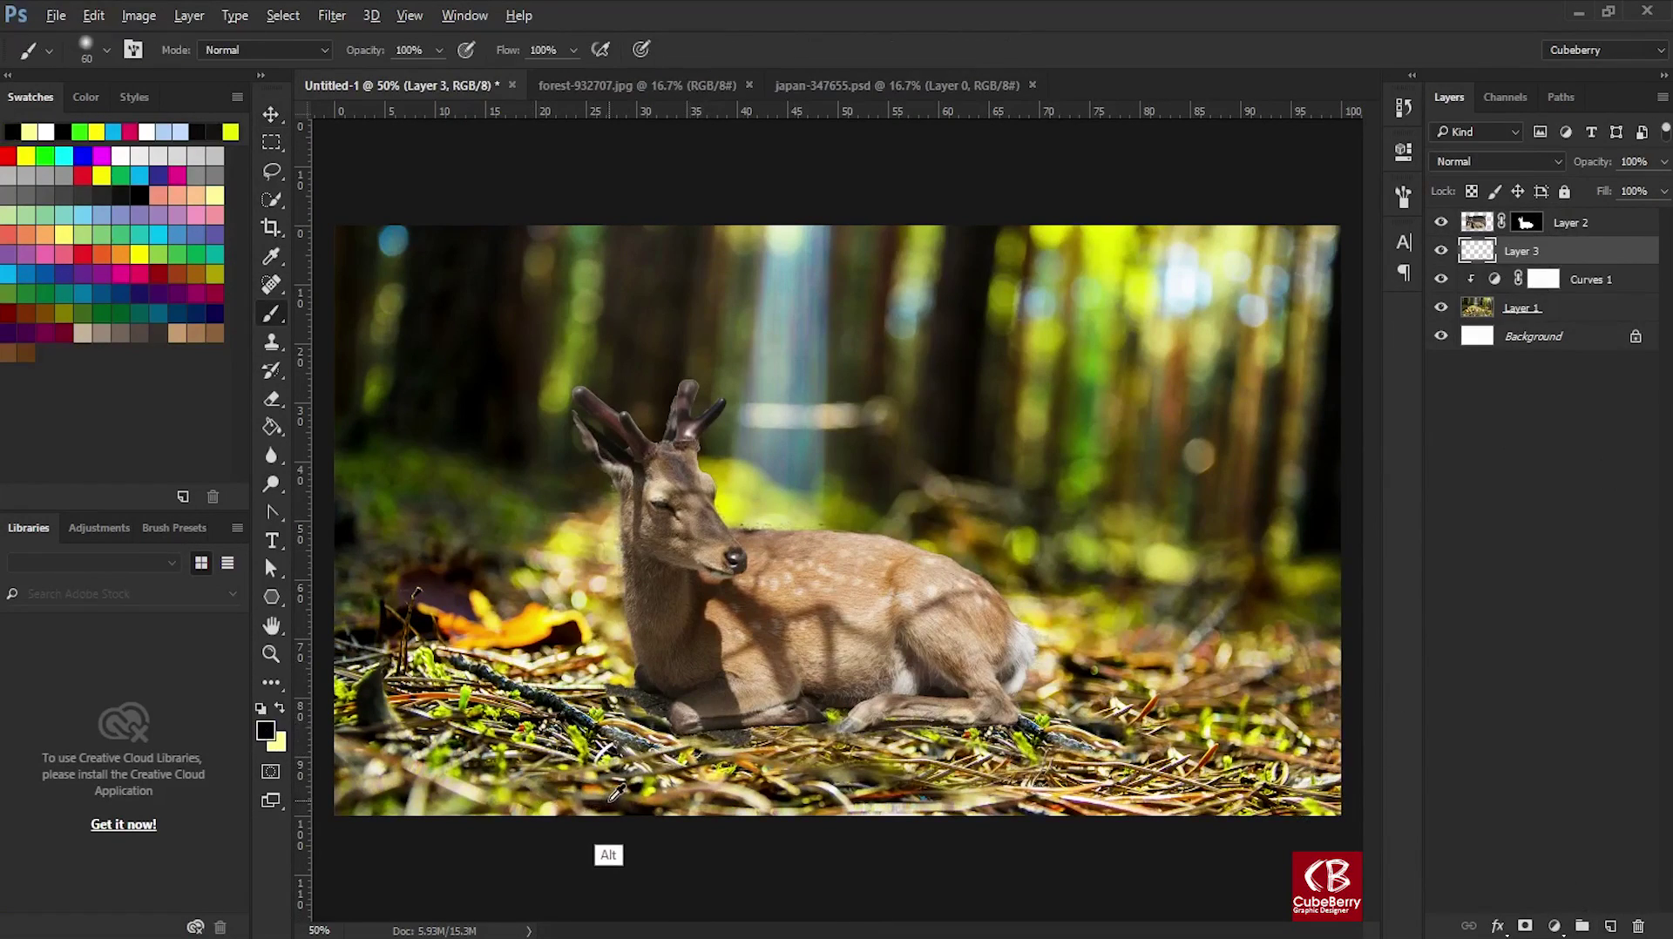
pyautogui.moveTo(693, 726); pyautogui.dragTo(1012, 694)
pyautogui.moveTo(674, 694)
pyautogui.mouseDown()
pyautogui.moveTo(686, 717)
pyautogui.moveTo(615, 688)
pyautogui.mouseUp()
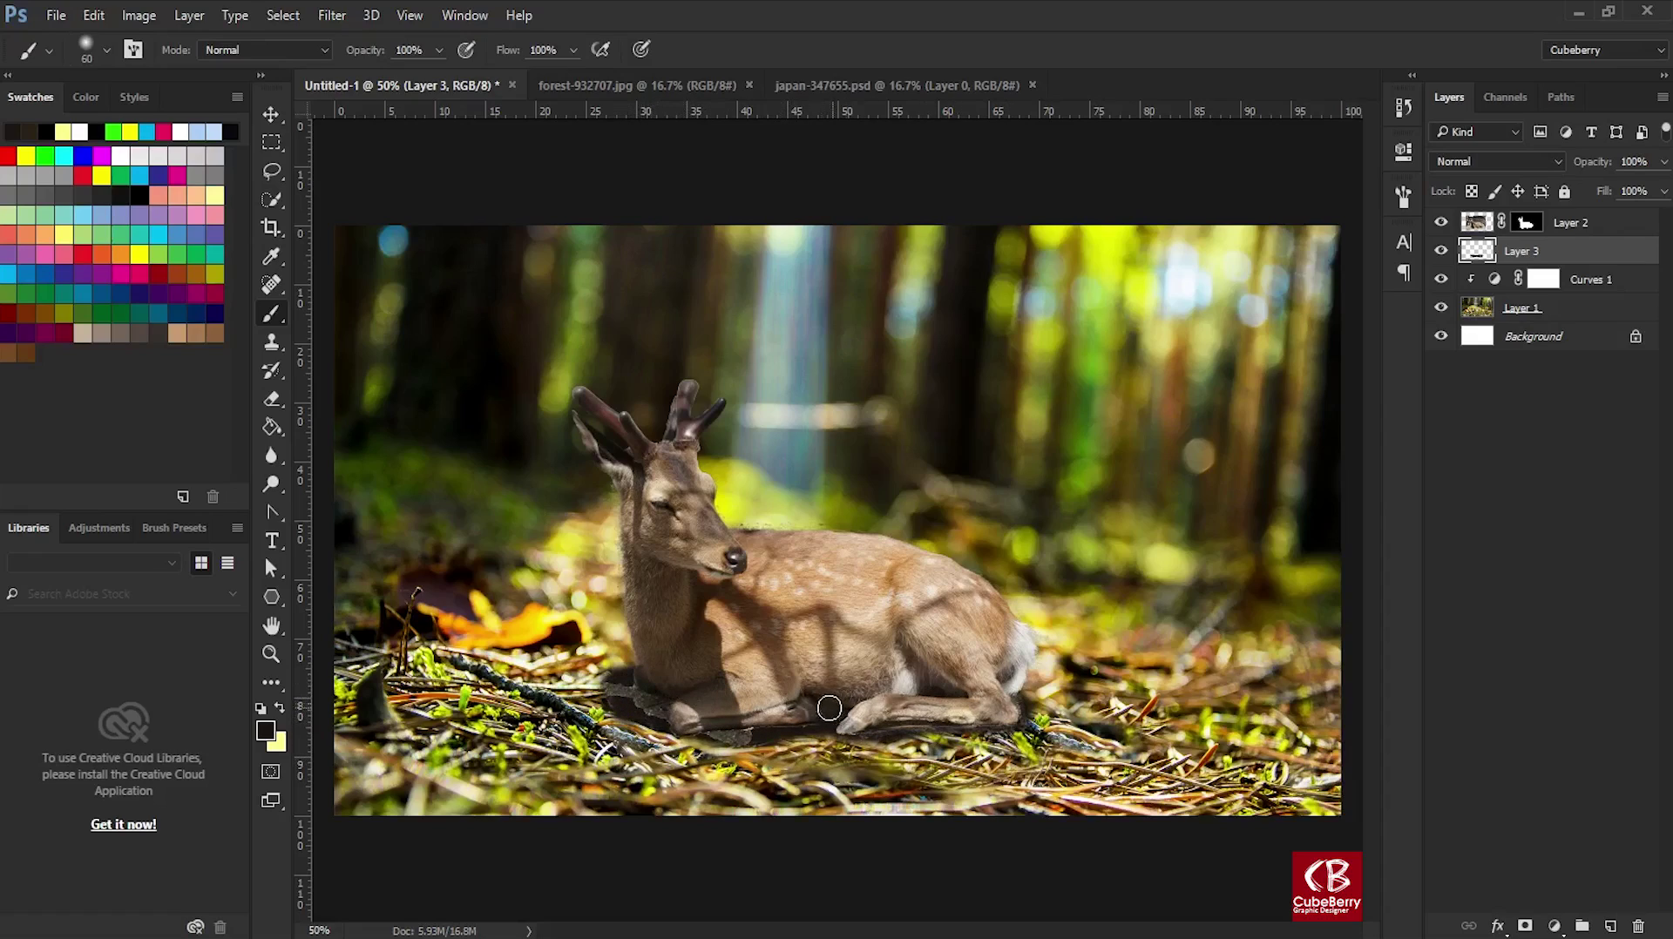
# Soften the shadow with a 5.6-pixel Gaussian Blur.
pyautogui.click(338, 10)
pyautogui.click(666, 340)
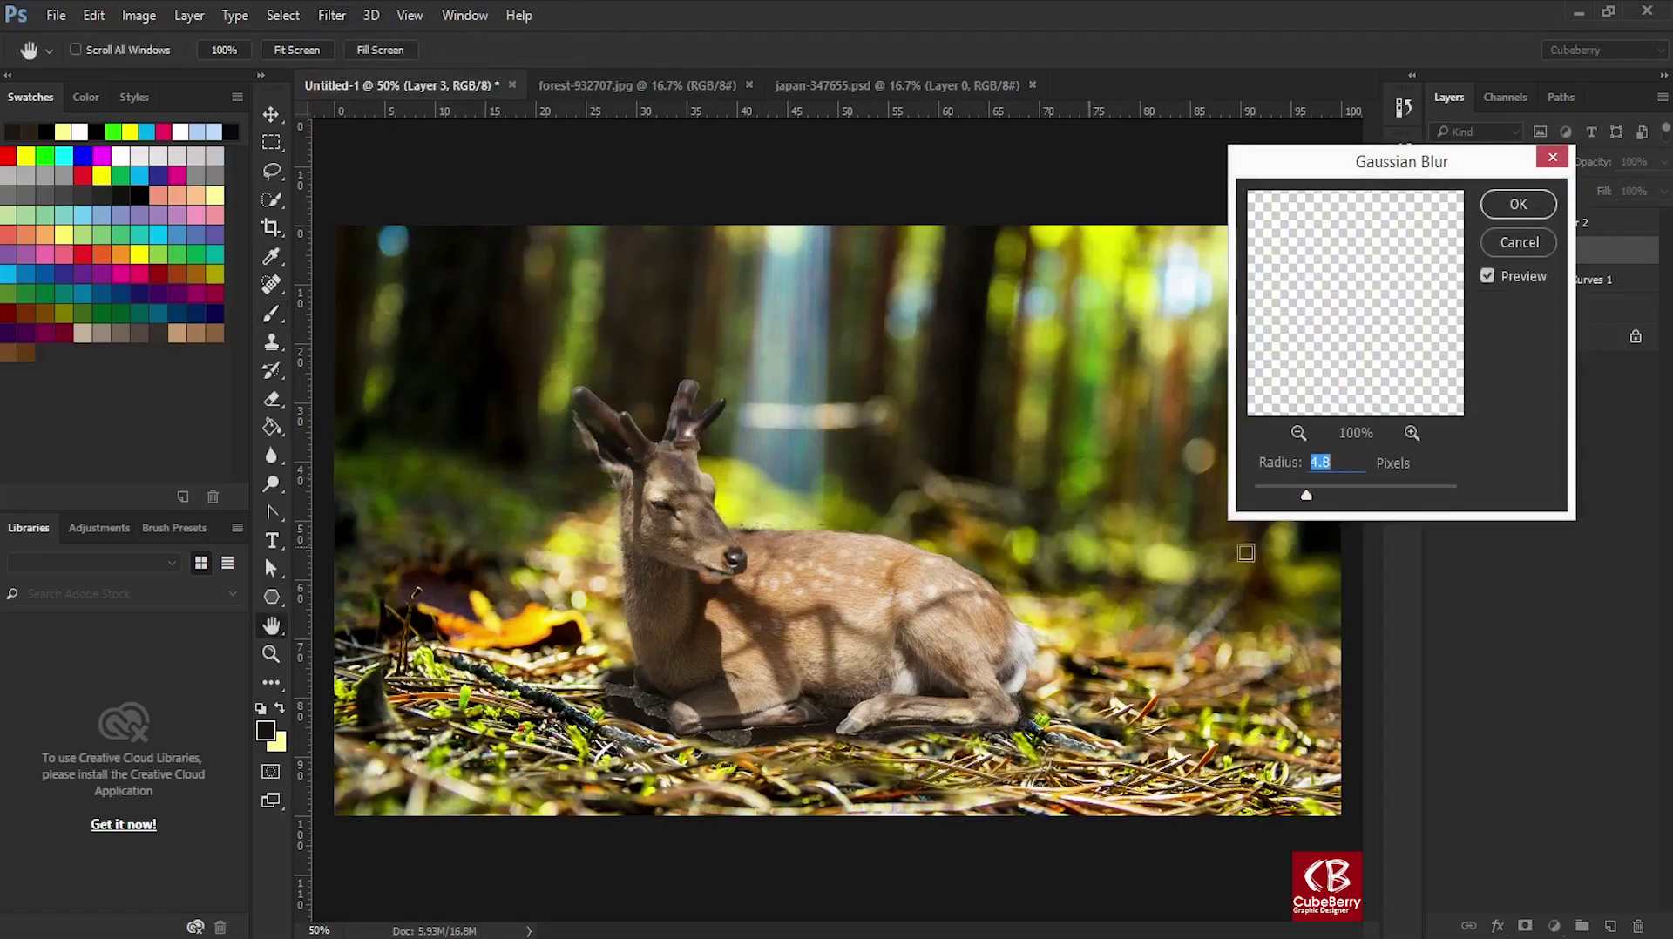
pyautogui.moveTo(1313, 493); pyautogui.dragTo(1312, 500)
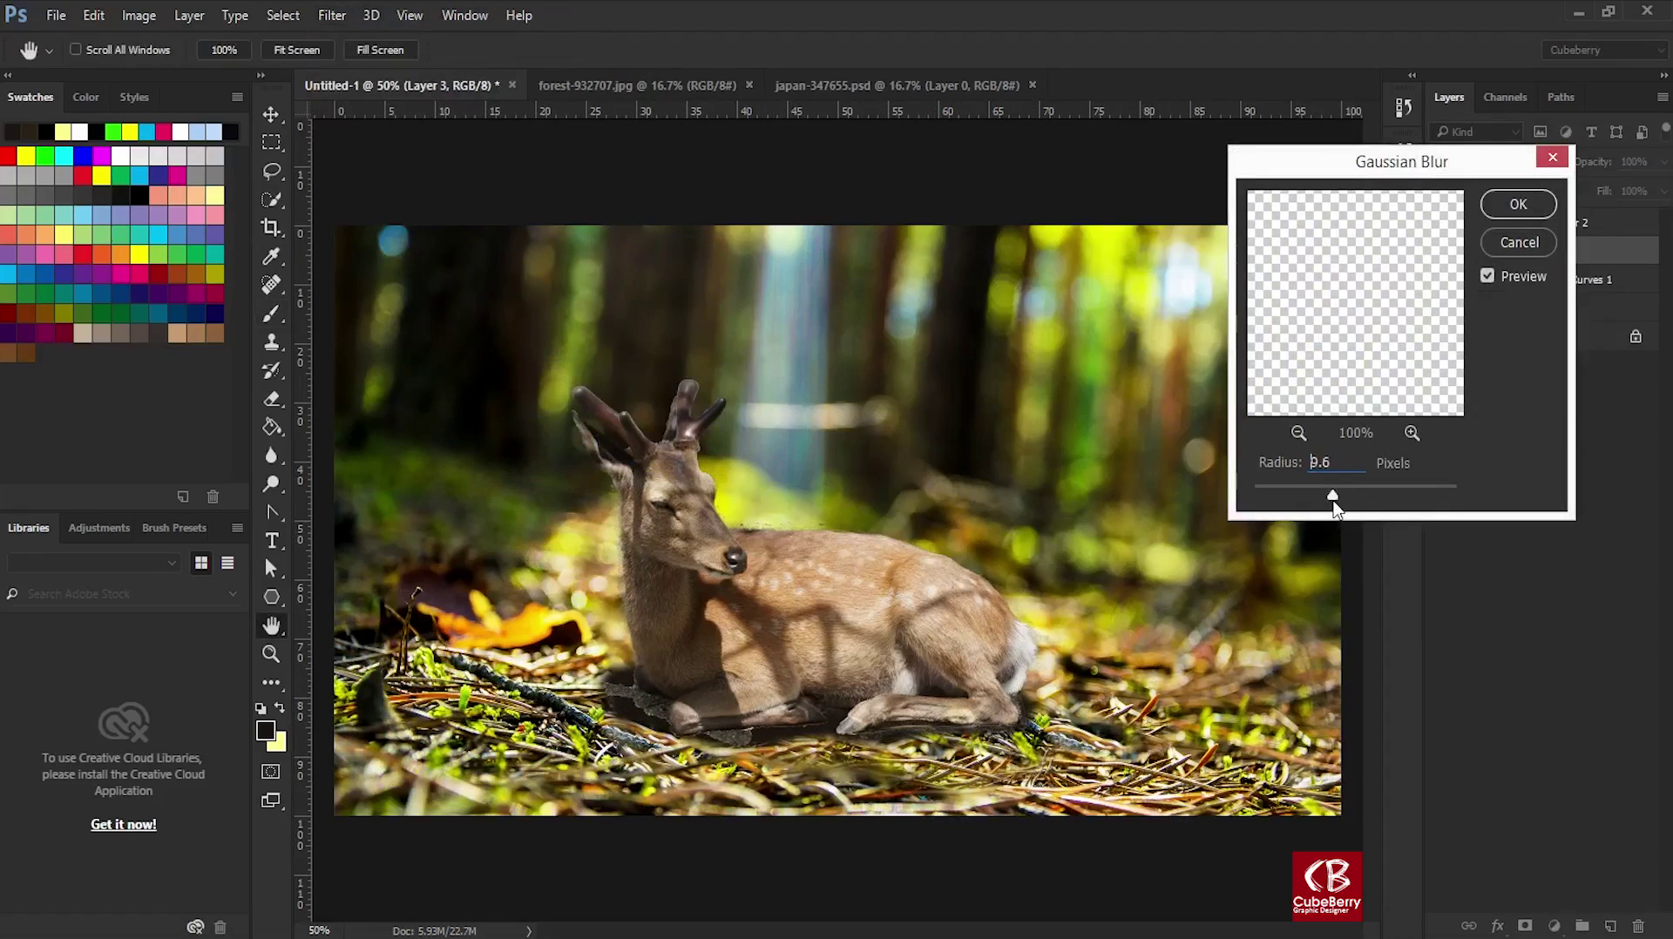
pyautogui.click(1518, 207)
# Set the shadow layer to Multiply blend mode at 71% opacity.
pyautogui.click(1496, 162)
pyautogui.click(1464, 228)
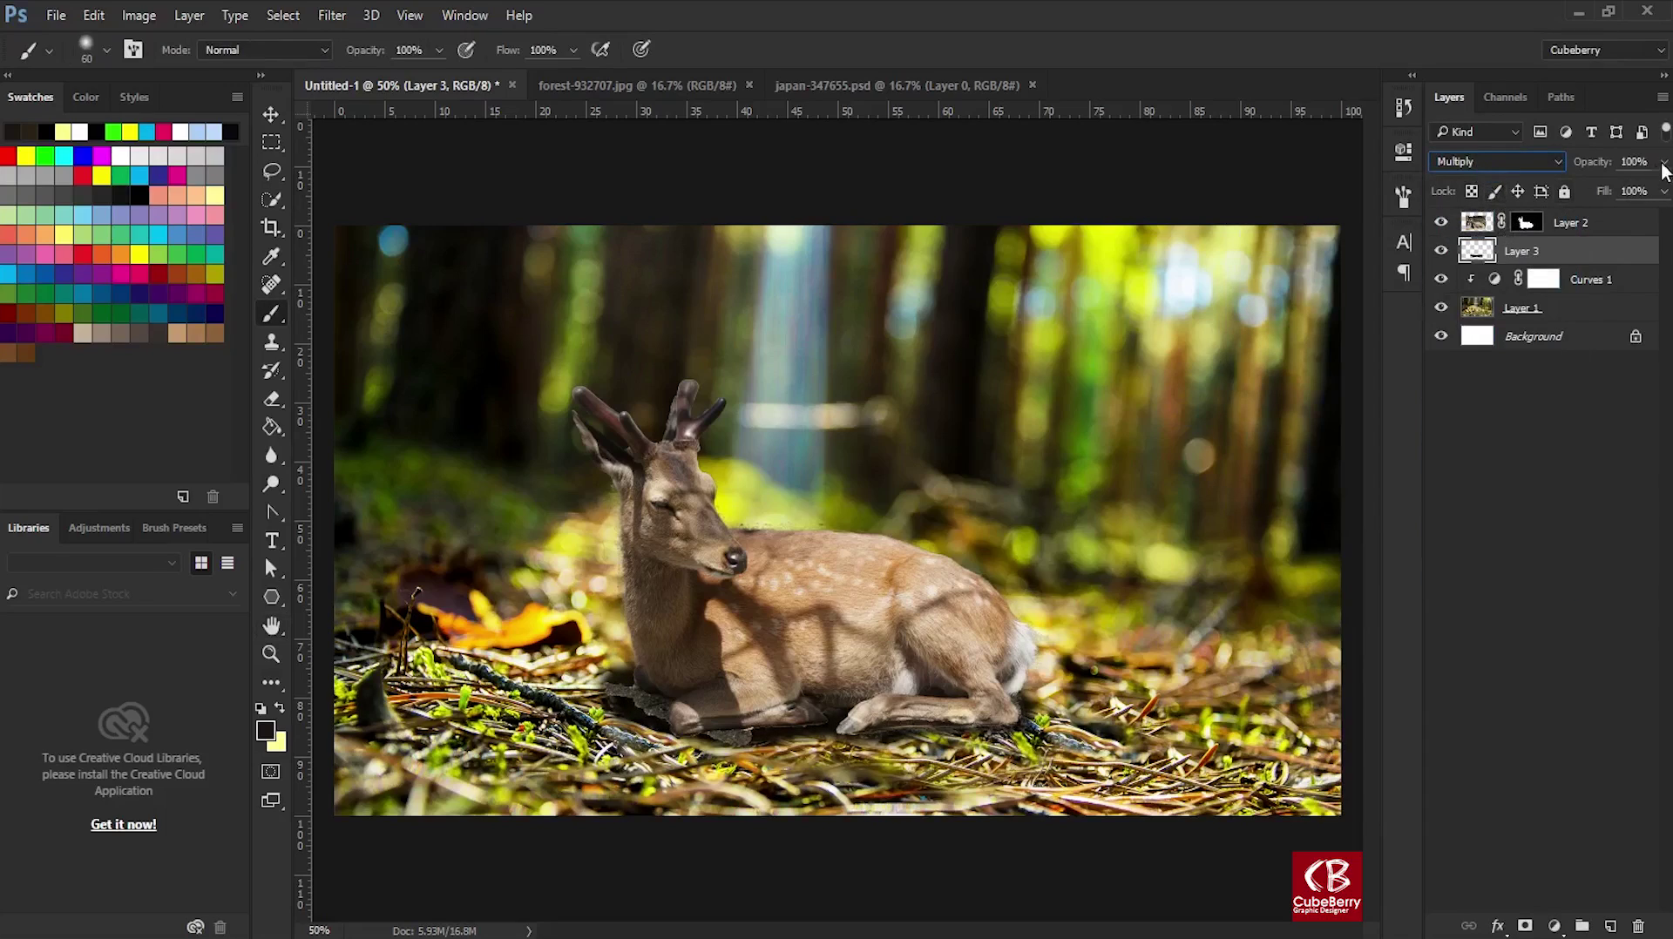
pyautogui.moveTo(1664, 163); pyautogui.dragTo(1633, 191)
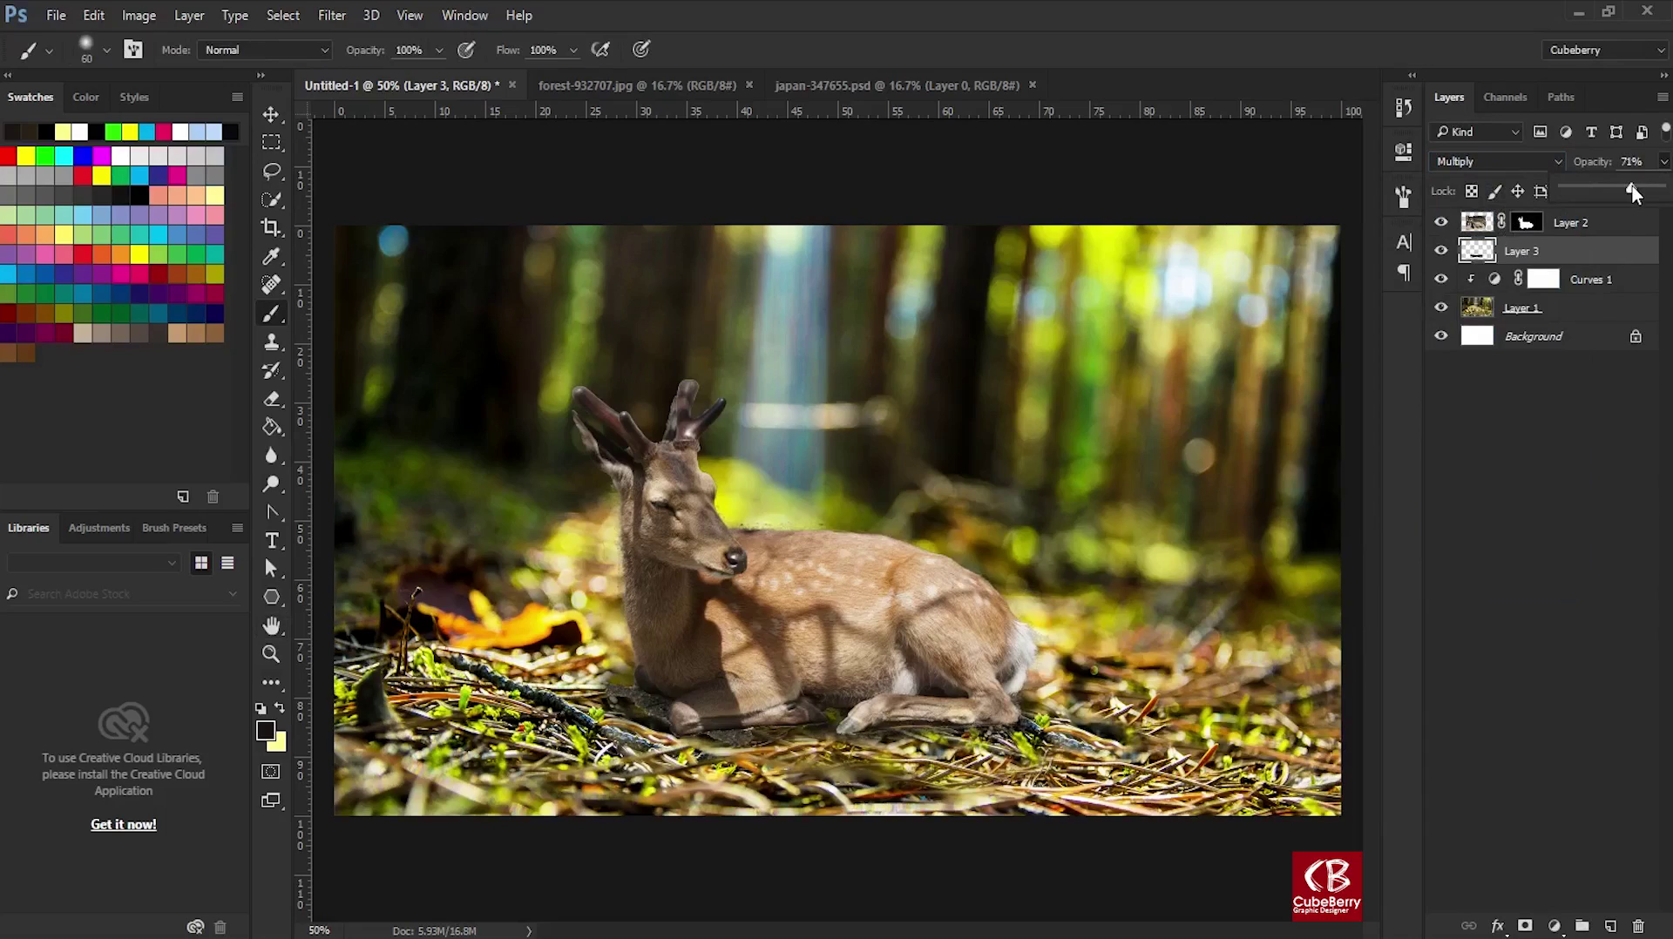
pyautogui.click(1565, 217)
pyautogui.click(1520, 224)
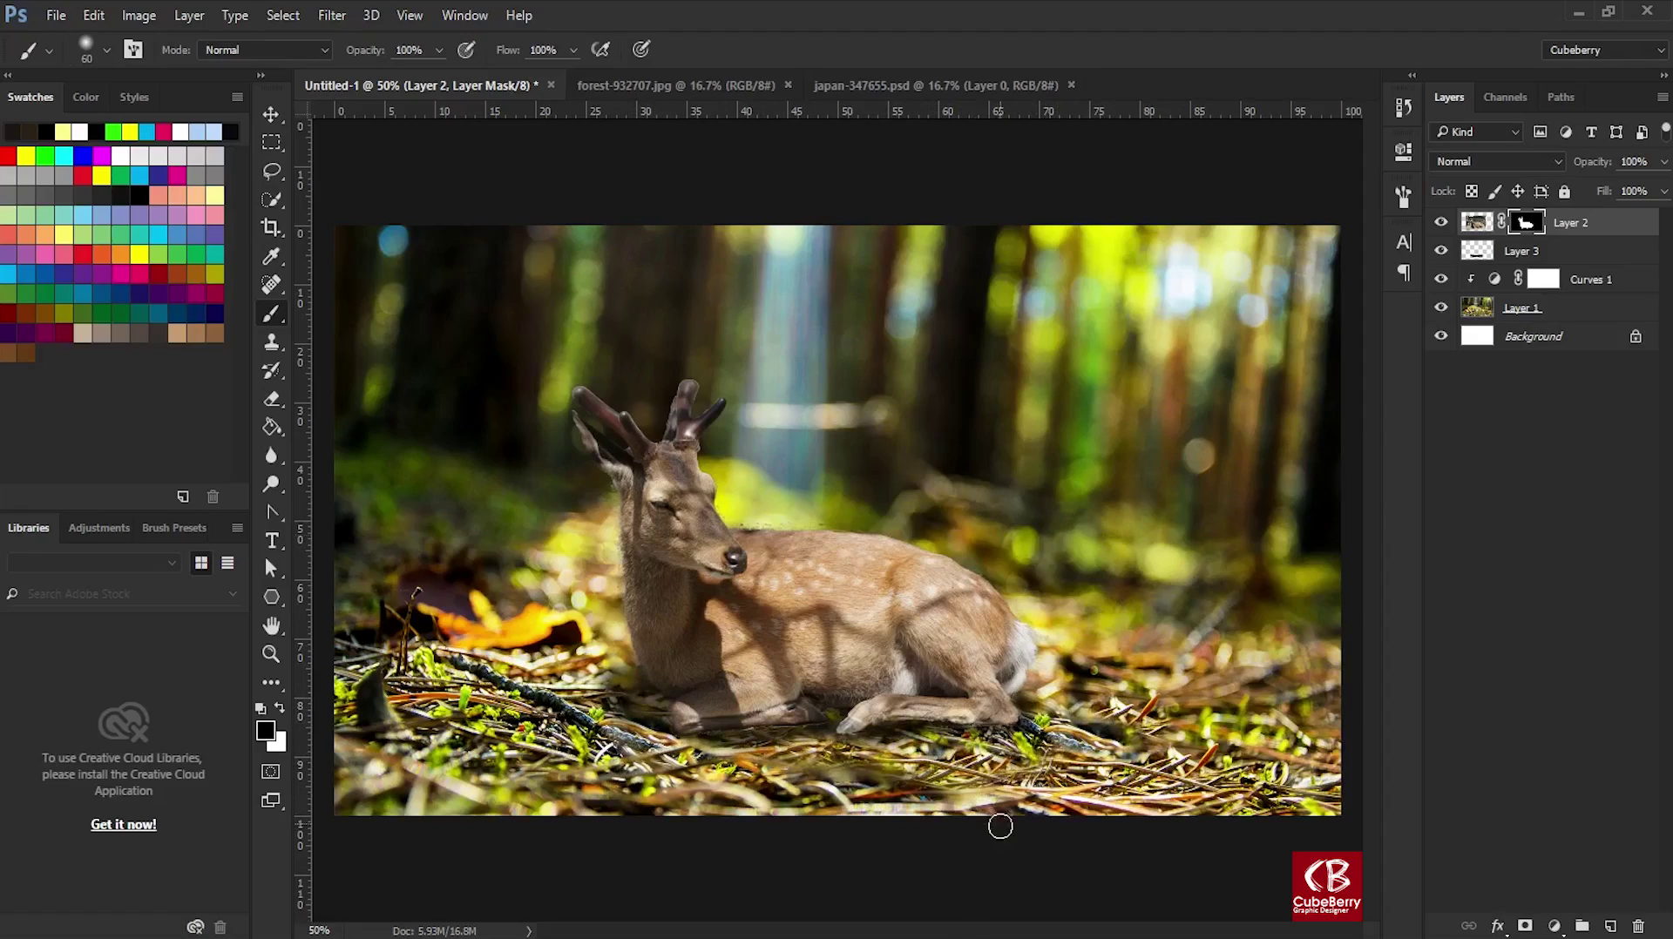
# Add a Color Balance adjustment on the deer with highlights Red +24, Green +17.
pyautogui.click(1554, 926)
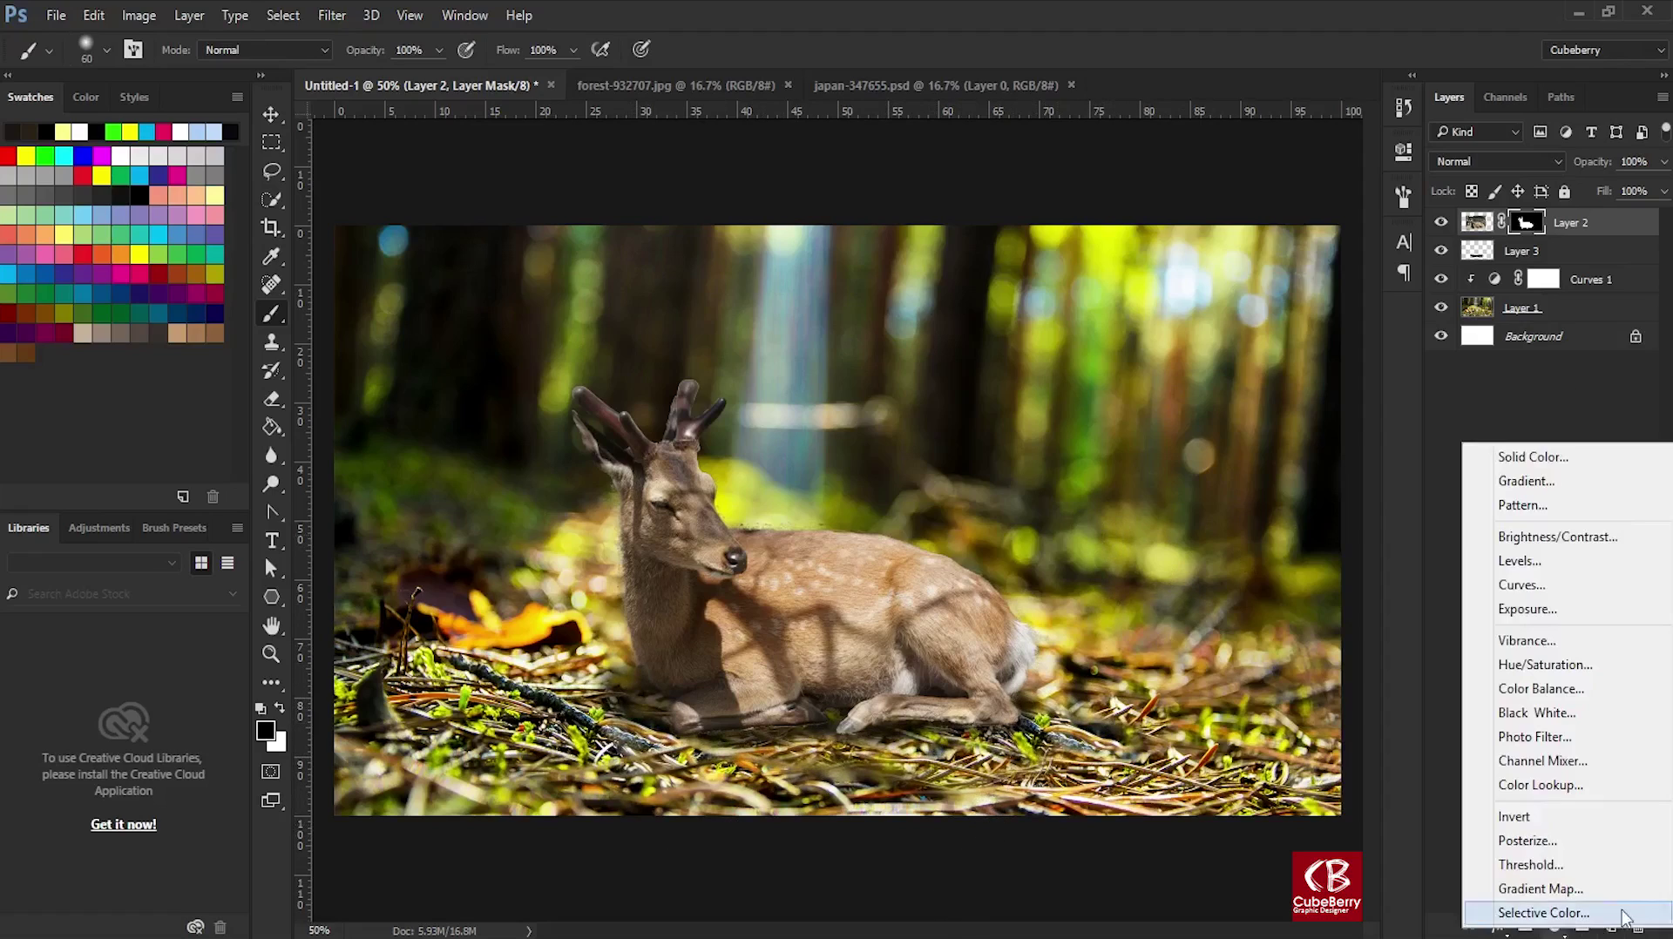
pyautogui.click(1533, 686)
pyautogui.click(1224, 215)
pyautogui.click(1200, 253)
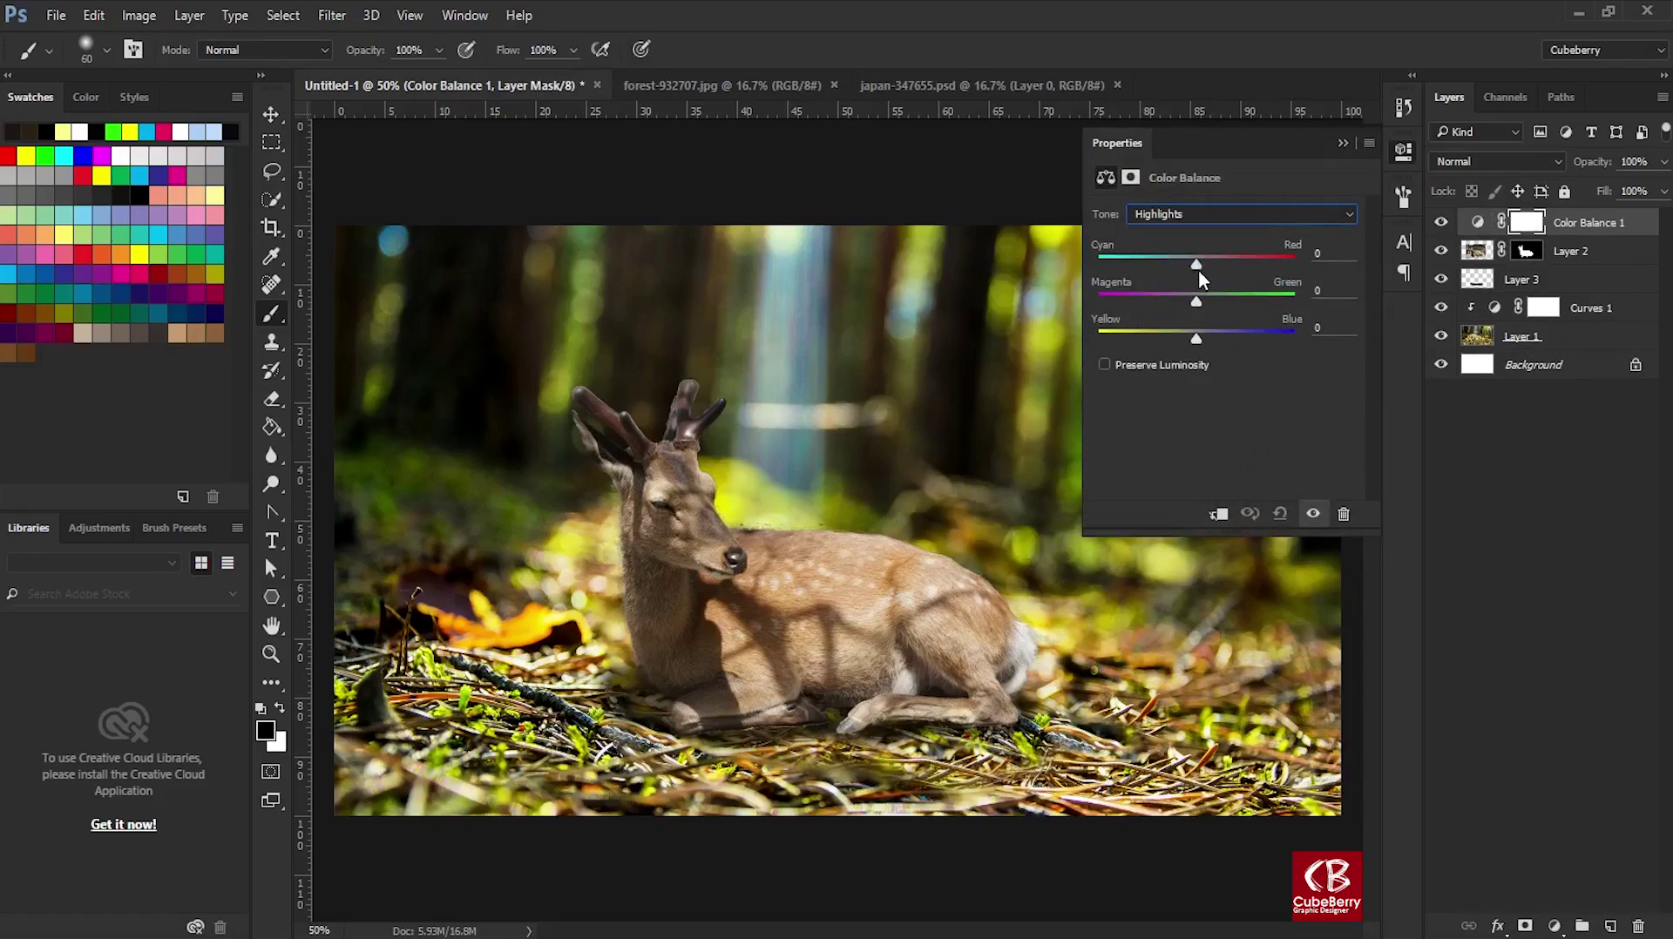
pyautogui.click(1211, 296)
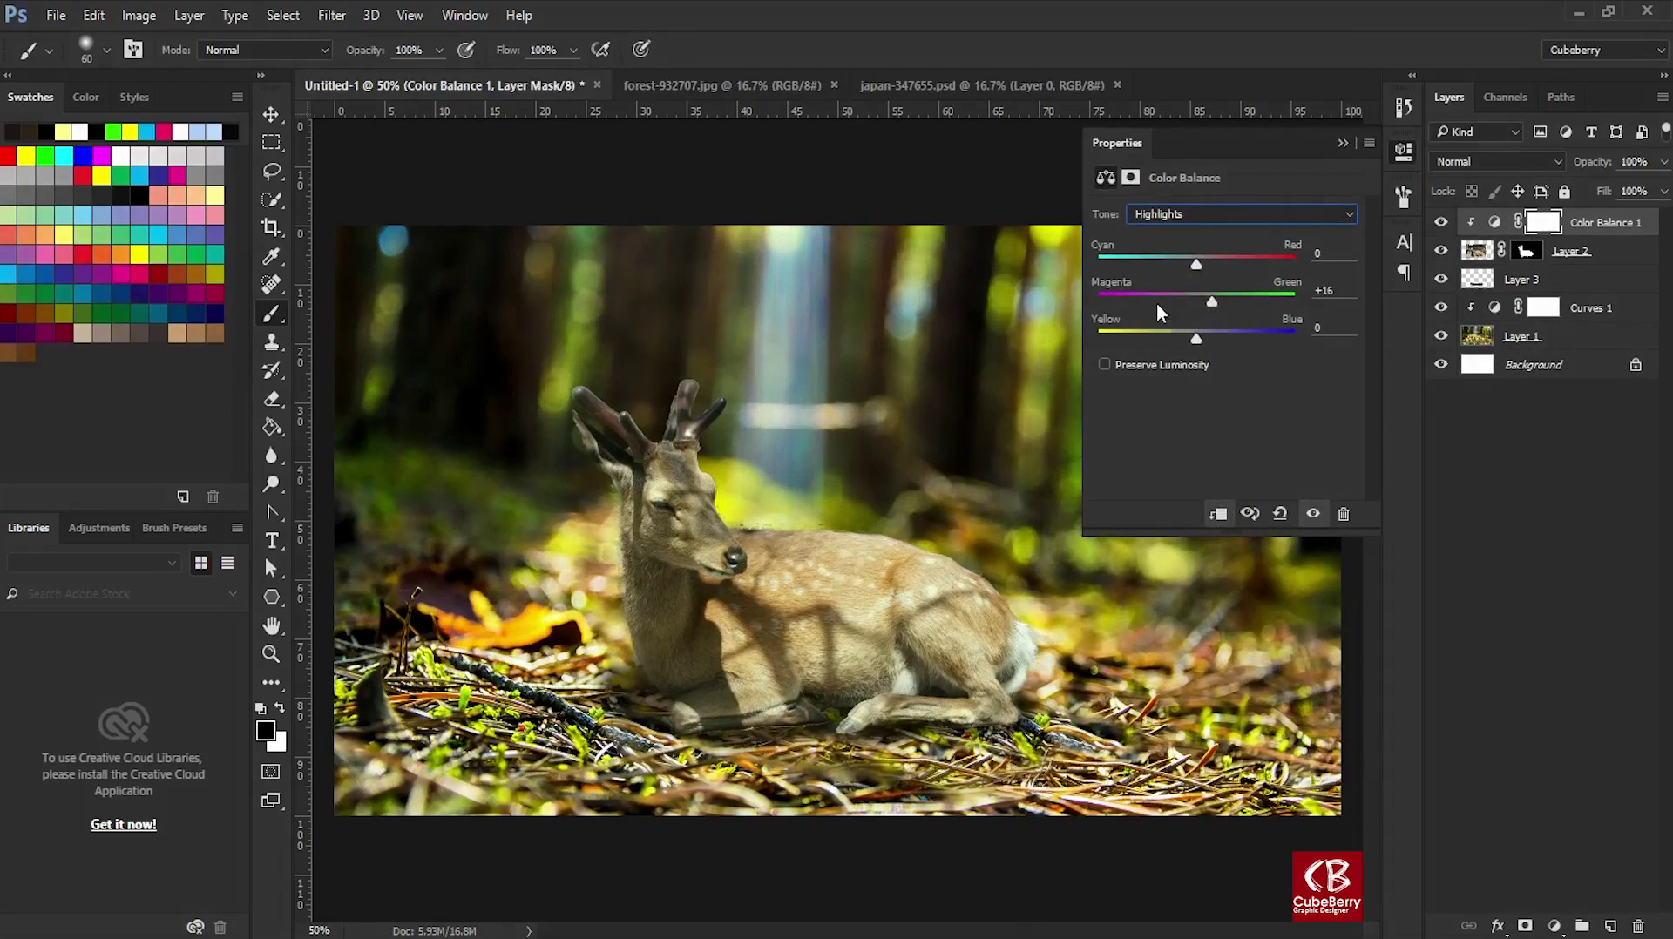
pyautogui.moveTo(1197, 264); pyautogui.dragTo(1222, 265)
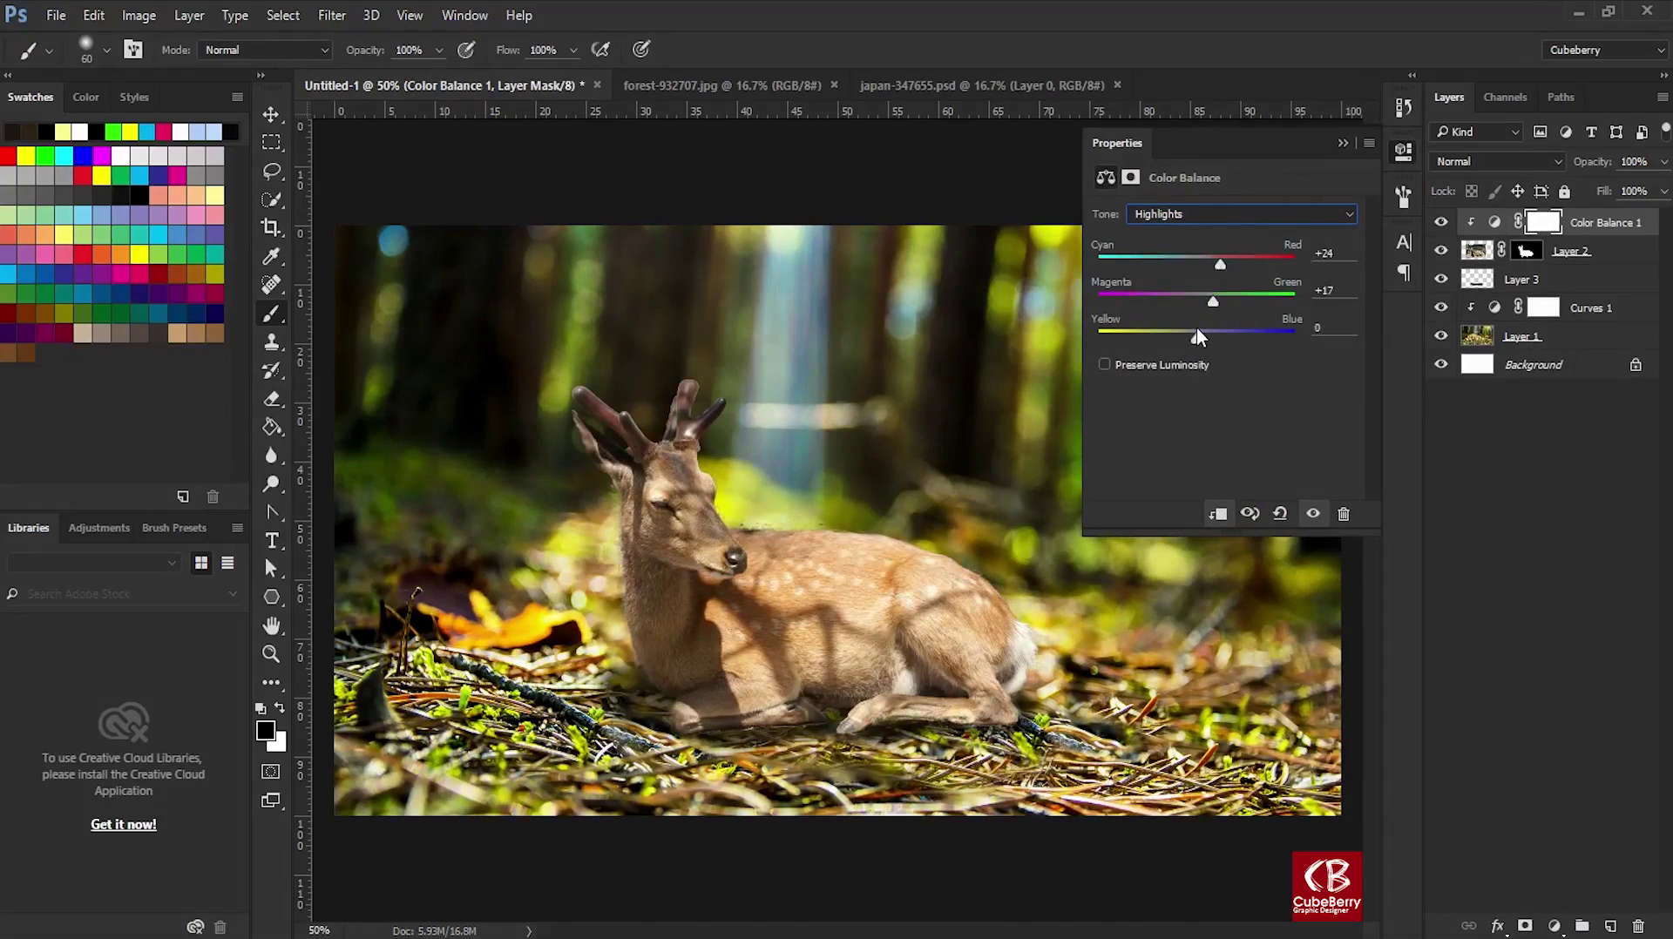
# Set the Color Balance shadows to Red +6, Blue -10, Green +4.
pyautogui.click(1217, 215)
pyautogui.click(1205, 261)
pyautogui.click(1176, 332)
pyautogui.moveTo(1195, 300); pyautogui.dragTo(1202, 300)
pyautogui.click(1338, 143)
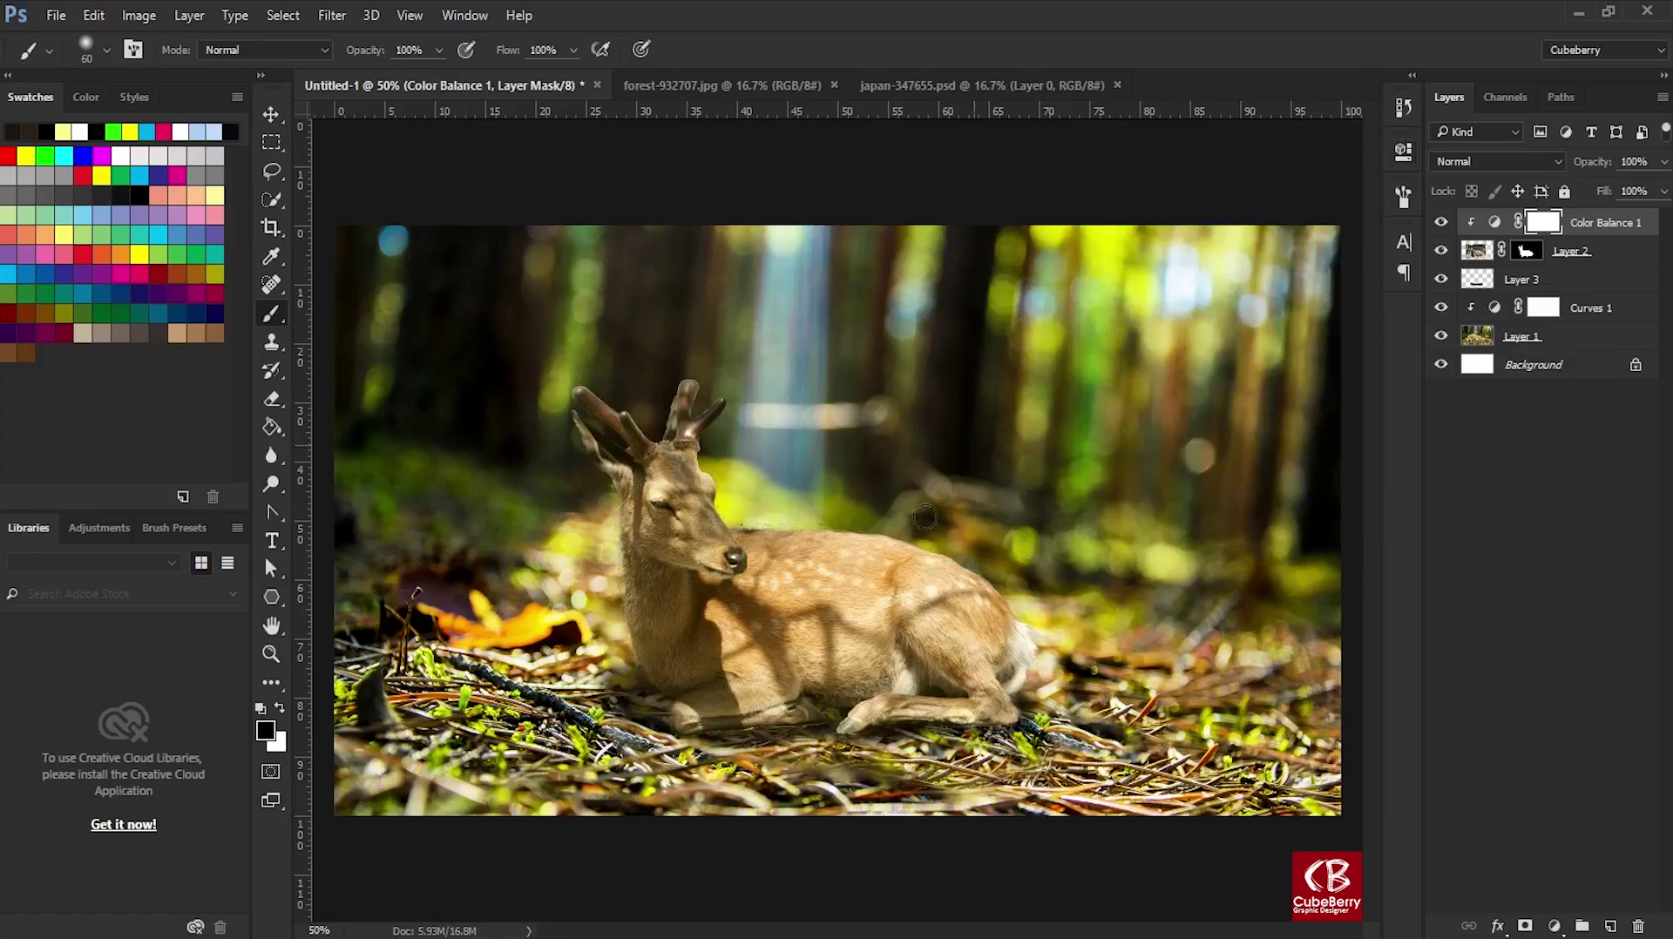
pyautogui.scroll(2, 970, 462)
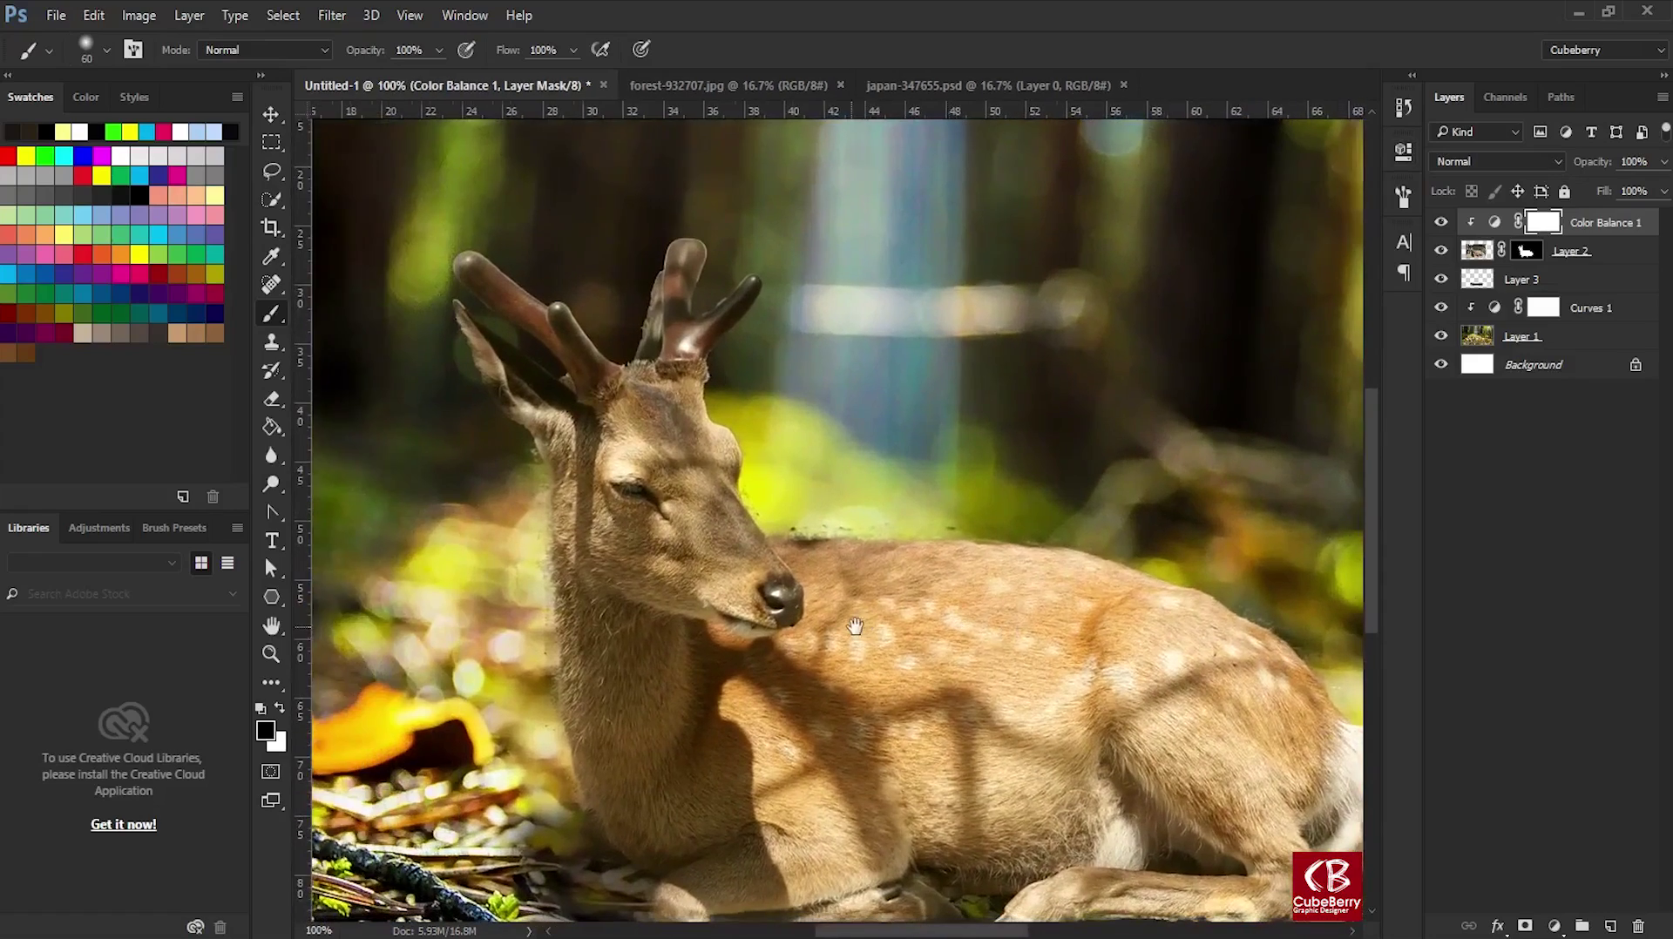
pyautogui.scroll(-1, 954, 573)
pyautogui.scroll(-1, 953, 597)
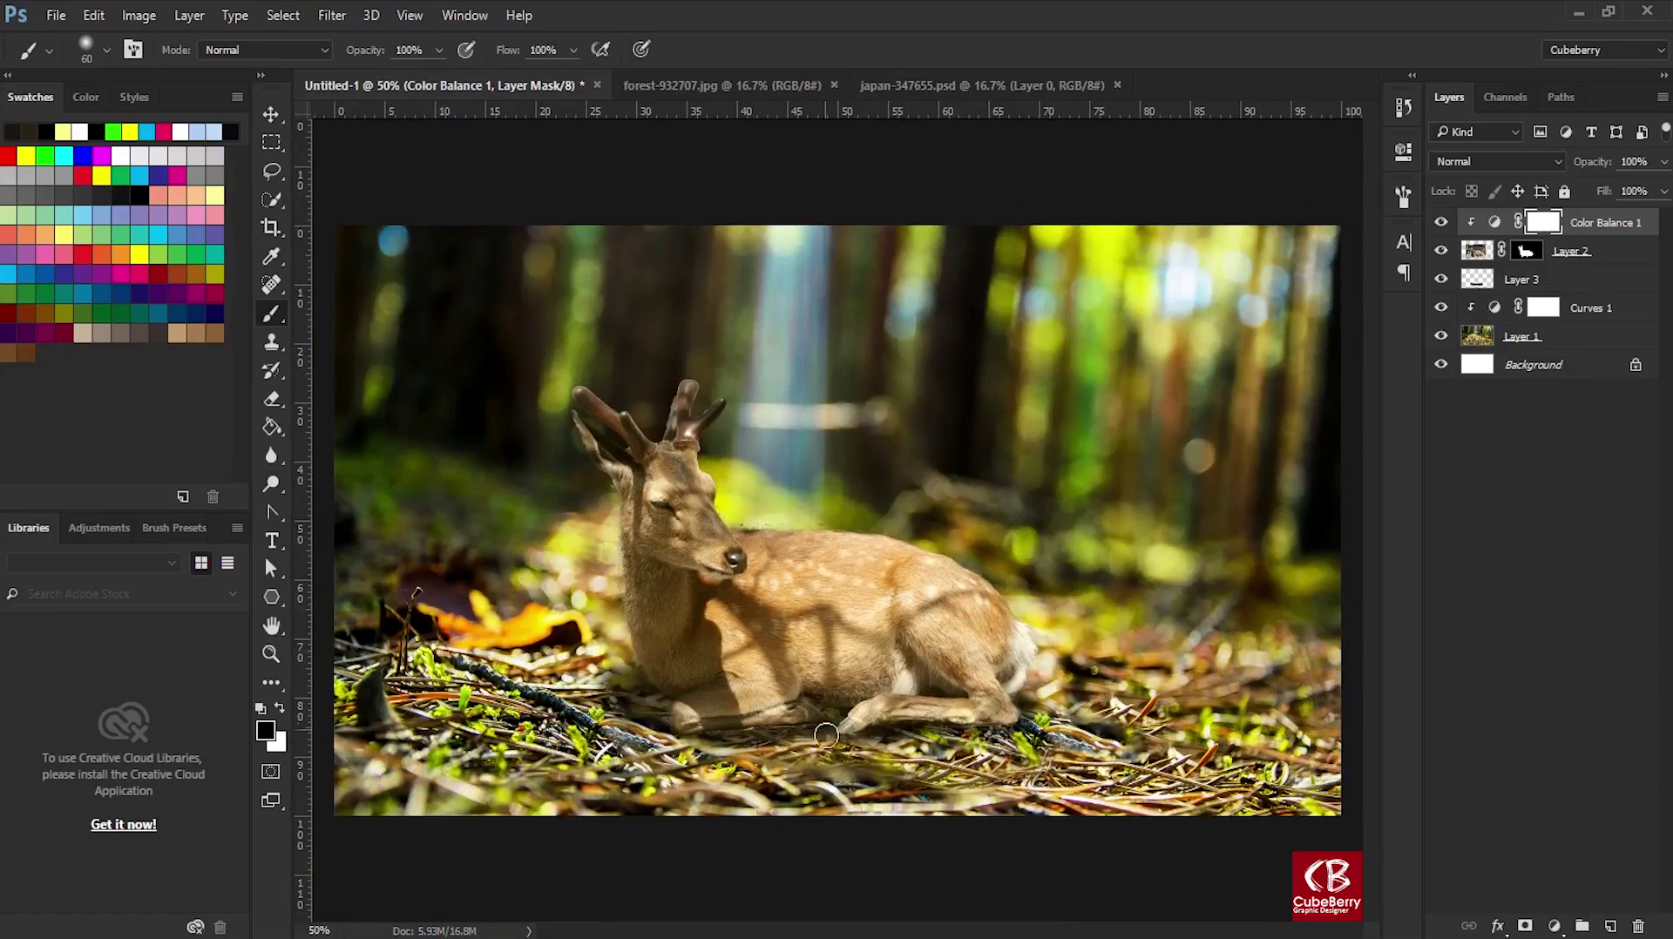
# Add a clipped Brightness/Contrast adjustment to the deer: darker, more contrast, 57% opacity.
pyautogui.click(1558, 927)
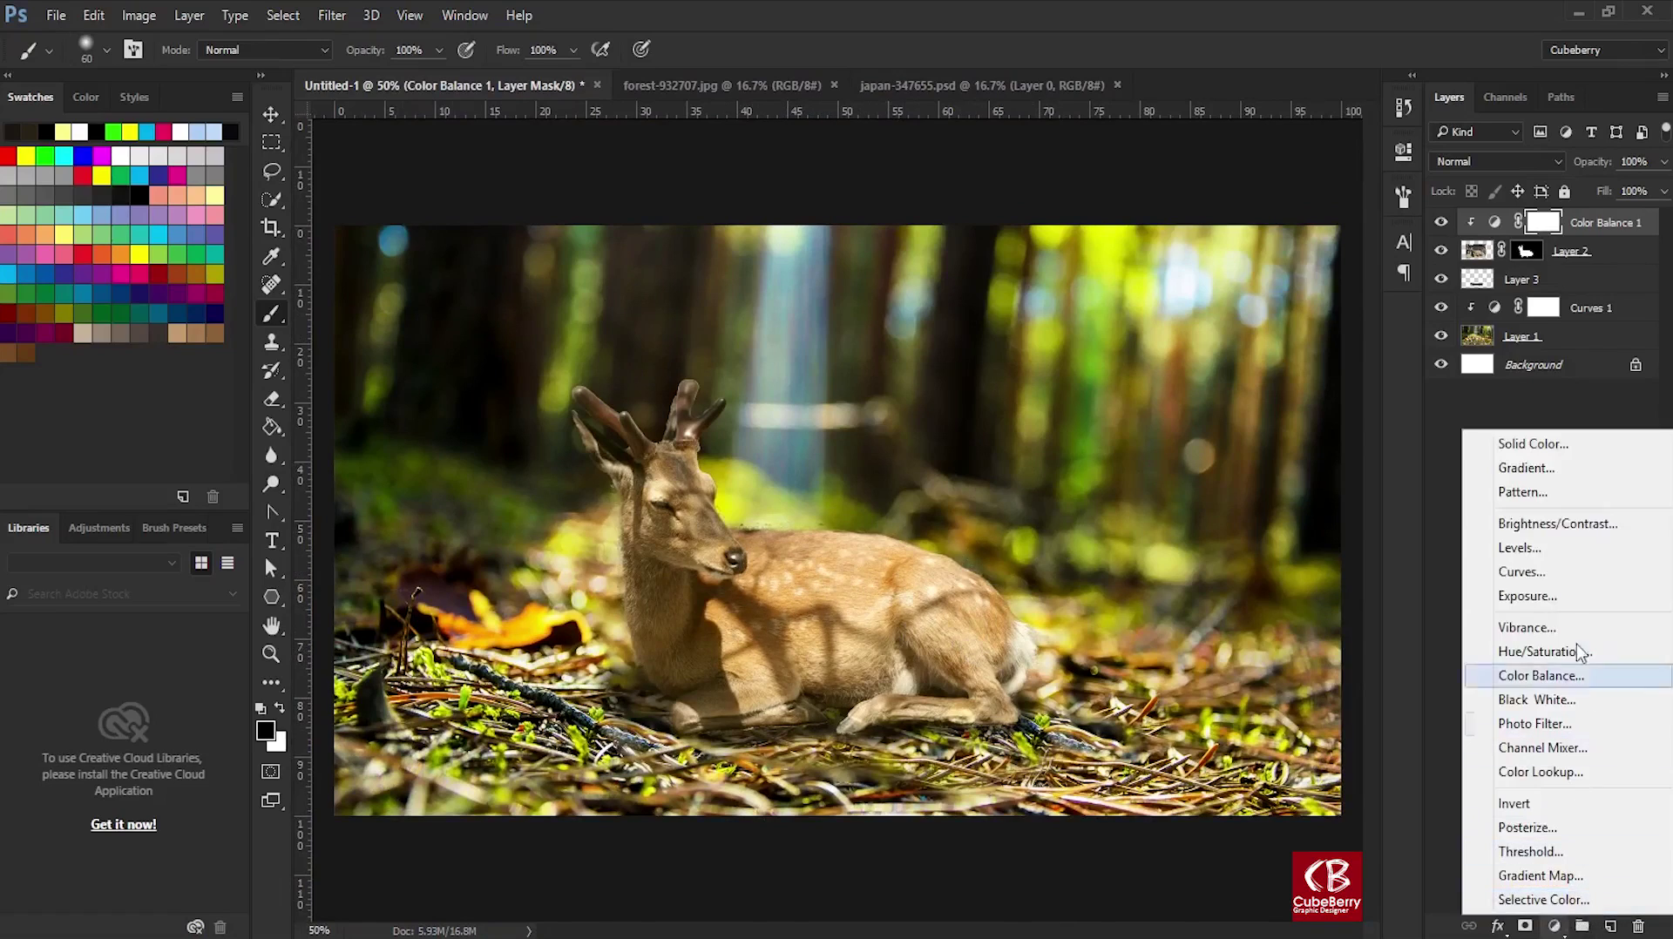
pyautogui.click(1542, 525)
pyautogui.keyDown('alt'); pyautogui.click(1464, 237); pyautogui.keyUp('alt')
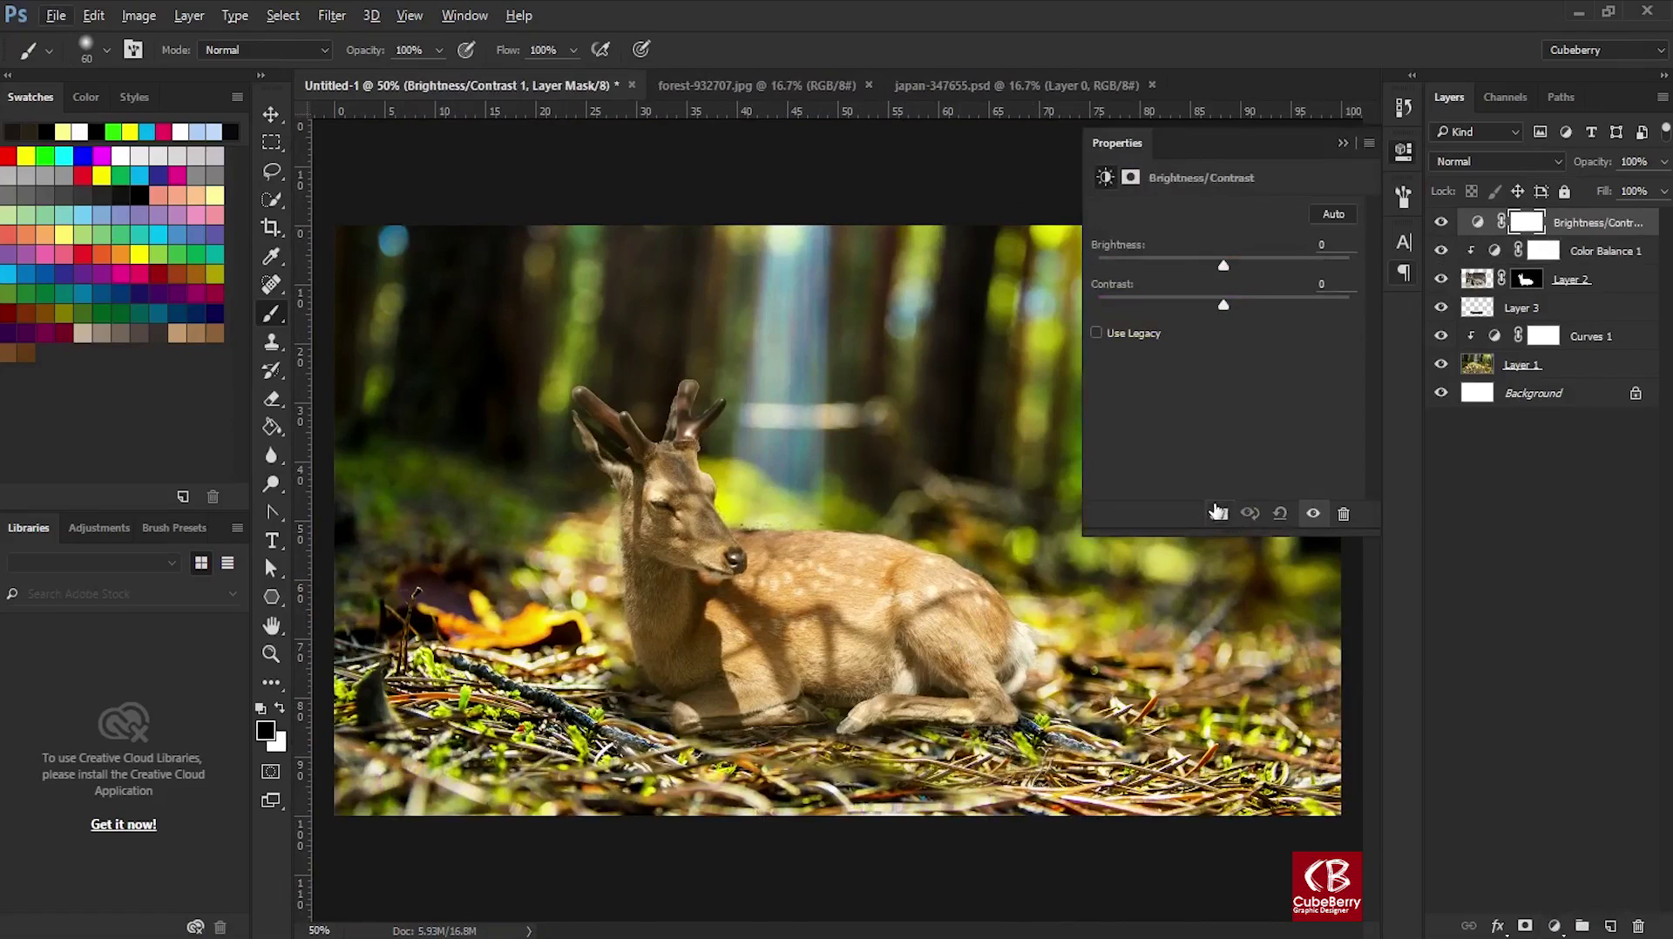
pyautogui.moveTo(1201, 267); pyautogui.dragTo(1148, 267)
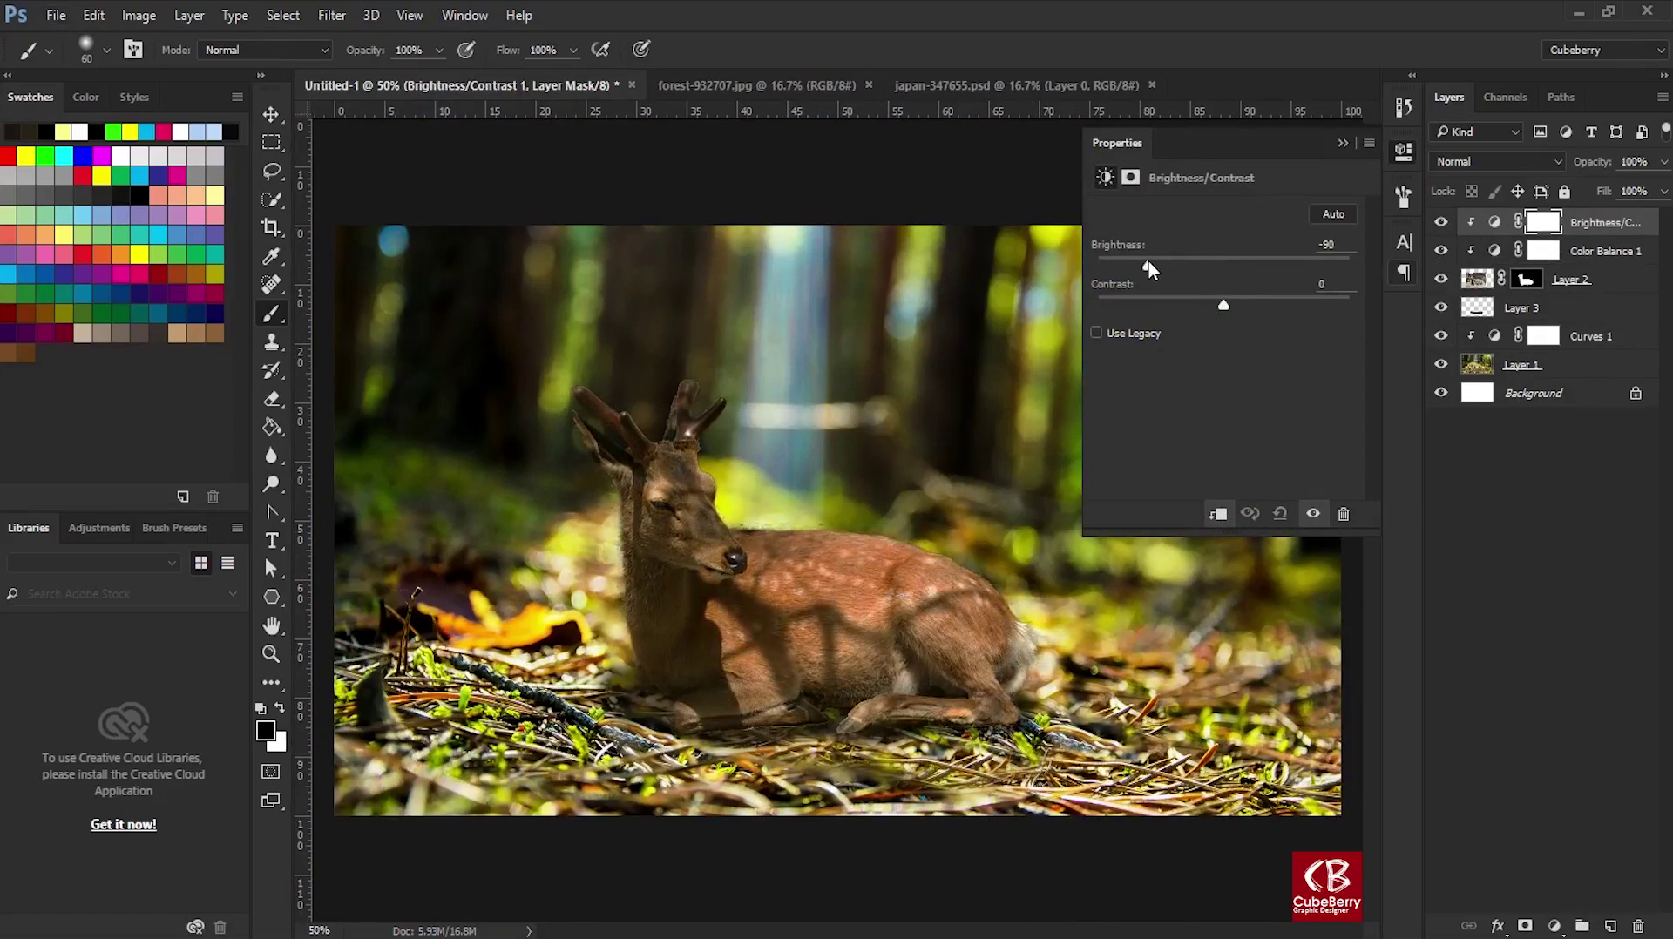
pyautogui.moveTo(1239, 304); pyautogui.dragTo(1275, 306)
pyautogui.click(1342, 144)
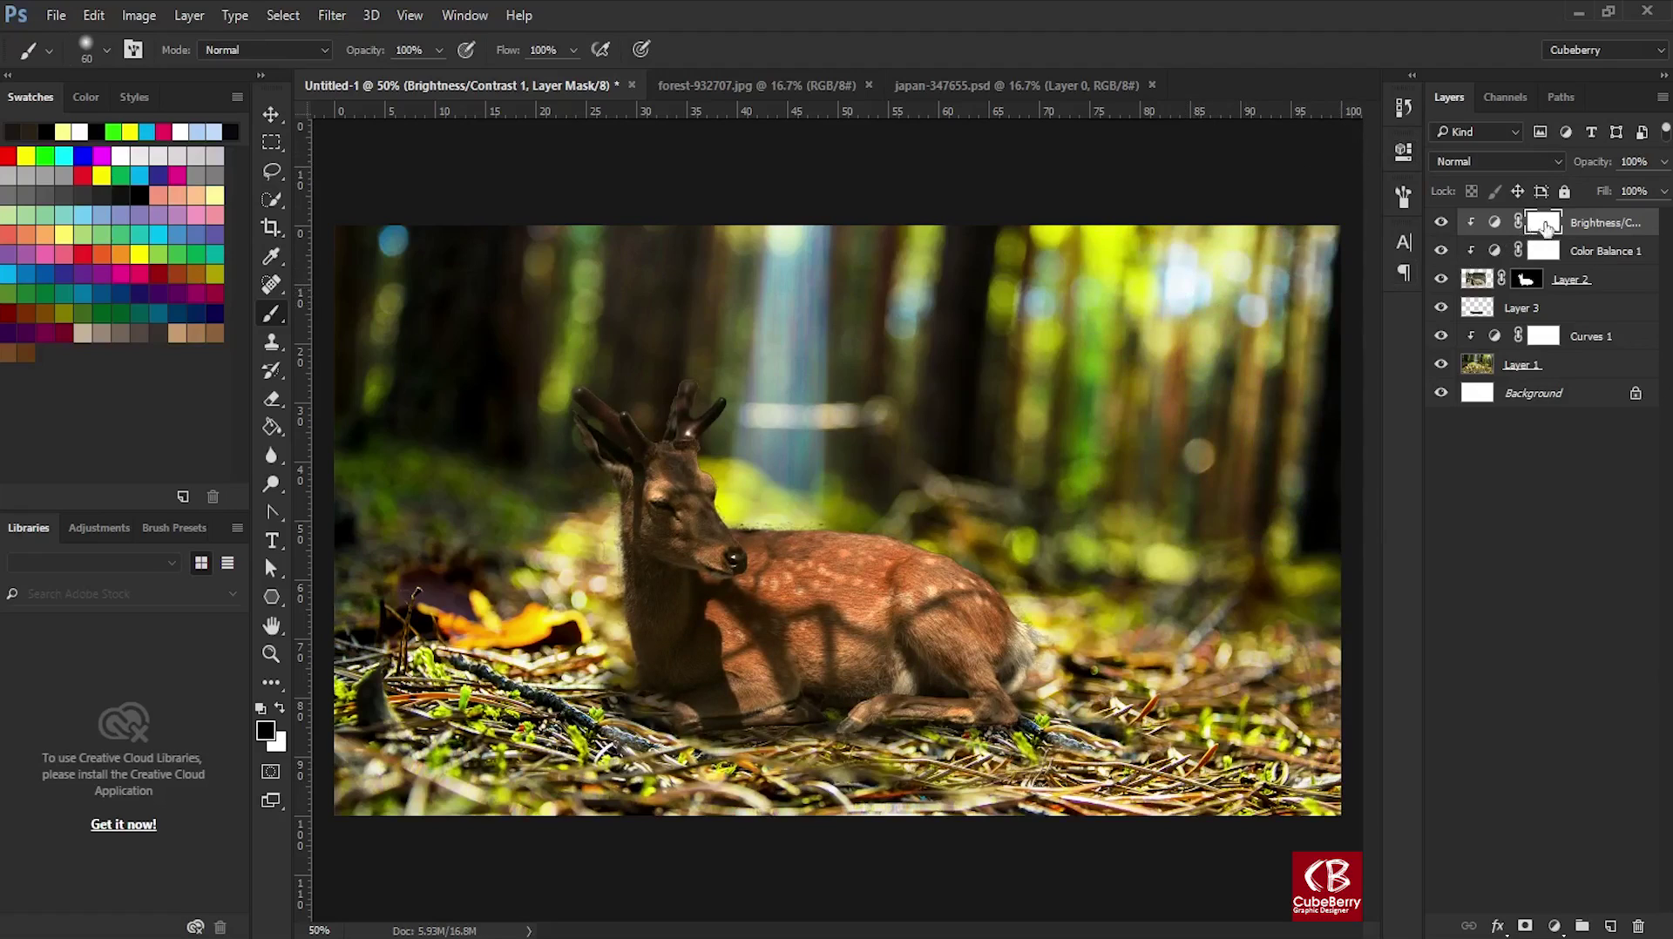
pyautogui.moveTo(1661, 187); pyautogui.dragTo(1613, 190)
# Paint the adjustment mask over the deer's antler tip, neck and ear with a small brush.
pyautogui.hotkey('ctrl', 'i')
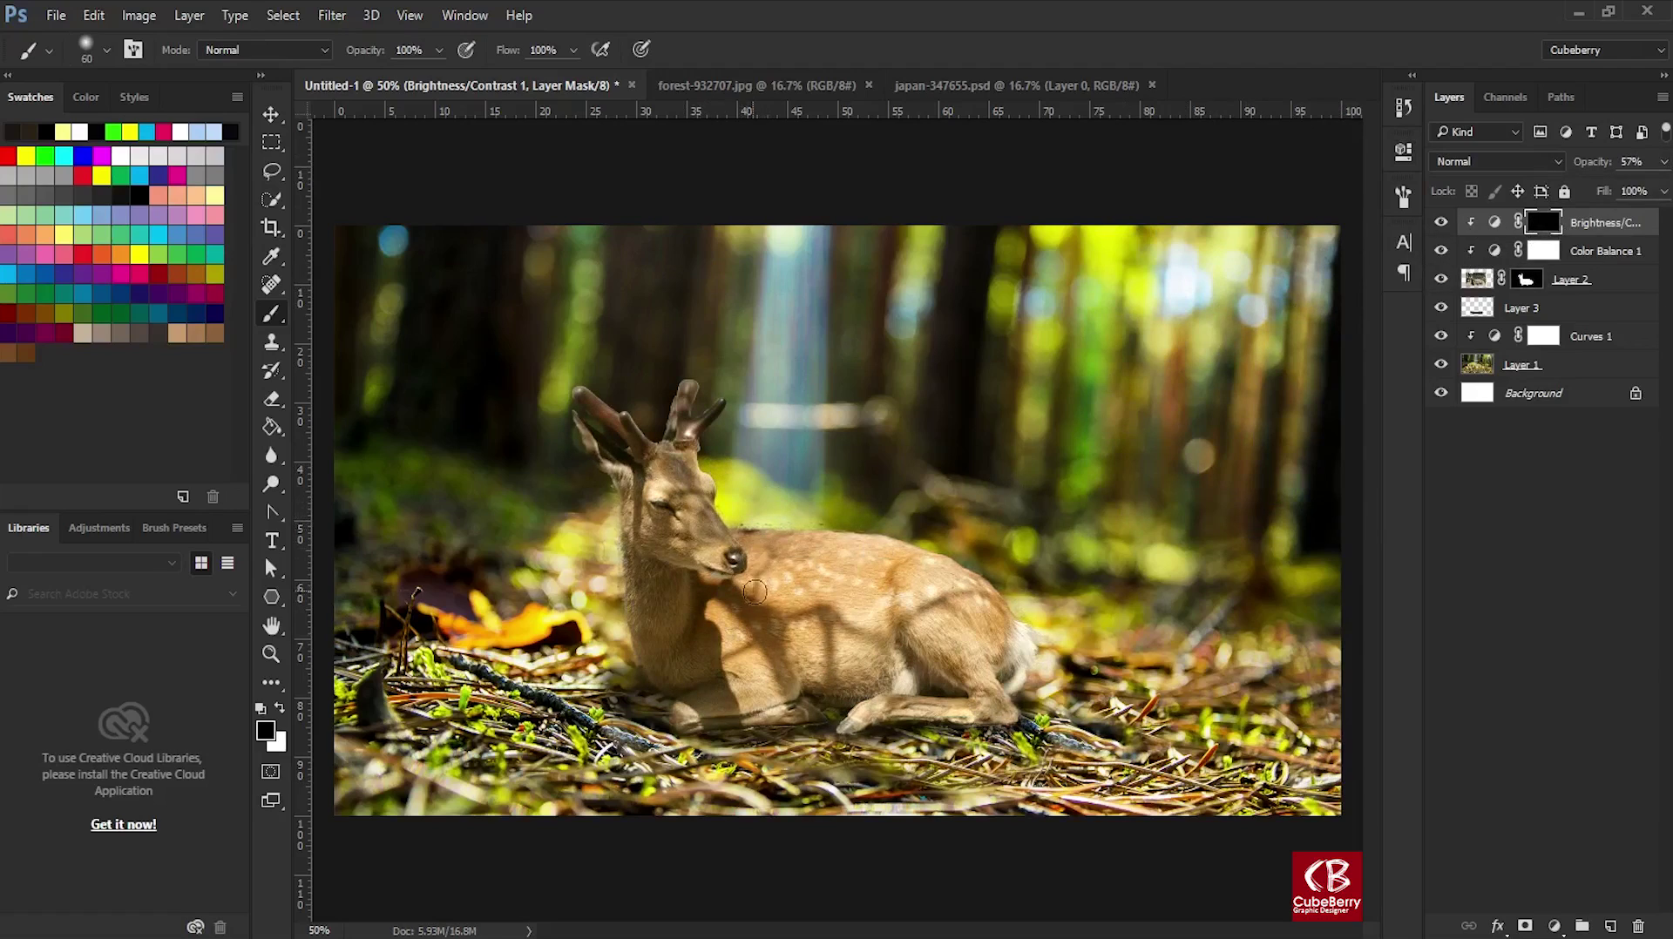
pyautogui.hotkey('ctrl', 'i')
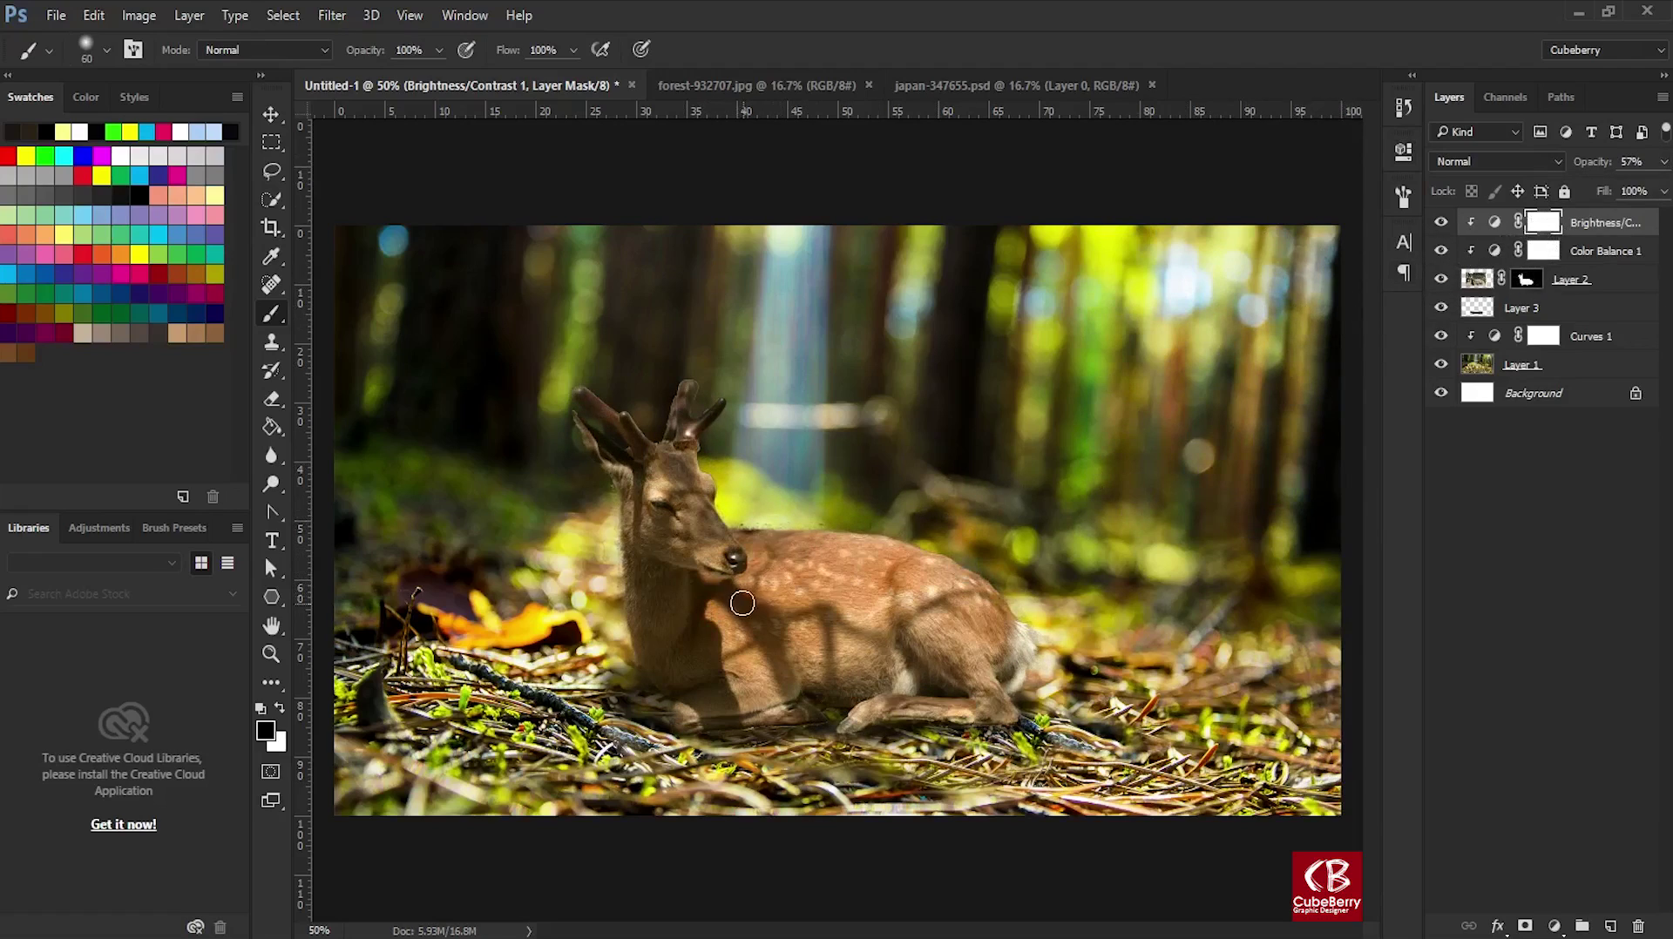
pyautogui.press('[')
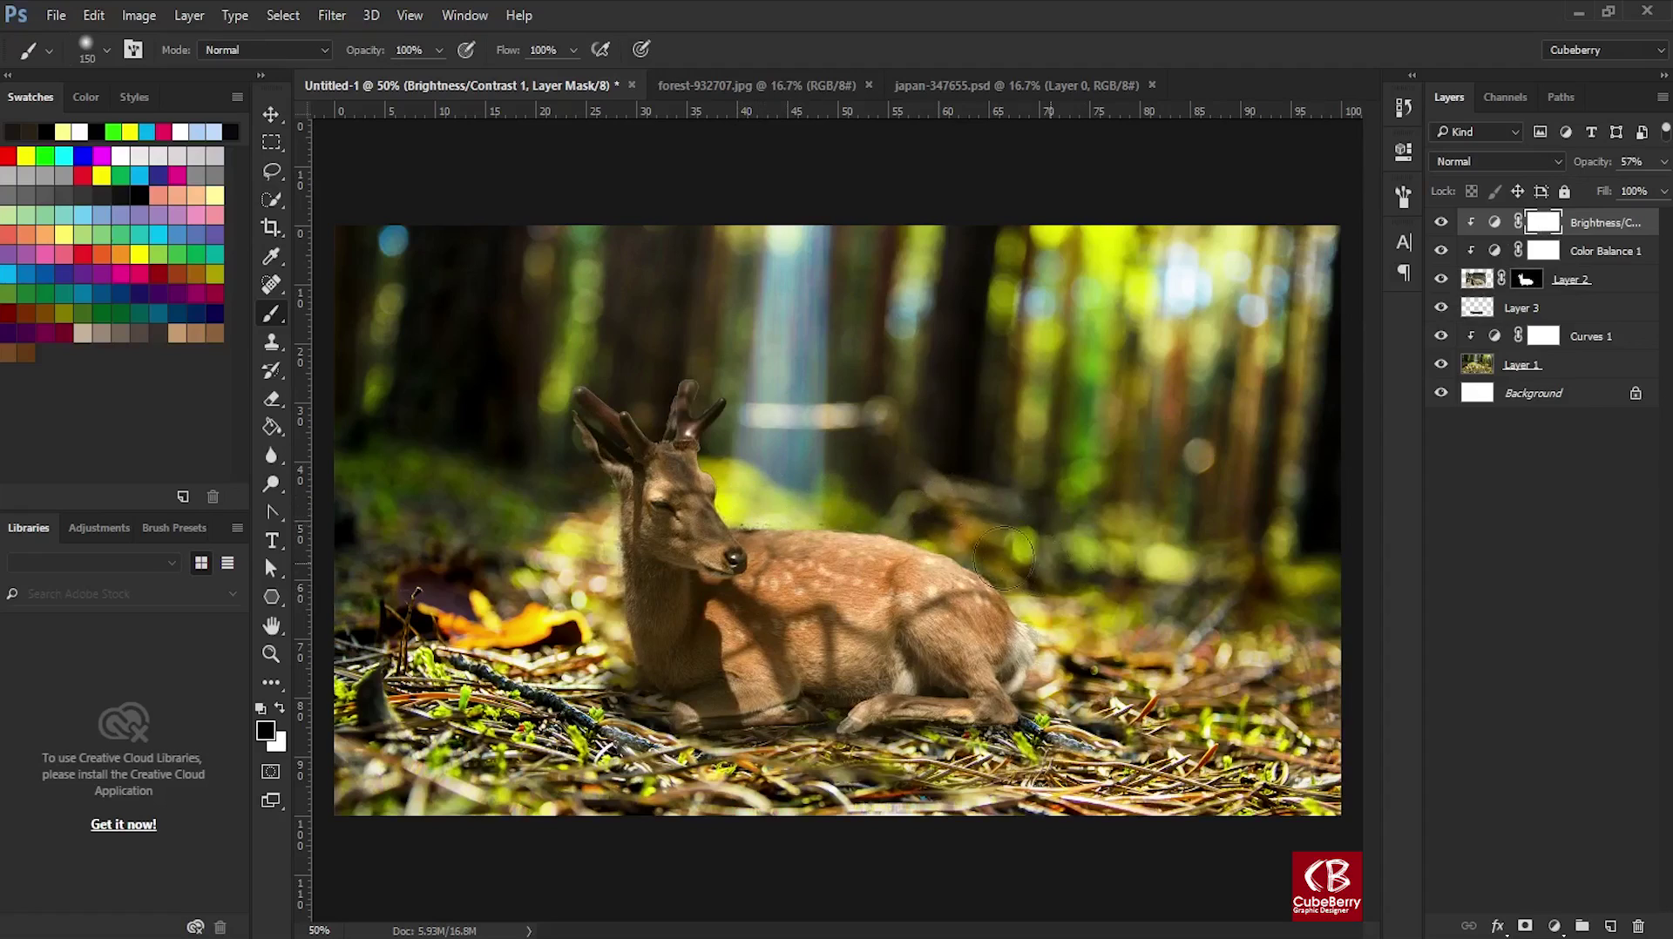
pyautogui.keyDown('ctrl'); pyautogui.click(708, 416); pyautogui.keyUp('ctrl')
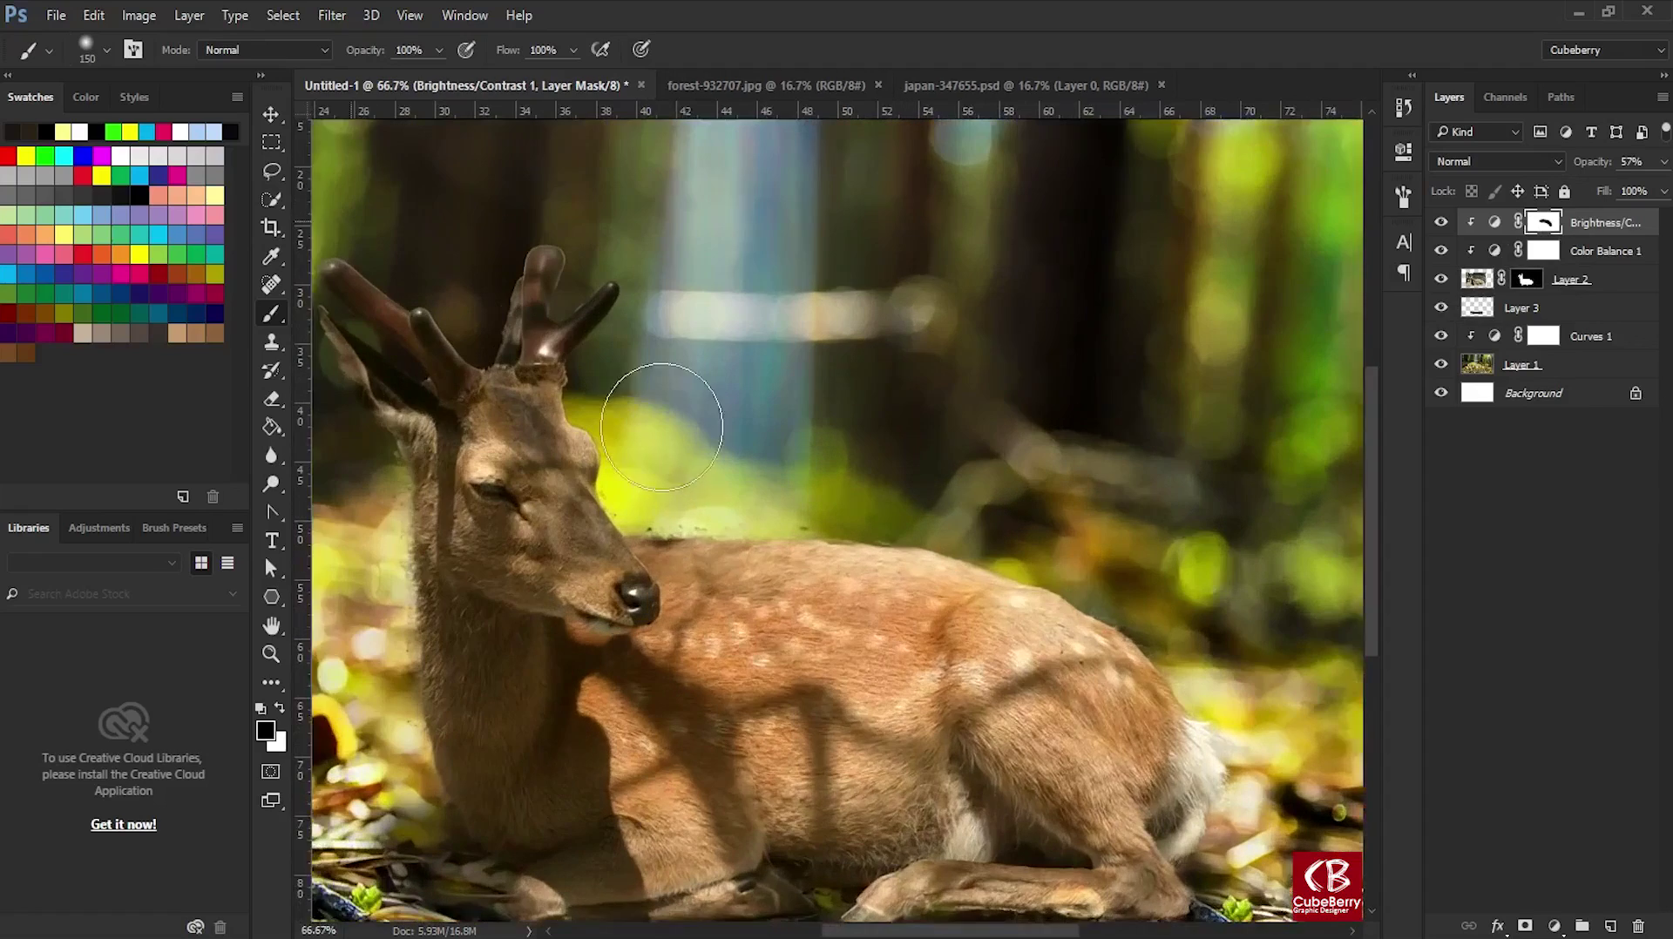
pyautogui.press('[')
pyautogui.press('[')
pyautogui.press('[')
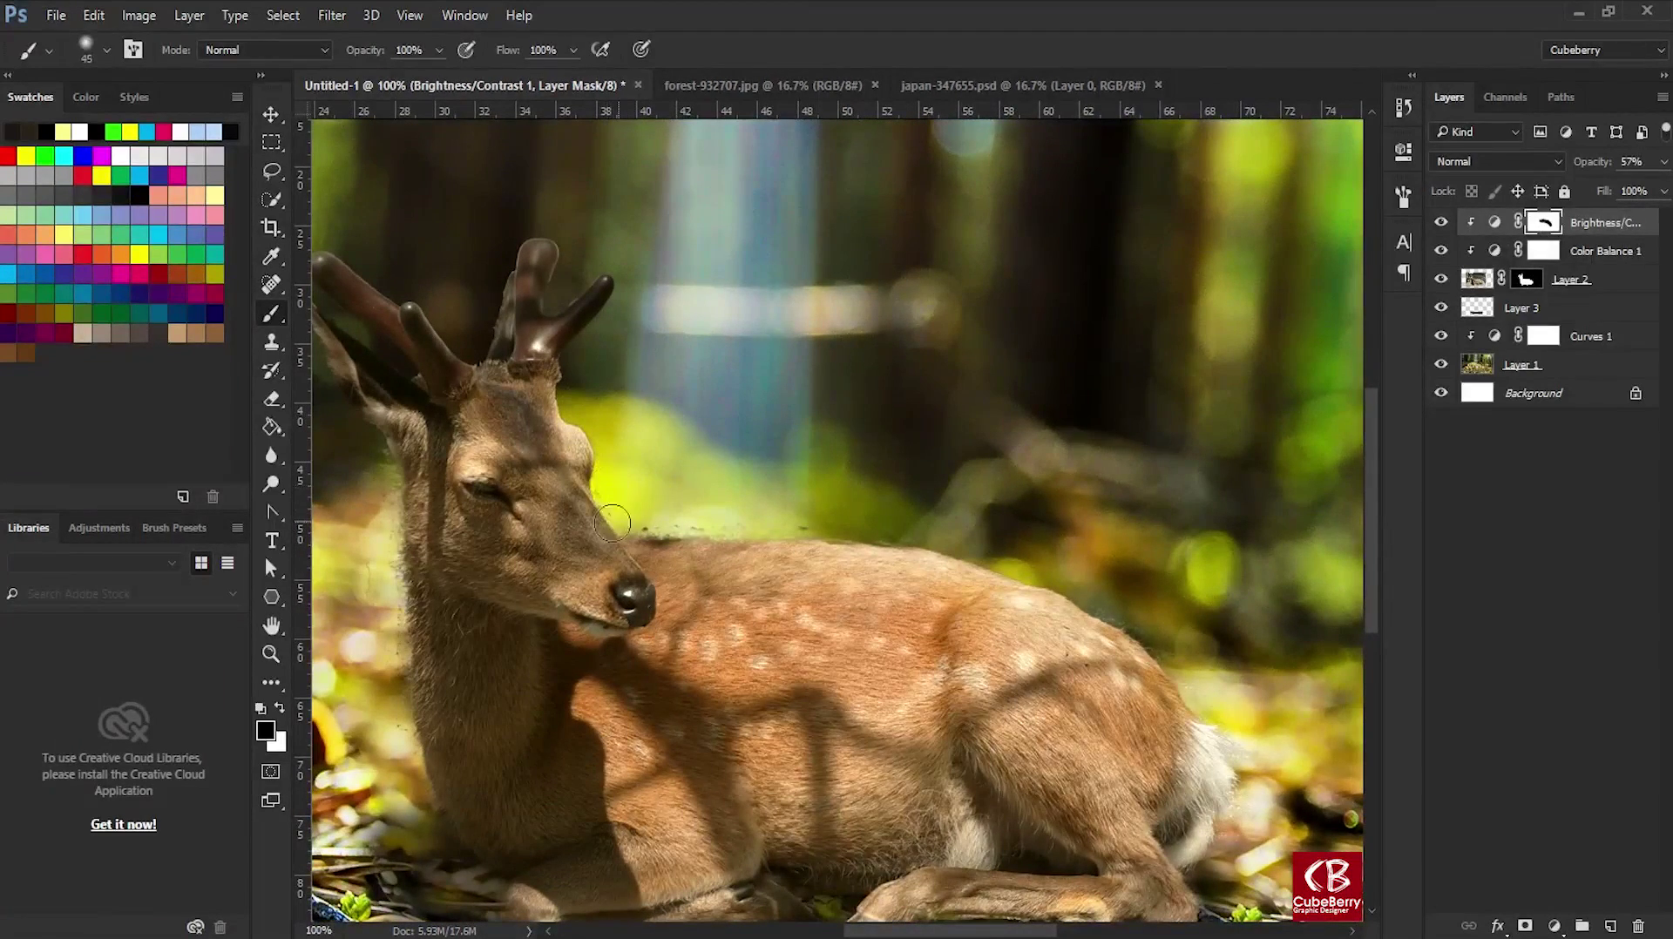
pyautogui.moveTo(589, 389); pyautogui.dragTo(688, 465)
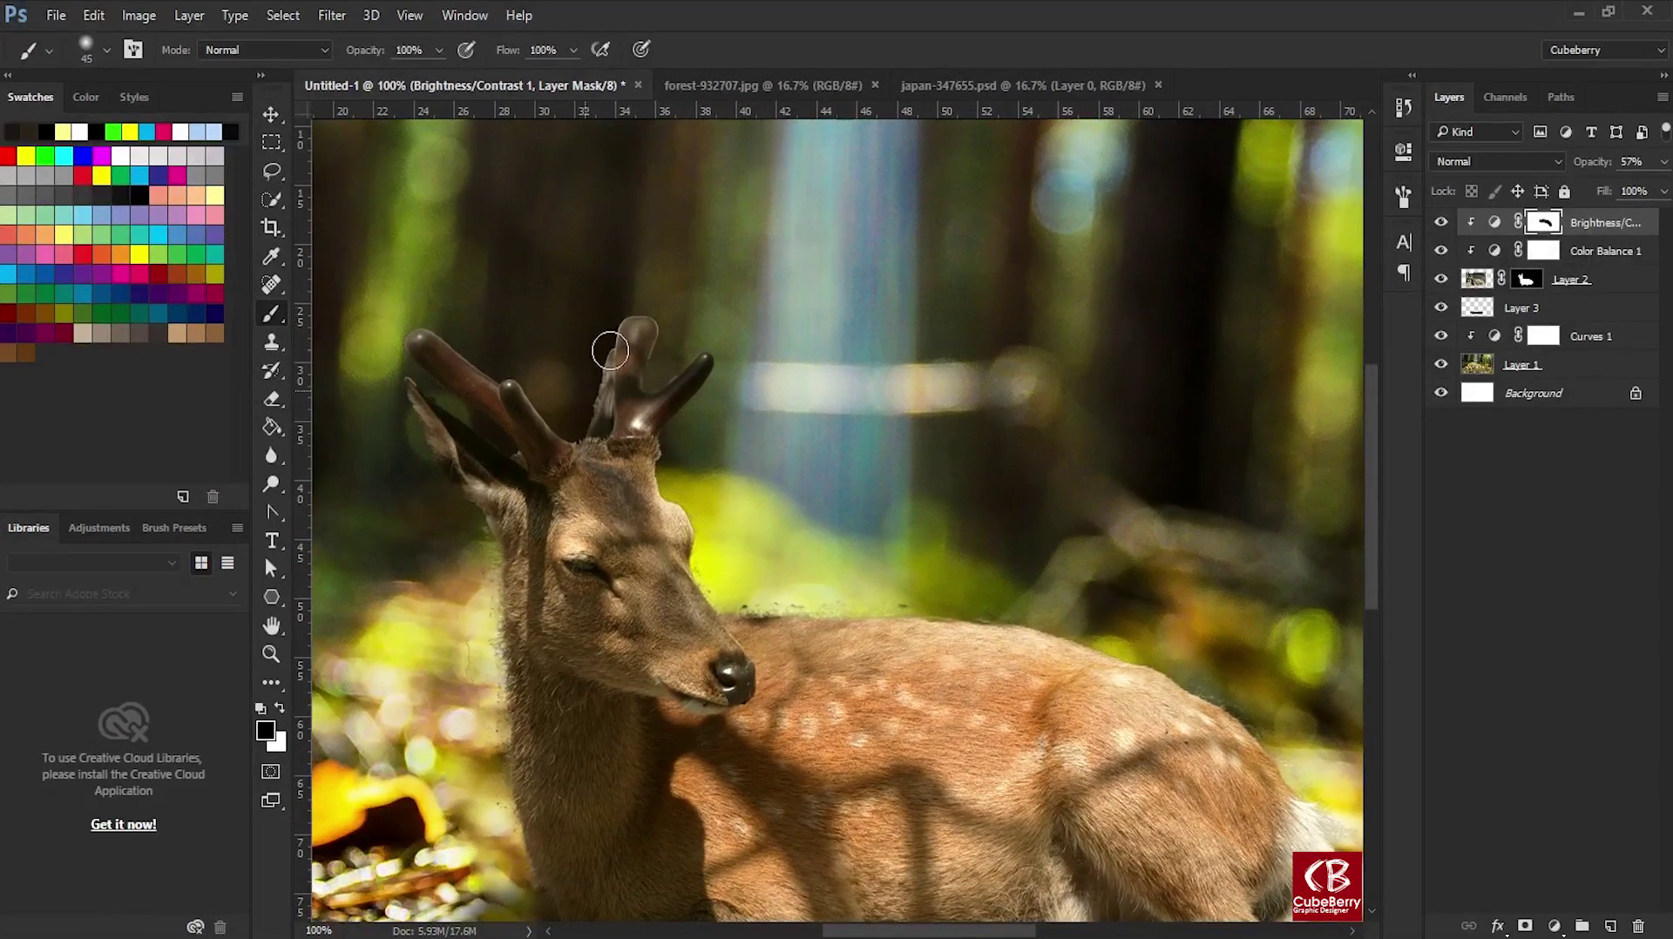
pyautogui.moveTo(610, 351); pyautogui.dragTo(625, 328)
pyautogui.moveTo(416, 333); pyautogui.dragTo(563, 264)
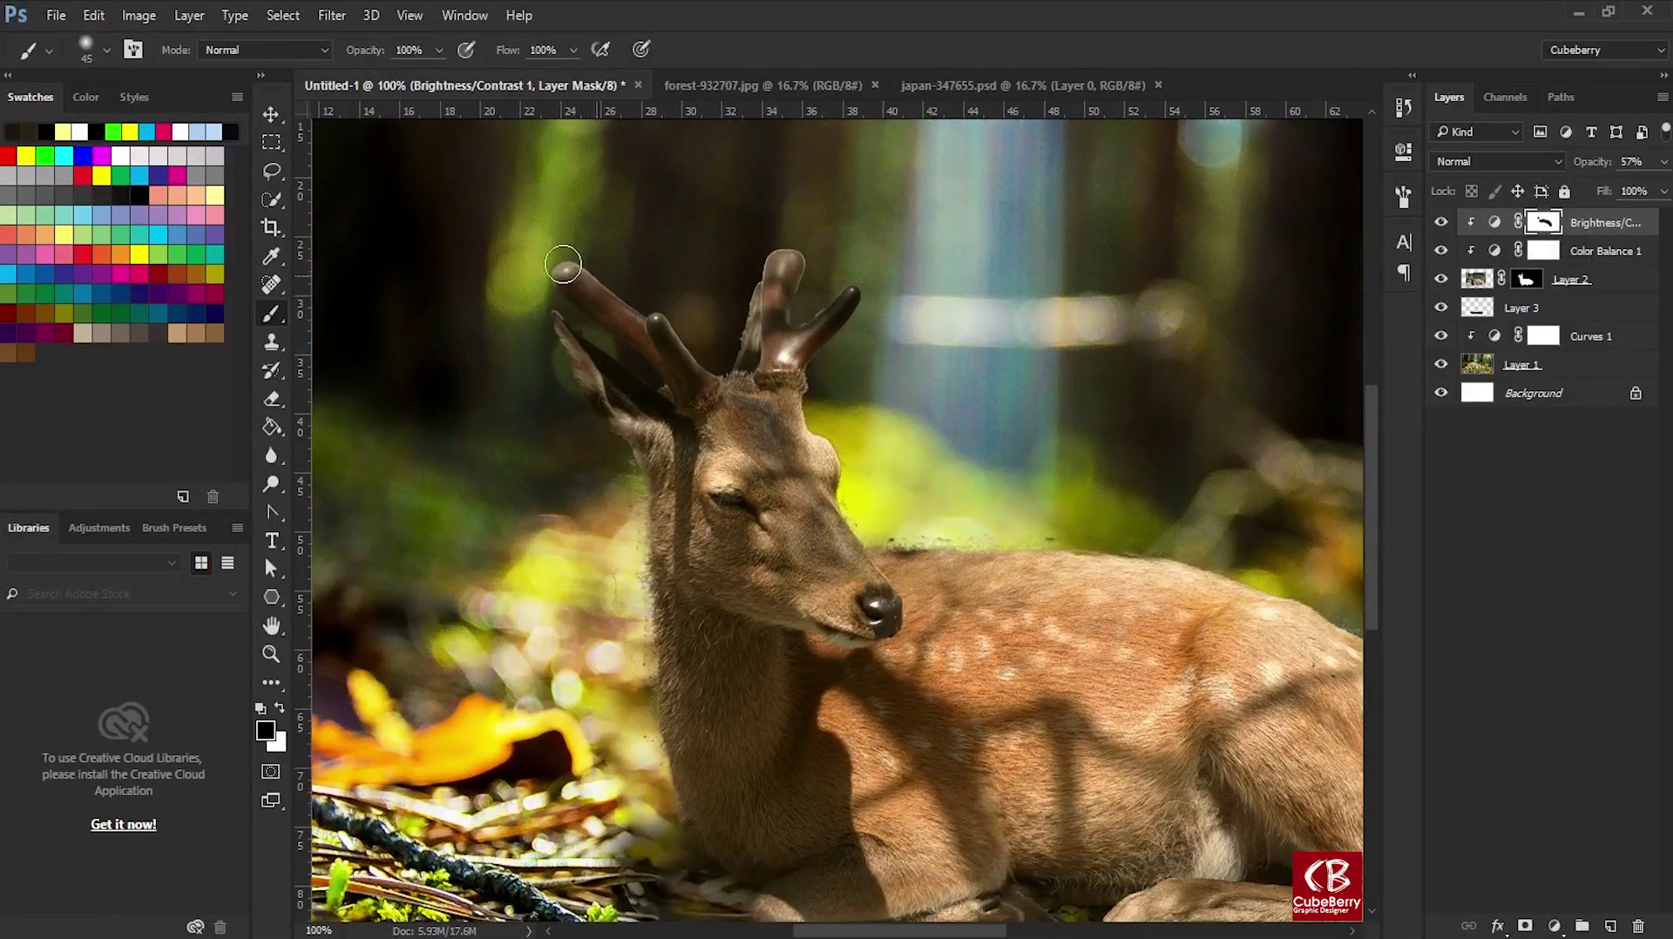
pyautogui.moveTo(617, 472); pyautogui.dragTo(649, 430)
pyautogui.moveTo(669, 697); pyautogui.dragTo(593, 427)
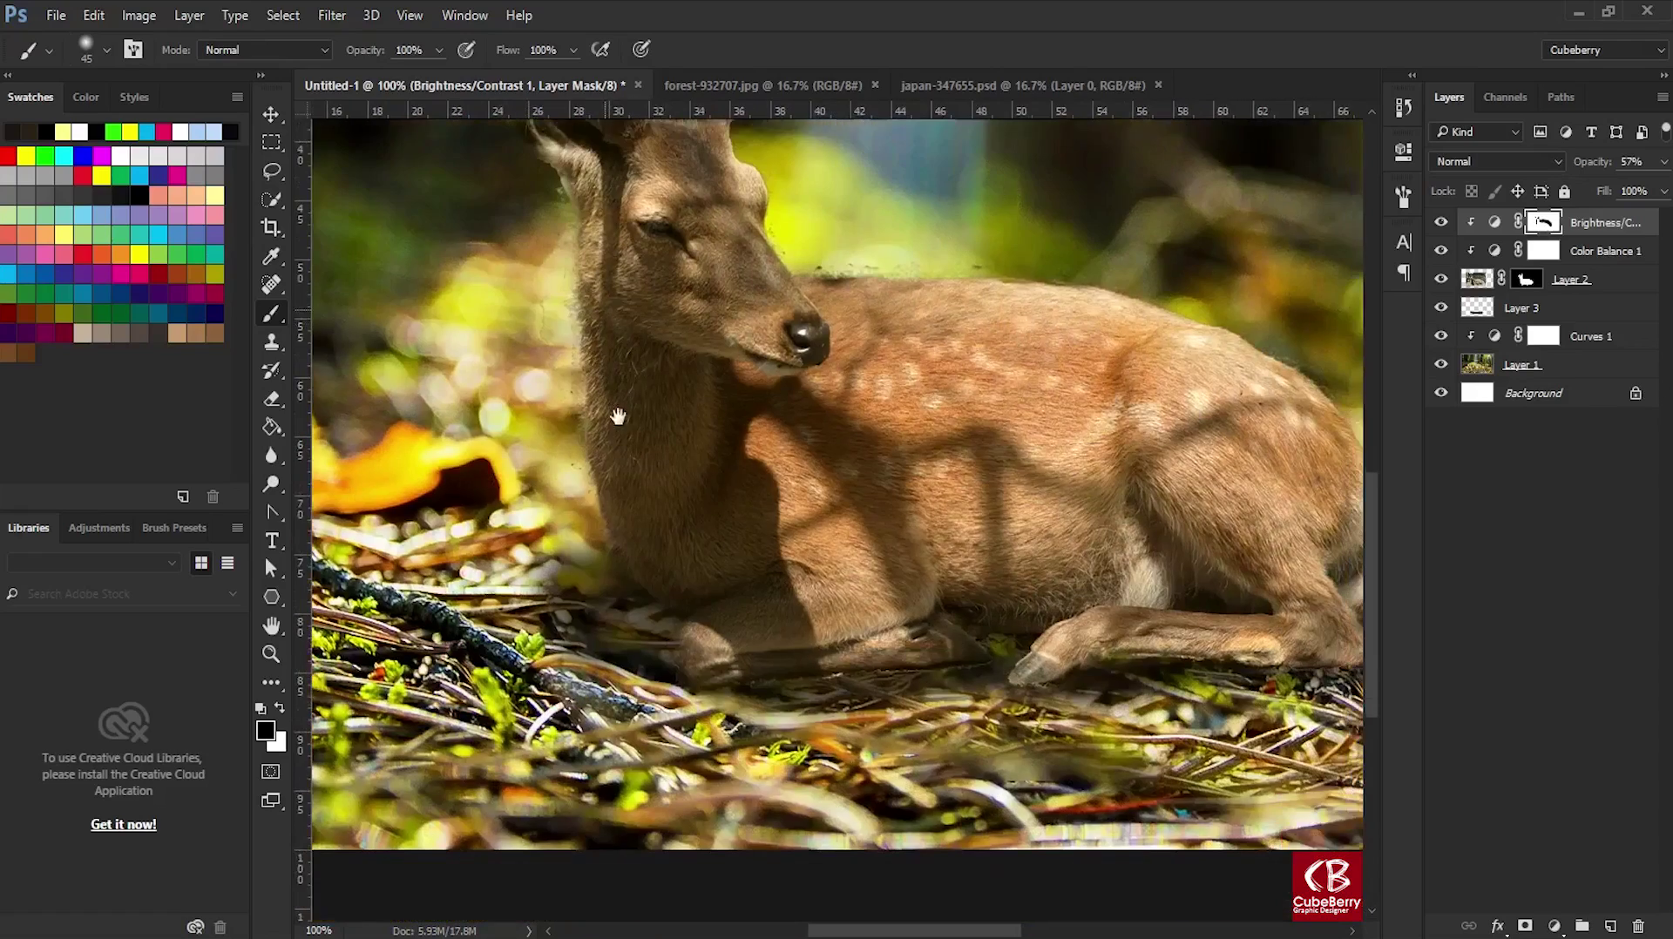
pyautogui.moveTo(1080, 662)
pyautogui.mouseDown()
pyautogui.moveTo(752, 590)
pyautogui.moveTo(1028, 575)
pyautogui.mouseUp()
pyautogui.moveTo(1033, 377); pyautogui.dragTo(1101, 646)
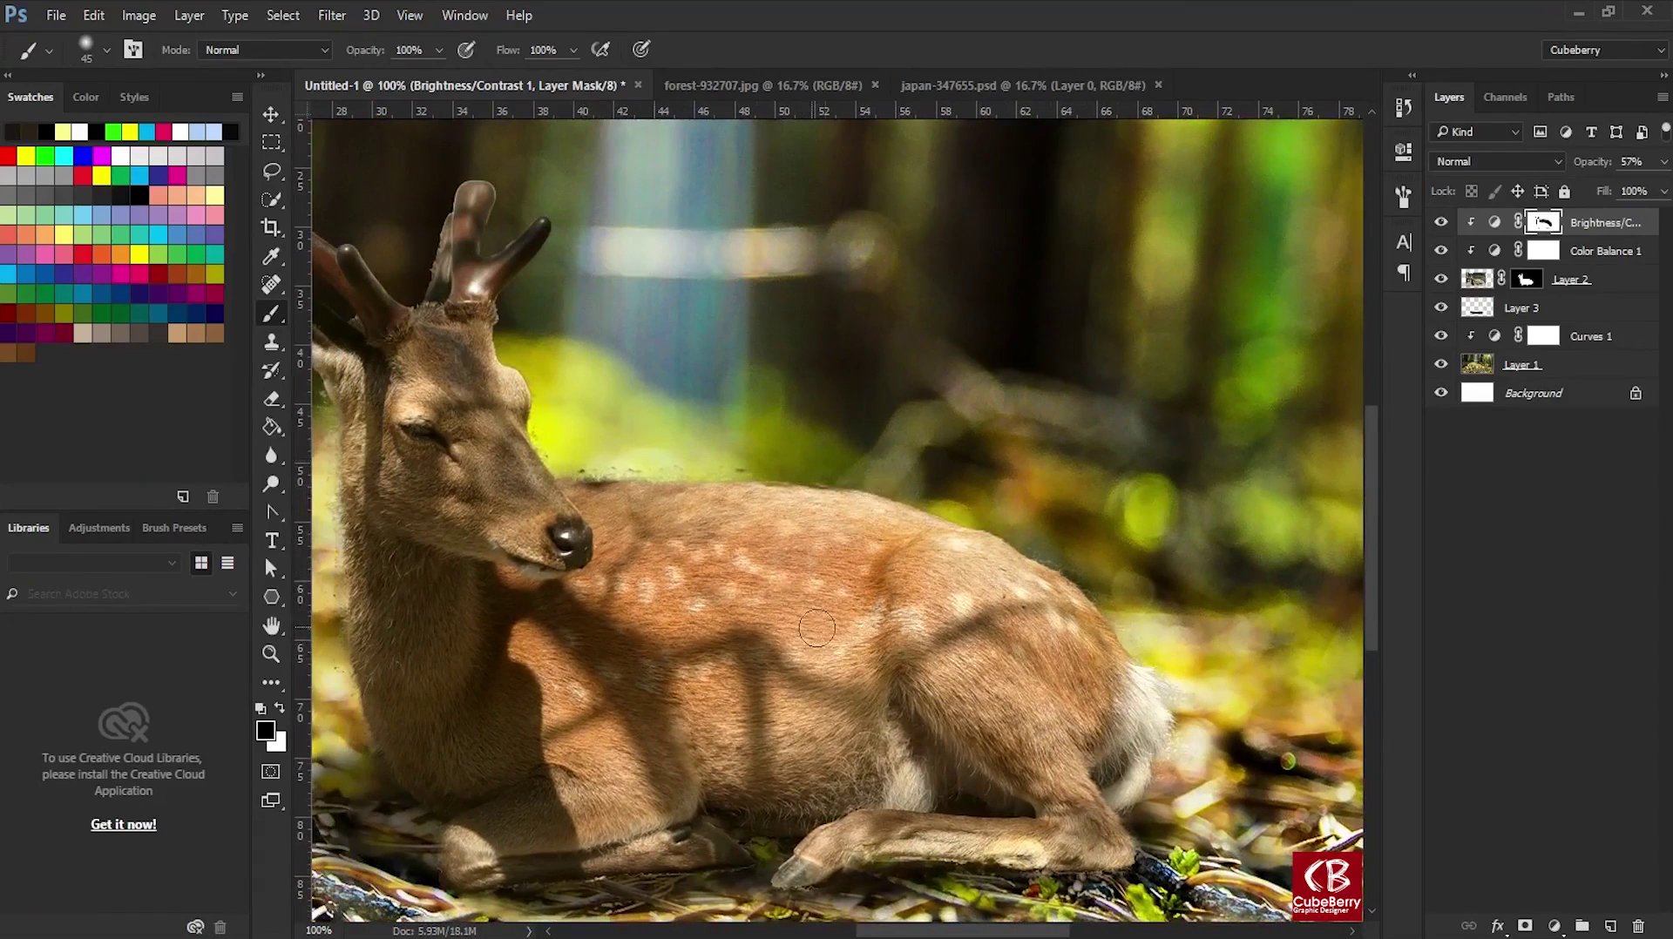
# Reshade the light along the deer's back, then toggle the adjustment to compare.
pyautogui.press('x')
pyautogui.moveTo(644, 514)
pyautogui.mouseDown()
pyautogui.moveTo(982, 596)
pyautogui.moveTo(1080, 641)
pyautogui.mouseUp()
pyautogui.press('x')
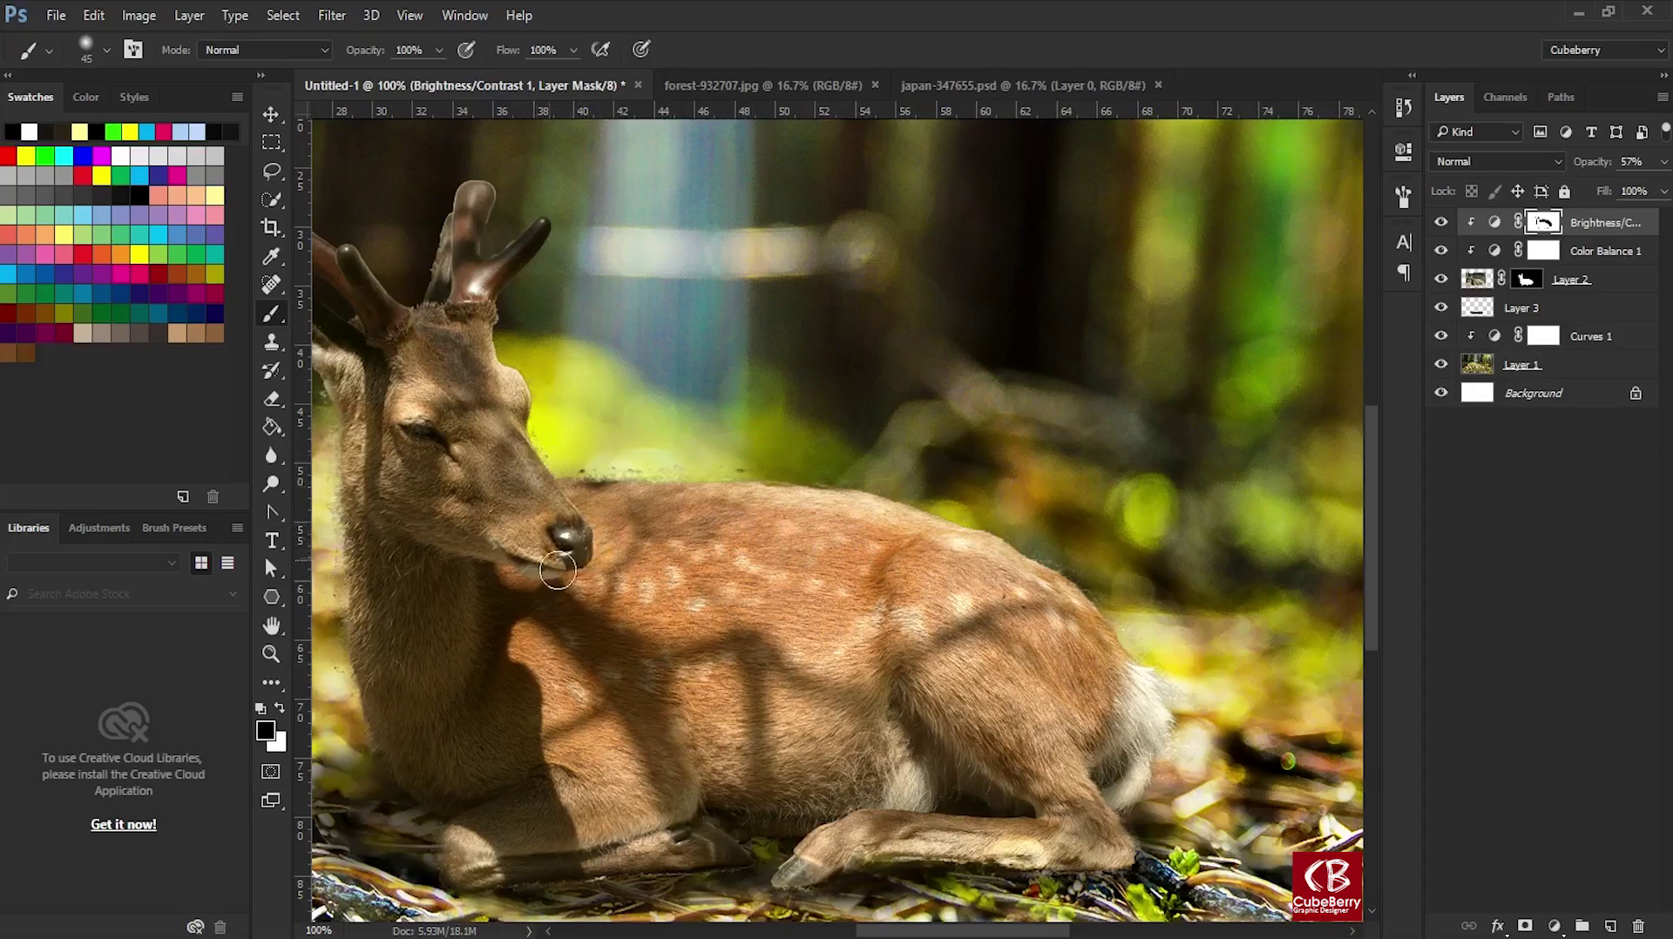
pyautogui.moveTo(533, 502); pyautogui.dragTo(695, 574)
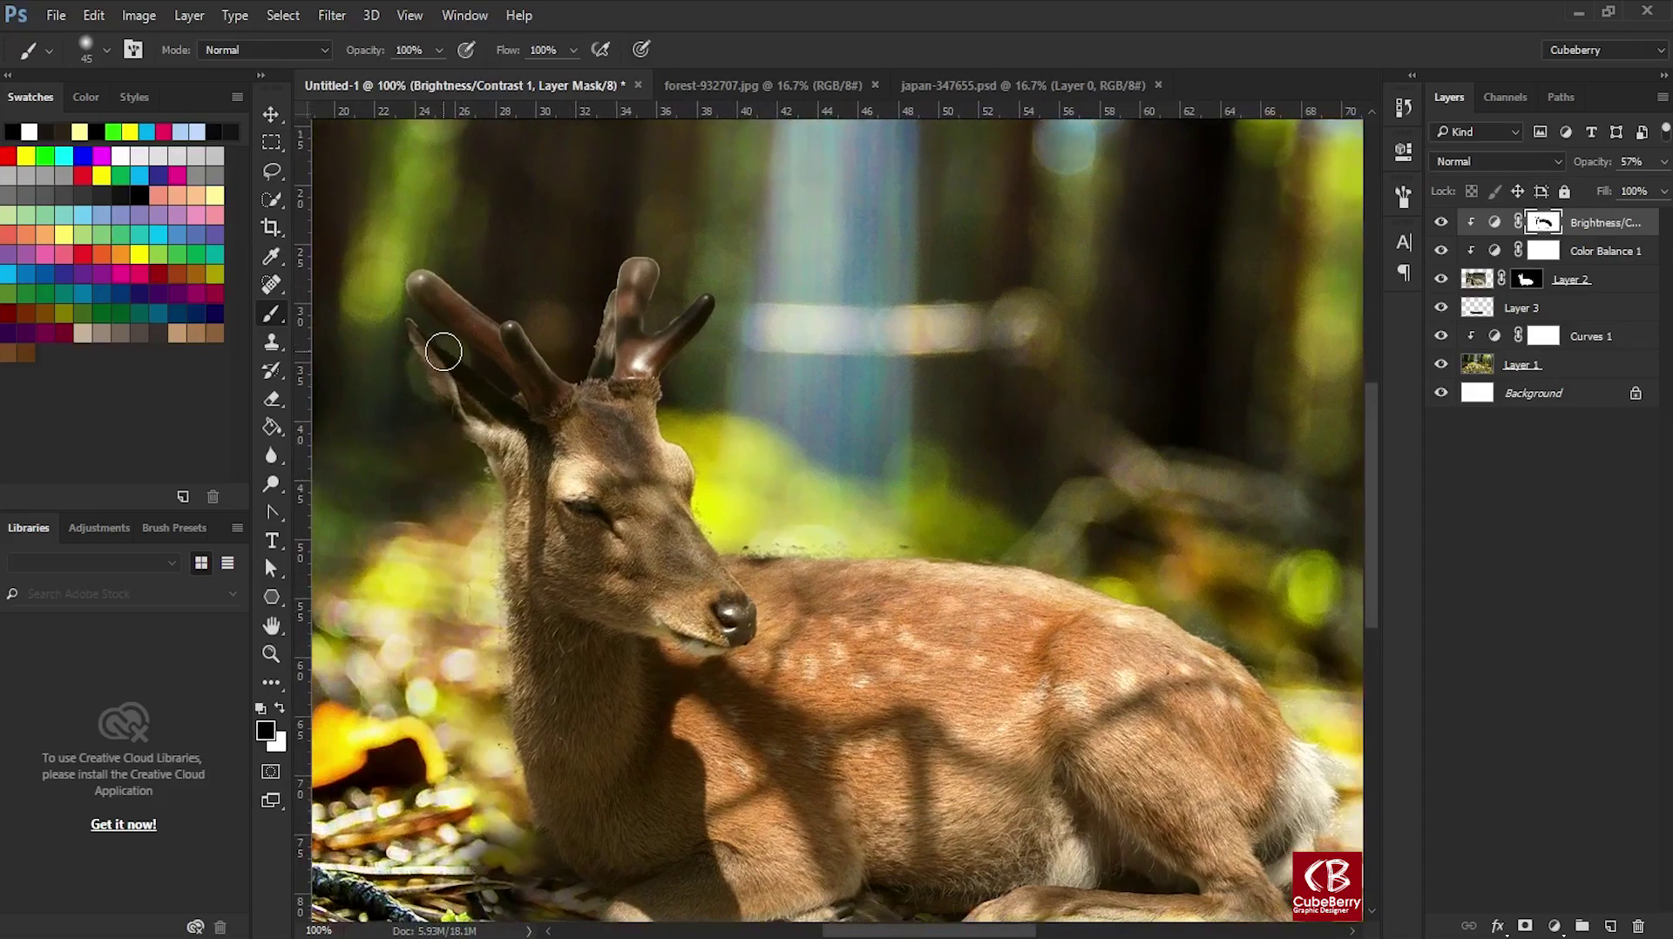
pyautogui.hotkey('ctrl', '-')
pyautogui.hotkey('ctrl', '-')
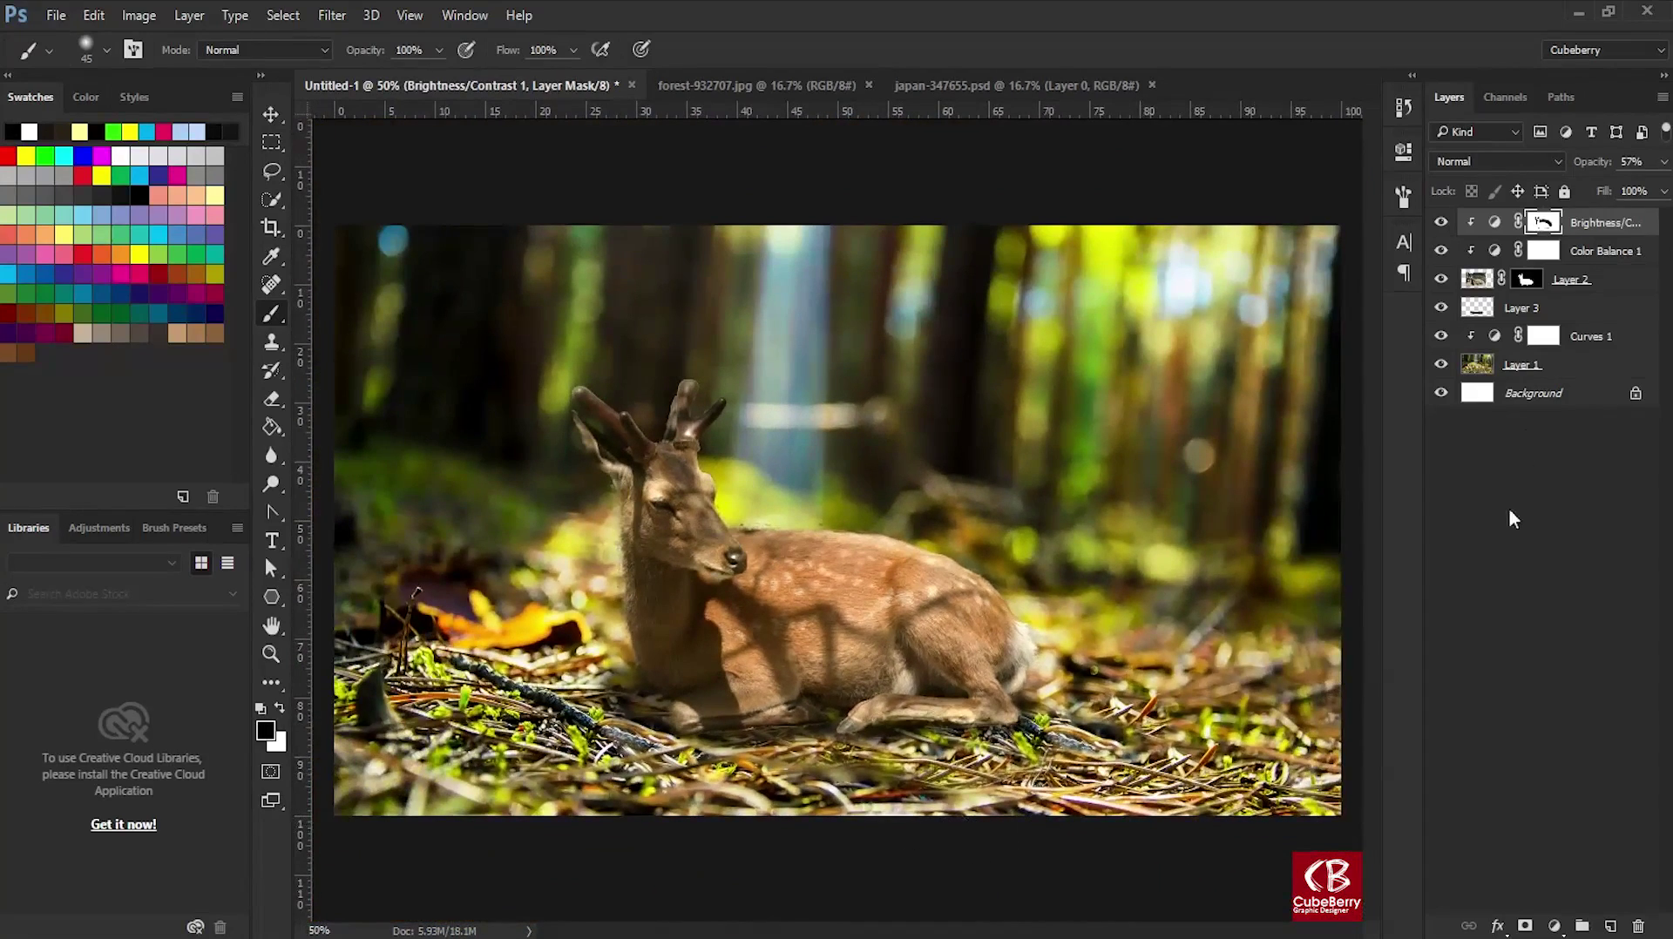
pyautogui.click(1441, 224)
pyautogui.click(1441, 224)
pyautogui.click(1437, 223)
pyautogui.click(1437, 223)
# Run Reduce Noise at strength 7 on the deer layer (Layer 2).
pyautogui.click(1477, 283)
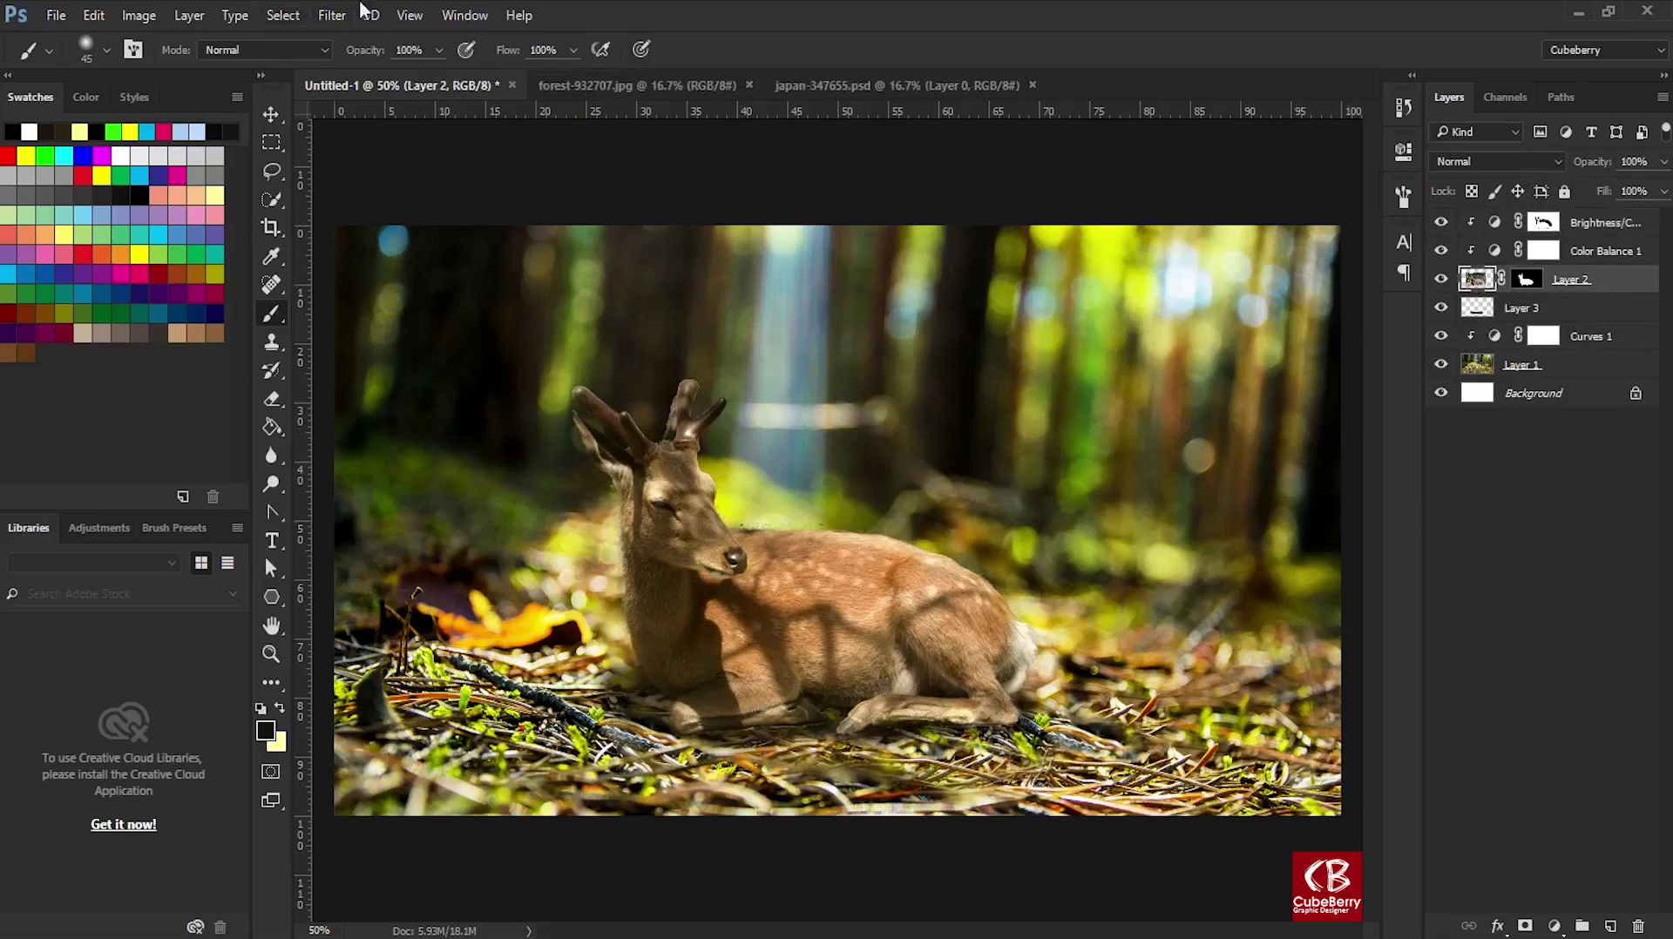
pyautogui.click(332, 14)
pyautogui.click(676, 403)
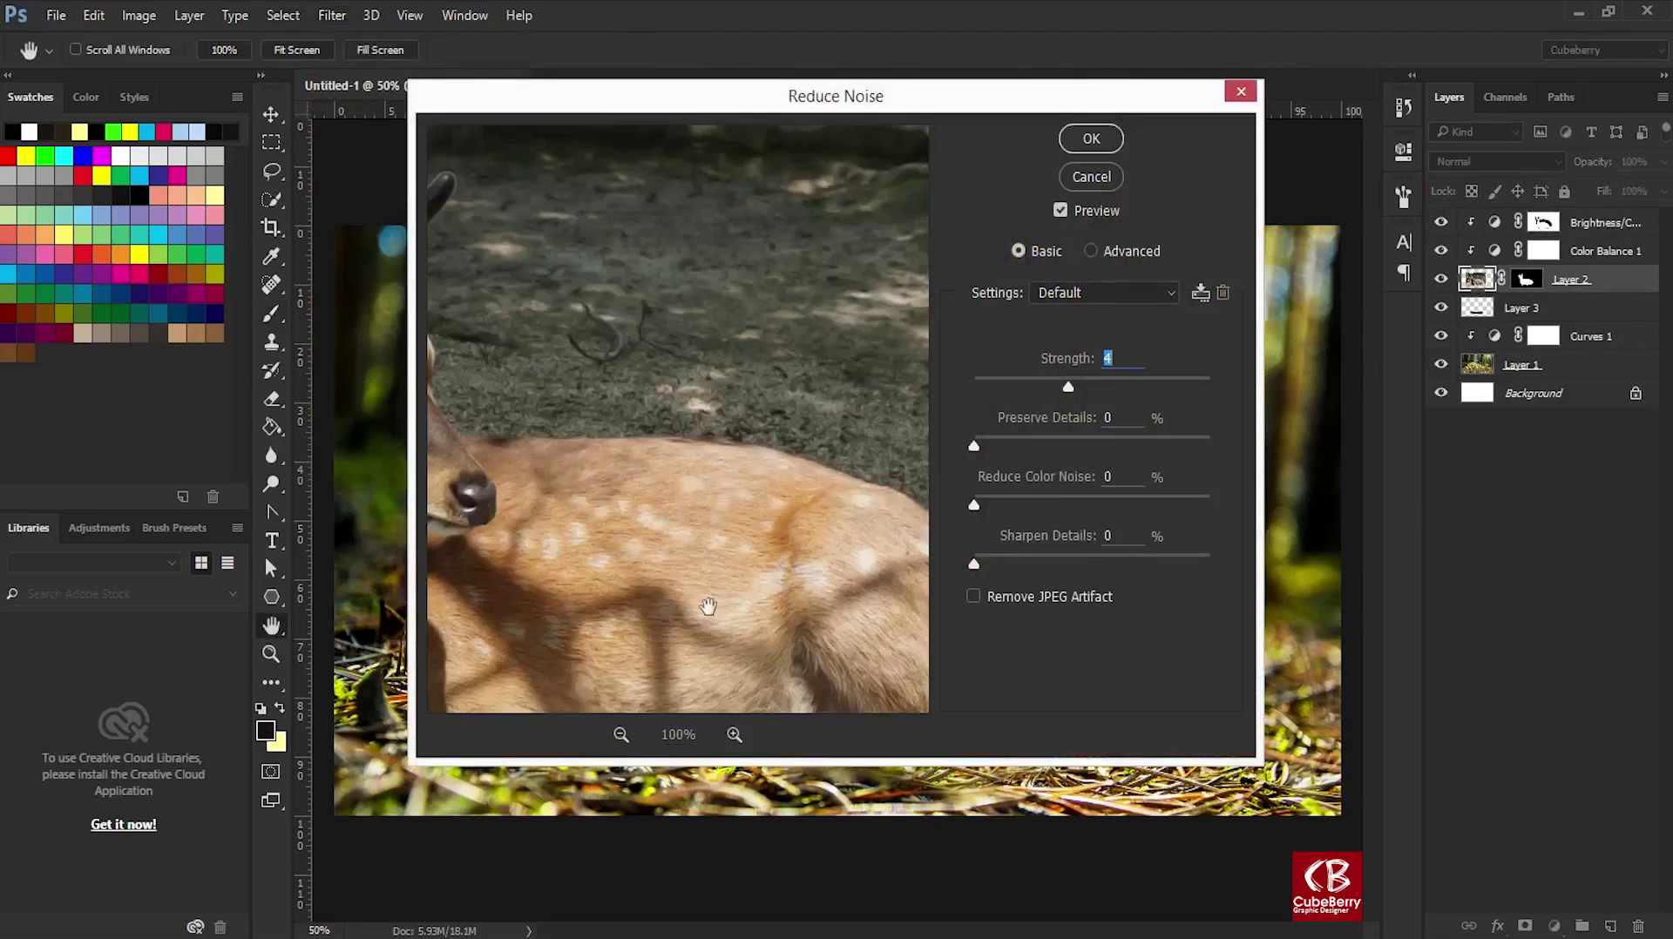
pyautogui.moveTo(706, 605); pyautogui.dragTo(817, 450)
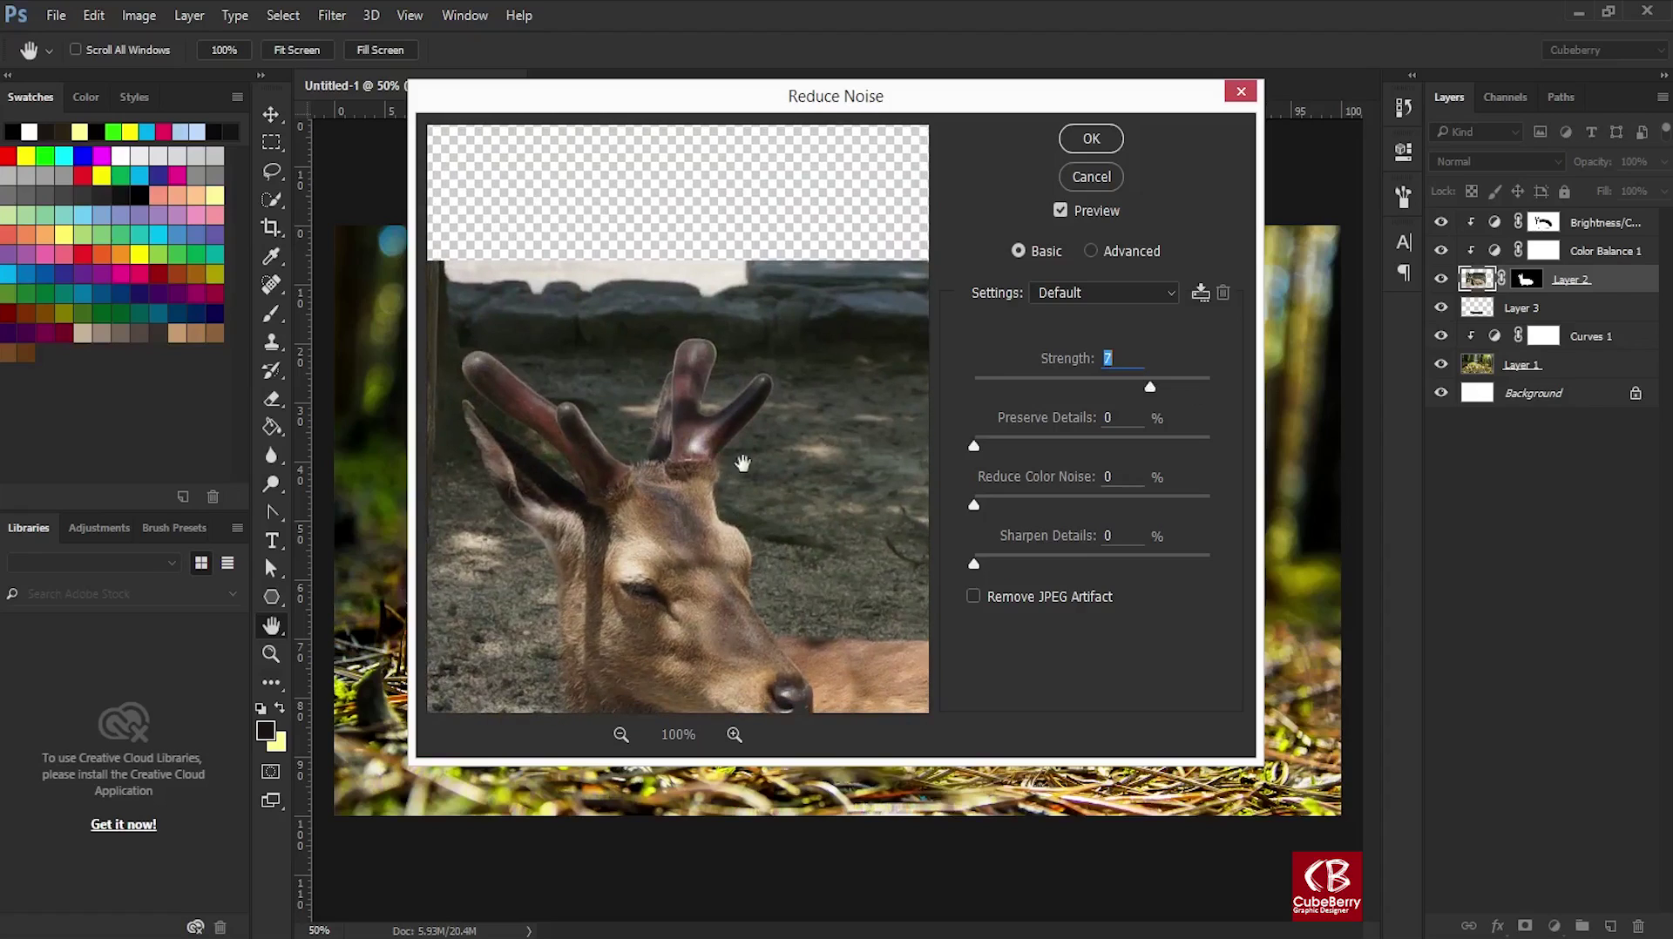
pyautogui.click(1085, 140)
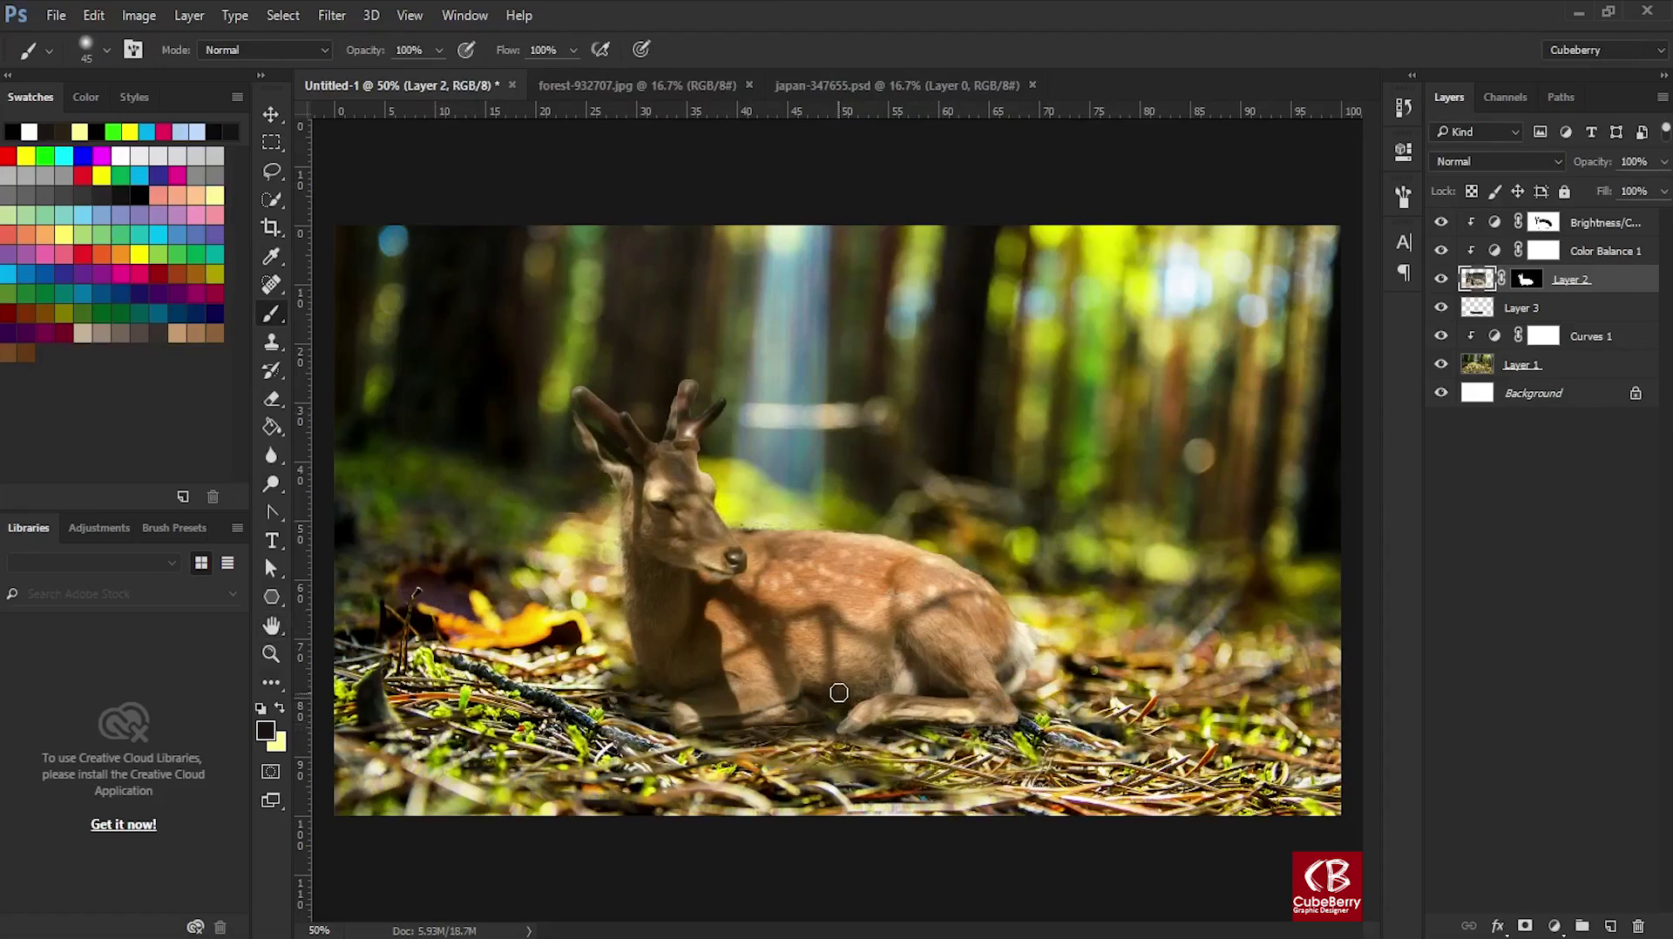
# Zoom in to check the deer, then select the forest background layer (Layer 1).
pyautogui.scroll(1, 838, 692)
pyautogui.hotkey('alt', ']')
pyautogui.hotkey('alt', ']')
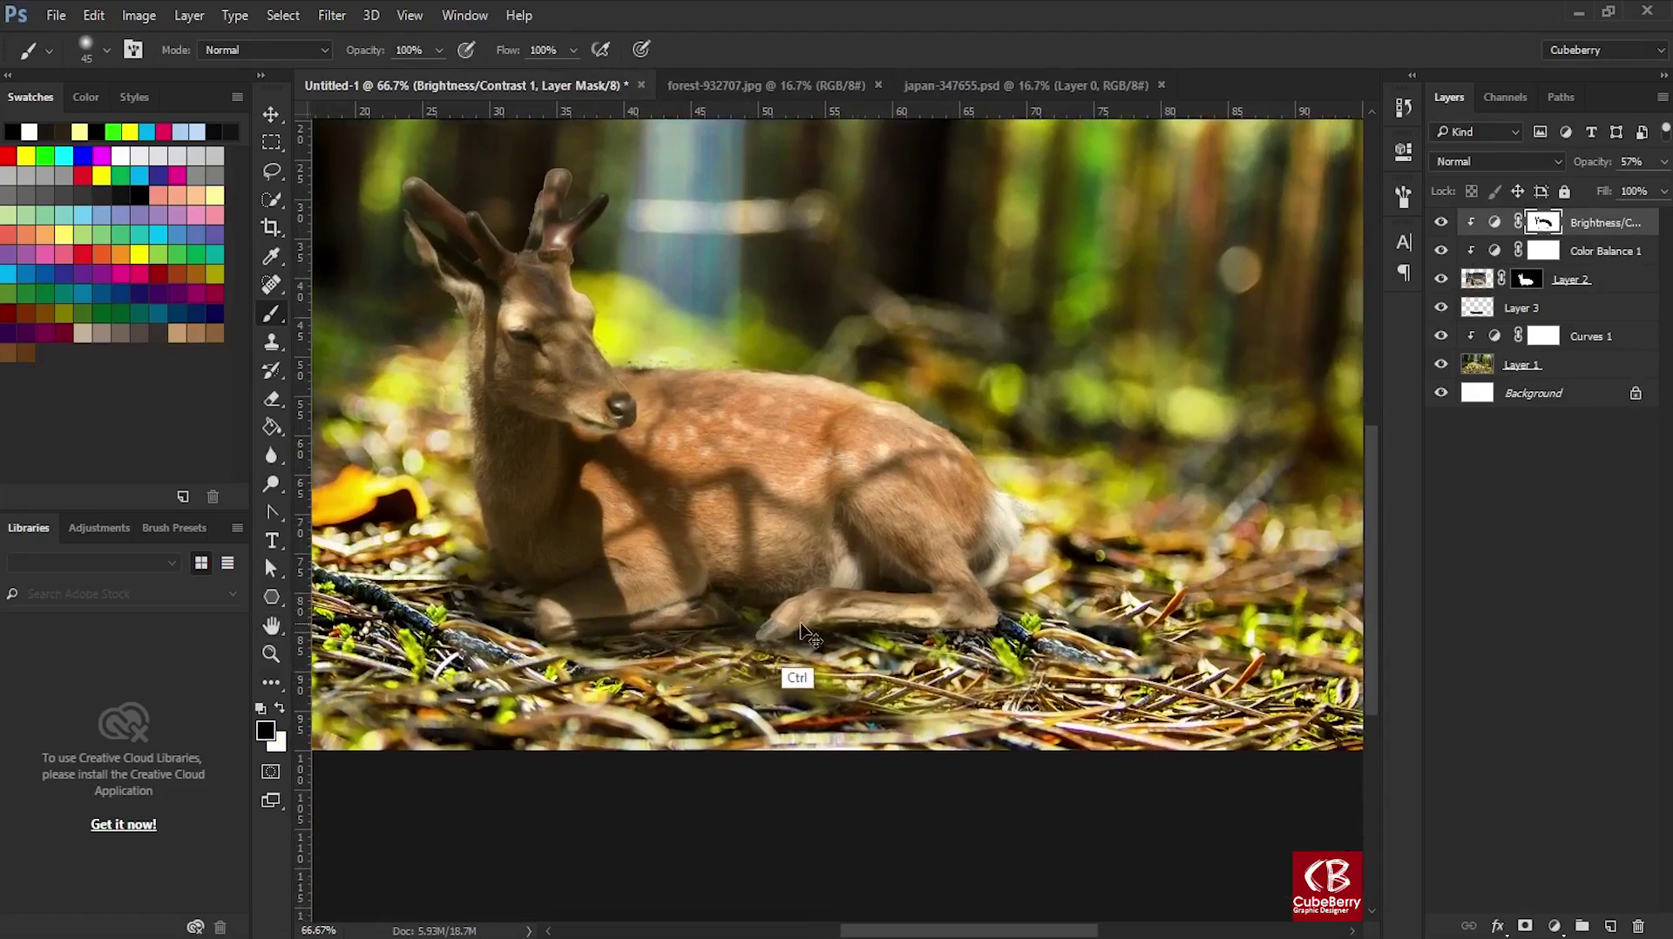
pyautogui.scroll(-1, 796, 676)
pyautogui.click(1547, 369)
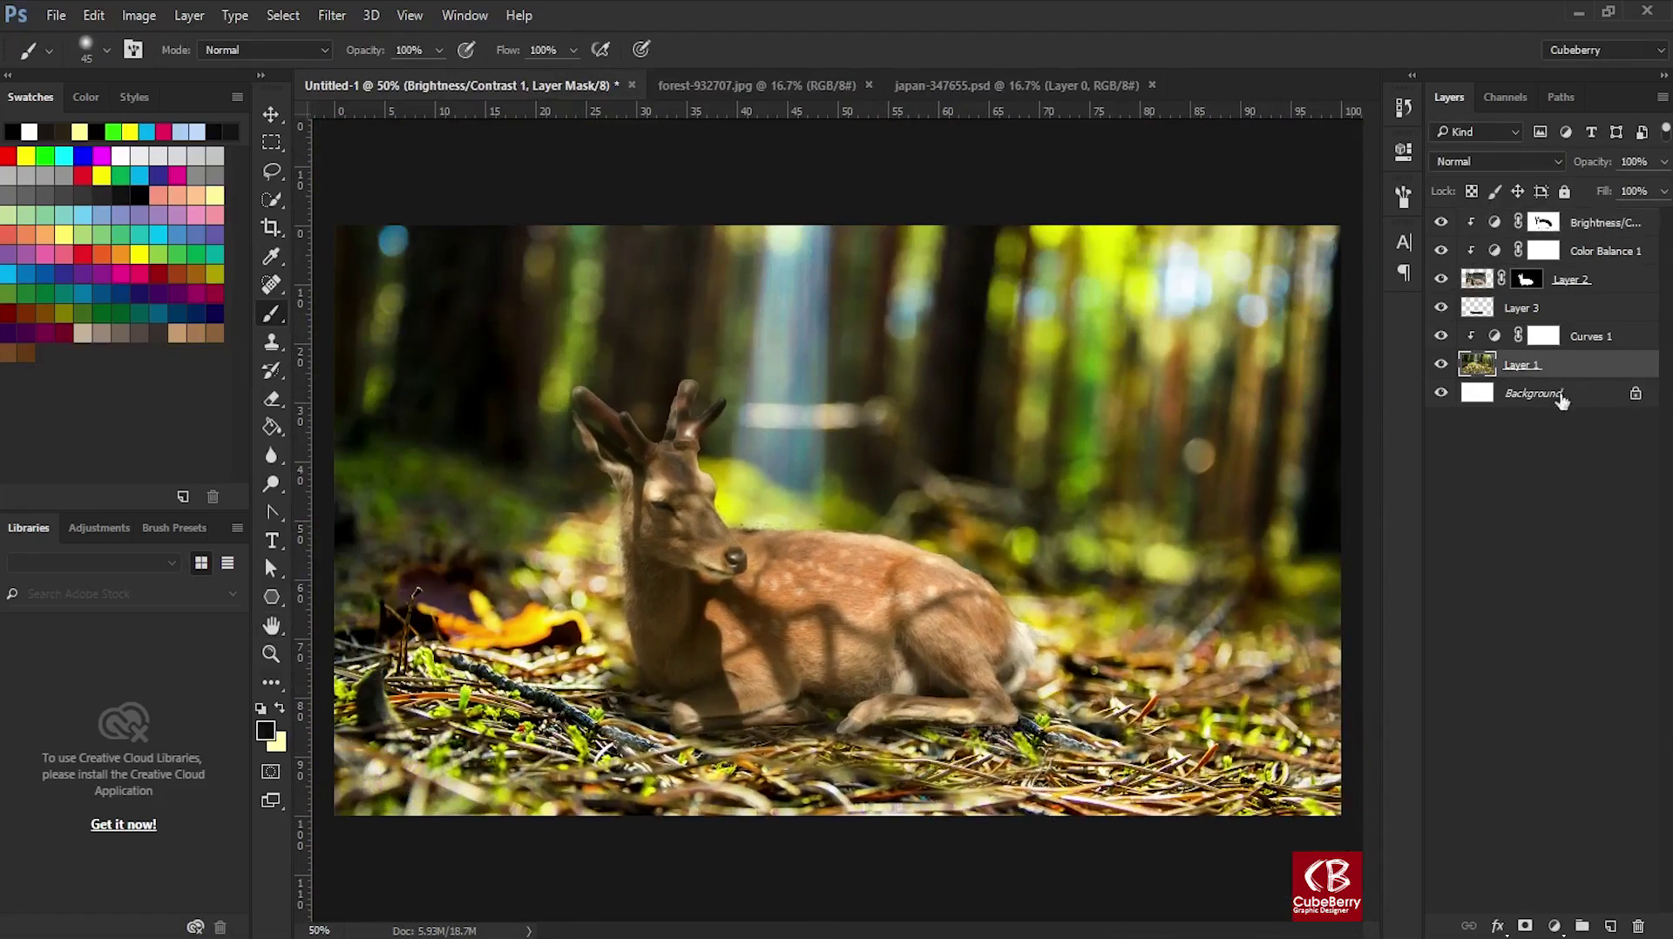
pyautogui.click(331, 15)
# Duplicate the forest background layer and add a layer mask to the copy.
pyautogui.click(663, 345)
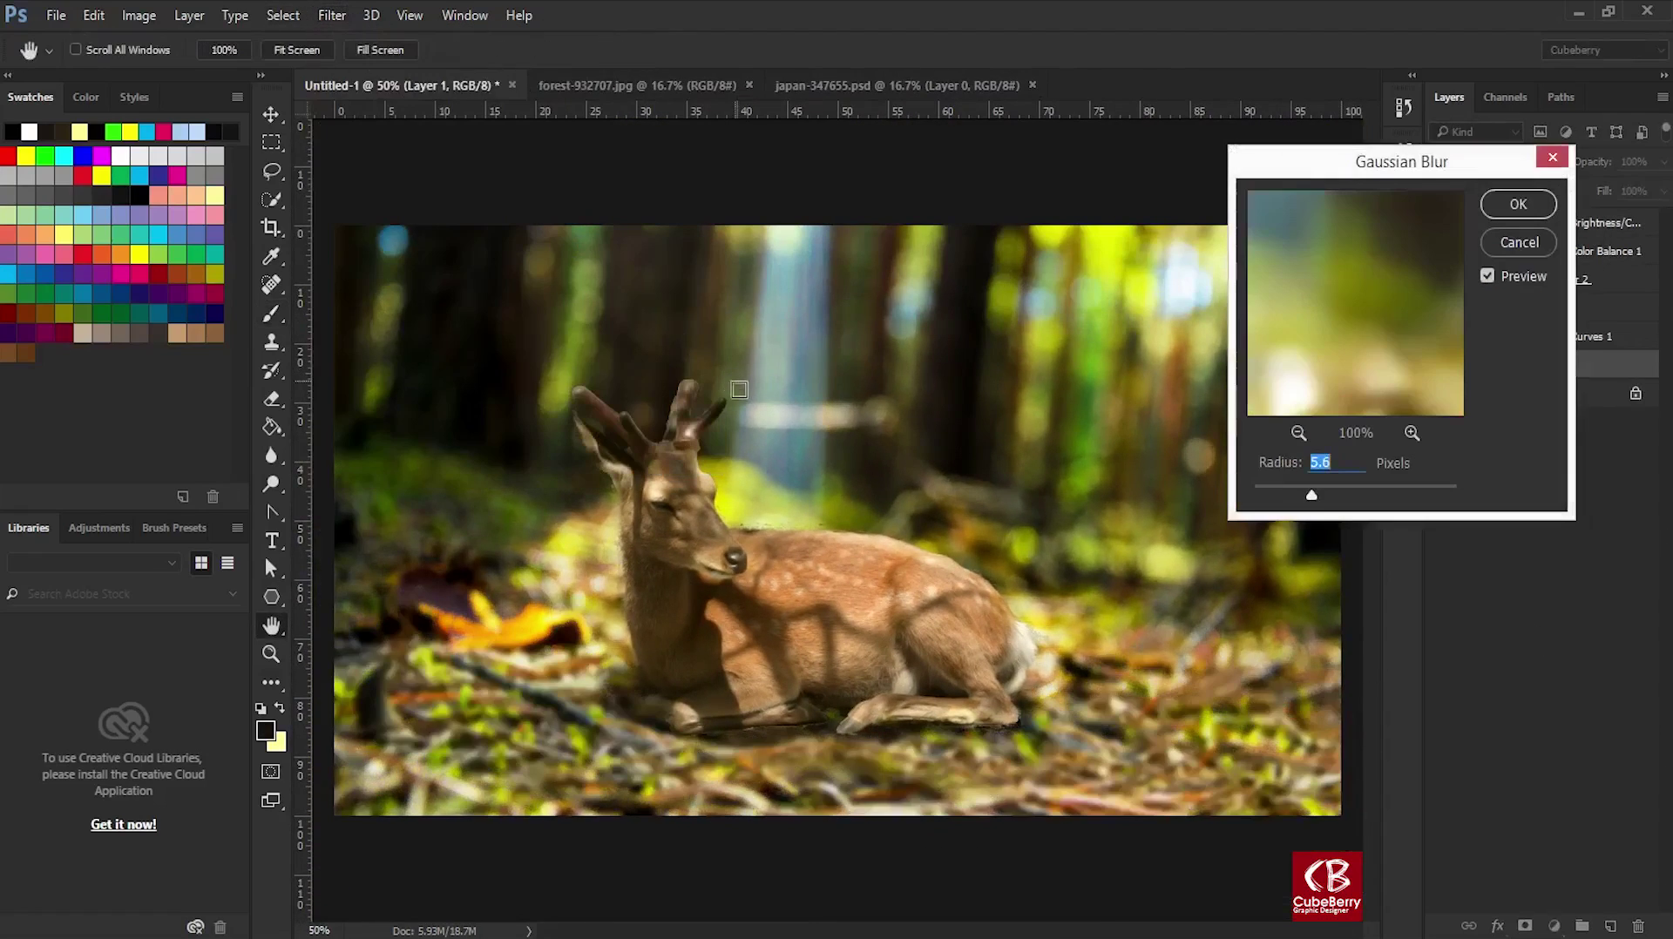
pyautogui.click(1531, 242)
pyautogui.hotkey('ctrl', 'j')
pyautogui.click(1524, 925)
pyautogui.press('b')
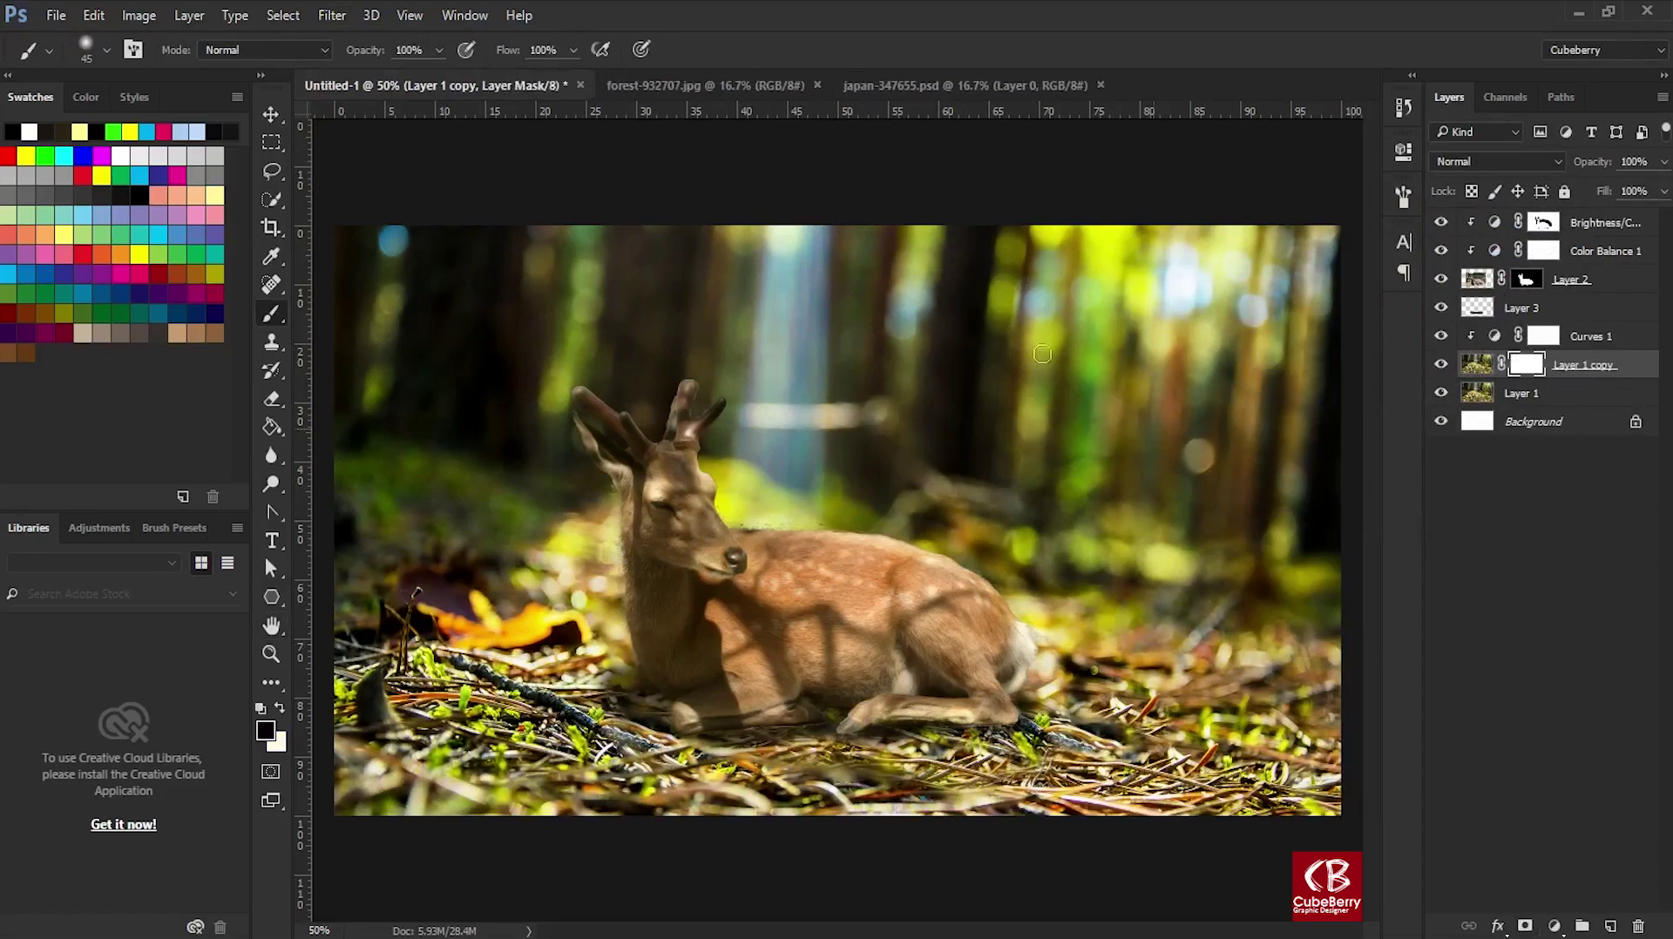
# Apply a Gaussian Blur of about 7 px to the forest copy's image.
pyautogui.click(331, 15)
pyautogui.moveTo(342, 256)
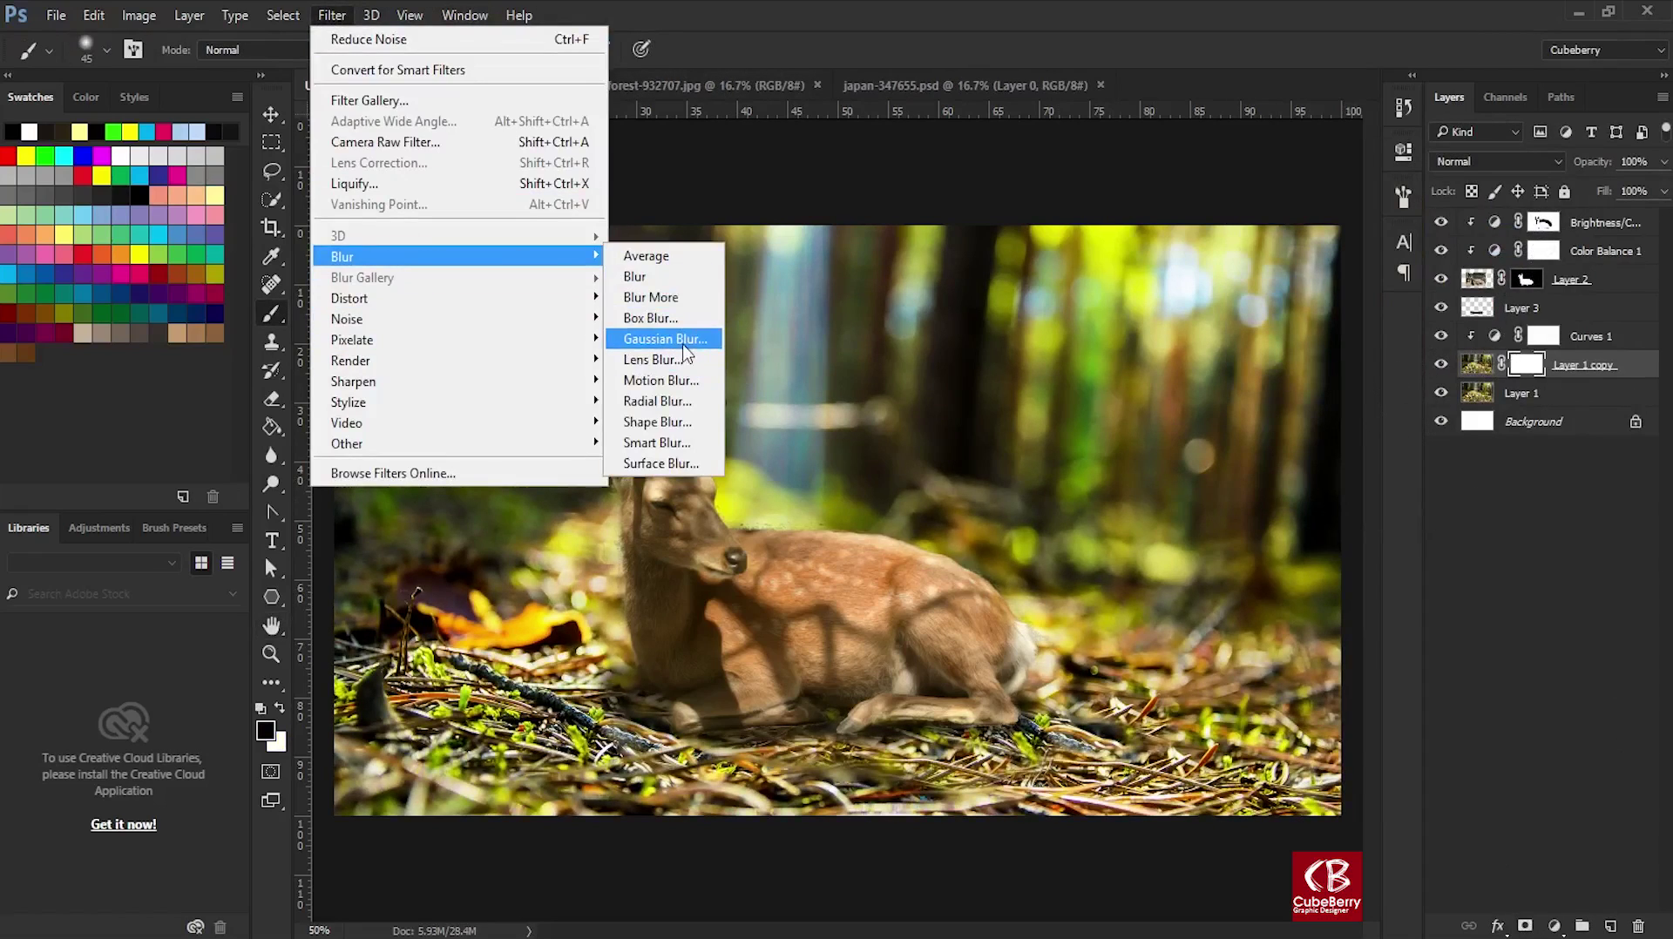
pyautogui.click(671, 340)
pyautogui.click(1518, 243)
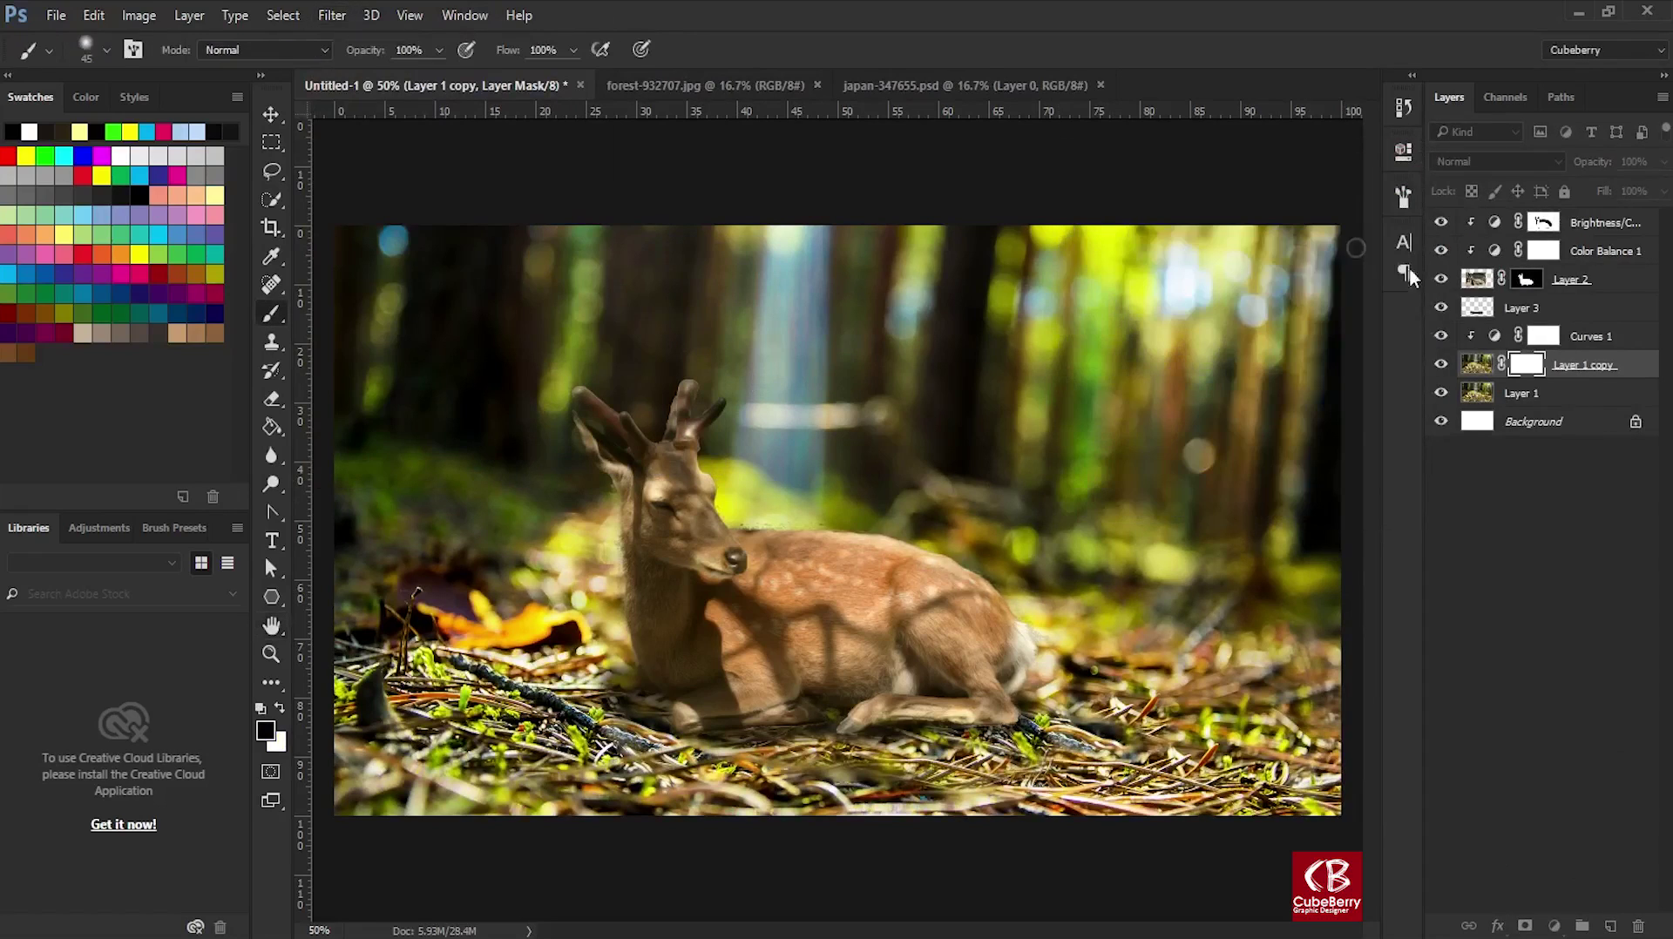
pyautogui.click(1477, 364)
pyautogui.click(332, 15)
pyautogui.moveTo(392, 256)
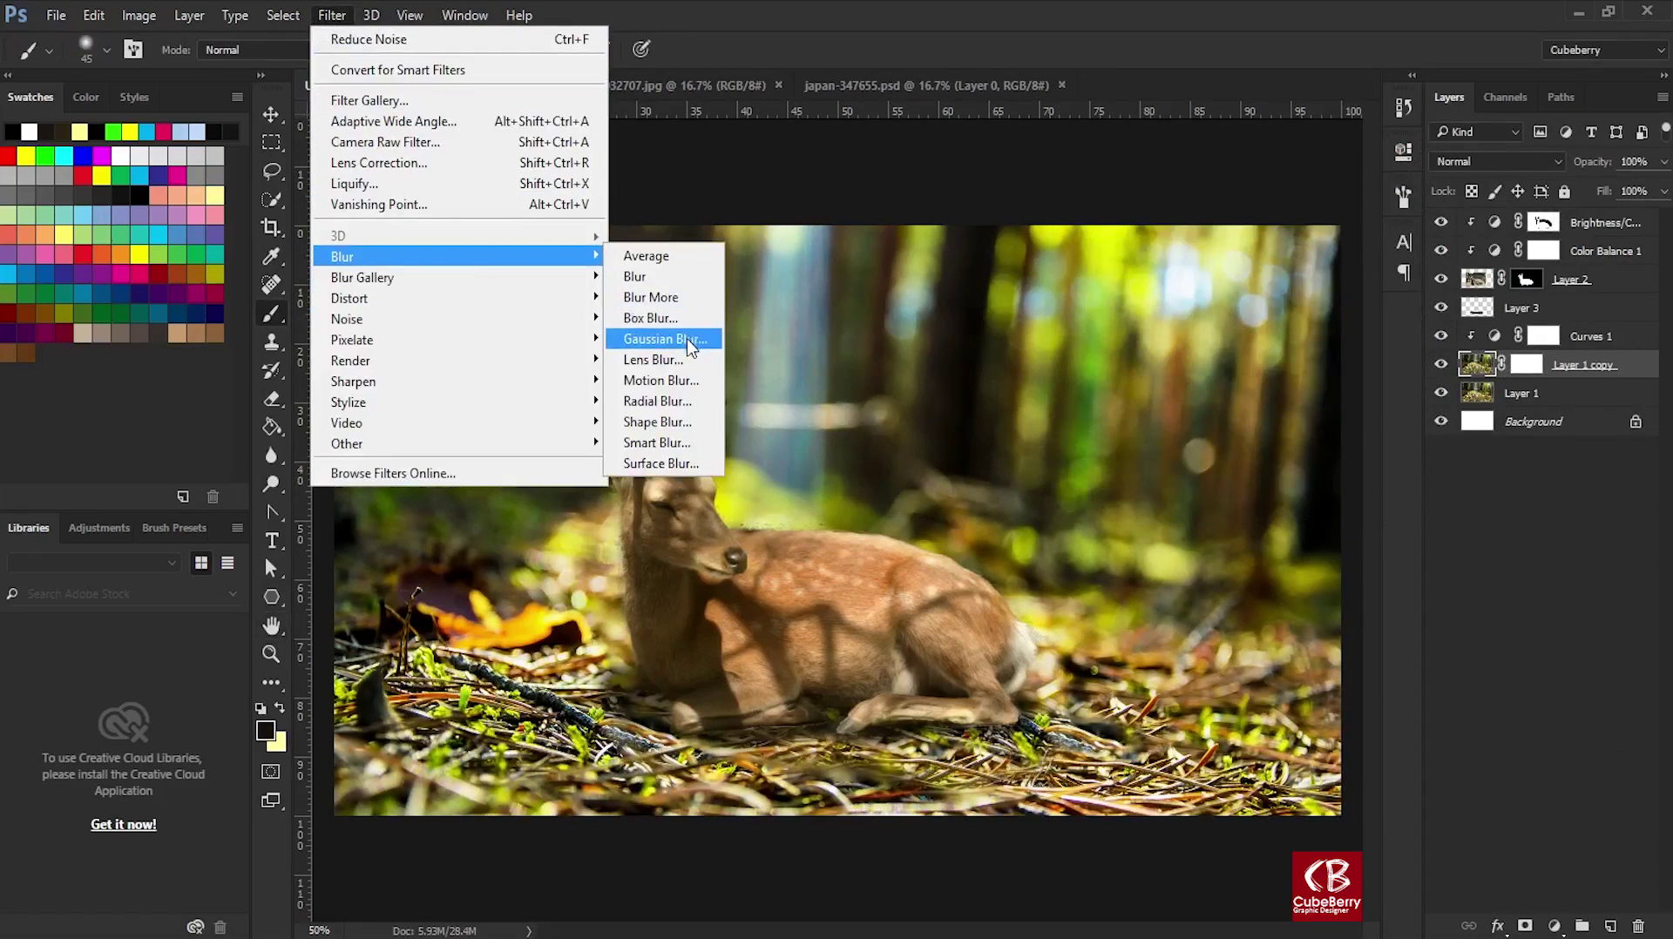
pyautogui.click(671, 340)
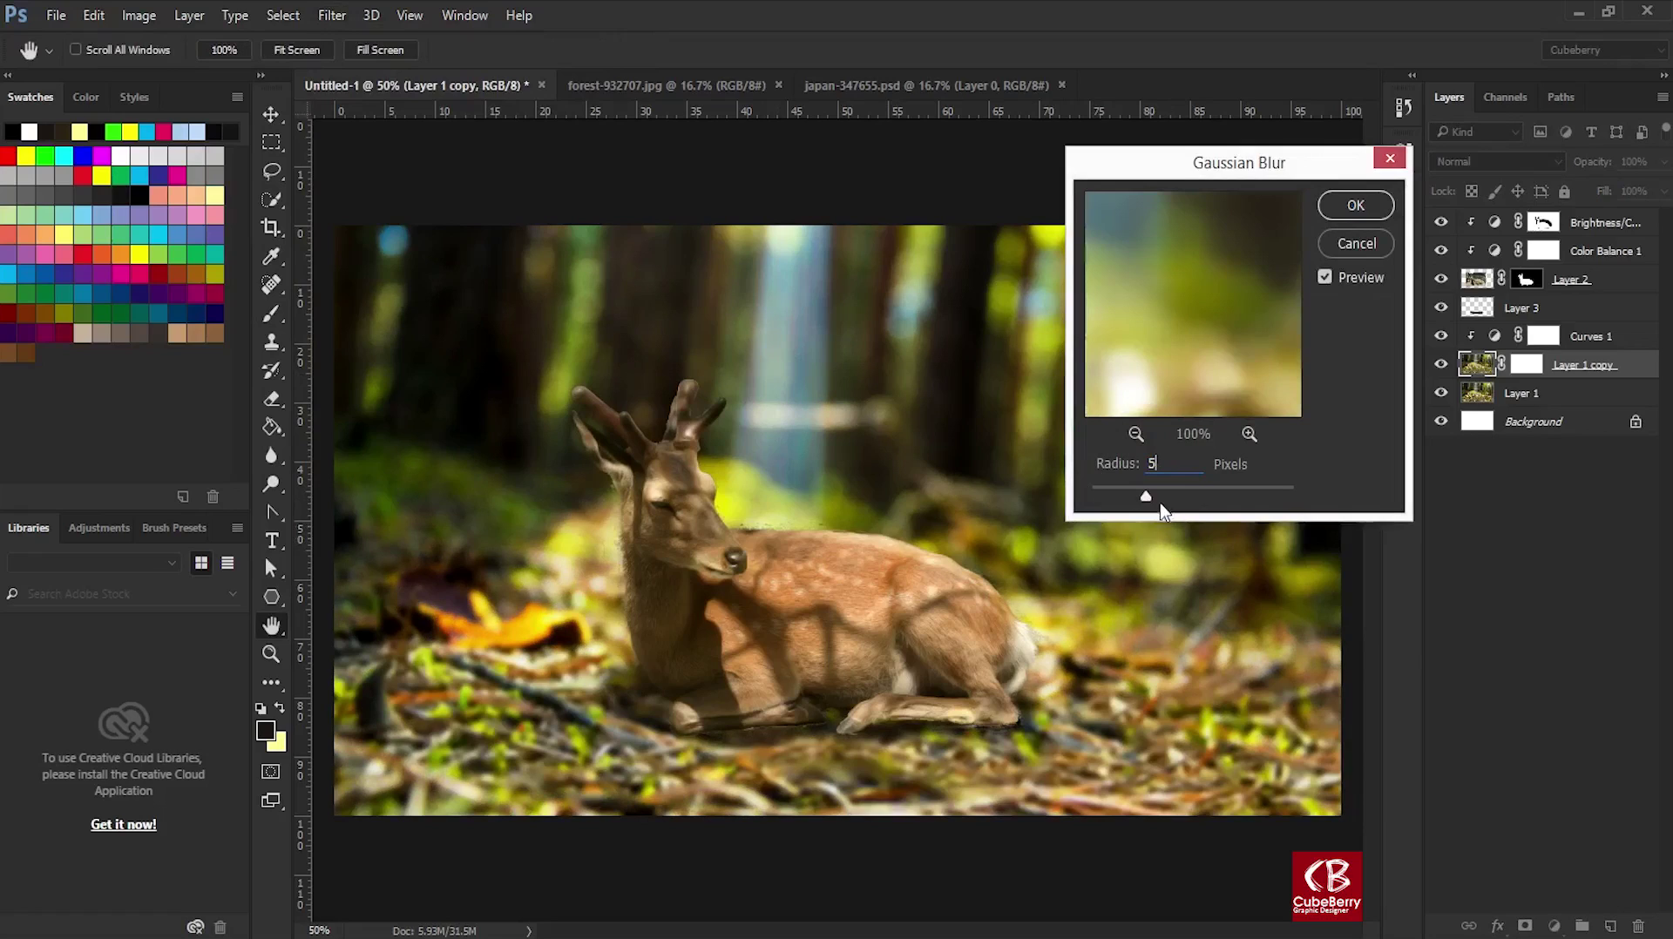
pyautogui.moveTo(1167, 498); pyautogui.dragTo(1154, 501)
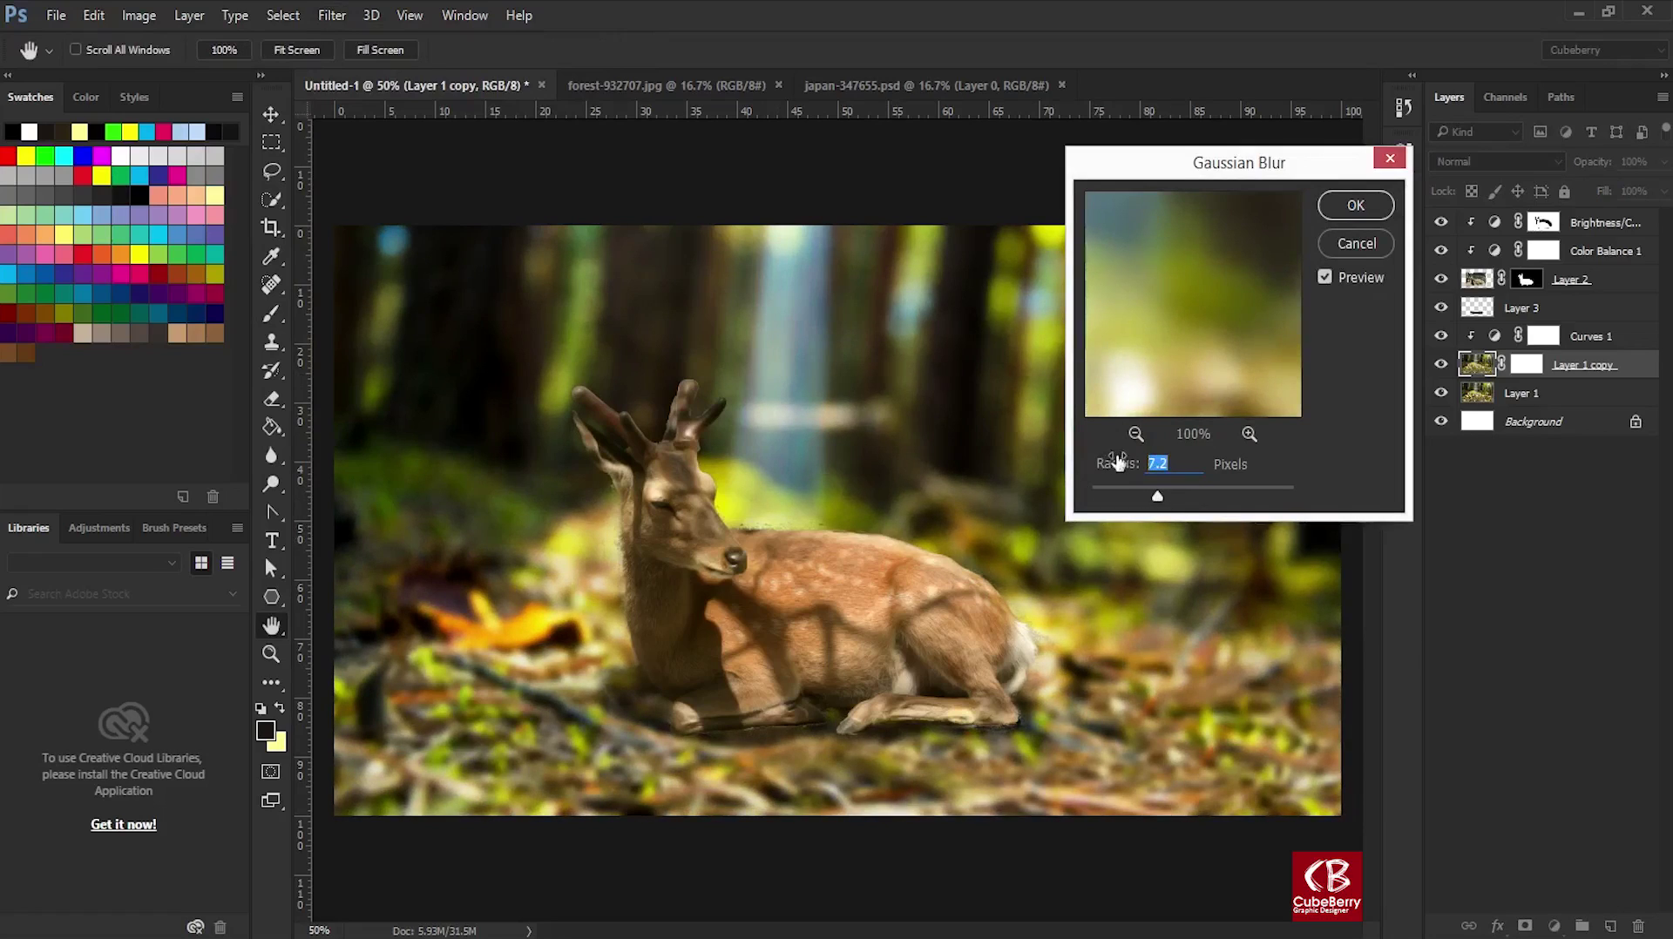
pyautogui.press('Return')
# Draw a bottom-up gradient on the mask so the ground and deer stay sharp.
pyautogui.click(1526, 364)
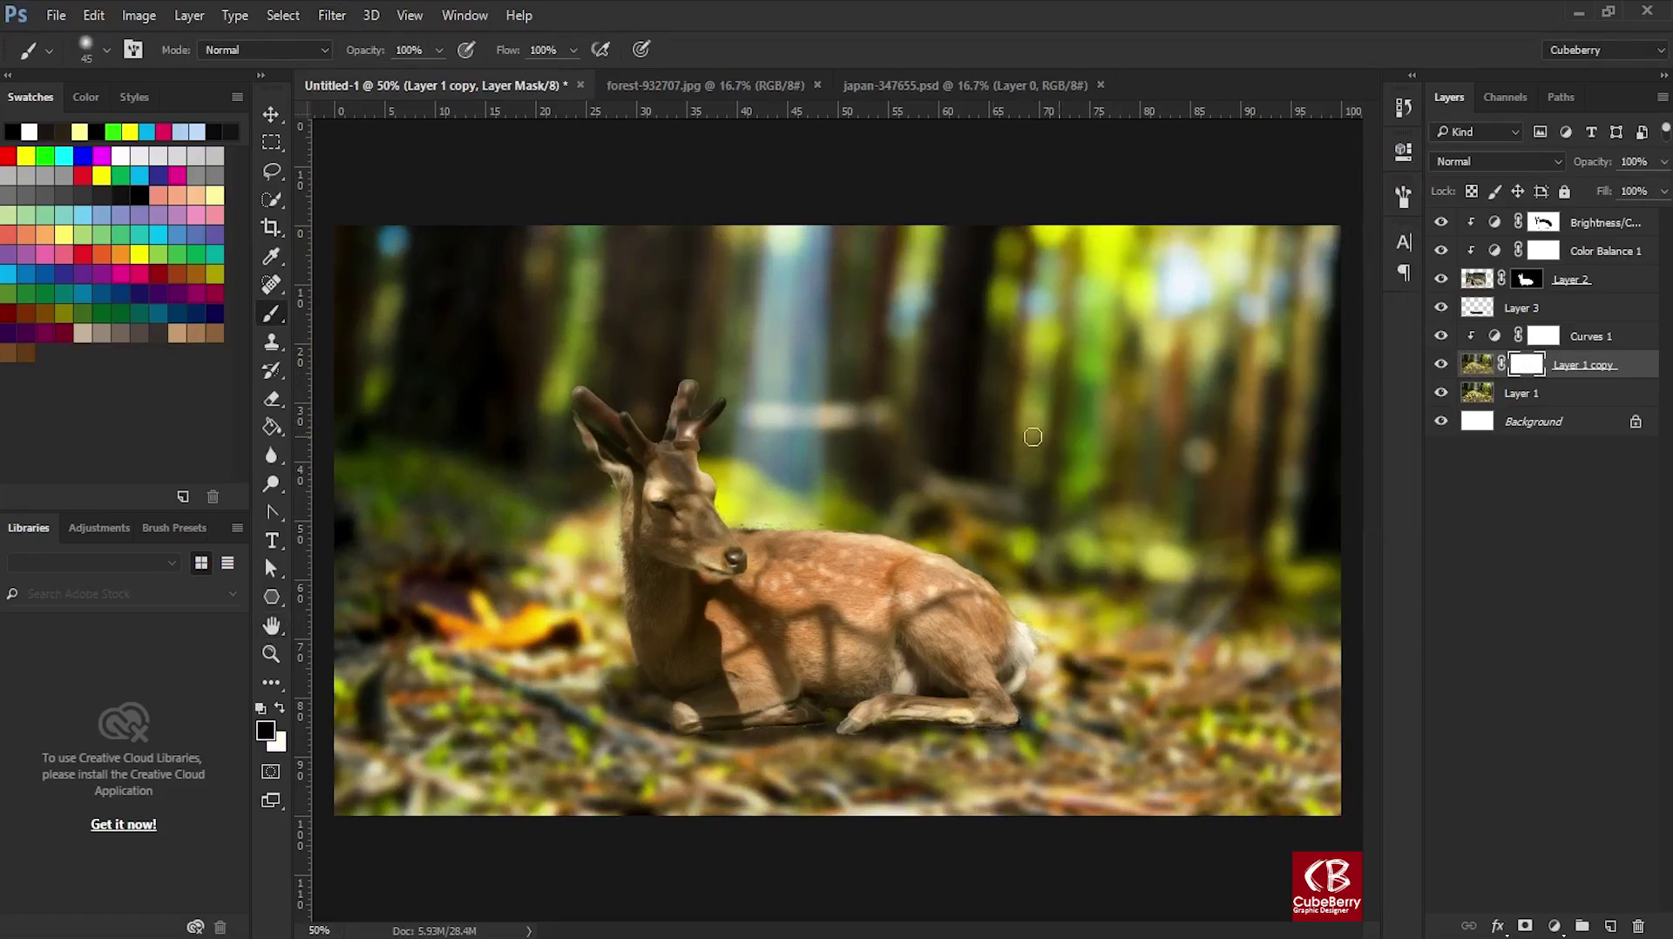
pyautogui.press('g')
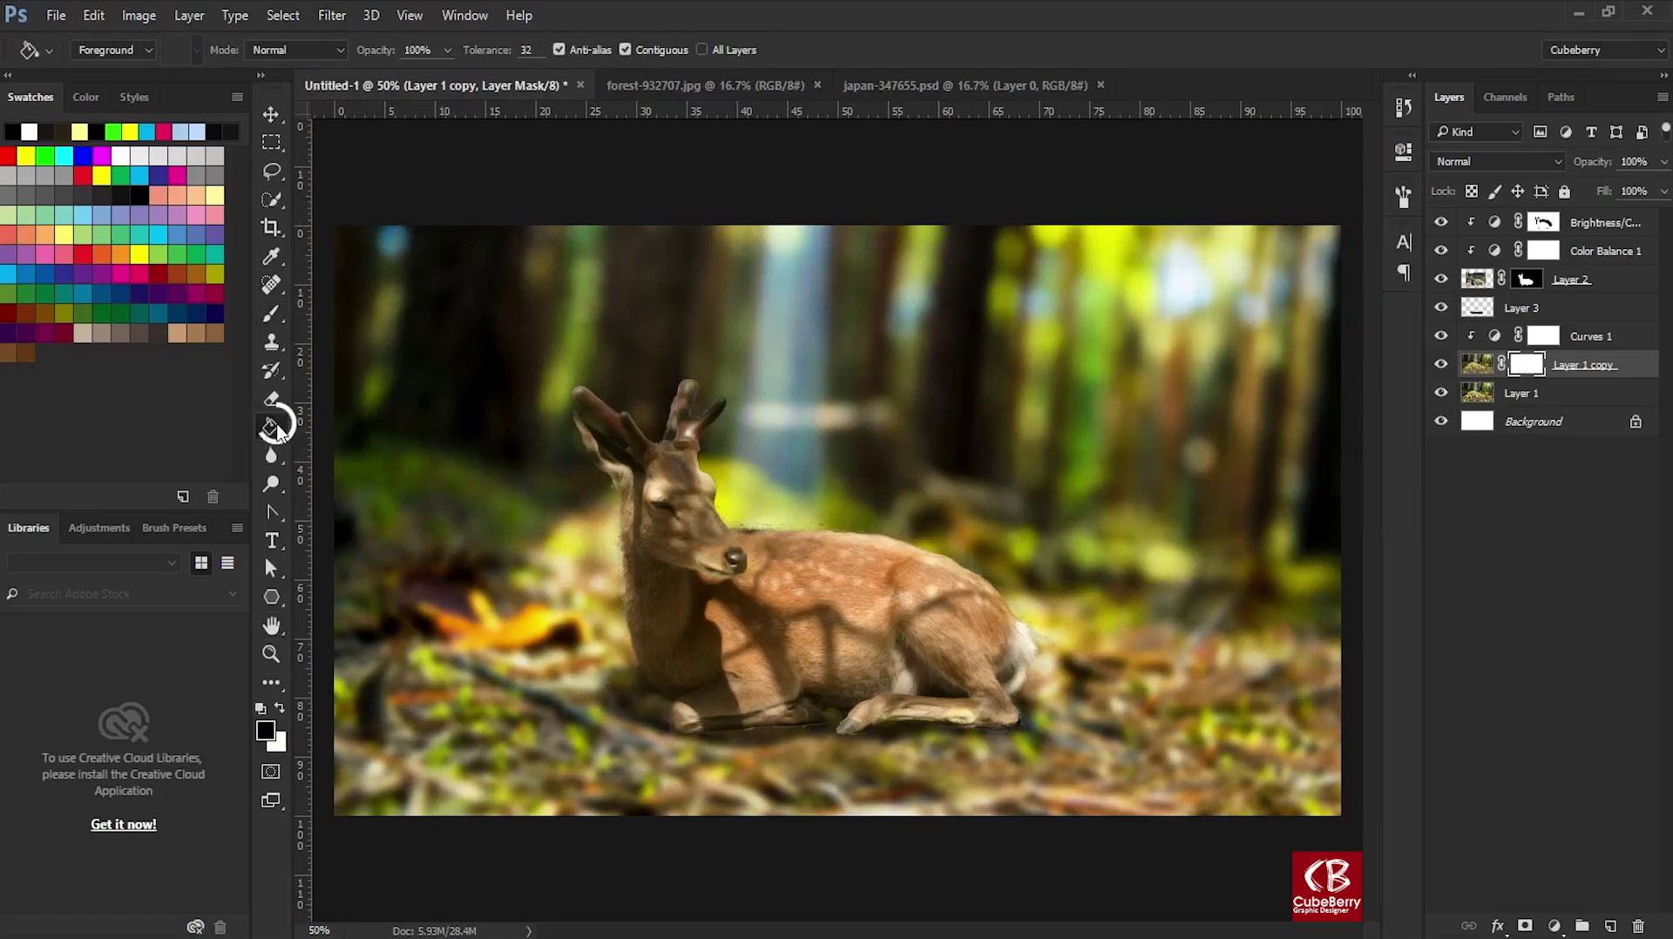
pyautogui.click(384, 427)
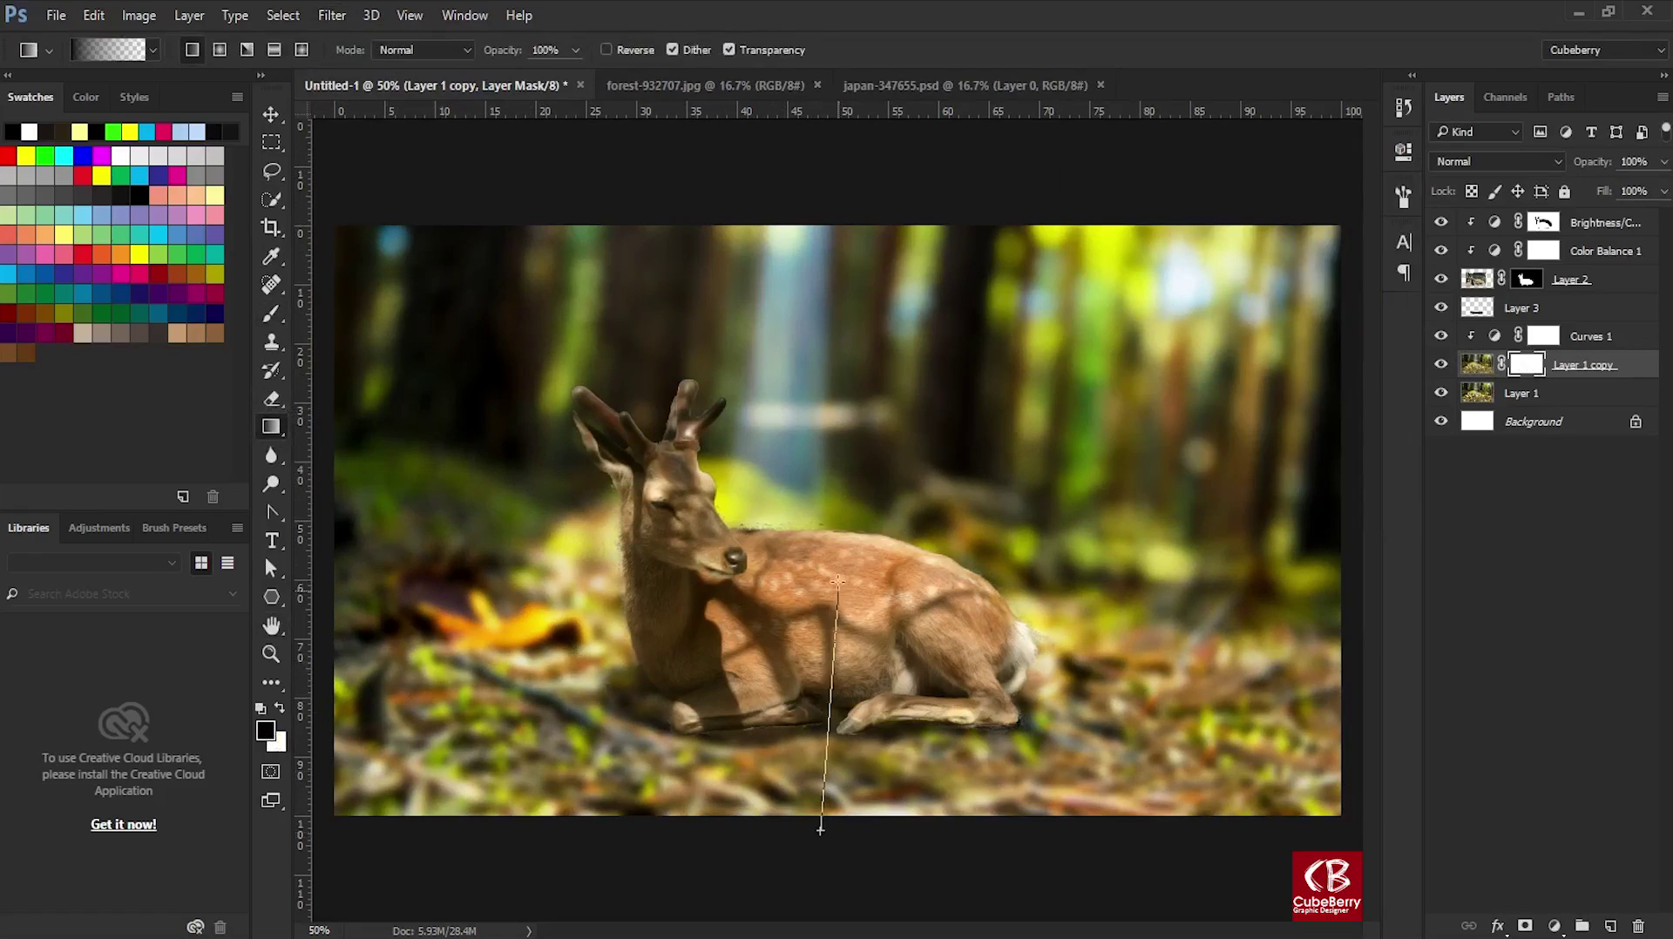
pyautogui.moveTo(837, 581); pyautogui.dragTo(835, 585)
pyautogui.moveTo(789, 829); pyautogui.dragTo(807, 571)
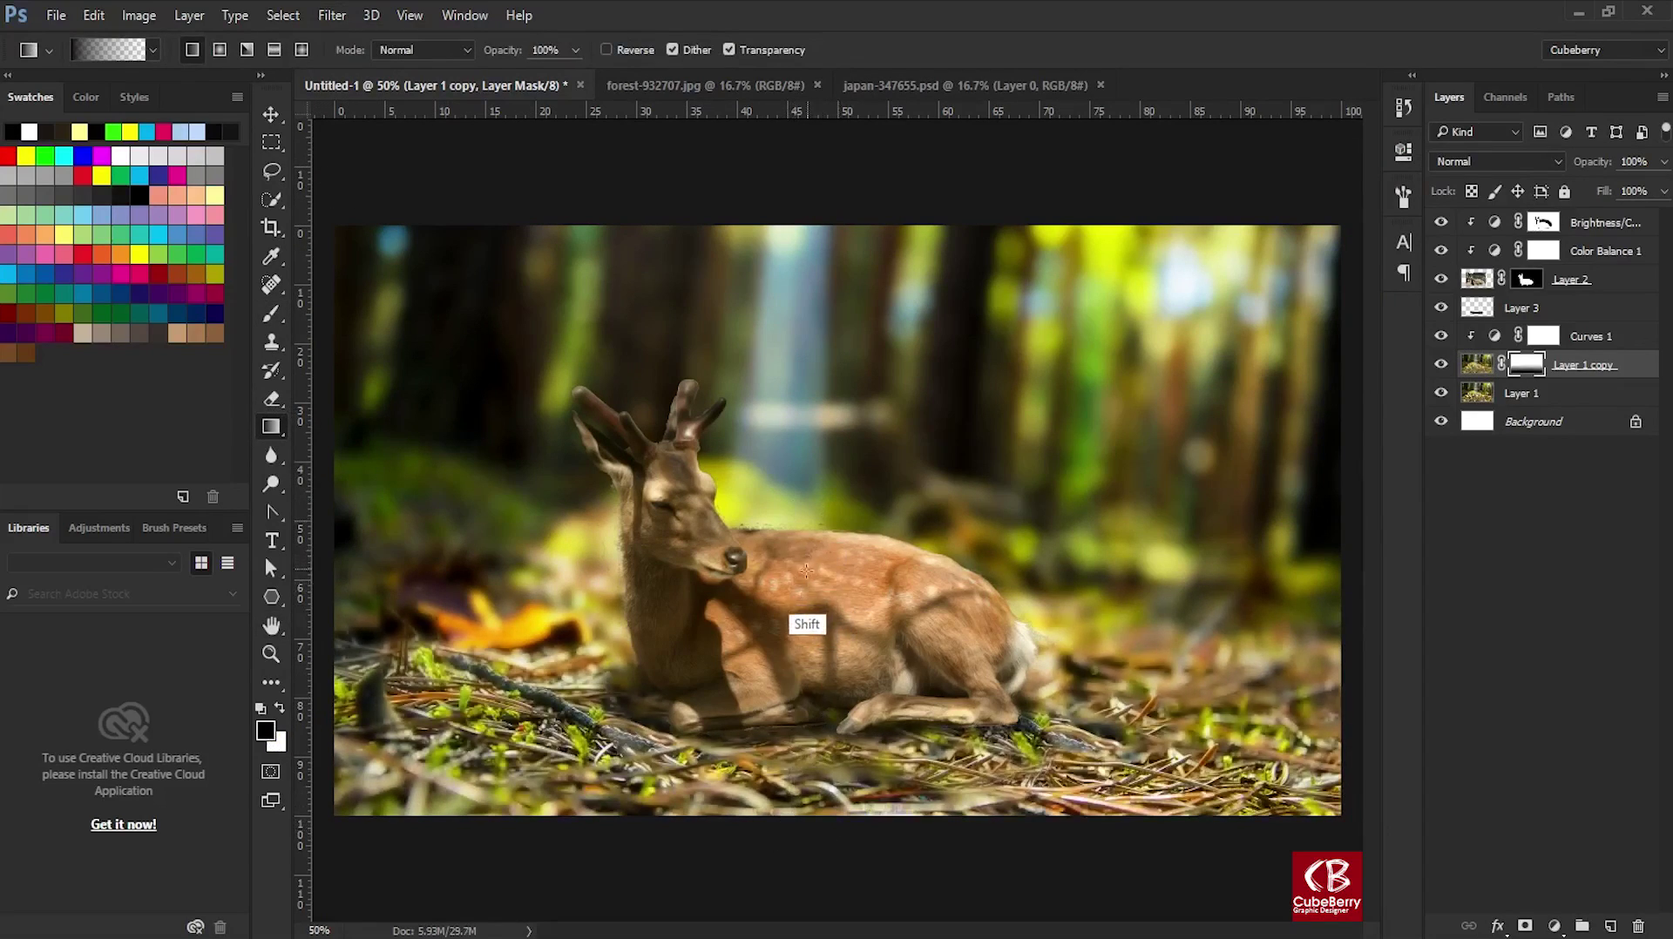
pyautogui.moveTo(819, 688); pyautogui.dragTo(814, 569)
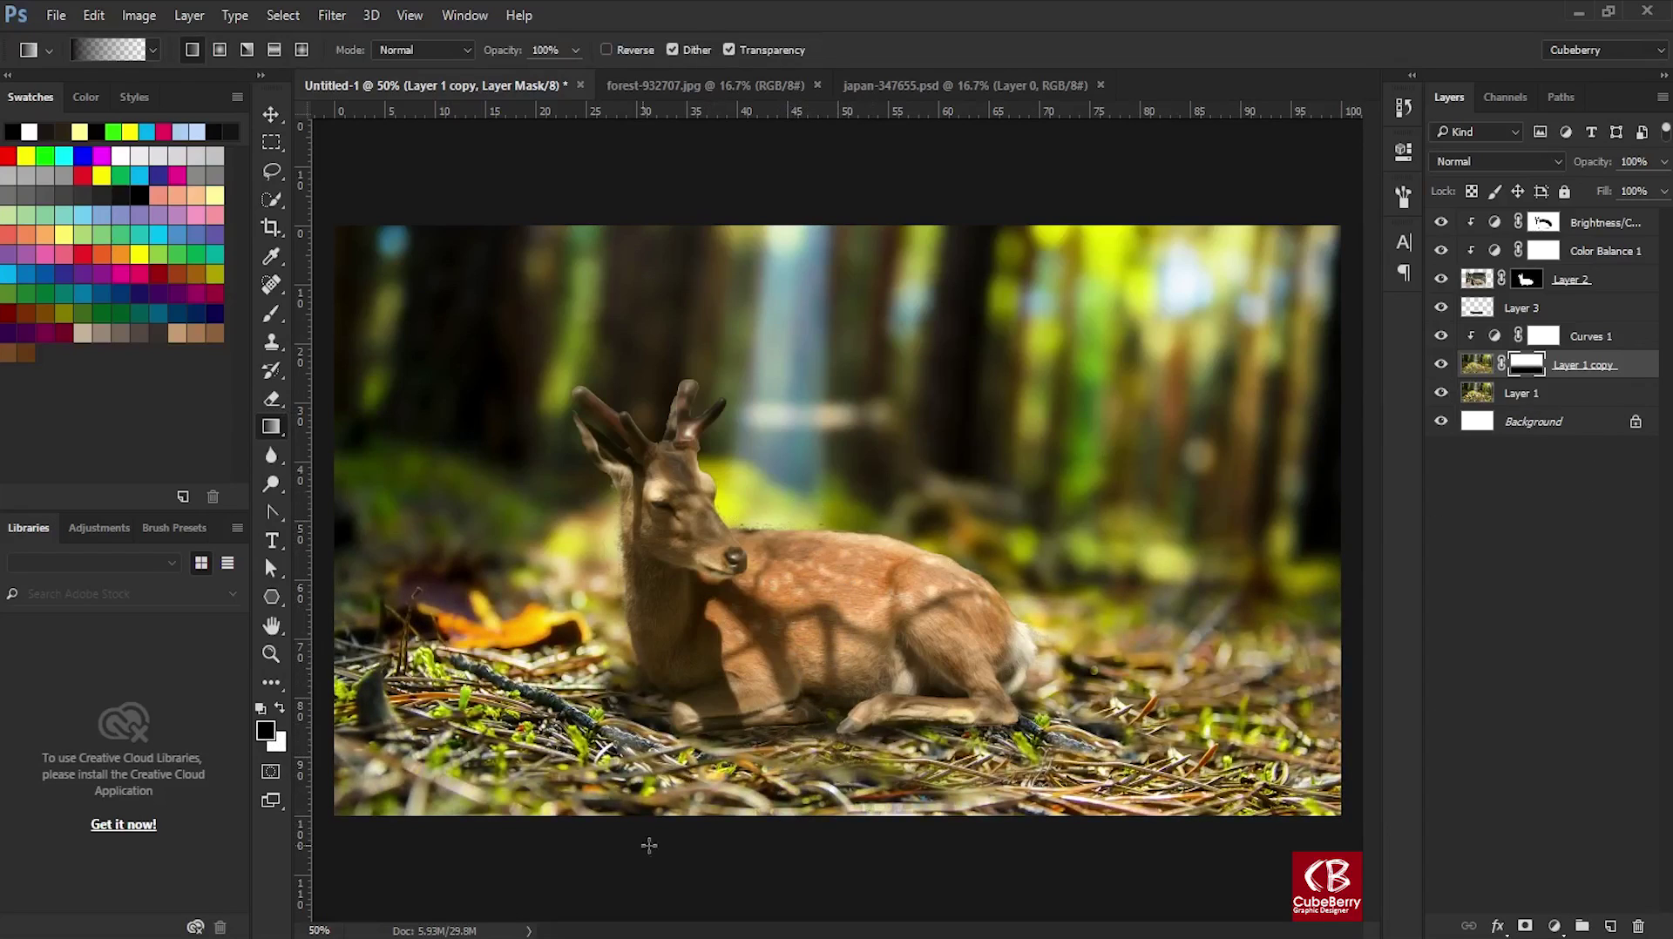
pyautogui.click(1599, 223)
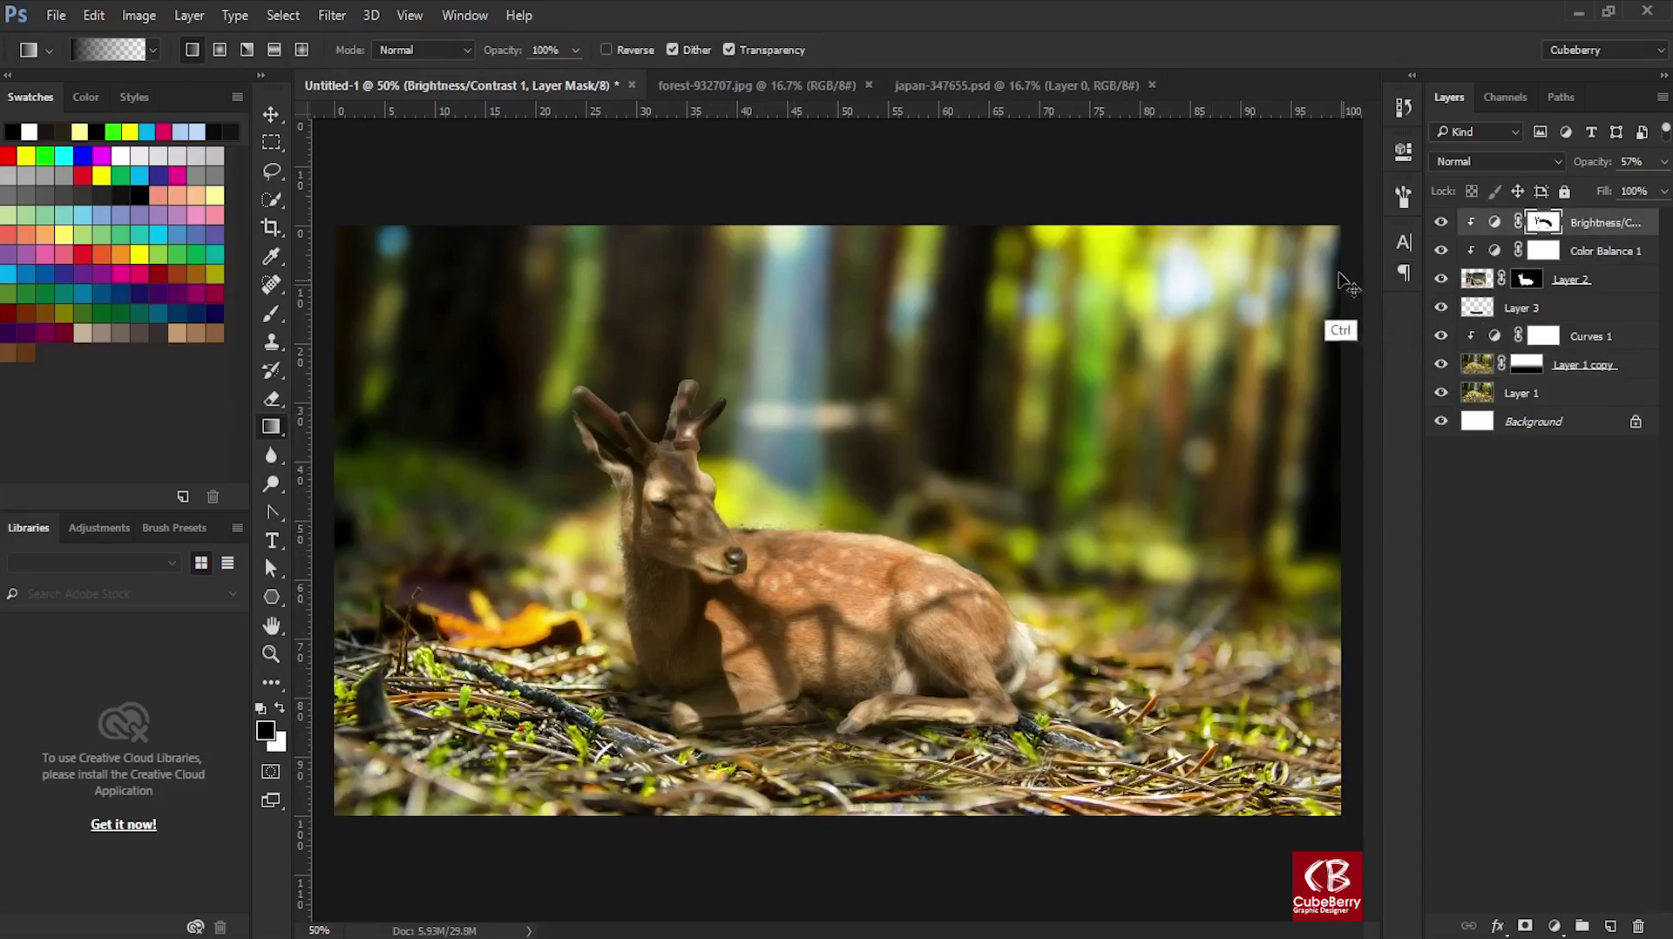
pyautogui.hotkey('ctrl', 'o')
# Open the sleeping girl image and zoom in on her hair.
pyautogui.click(754, 323)
pyautogui.click(662, 480)
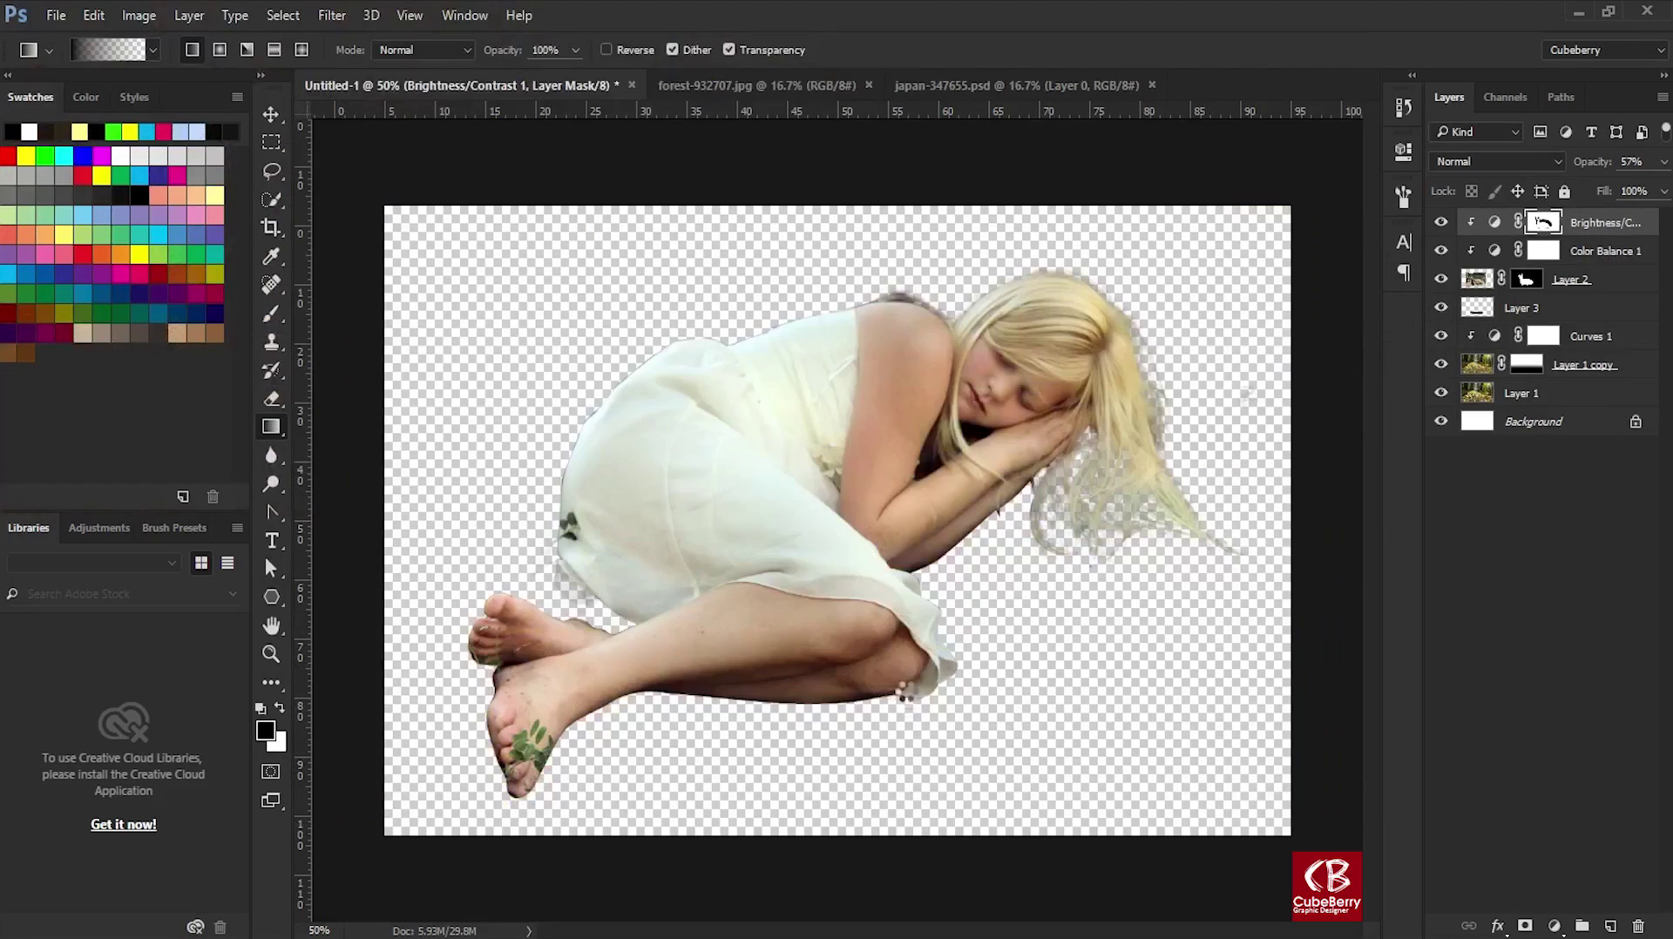
pyautogui.hotkey('ctrl', '+')
pyautogui.press('s')
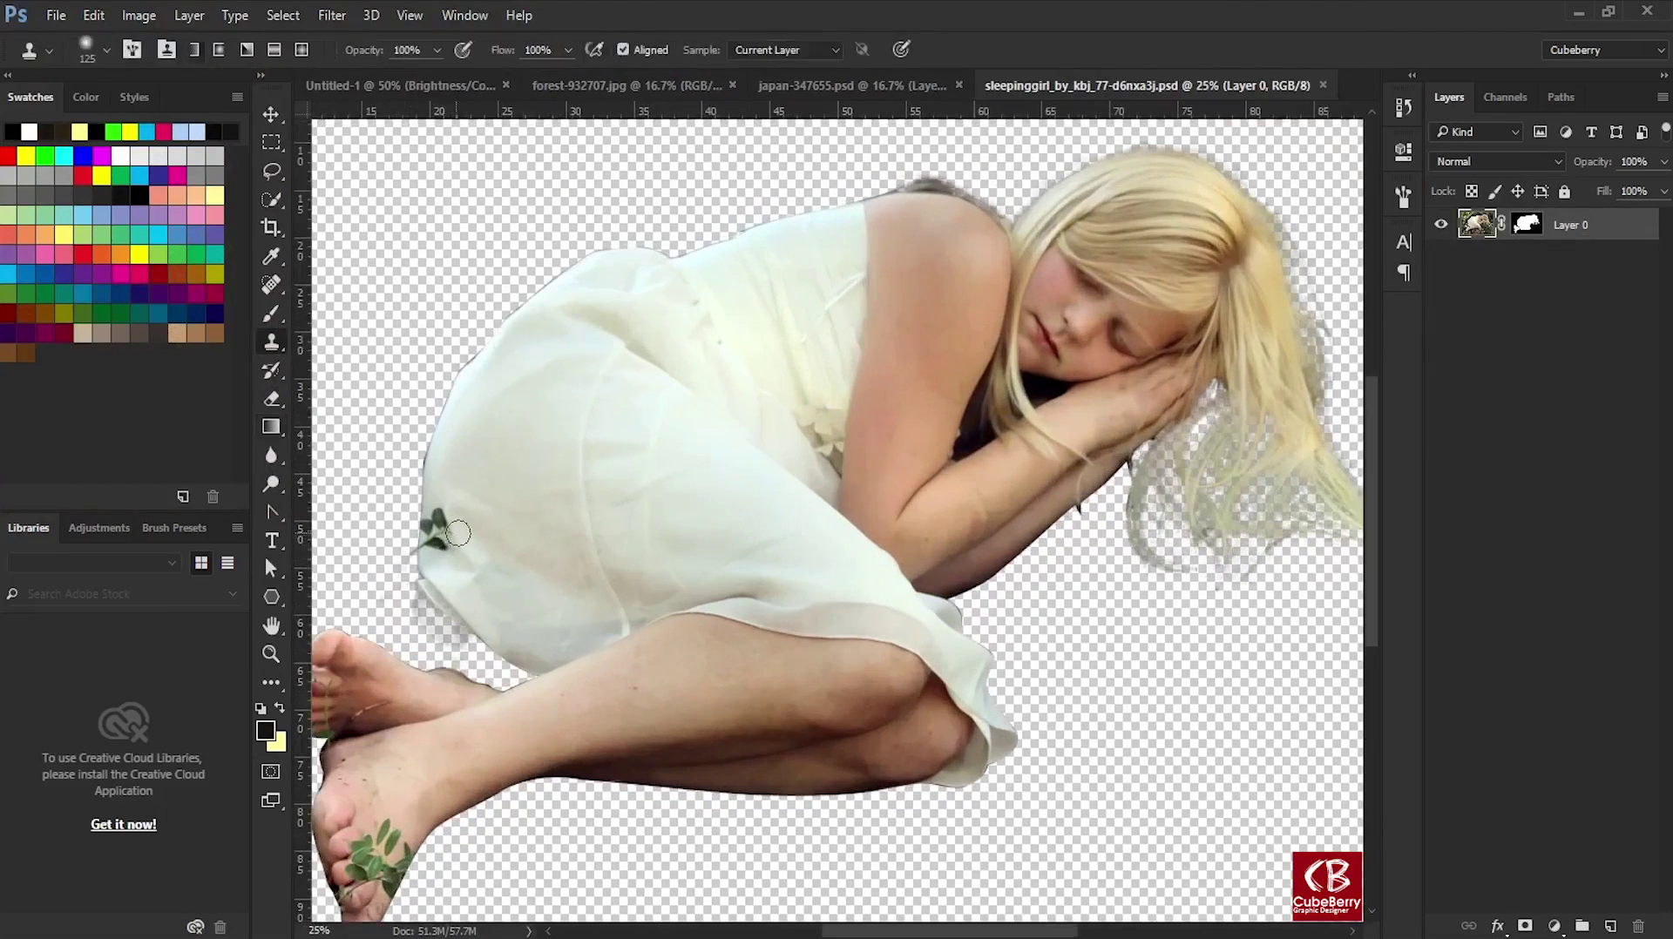
pyautogui.press('v')
pyautogui.hscroll(3, 843, 453)
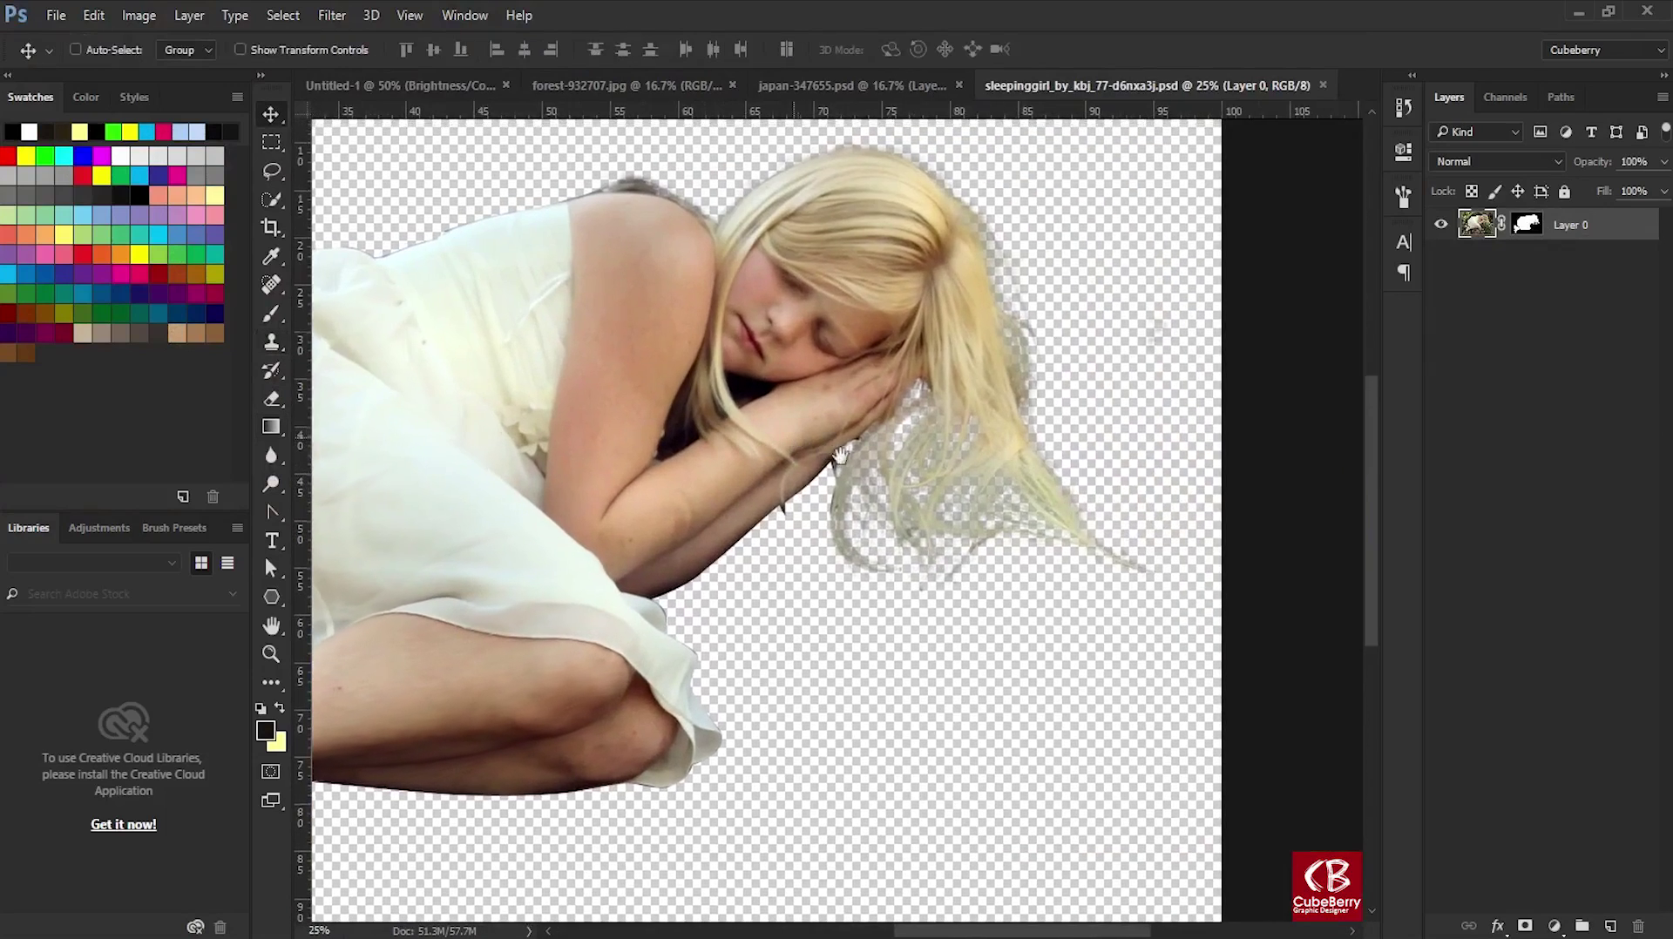
pyautogui.press('b')
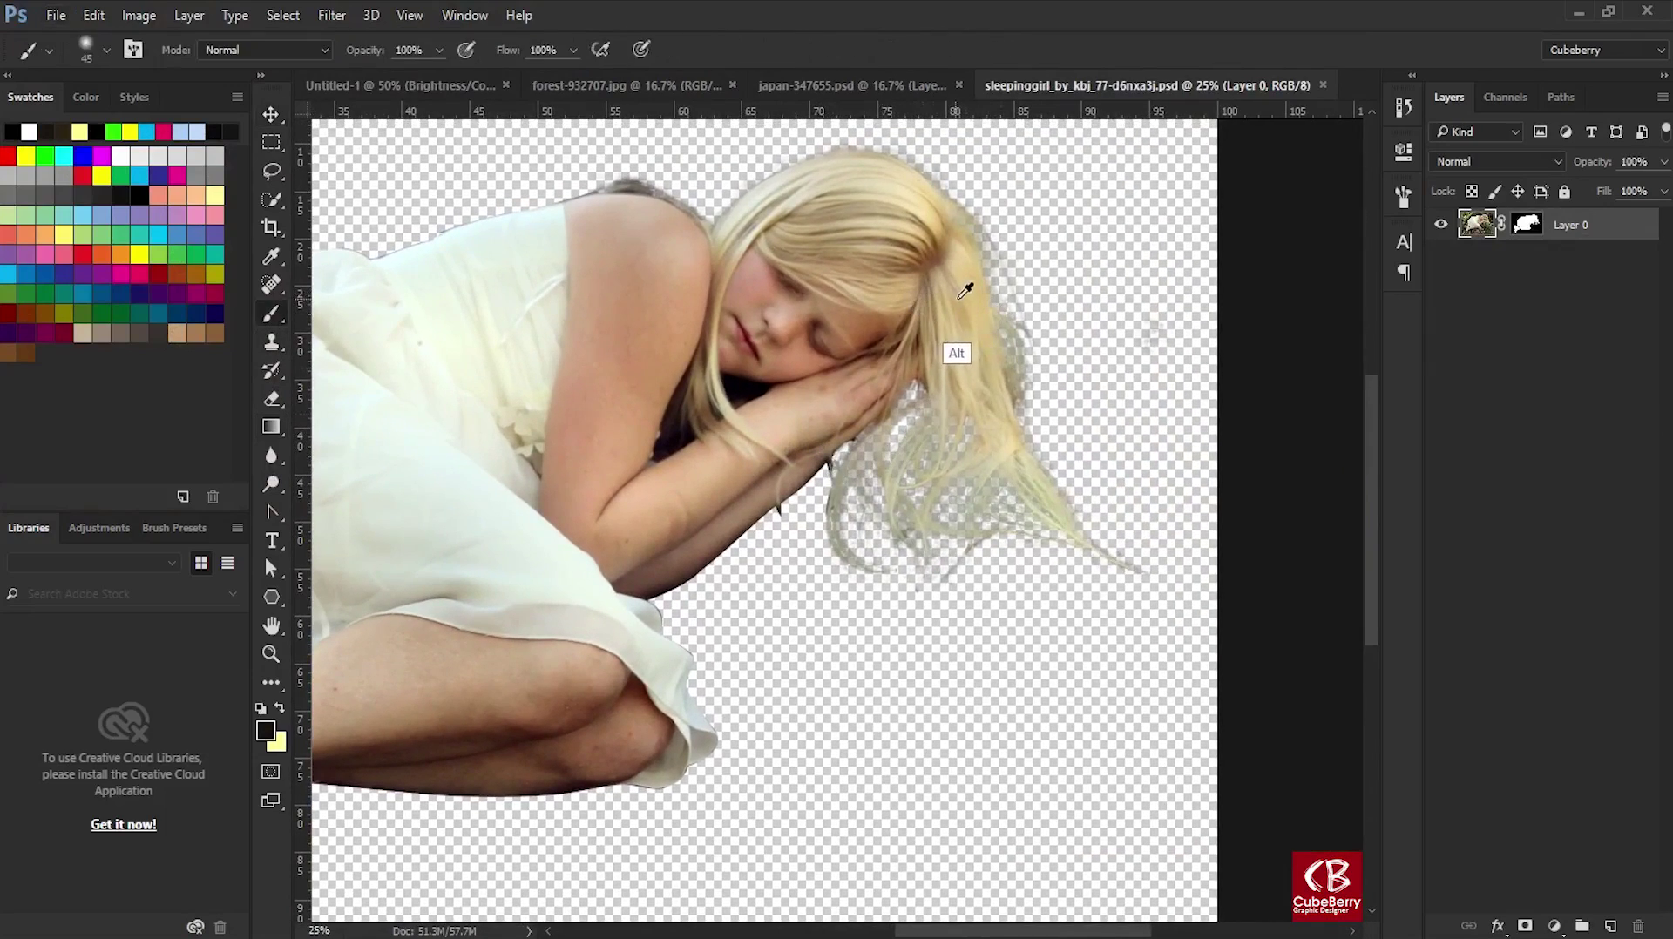
# Sample a beige hair tone and paint it over the wispy hair on a new layer.
pyautogui.keyDown('alt'); pyautogui.click(959, 298); pyautogui.keyUp('alt')
pyautogui.keyDown('alt'); pyautogui.click(964, 295); pyautogui.keyUp('alt')
pyautogui.keyDown('ctrl'); pyautogui.click(1474, 226); pyautogui.keyUp('ctrl')
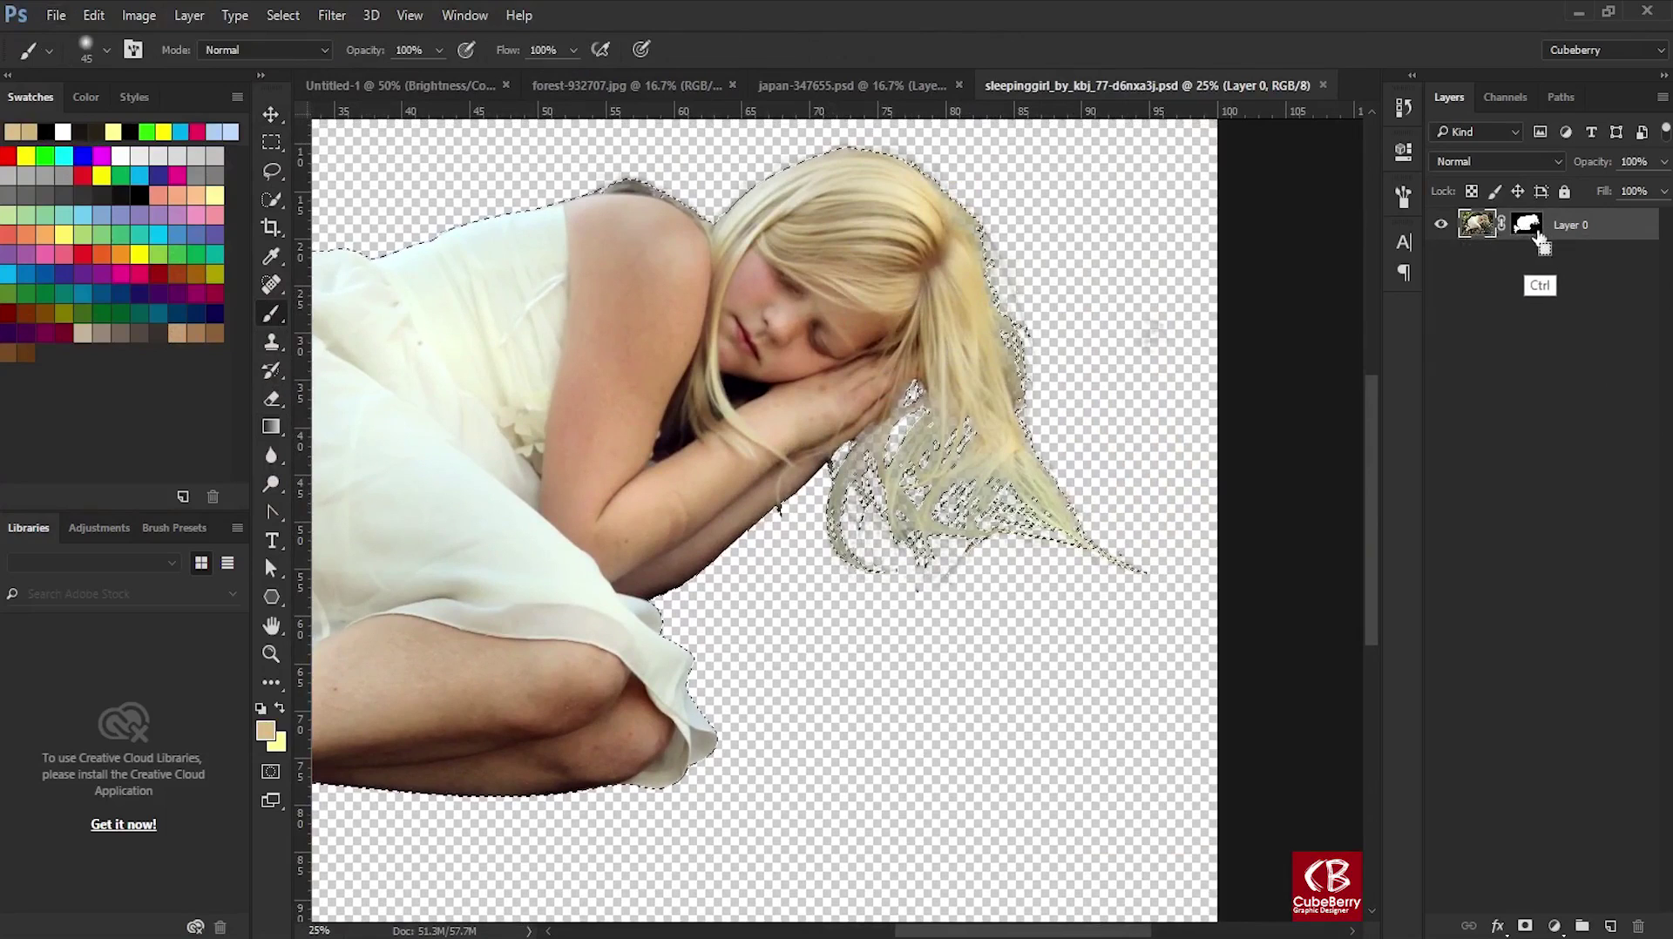
pyautogui.moveTo(950, 374); pyautogui.dragTo(871, 540)
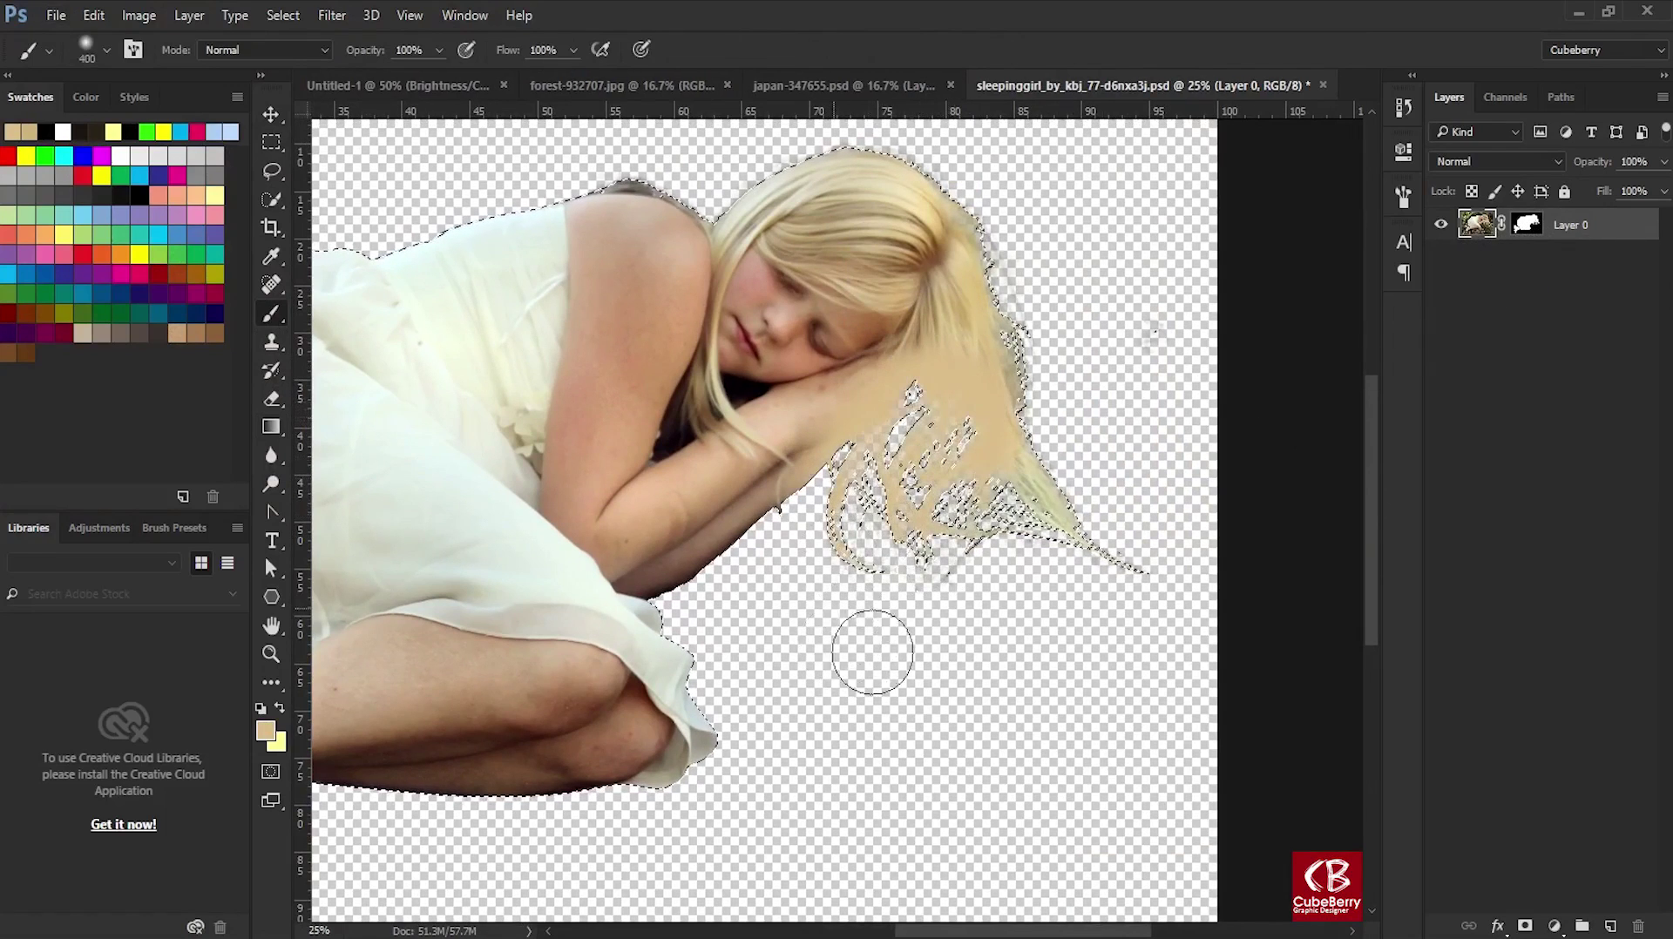
pyautogui.hotkey('ctrl', 'alt', 'z')
pyautogui.click(1610, 926)
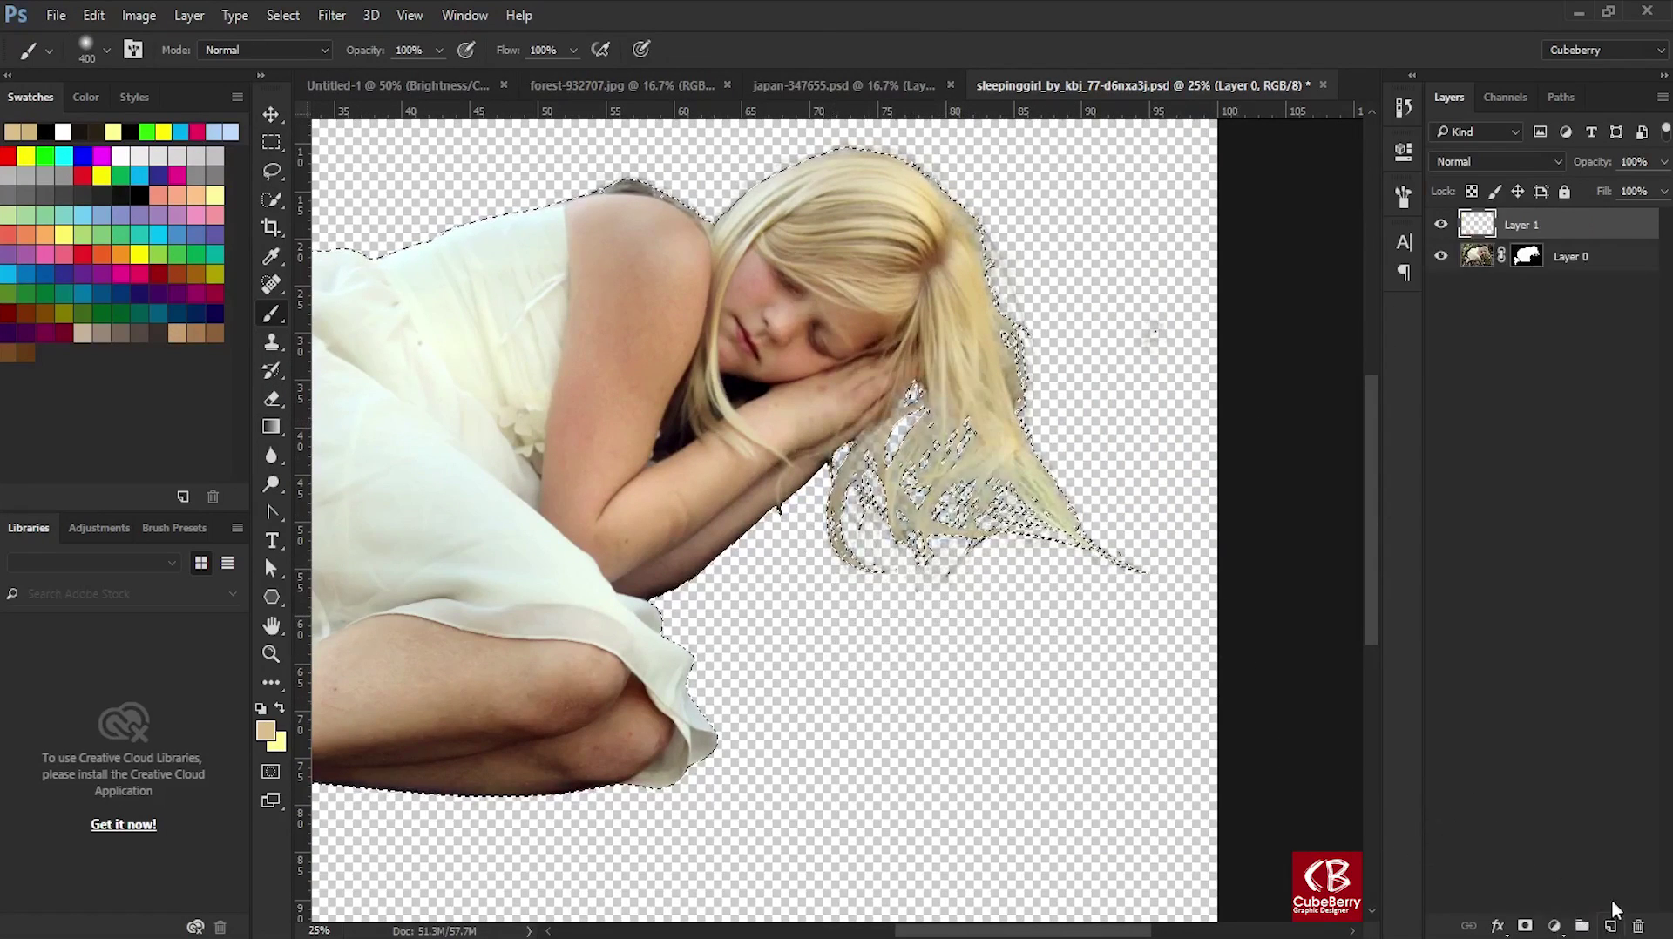
pyautogui.moveTo(958, 201)
pyautogui.mouseDown()
pyautogui.moveTo(939, 427)
pyautogui.moveTo(852, 575)
pyautogui.mouseUp()
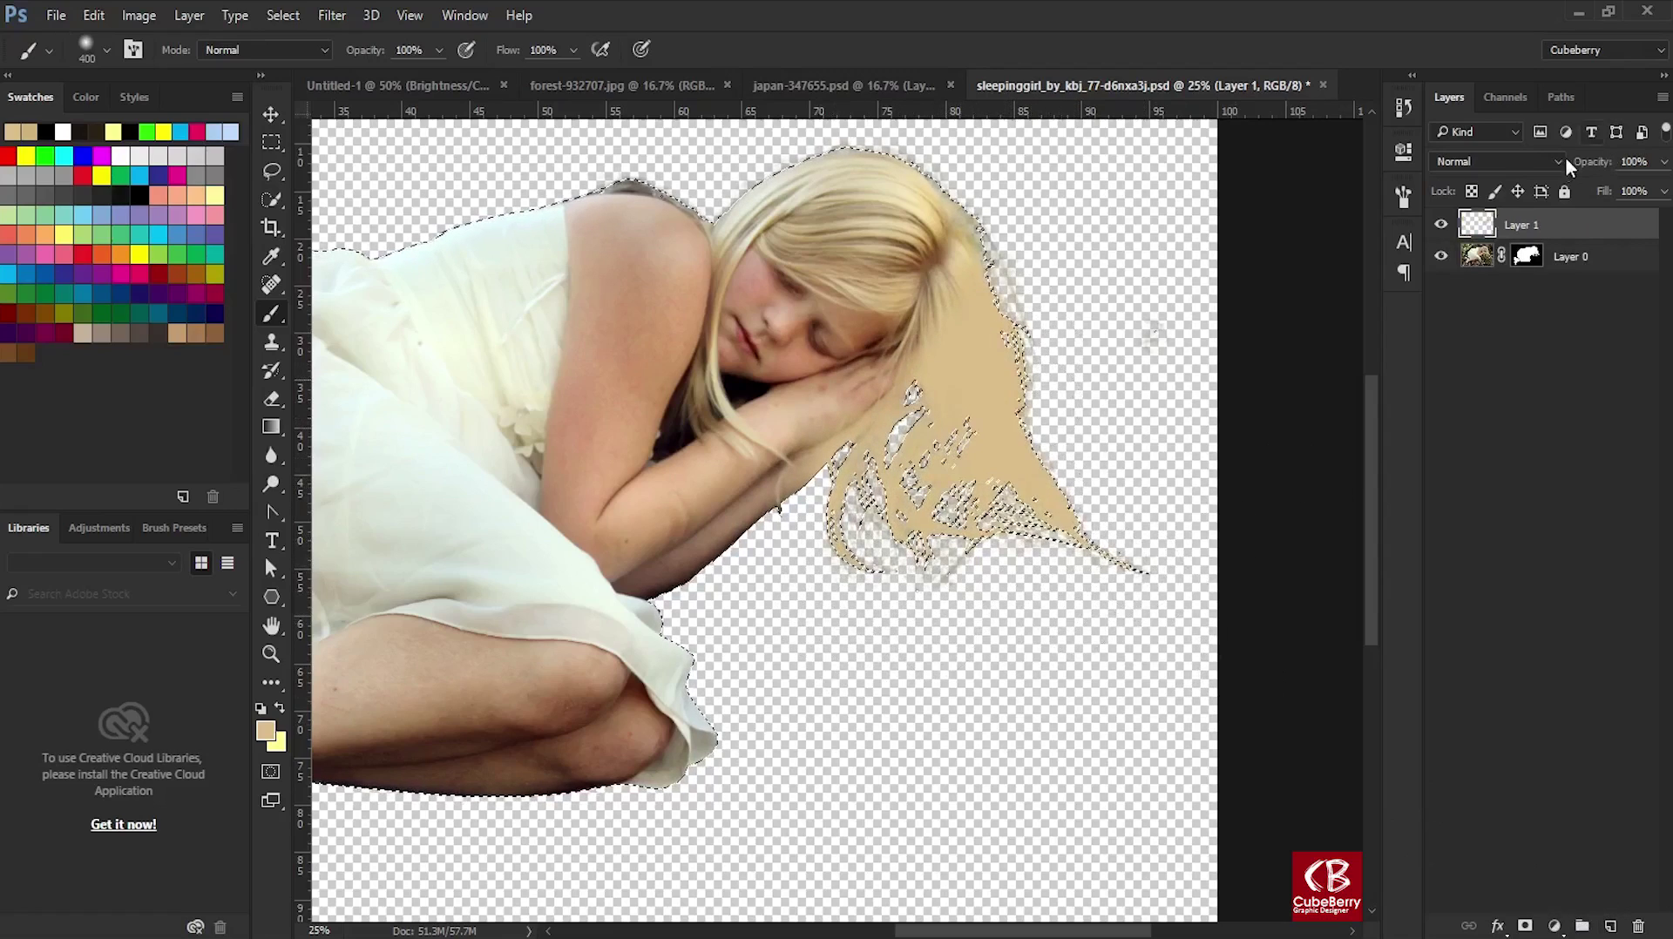
# Set the tint layer to Multiply at 54% opacity, adding beige to the upper hair.
pyautogui.click(1496, 161)
pyautogui.click(1471, 246)
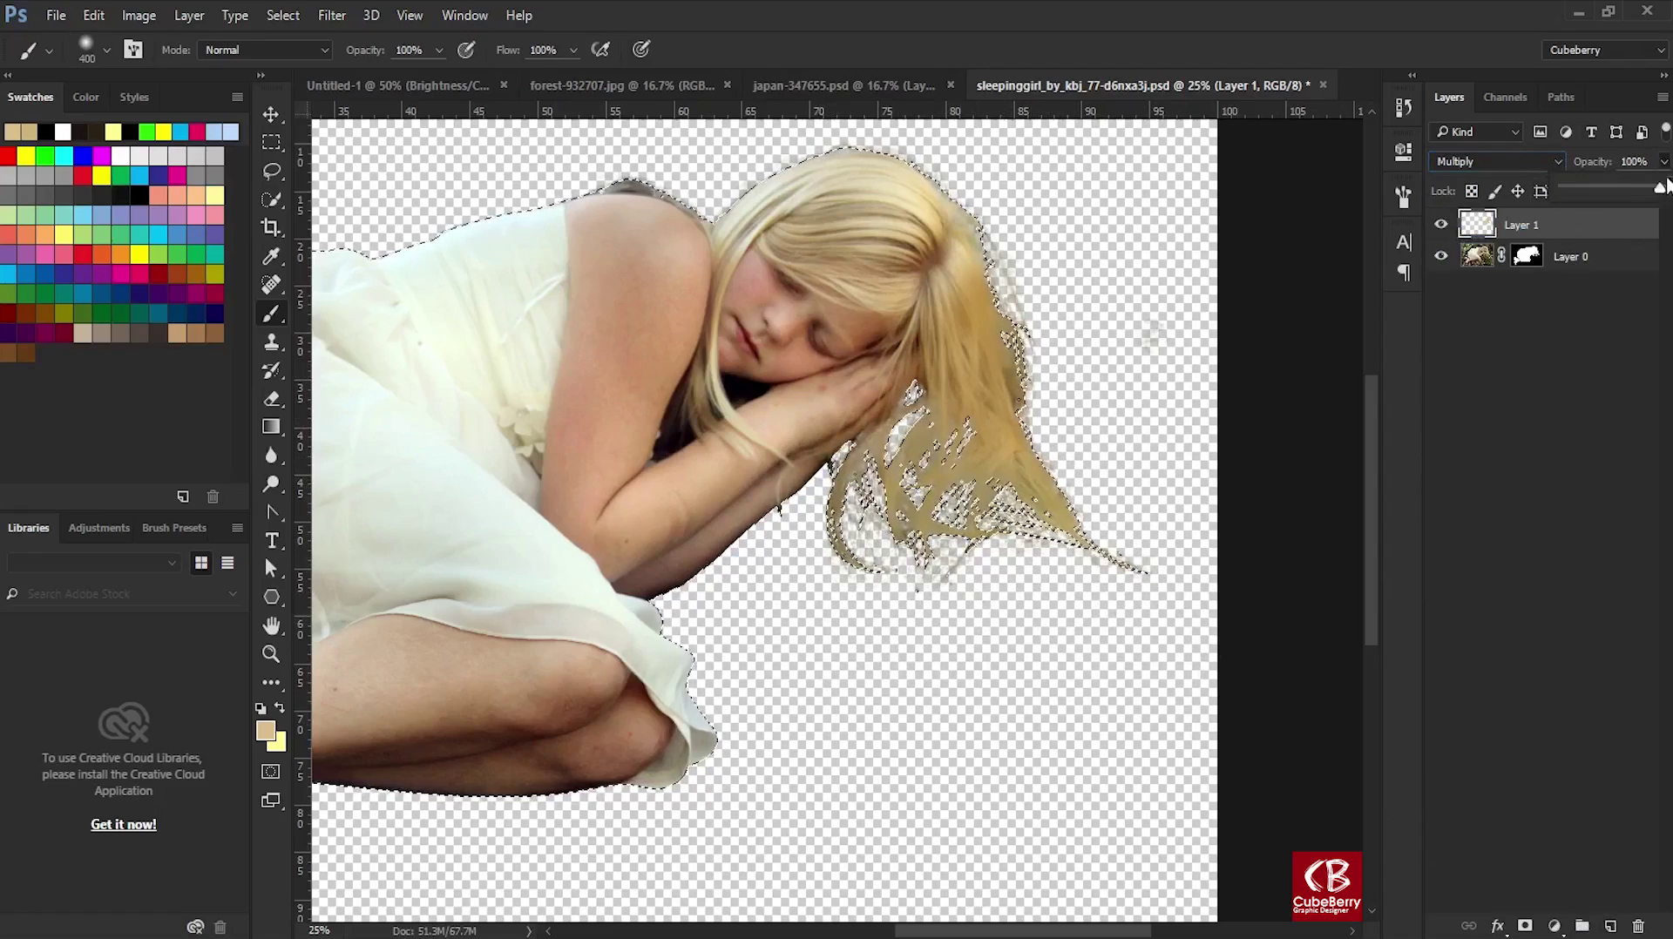
pyautogui.moveTo(1663, 161); pyautogui.dragTo(1631, 187)
pyautogui.moveTo(1010, 366); pyautogui.dragTo(933, 192)
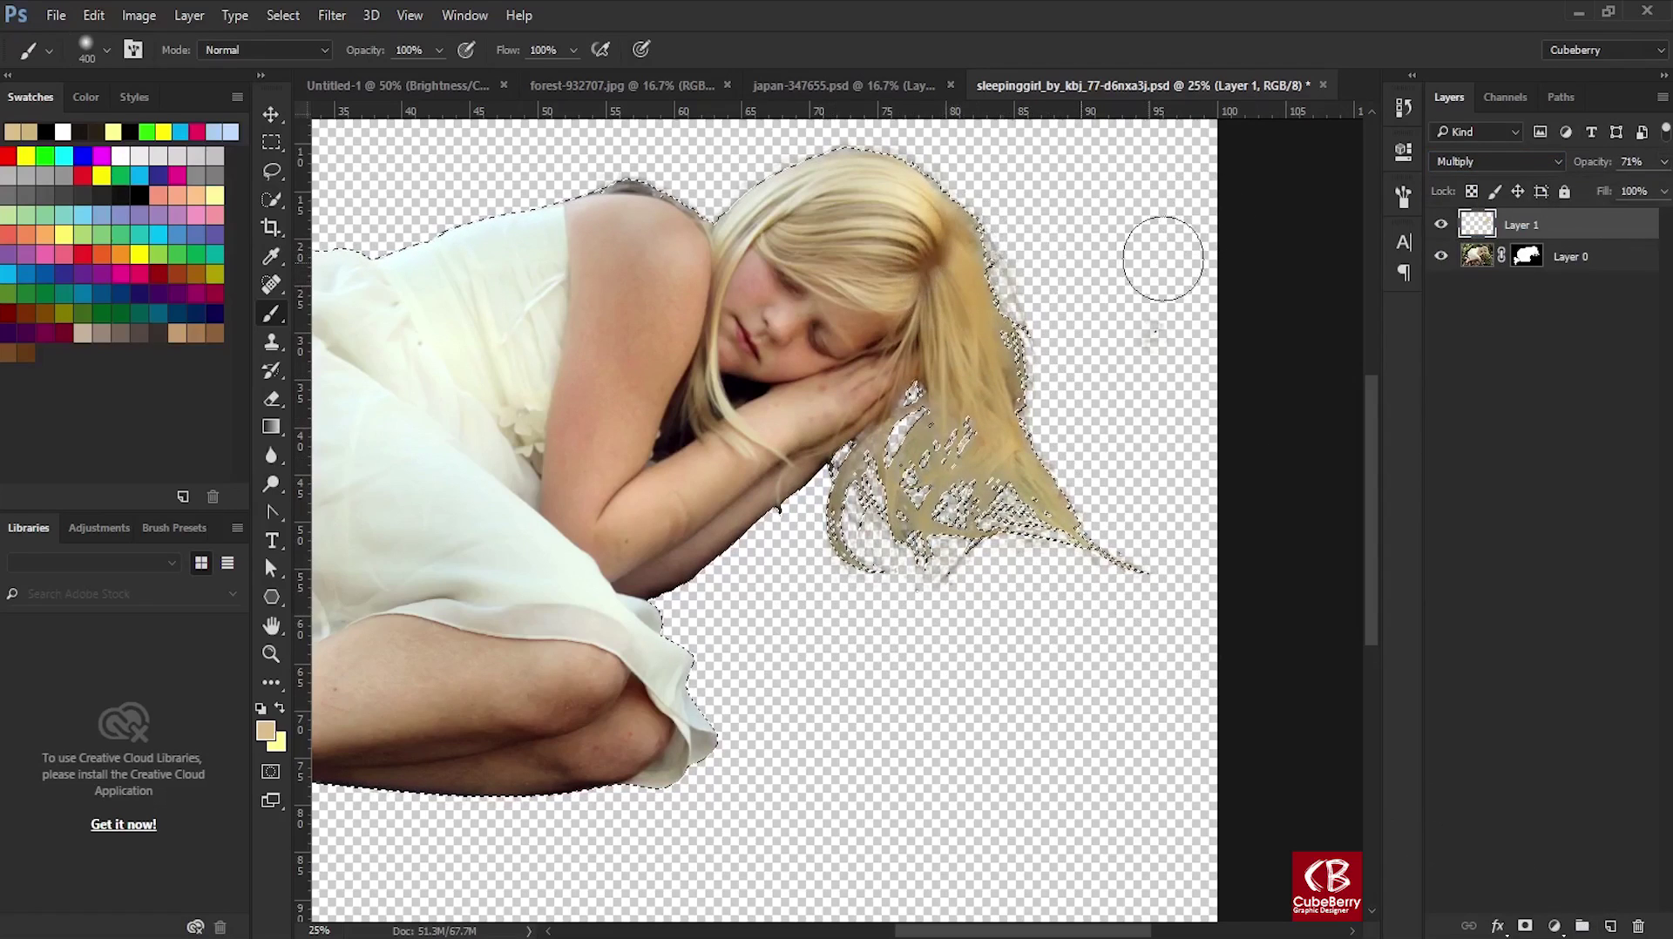
pyautogui.press('[')
pyautogui.press('[')
pyautogui.press('[')
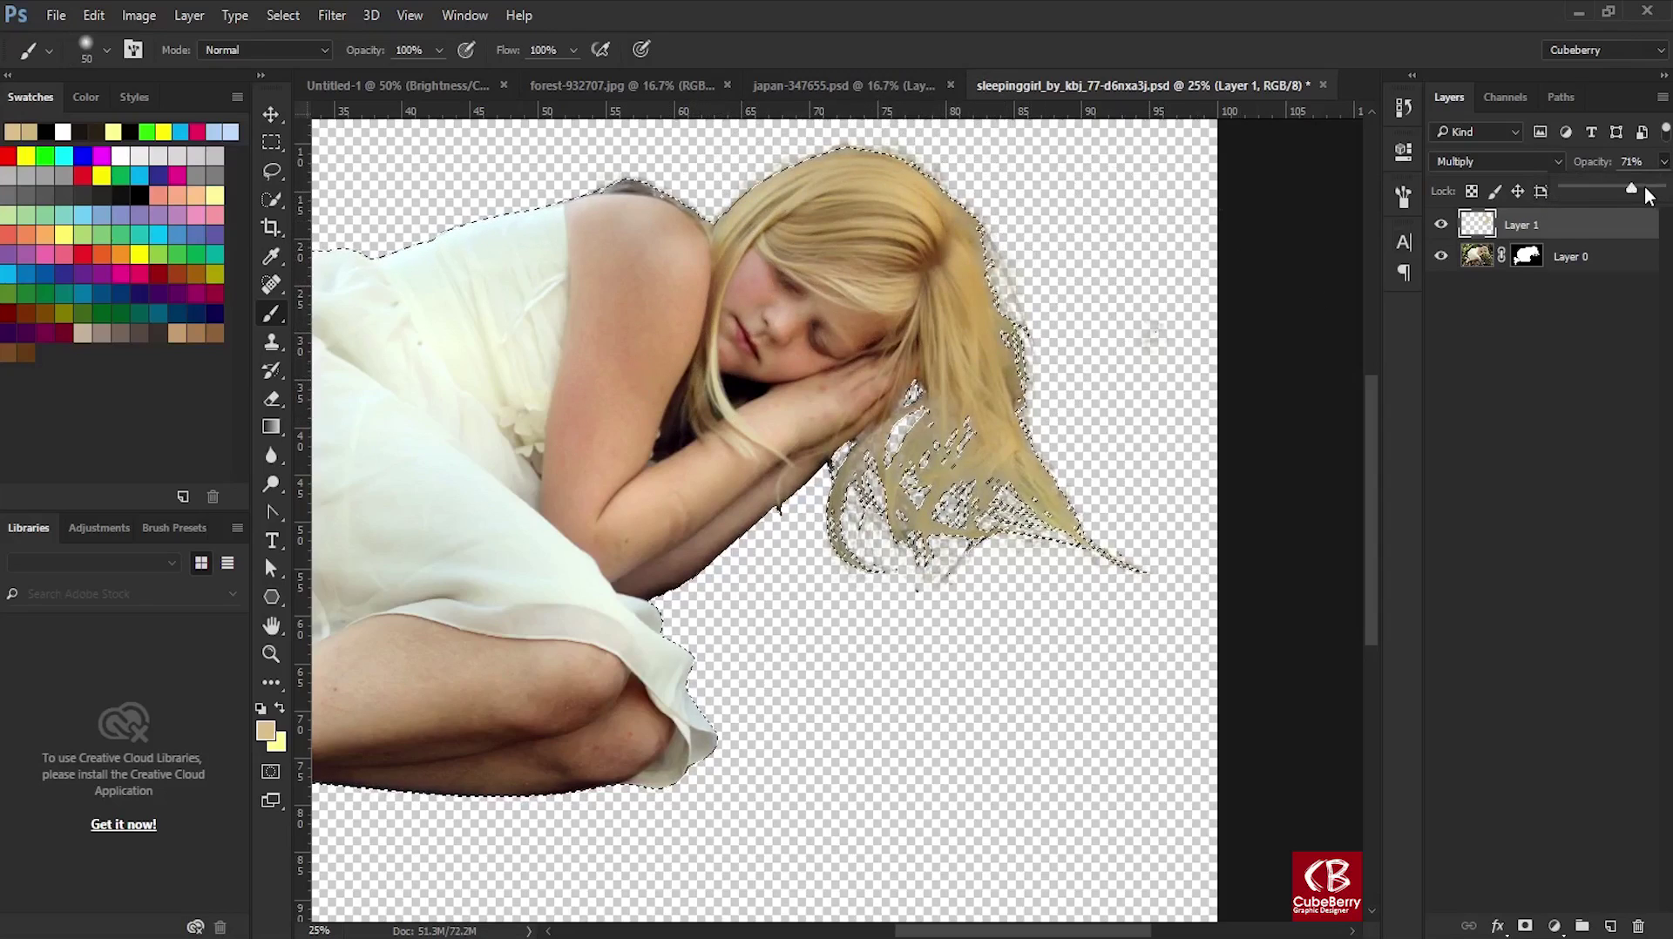
pyautogui.moveTo(1663, 162); pyautogui.dragTo(1617, 190)
pyautogui.hotkey('ctrl', 'd')
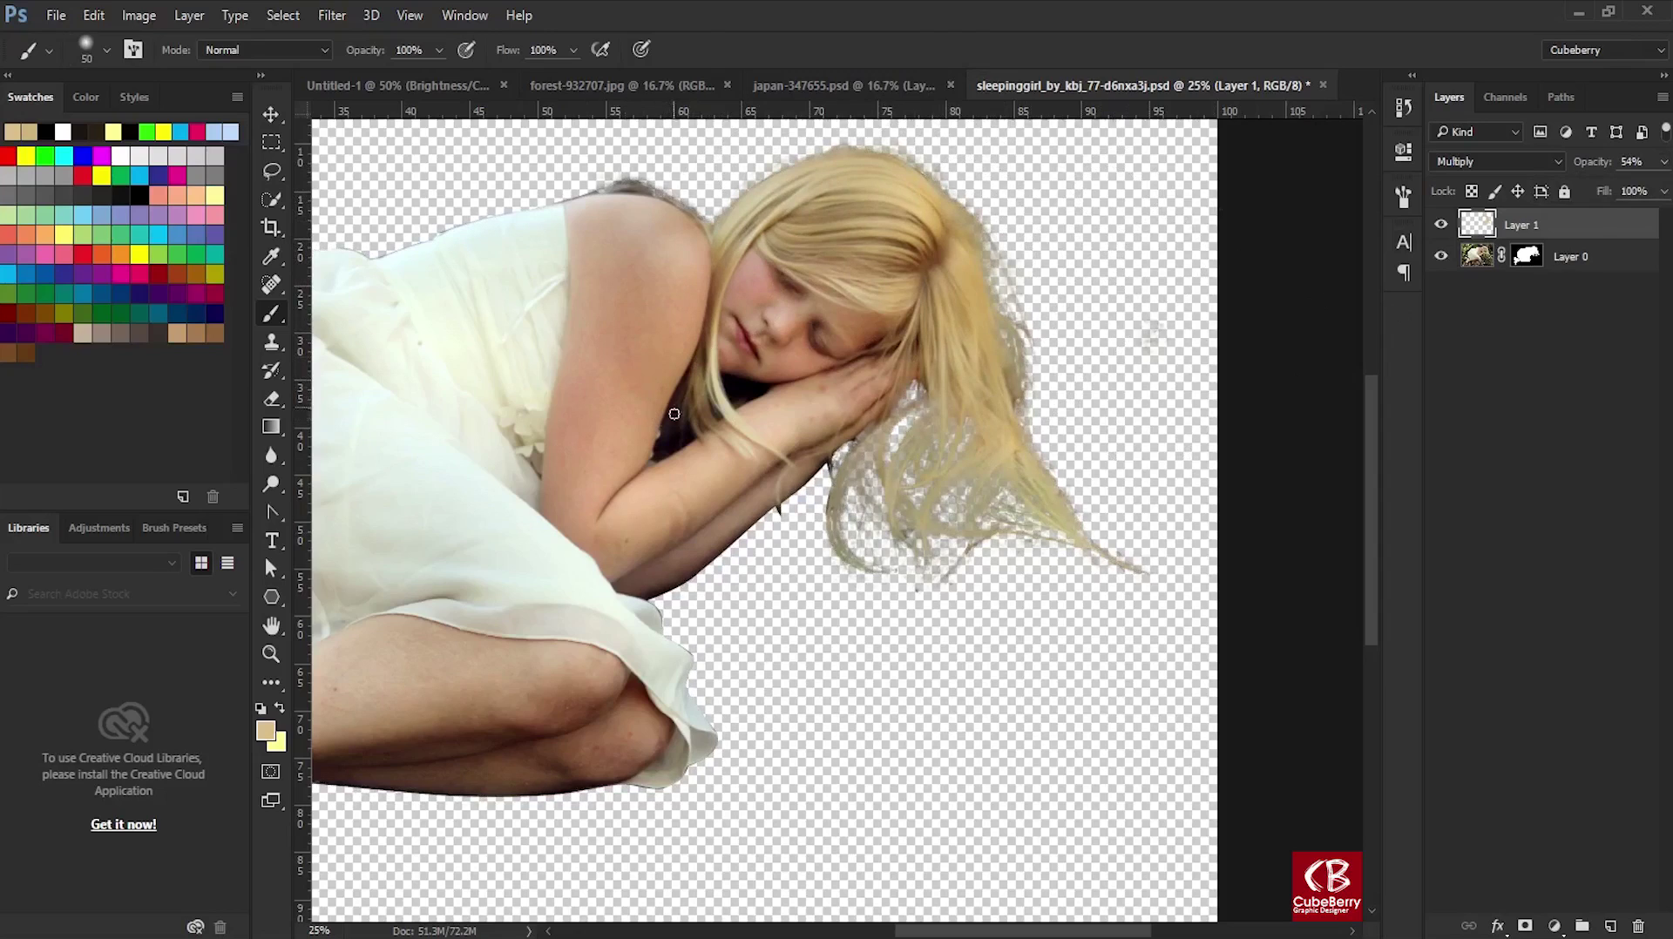
# Merge the beige tint down into the girl layer, keeping her mask.
pyautogui.press('v')
pyautogui.scroll(1, 697, 392)
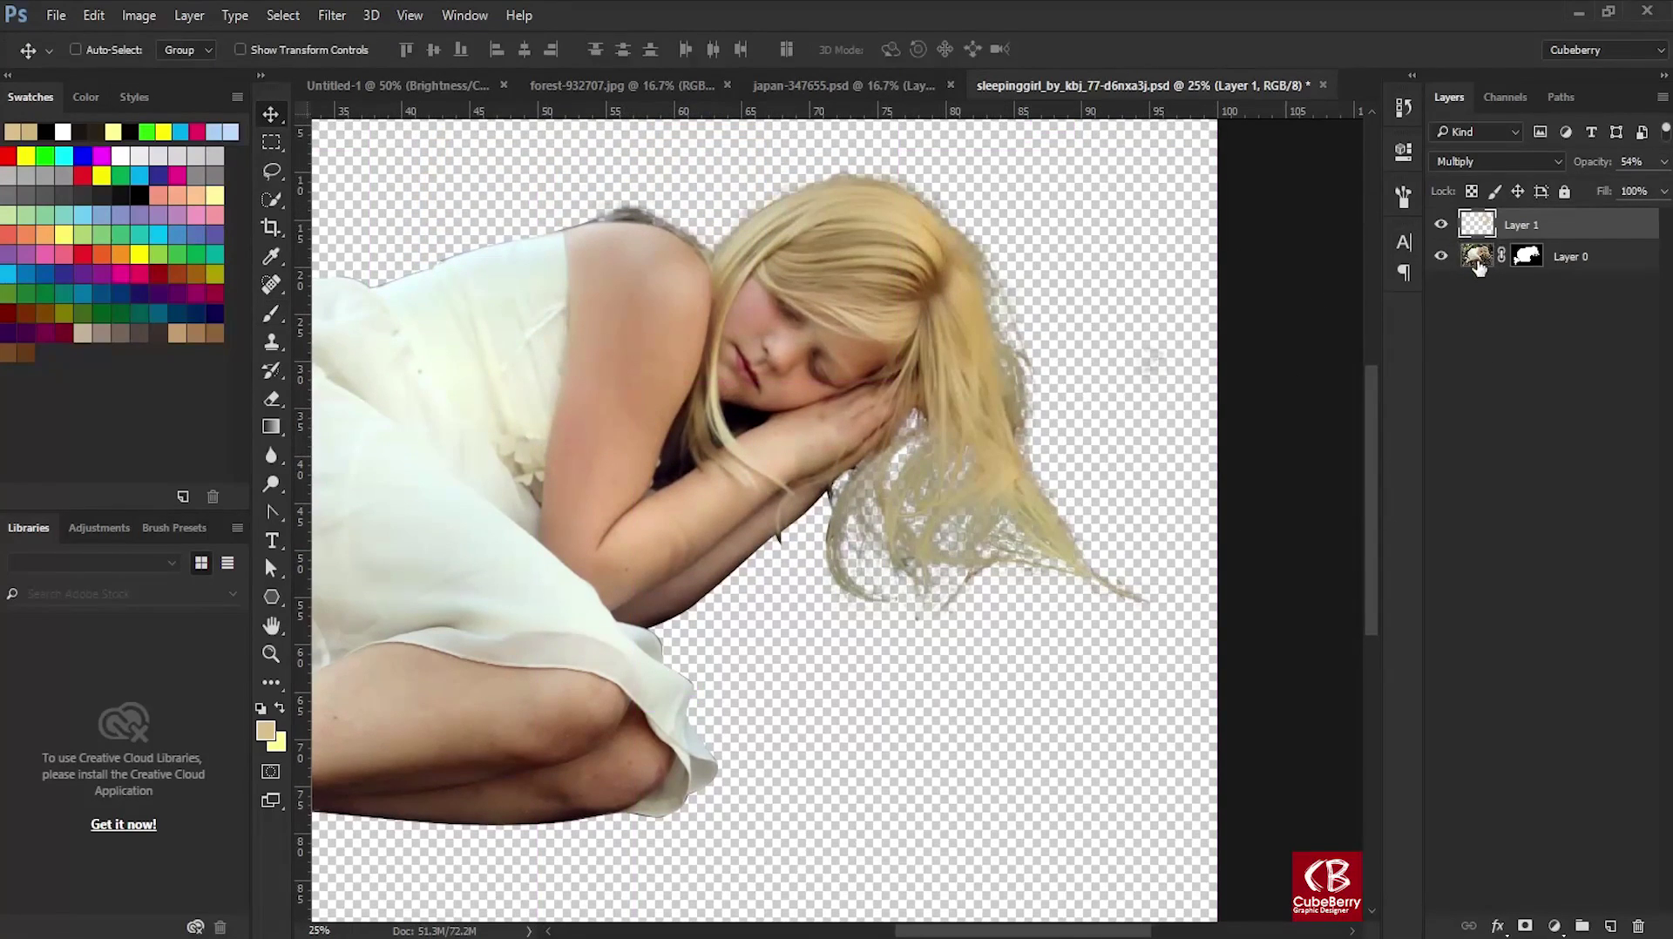
pyautogui.hotkey('ctrl', 'e')
pyautogui.press('Return')
pyautogui.hotkey('ctrl', 'z')
pyautogui.hotkey('ctrl', 'e')
pyautogui.click(889, 387)
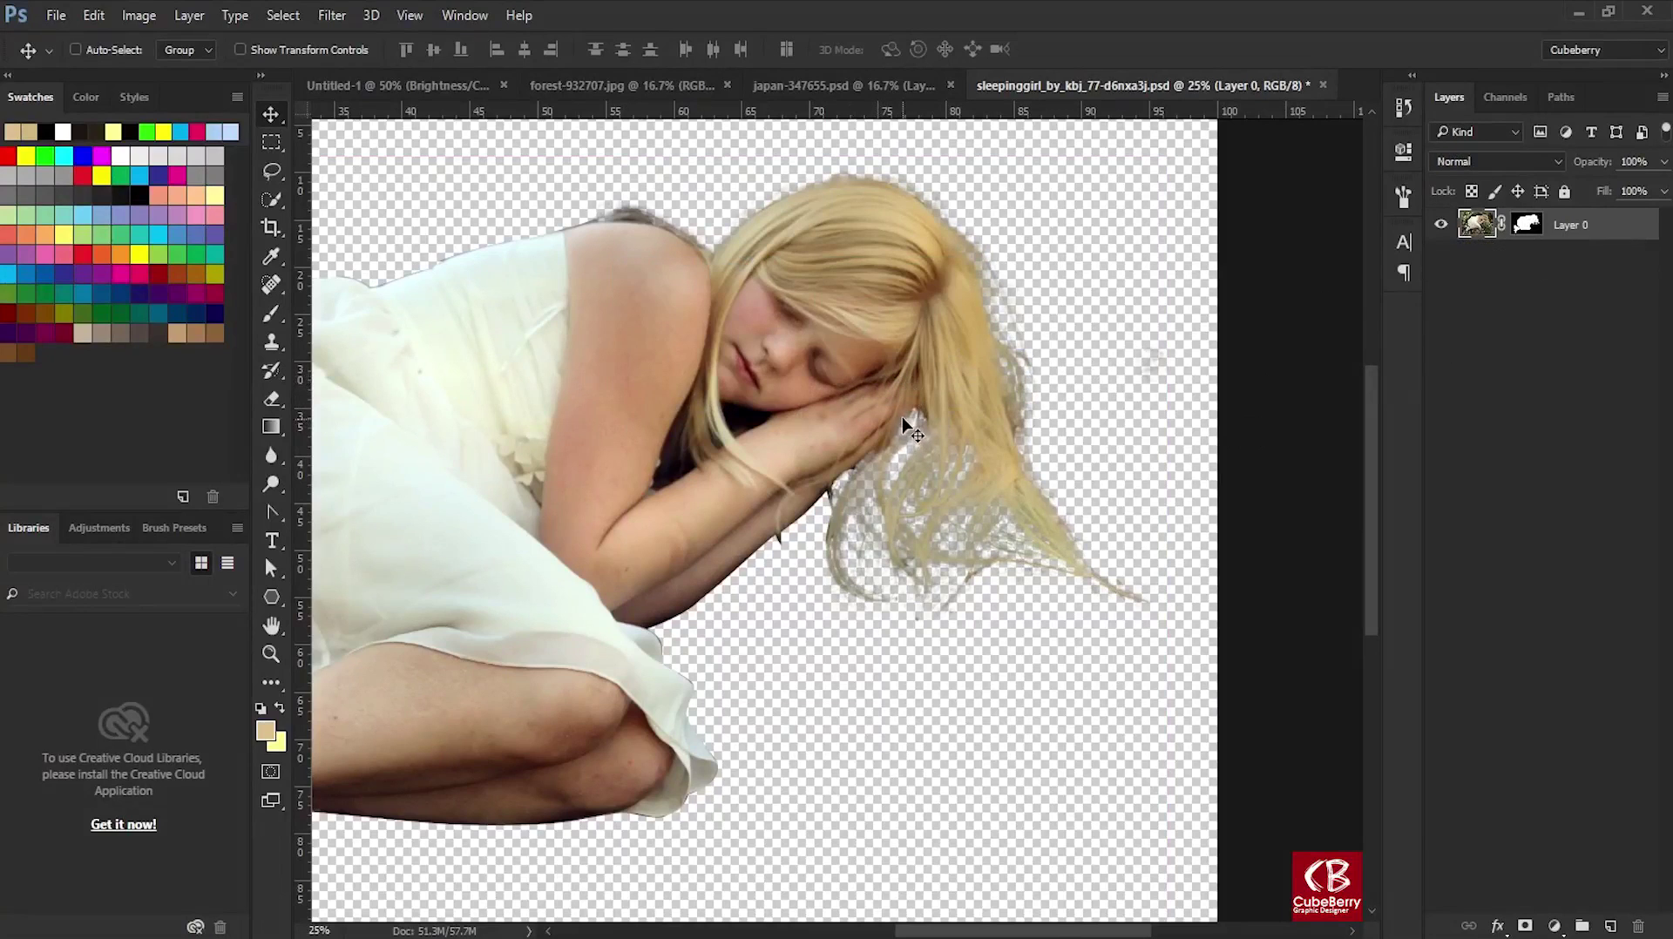
# Copy the girl into the forest composite, scale her down and flip her horizontally.
pyautogui.moveTo(562, 432); pyautogui.dragTo(819, 719)
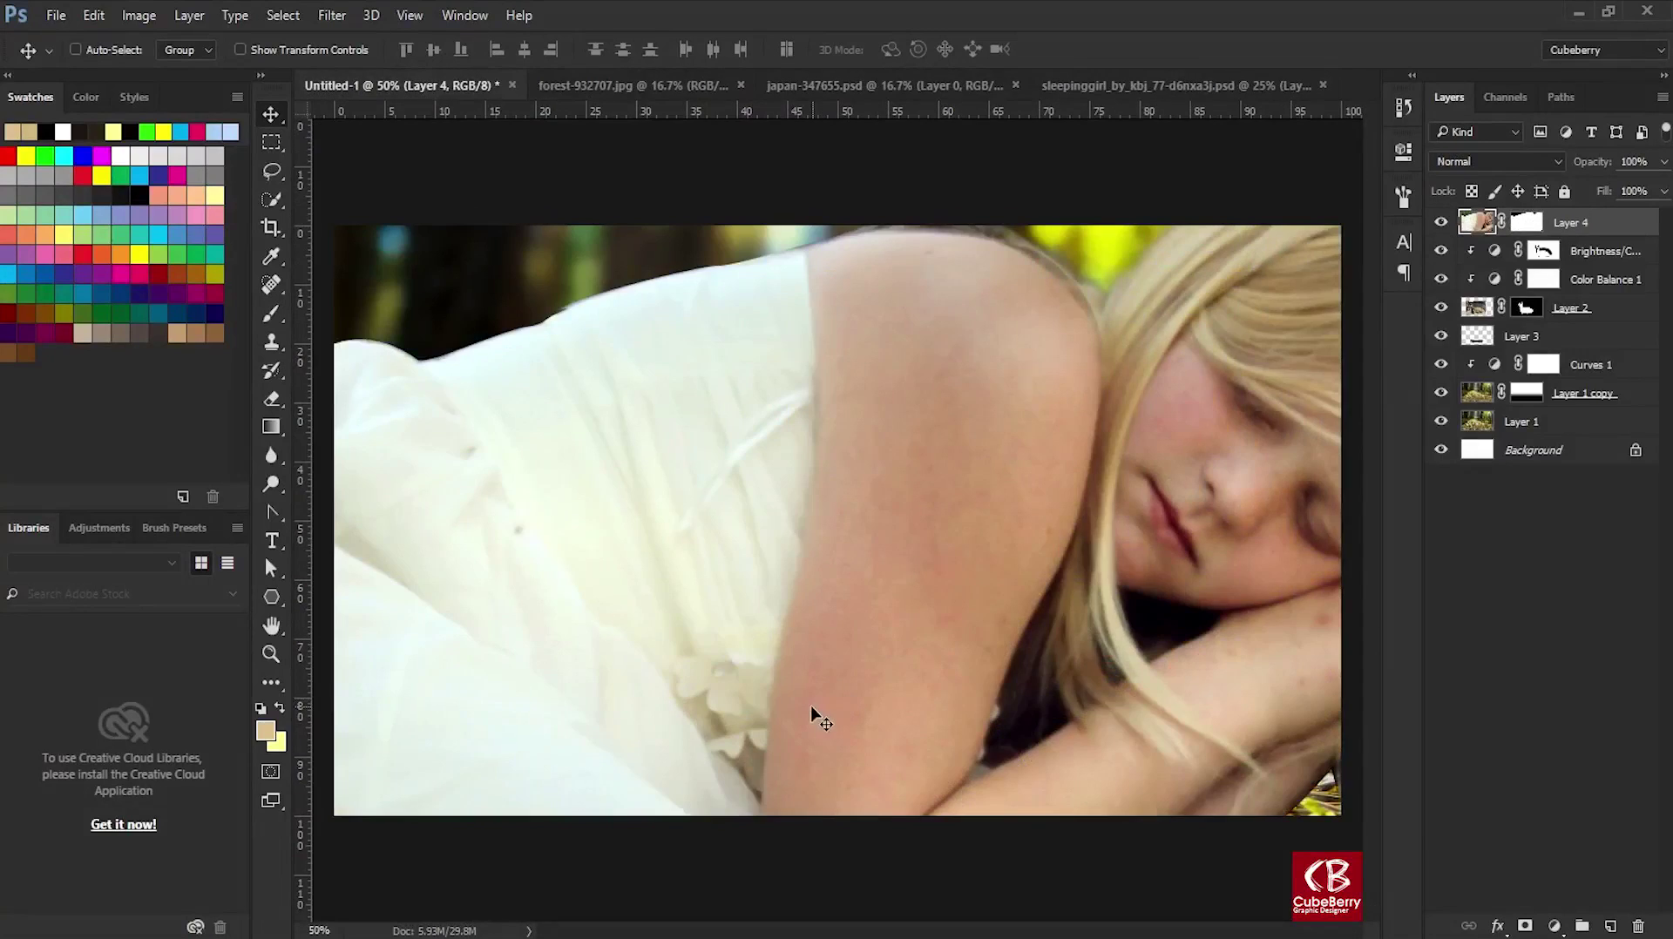
pyautogui.hotkey('ctrl', '-')
pyautogui.hotkey('ctrl', '-')
pyautogui.hotkey('ctrl', '-')
pyautogui.hotkey('ctrl', '-')
pyautogui.hotkey('ctrl', 't')
pyautogui.moveTo(1158, 374); pyautogui.dragTo(620, 748)
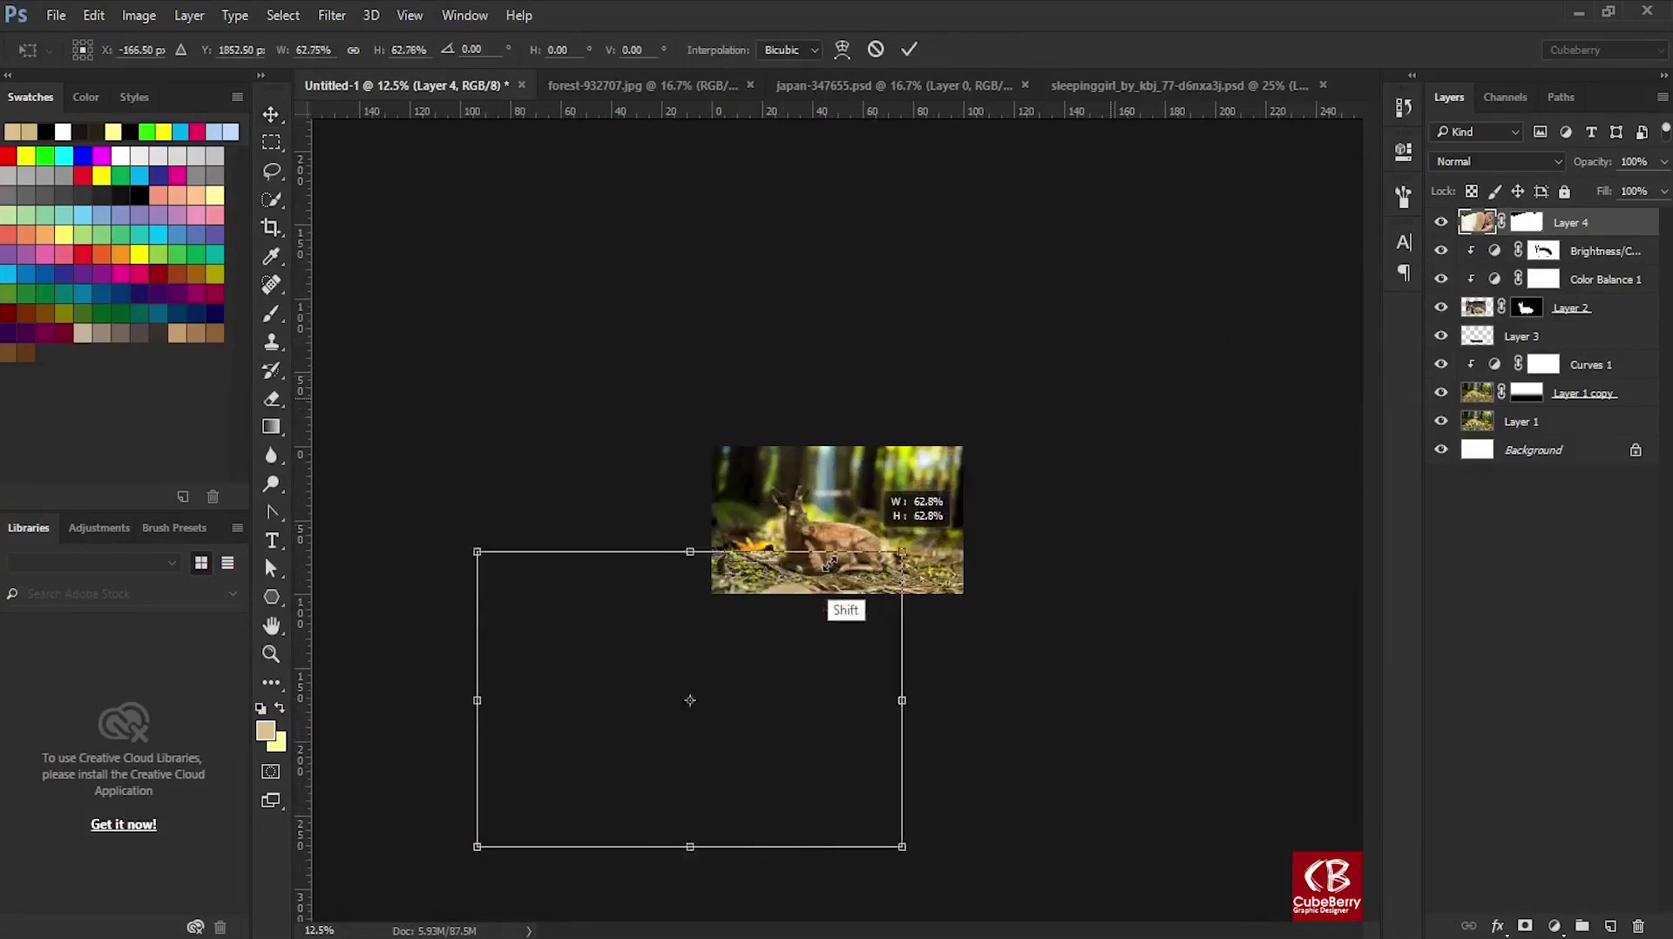
pyautogui.moveTo(586, 806); pyautogui.dragTo(875, 561)
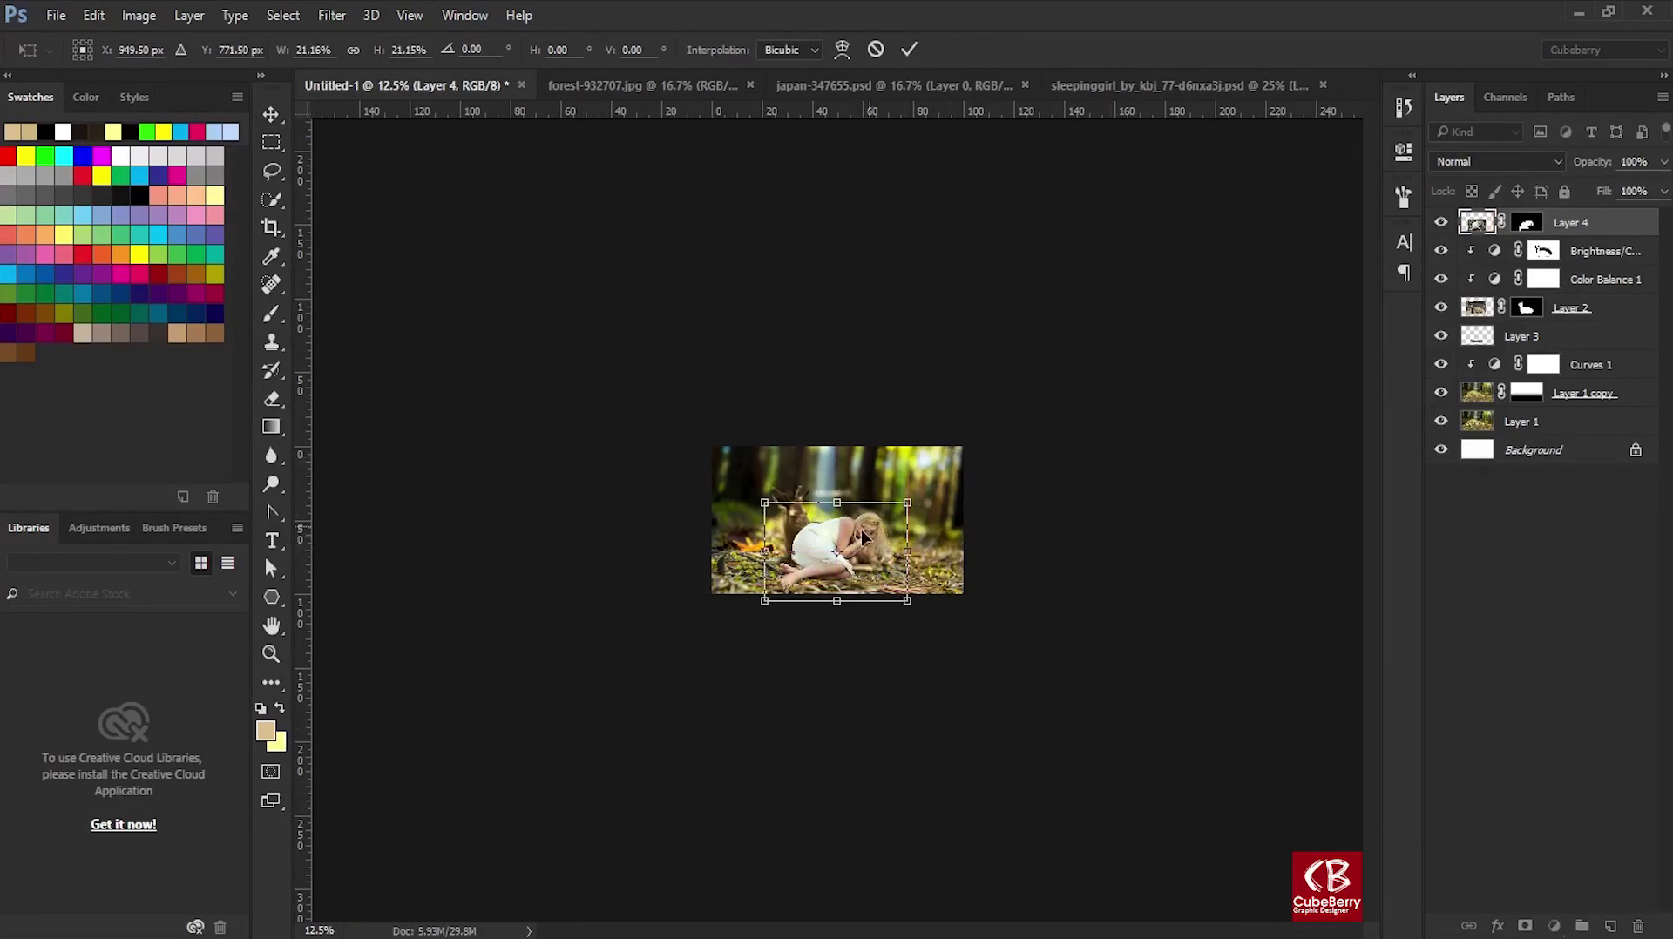
pyautogui.rightClick(862, 538)
pyautogui.click(904, 860)
# Fine-tune the girl to about 16% size and position her against the deer.
pyautogui.moveTo(816, 694); pyautogui.dragTo(929, 577)
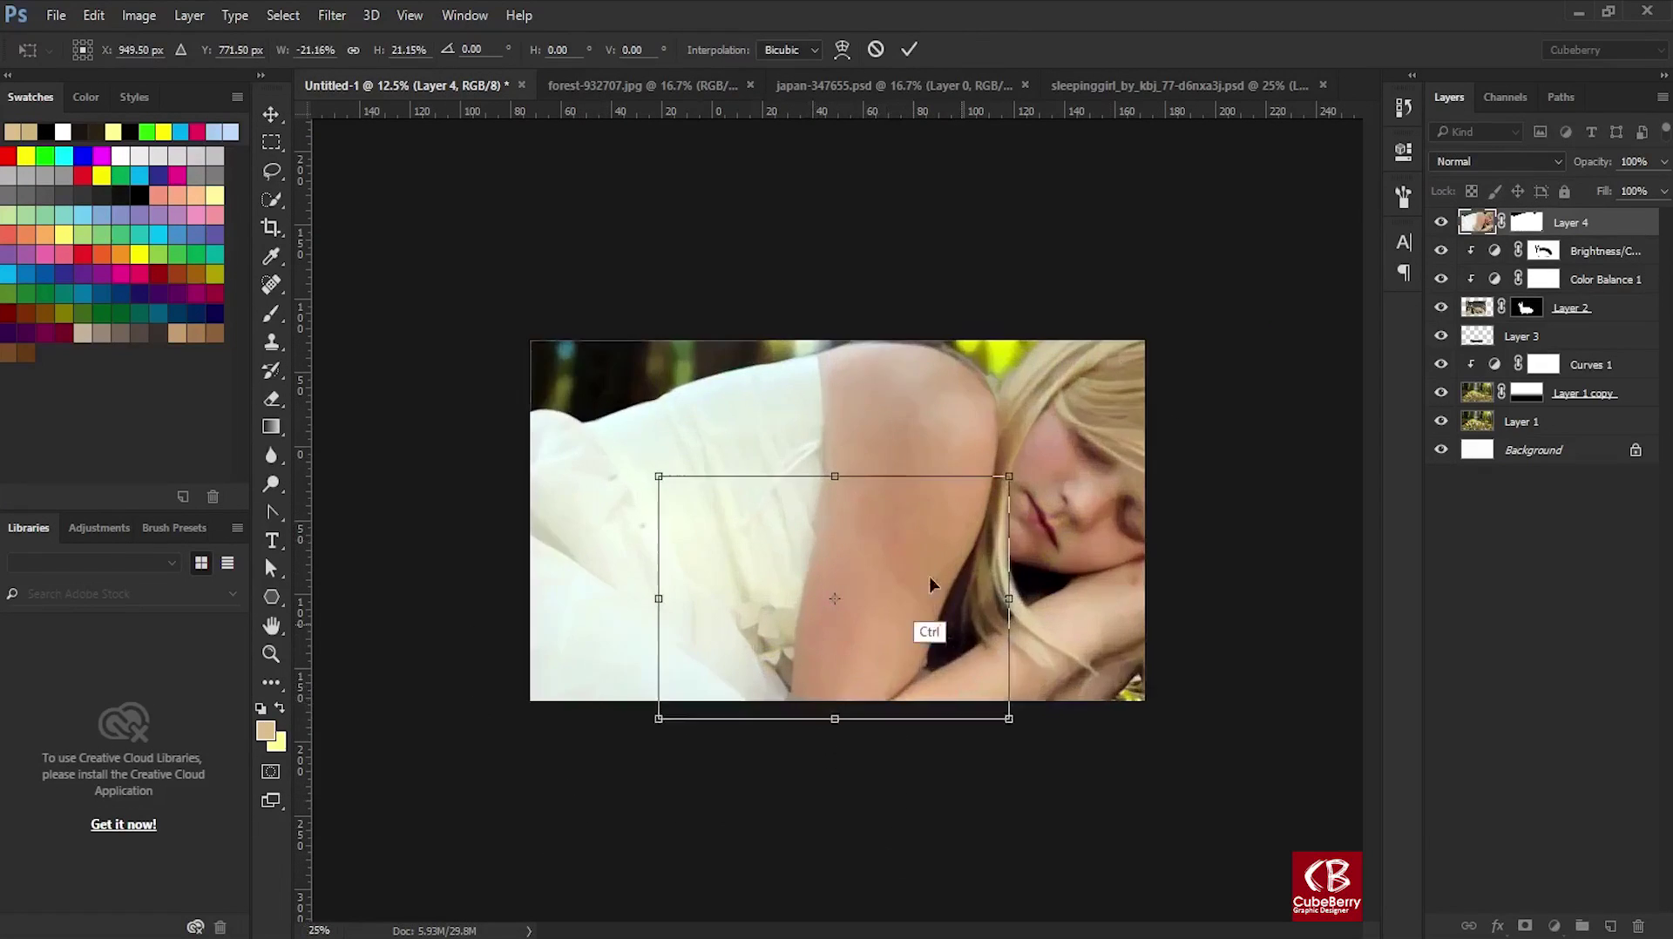
pyautogui.moveTo(913, 644); pyautogui.dragTo(1029, 645)
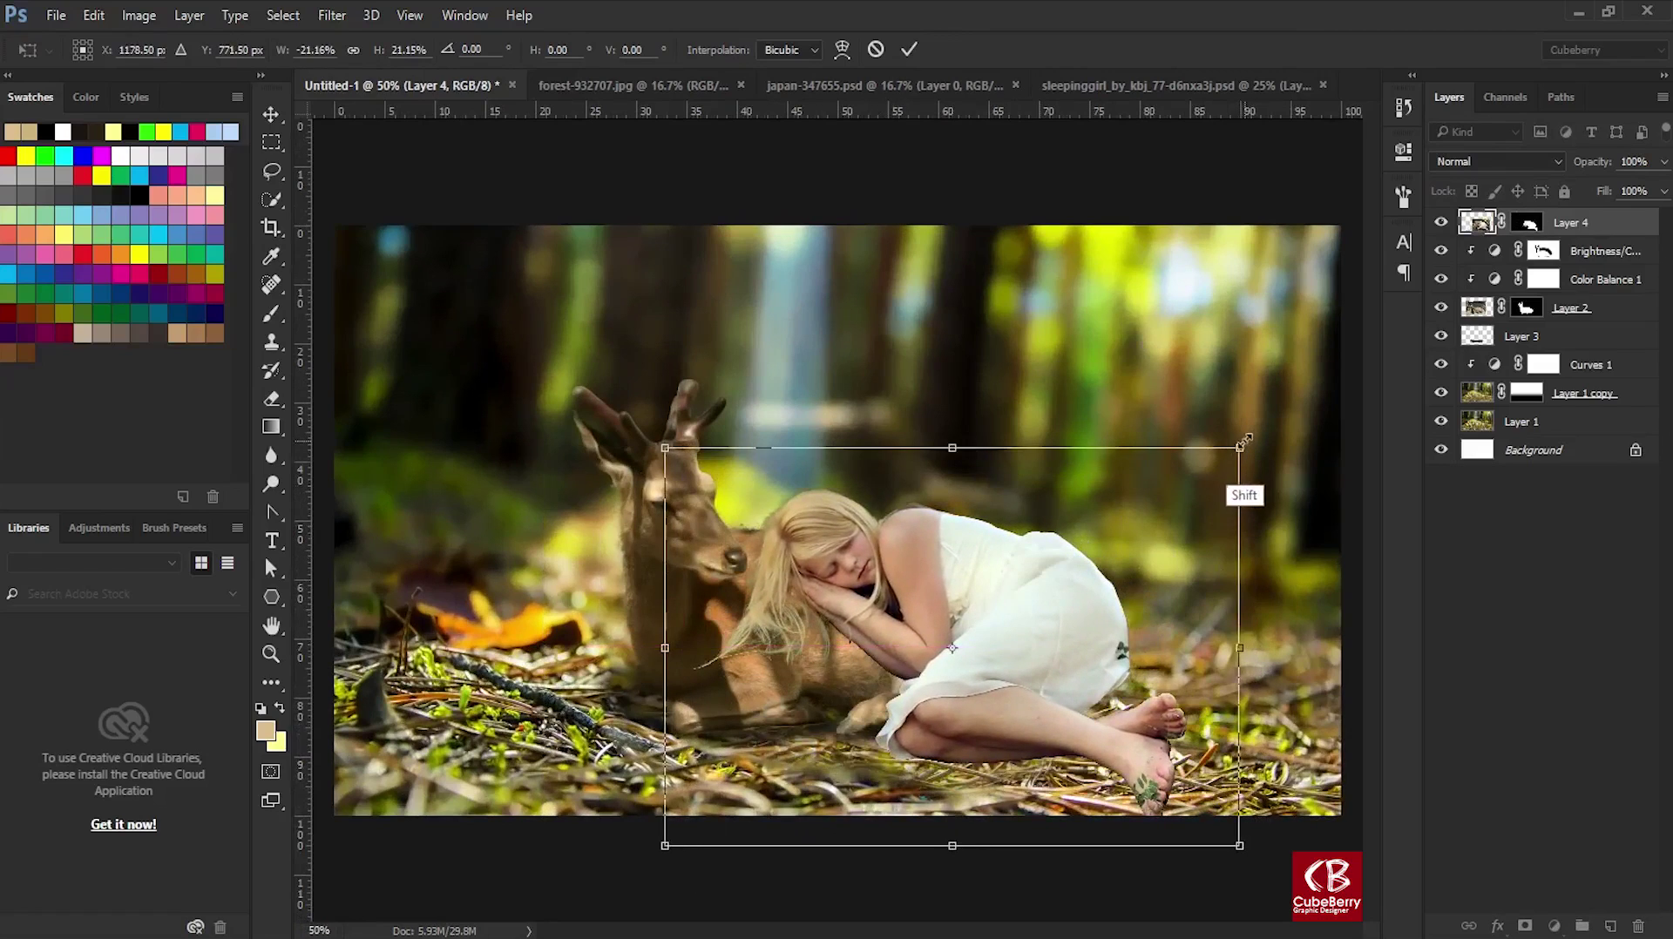
pyautogui.moveTo(1244, 440)
pyautogui.mouseDown()
pyautogui.moveTo(1178, 466)
pyautogui.moveTo(932, 643)
pyautogui.mouseUp()
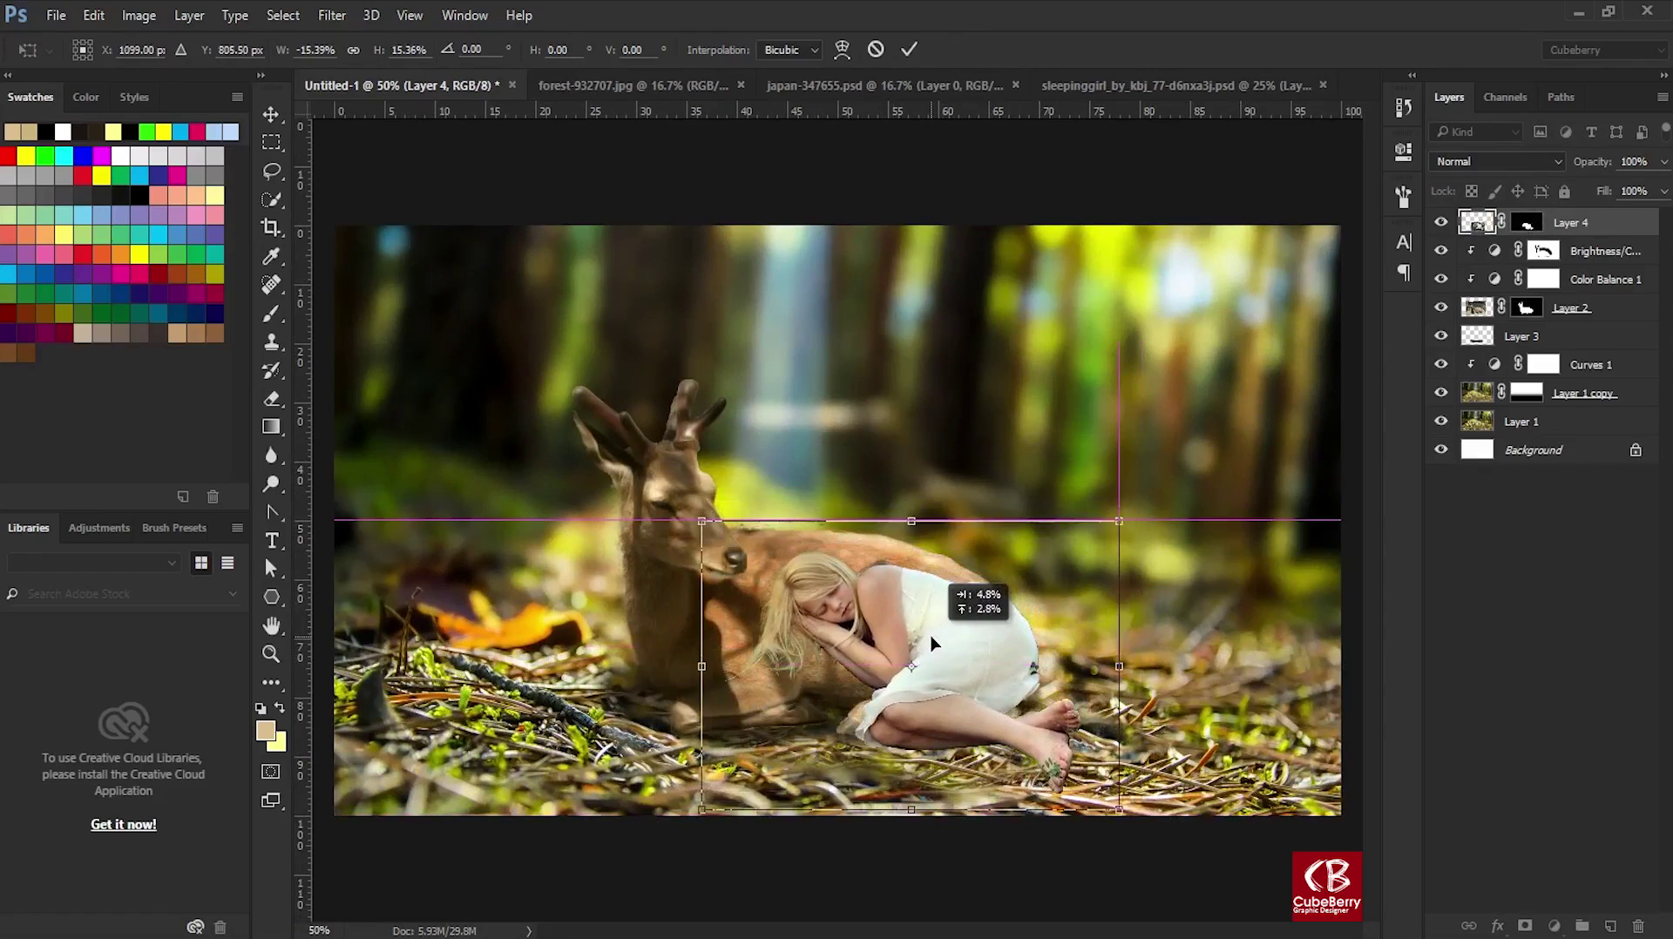
pyautogui.moveTo(1118, 520); pyautogui.dragTo(1268, 427)
pyautogui.moveTo(967, 558); pyautogui.dragTo(949, 597)
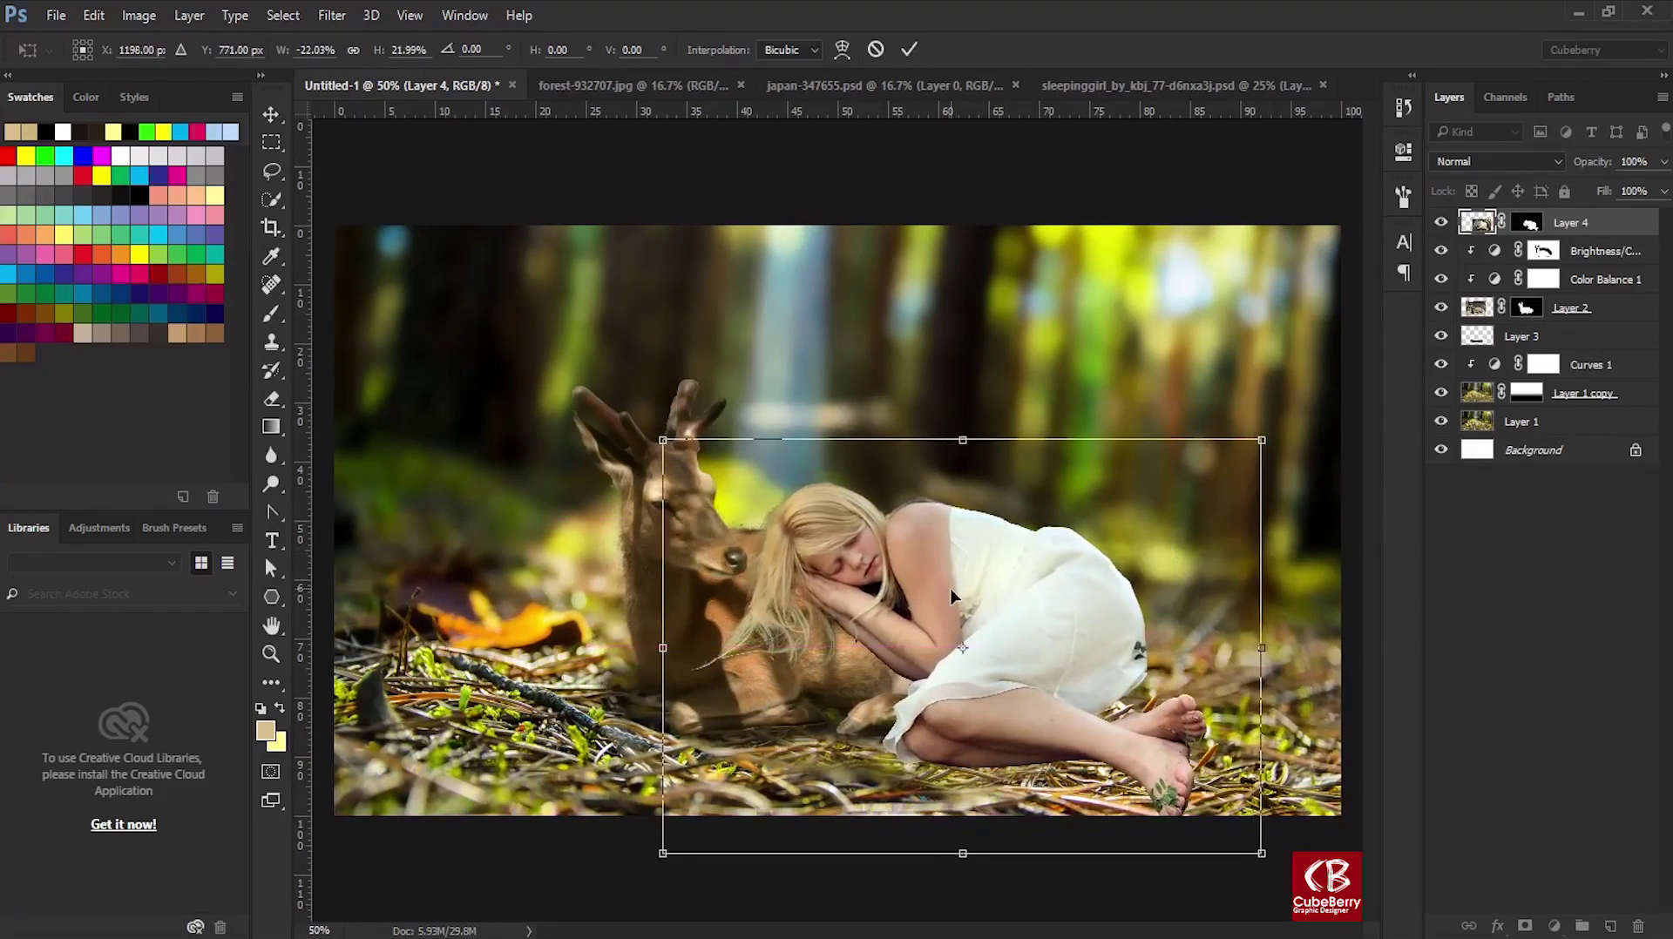
pyautogui.moveTo(1267, 441); pyautogui.dragTo(1102, 541)
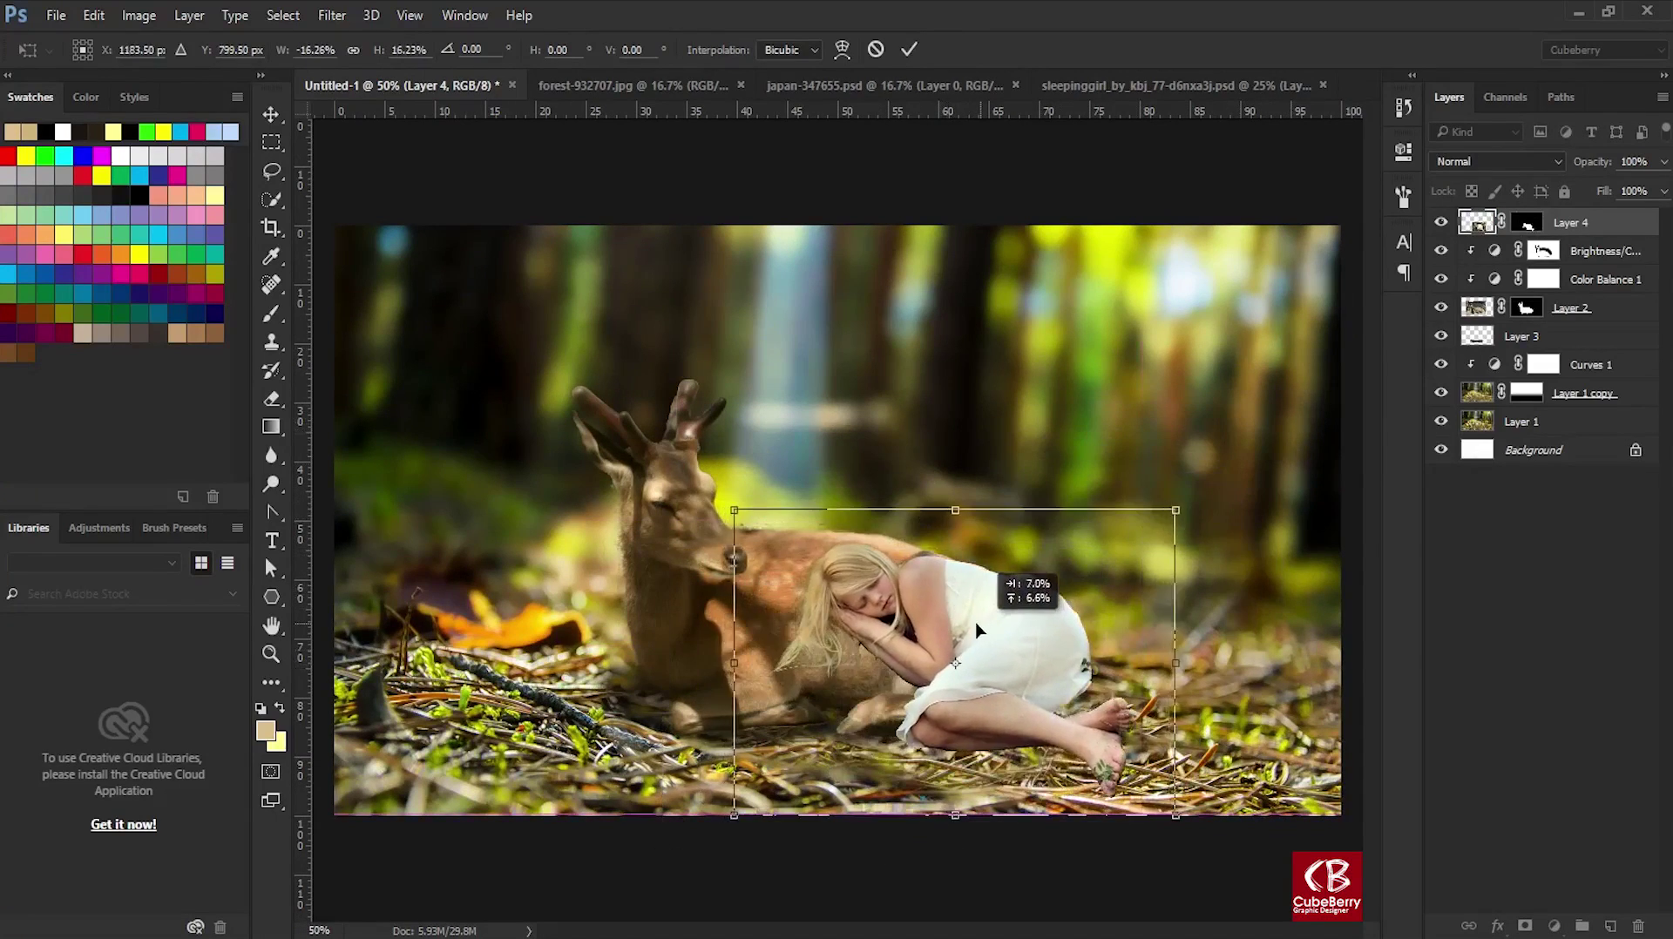
pyautogui.moveTo(913, 673)
pyautogui.mouseDown()
pyautogui.moveTo(961, 627)
pyautogui.moveTo(898, 607)
pyautogui.mouseUp()
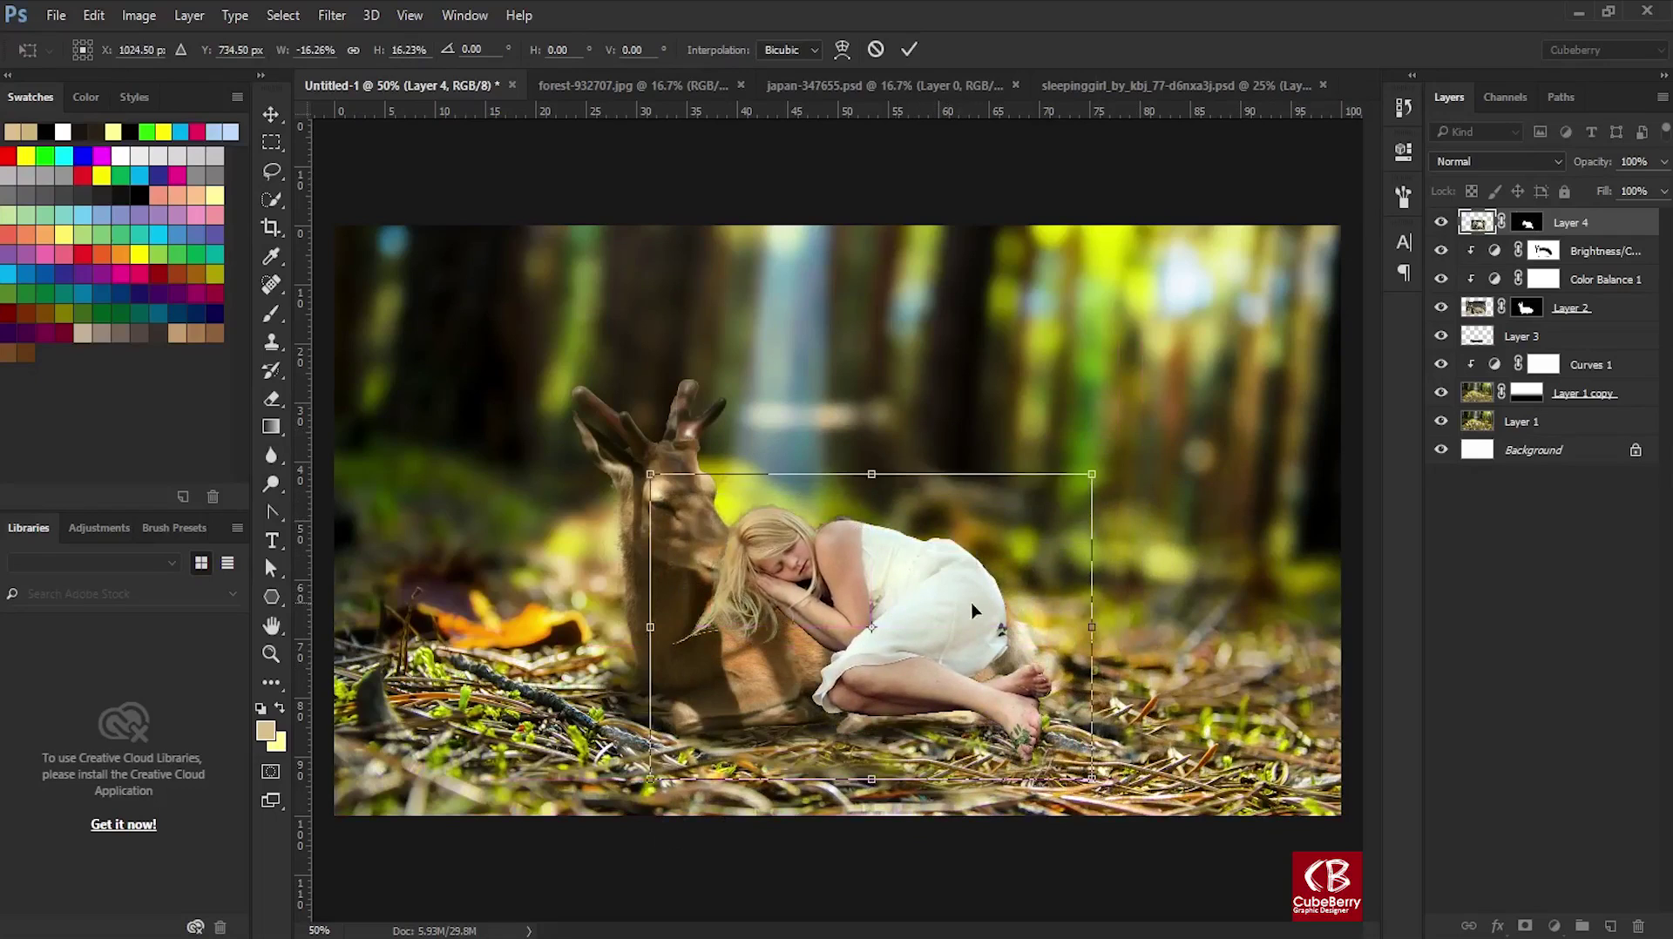
pyautogui.moveTo(1088, 778); pyautogui.dragTo(1178, 839)
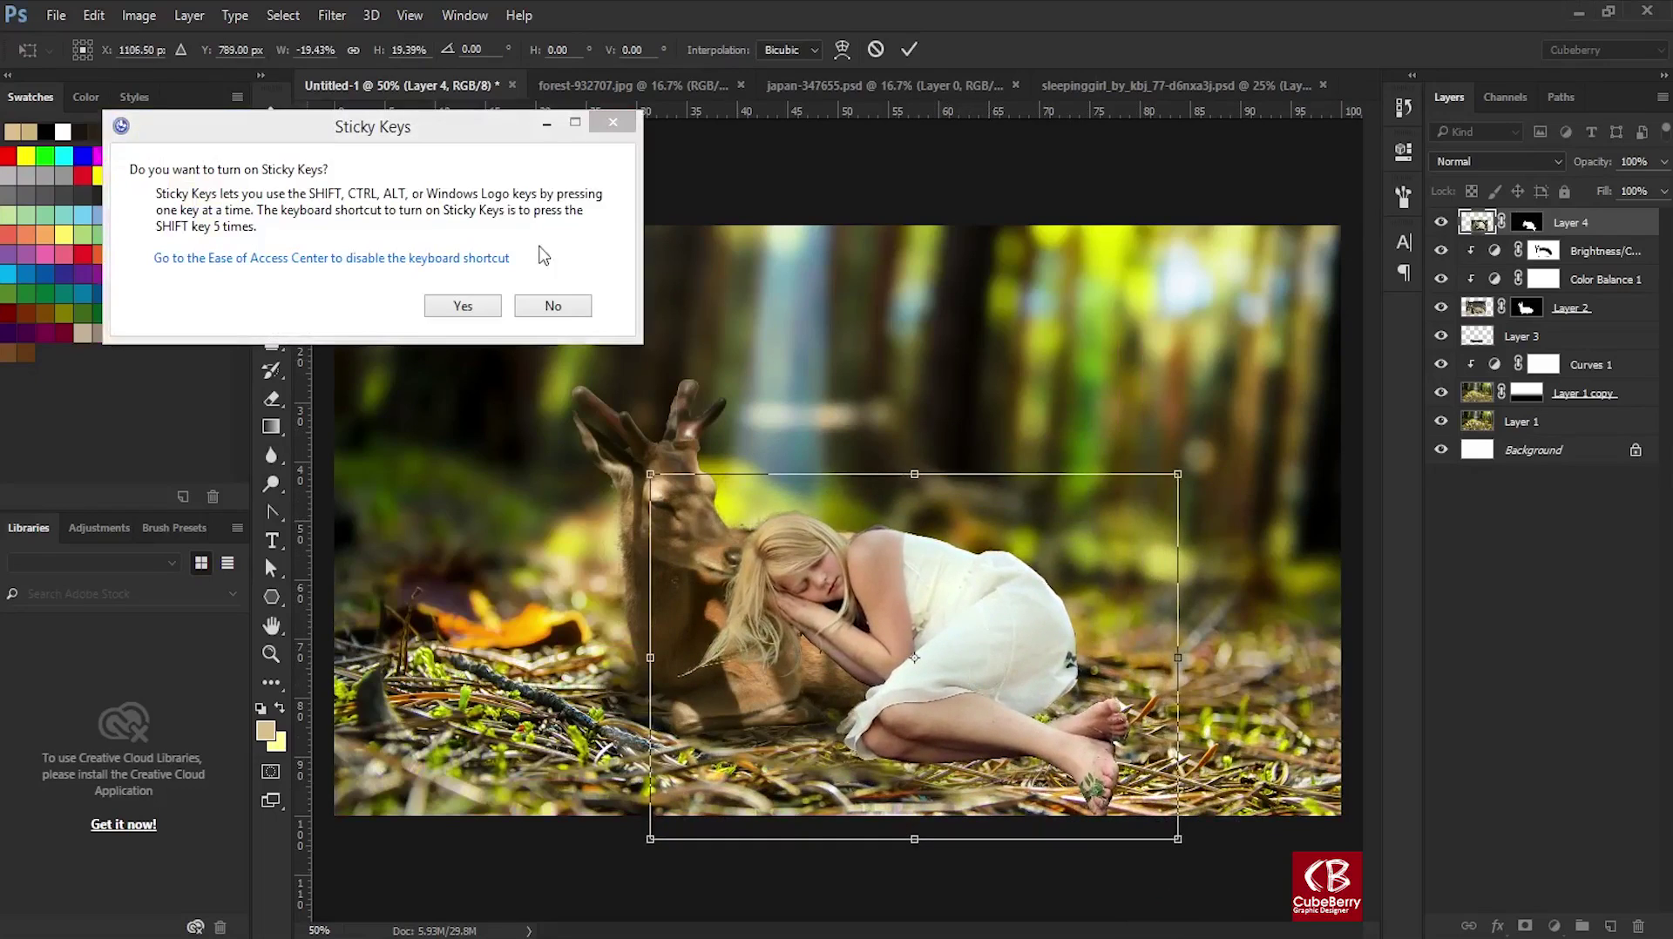
pyautogui.click(553, 305)
pyautogui.moveTo(961, 671); pyautogui.dragTo(989, 662)
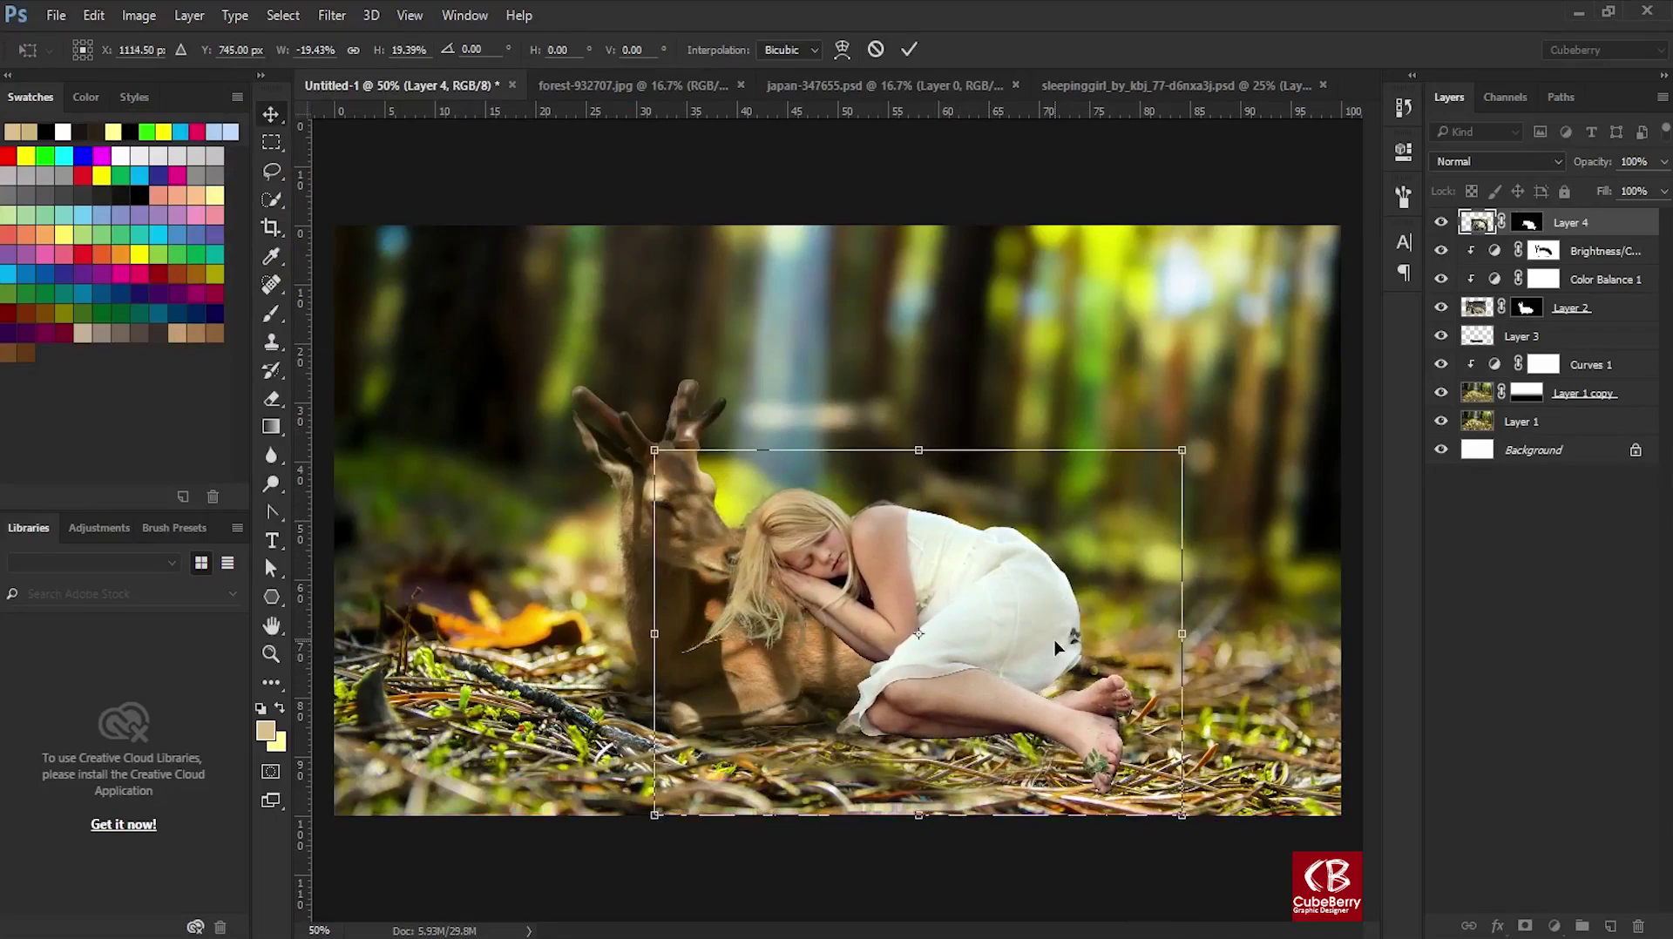
pyautogui.press('Return')
pyautogui.keyDown('shift'); pyautogui.click(1521, 336); pyautogui.keyUp('shift')
# Enlarge the selected layers together to about 118.5% and reposition them.
pyautogui.hotkey('ctrl', 't')
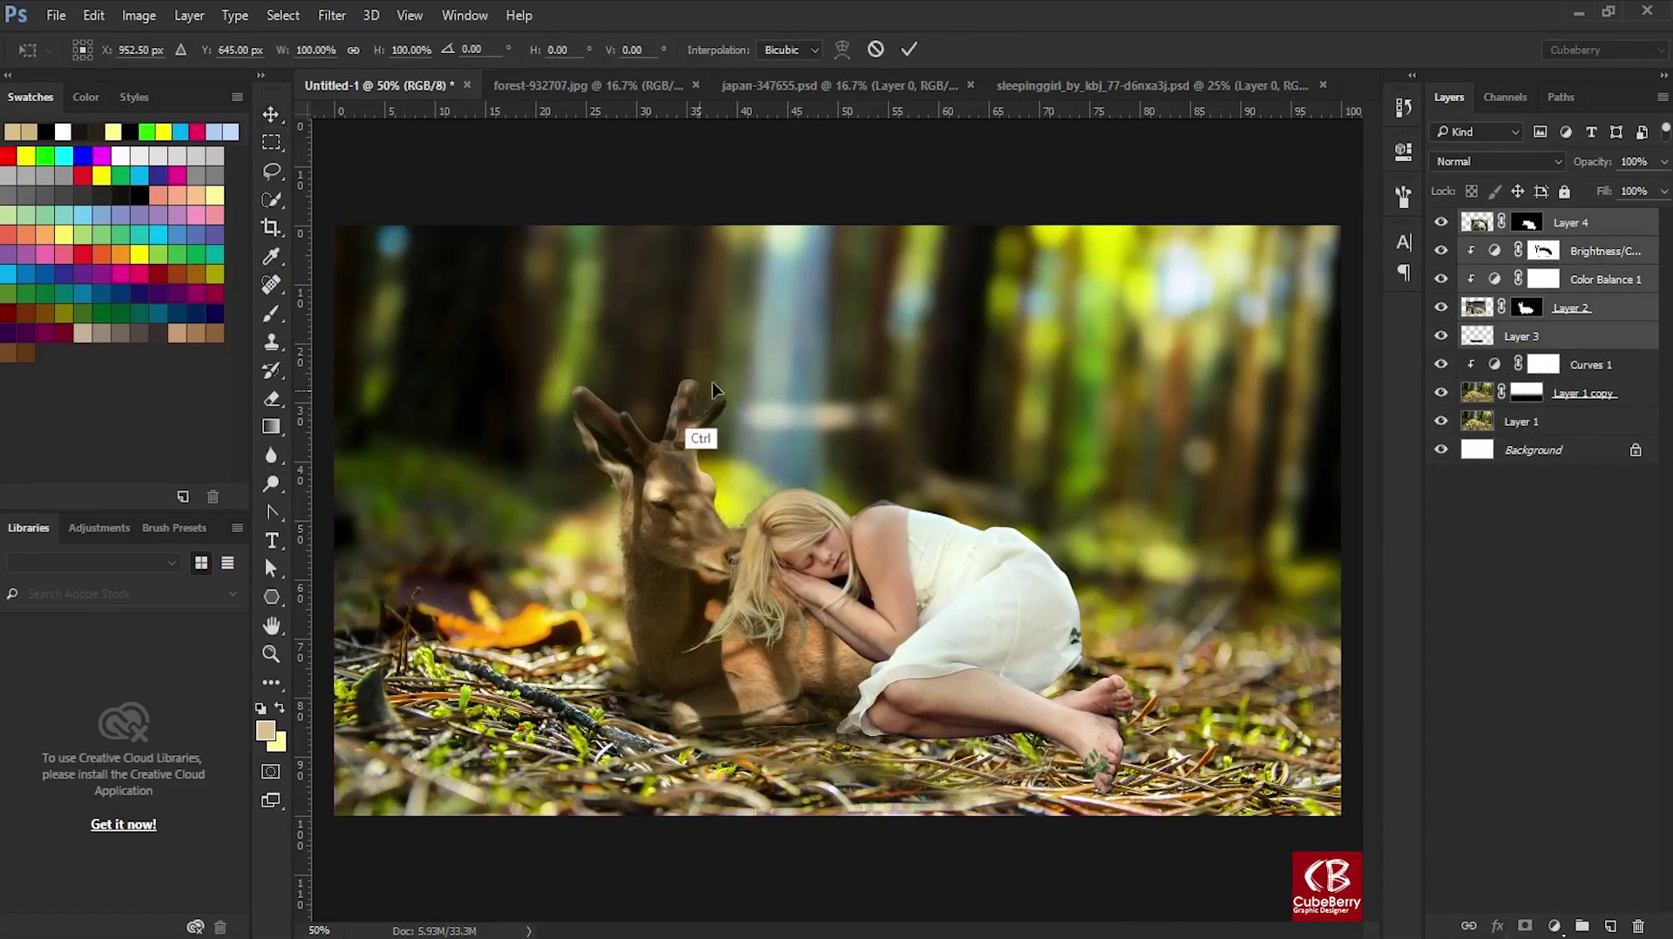
pyautogui.moveTo(1183, 336); pyautogui.dragTo(1258, 277)
pyautogui.moveTo(1019, 610); pyautogui.dragTo(942, 605)
pyautogui.moveTo(1214, 280); pyautogui.dragTo(1235, 268)
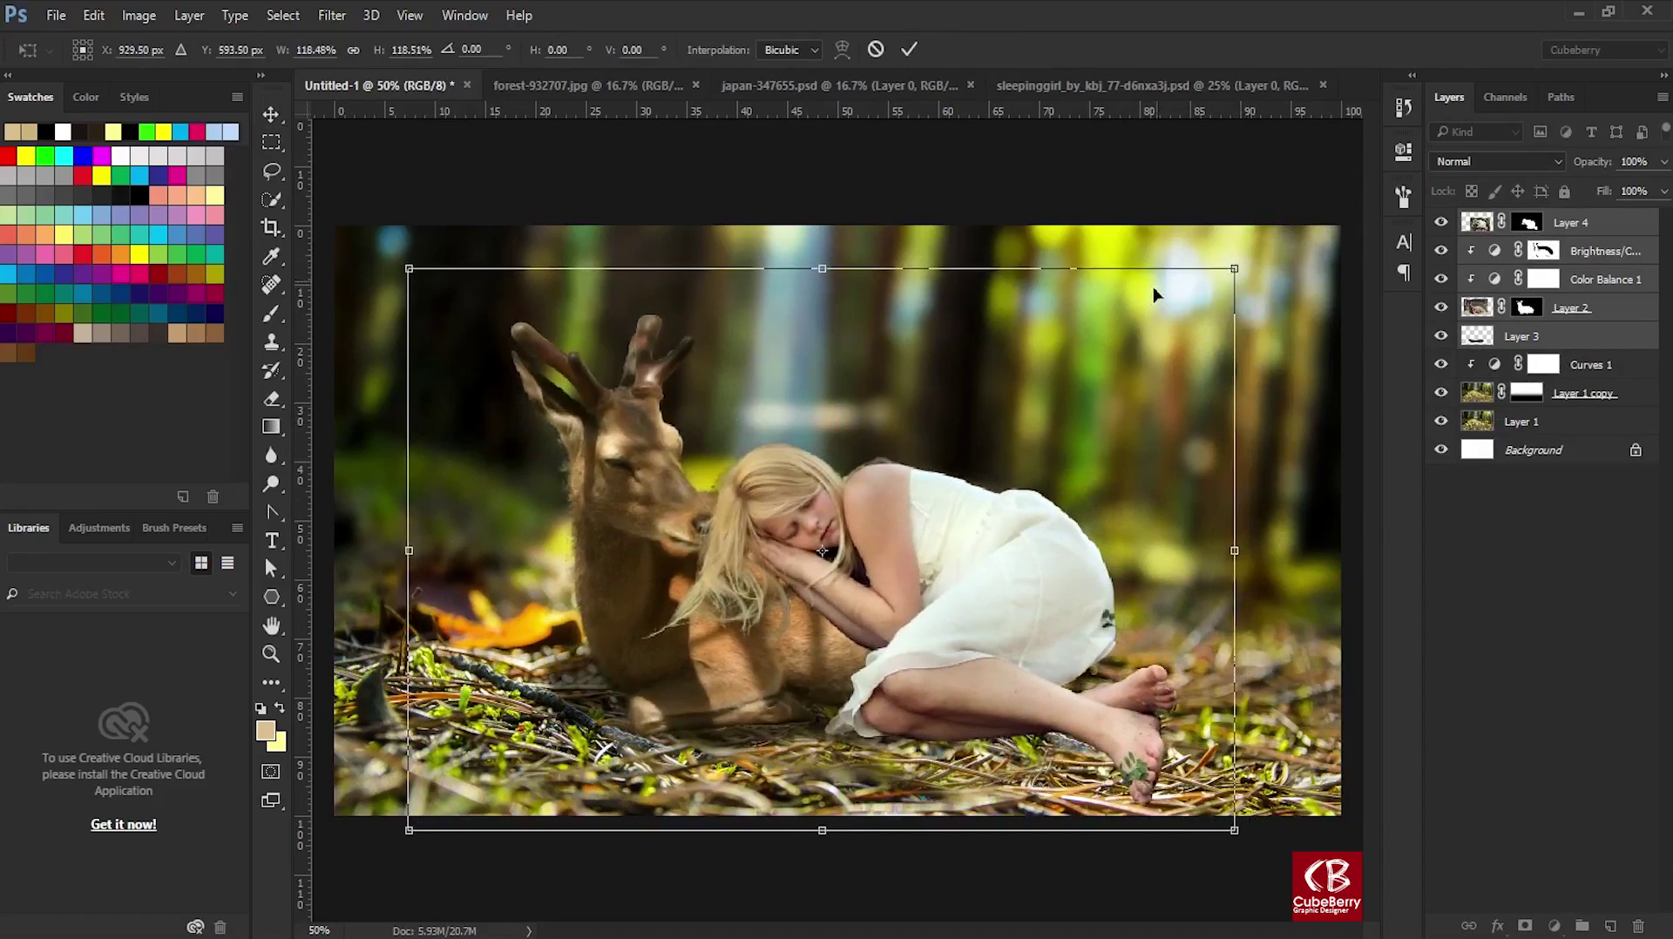
pyautogui.press('Return')
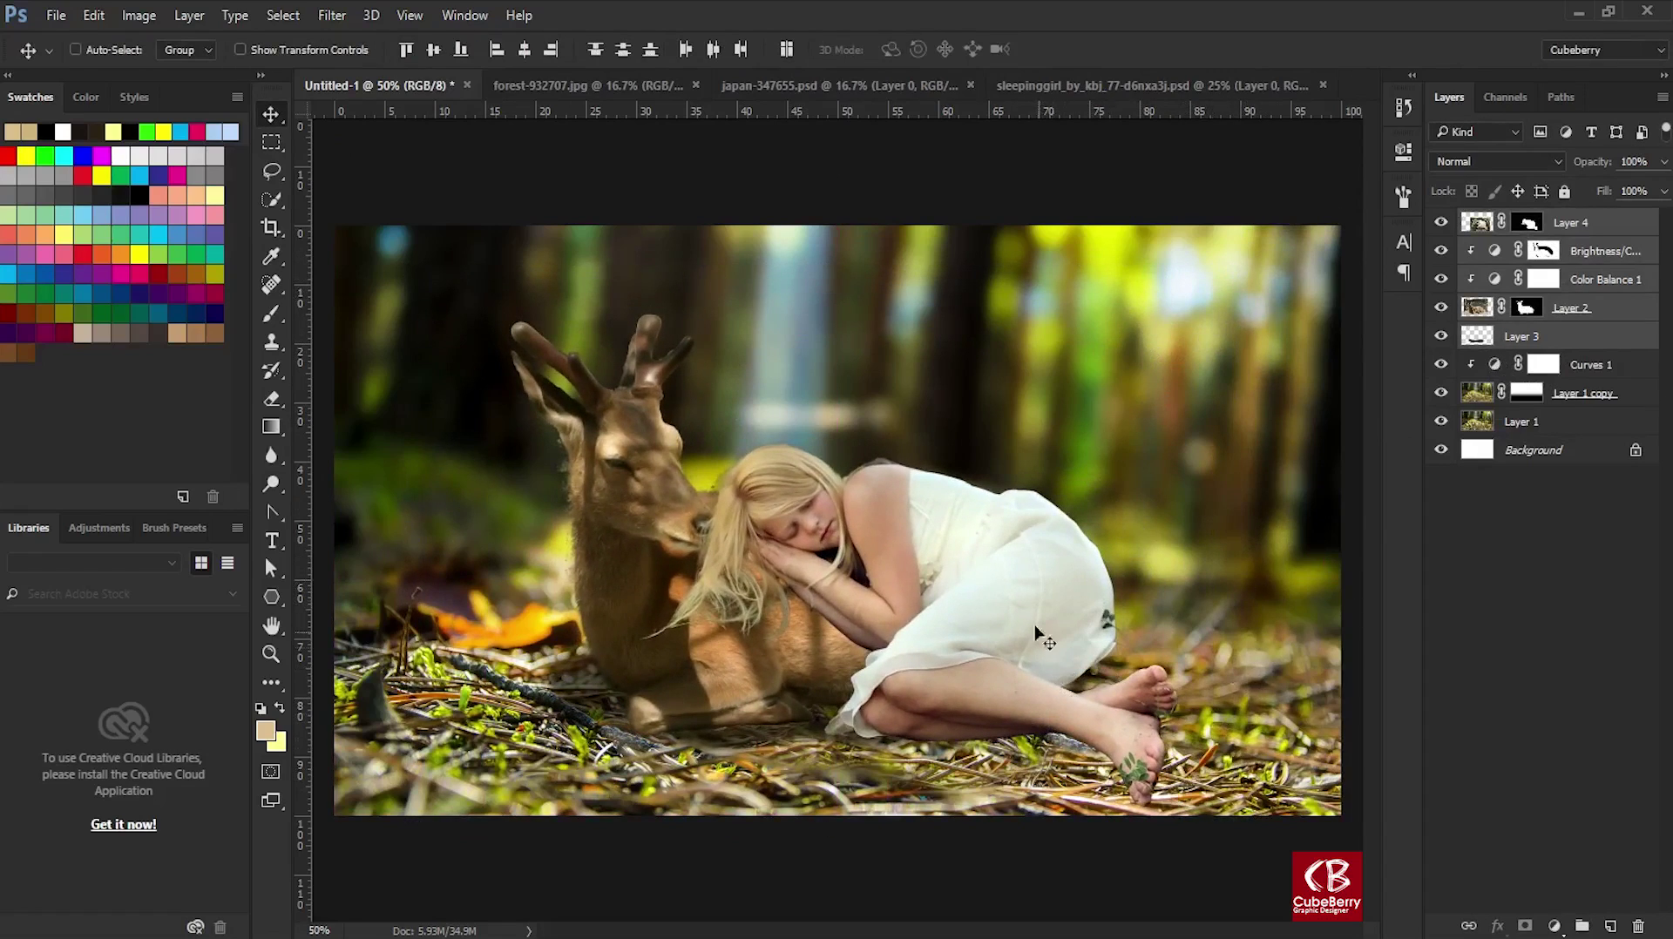
pyautogui.moveTo(1036, 633)
pyautogui.mouseDown()
pyautogui.moveTo(954, 555)
pyautogui.moveTo(971, 575)
pyautogui.mouseUp()
pyautogui.hotkey('ctrl', 'z')
# Rotate the girl about ten degrees.
pyautogui.hotkey('ctrl', 't')
pyautogui.moveTo(1260, 646); pyautogui.dragTo(1252, 720)
pyautogui.moveTo(1075, 627); pyautogui.dragTo(1046, 635)
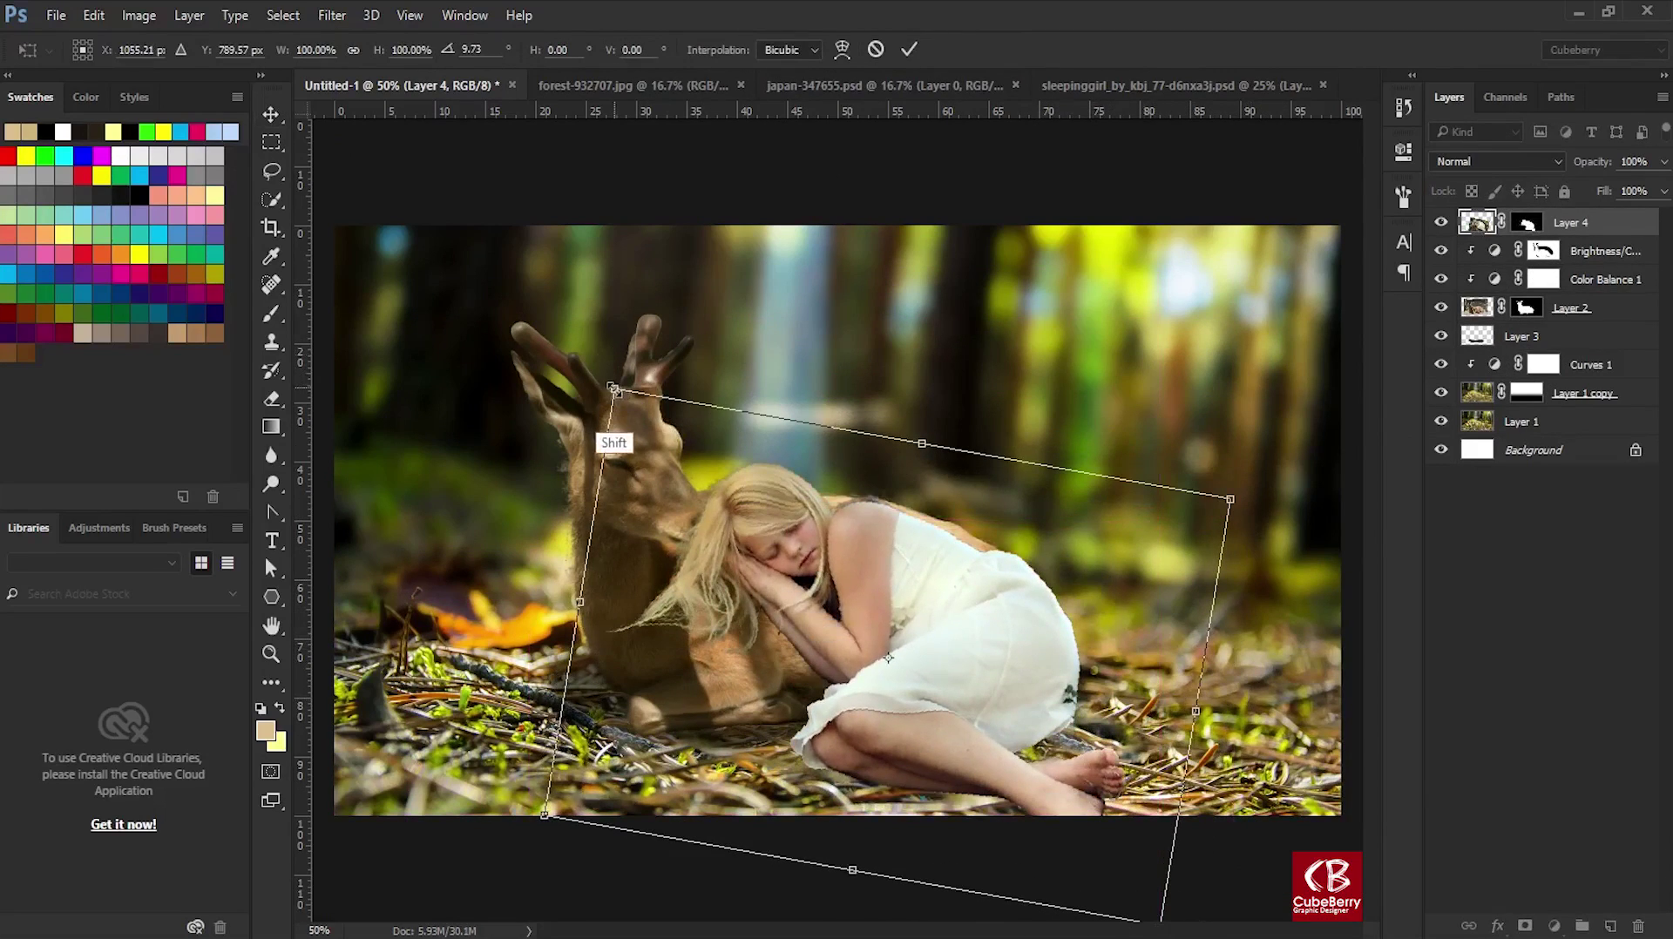
pyautogui.press('Return')
# Toggle Layer 4's mask, clear the selection, and move the girl and deer up-right.
pyautogui.click(1521, 336)
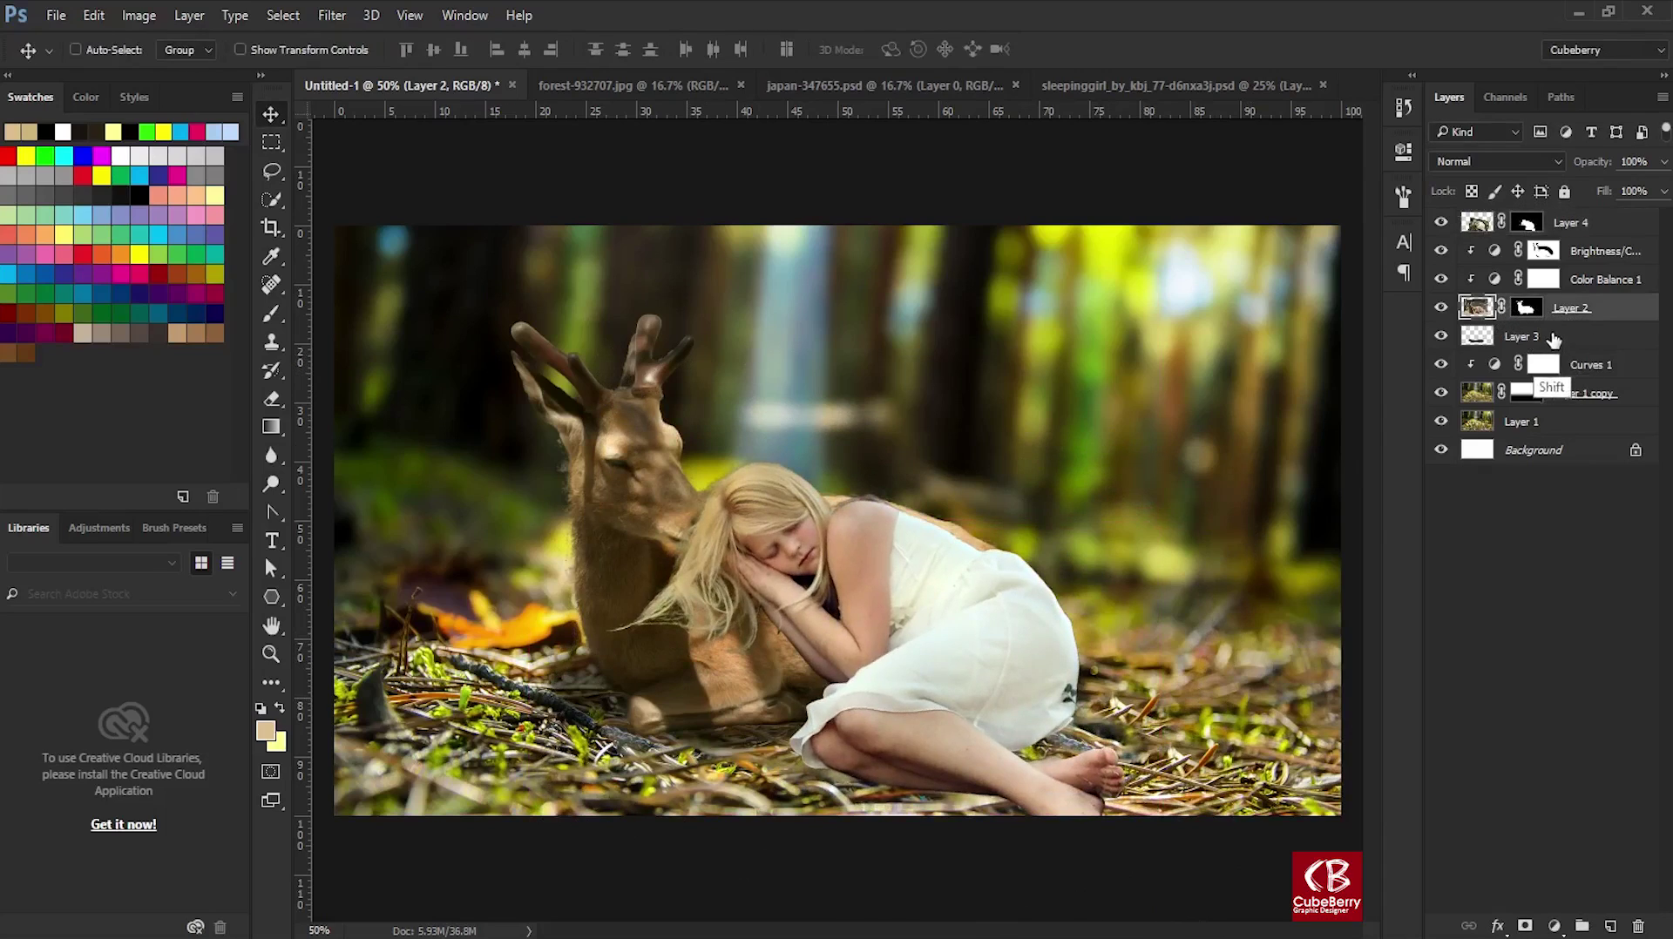
pyautogui.keyDown('shift'); pyautogui.click(1526, 222); pyautogui.keyUp('shift')
pyautogui.keyDown('shift'); pyautogui.click(1526, 223); pyautogui.keyUp('shift')
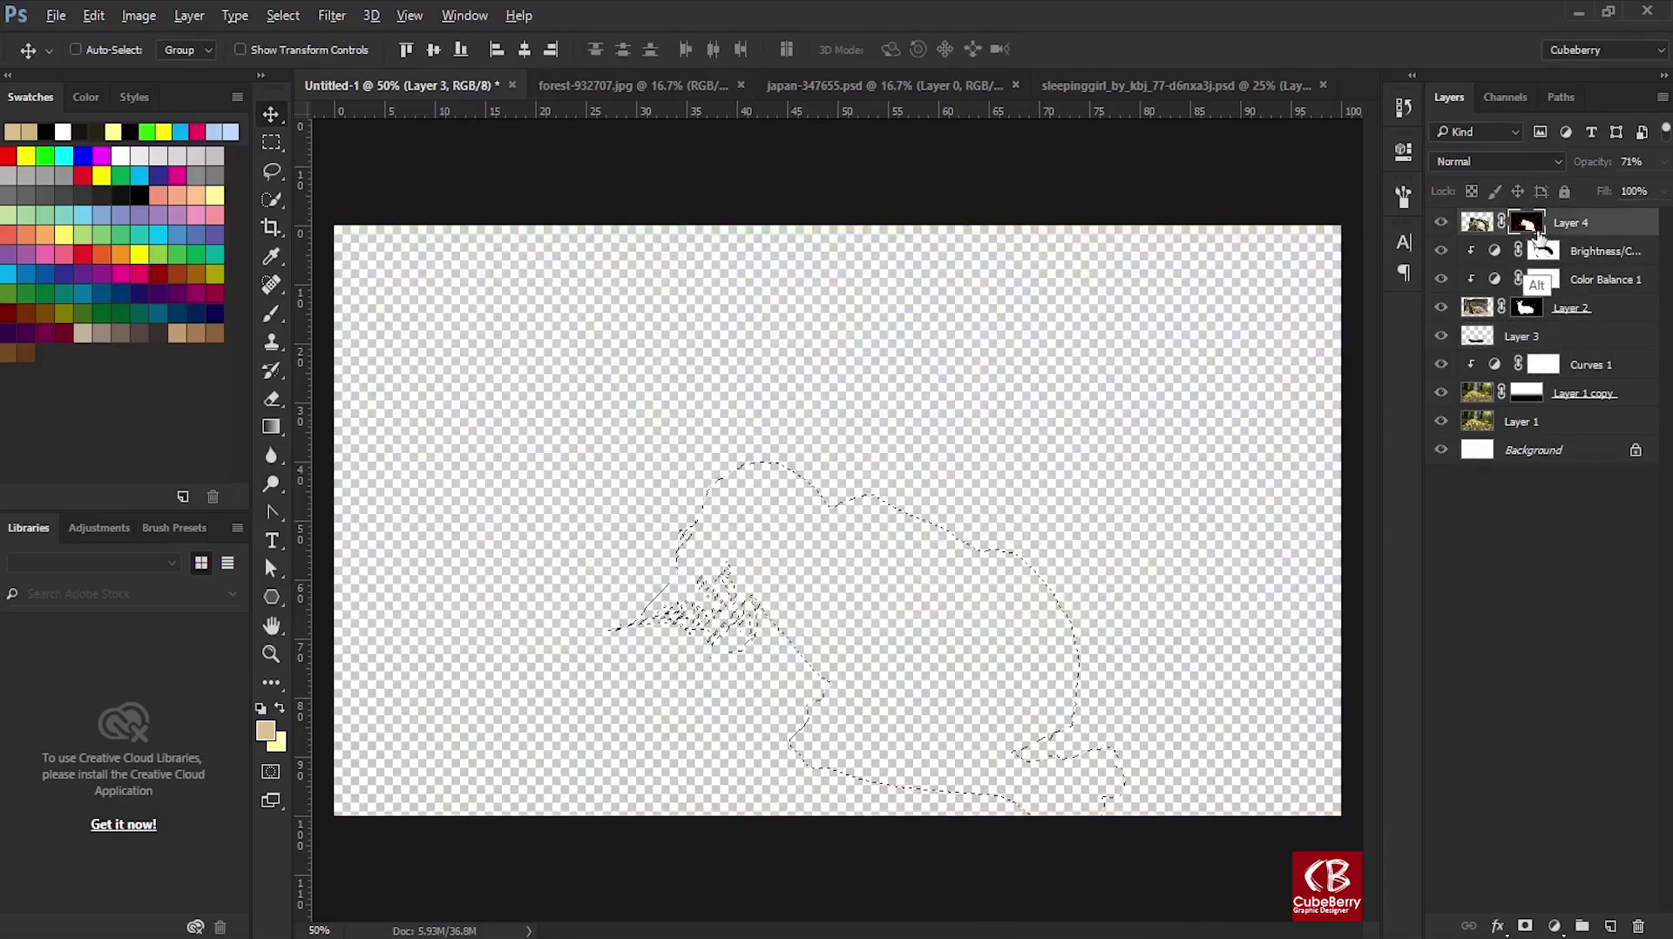
pyautogui.keyDown('alt'); pyautogui.click(1526, 223); pyautogui.keyUp('alt')
pyautogui.click(1542, 523)
pyautogui.hotkey('ctrl', 'd')
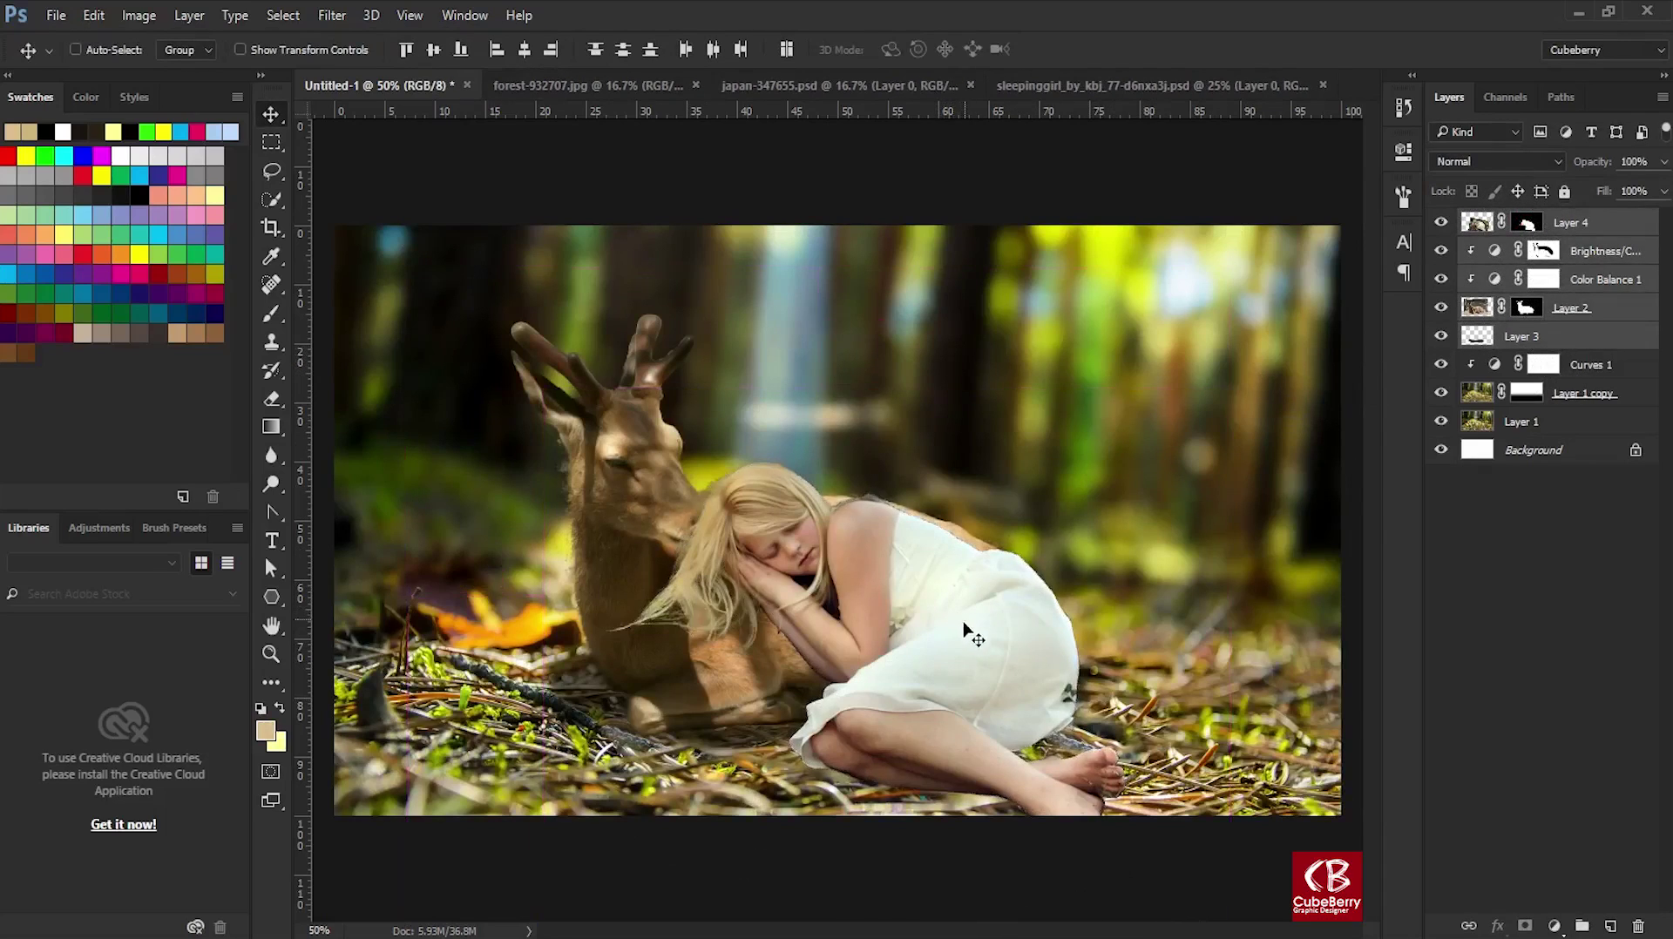
pyautogui.moveTo(967, 643)
pyautogui.mouseDown()
pyautogui.moveTo(1011, 589)
pyautogui.moveTo(993, 622)
pyautogui.mouseUp()
# Scale the girl and deer down to about 89% and set them lower.
pyautogui.hotkey('ctrl', 't')
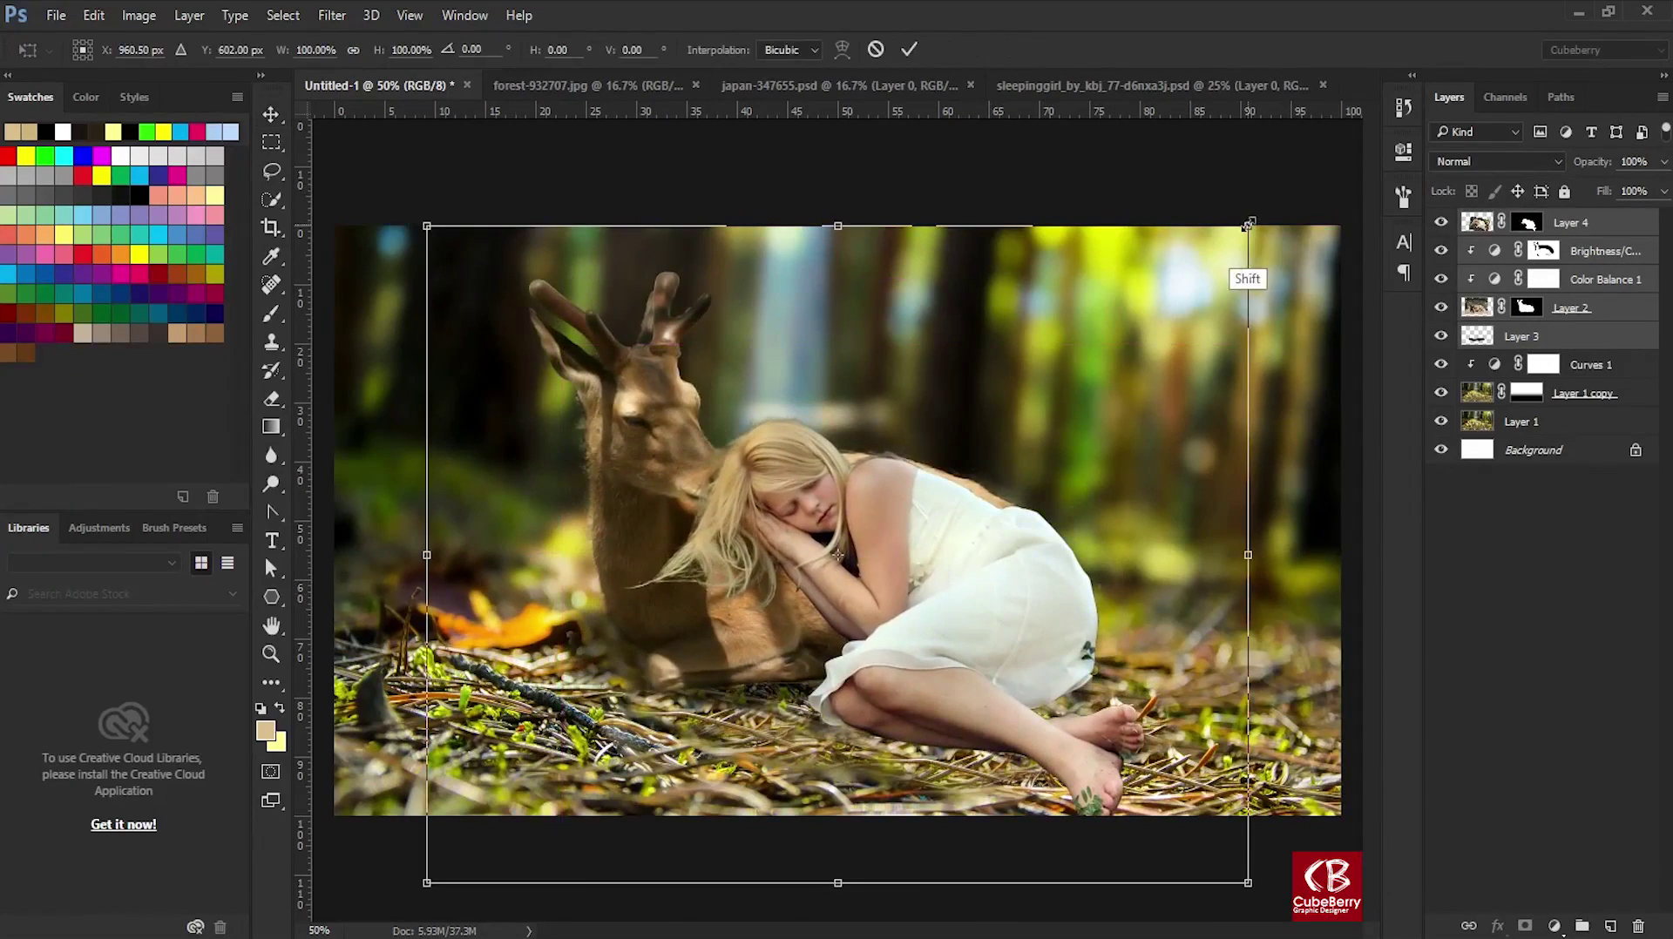
pyautogui.moveTo(1248, 226); pyautogui.dragTo(1195, 272)
pyautogui.moveTo(902, 568); pyautogui.dragTo(947, 545)
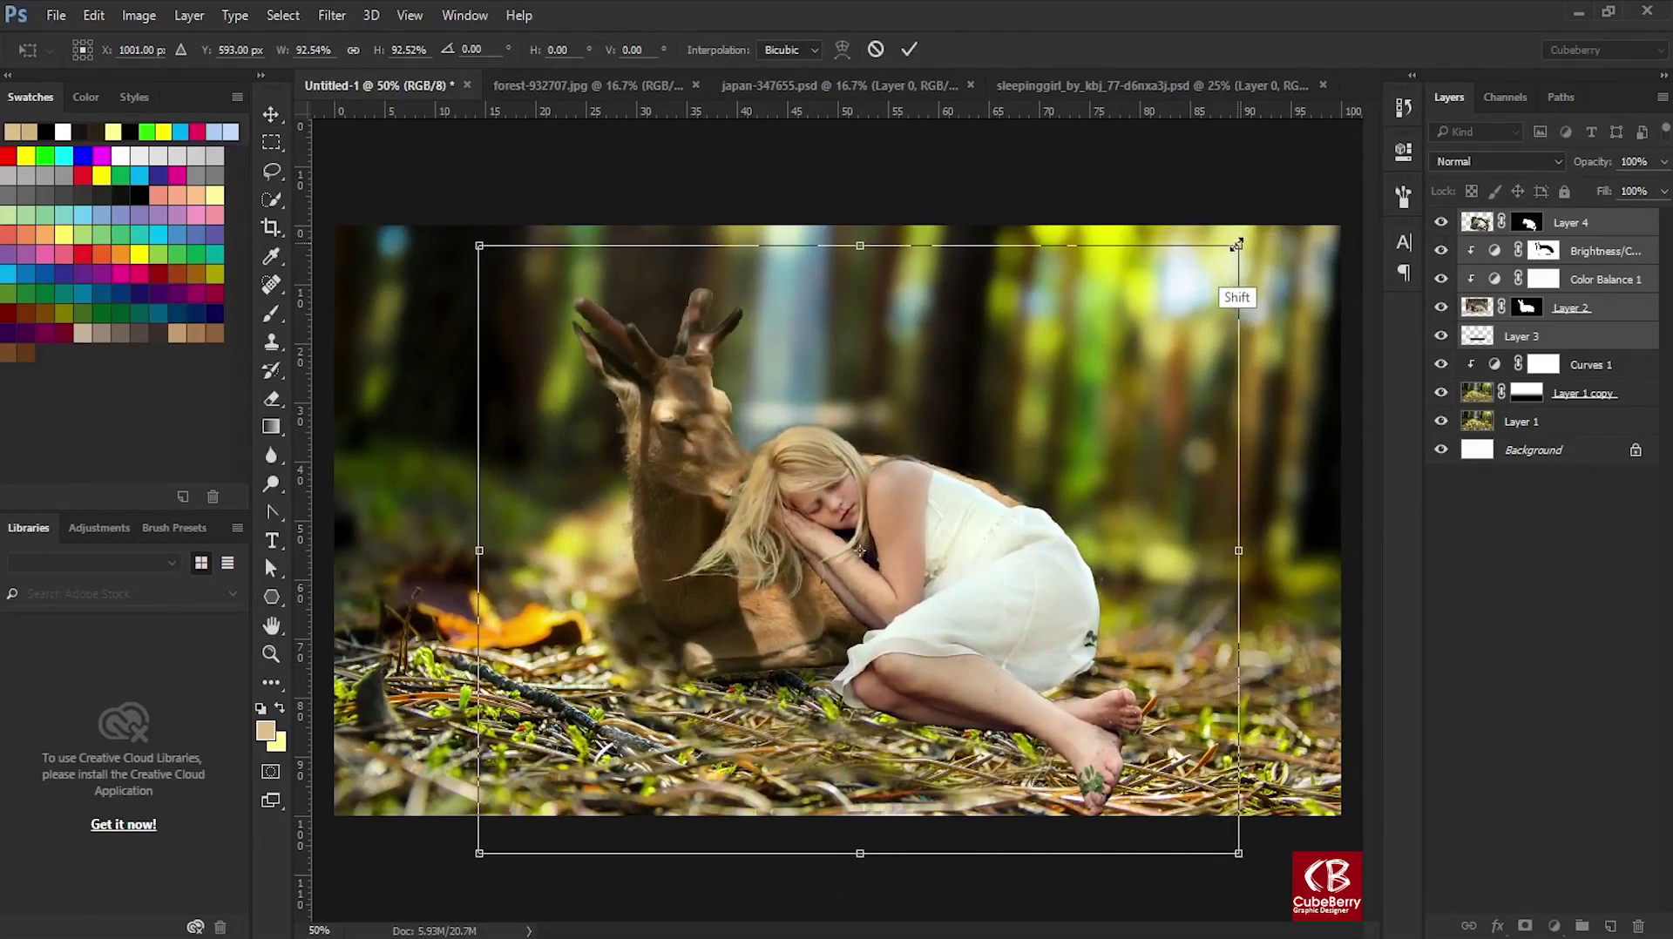
pyautogui.moveTo(1244, 250); pyautogui.dragTo(1206, 271)
pyautogui.moveTo(982, 466); pyautogui.dragTo(954, 505)
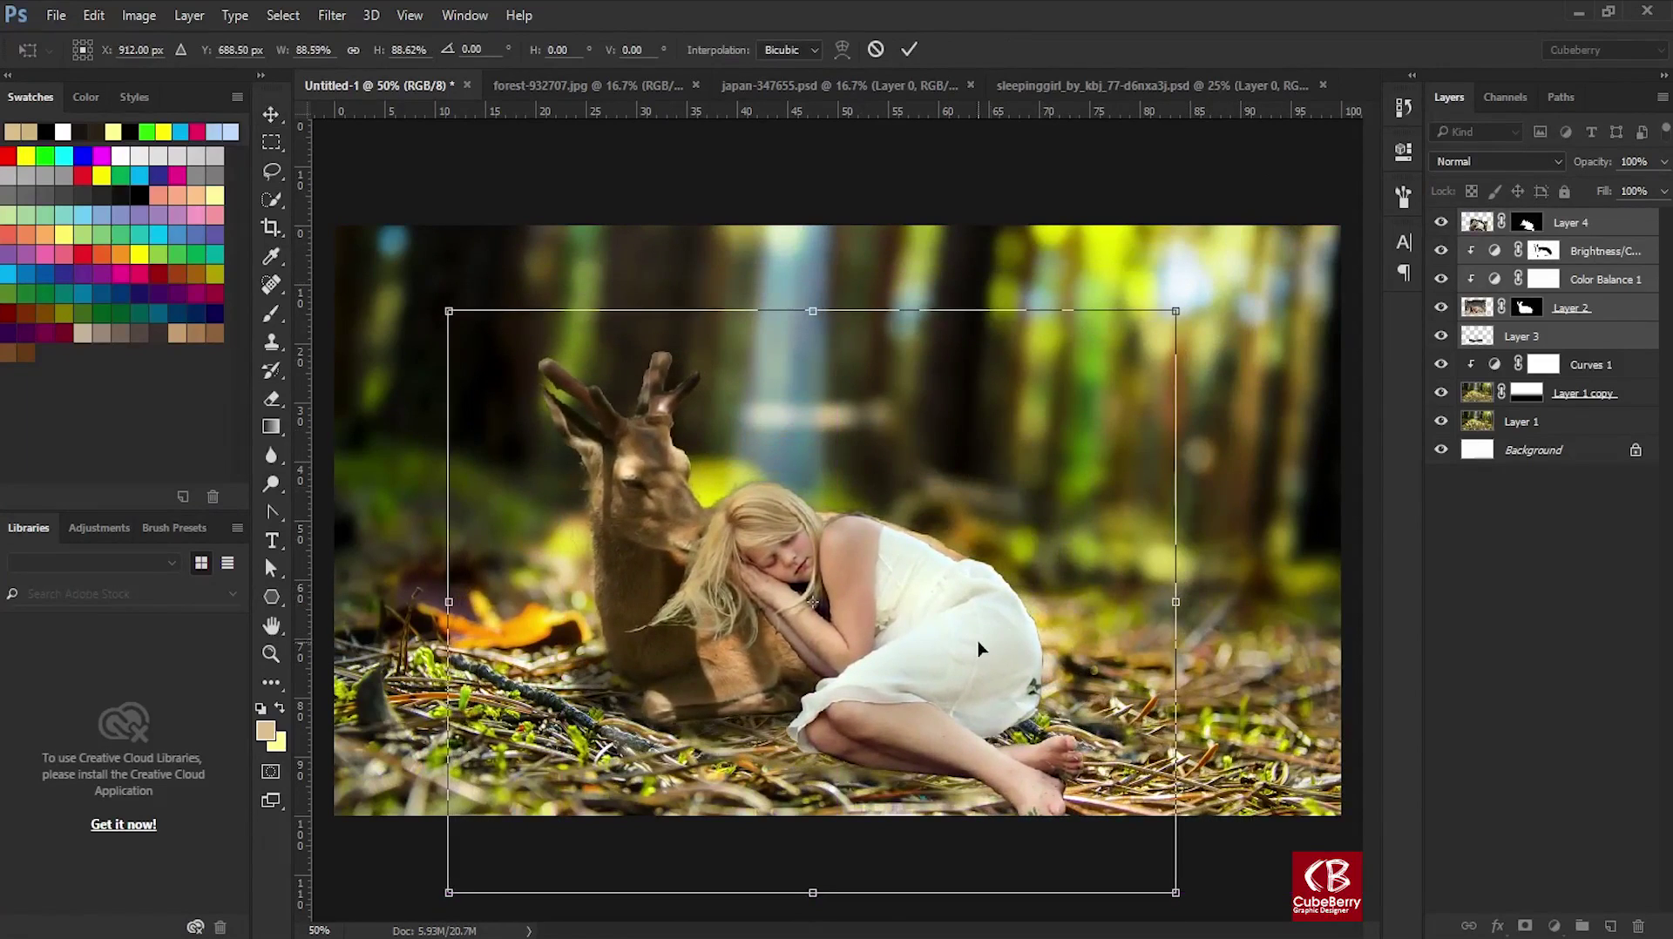
pyautogui.moveTo(969, 650)
pyautogui.mouseDown()
pyautogui.moveTo(1011, 601)
pyautogui.moveTo(985, 649)
pyautogui.mouseUp()
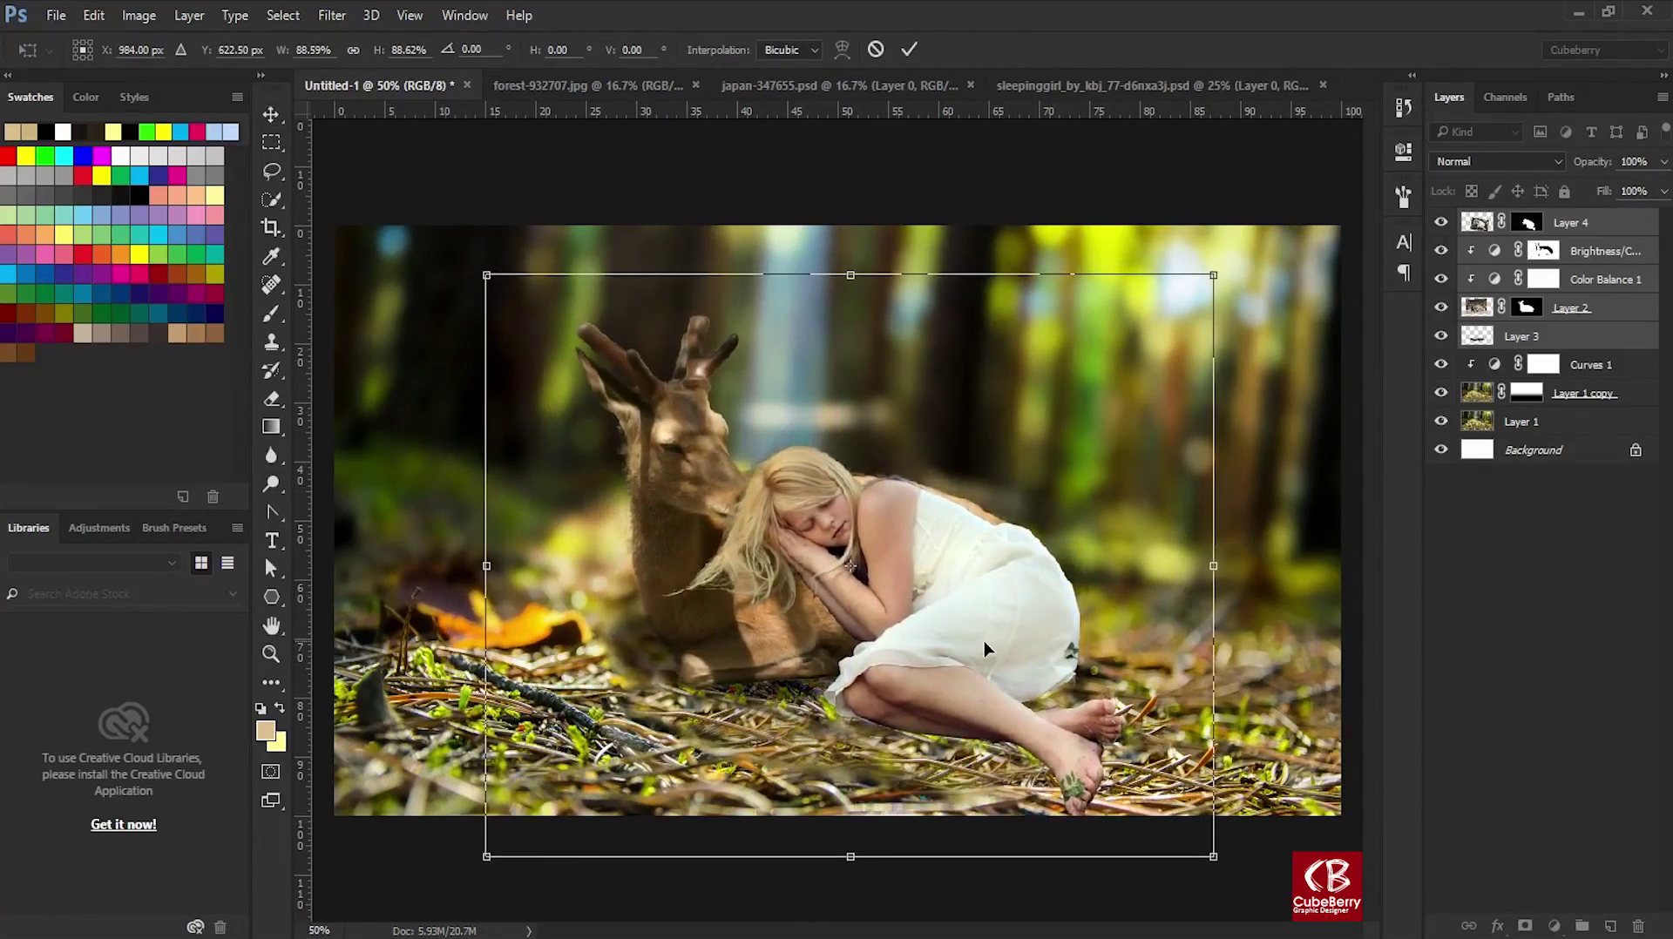
pyautogui.press('Return')
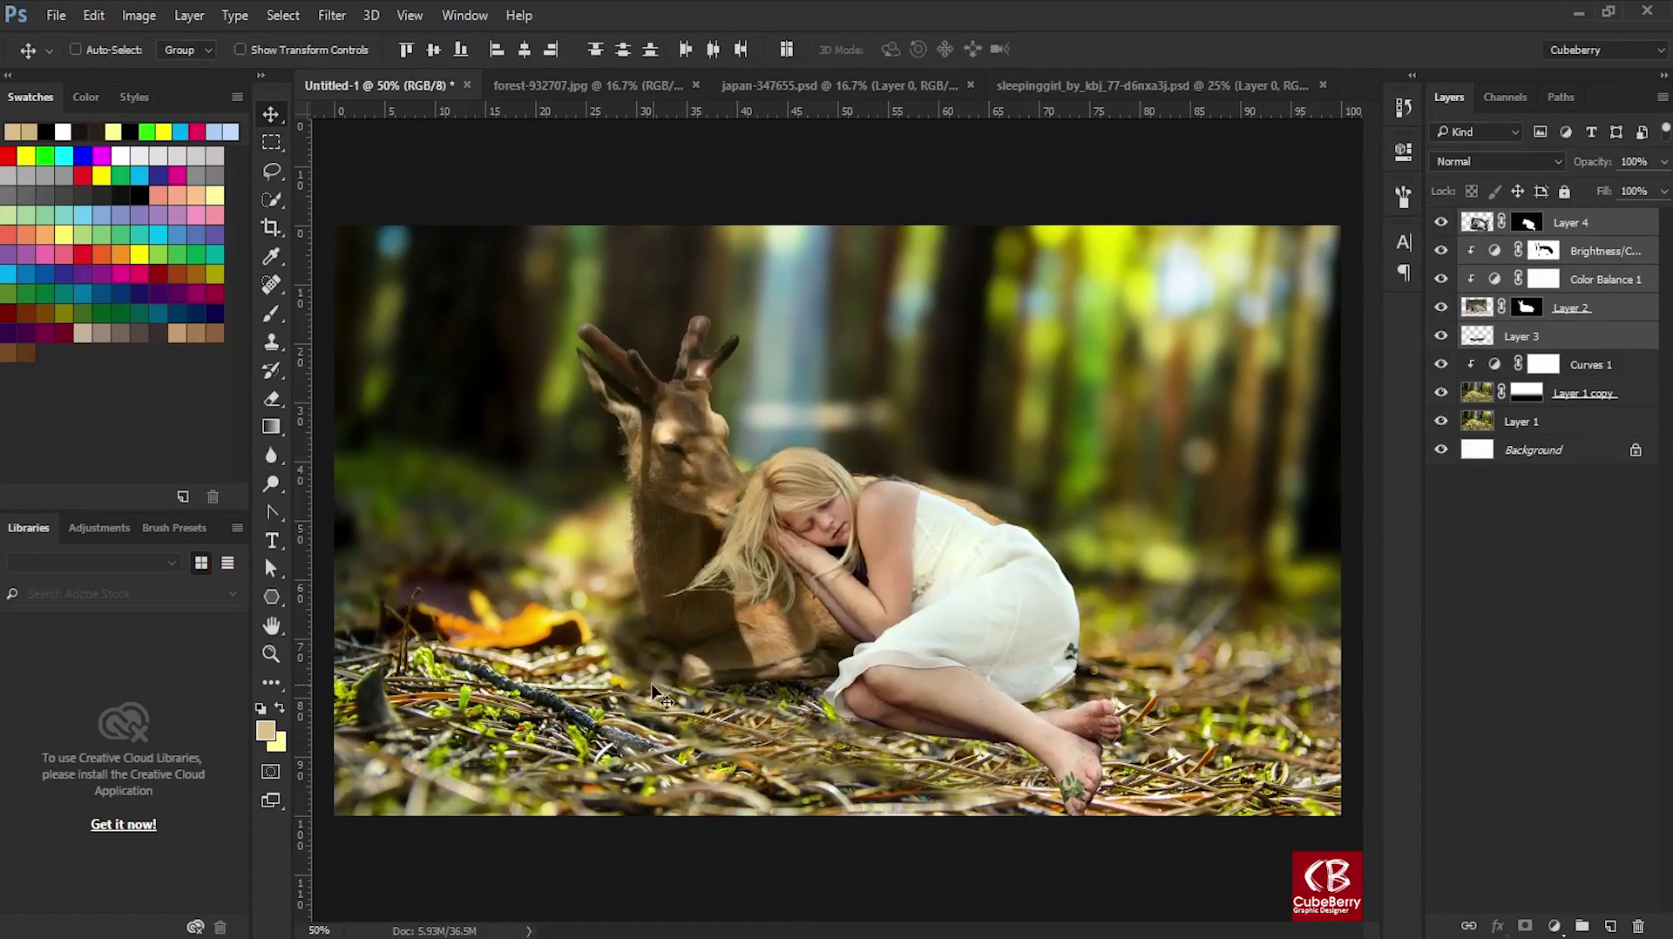
pyautogui.moveTo(949, 557); pyautogui.dragTo(937, 607)
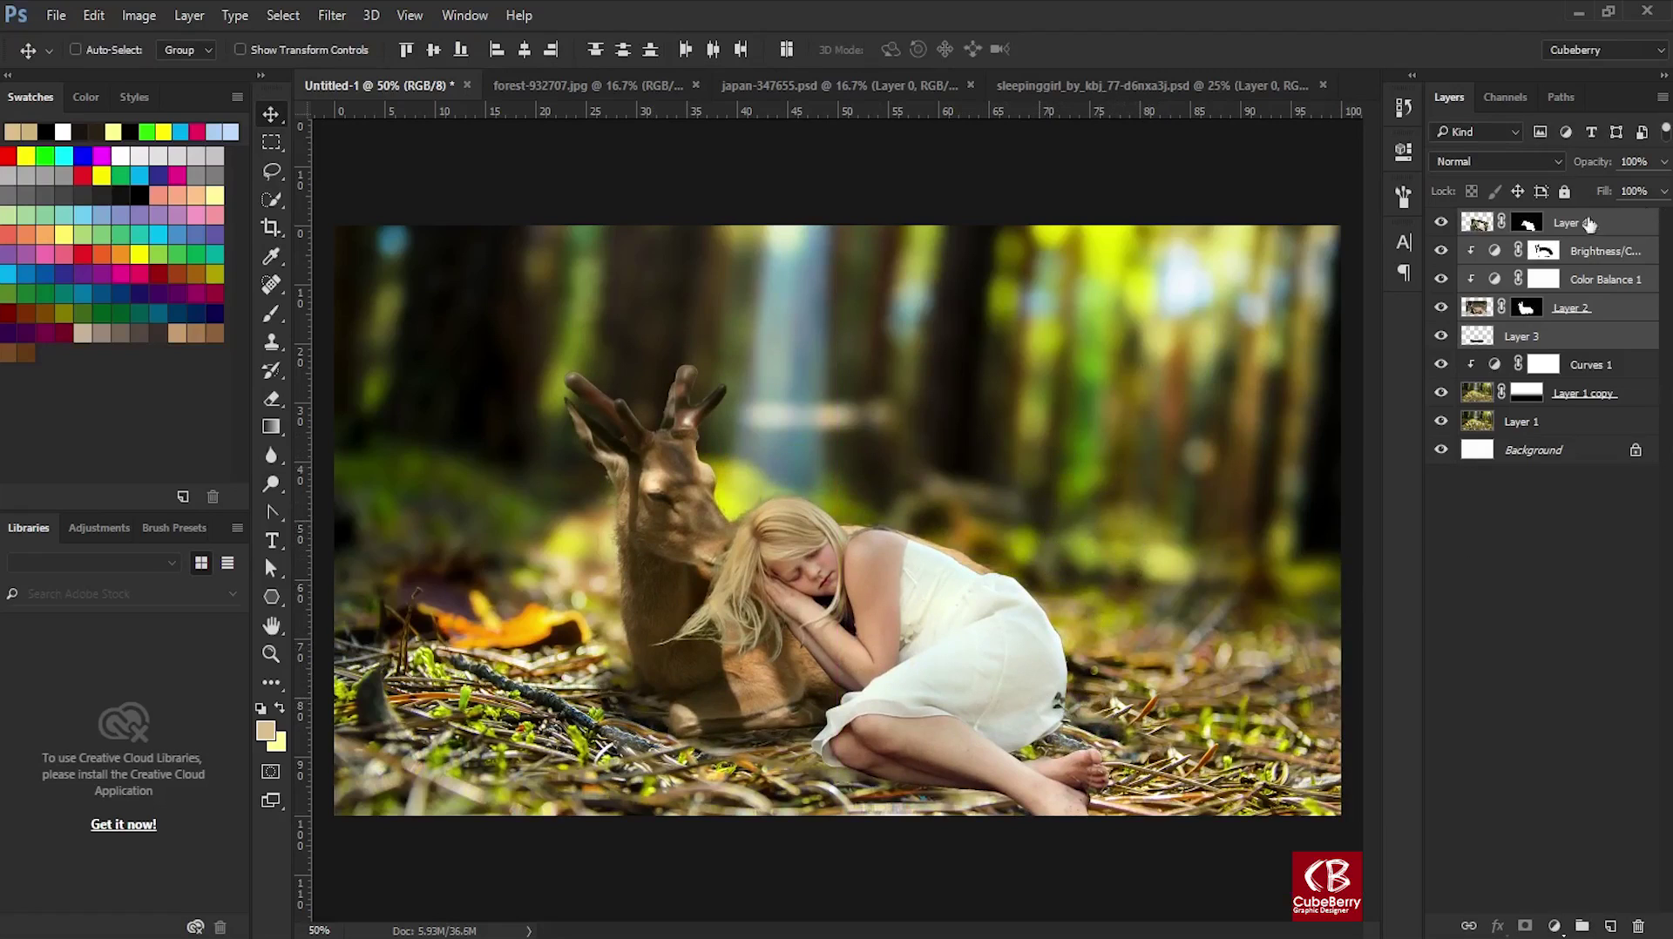
# Paint black on Layer 4's mask to reveal the deer's nose above the hair.
pyautogui.click(1526, 229)
pyautogui.click(1527, 224)
pyautogui.press('d')
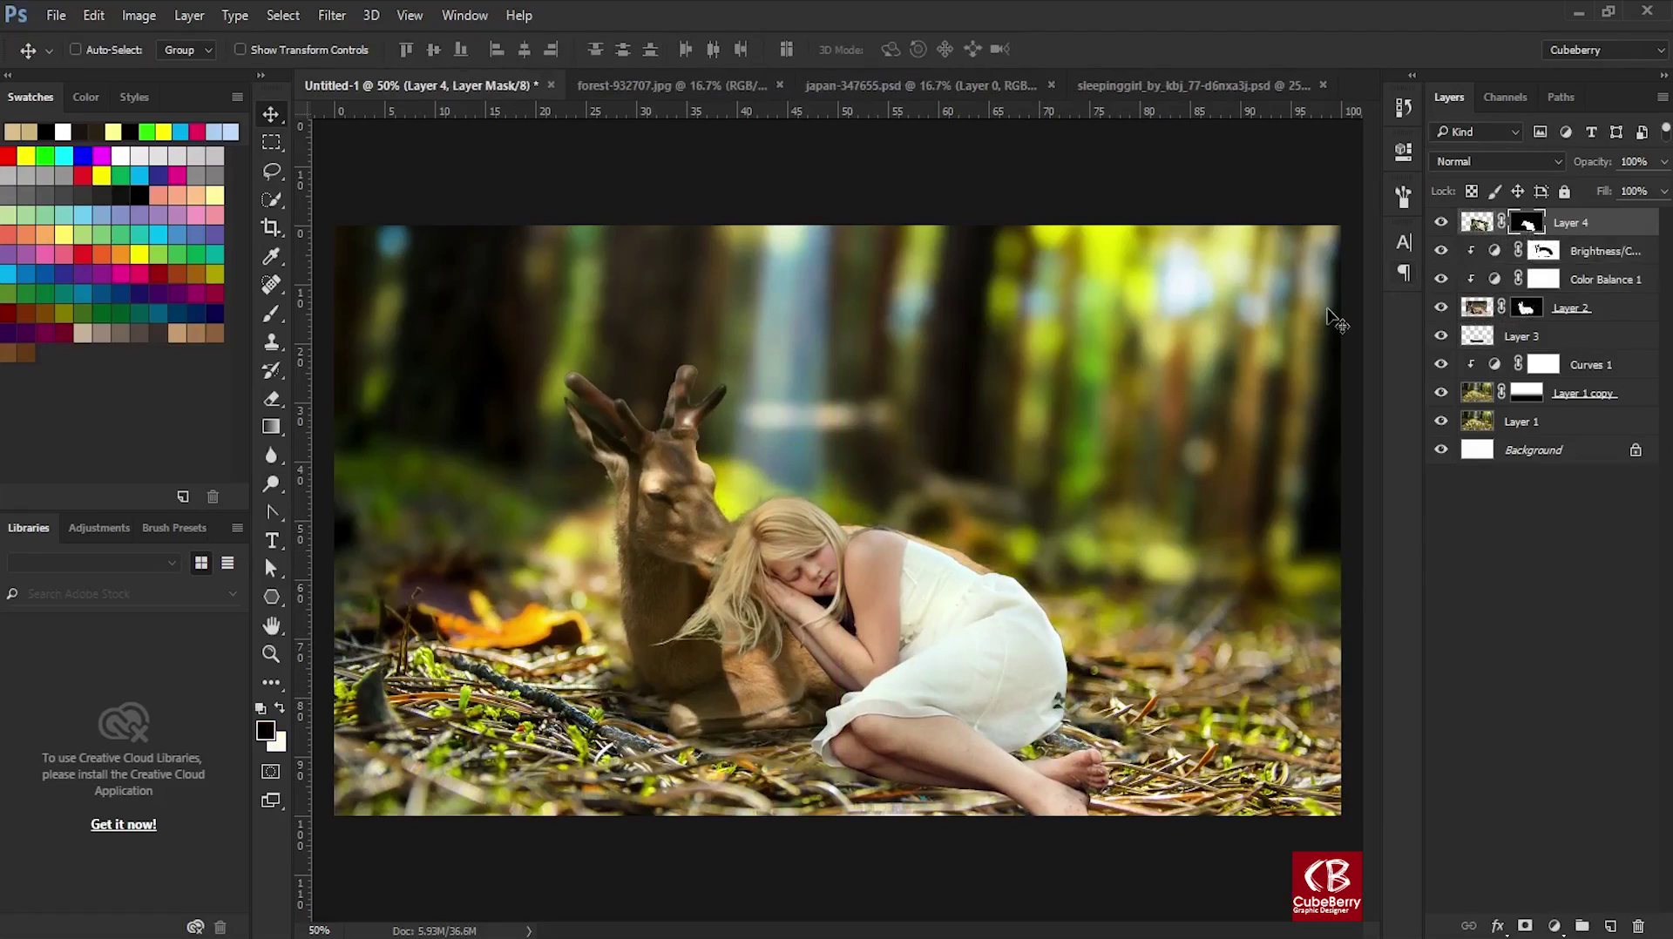
pyautogui.scroll(3, 848, 528)
pyautogui.press('b')
pyautogui.moveTo(529, 526); pyautogui.dragTo(882, 392)
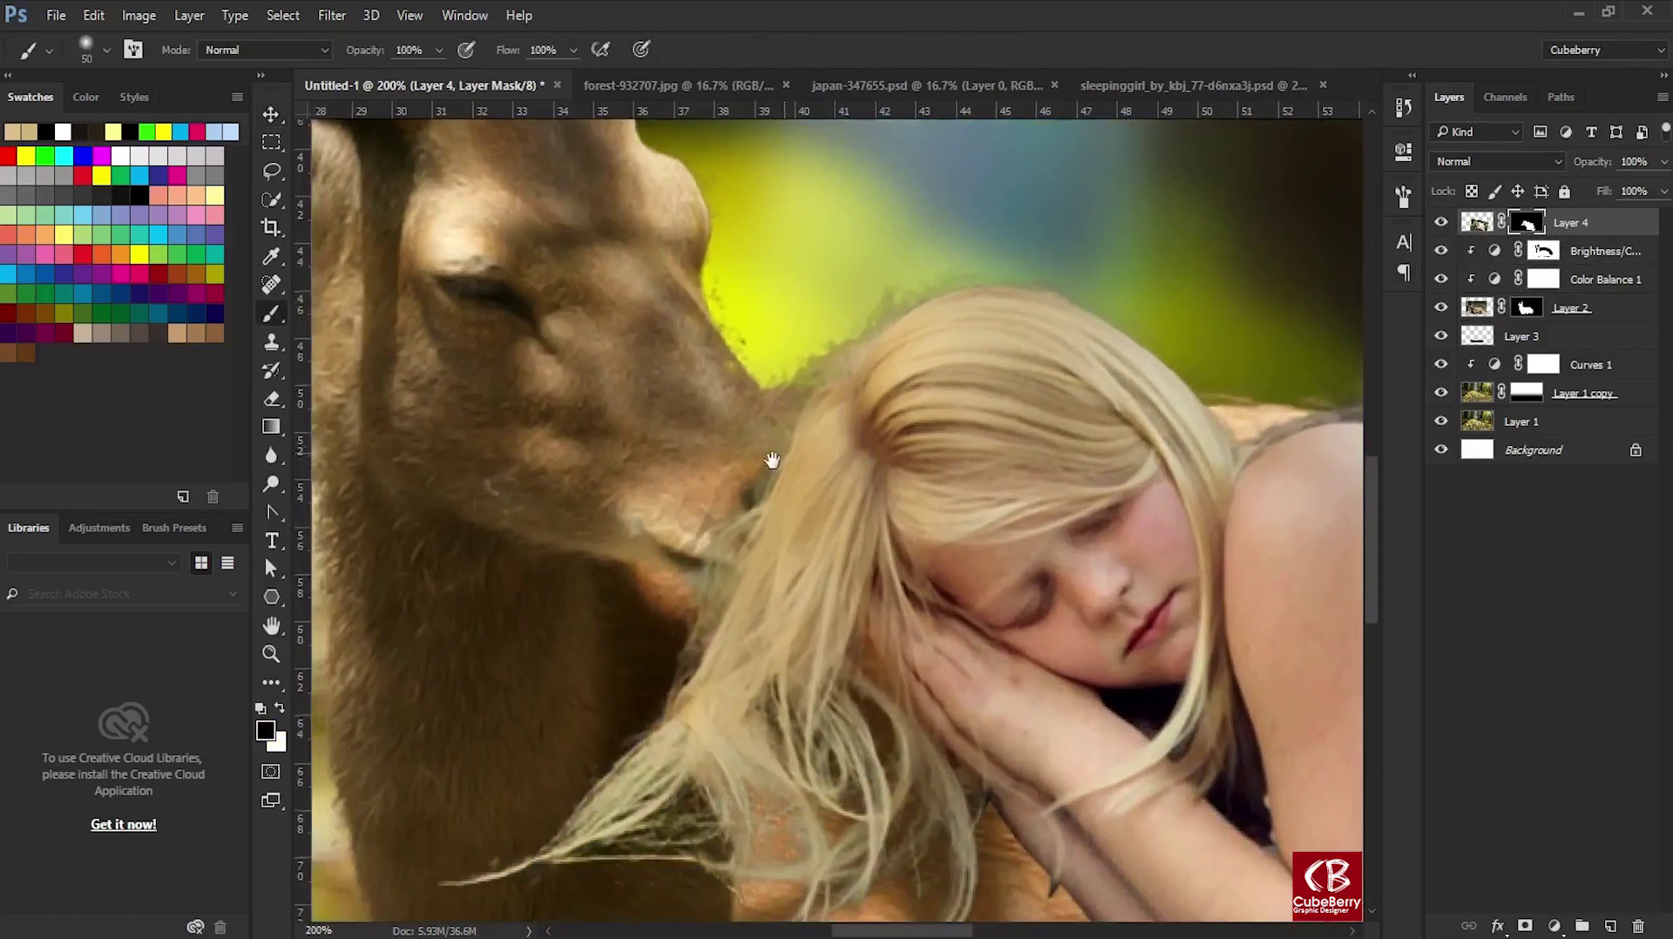
pyautogui.moveTo(706, 522); pyautogui.dragTo(744, 464)
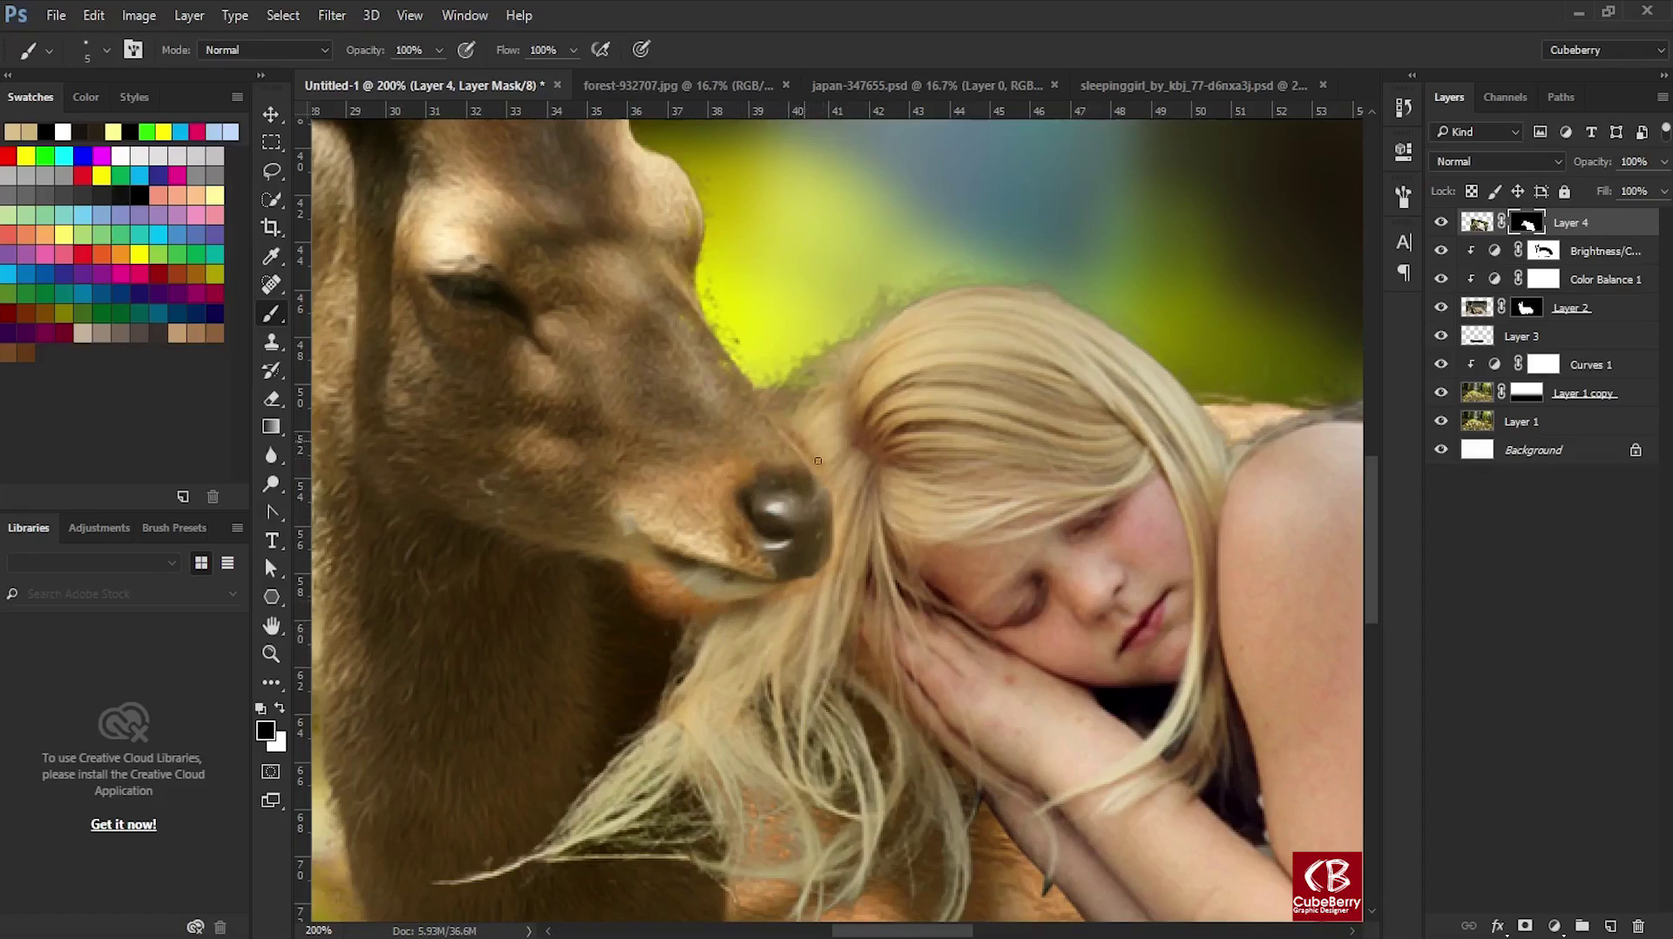
# Restore the girl's hair over the nose with white and touch up the mask edges.
pyautogui.press('x')
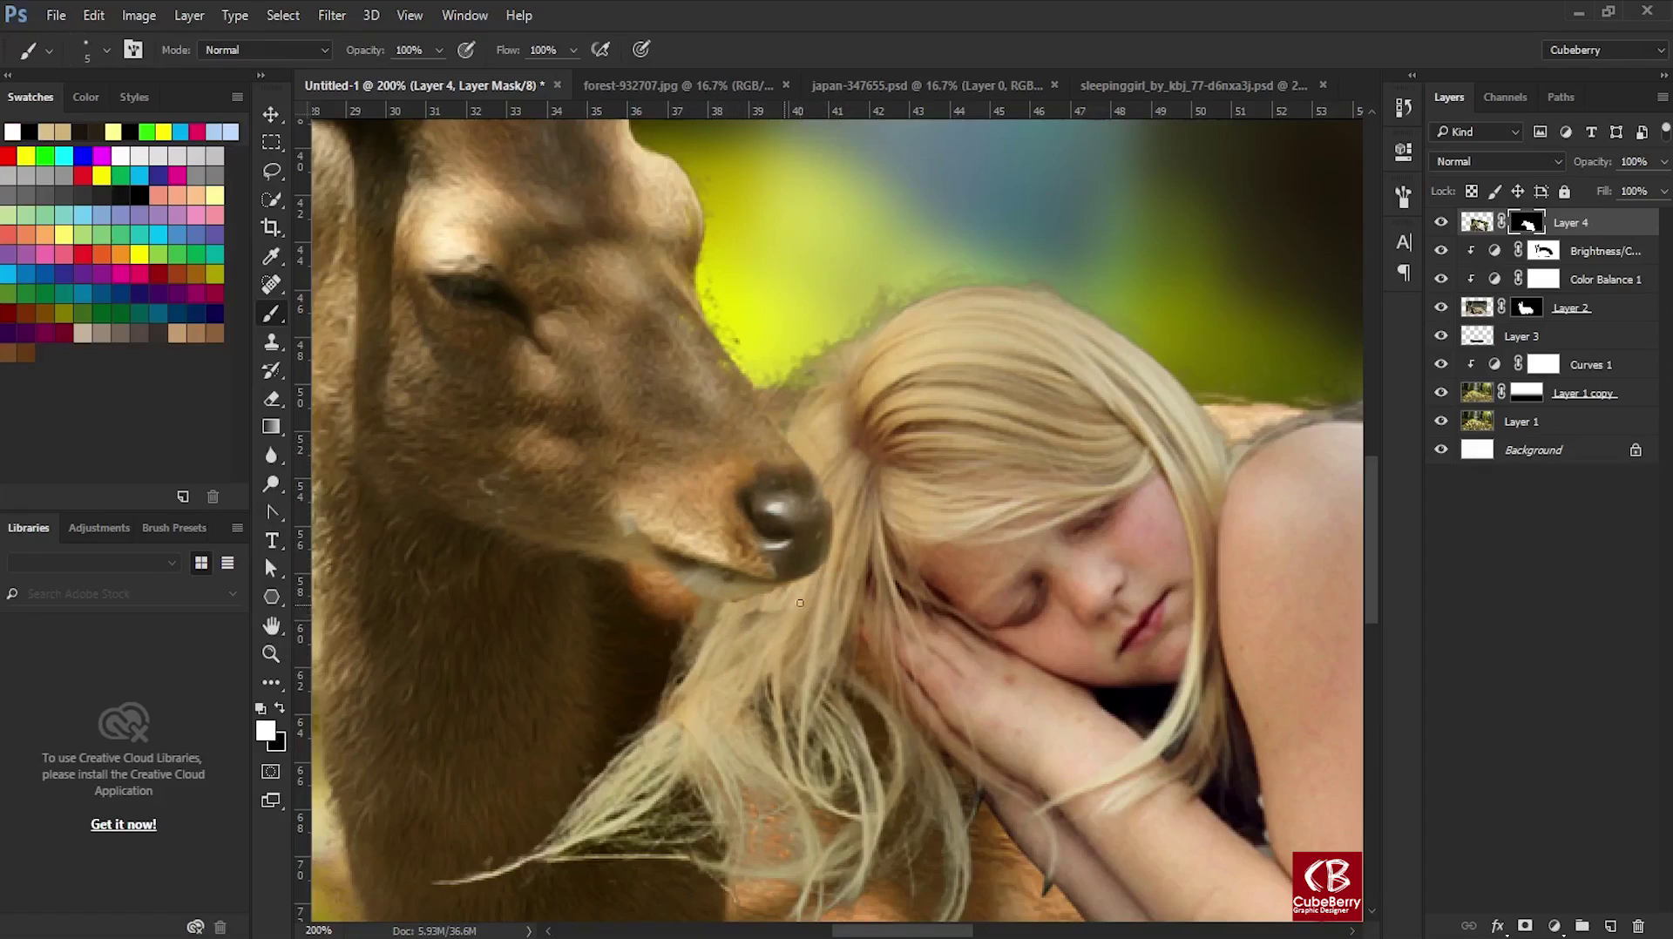
pyautogui.press('x')
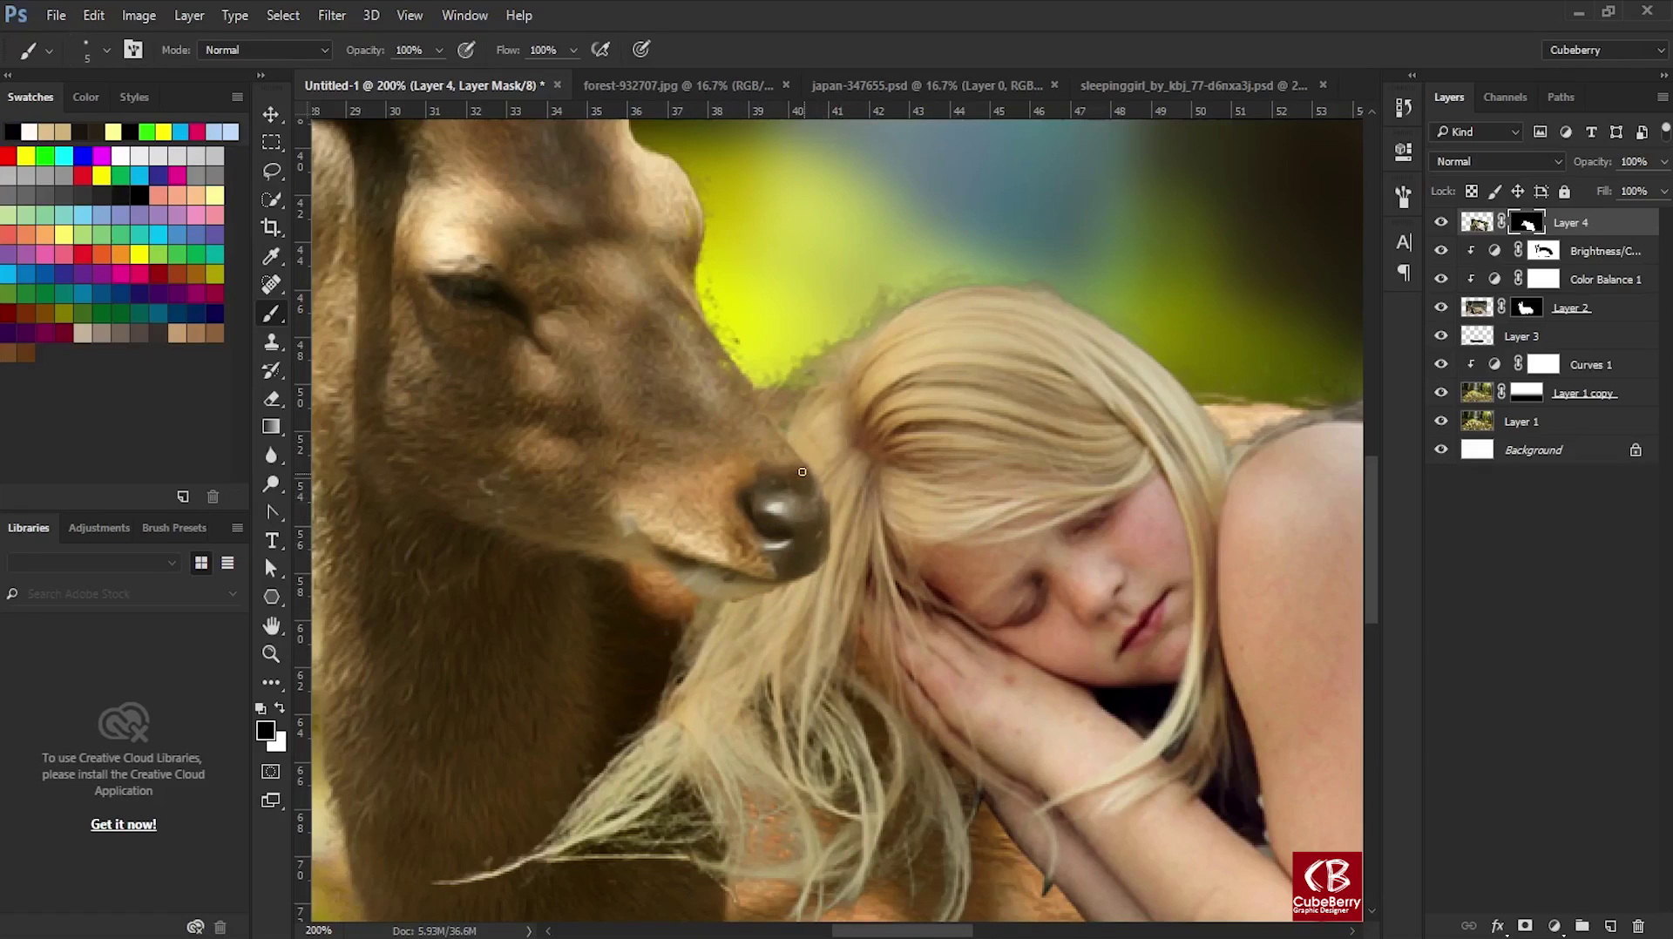
pyautogui.press('x')
pyautogui.moveTo(788, 466); pyautogui.dragTo(806, 550)
pyautogui.press('x')
pyautogui.press('x')
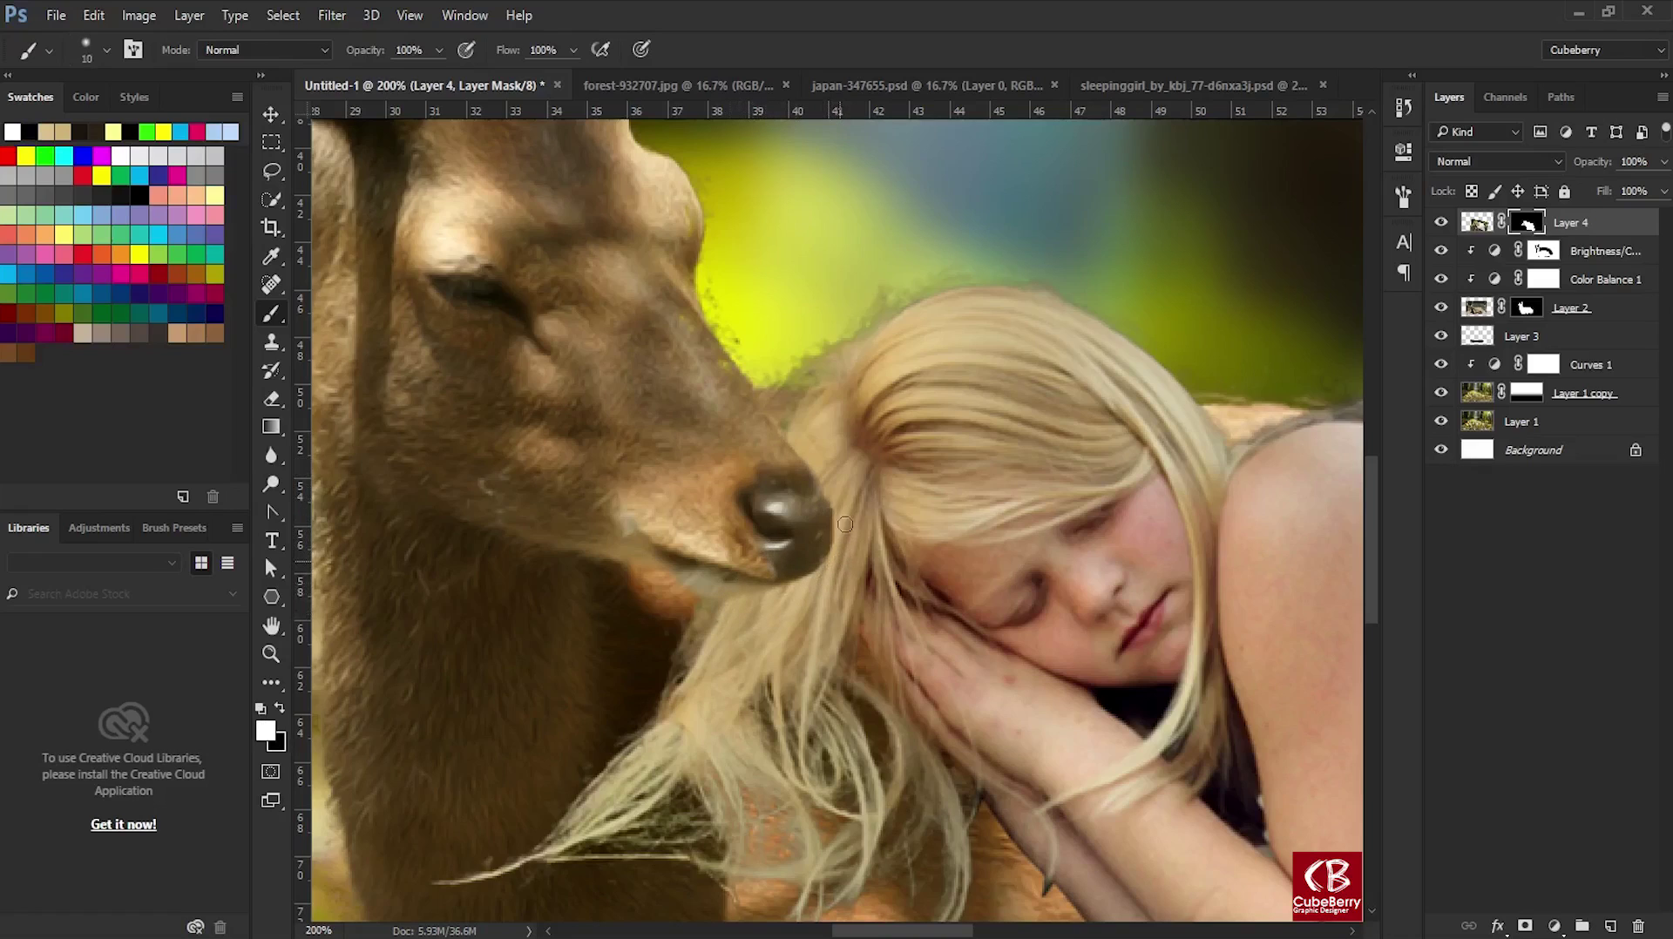
pyautogui.press('x')
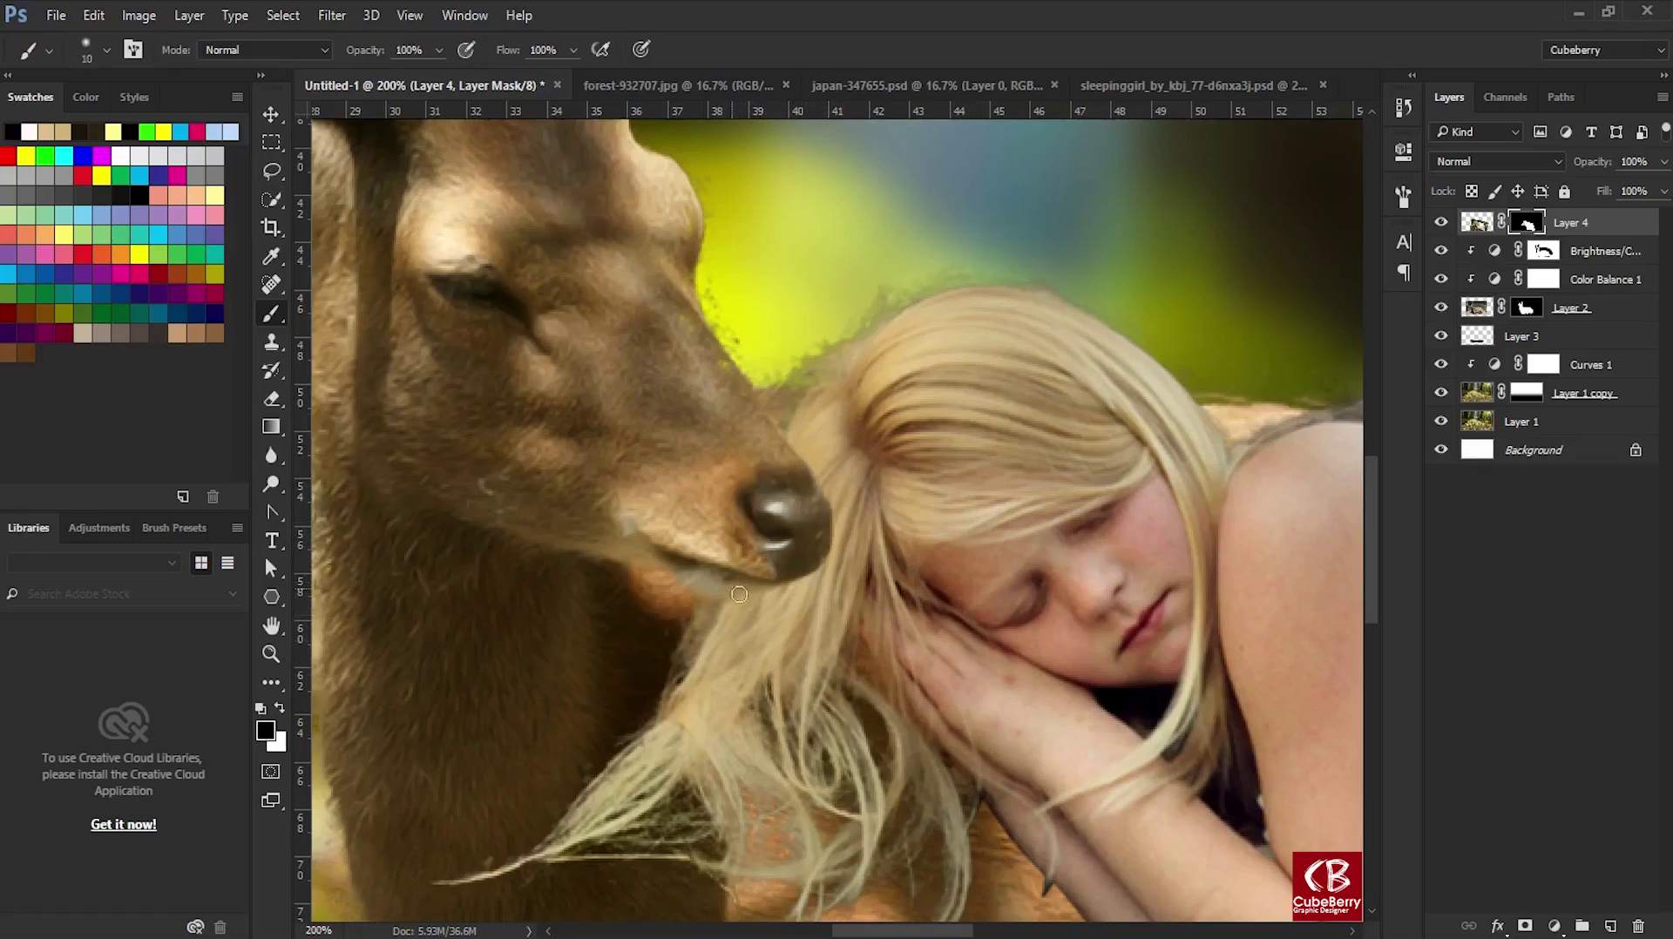
pyautogui.moveTo(714, 602); pyautogui.dragTo(741, 593)
pyautogui.hotkey('ctrl', '0')
pyautogui.hotkey('ctrl', '1')
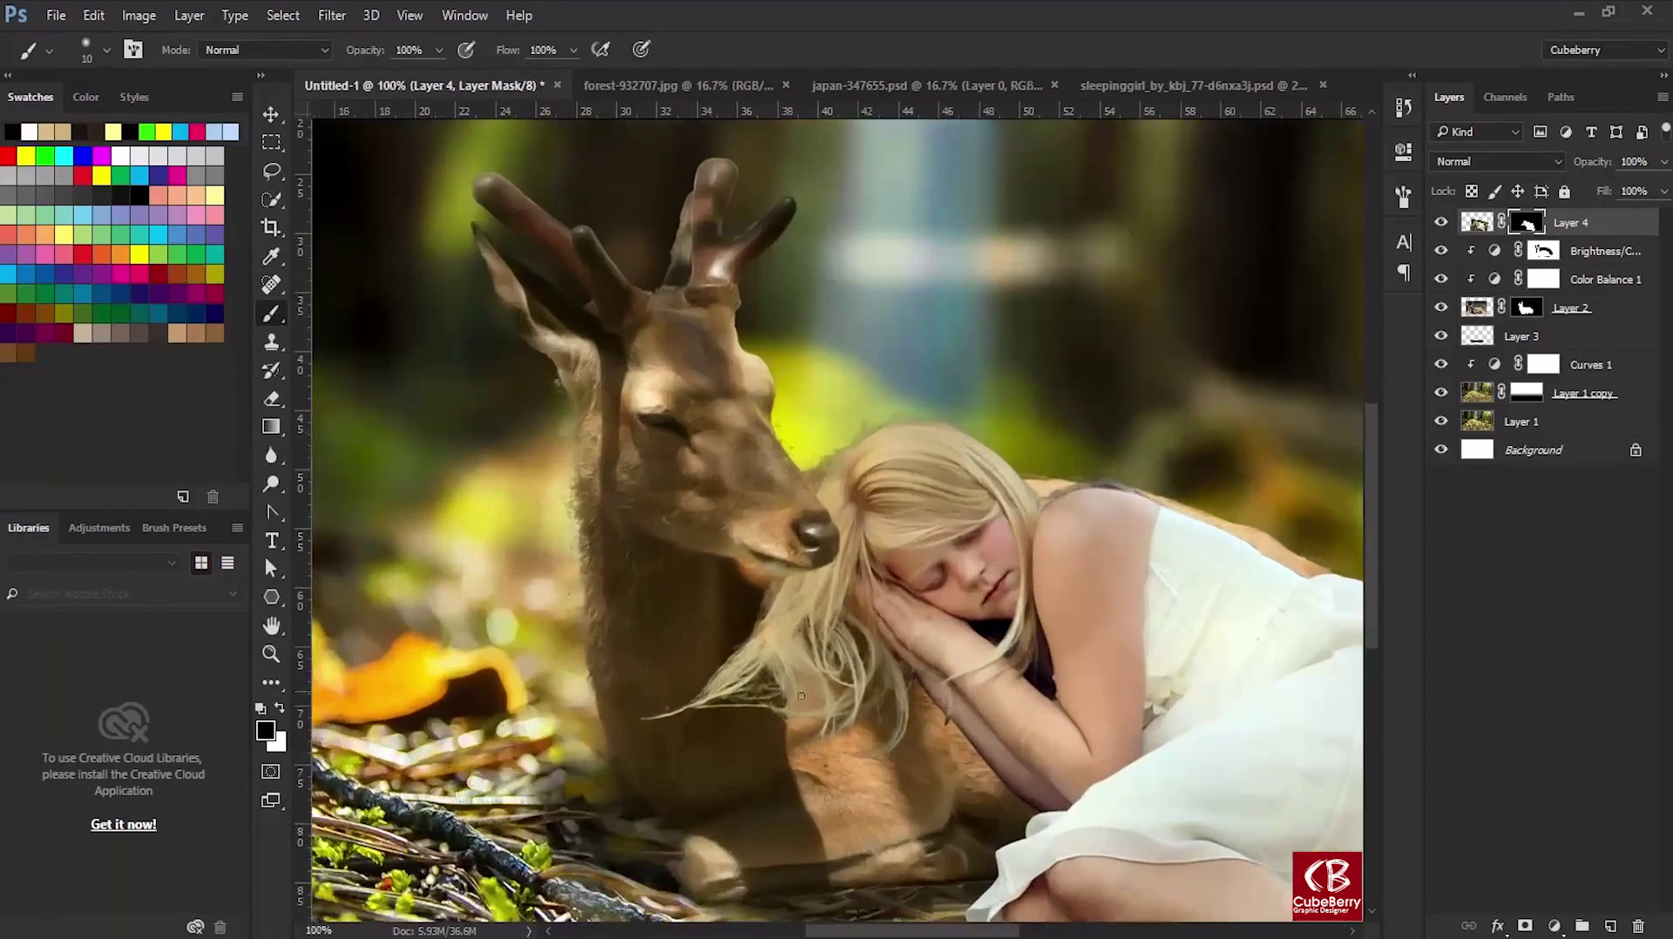
pyautogui.moveTo(952, 724); pyautogui.dragTo(943, 601)
pyautogui.click(1608, 251)
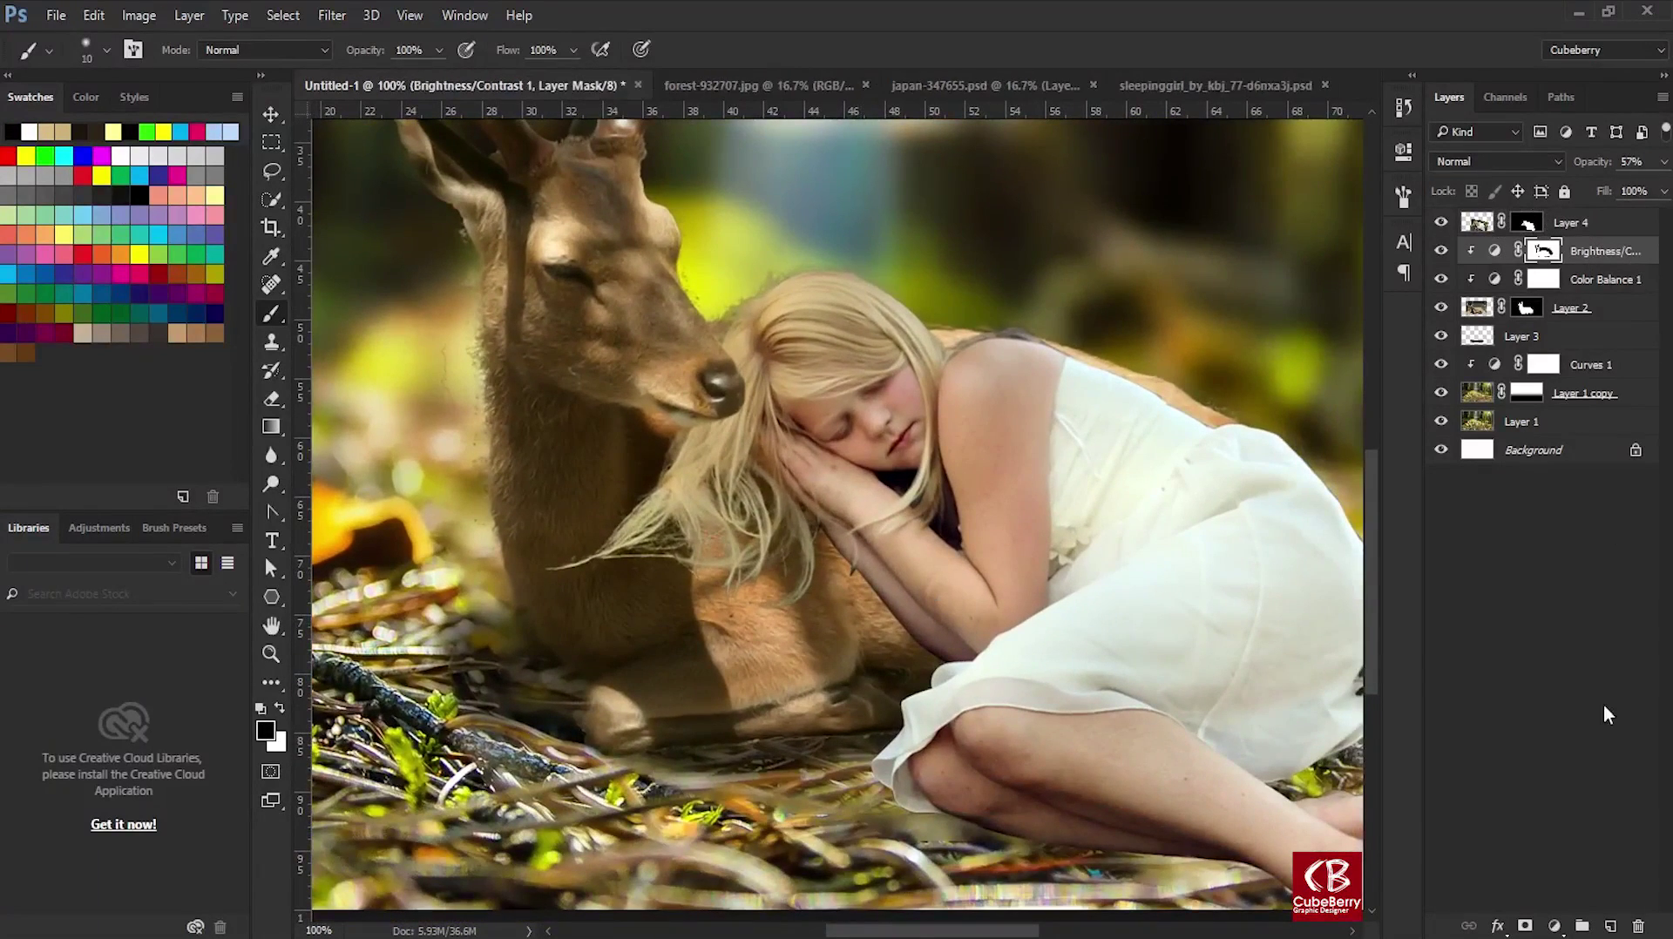
# On a new layer, paint black shadows under the girl's calf, dress hem and knee.
pyautogui.click(1609, 926)
pyautogui.moveTo(1220, 806); pyautogui.dragTo(1019, 697)
pyautogui.keyDown('alt'); pyautogui.click(794, 683); pyautogui.keyUp('alt')
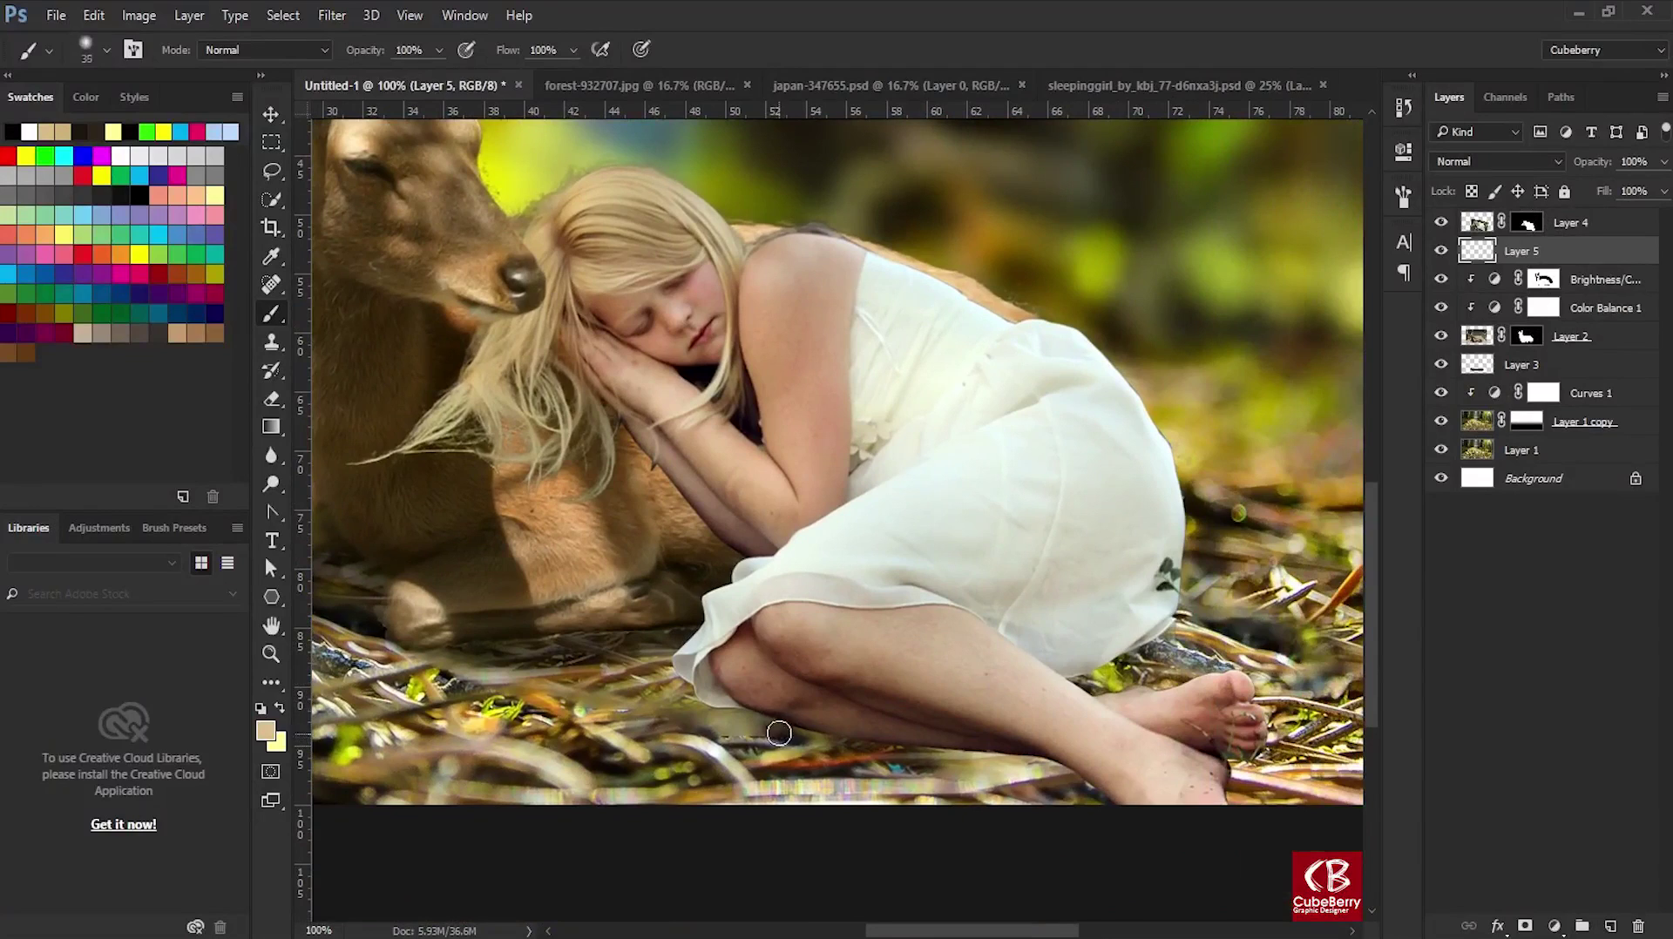
pyautogui.press('[')
pyautogui.press('d')
pyautogui.moveTo(849, 722)
pyautogui.mouseDown()
pyautogui.moveTo(825, 694)
pyautogui.moveTo(859, 724)
pyautogui.moveTo(1052, 733)
pyautogui.moveTo(1046, 777)
pyautogui.moveTo(1163, 794)
pyautogui.moveTo(1205, 825)
pyautogui.mouseUp()
pyautogui.moveTo(1057, 662)
pyautogui.mouseDown()
pyautogui.moveTo(1128, 675)
pyautogui.moveTo(1163, 631)
pyautogui.moveTo(1087, 651)
pyautogui.mouseUp()
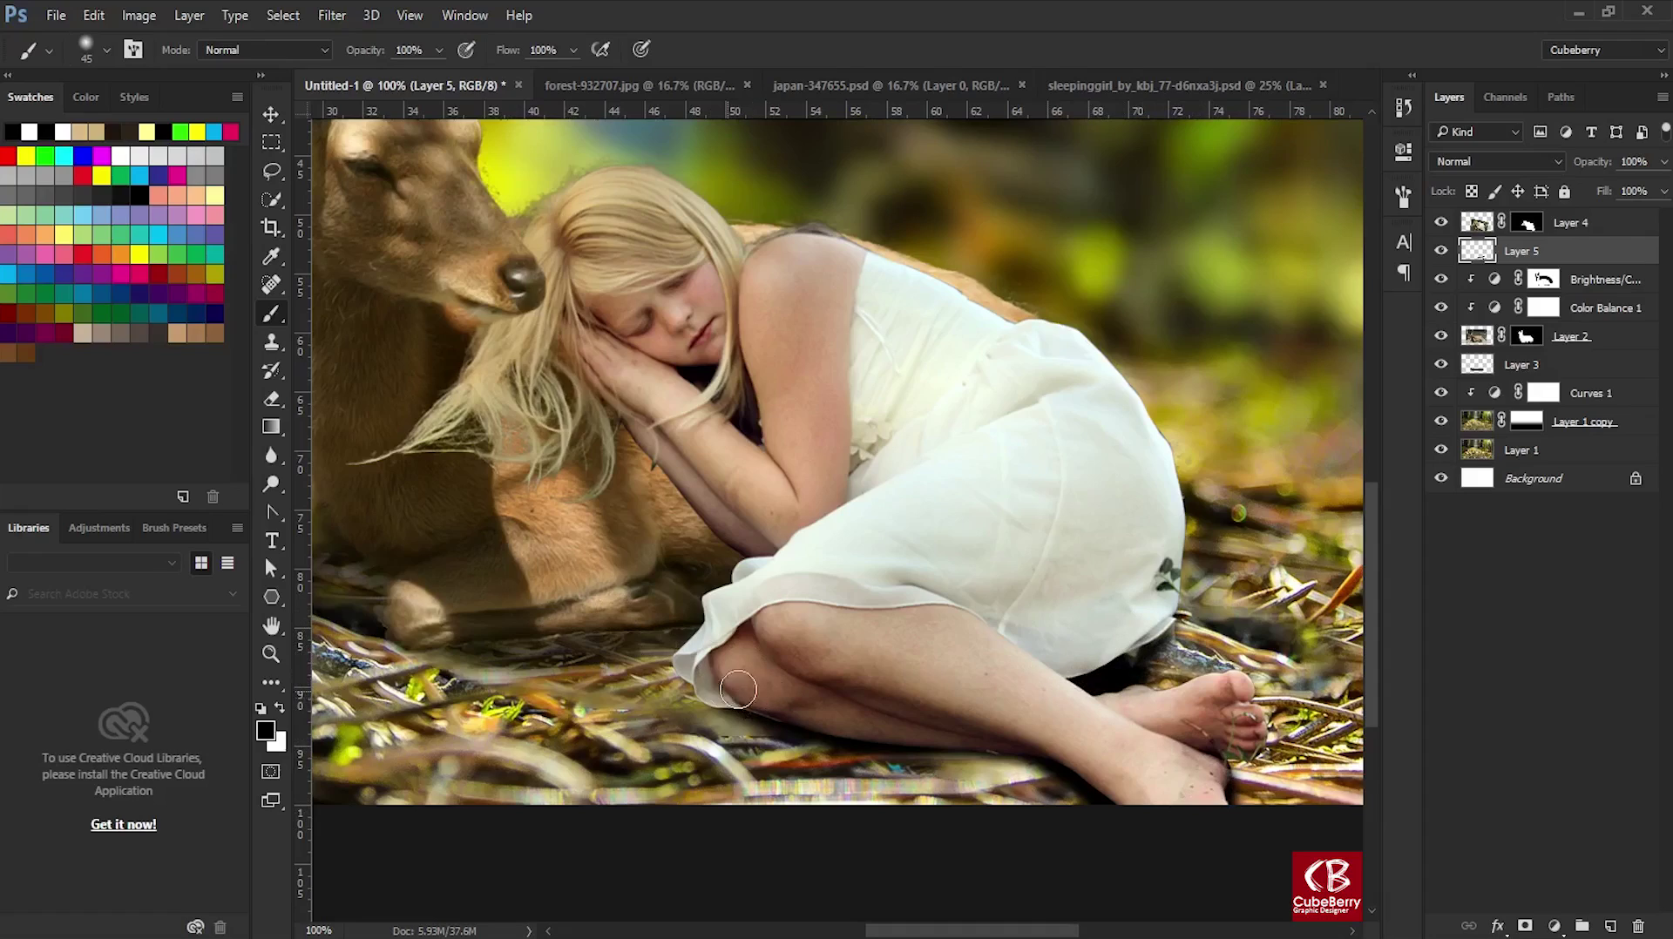
pyautogui.moveTo(738, 690); pyautogui.dragTo(712, 681)
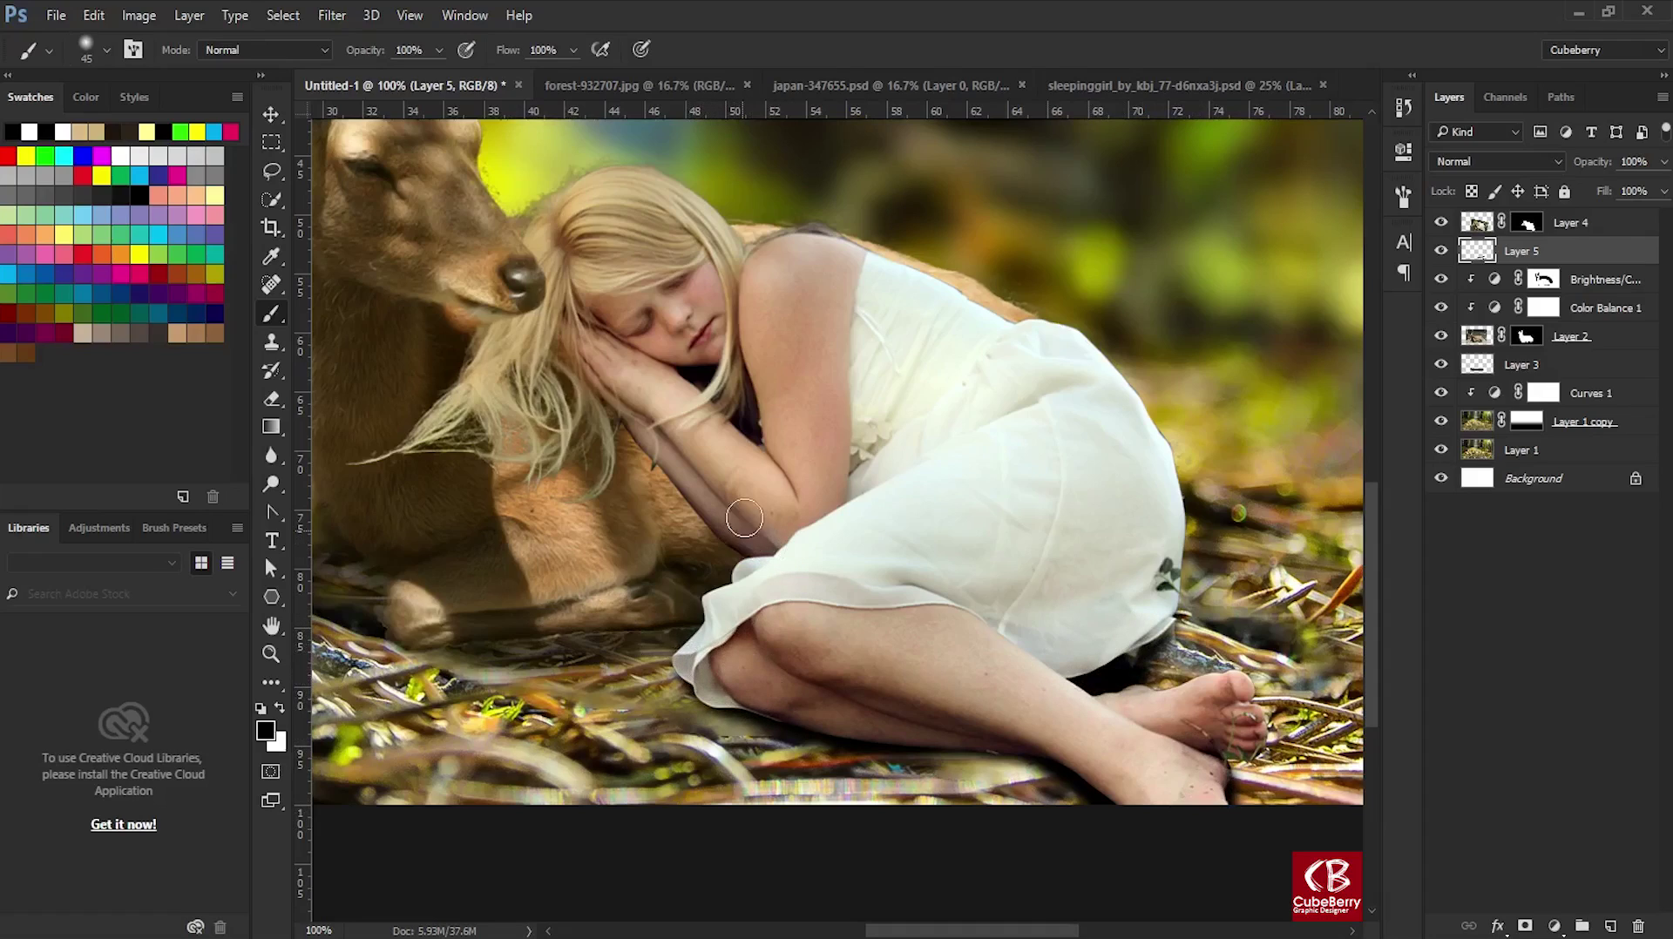
# Shade where arm and hair meet the deer, then erase excess near neck and snout.
pyautogui.moveTo(744, 518)
pyautogui.mouseDown()
pyautogui.moveTo(716, 514)
pyautogui.moveTo(662, 436)
pyautogui.moveTo(681, 469)
pyautogui.mouseUp()
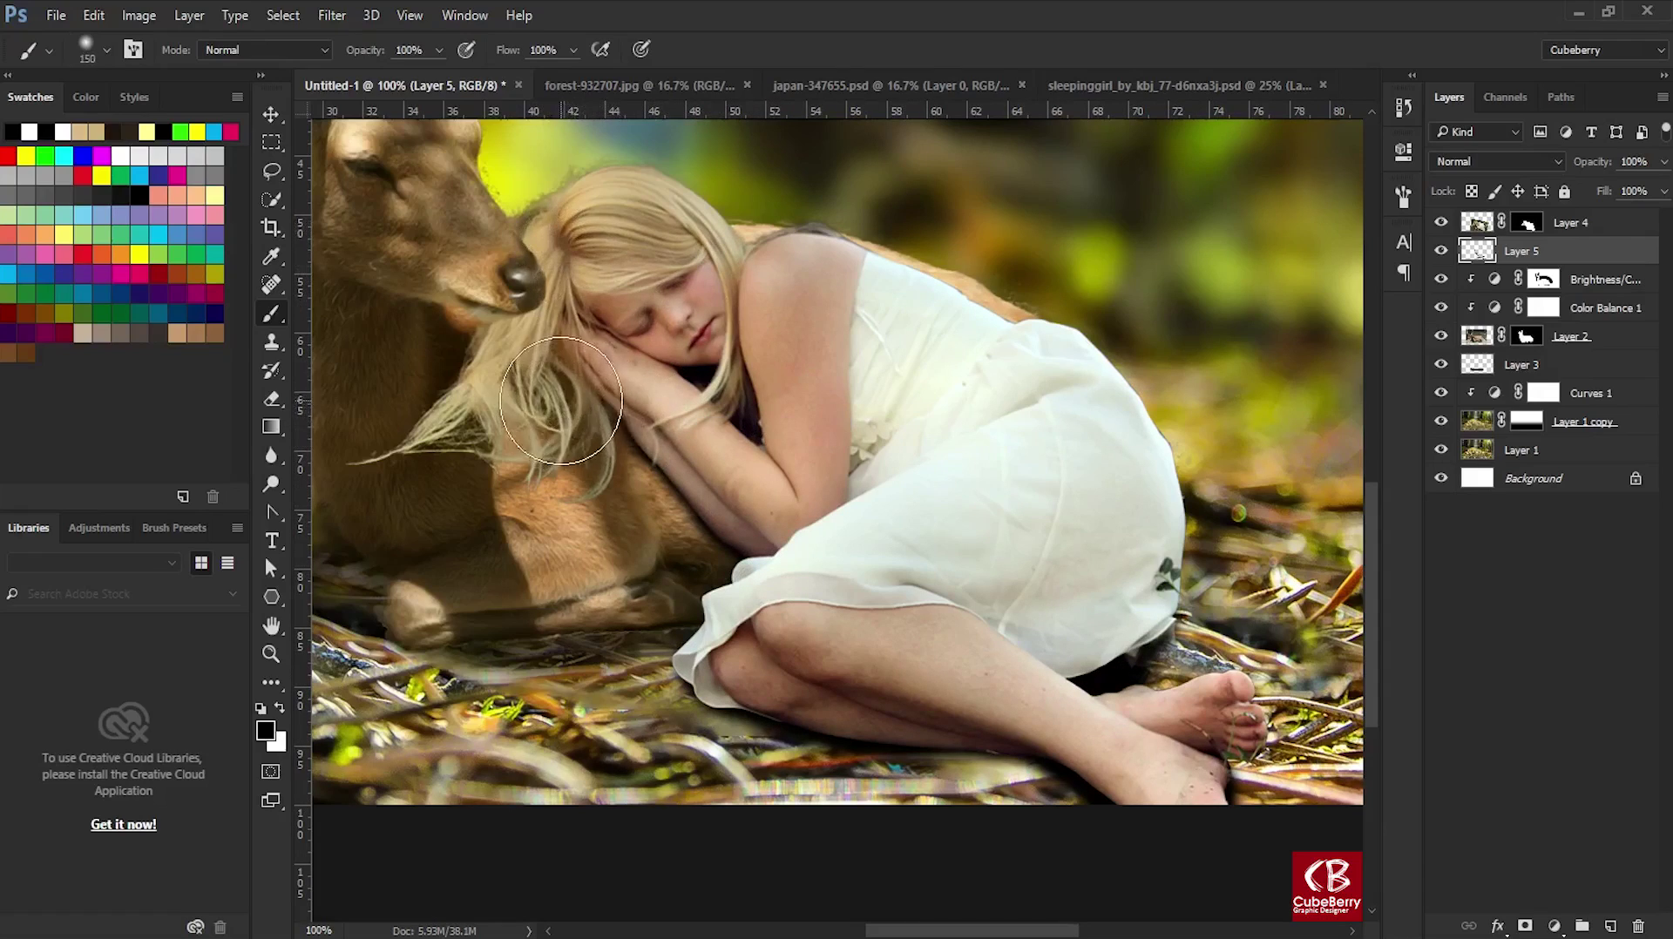
pyautogui.press(']')
pyautogui.press(']')
pyautogui.press(']')
pyautogui.click(518, 392)
pyautogui.moveTo(518, 392)
pyautogui.mouseDown()
pyautogui.moveTo(485, 354)
pyautogui.moveTo(523, 373)
pyautogui.moveTo(466, 373)
pyautogui.moveTo(626, 350)
pyautogui.moveTo(739, 491)
pyautogui.mouseUp()
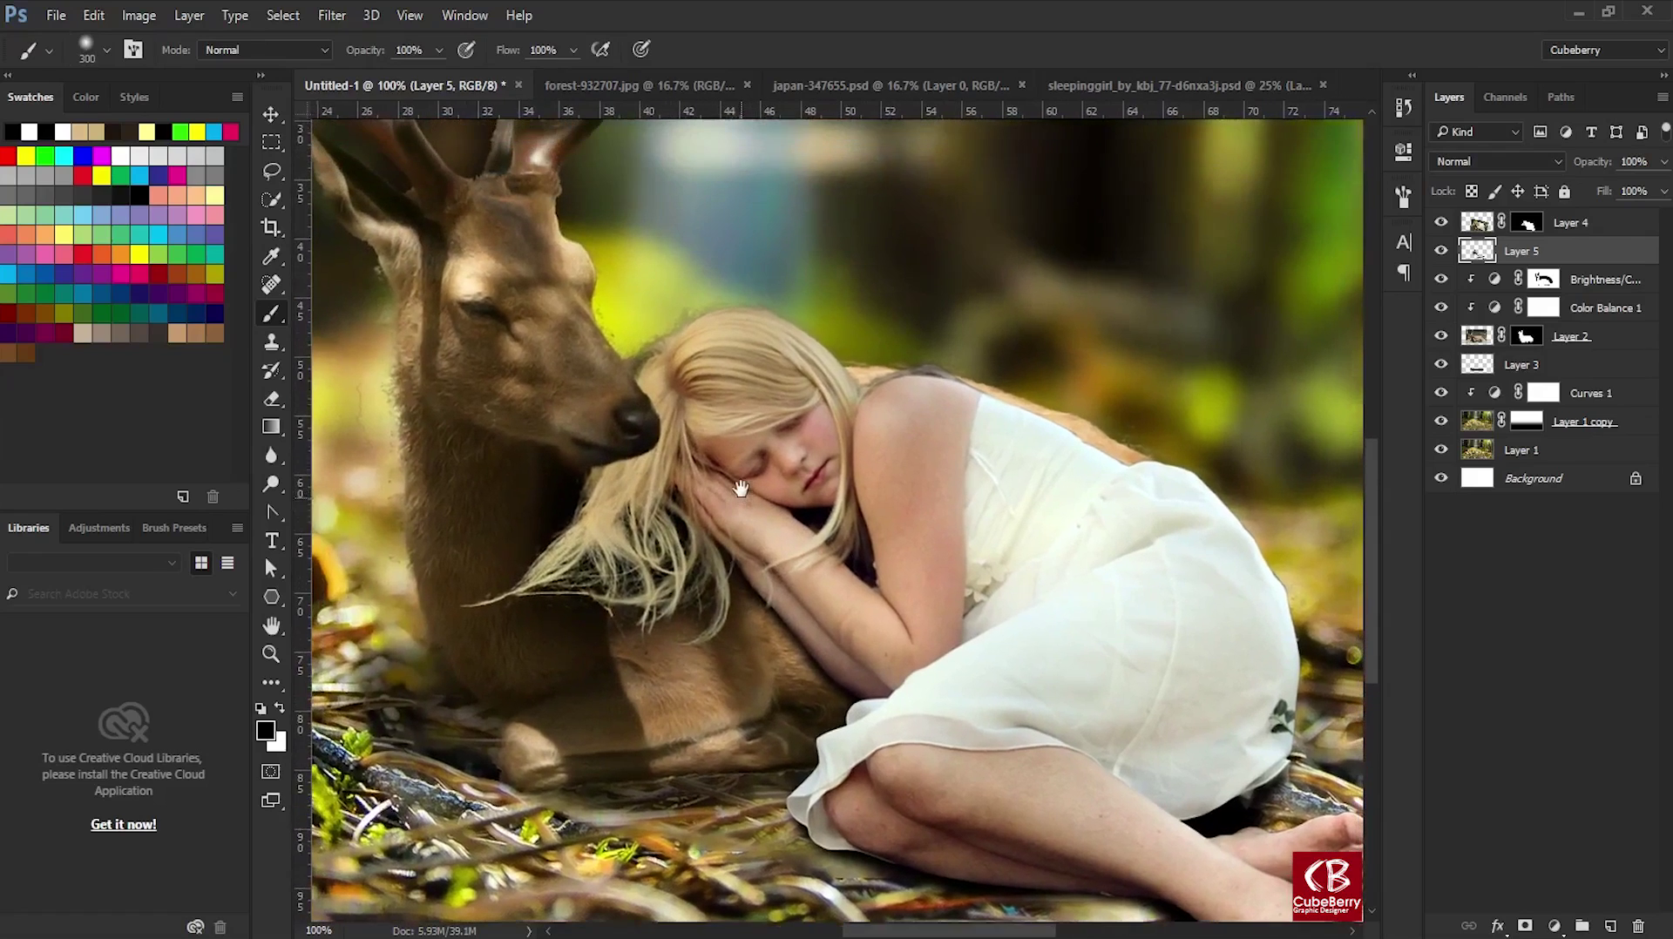
pyautogui.press('e')
pyautogui.moveTo(546, 448); pyautogui.dragTo(523, 418)
pyautogui.press('[')
pyautogui.press('[')
pyautogui.press('[')
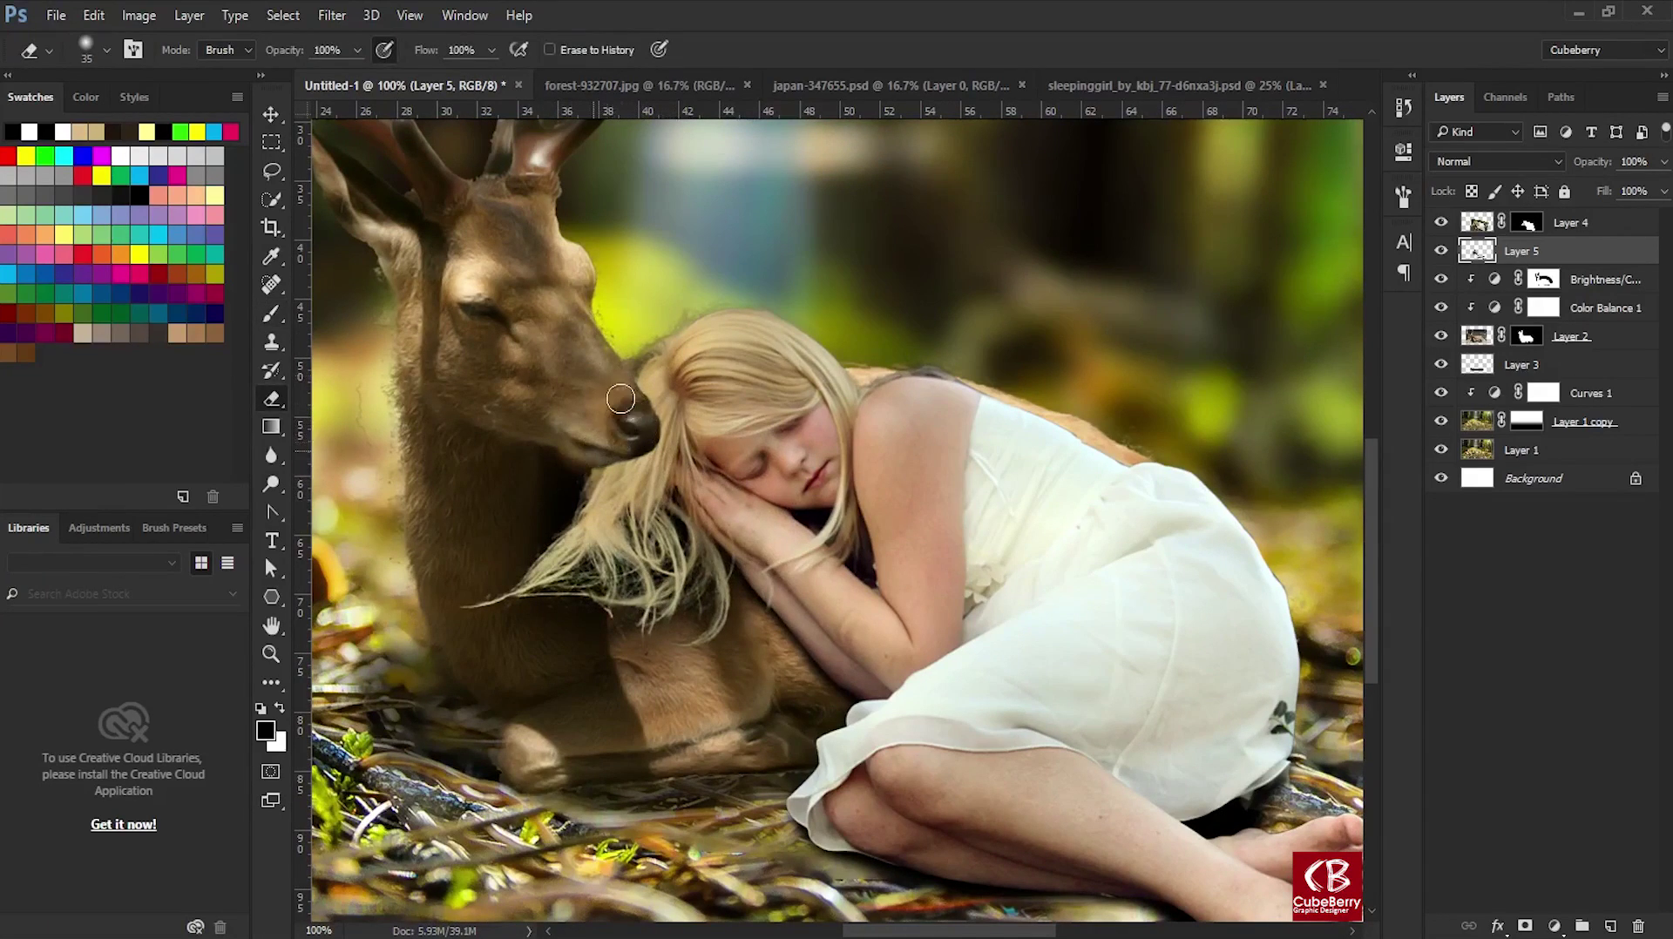
pyautogui.moveTo(620, 398)
pyautogui.mouseDown()
pyautogui.moveTo(558, 427)
pyautogui.moveTo(610, 390)
pyautogui.mouseUp()
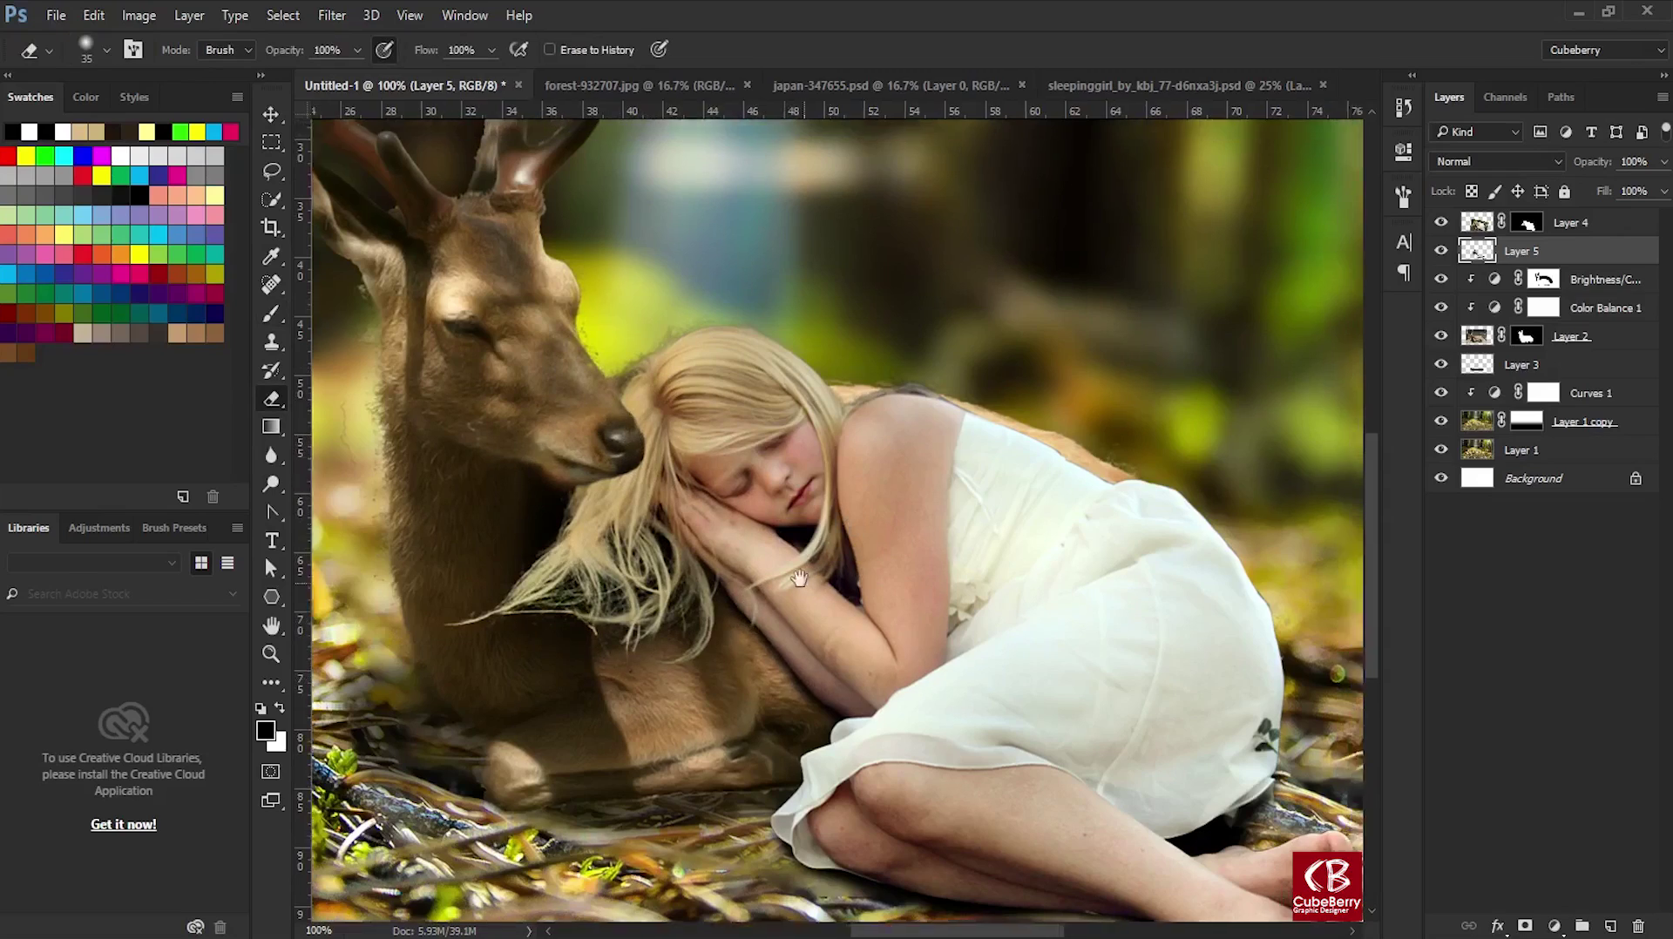
pyautogui.moveTo(831, 644); pyautogui.dragTo(729, 747)
pyautogui.click(1663, 162)
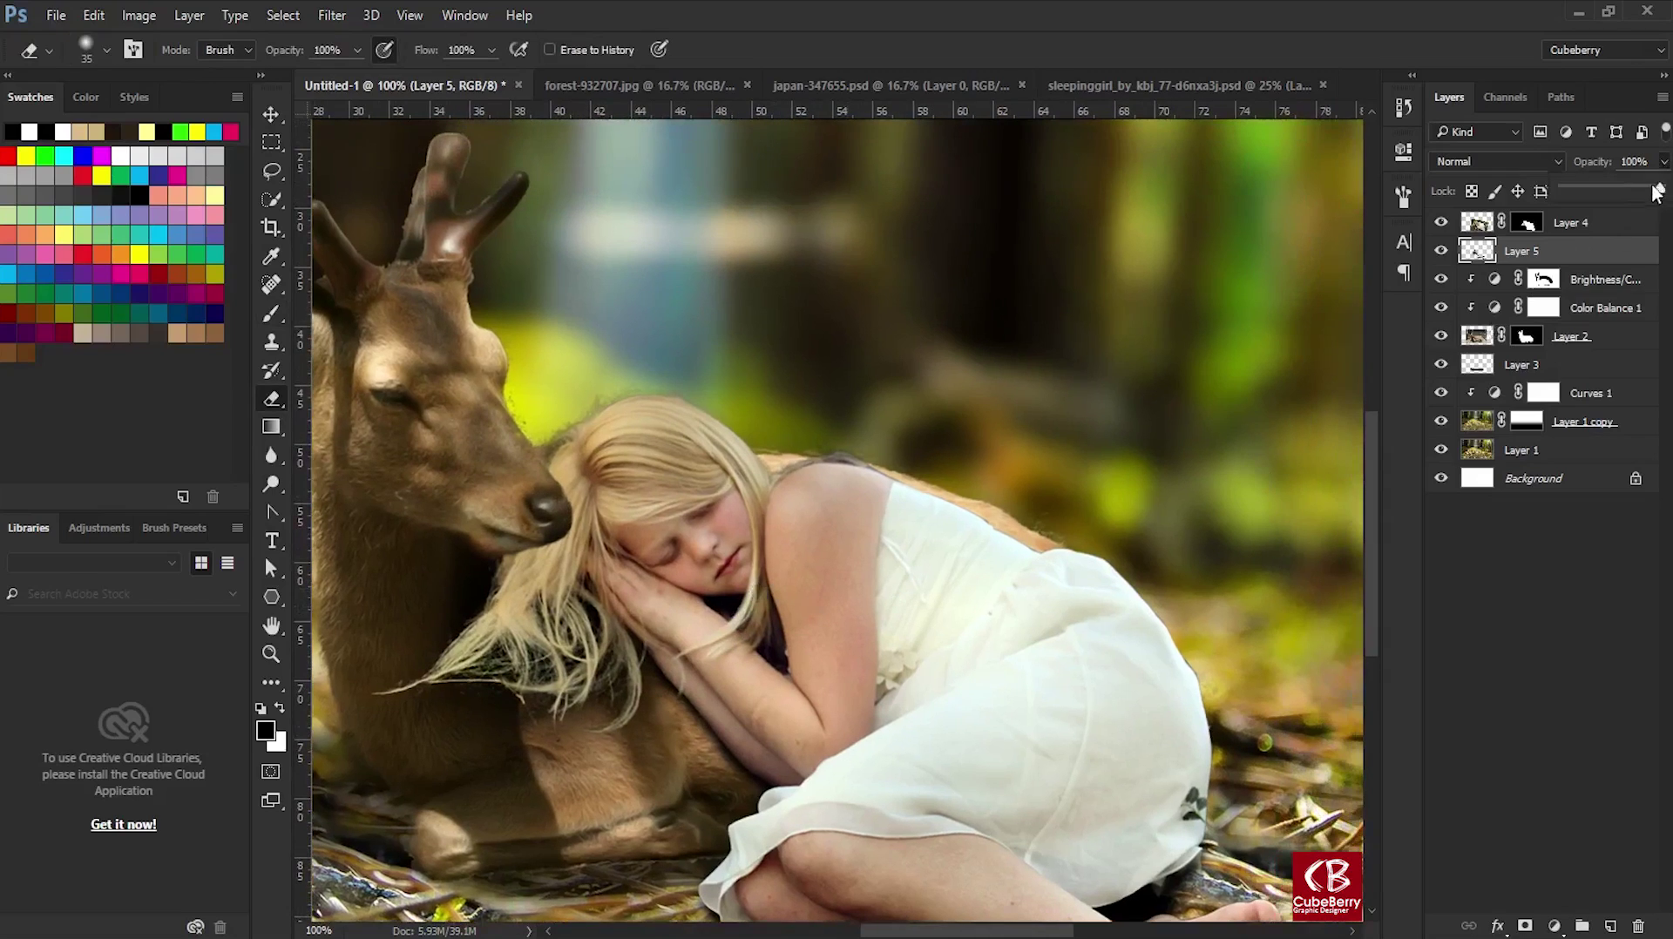
pyautogui.moveTo(1661, 189)
pyautogui.mouseDown()
pyautogui.moveTo(1622, 191)
pyautogui.moveTo(1638, 184)
pyautogui.mouseUp()
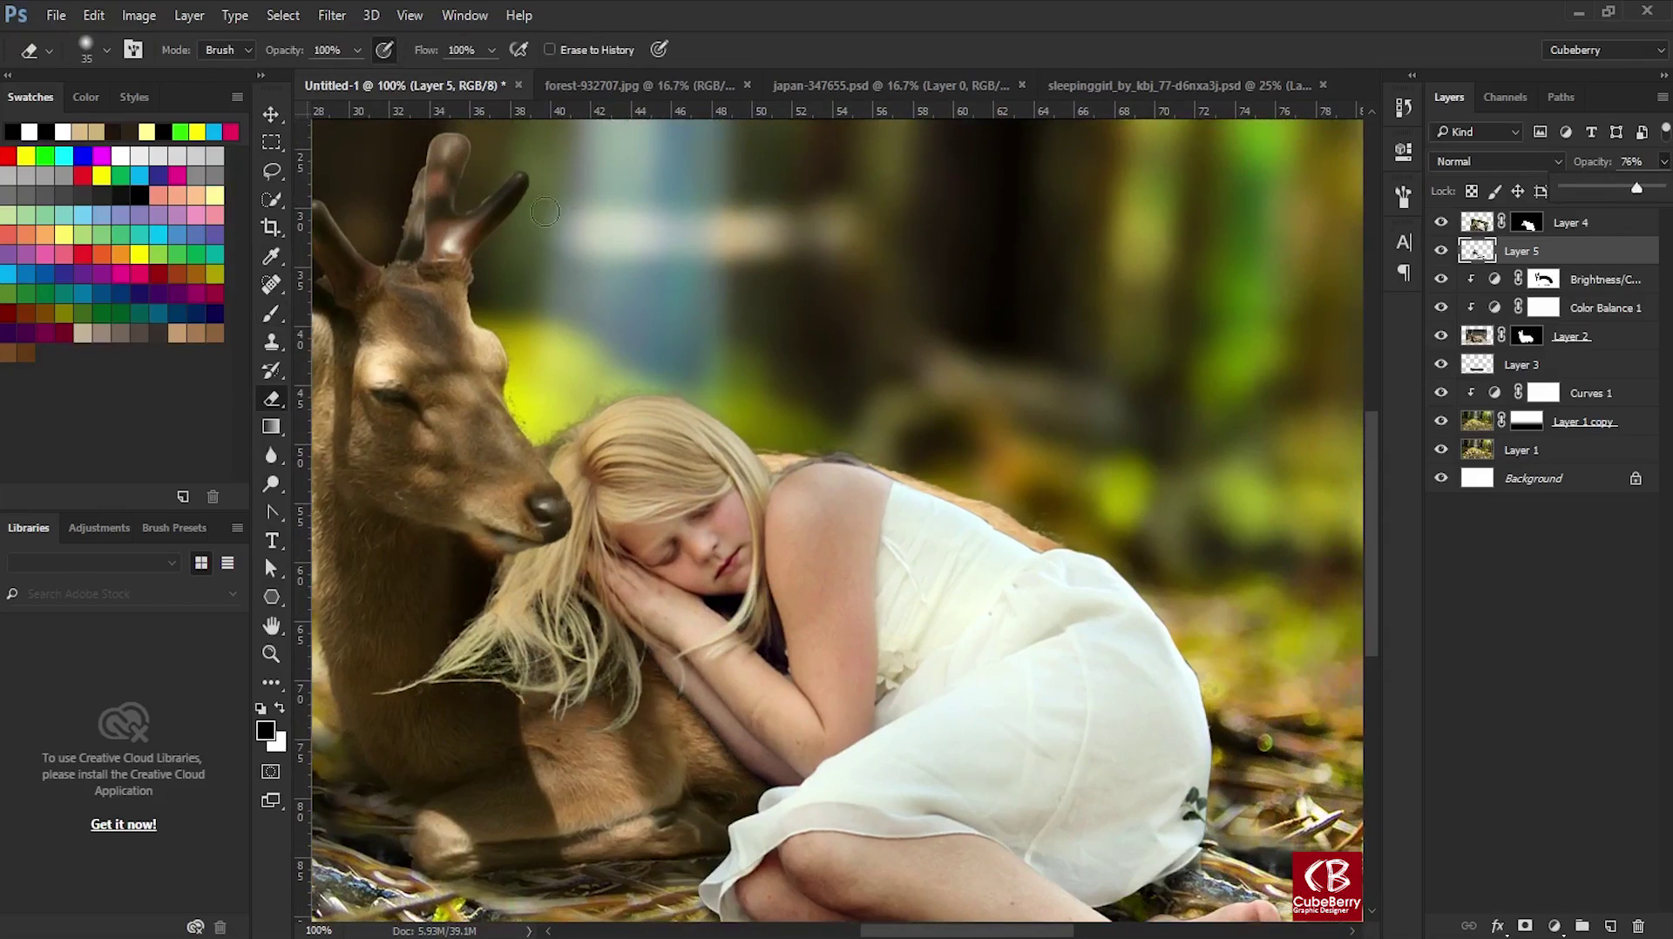
pyautogui.click(332, 15)
pyautogui.moveTo(342, 256)
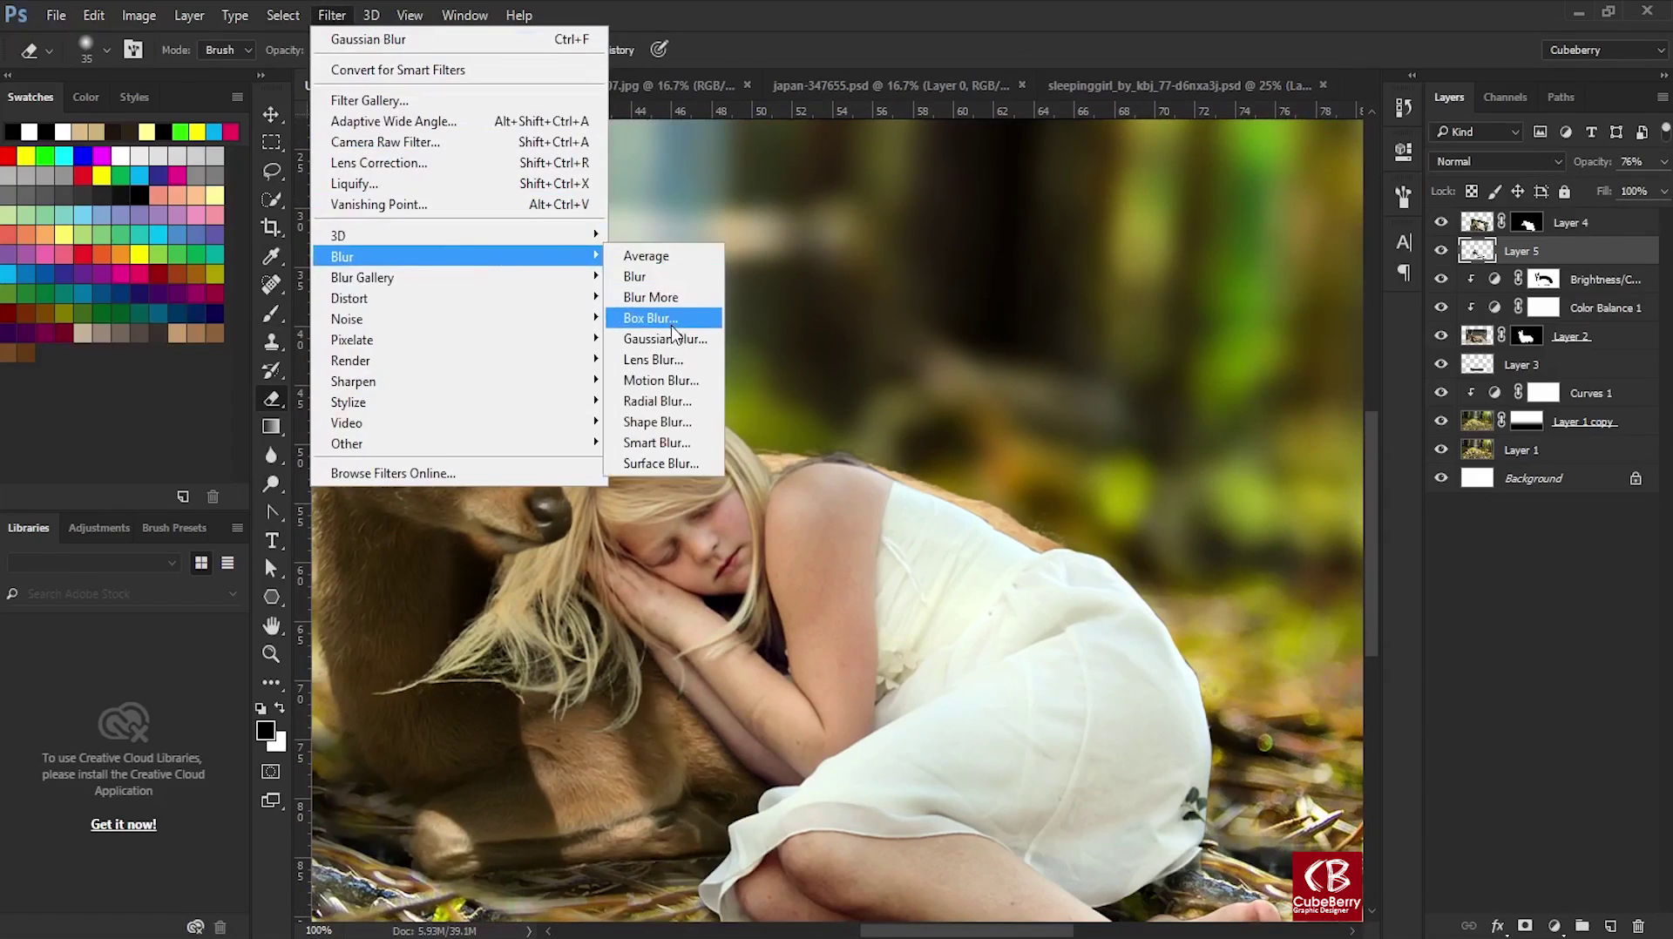
pyautogui.click(672, 339)
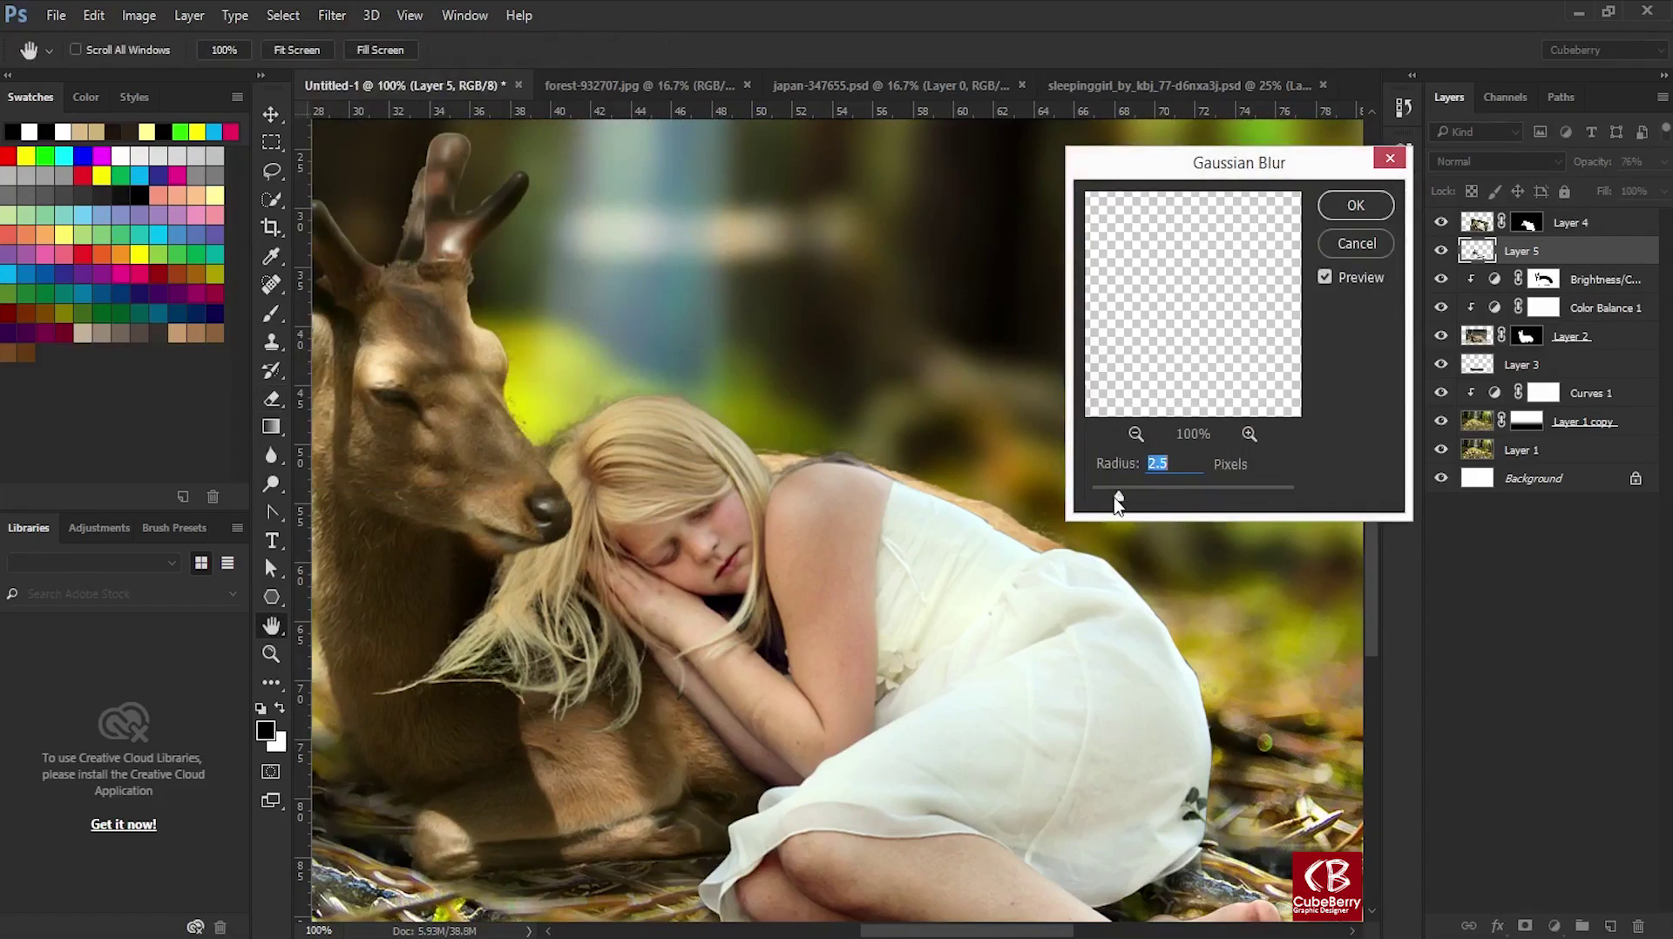
pyautogui.click(1355, 206)
pyautogui.click(1664, 161)
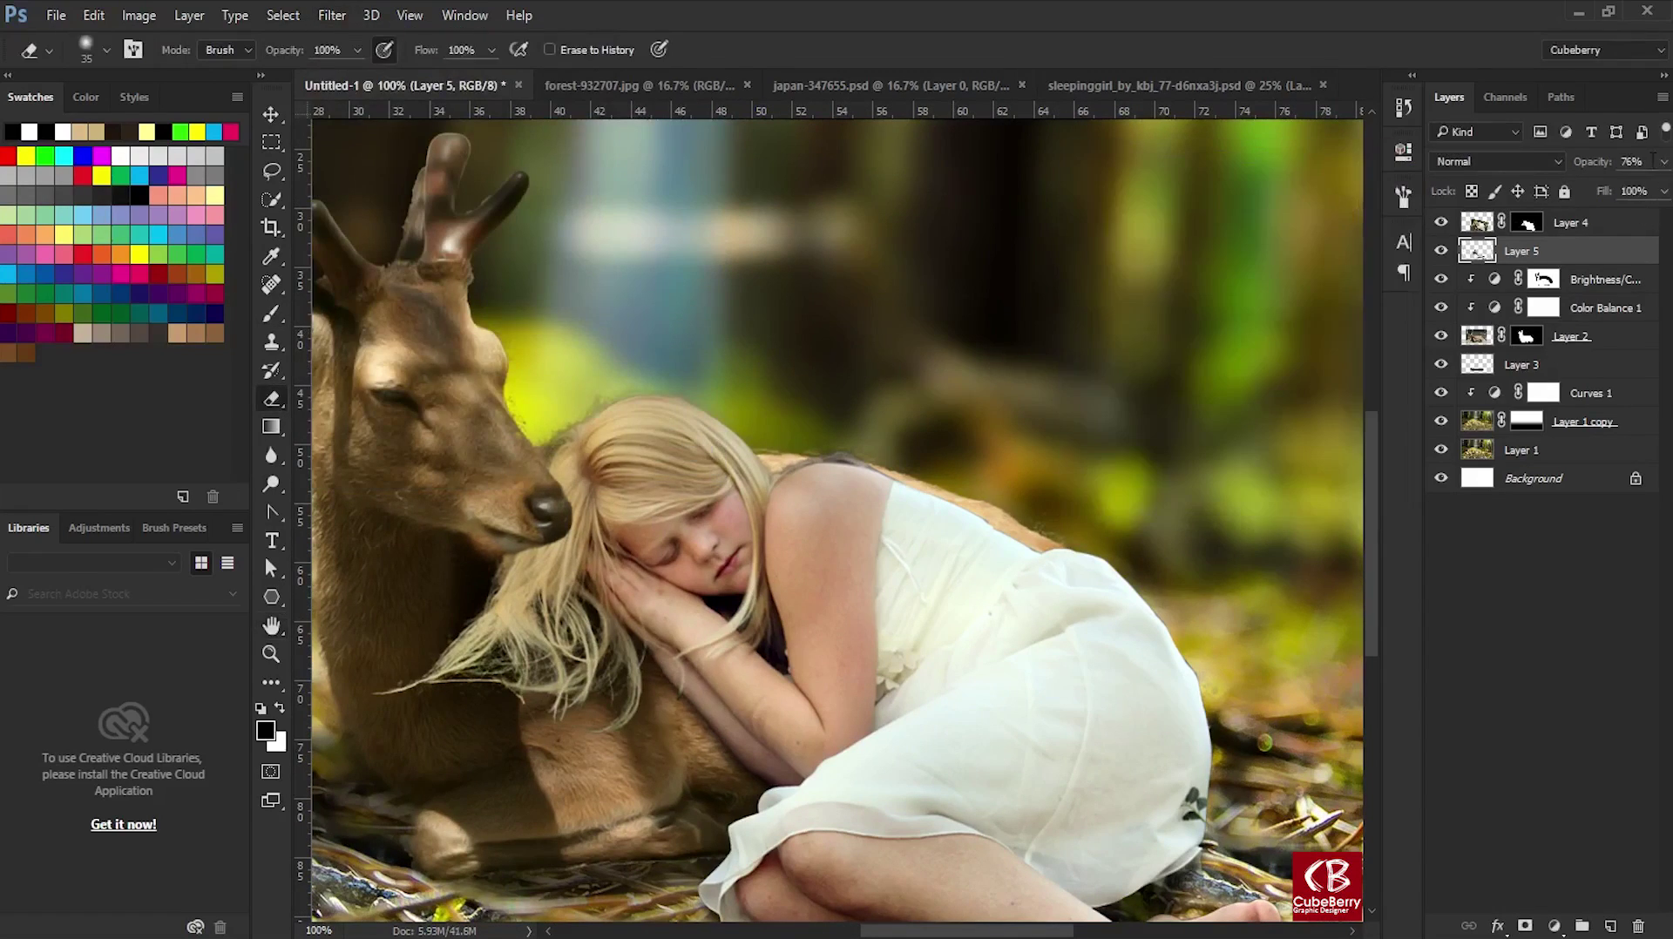
pyautogui.moveTo(1640, 185); pyautogui.dragTo(1664, 190)
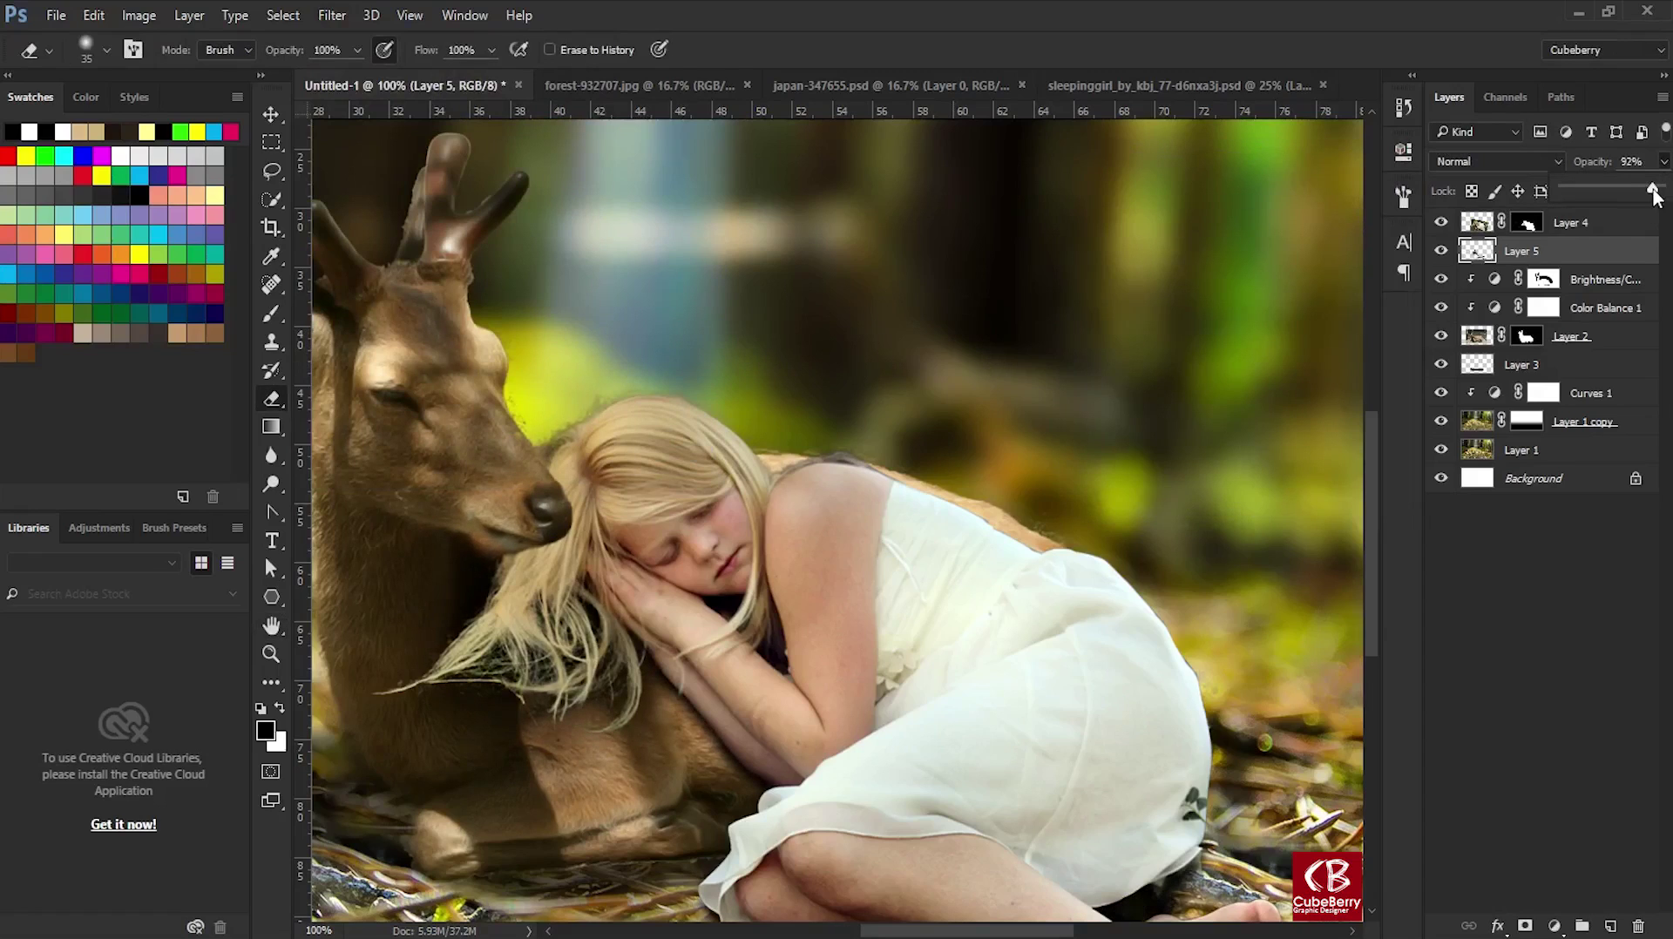
pyautogui.scroll(-1, 691, 589)
pyautogui.scroll(-1, 796, 653)
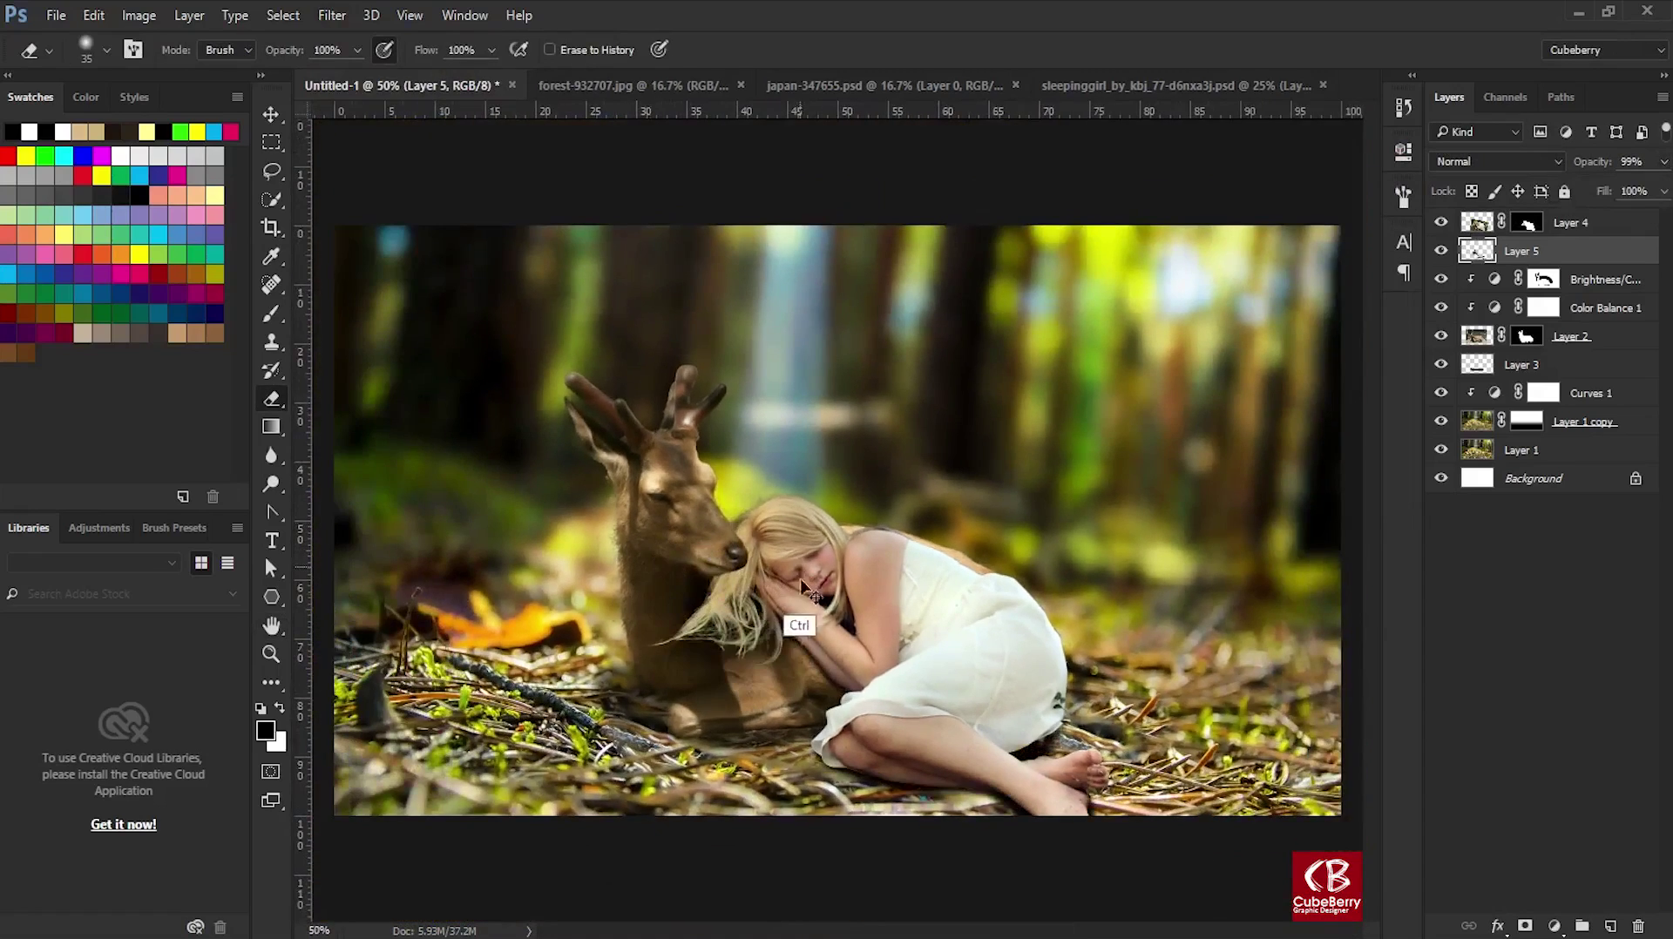
pyautogui.scroll(-1, 795, 653)
# Clip a Brightness/Contrast adjustment to Layer 4 with brightness -37 and contrast 41.
pyautogui.scroll(1, 795, 653)
pyautogui.click(1603, 225)
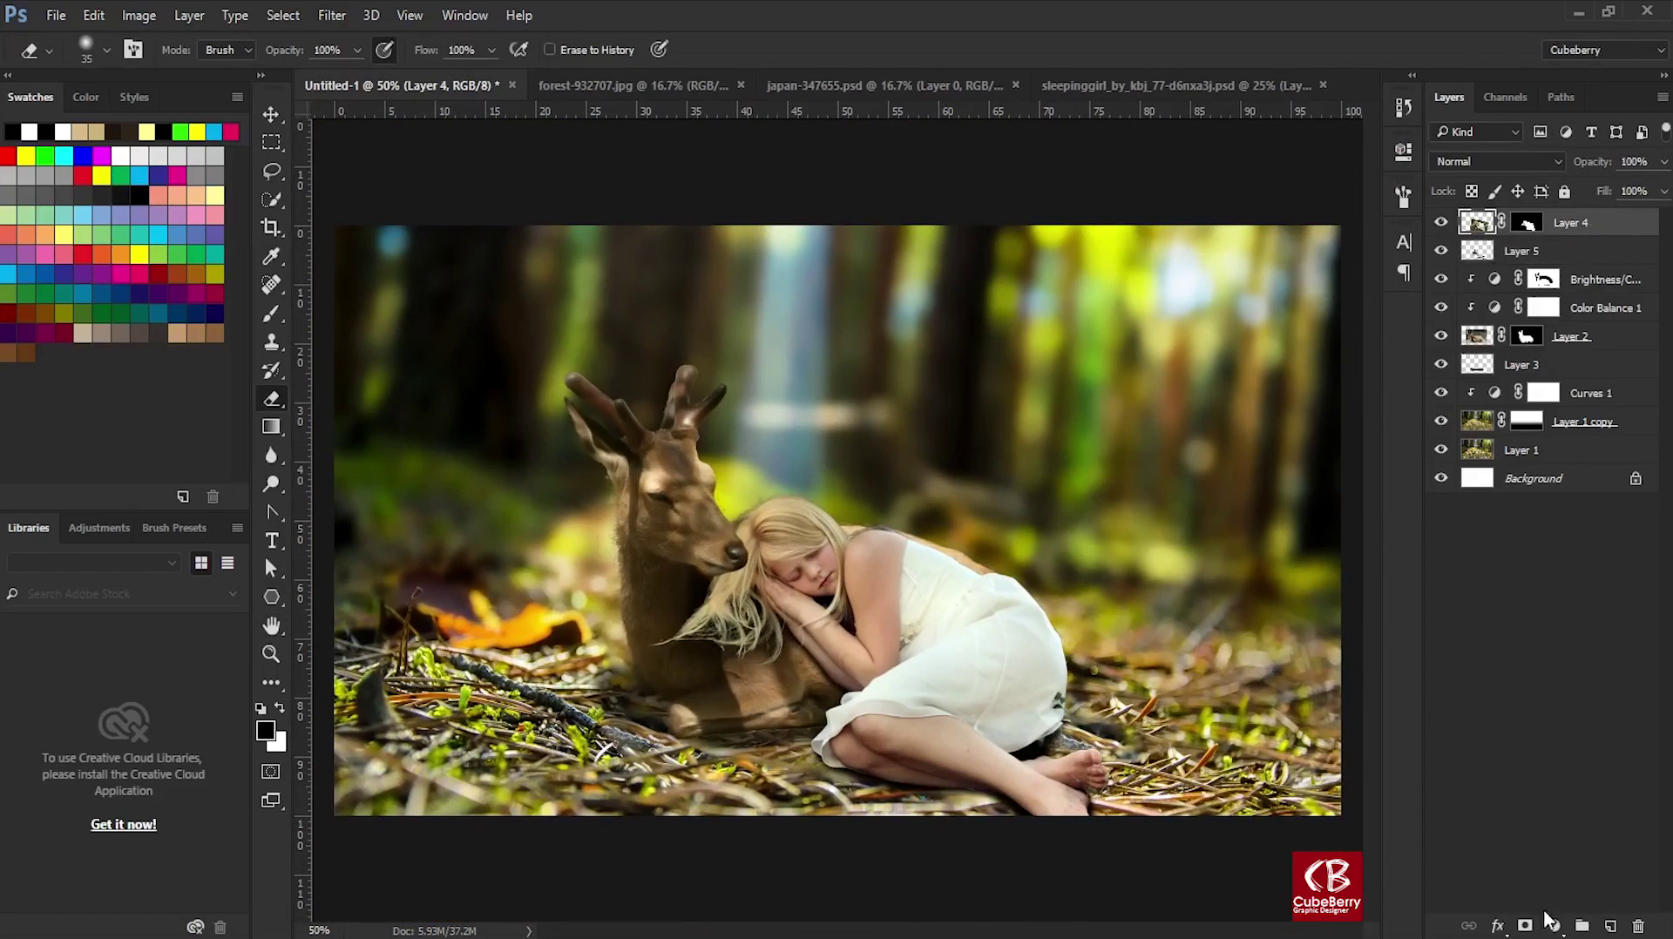
pyautogui.click(1551, 923)
pyautogui.click(1544, 529)
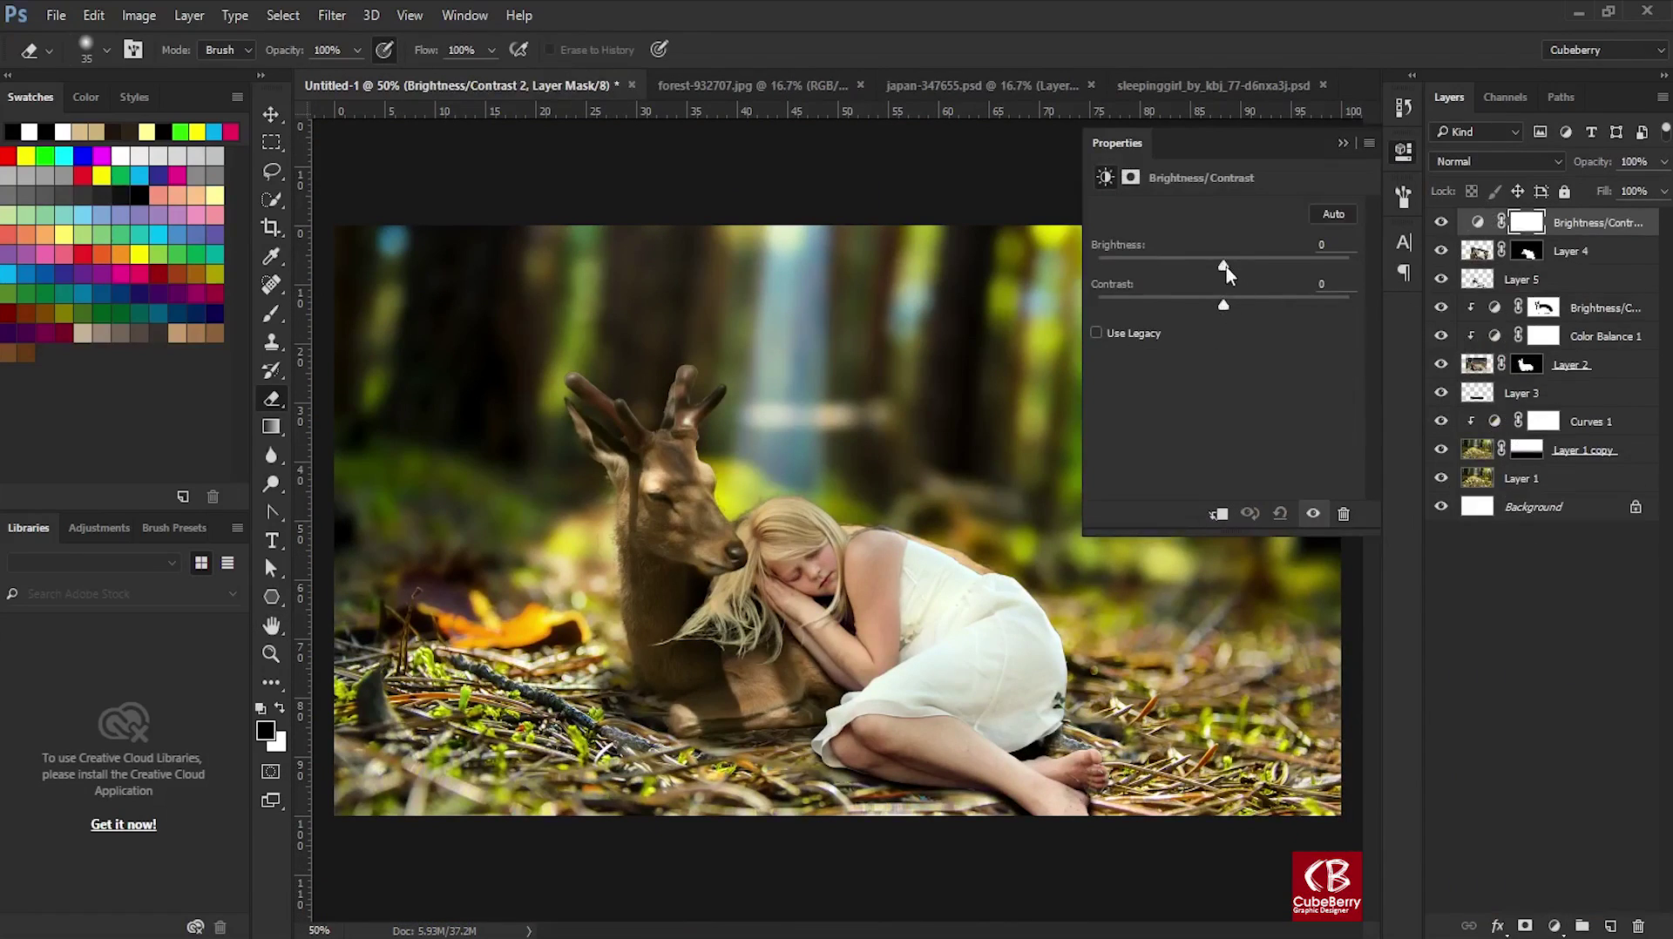
pyautogui.moveTo(1224, 266); pyautogui.dragTo(1160, 263)
pyautogui.hotkey('ctrl', 'alt', 'g')
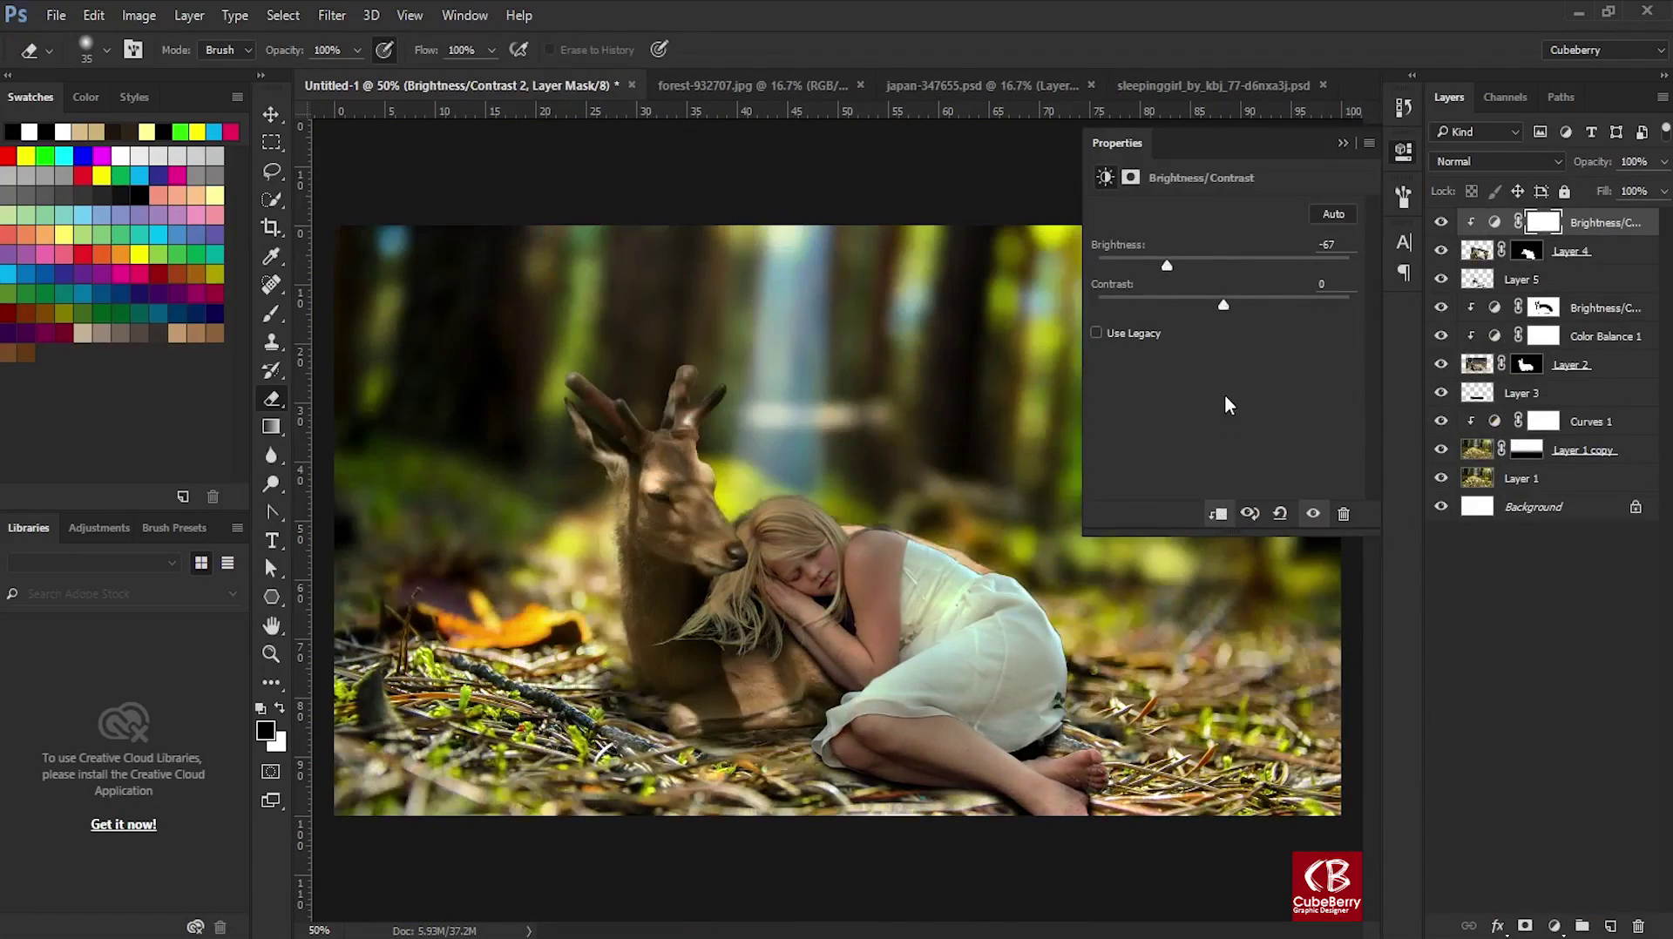
pyautogui.moveTo(1275, 306); pyautogui.dragTo(1311, 306)
pyautogui.moveTo(1167, 264); pyautogui.dragTo(1192, 261)
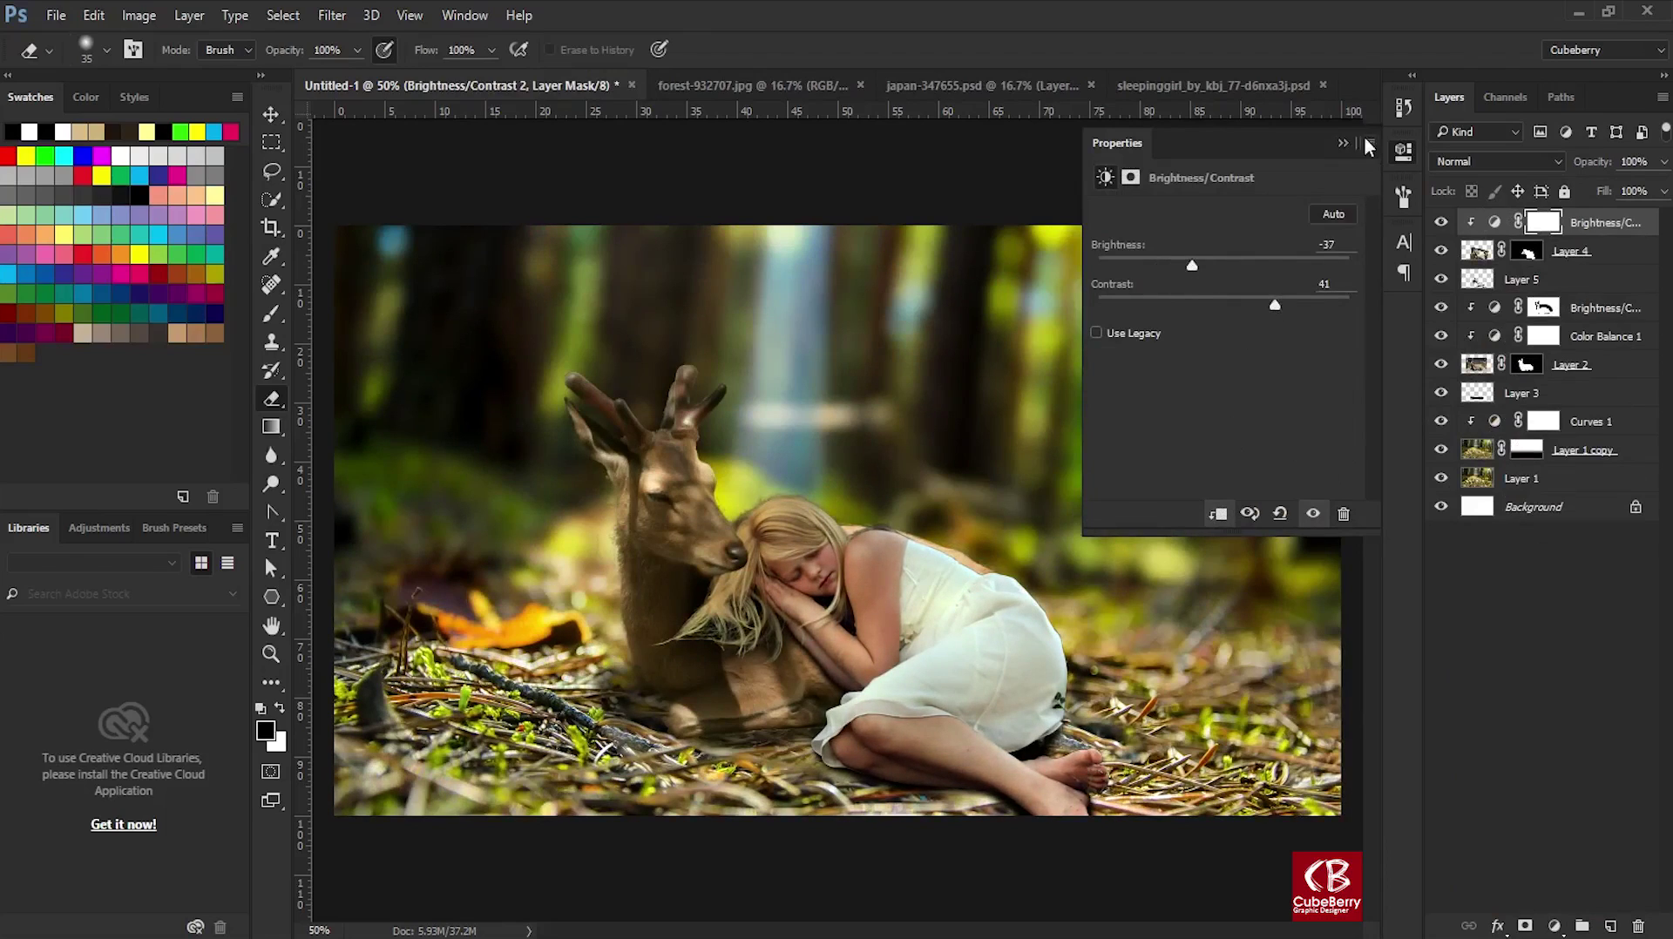
pyautogui.click(1343, 143)
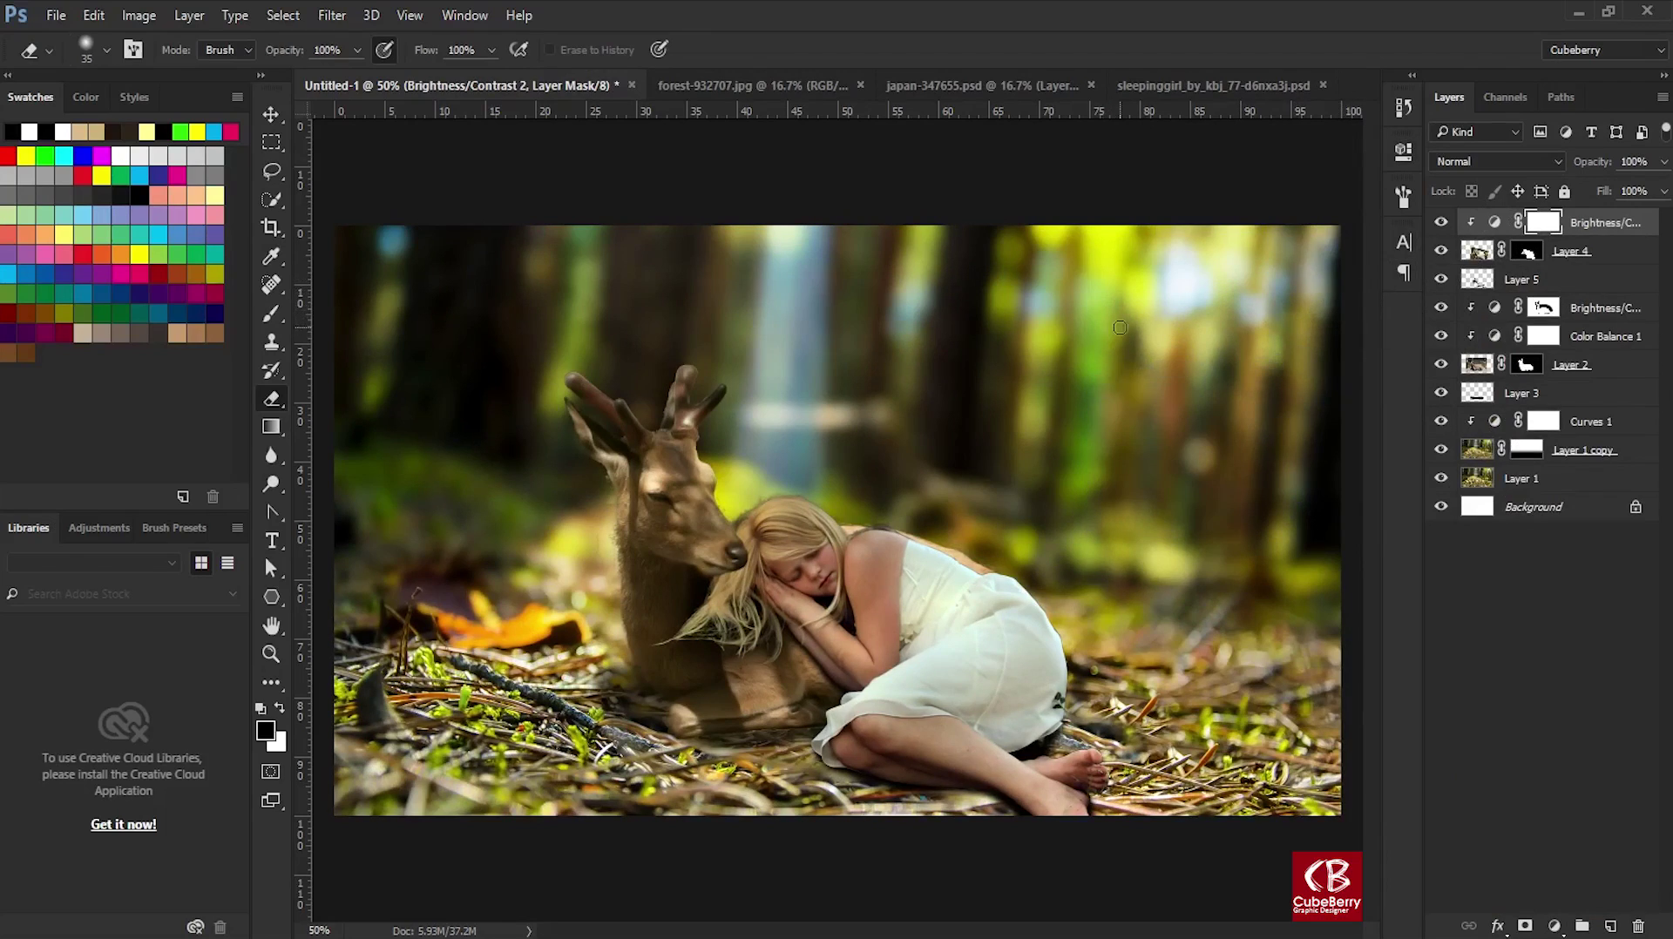
pyautogui.hotkey('ctrl', '+')
pyautogui.hotkey('ctrl', '+')
# Apply Reduce Noise at Strength 9 to Layer 4, the sleeping girl's layer.
pyautogui.click(1477, 253)
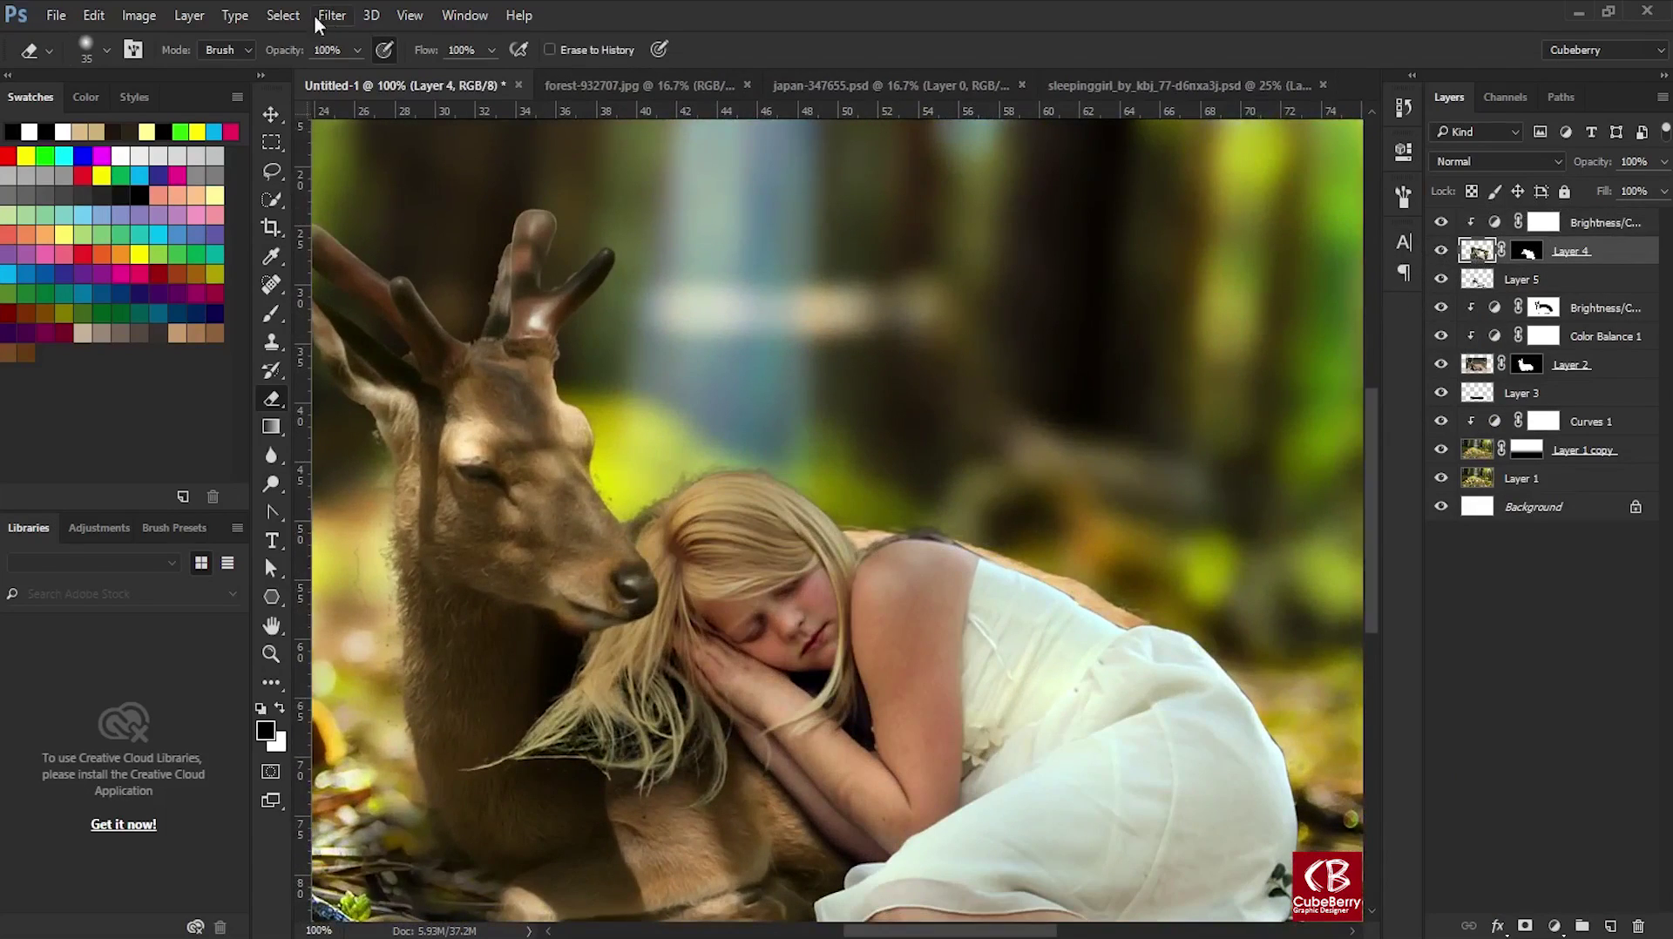
pyautogui.click(334, 15)
pyautogui.moveTo(347, 319)
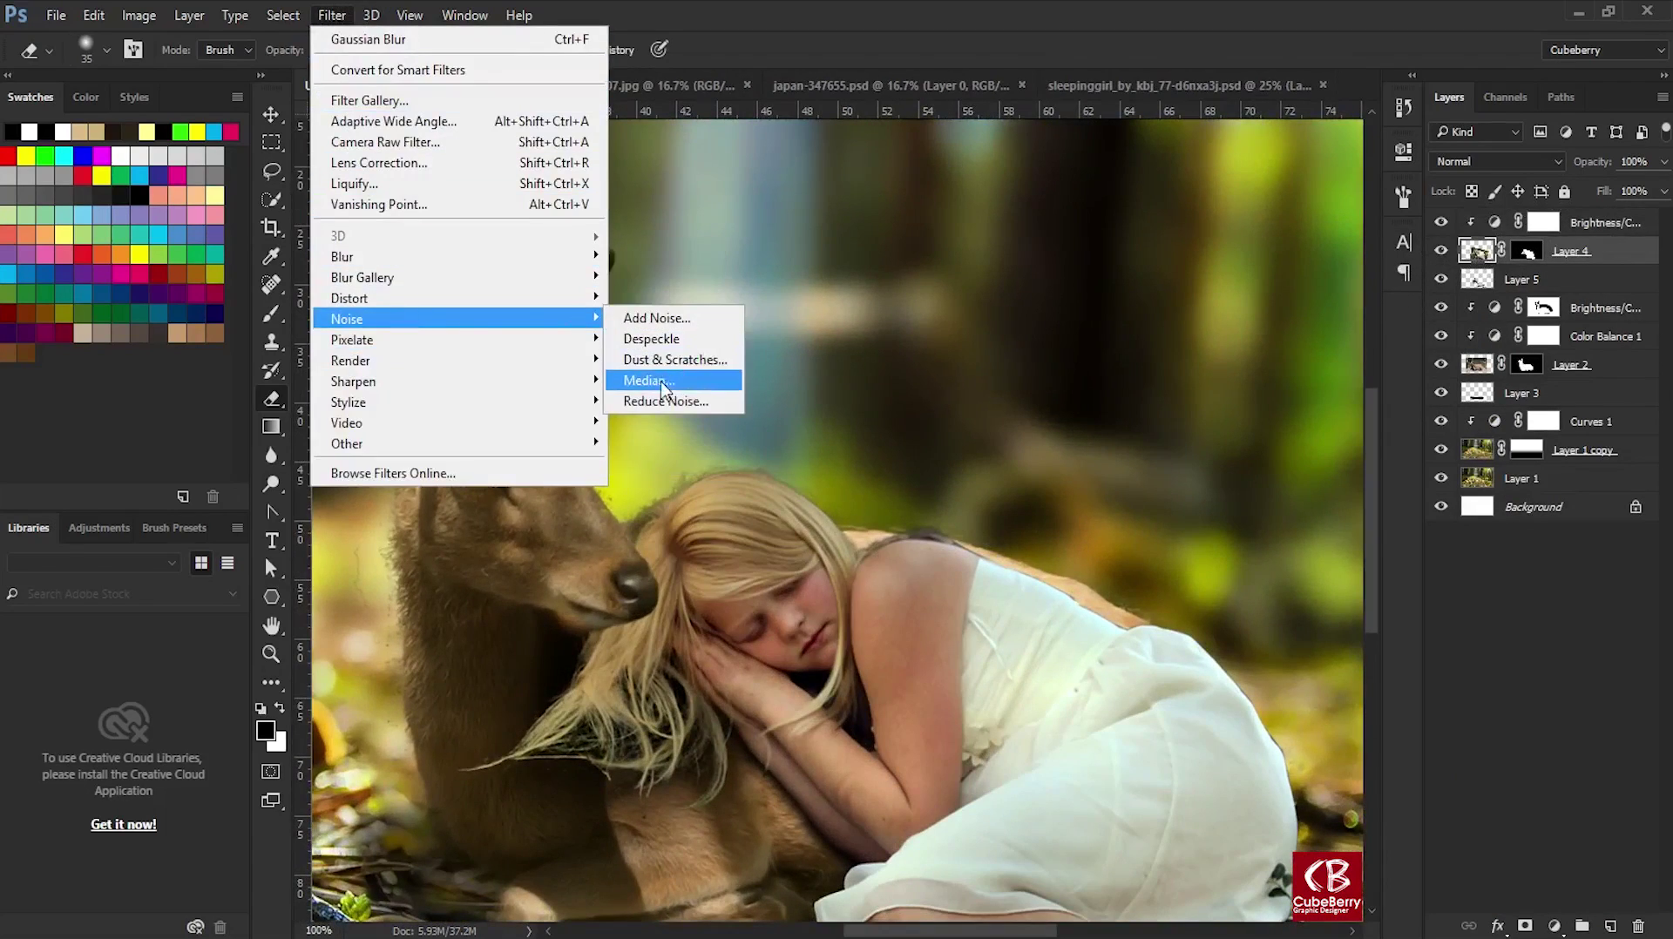
pyautogui.click(666, 400)
pyautogui.moveTo(622, 540); pyautogui.dragTo(796, 410)
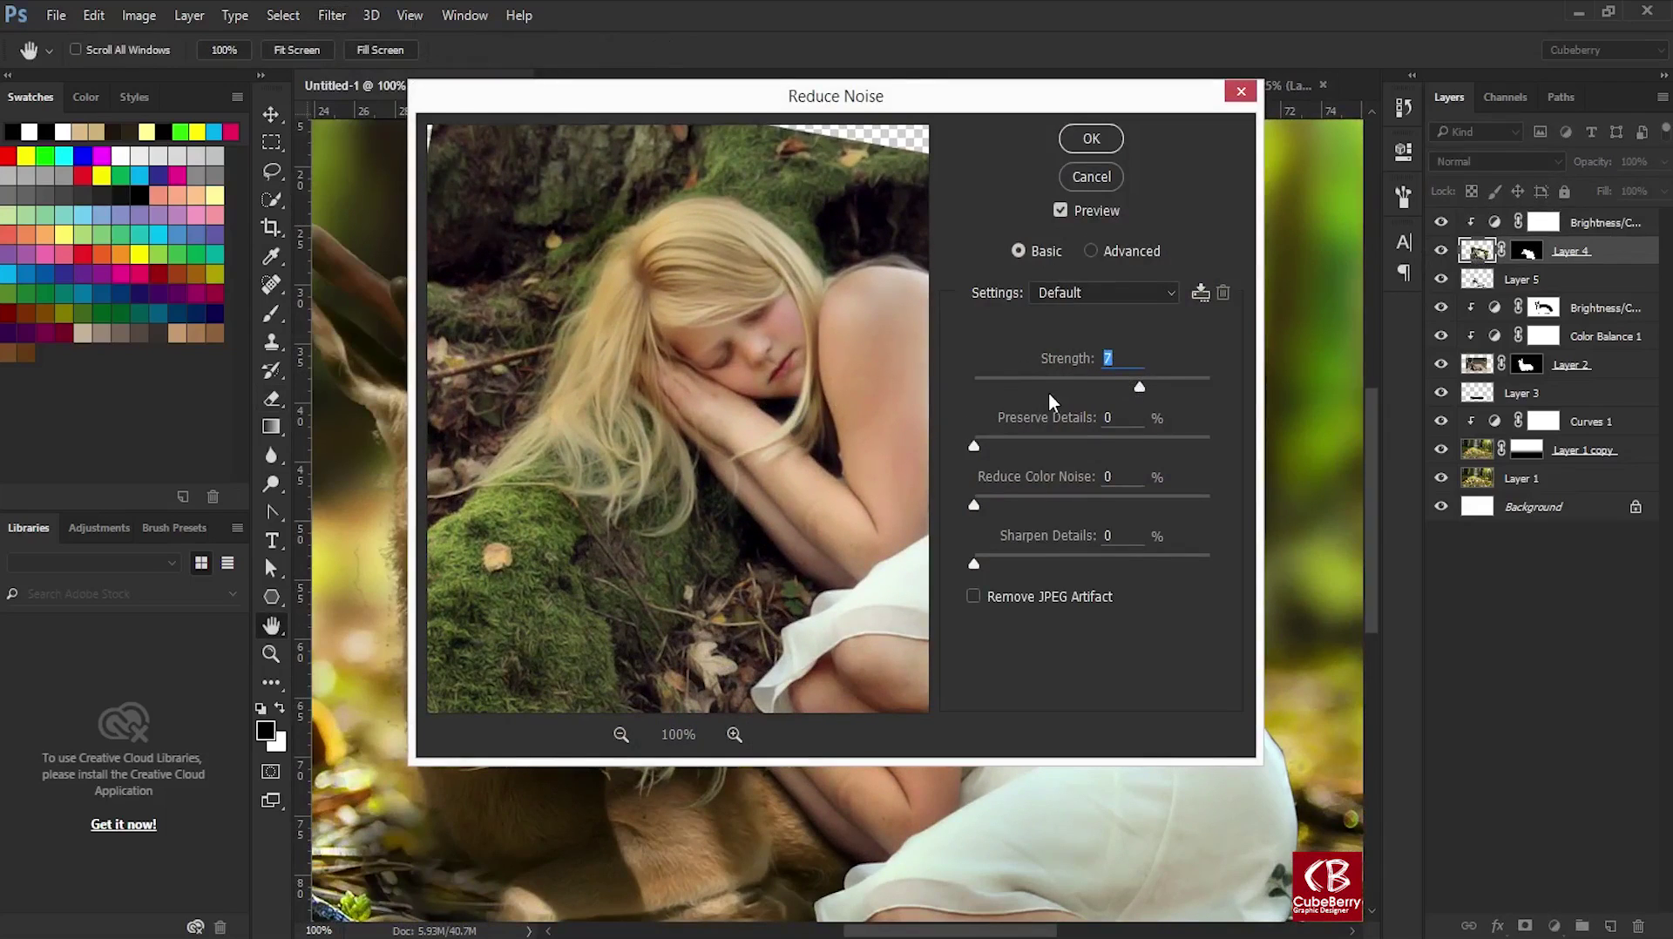
pyautogui.moveTo(1031, 392); pyautogui.dragTo(1150, 409)
pyautogui.moveTo(1144, 392); pyautogui.dragTo(1187, 392)
pyautogui.click(1091, 139)
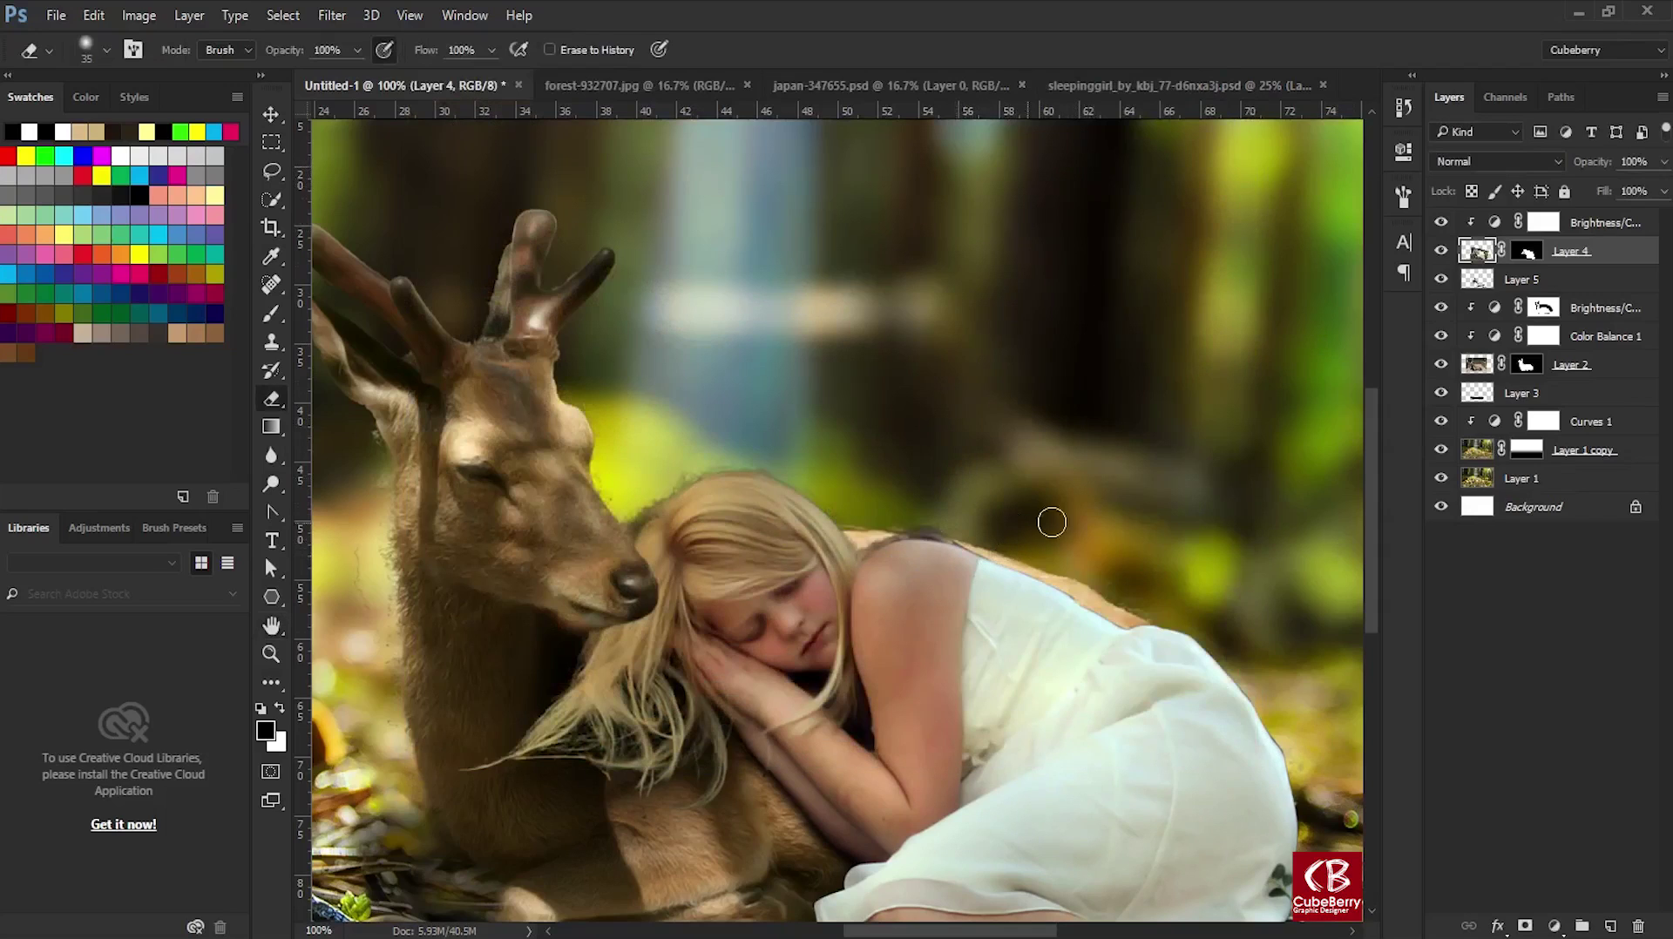
# Change the girl's Brightness/Contrast adjustment to Brightness -21 and Contrast 67.
pyautogui.doubleClick(1495, 225)
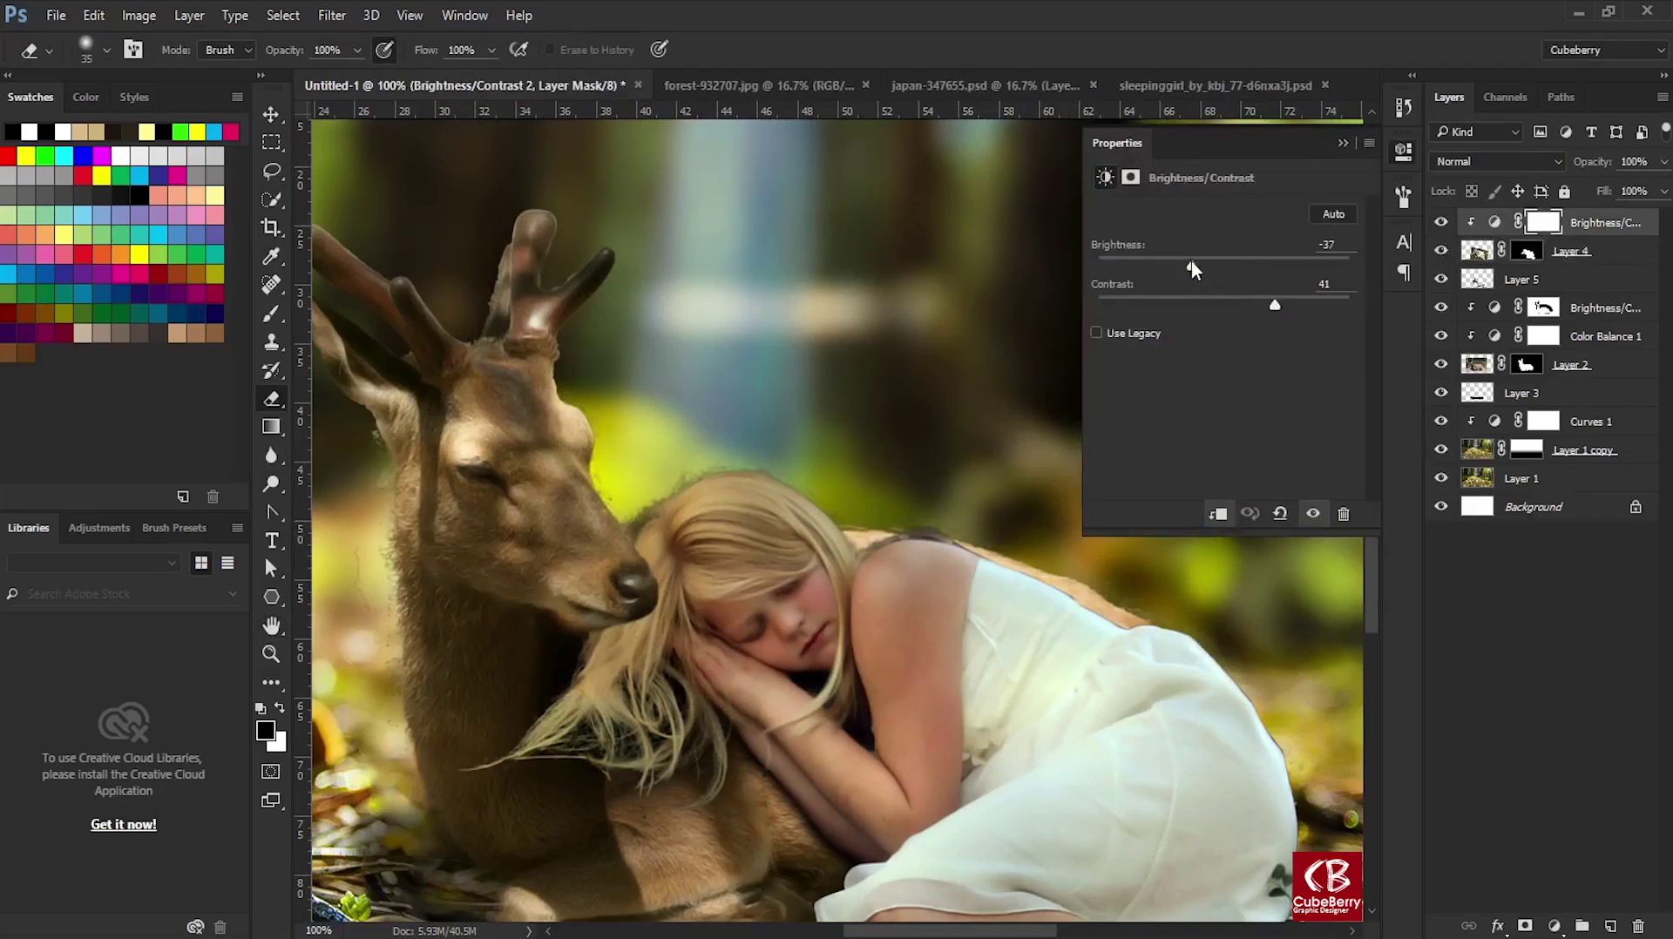
pyautogui.moveTo(1190, 261); pyautogui.dragTo(1211, 264)
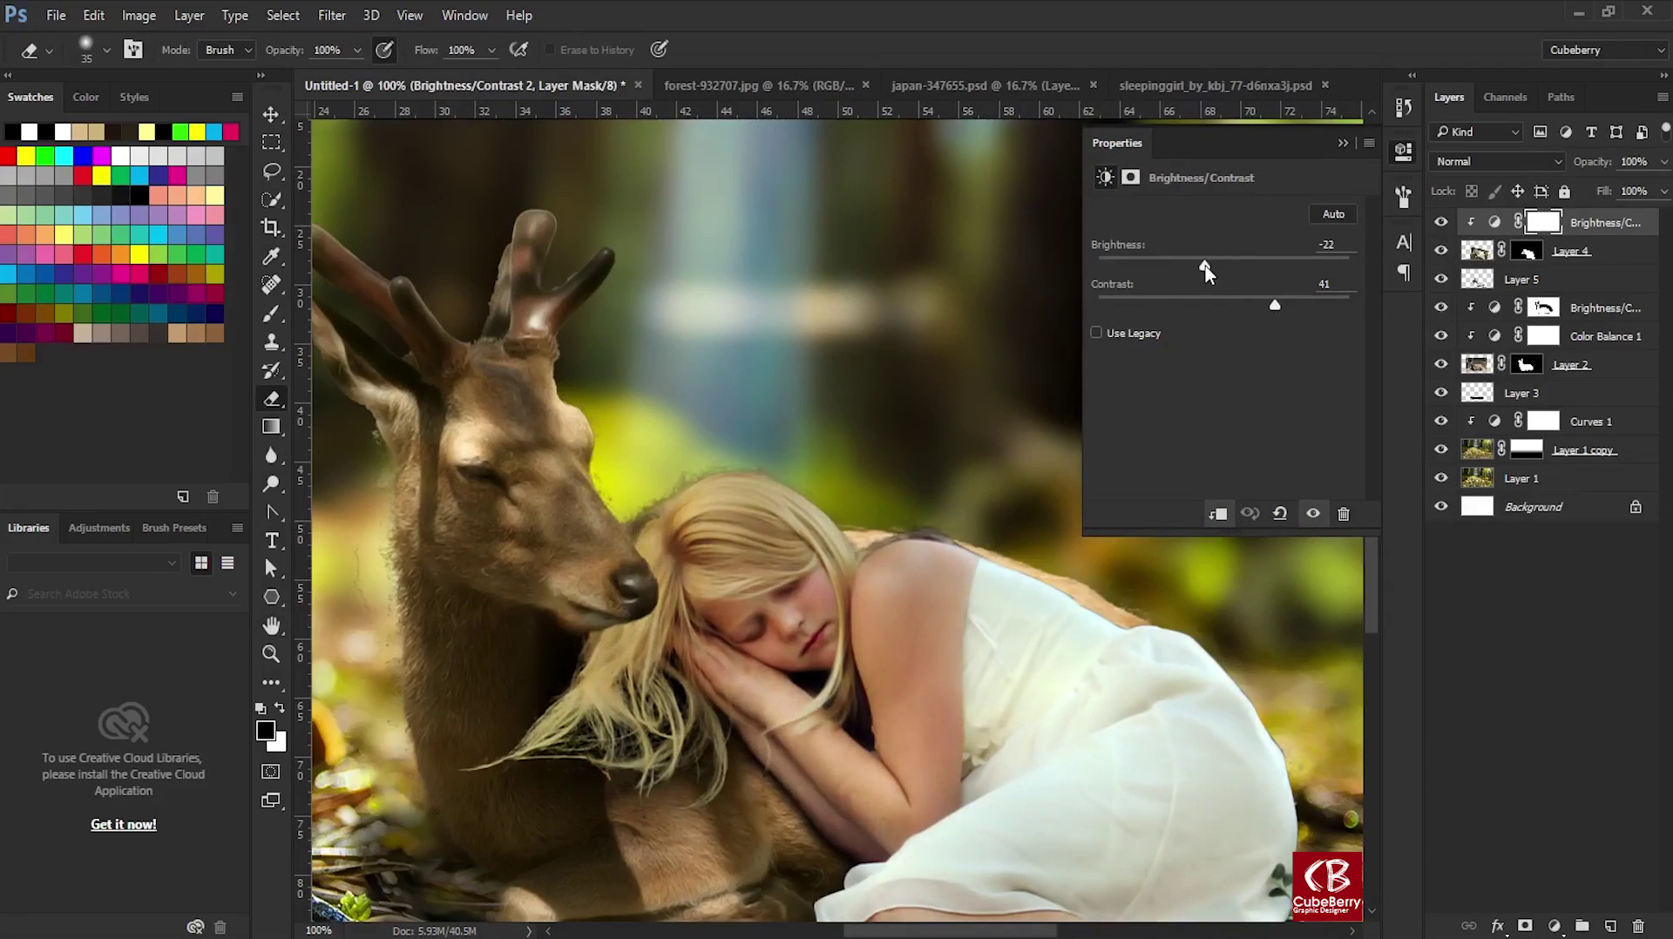
pyautogui.moveTo(1275, 311); pyautogui.dragTo(1321, 306)
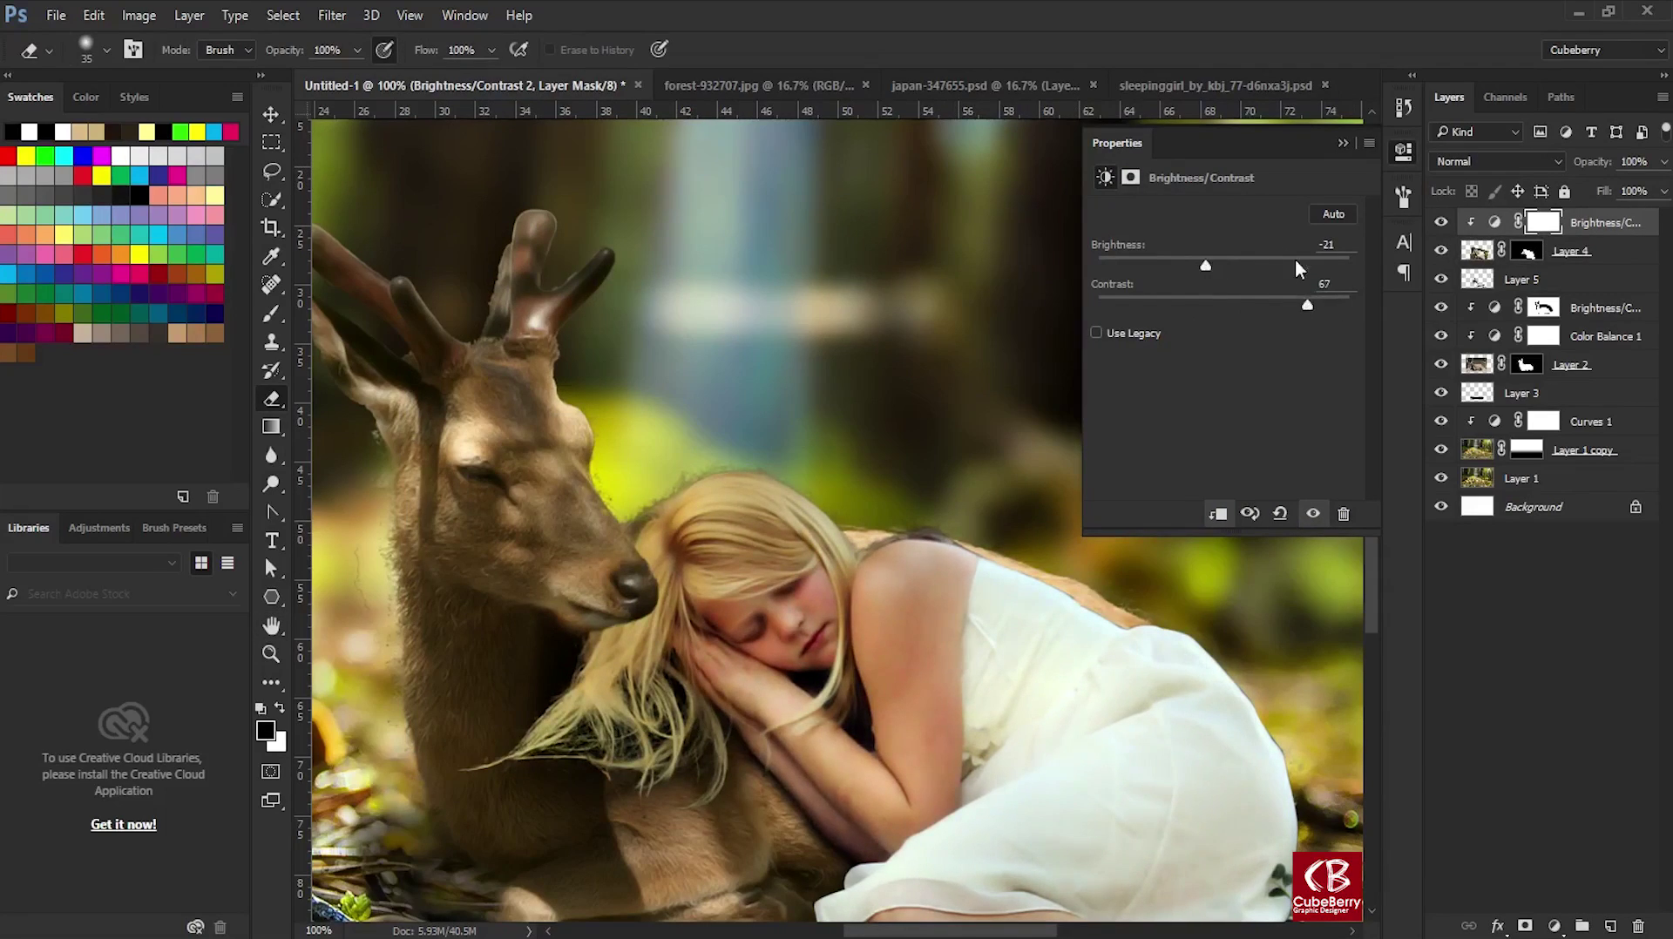
pyautogui.click(1343, 143)
# Lower the adjustment layer to about 55% opacity and add a new empty layer.
pyautogui.click(1663, 162)
pyautogui.moveTo(1663, 187); pyautogui.dragTo(1617, 191)
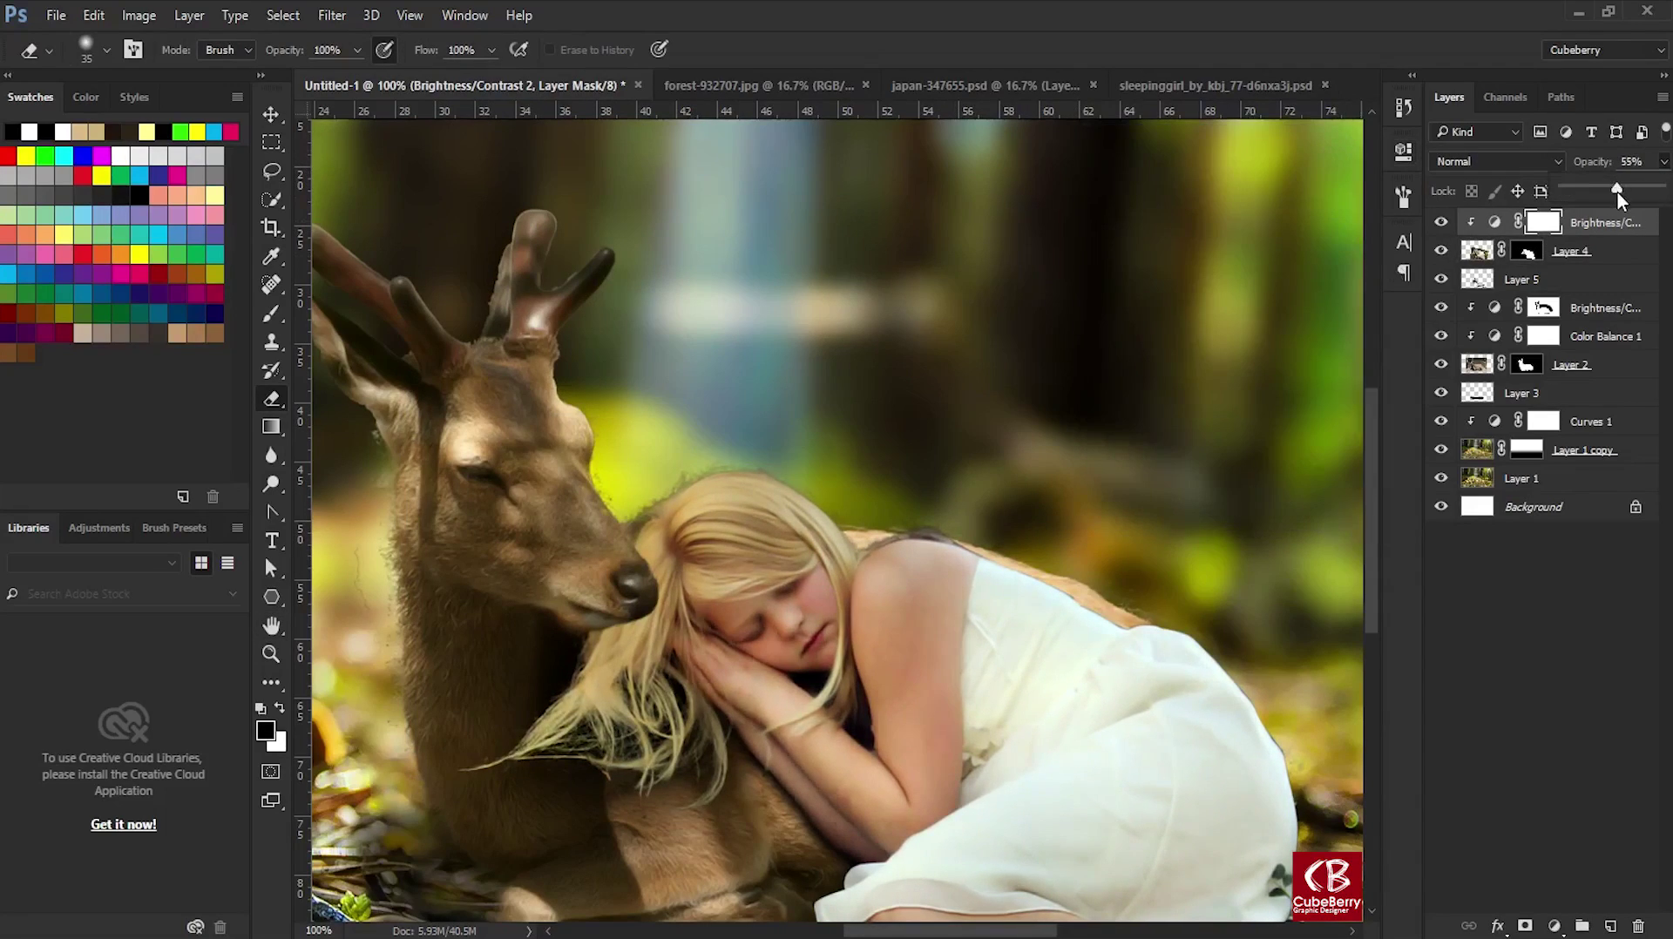
pyautogui.scroll(-2, 871, 575)
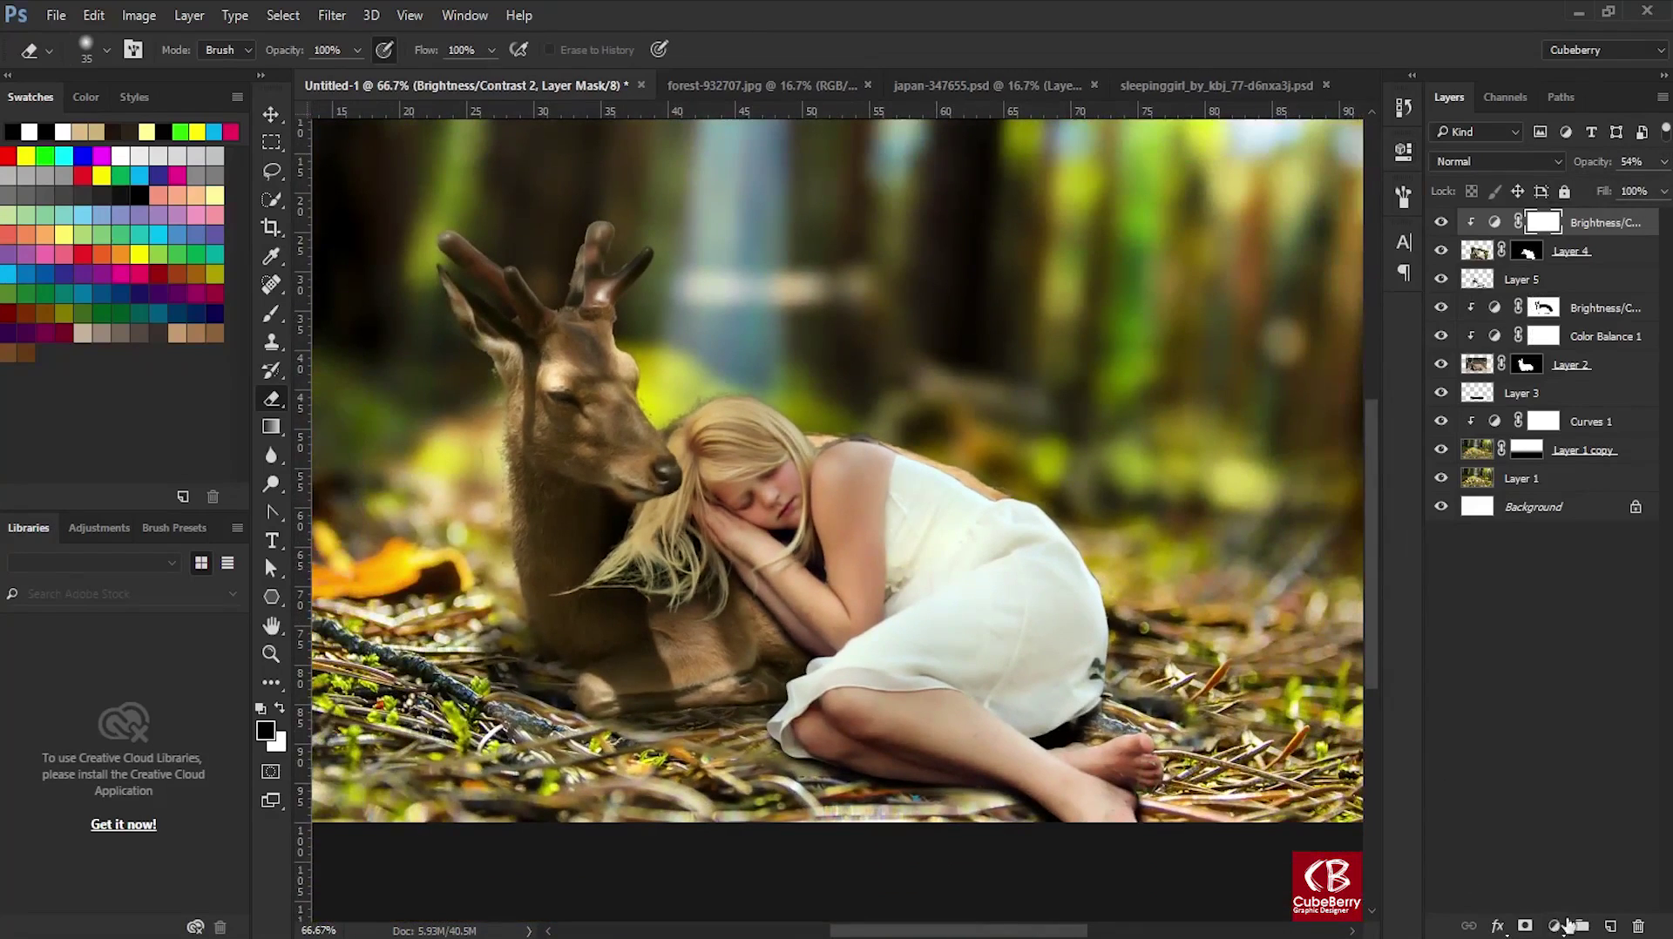
pyautogui.click(1610, 925)
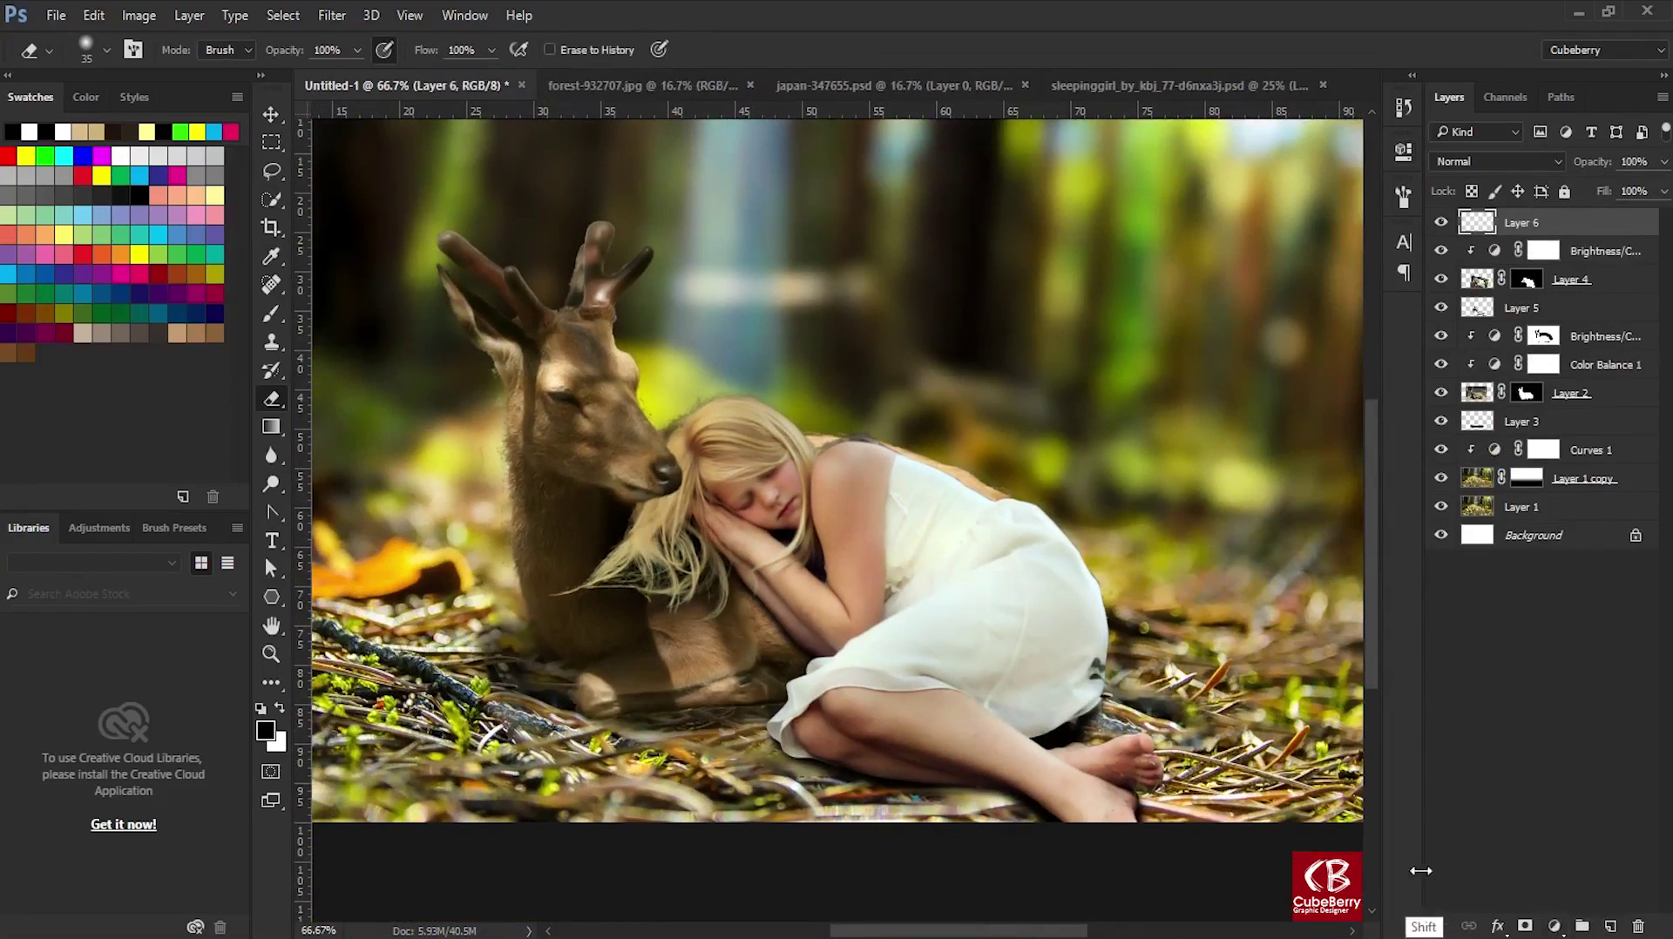
# Fill the new layer with 50% gray, clip it to the girl, and blend it in Overlay.
pyautogui.hotkey('shift', 'BackSpace')
pyautogui.click(865, 277)
pyautogui.click(802, 430)
pyautogui.press('Return')
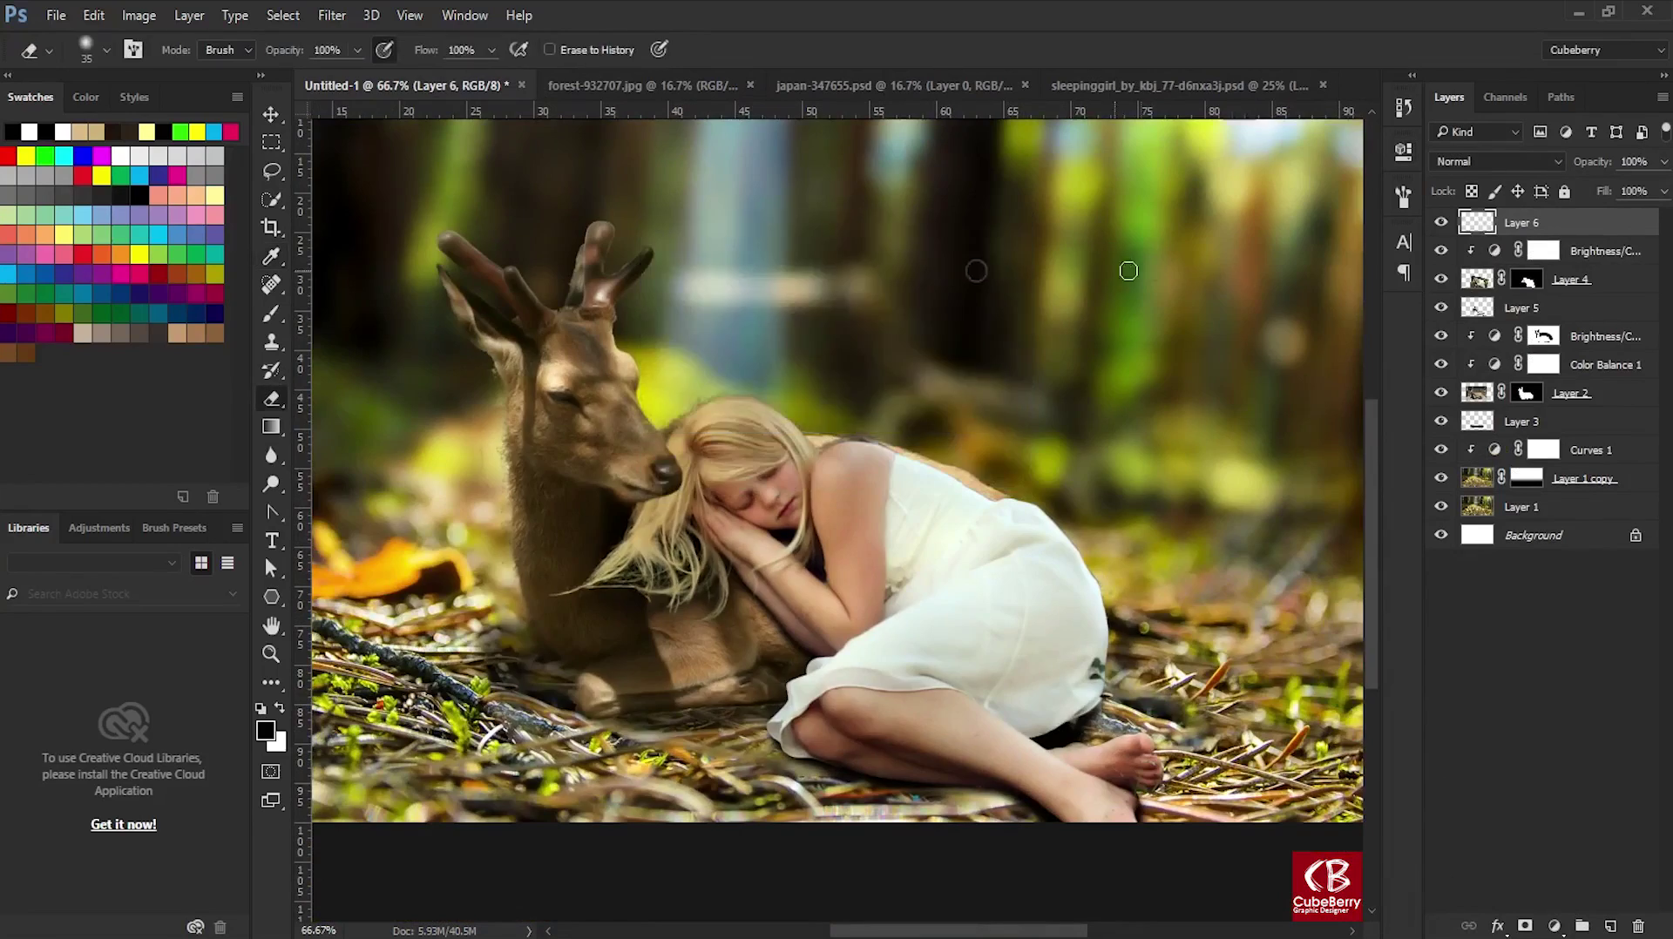
pyautogui.press('e')
pyautogui.hotkey('ctrl', 'alt', 'g')
pyautogui.click(1494, 161)
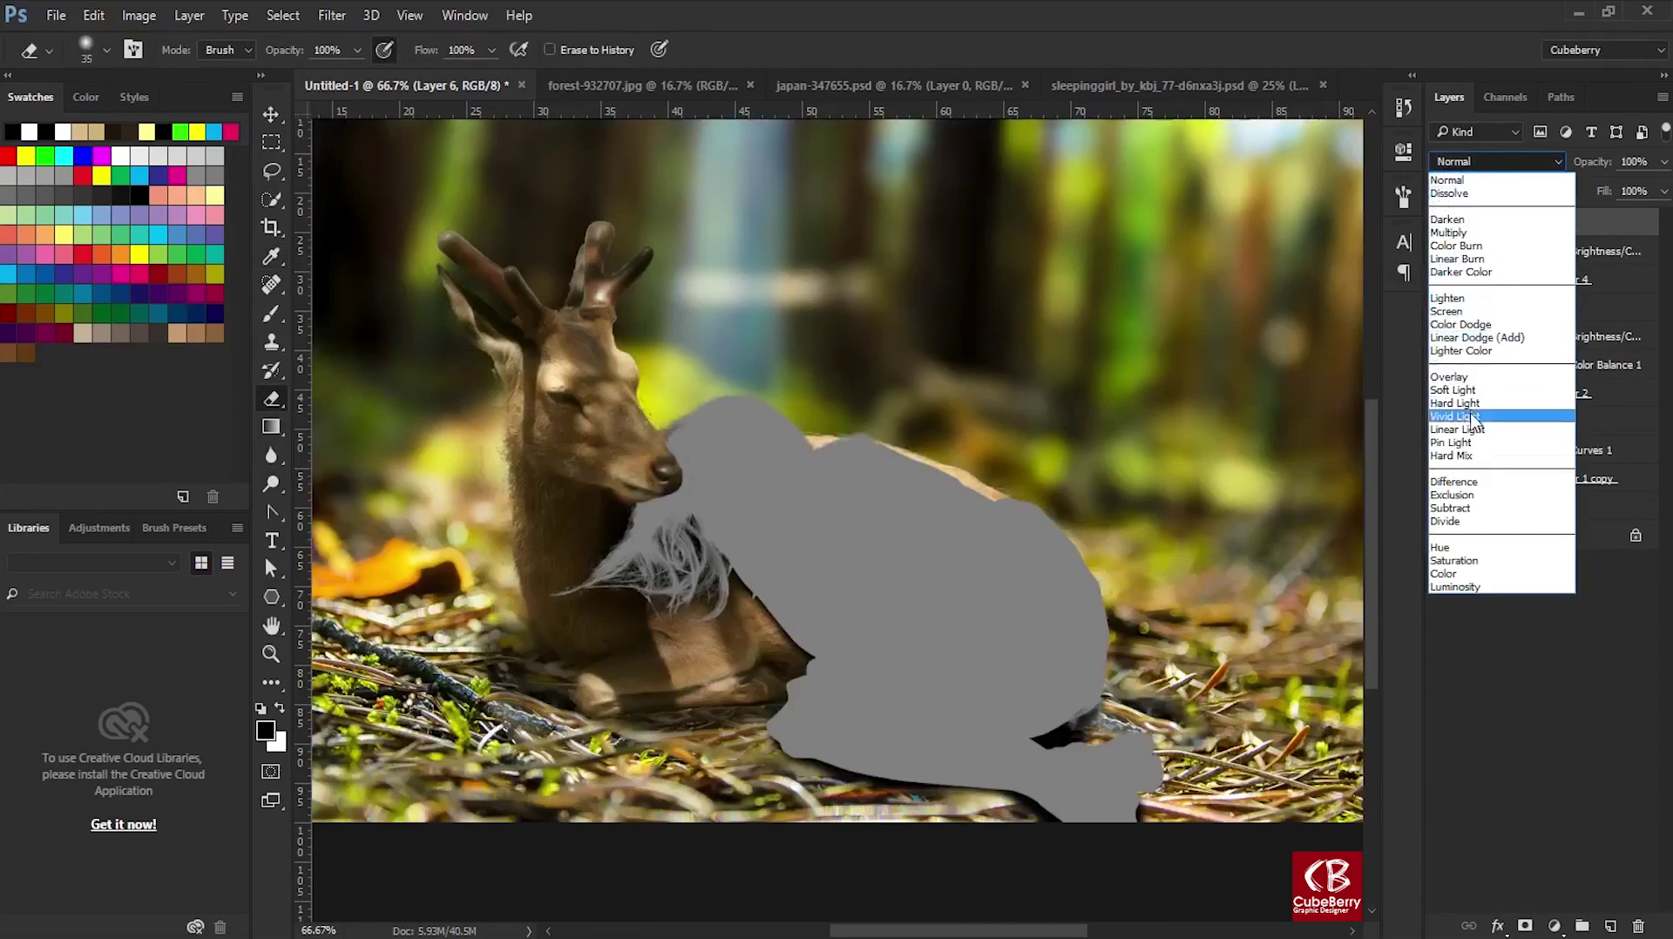
pyautogui.click(1481, 384)
# Dodge the girl's face, hands and arm on the gray Overlay layer.
pyautogui.hotkey('ctrl', '+')
pyautogui.hotkey('ctrl', '+')
pyautogui.press('o')
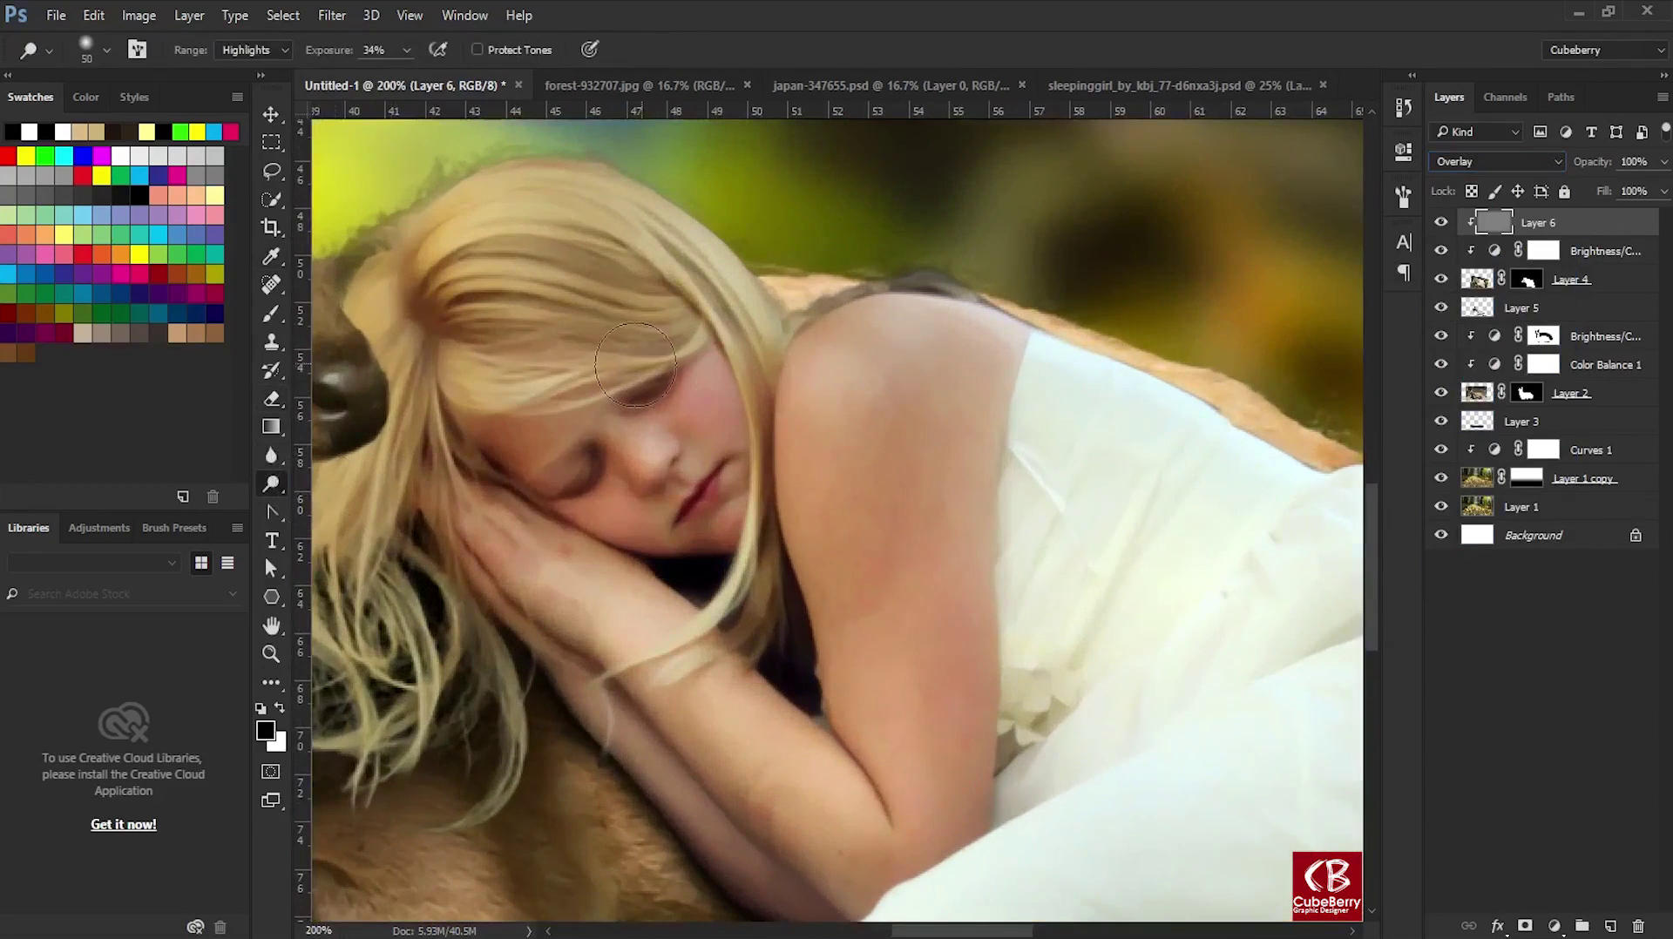
pyautogui.press('[')
pyautogui.press('[')
pyautogui.press('[')
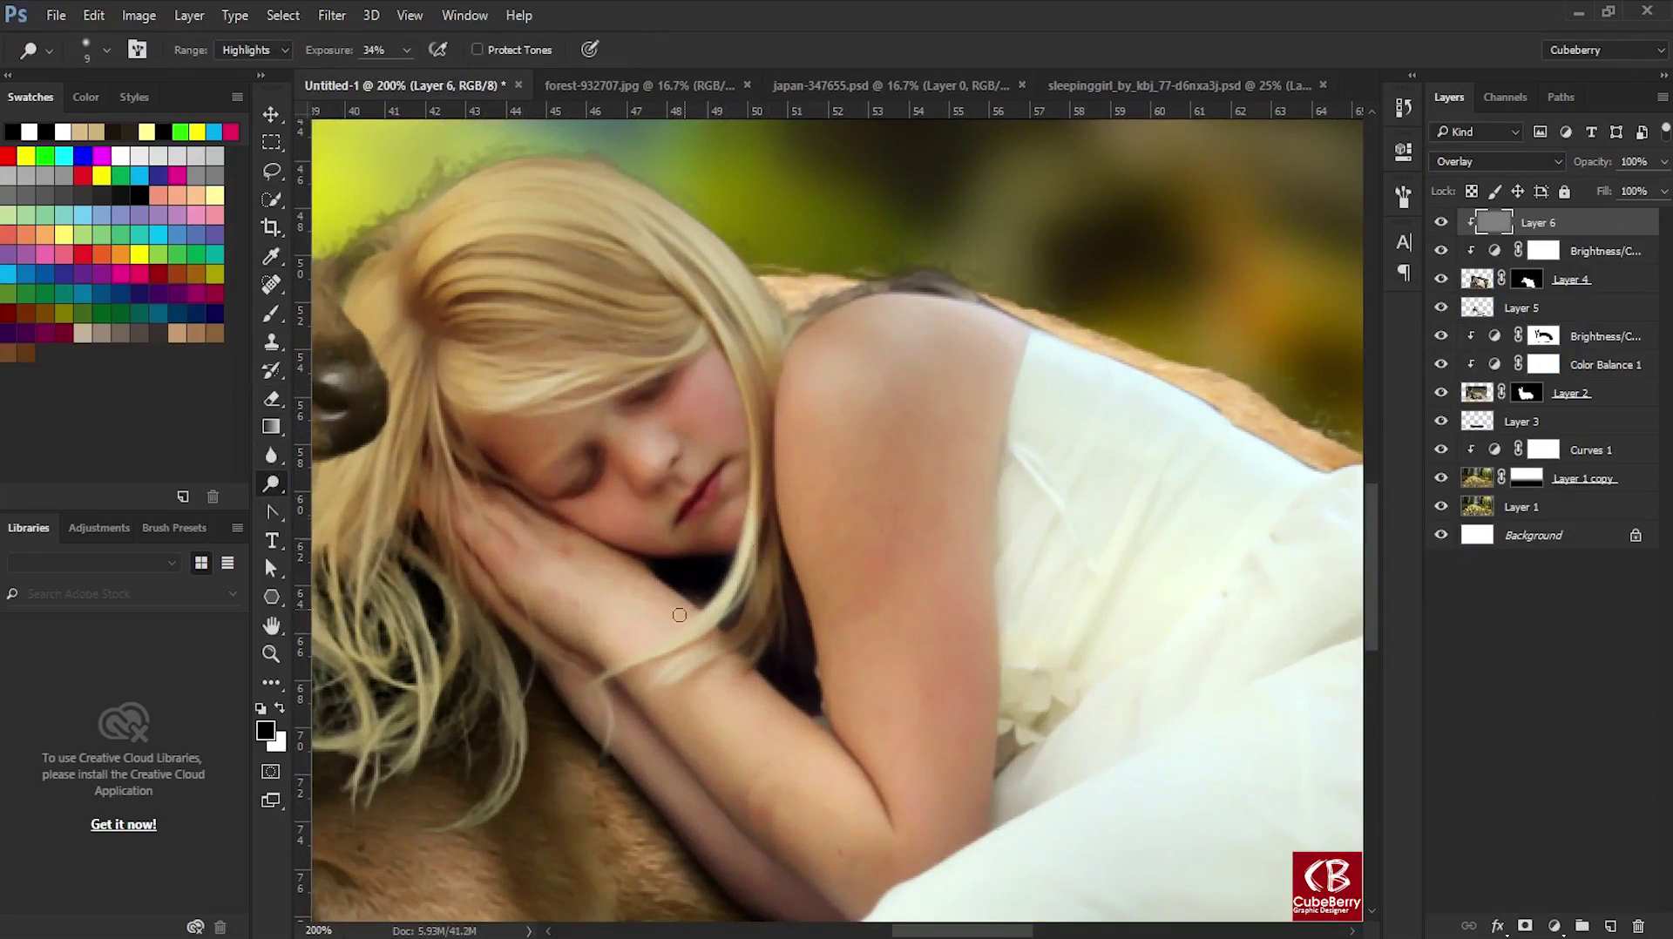
pyautogui.press(']')
pyautogui.press(']')
pyautogui.press(']')
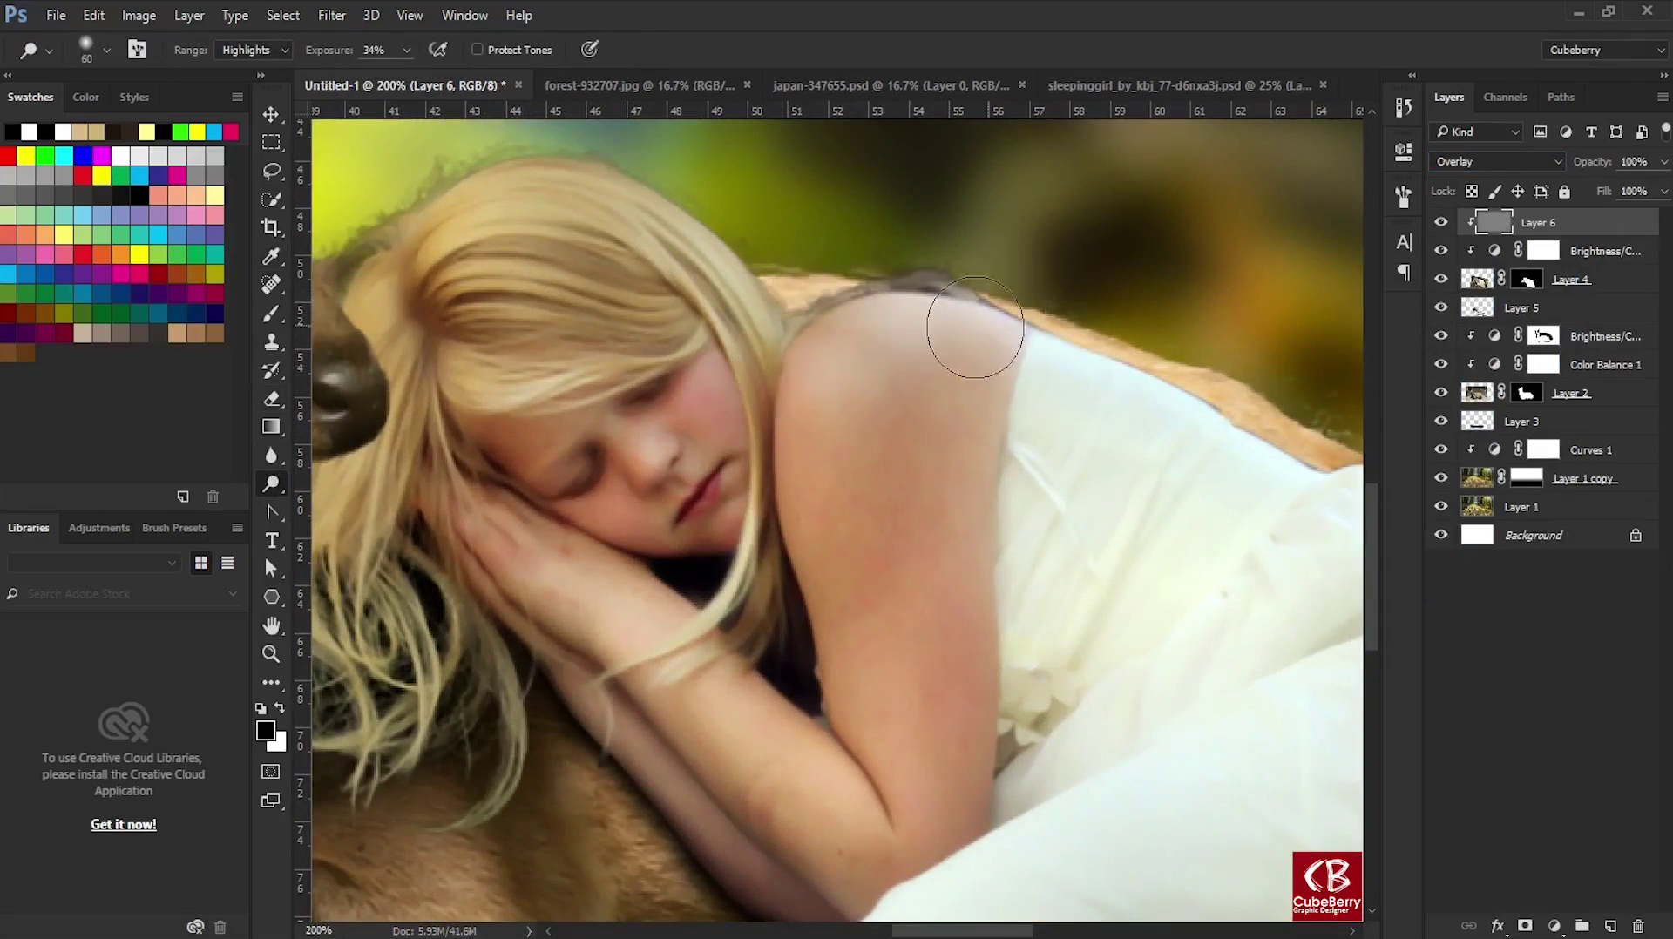
pyautogui.moveTo(589, 266)
pyautogui.mouseDown()
pyautogui.moveTo(764, 305)
pyautogui.moveTo(560, 224)
pyautogui.moveTo(654, 204)
pyautogui.moveTo(836, 278)
pyautogui.moveTo(559, 245)
pyautogui.mouseUp()
pyautogui.scroll(-3, 723, 558)
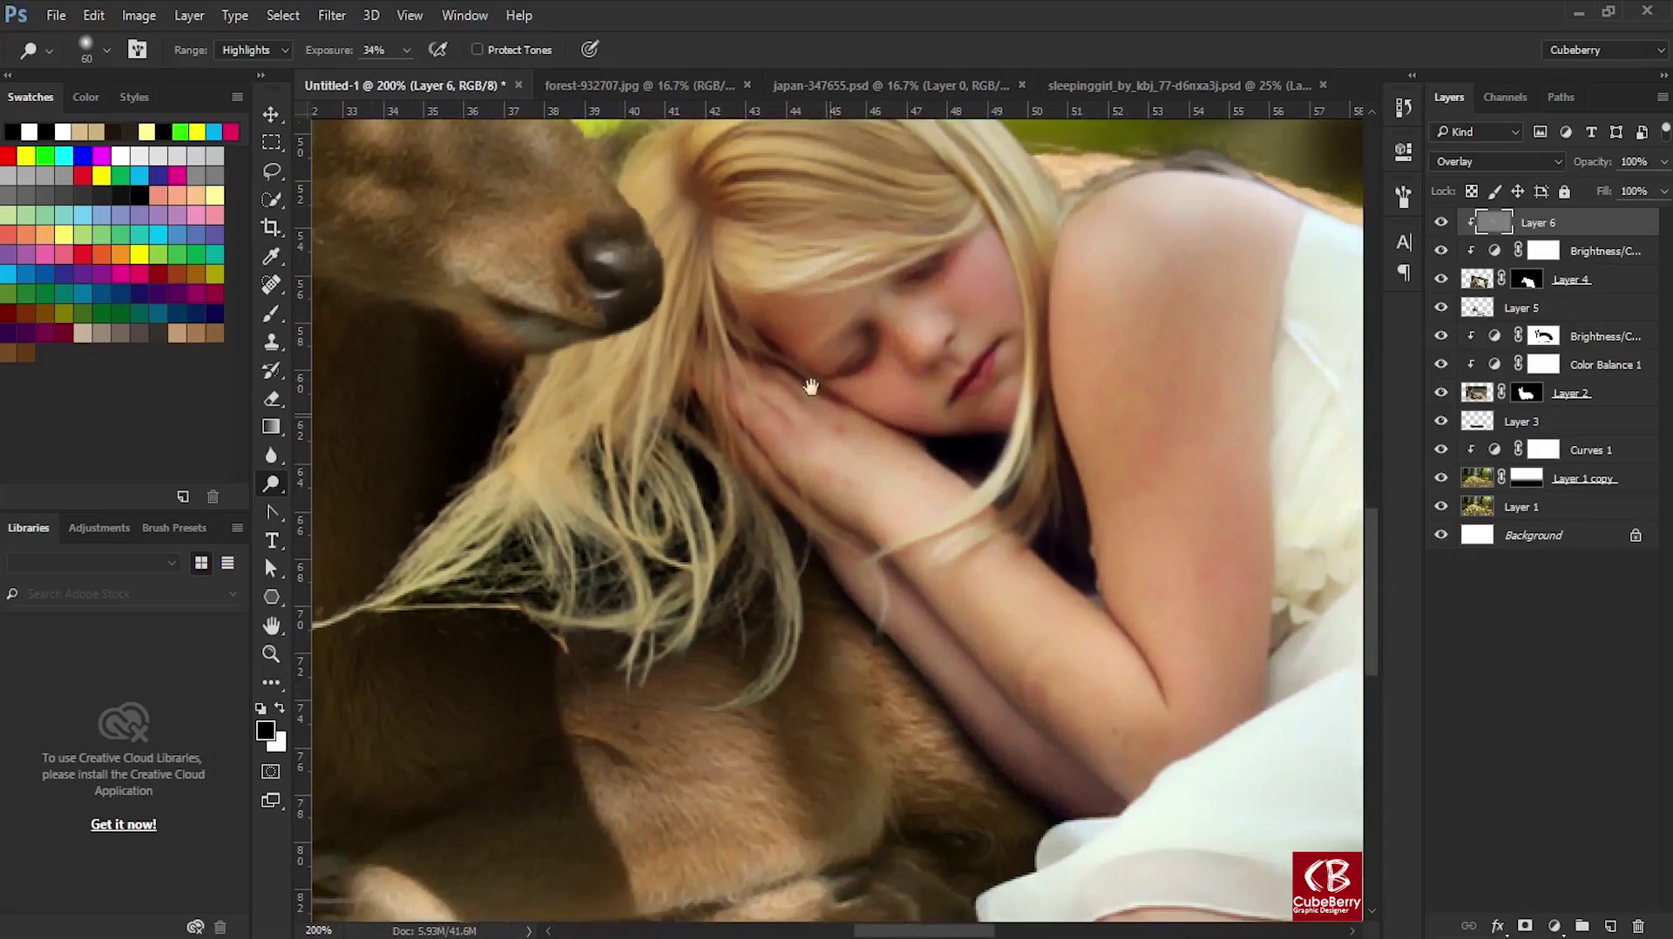
pyautogui.hscroll(-4, 679, 553)
pyautogui.hscroll(1, 543, 554)
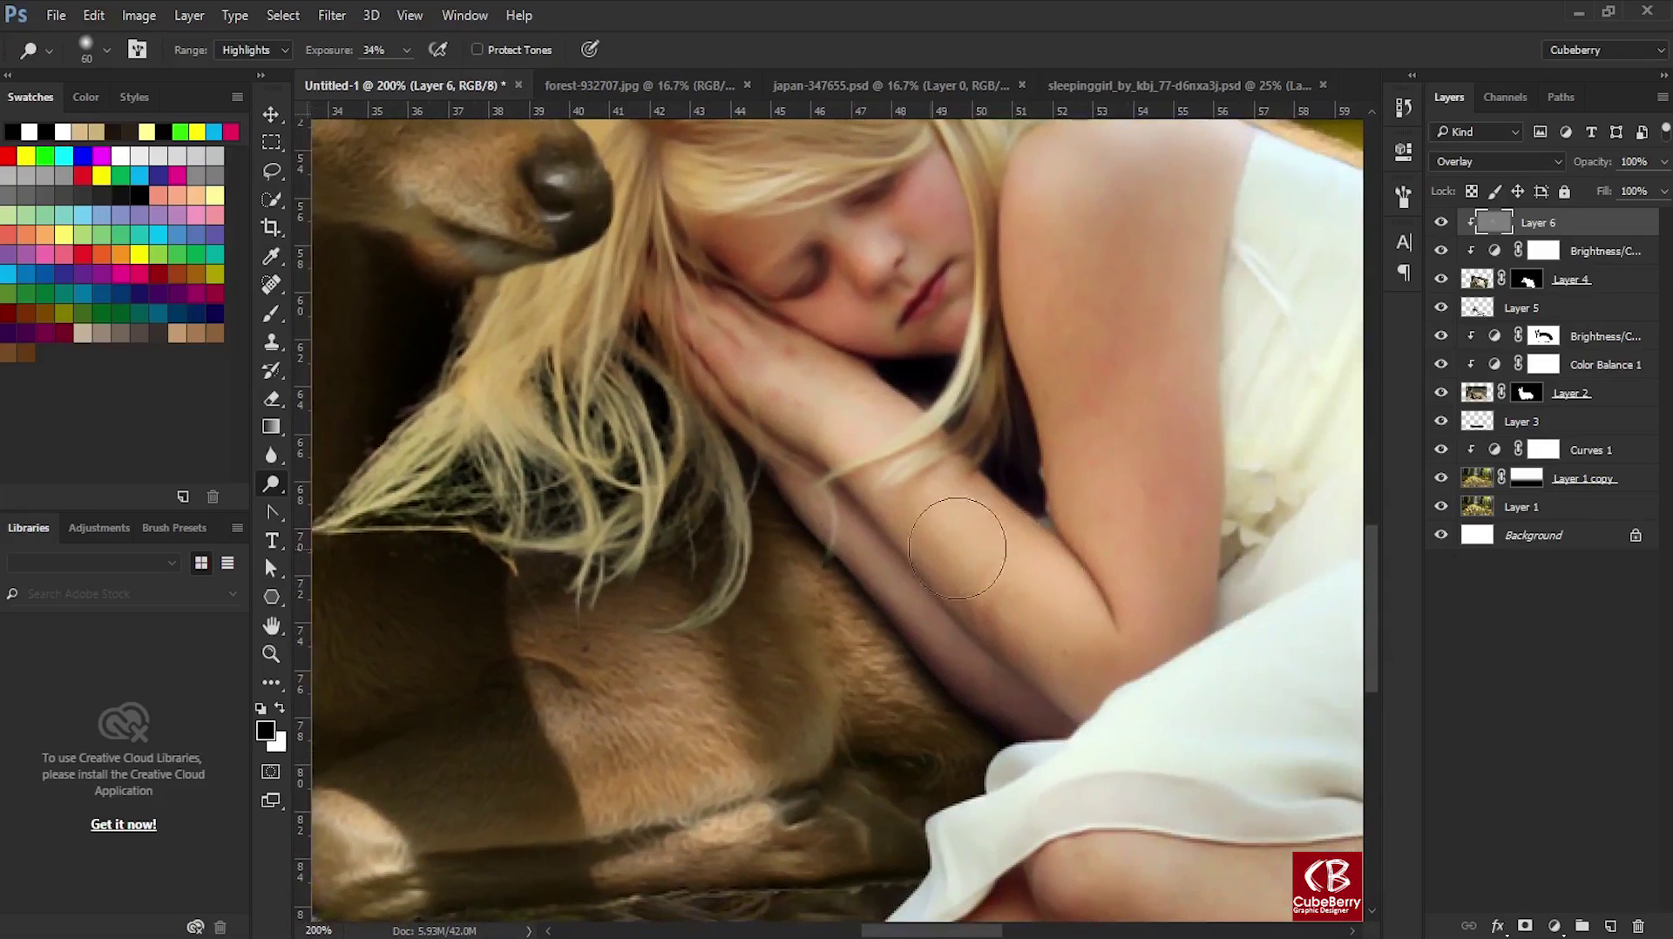
pyautogui.hscroll(3, 784, 540)
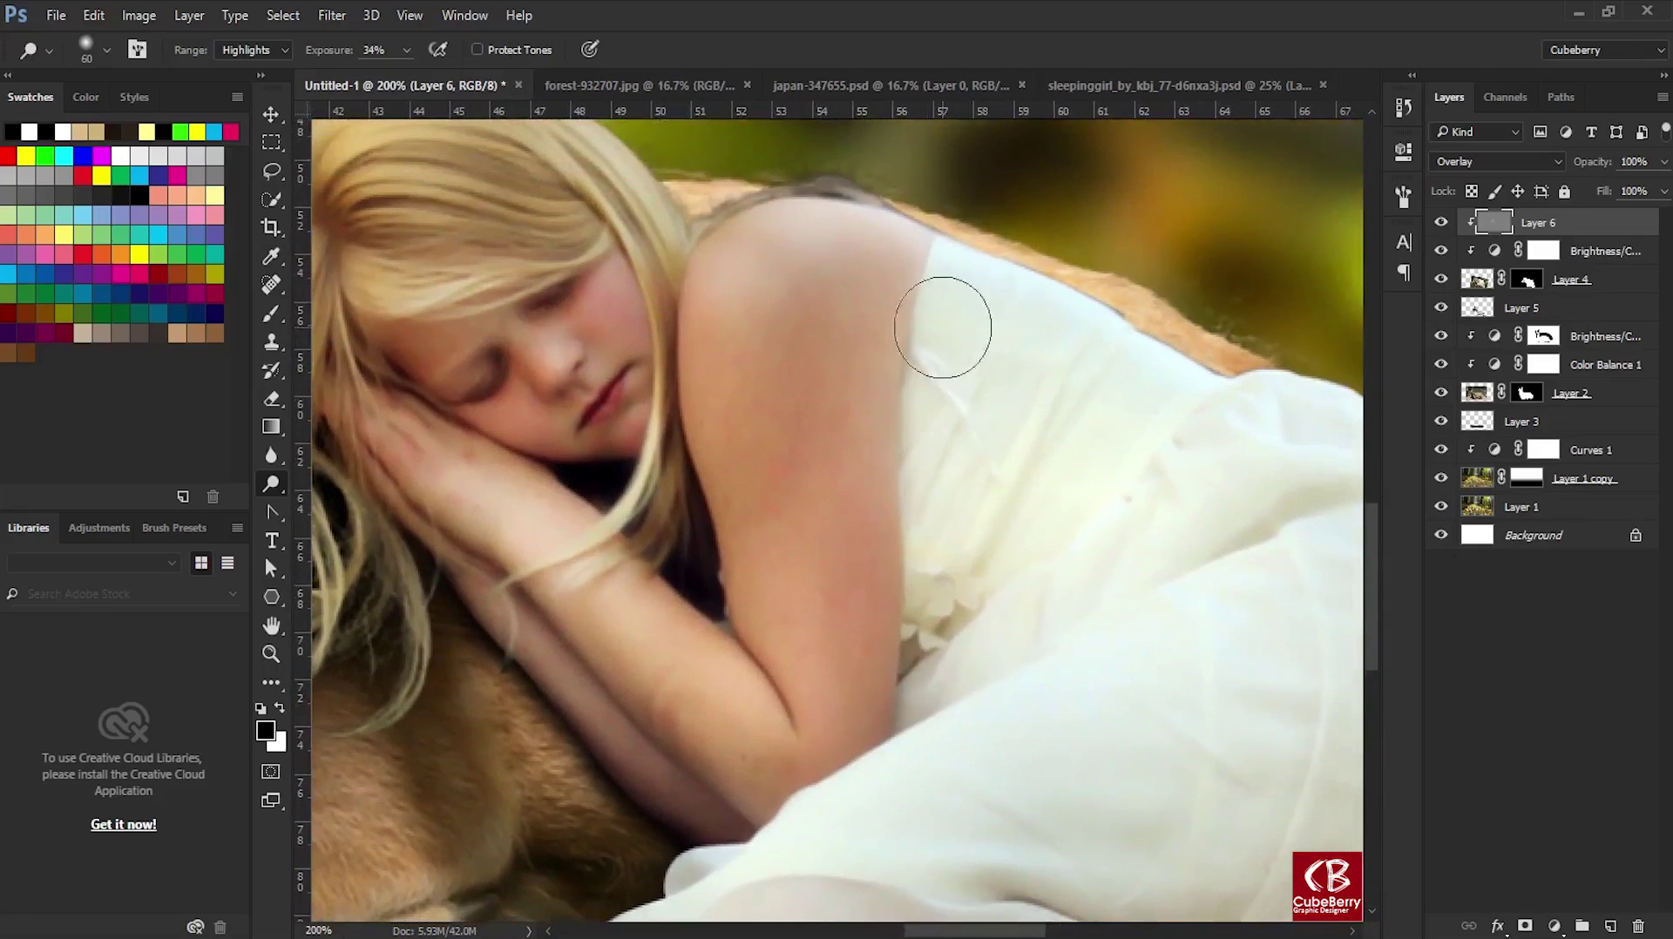
# Dodge the girl's legs and lower dress down to the hem.
pyautogui.moveTo(1031, 622); pyautogui.dragTo(773, 507)
pyautogui.hscroll(3, 774, 507)
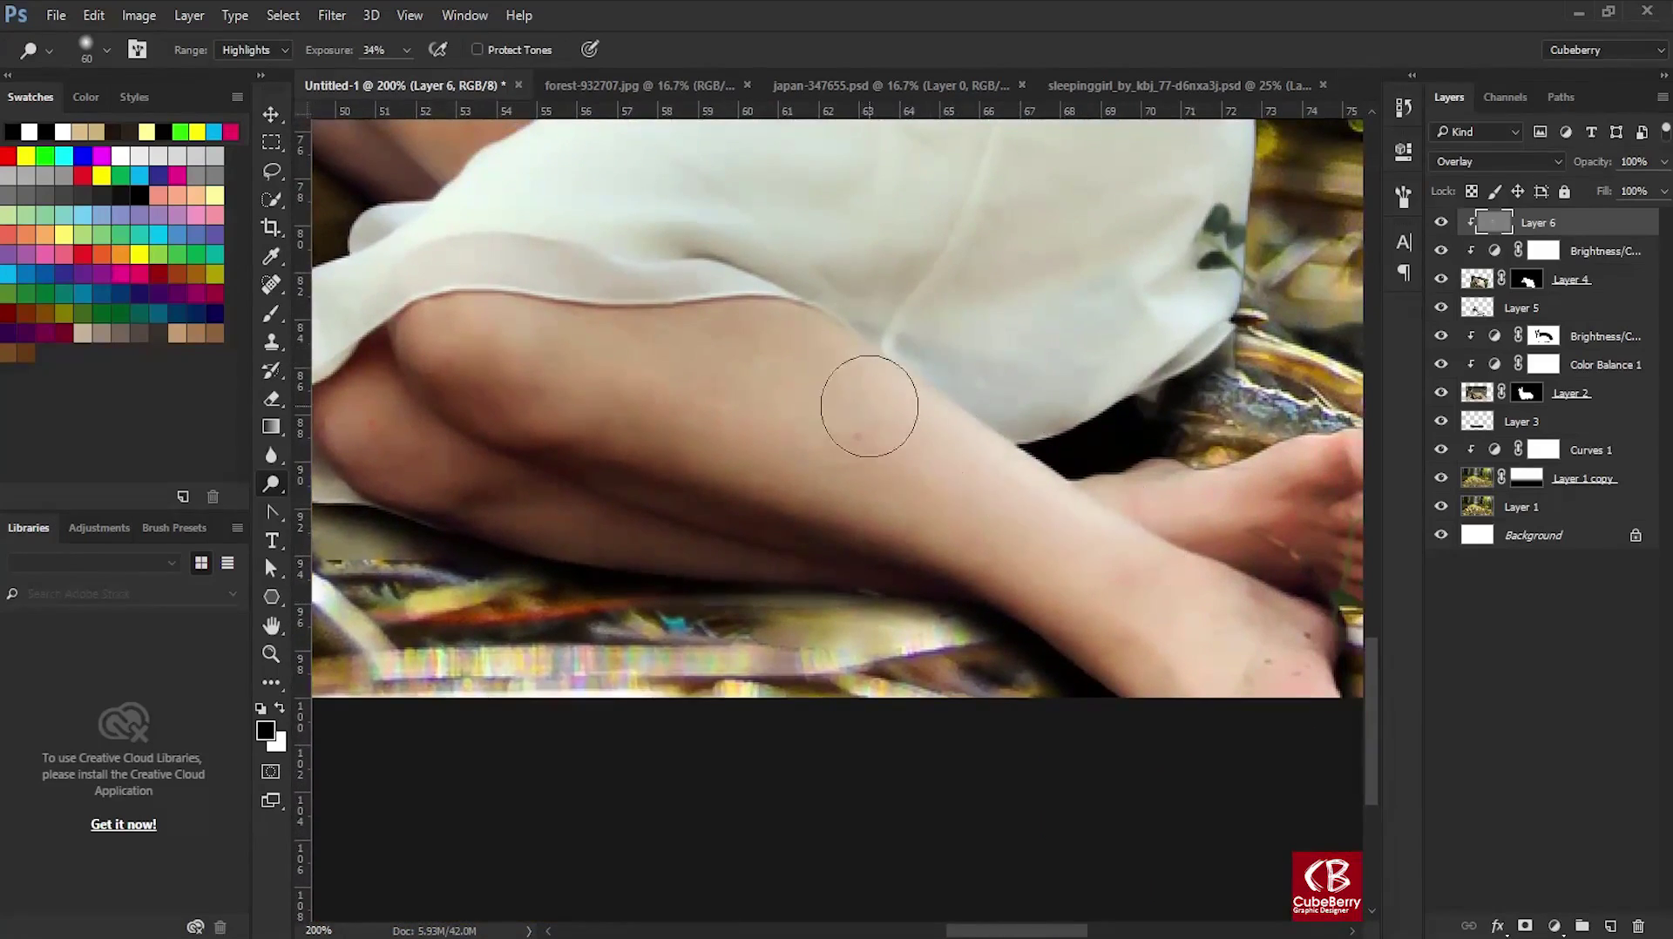
pyautogui.hscroll(3, 890, 437)
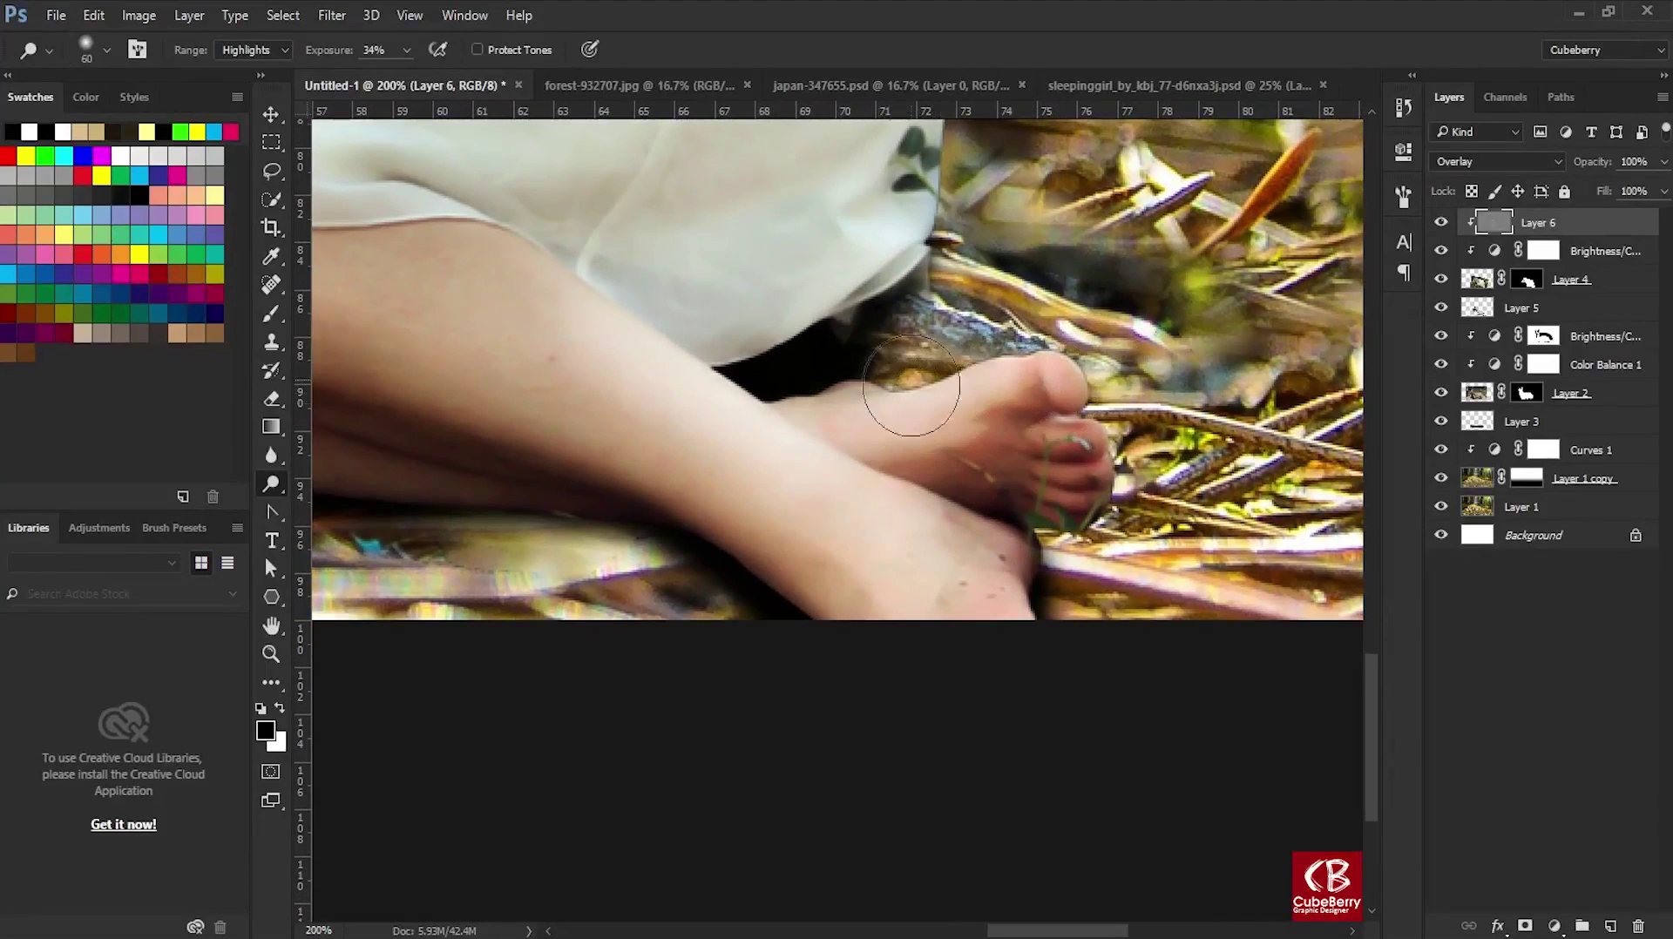
pyautogui.hscroll(-4, 889, 388)
pyautogui.hscroll(3, 874, 407)
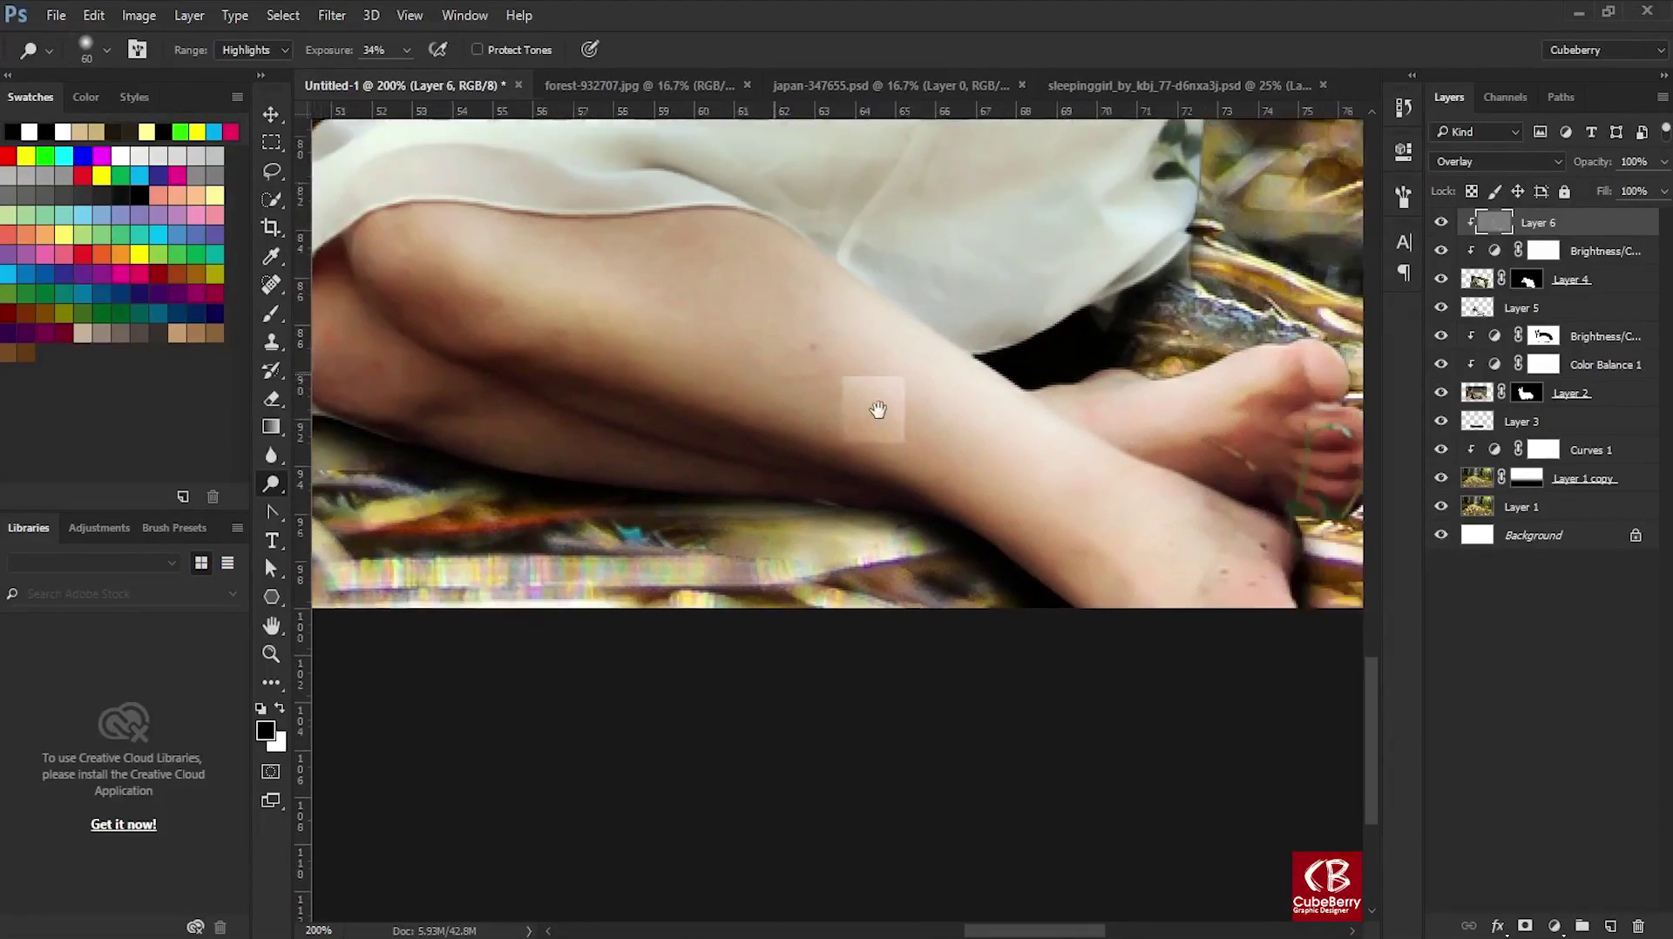
pyautogui.scroll(3, 1057, 742)
pyautogui.scroll(10, 923, 548)
pyautogui.hscroll(3, 923, 548)
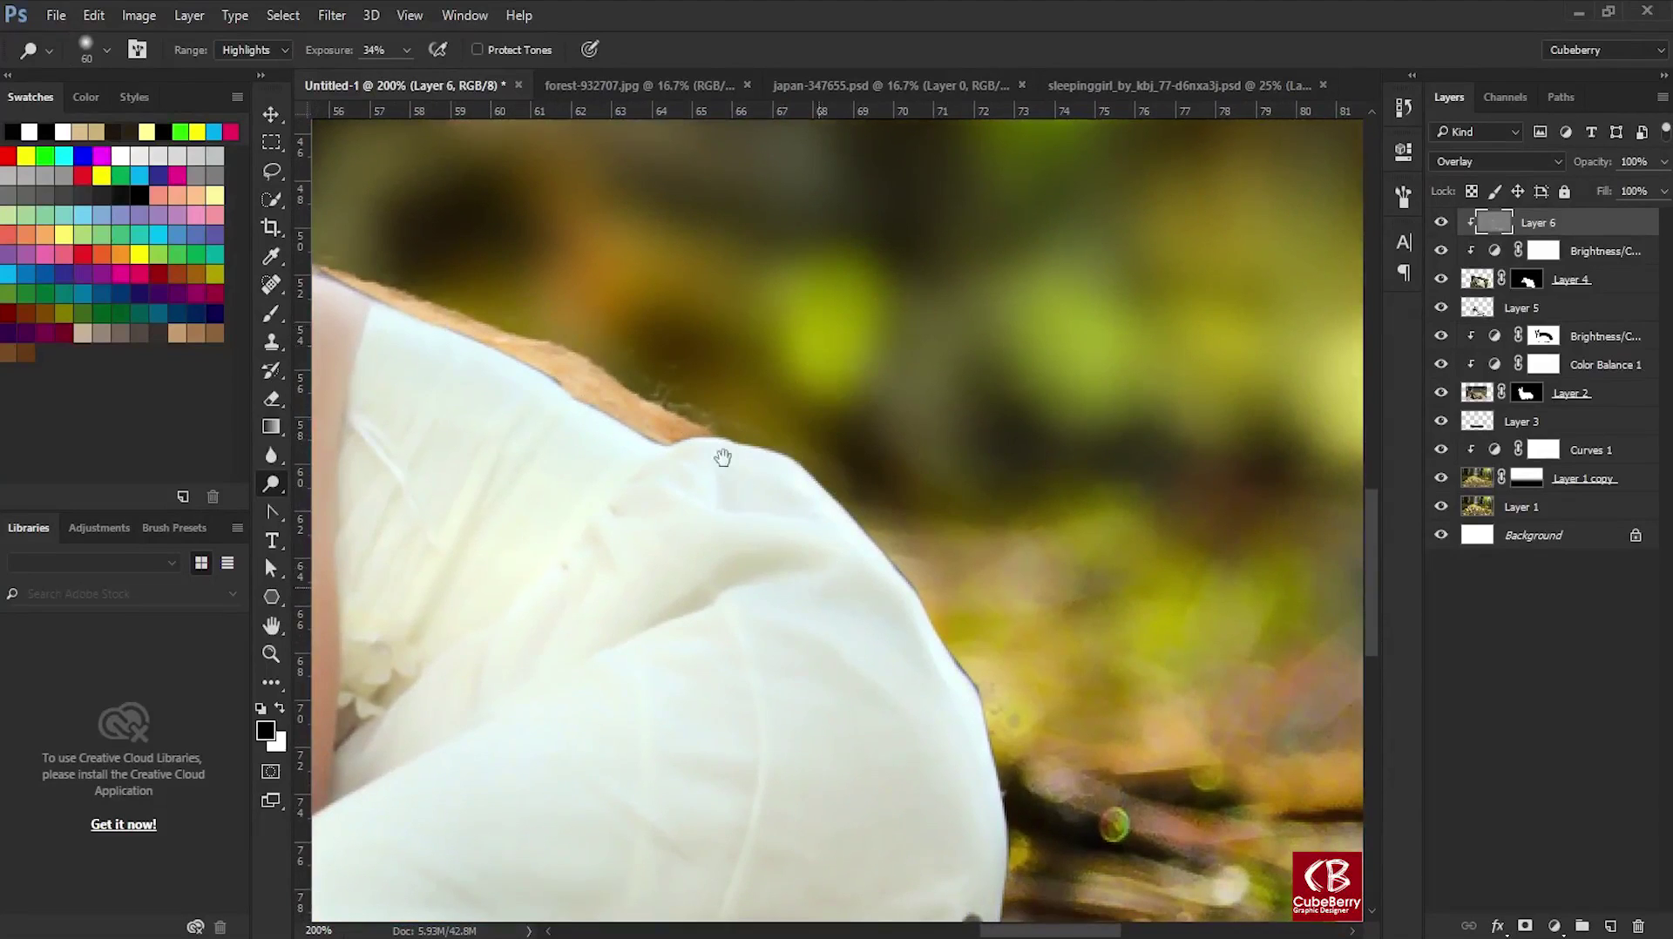
pyautogui.scroll(-3, 720, 455)
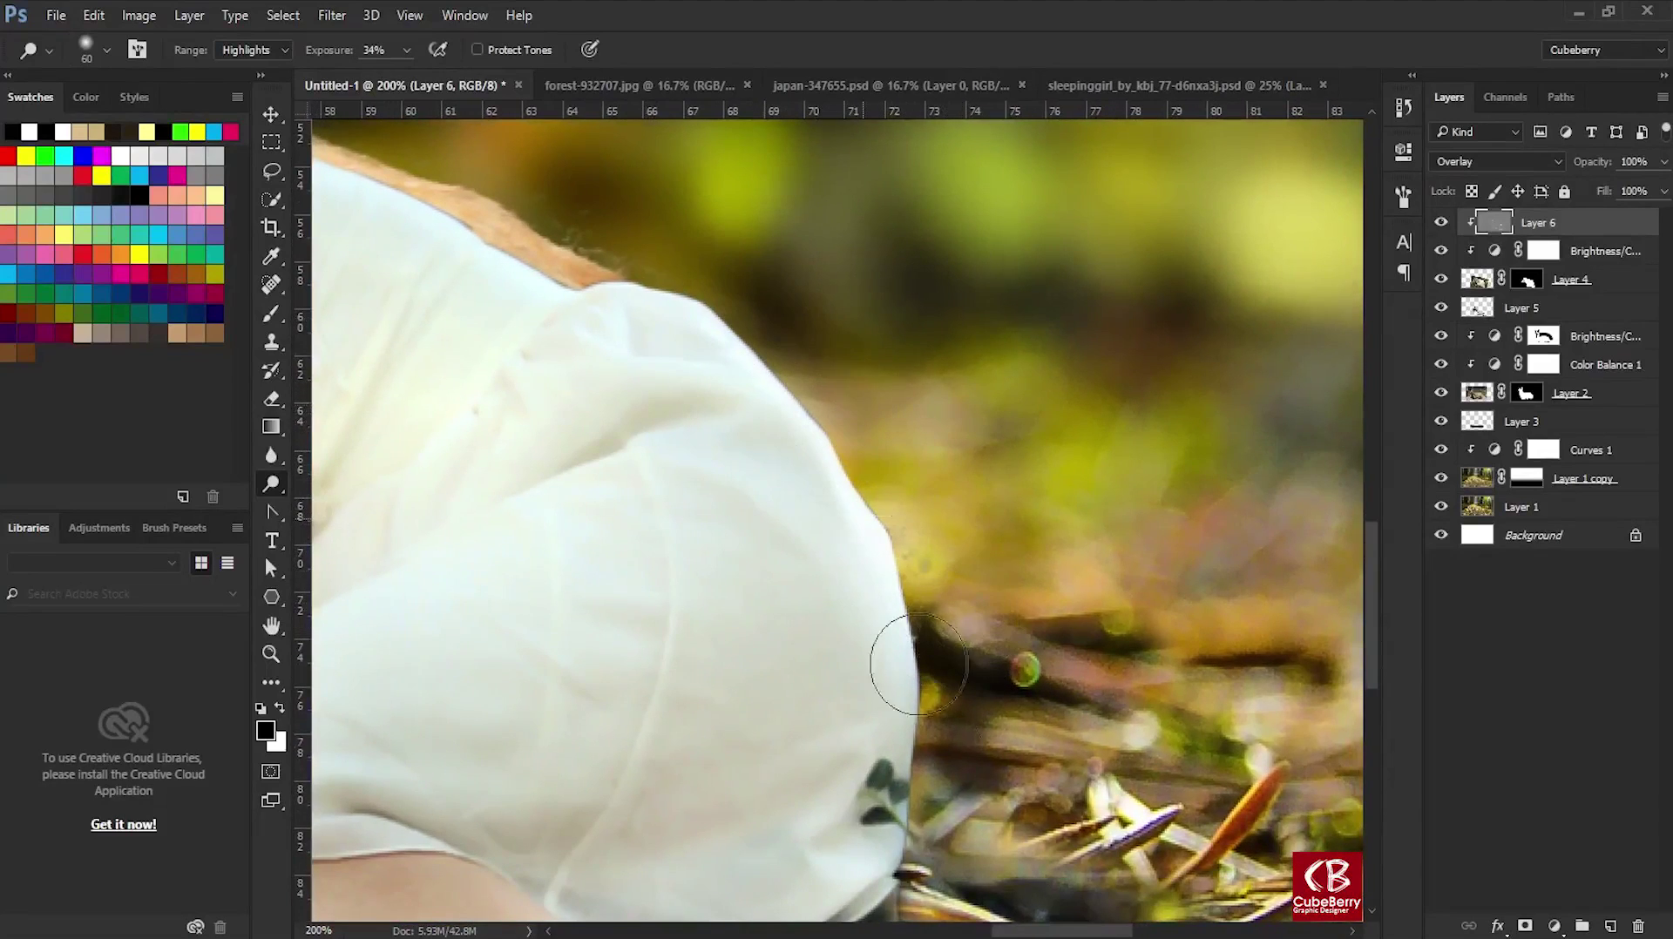
pyautogui.moveTo(829, 521); pyautogui.dragTo(905, 422)
pyautogui.scroll(-3, 904, 423)
pyautogui.hscroll(-2, 905, 422)
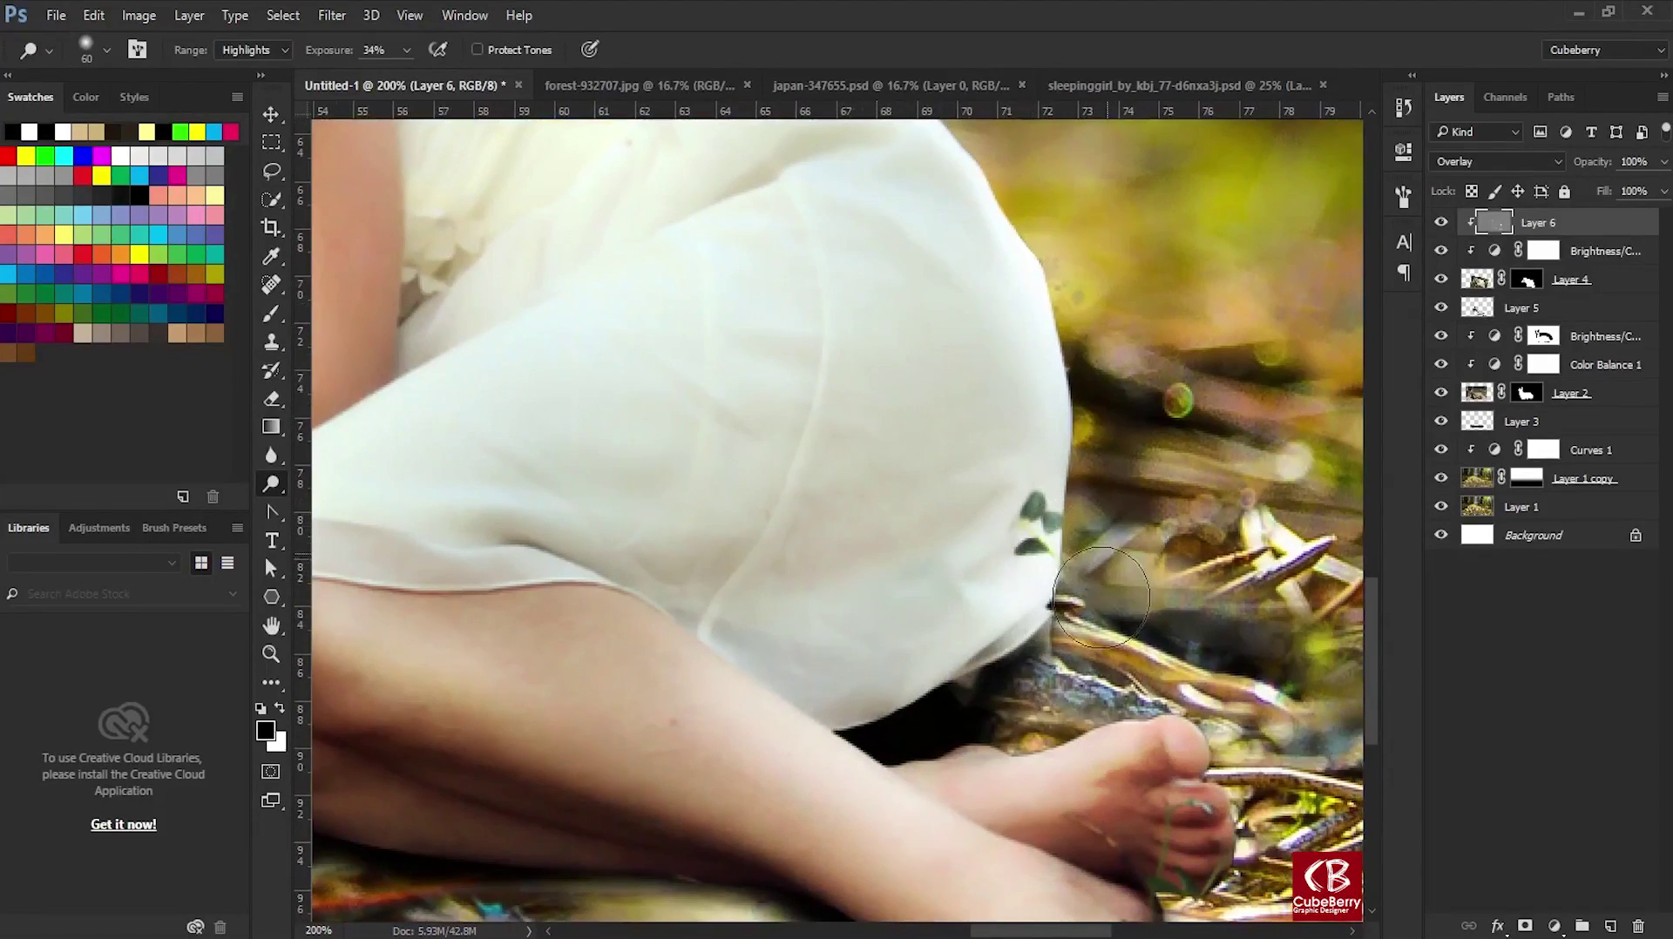
# Clone Stamp away the small green leaves along the dress's lower edge on Layer 4.
pyautogui.click(1477, 279)
pyautogui.press('s')
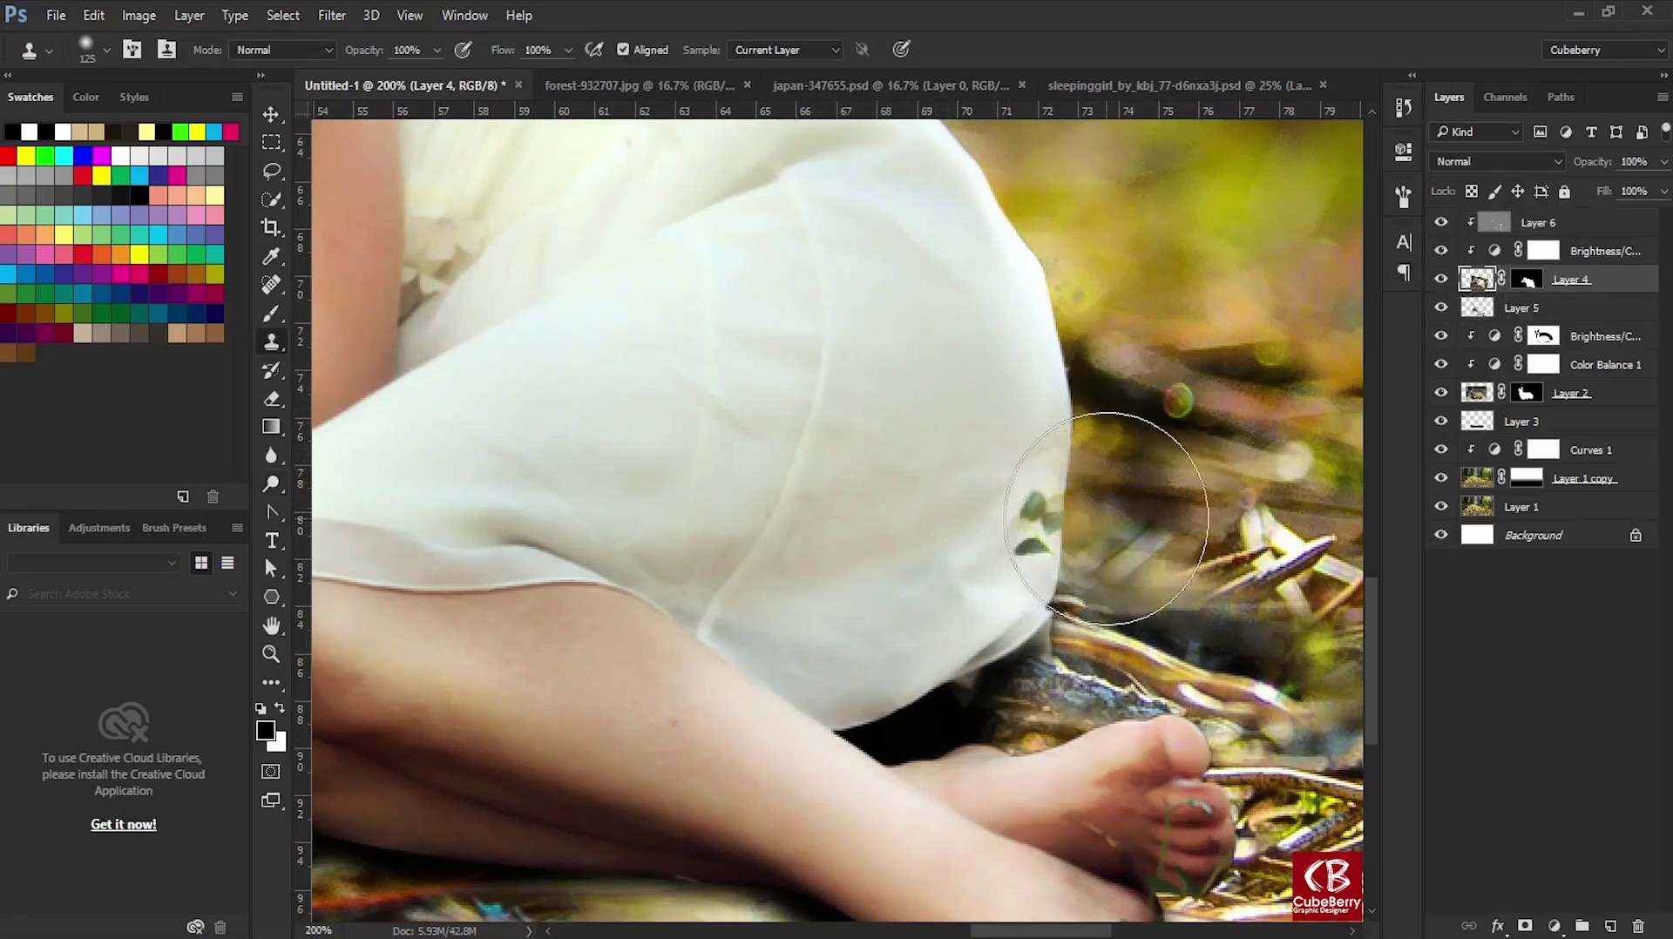
pyautogui.moveTo(1010, 558); pyautogui.dragTo(995, 527)
pyautogui.press('[')
pyautogui.press('[')
pyautogui.press('[')
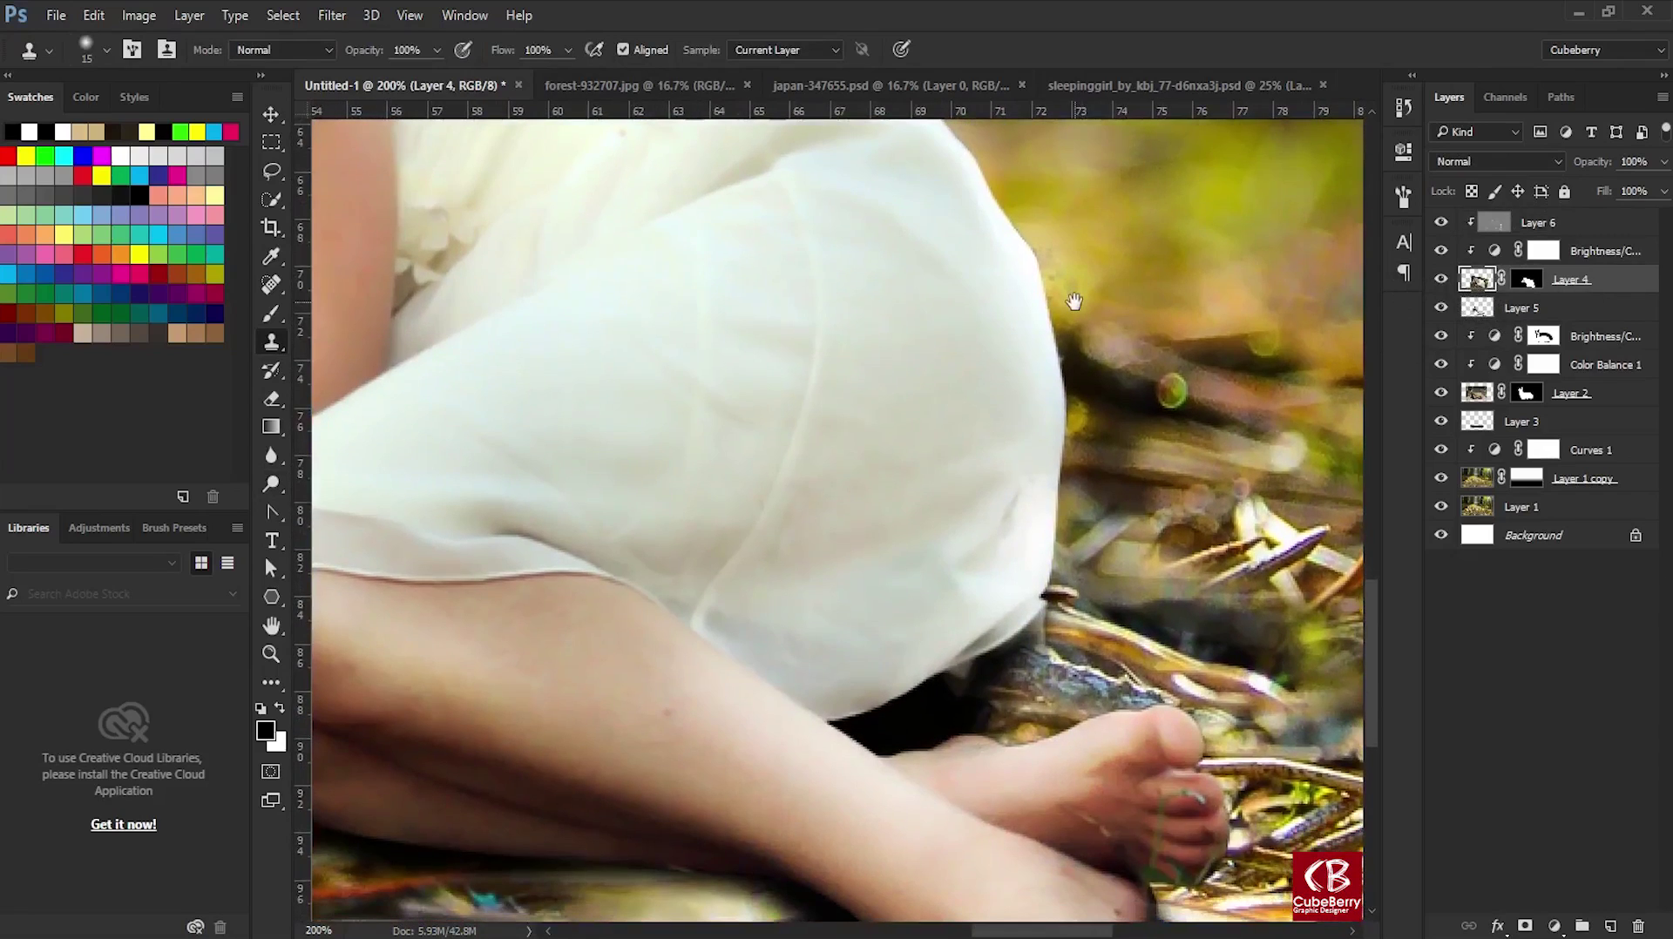
pyautogui.moveTo(1078, 305); pyautogui.dragTo(1114, 200)
pyautogui.click(1492, 223)
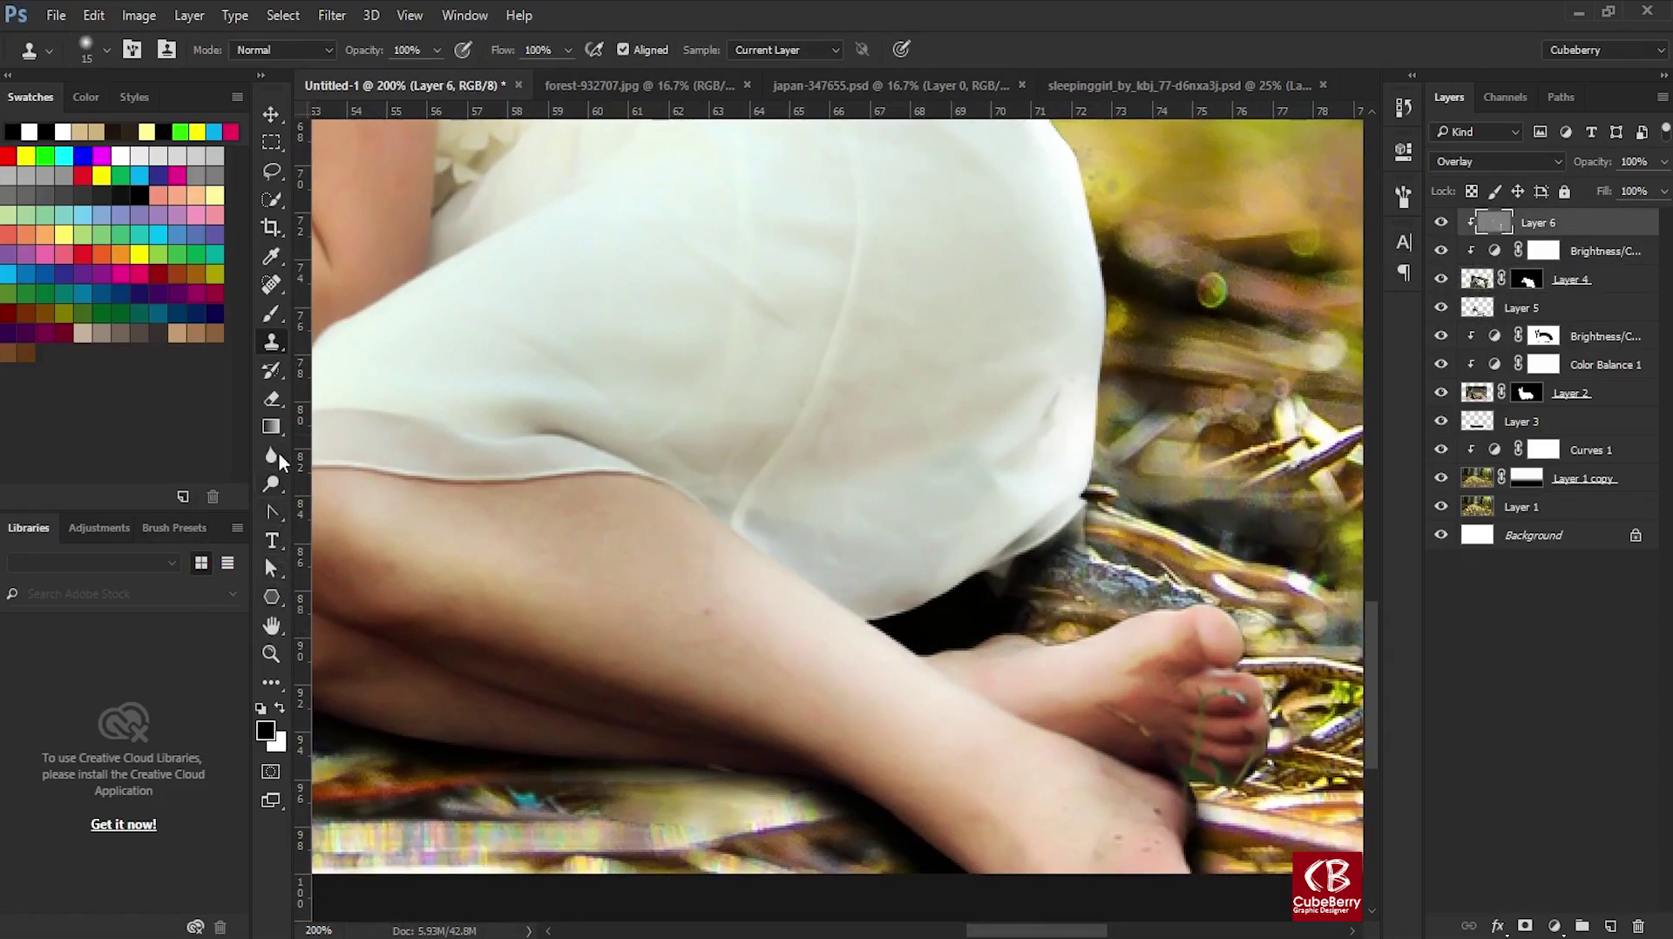
# Burn deeper shadows along the girl's leg and upper arm.
pyautogui.rightClick(275, 492)
pyautogui.click(331, 500)
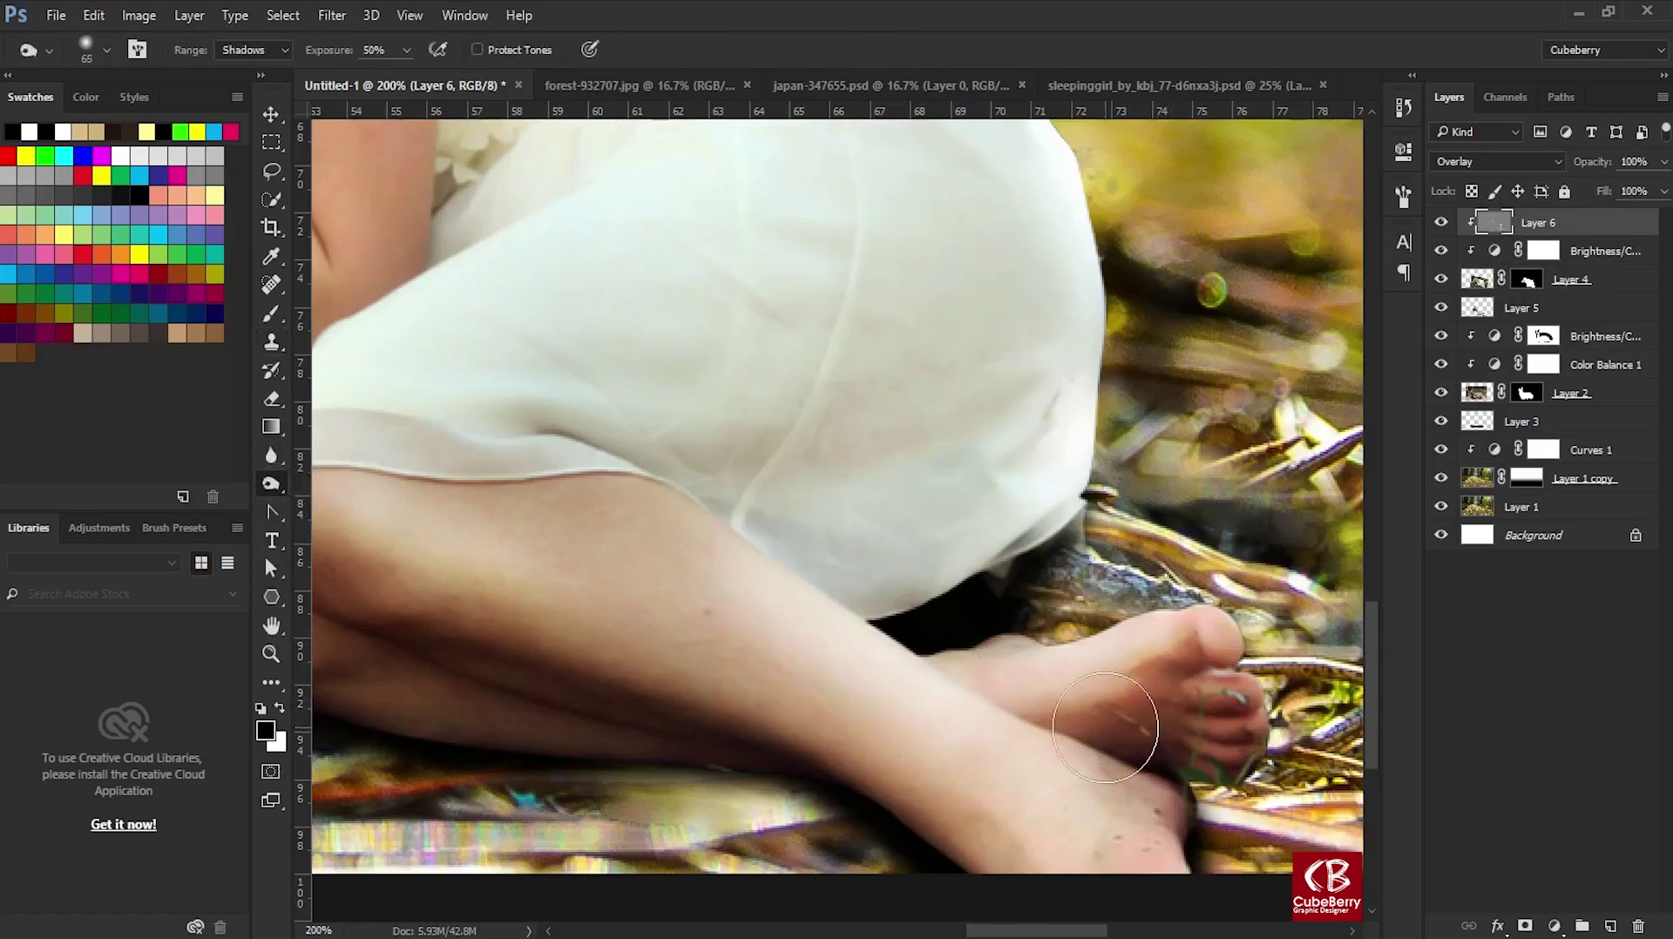
pyautogui.moveTo(975, 829)
pyautogui.mouseDown()
pyautogui.moveTo(855, 395)
pyautogui.moveTo(1010, 562)
pyautogui.moveTo(1211, 649)
pyautogui.mouseUp()
pyautogui.moveTo(889, 585); pyautogui.dragTo(411, 488)
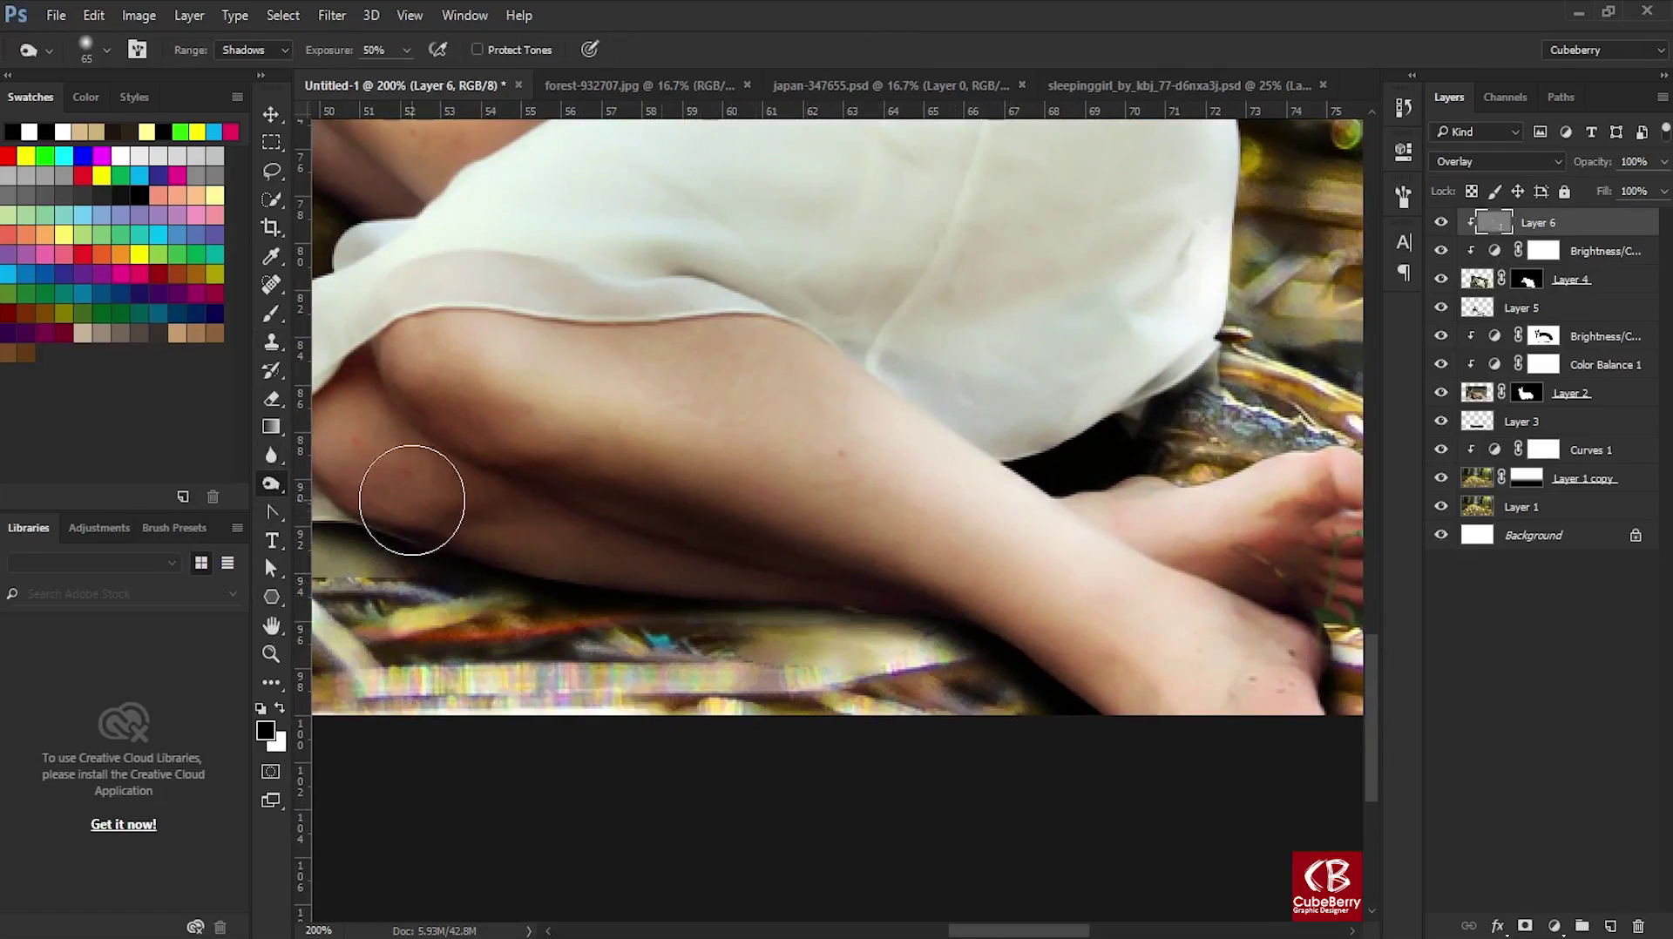
pyautogui.moveTo(646, 579); pyautogui.dragTo(762, 586)
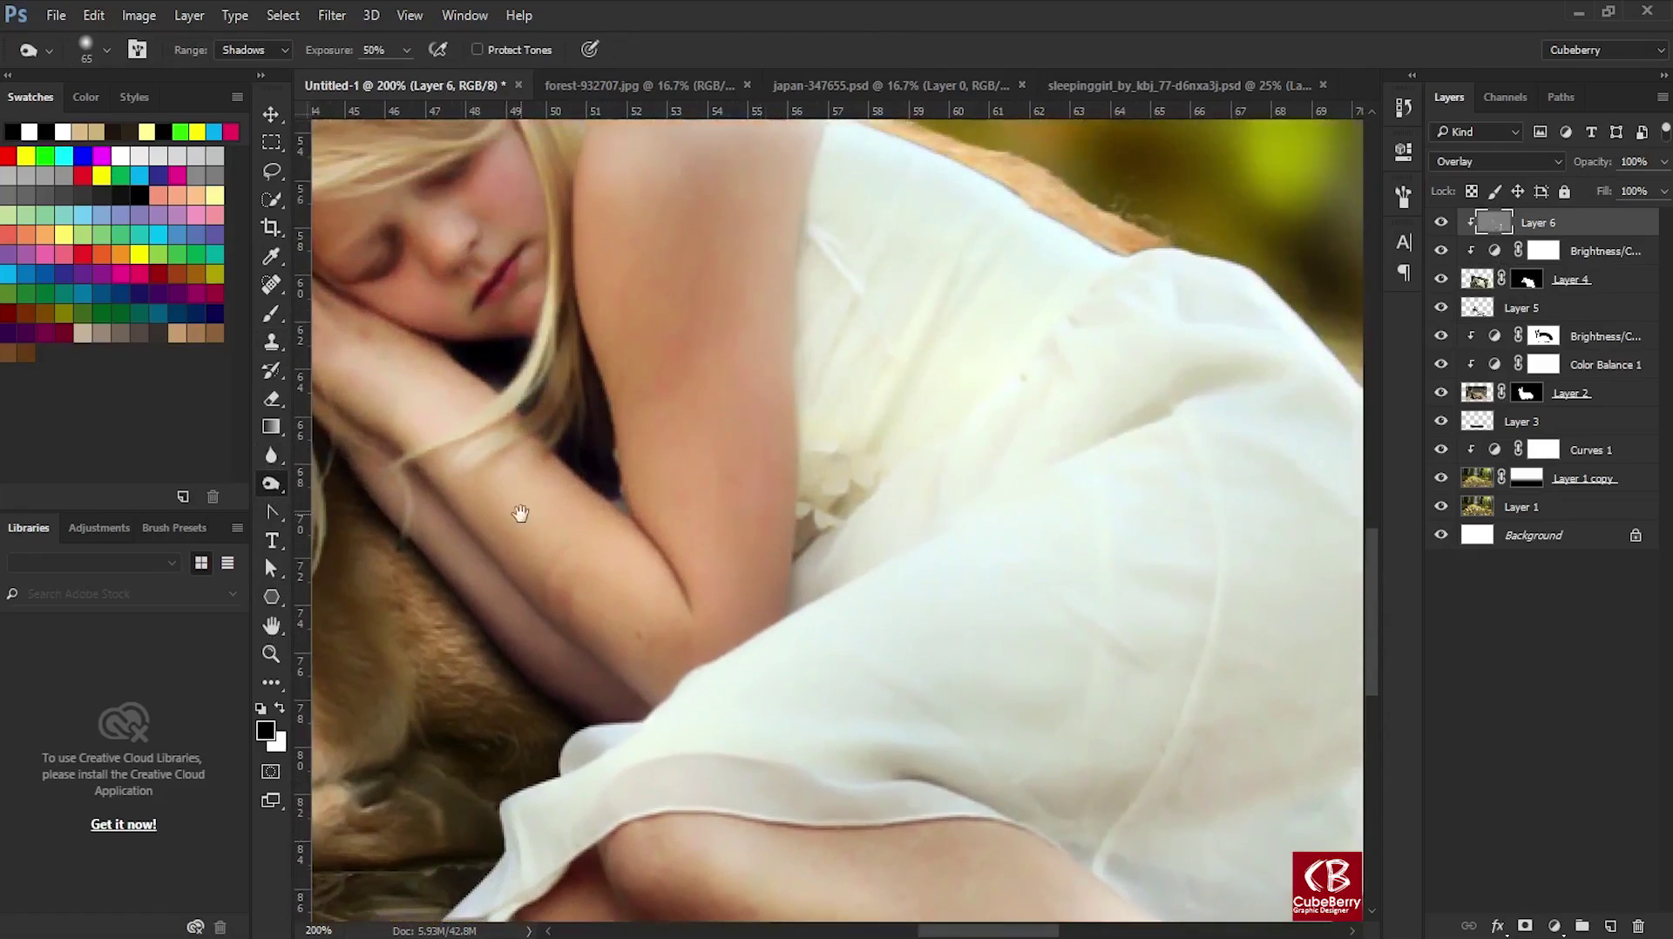
pyautogui.moveTo(515, 508); pyautogui.dragTo(667, 523)
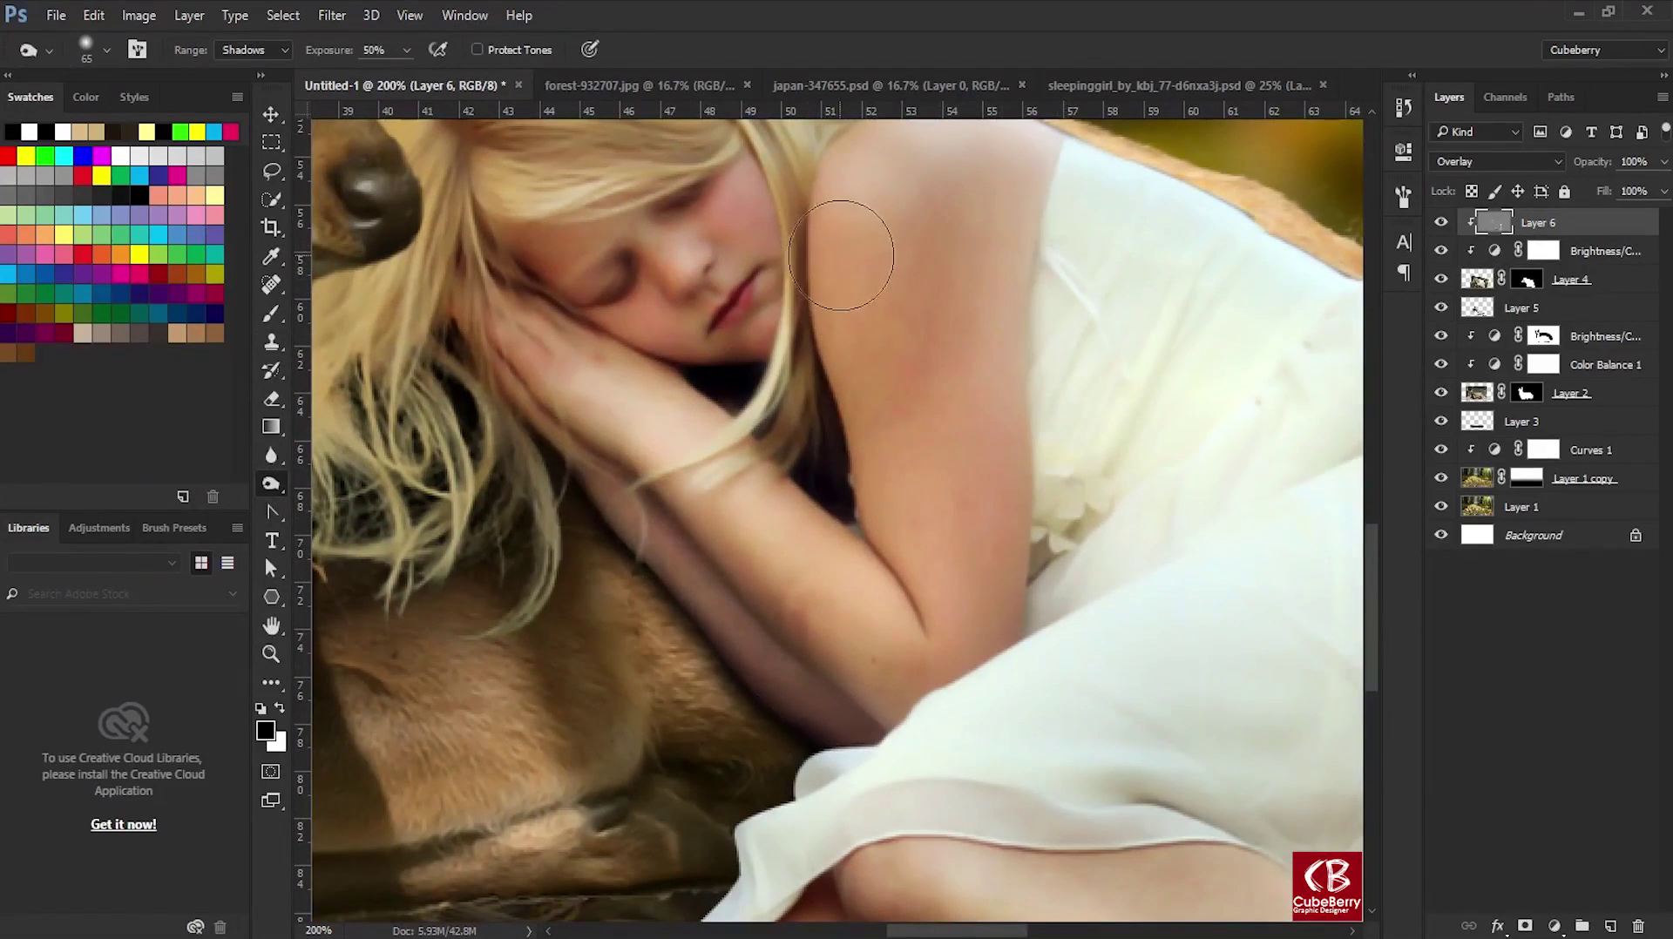
pyautogui.moveTo(851, 261)
pyautogui.mouseDown()
pyautogui.moveTo(858, 367)
pyautogui.moveTo(915, 578)
pyautogui.mouseUp()
pyautogui.moveTo(886, 739); pyautogui.dragTo(967, 749)
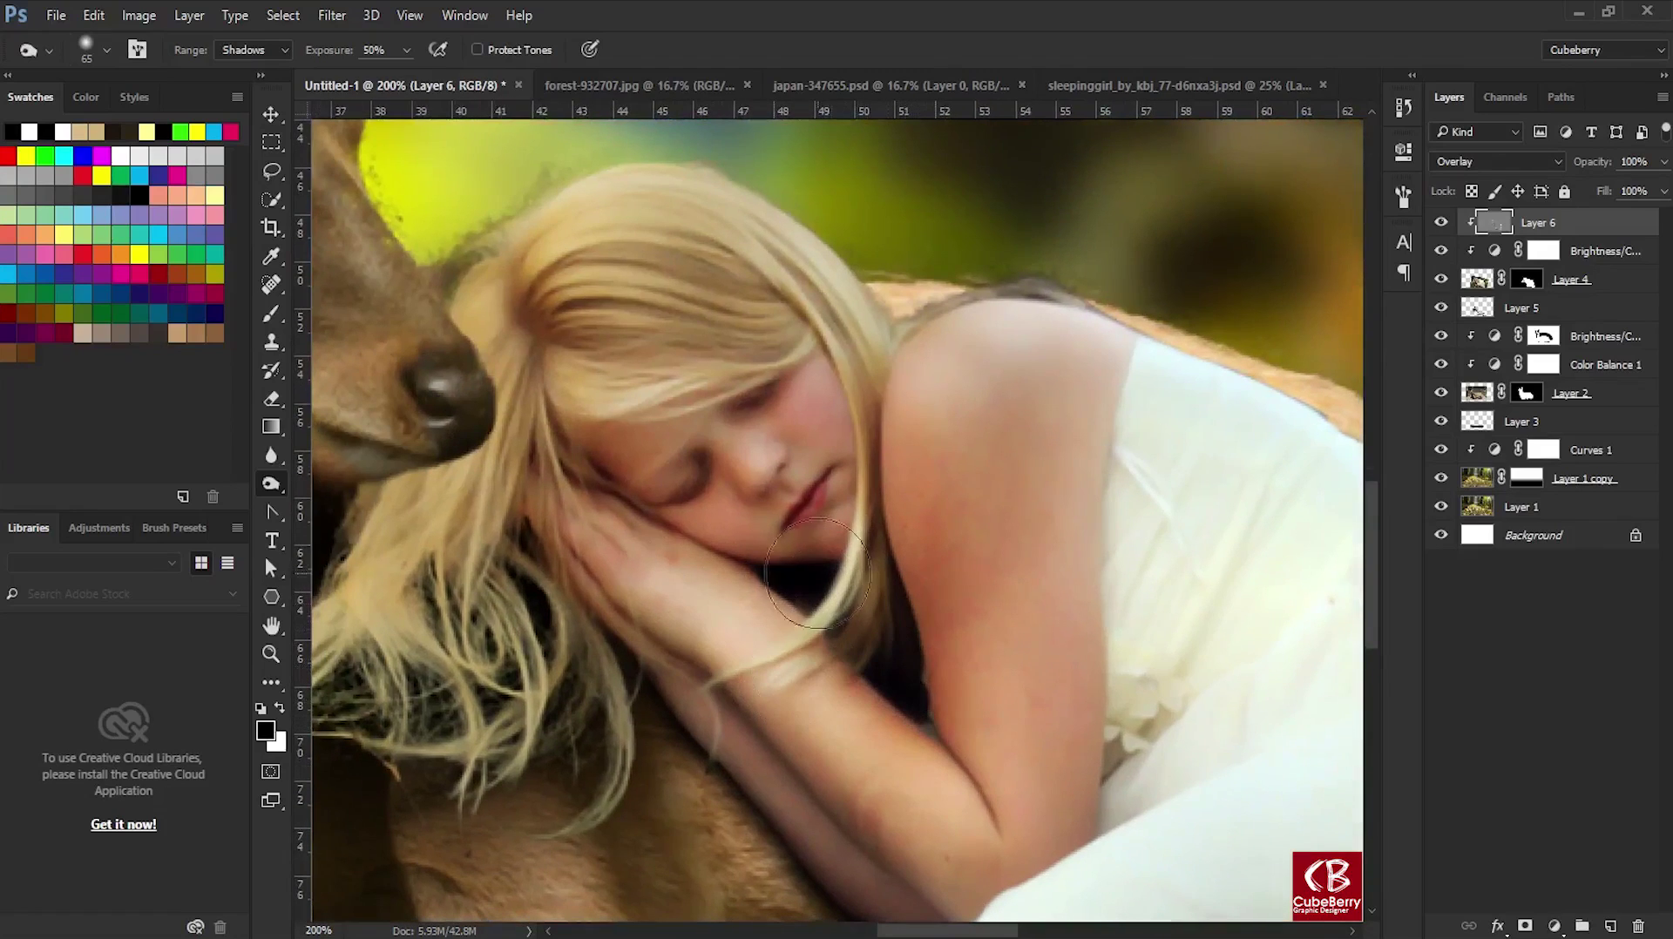
# Dodge highlights on the girl's face, cheek and lips.
pyautogui.rightClick(272, 493)
pyautogui.click(340, 482)
pyautogui.scroll(1, 826, 521)
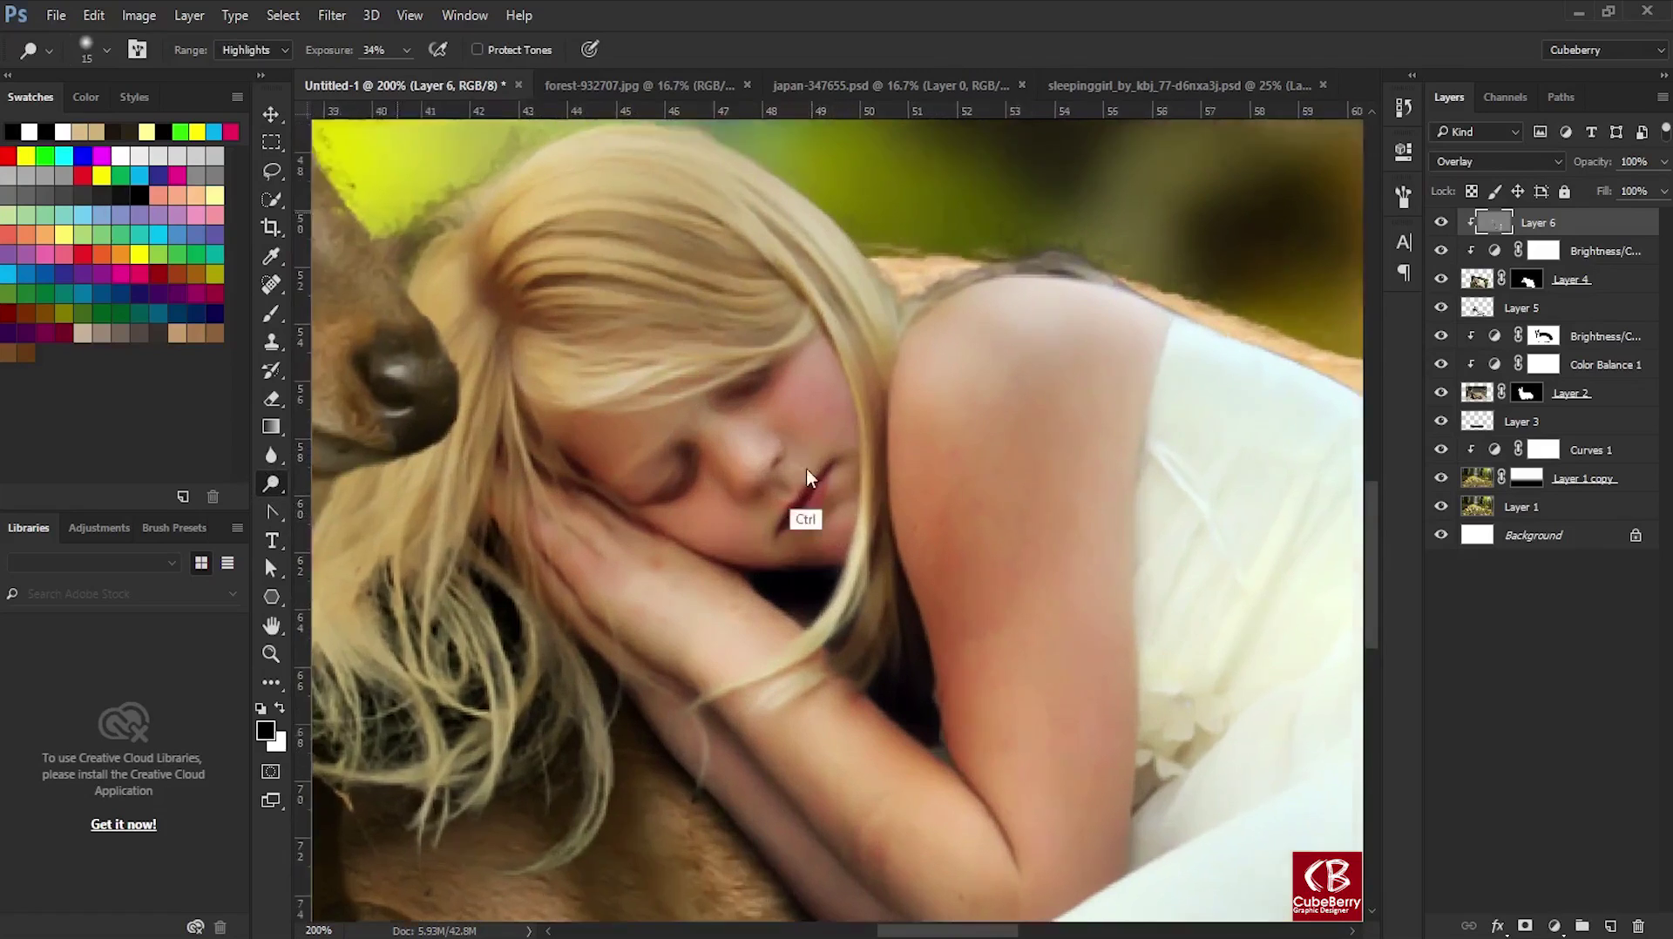
pyautogui.press(']')
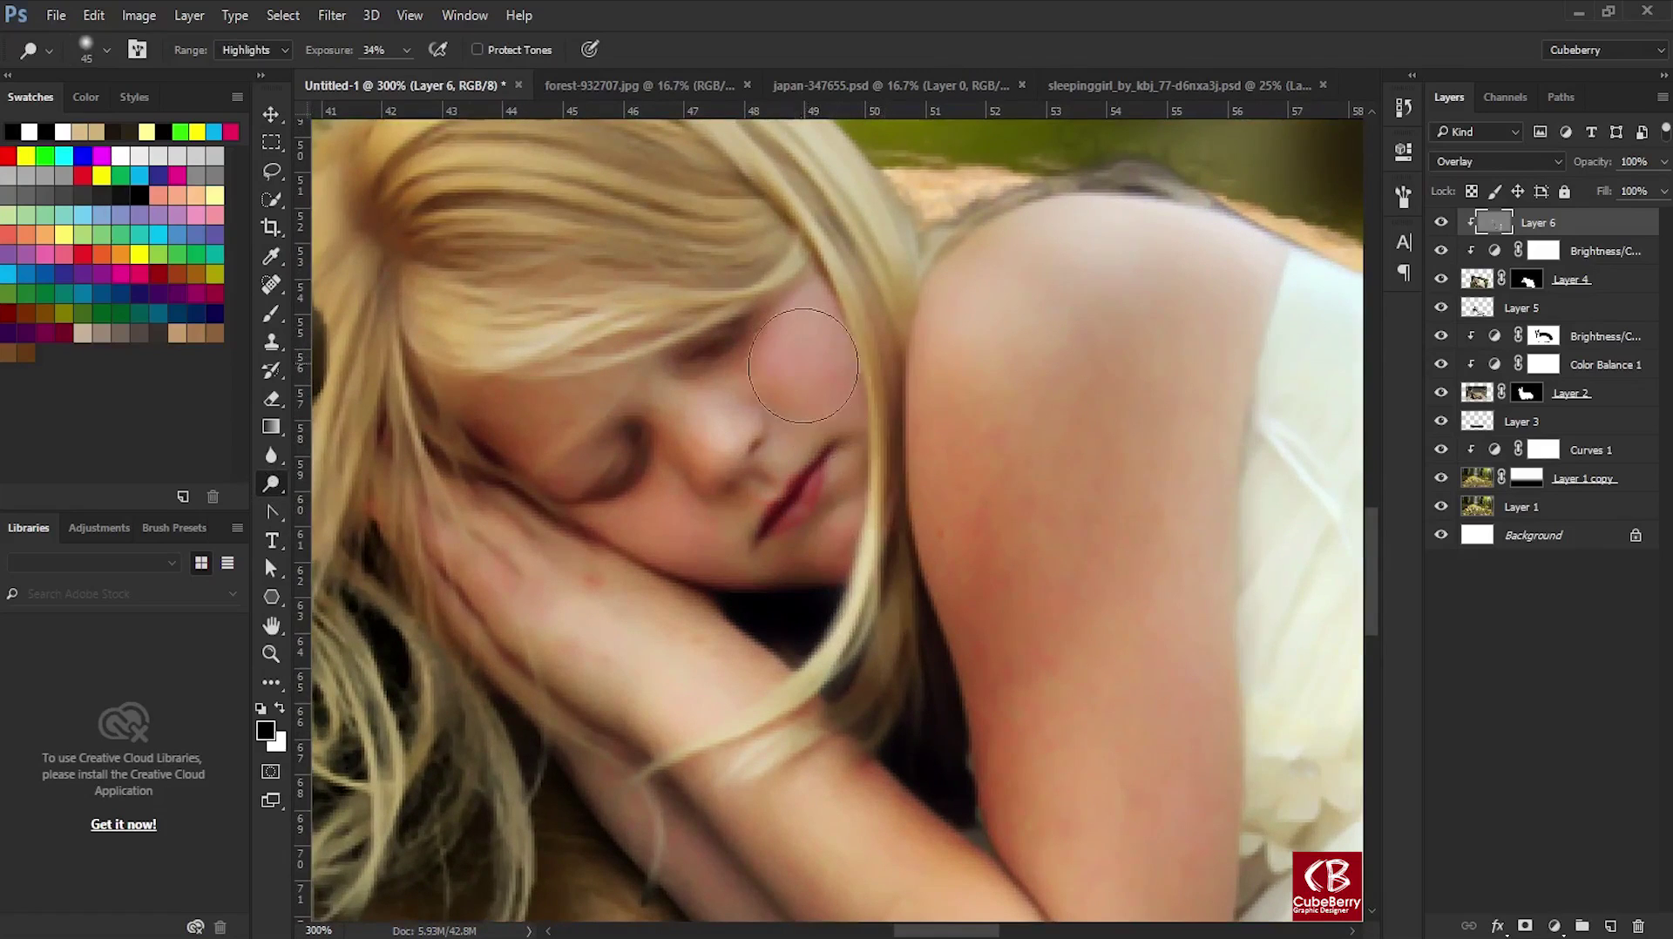
pyautogui.press('[')
pyautogui.press('[')
pyautogui.press('[')
# Burn the hair strands between the deer and the girl with range set to Midtones.
pyautogui.rightClick(283, 485)
pyautogui.click(375, 482)
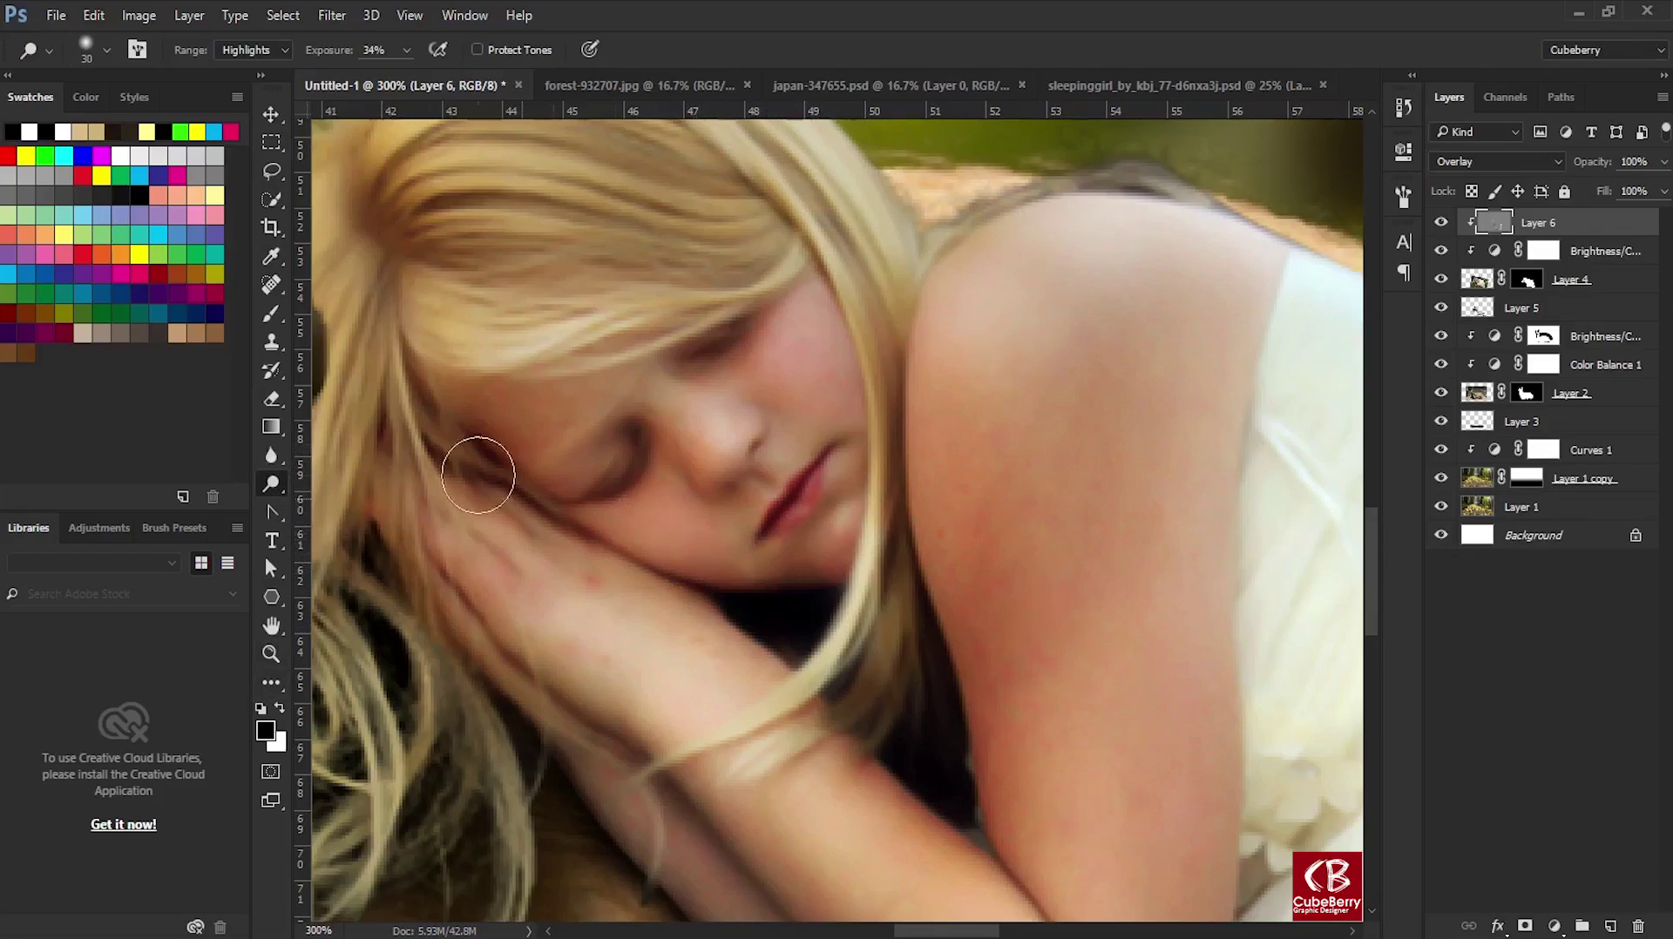
pyautogui.click(281, 485)
pyautogui.click(357, 401)
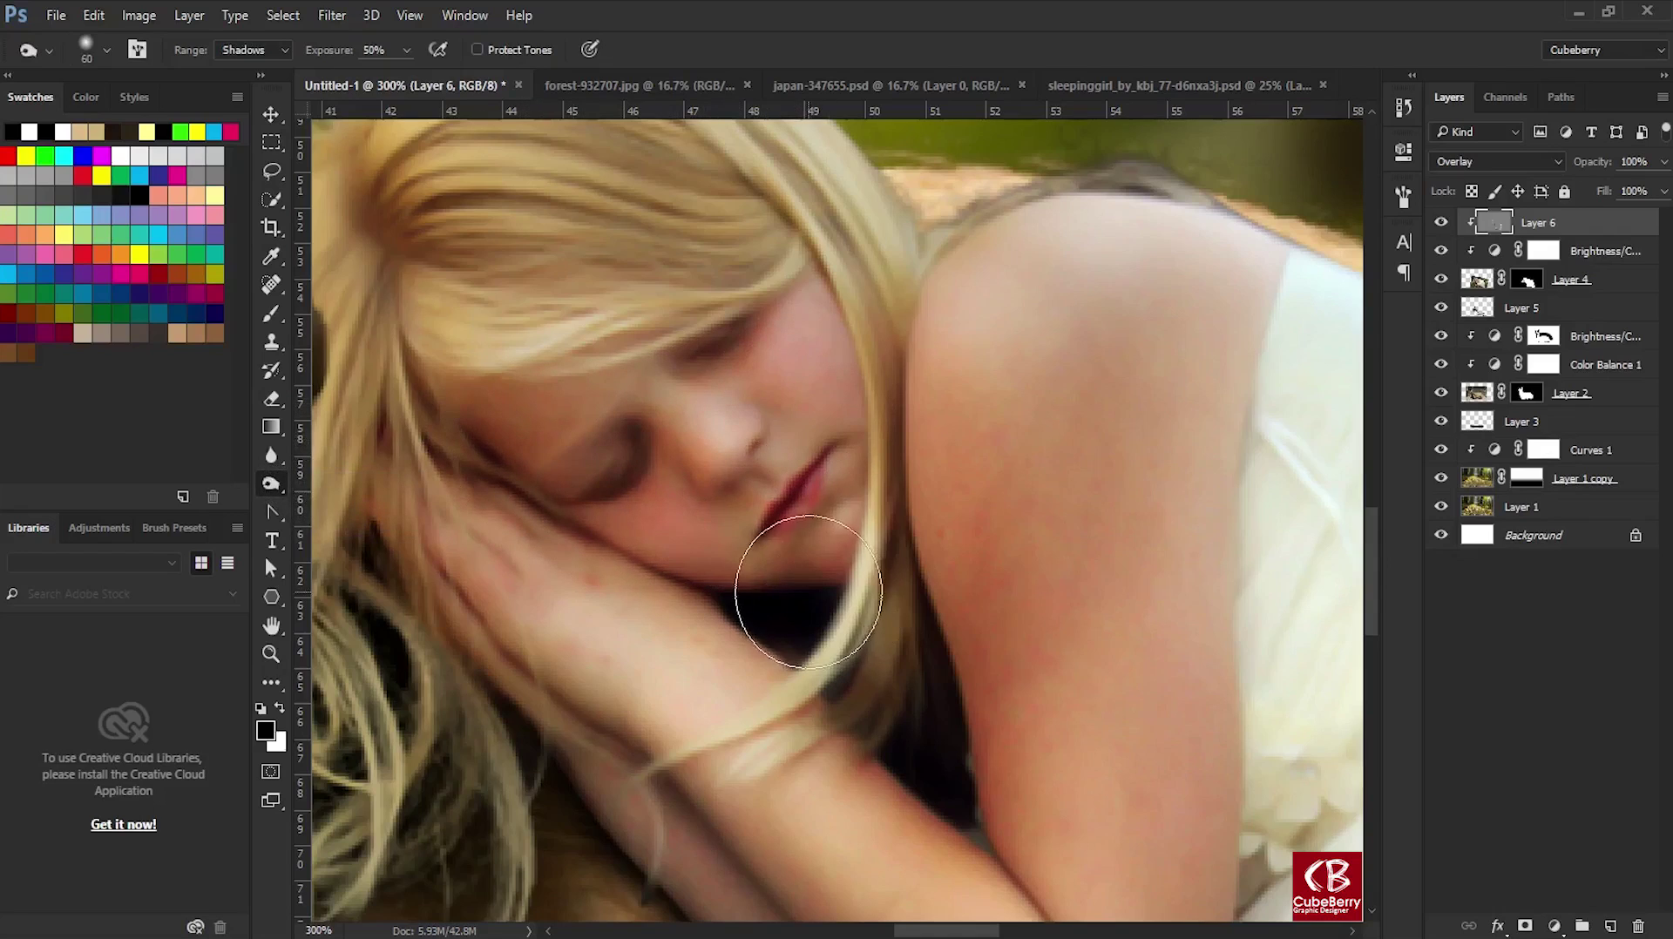
pyautogui.hotkey('ctrl', '-')
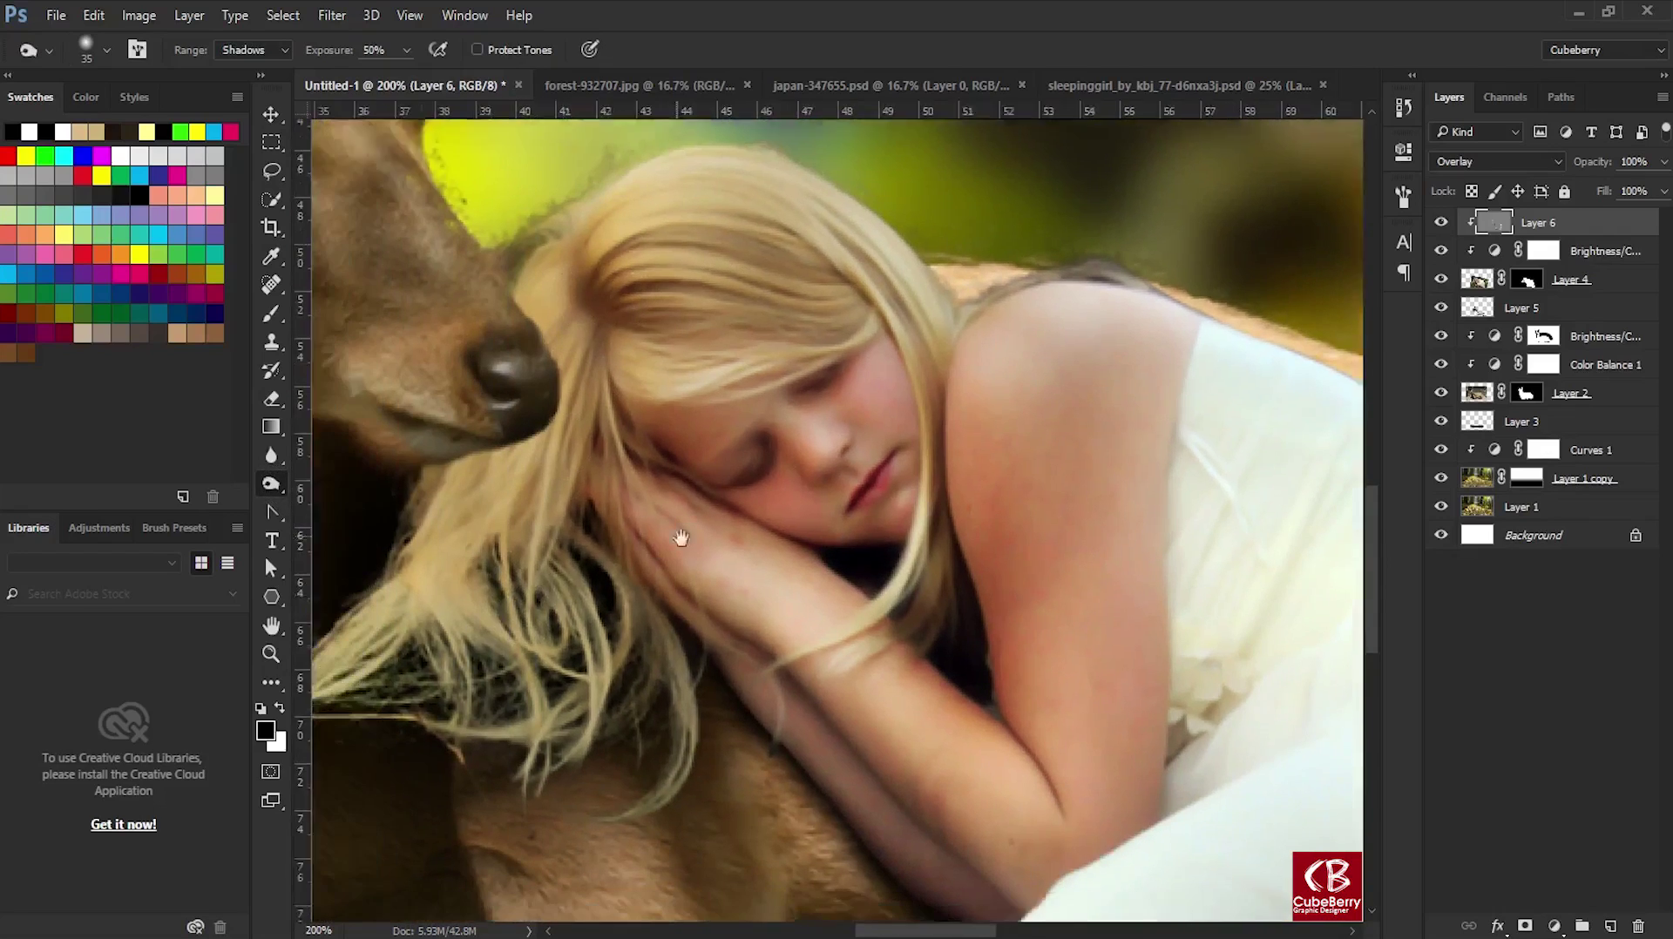
pyautogui.moveTo(680, 532); pyautogui.dragTo(847, 476)
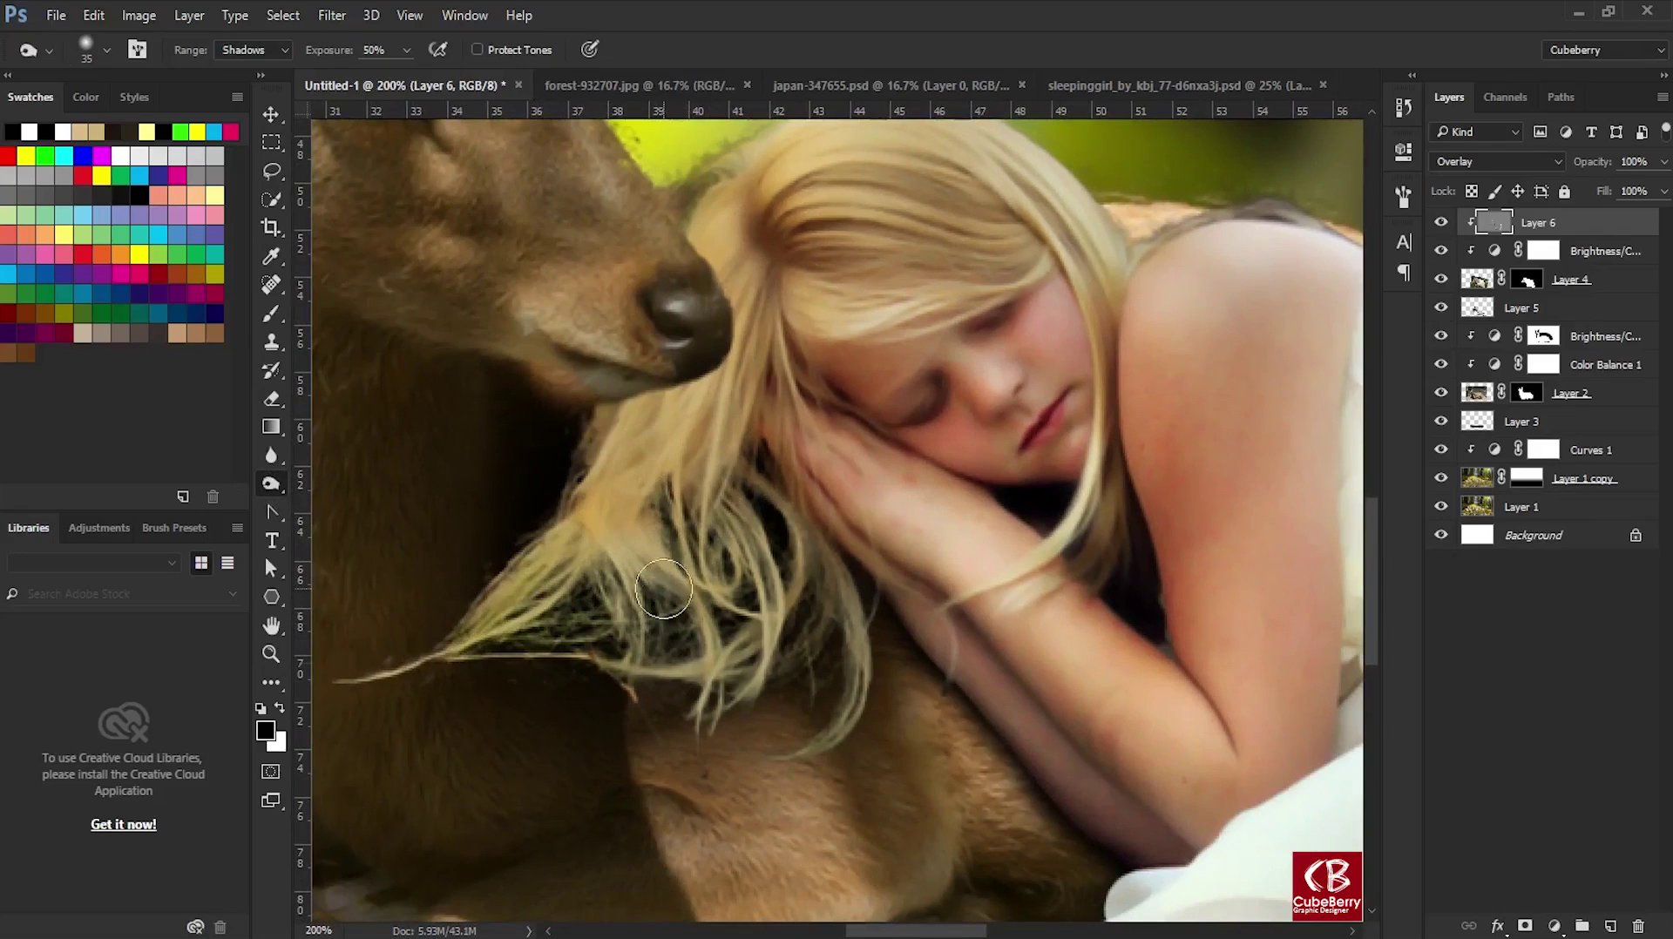
pyautogui.click(253, 49)
pyautogui.click(244, 97)
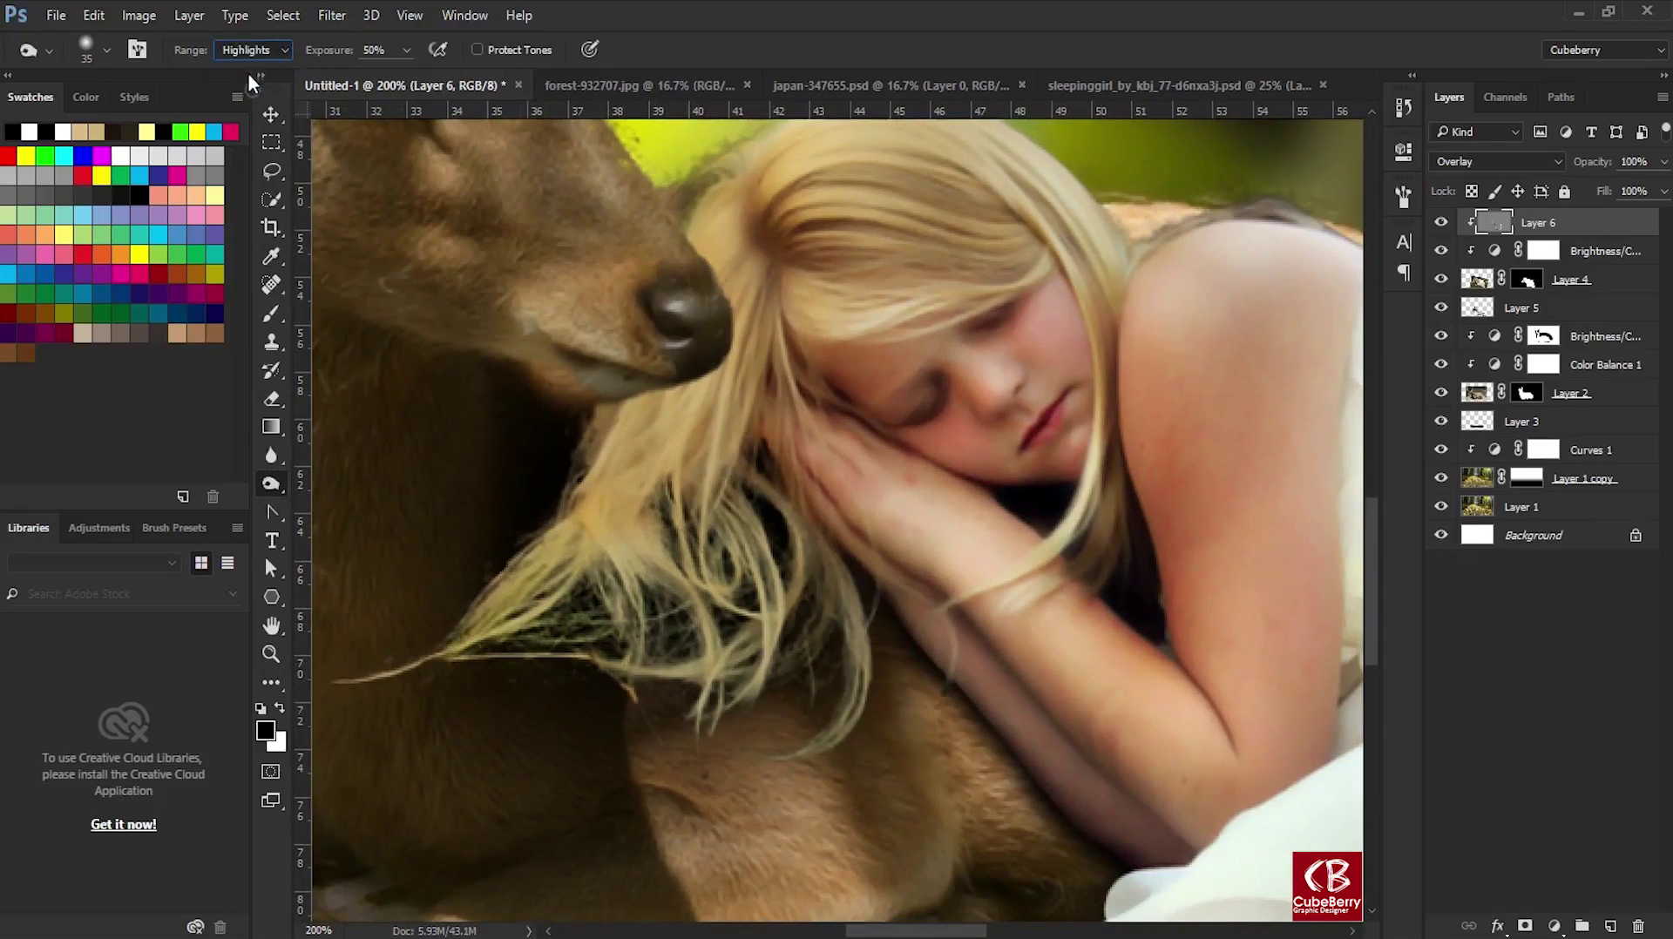
pyautogui.click(253, 50)
pyautogui.click(244, 81)
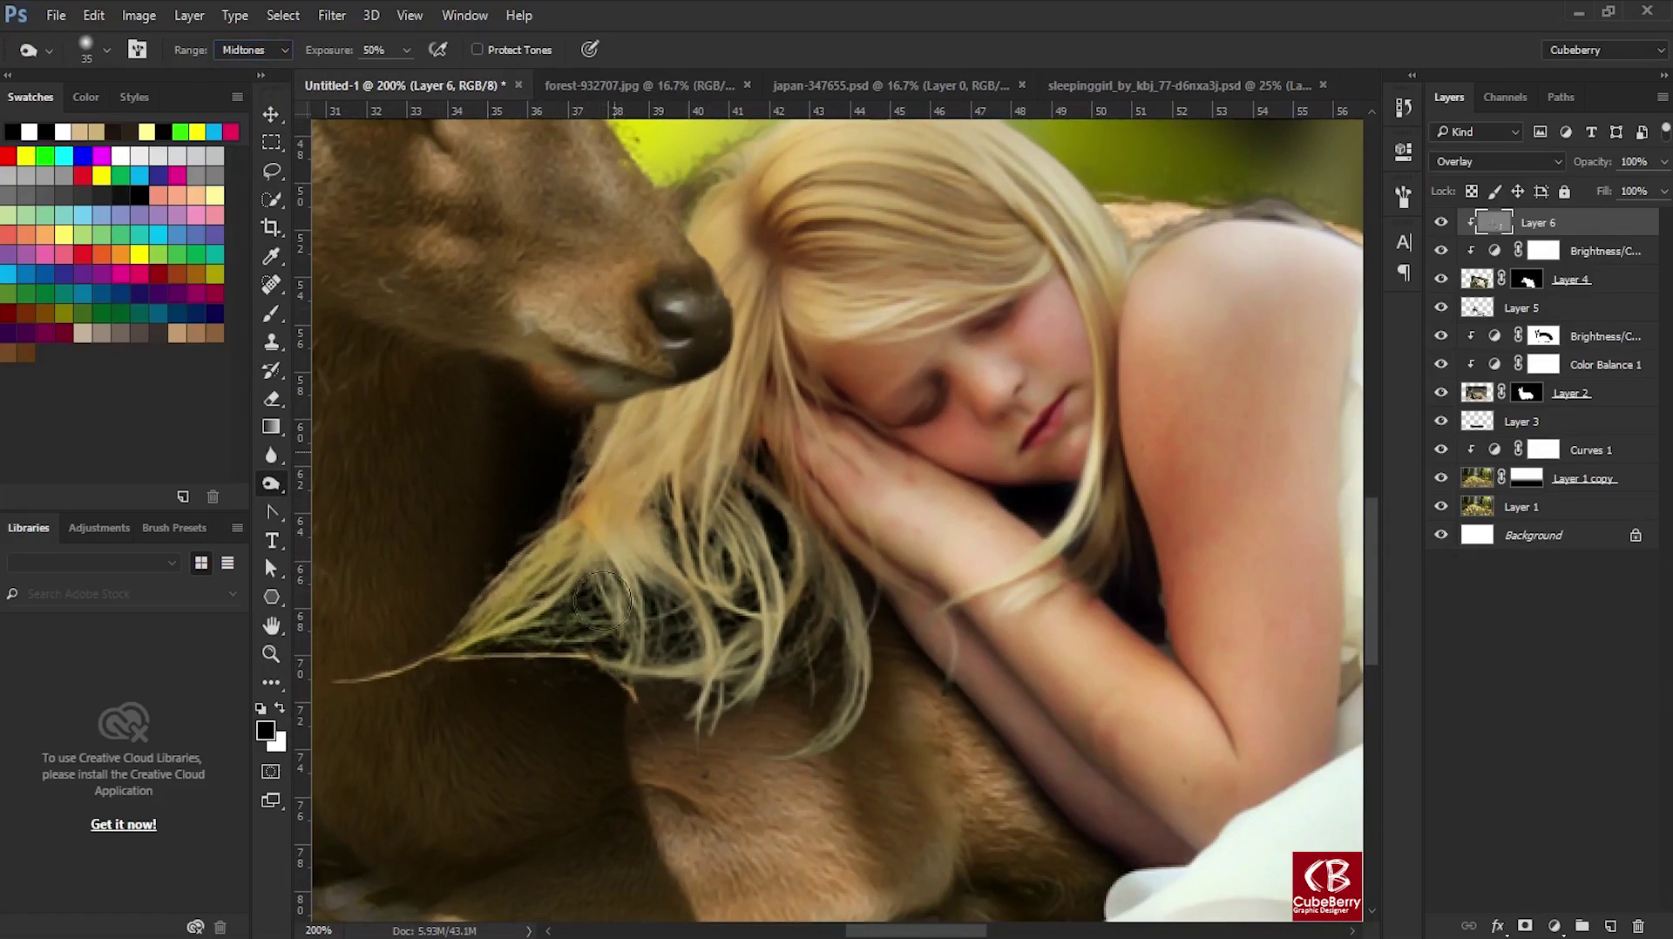
pyautogui.moveTo(566, 491); pyautogui.dragTo(655, 422)
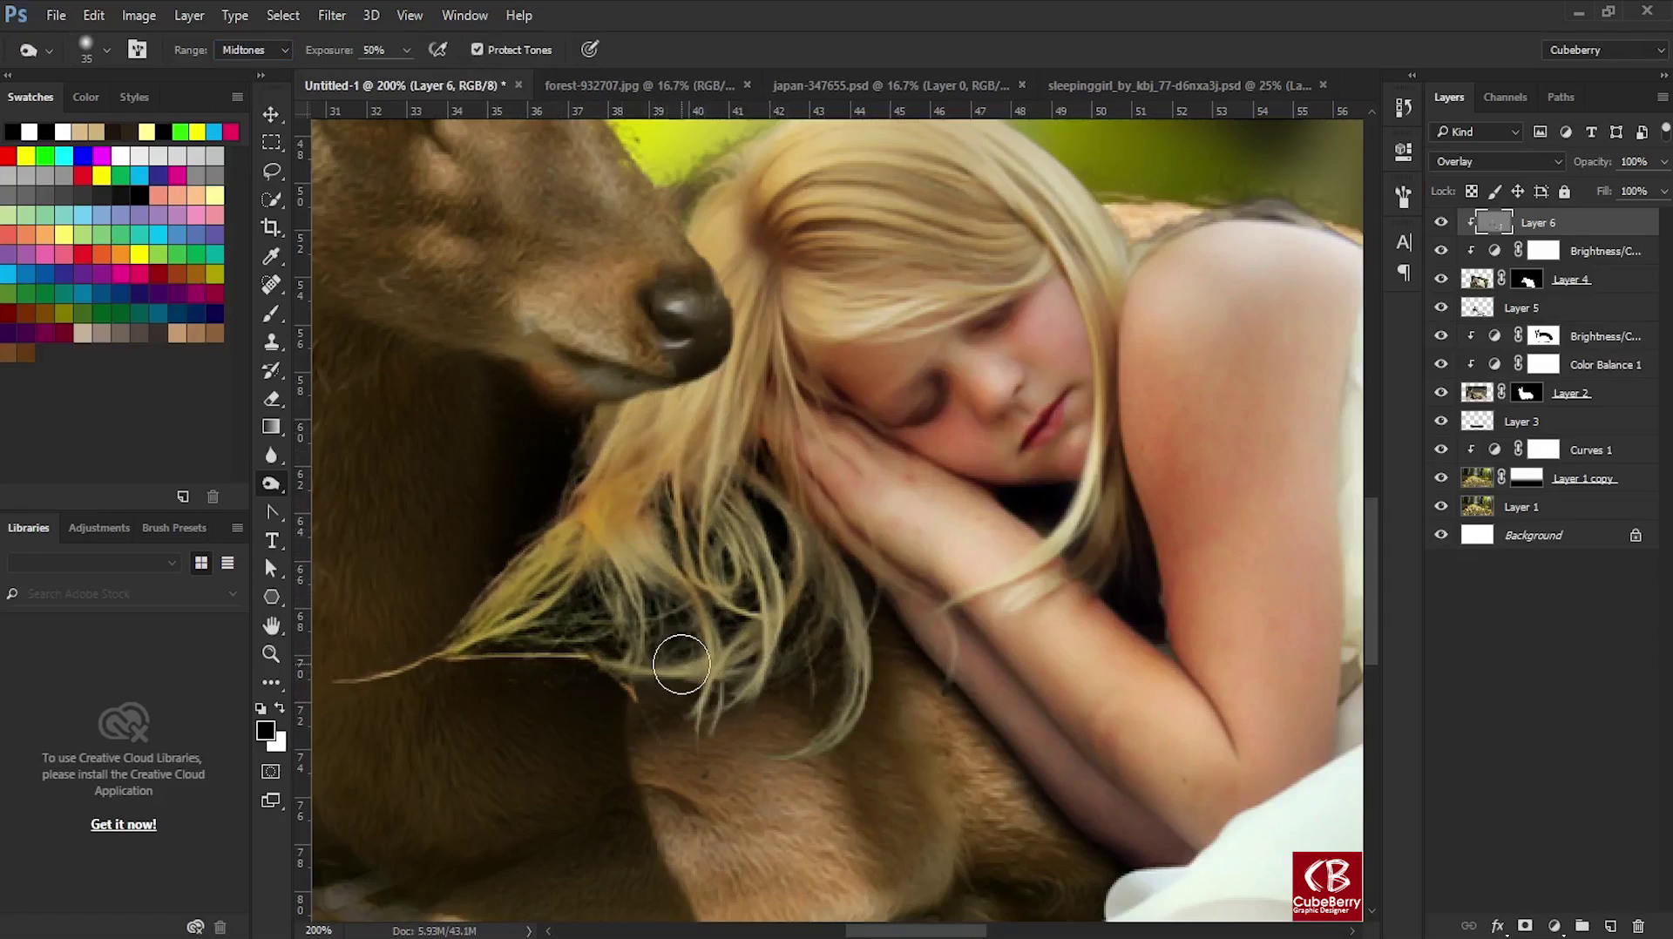
# On a new Layer 7, paint black shadow strokes around the hair by the deer.
pyautogui.click(1610, 925)
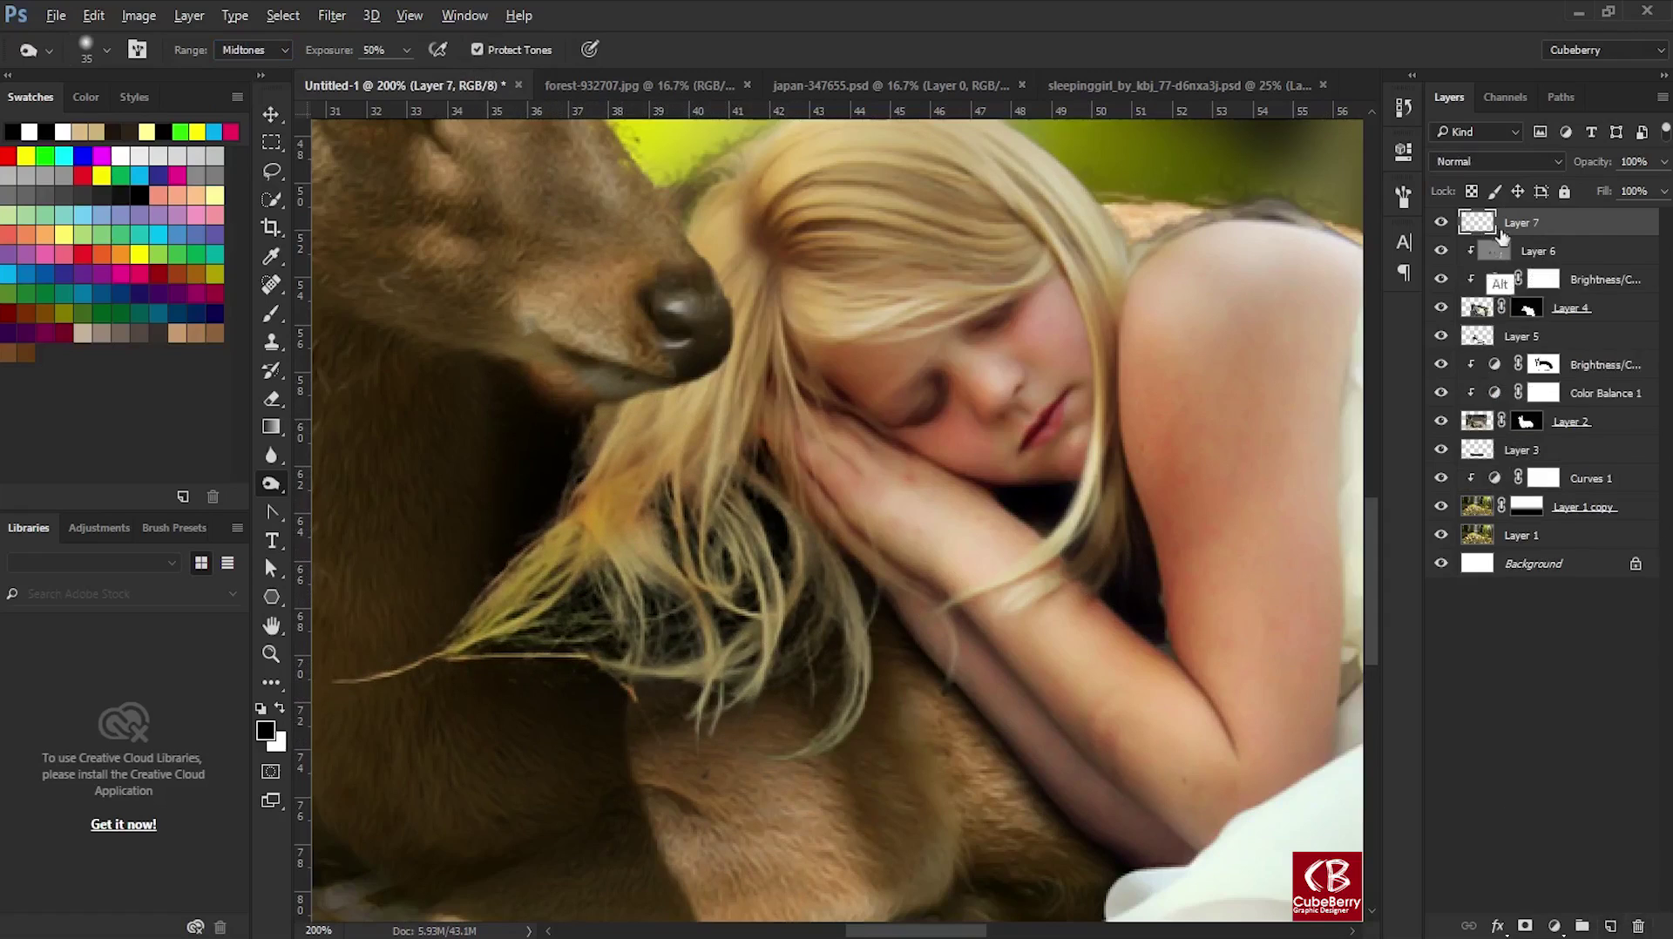
pyautogui.press('b')
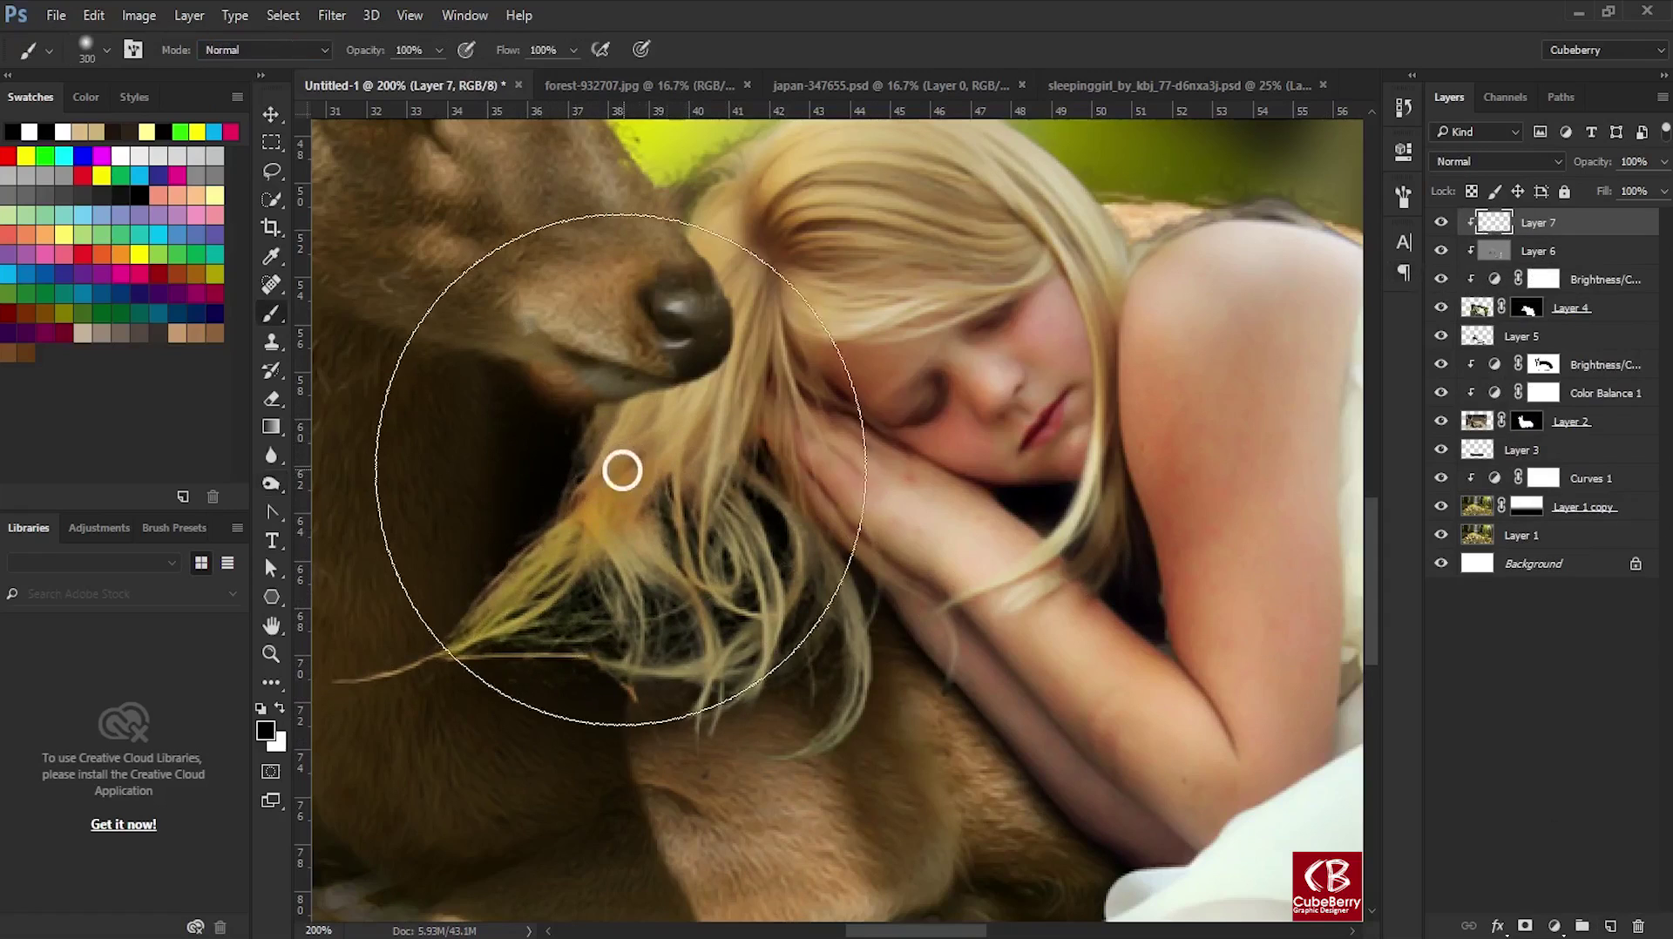
pyautogui.moveTo(619, 465); pyautogui.dragTo(616, 508)
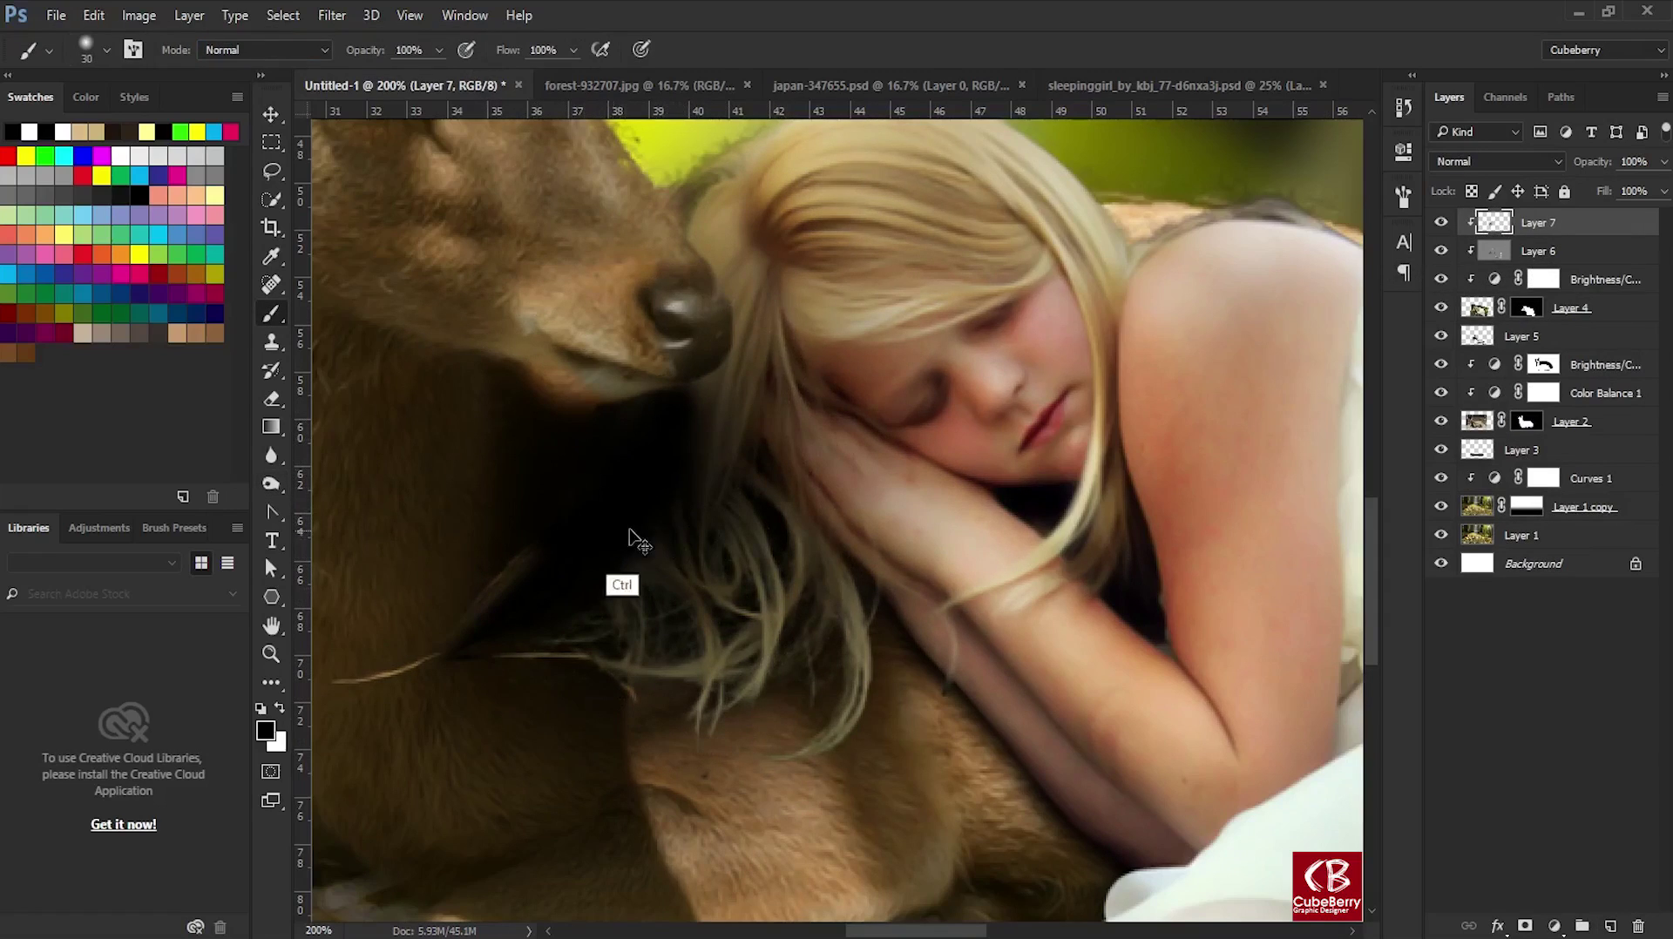
pyautogui.hotkey('ctrl', 'z')
pyautogui.moveTo(421, 669); pyautogui.dragTo(488, 655)
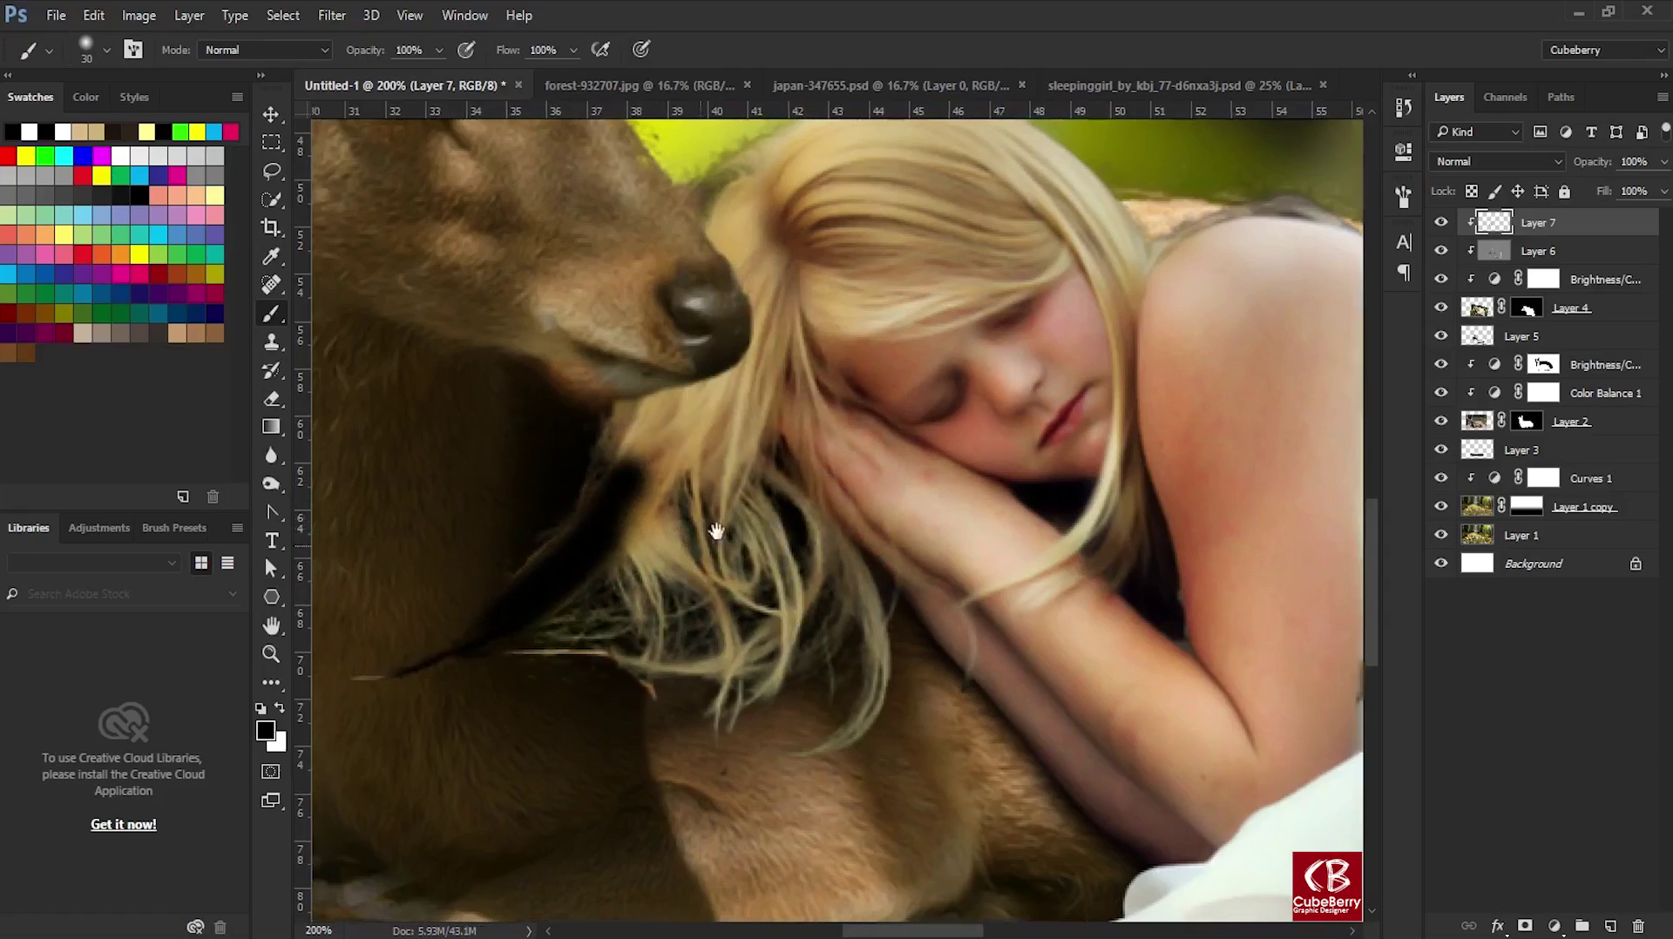
pyautogui.moveTo(697, 522); pyautogui.dragTo(871, 444)
pyautogui.moveTo(616, 560)
pyautogui.mouseDown()
pyautogui.moveTo(784, 374)
pyautogui.moveTo(871, 610)
pyautogui.moveTo(1019, 549)
pyautogui.moveTo(840, 549)
pyautogui.moveTo(854, 415)
pyautogui.moveTo(796, 358)
pyautogui.moveTo(810, 378)
pyautogui.mouseUp()
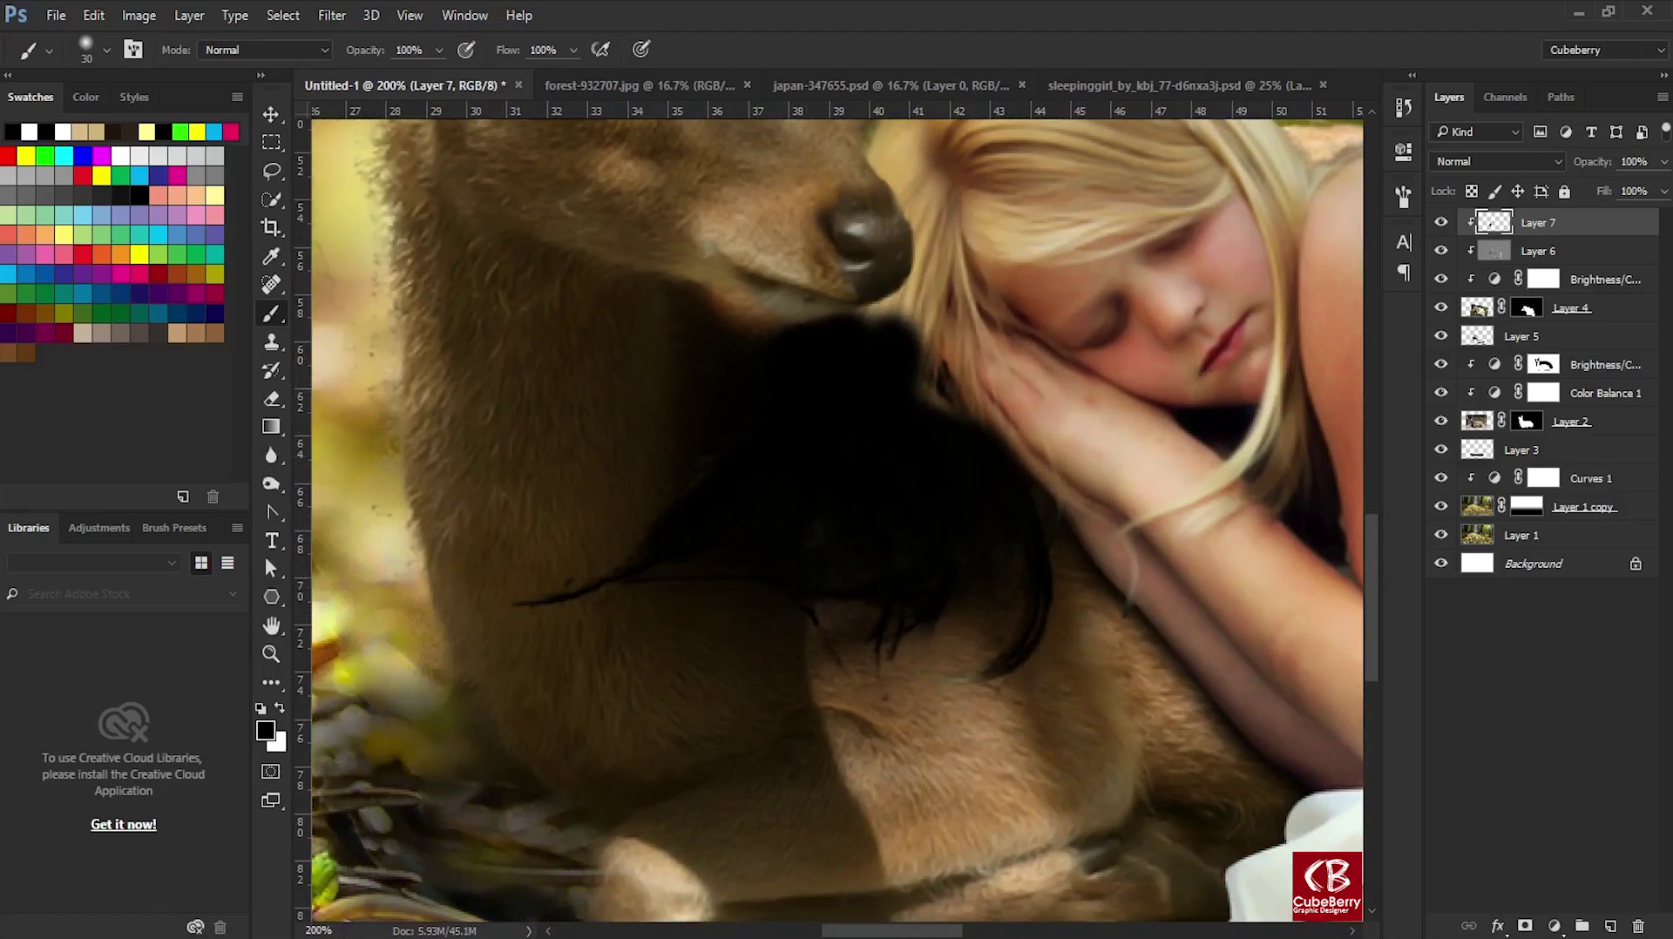
# Fade Layer 7's dark shadow paint to 13% opacity.
pyautogui.click(1664, 162)
pyautogui.moveTo(1662, 188)
pyautogui.mouseDown()
pyautogui.moveTo(1581, 193)
pyautogui.moveTo(1575, 209)
pyautogui.mouseUp()
pyautogui.hotkey('ctrl', '-')
pyautogui.hotkey('ctrl', '-')
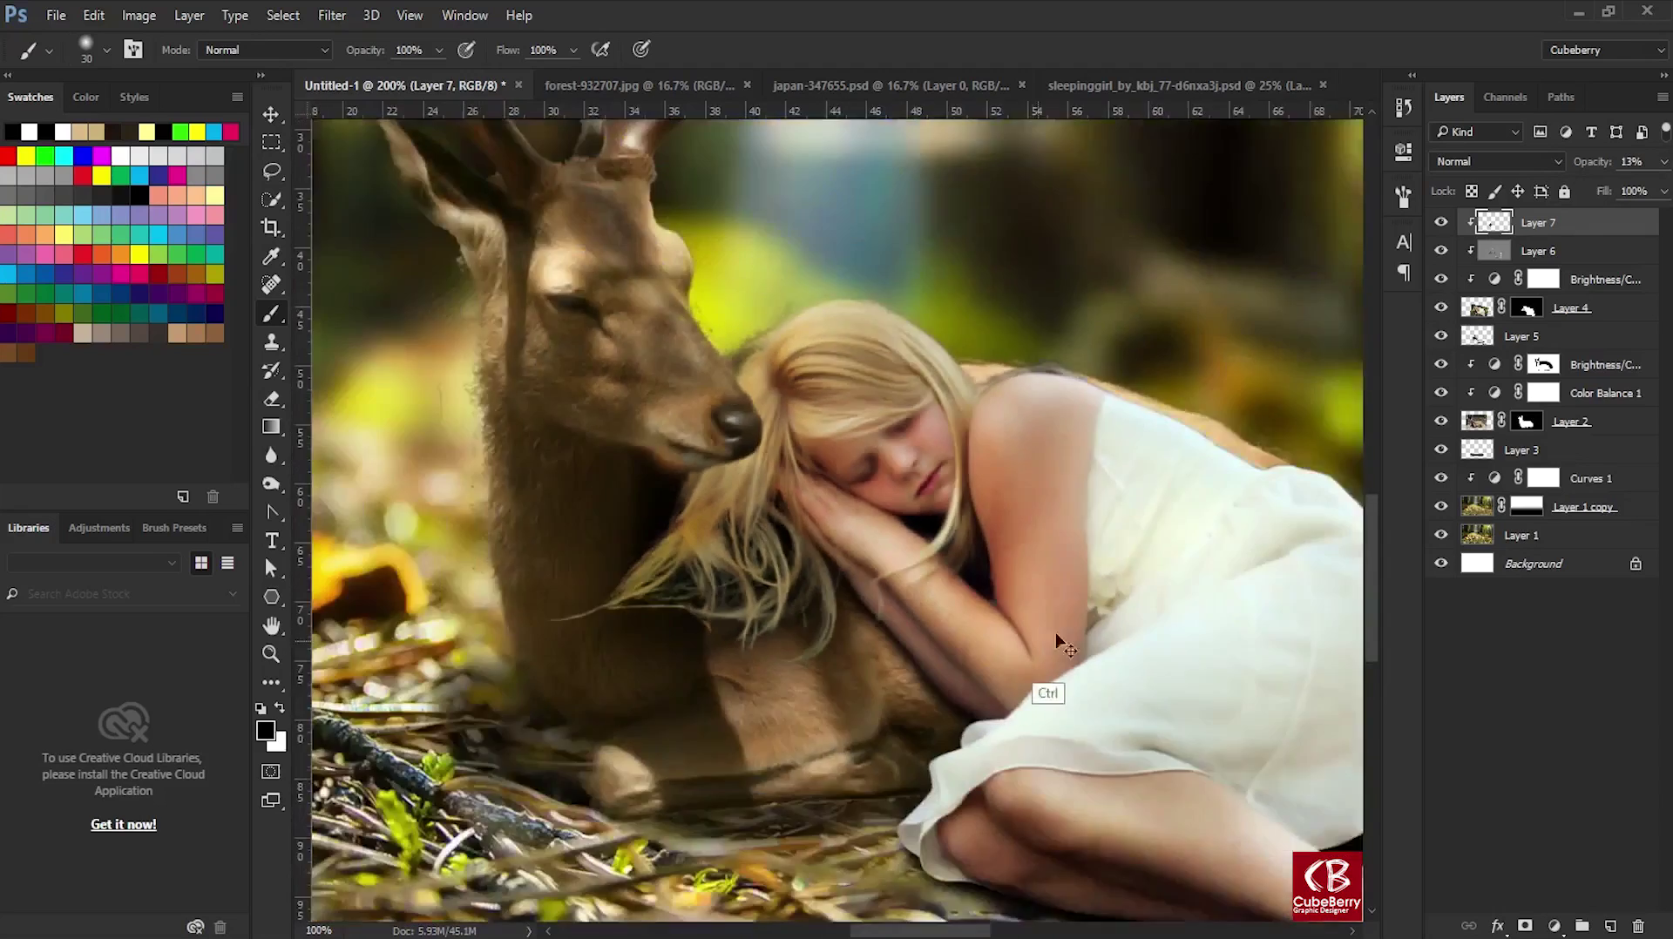
pyautogui.hotkey('ctrl', '-')
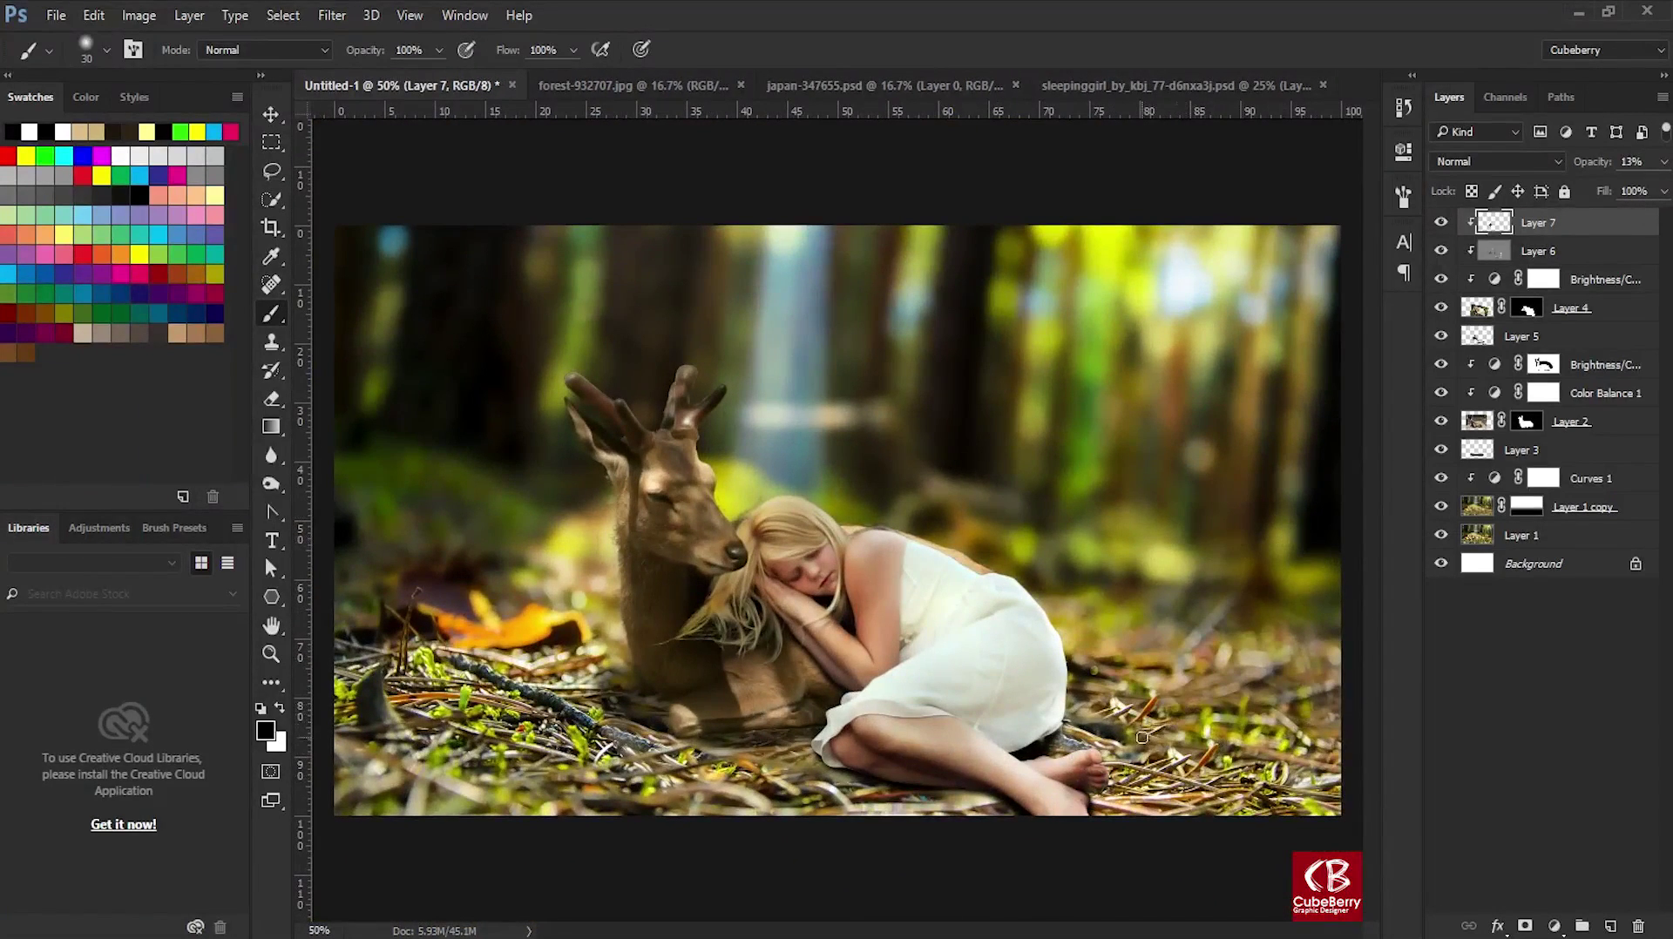
# Reduce Layer 5's opacity to 75%.
pyautogui.click(1550, 336)
pyautogui.click(1664, 161)
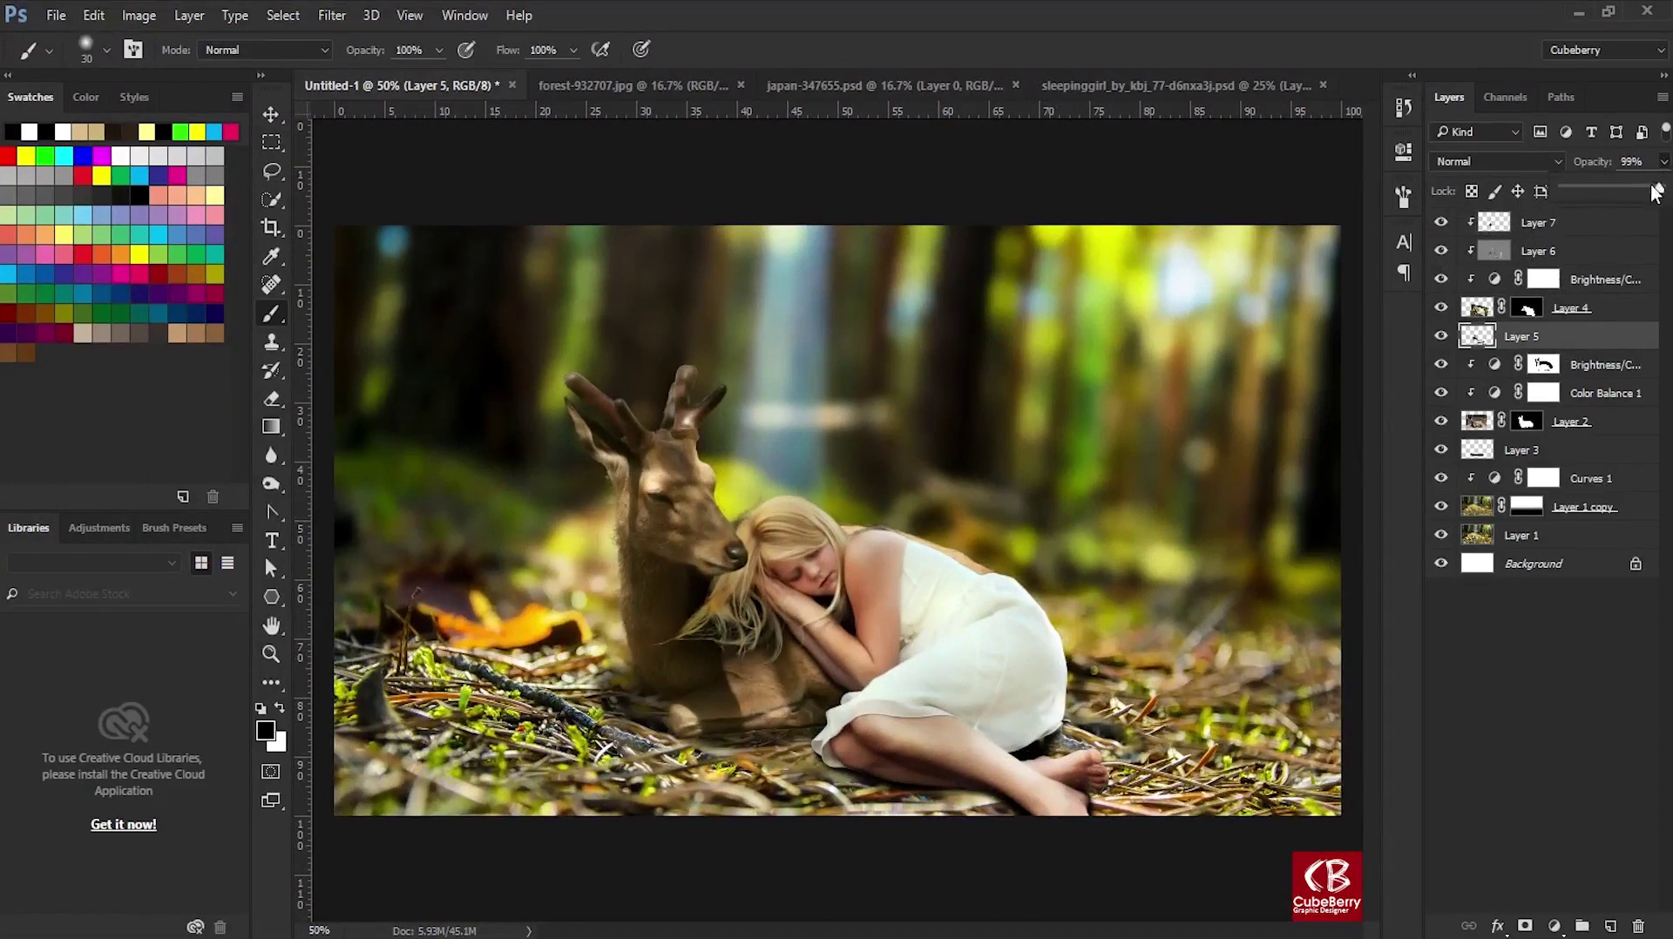
pyautogui.moveTo(1662, 188); pyautogui.dragTo(1638, 194)
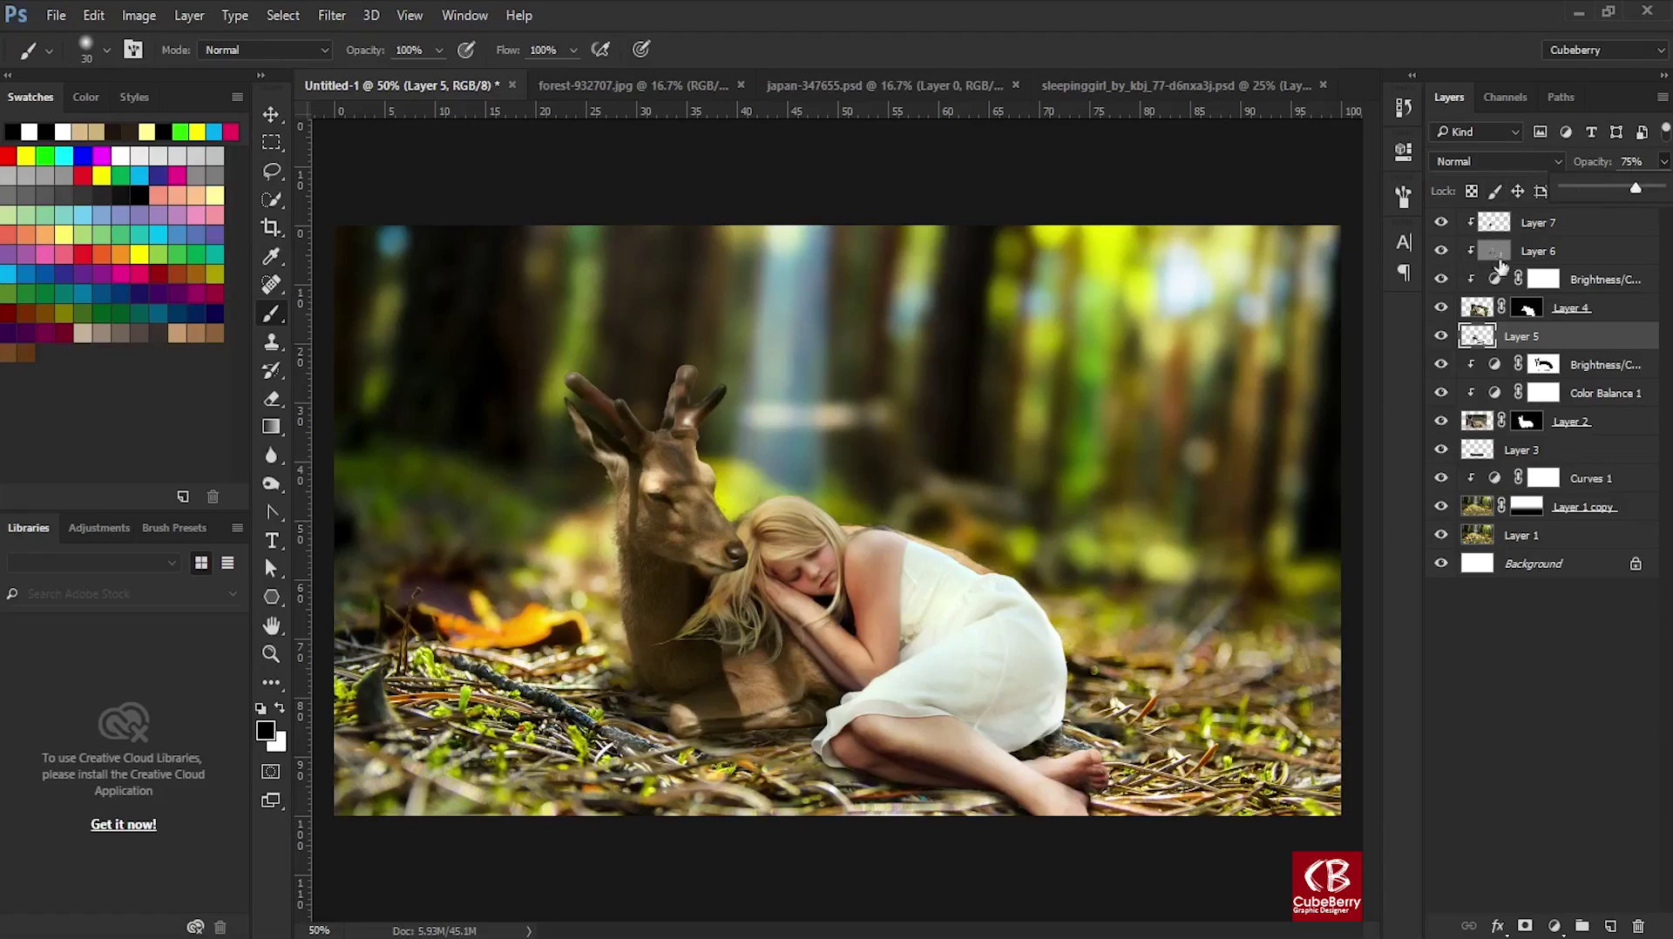
pyautogui.click(1576, 229)
# On a new layer, lasso diagonal streaks across the girl, fill them black, and clip to her.
pyautogui.click(1611, 926)
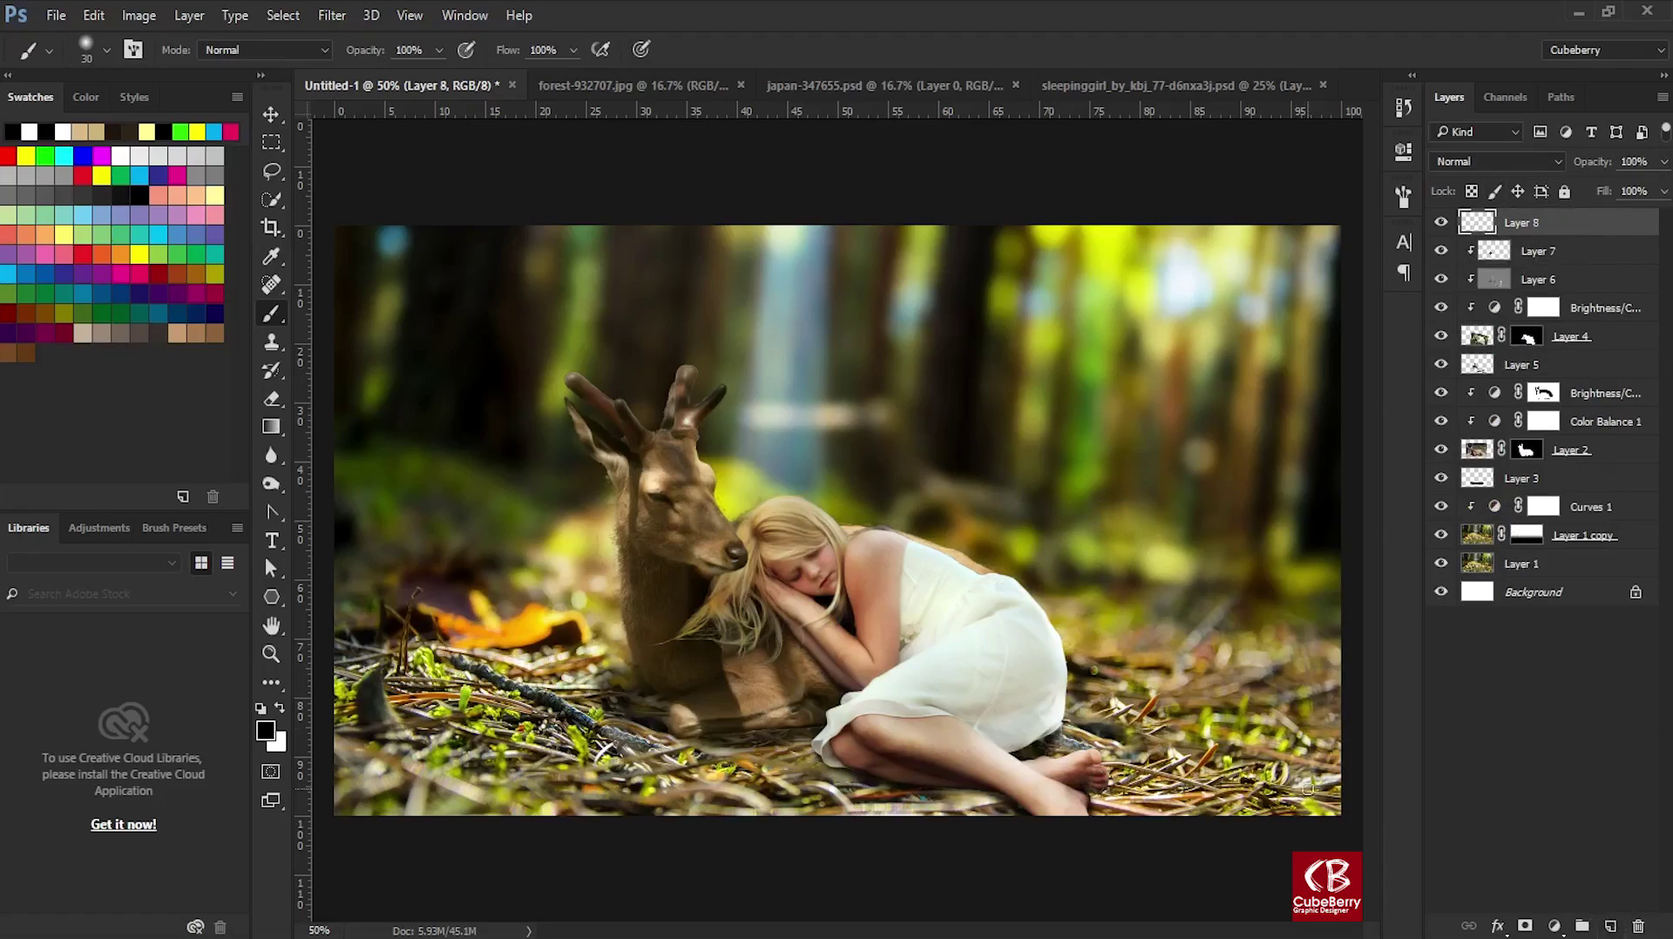
pyautogui.press('l')
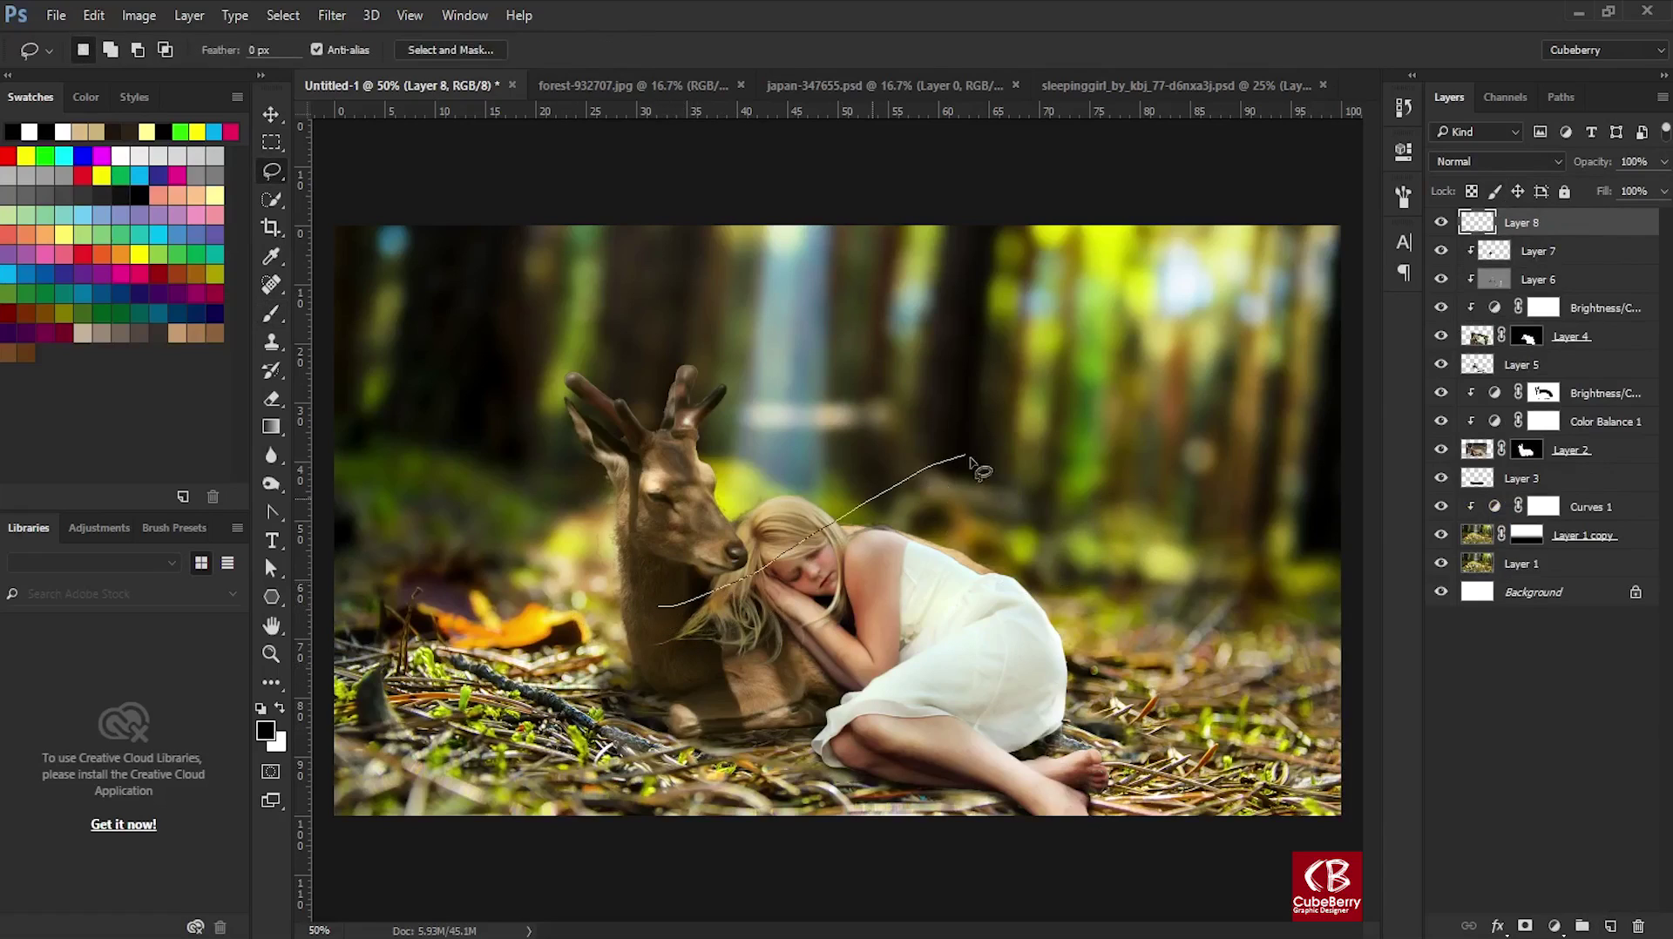
pyautogui.moveTo(969, 458); pyautogui.dragTo(1059, 490)
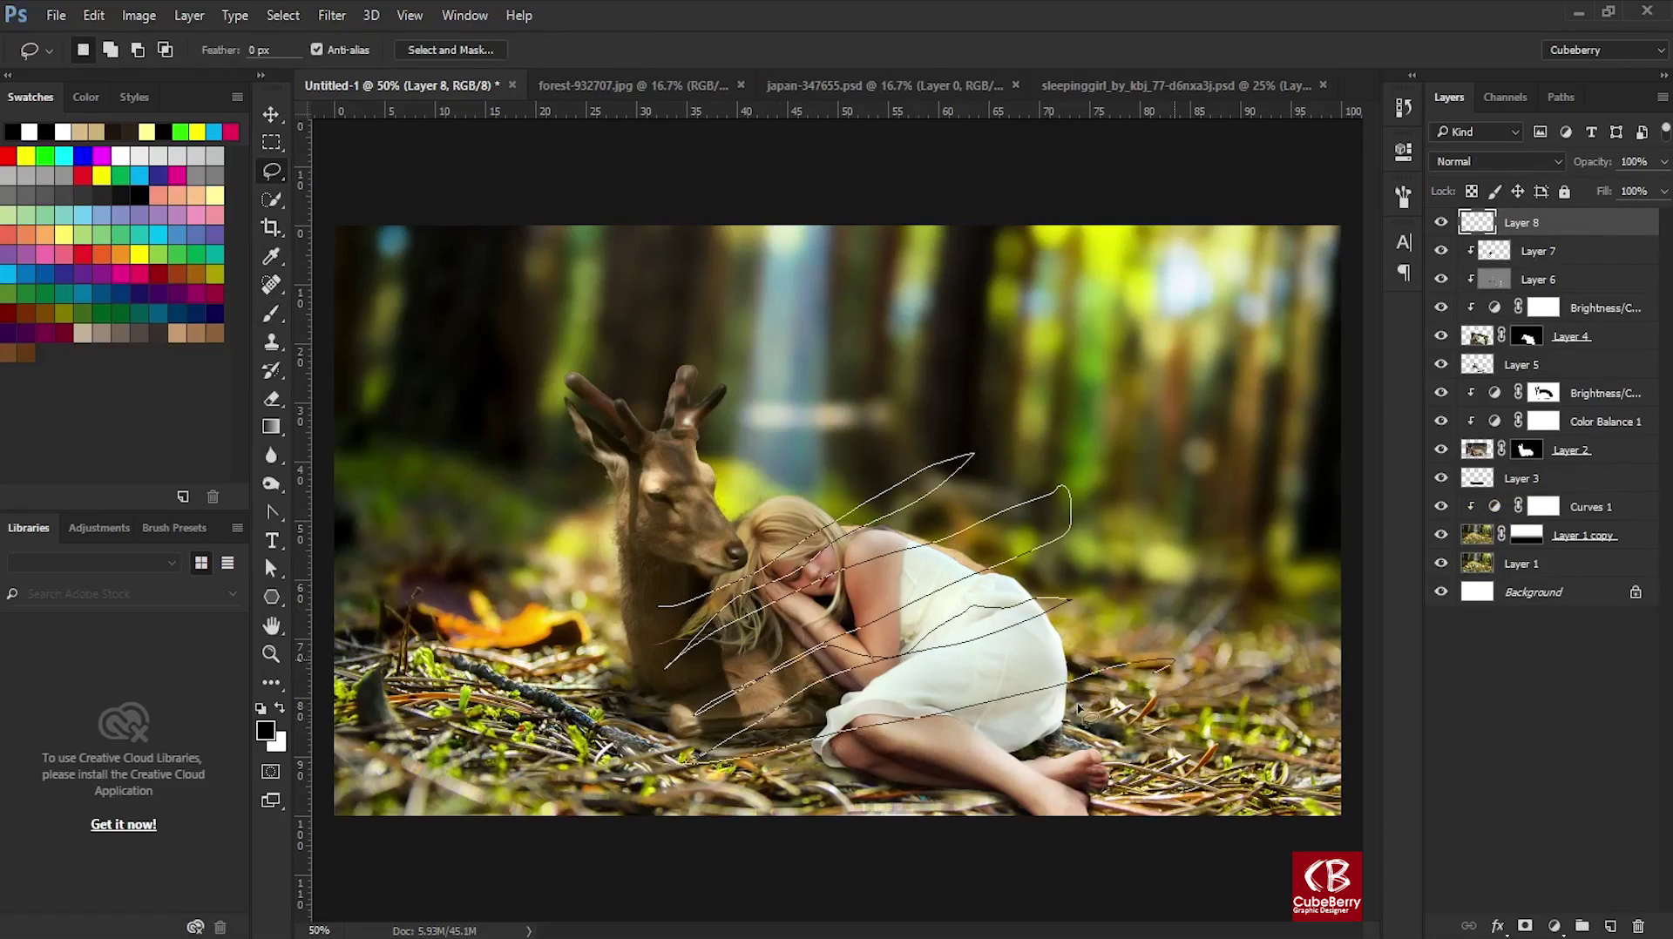
pyautogui.moveTo(1077, 707); pyautogui.dragTo(782, 860)
pyautogui.moveTo(660, 590); pyautogui.dragTo(645, 586)
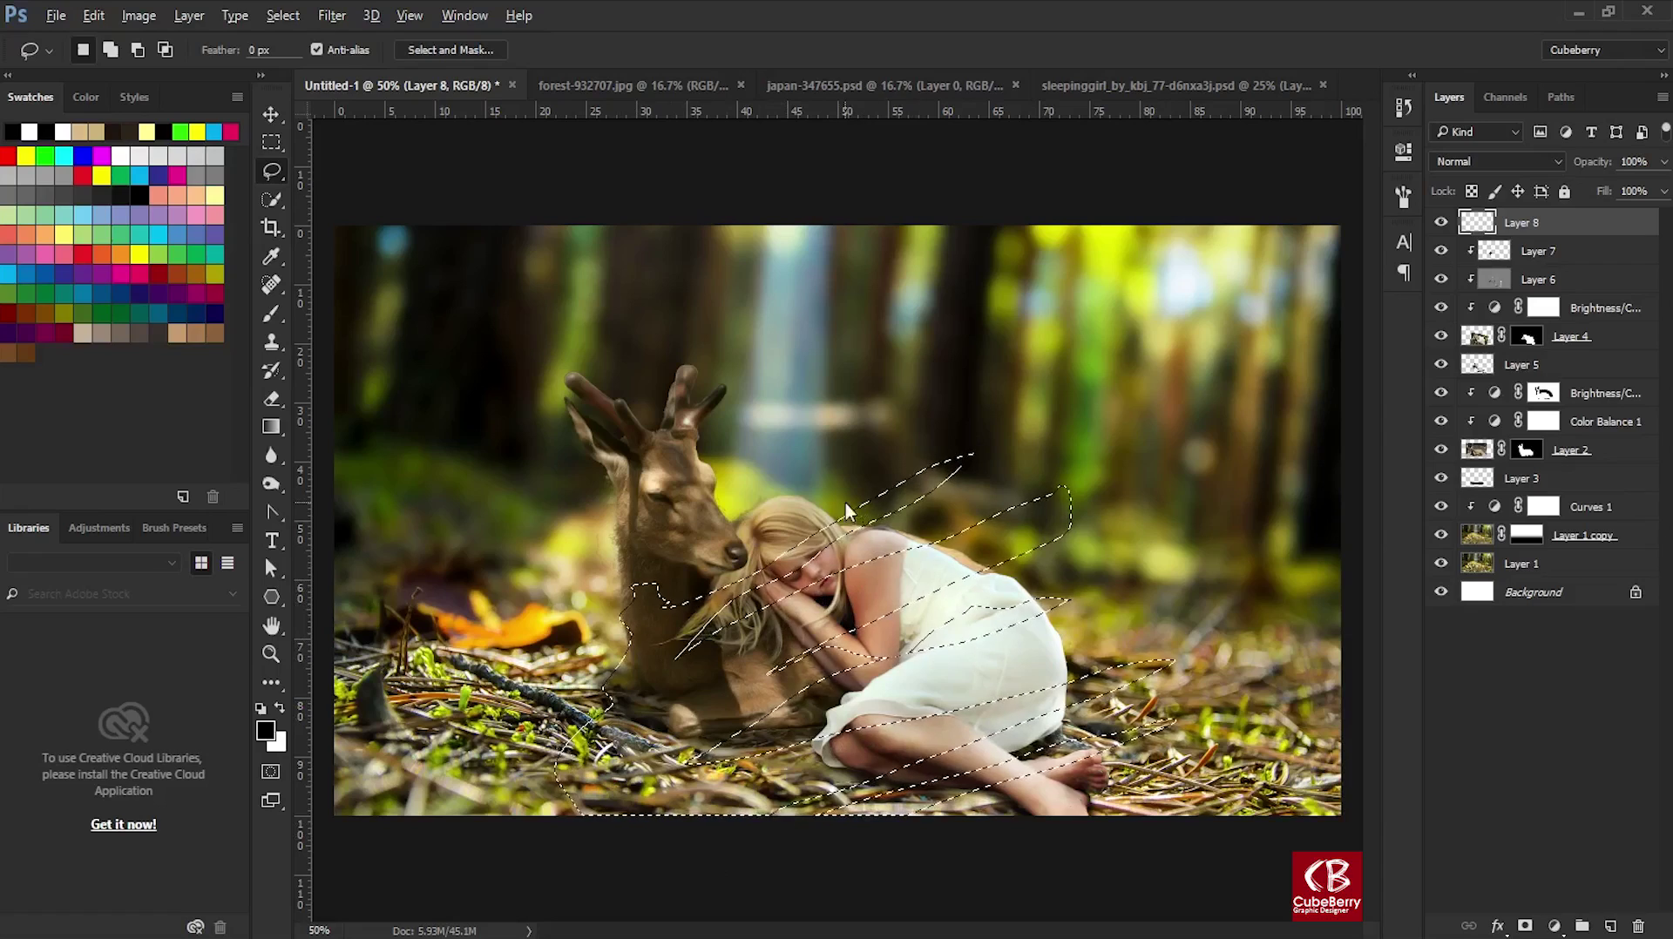
pyautogui.hotkey('alt', 'BackSpace')
pyautogui.keyDown('alt'); pyautogui.click(1467, 231); pyautogui.keyUp('alt')
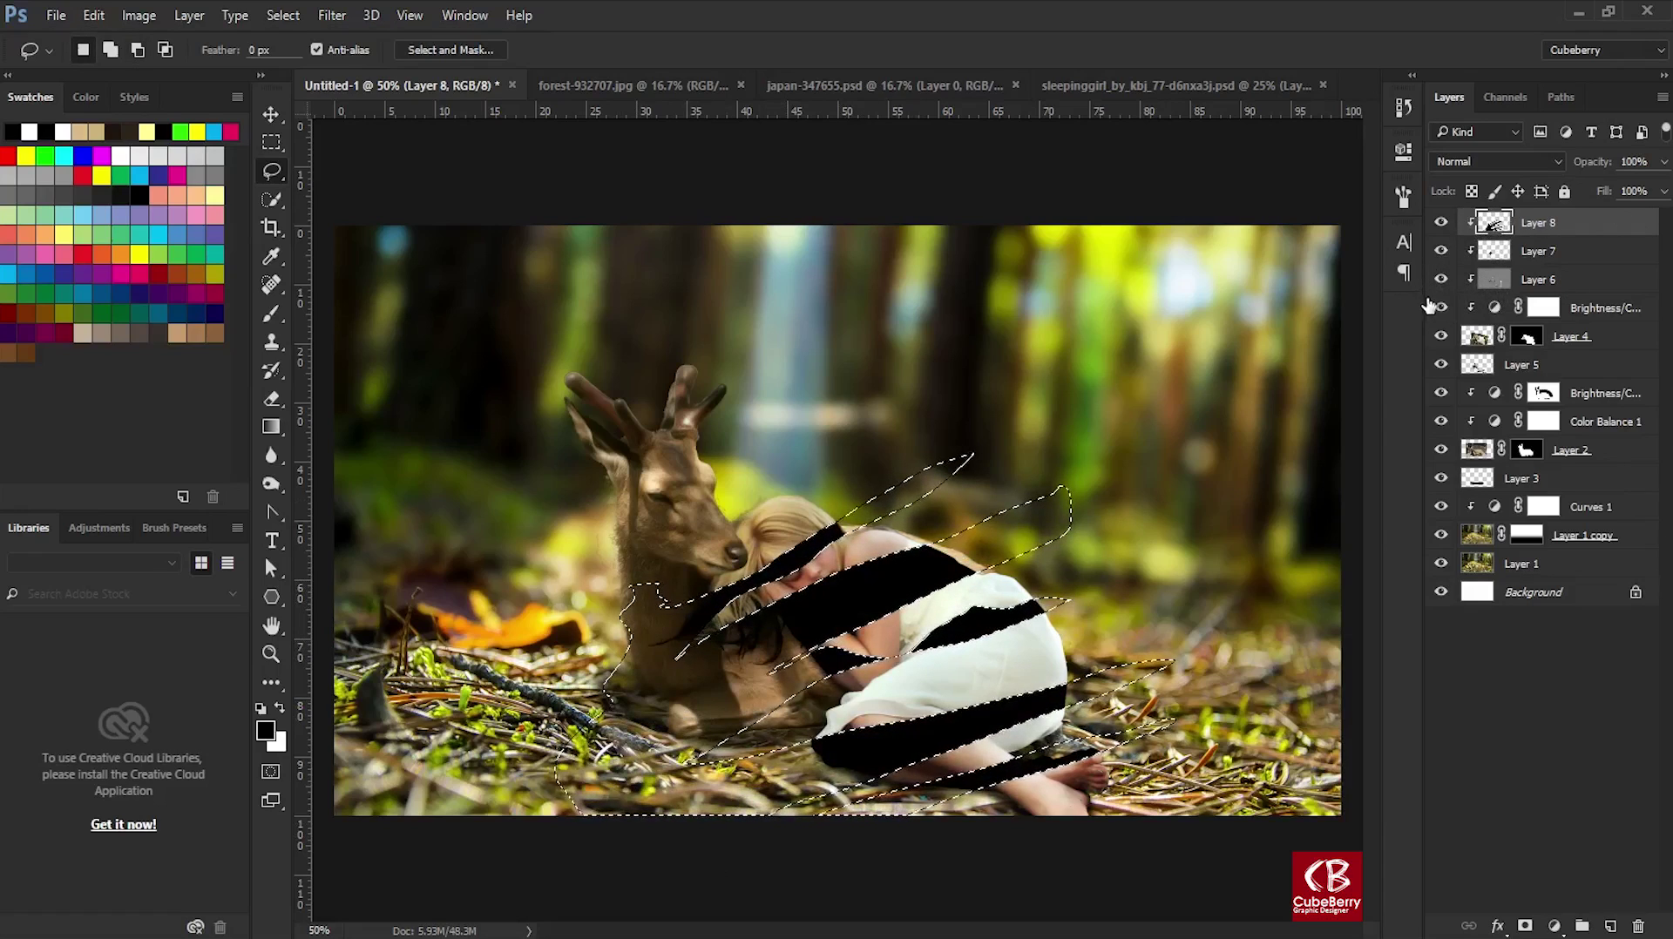
# Soften the black streaks with a Gaussian Blur of about 9.8 px.
pyautogui.click(331, 15)
pyautogui.click(850, 130)
pyautogui.hotkey('ctrl', 'd')
pyautogui.click(332, 15)
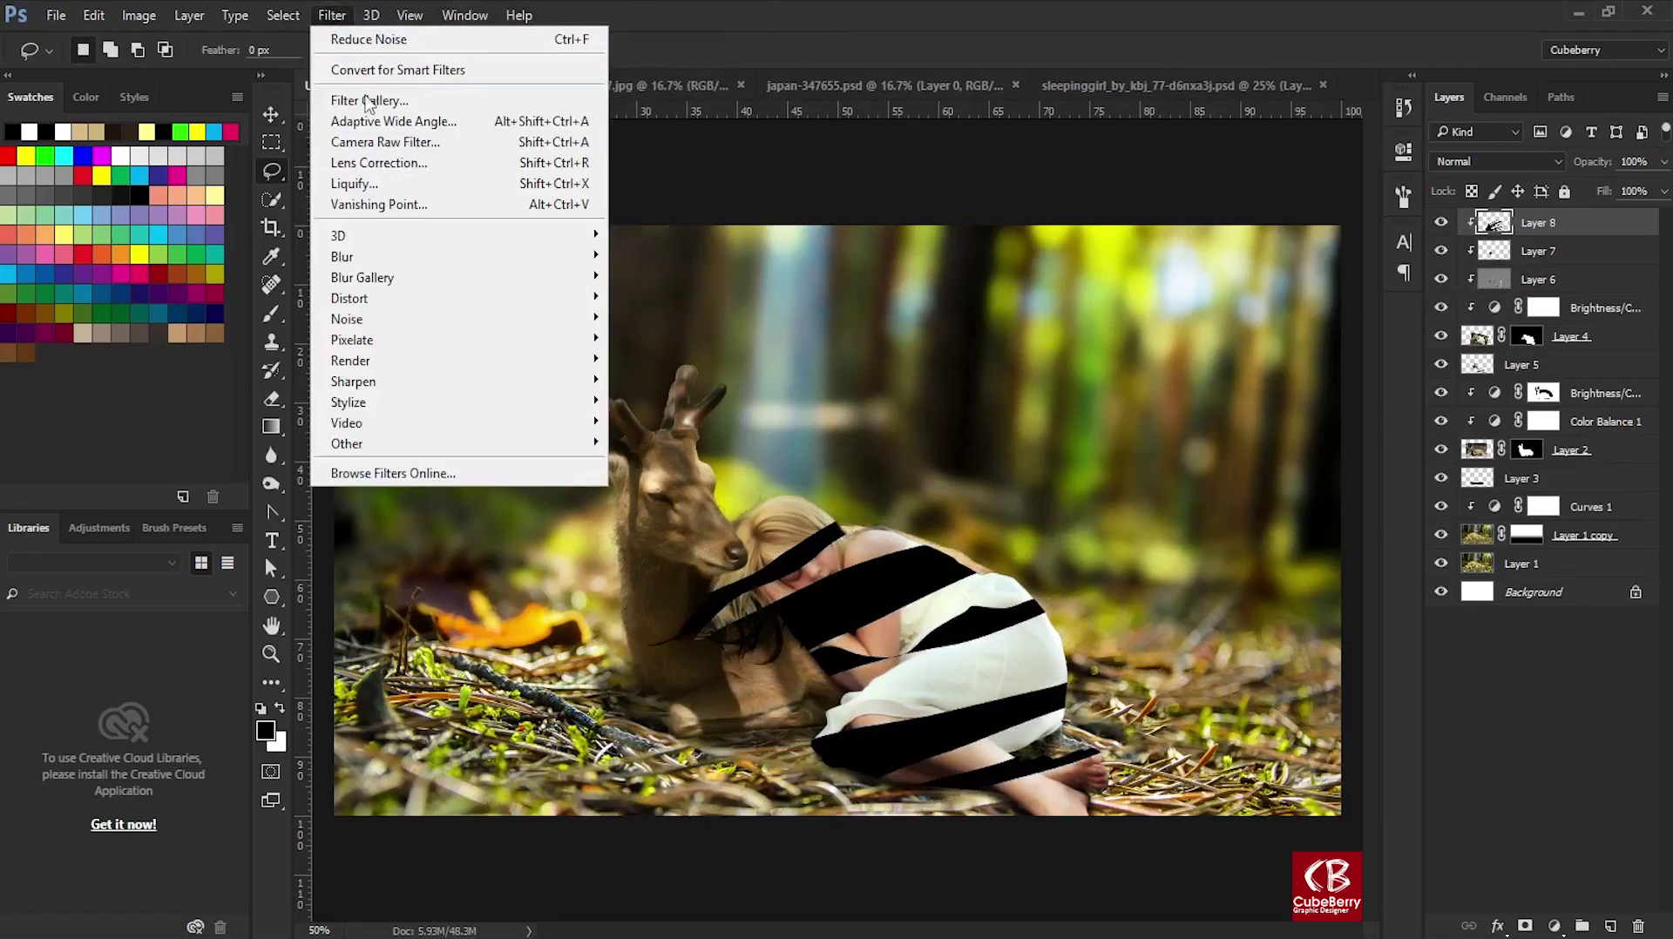
pyautogui.click(664, 340)
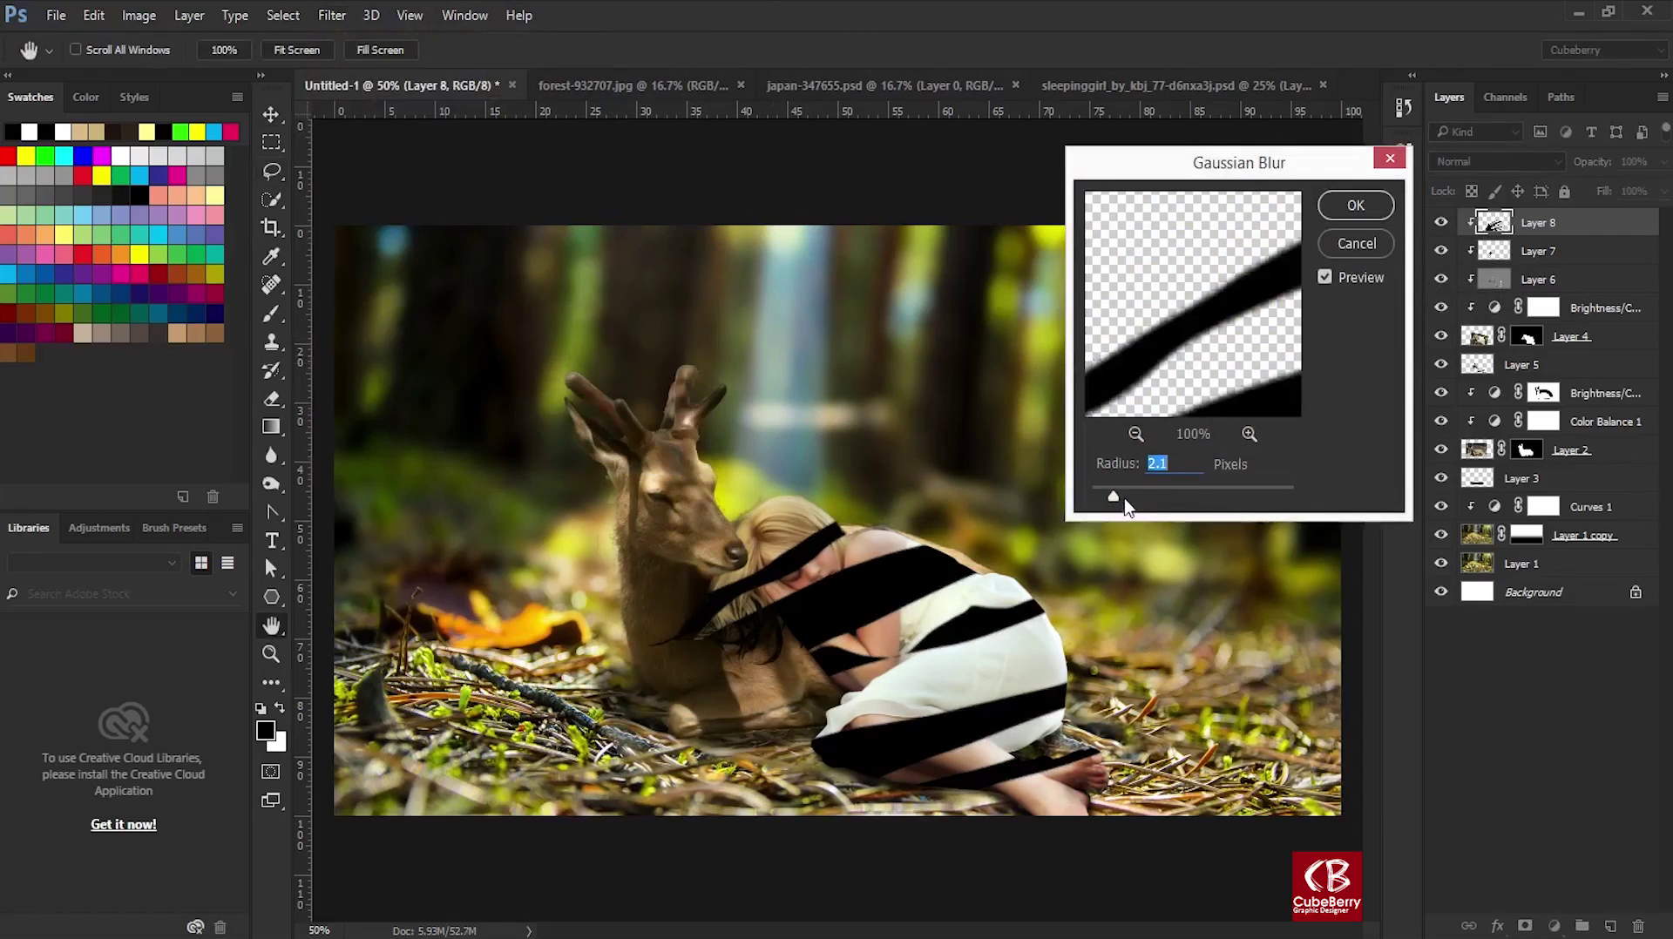
pyautogui.moveTo(1113, 497); pyautogui.dragTo(1171, 498)
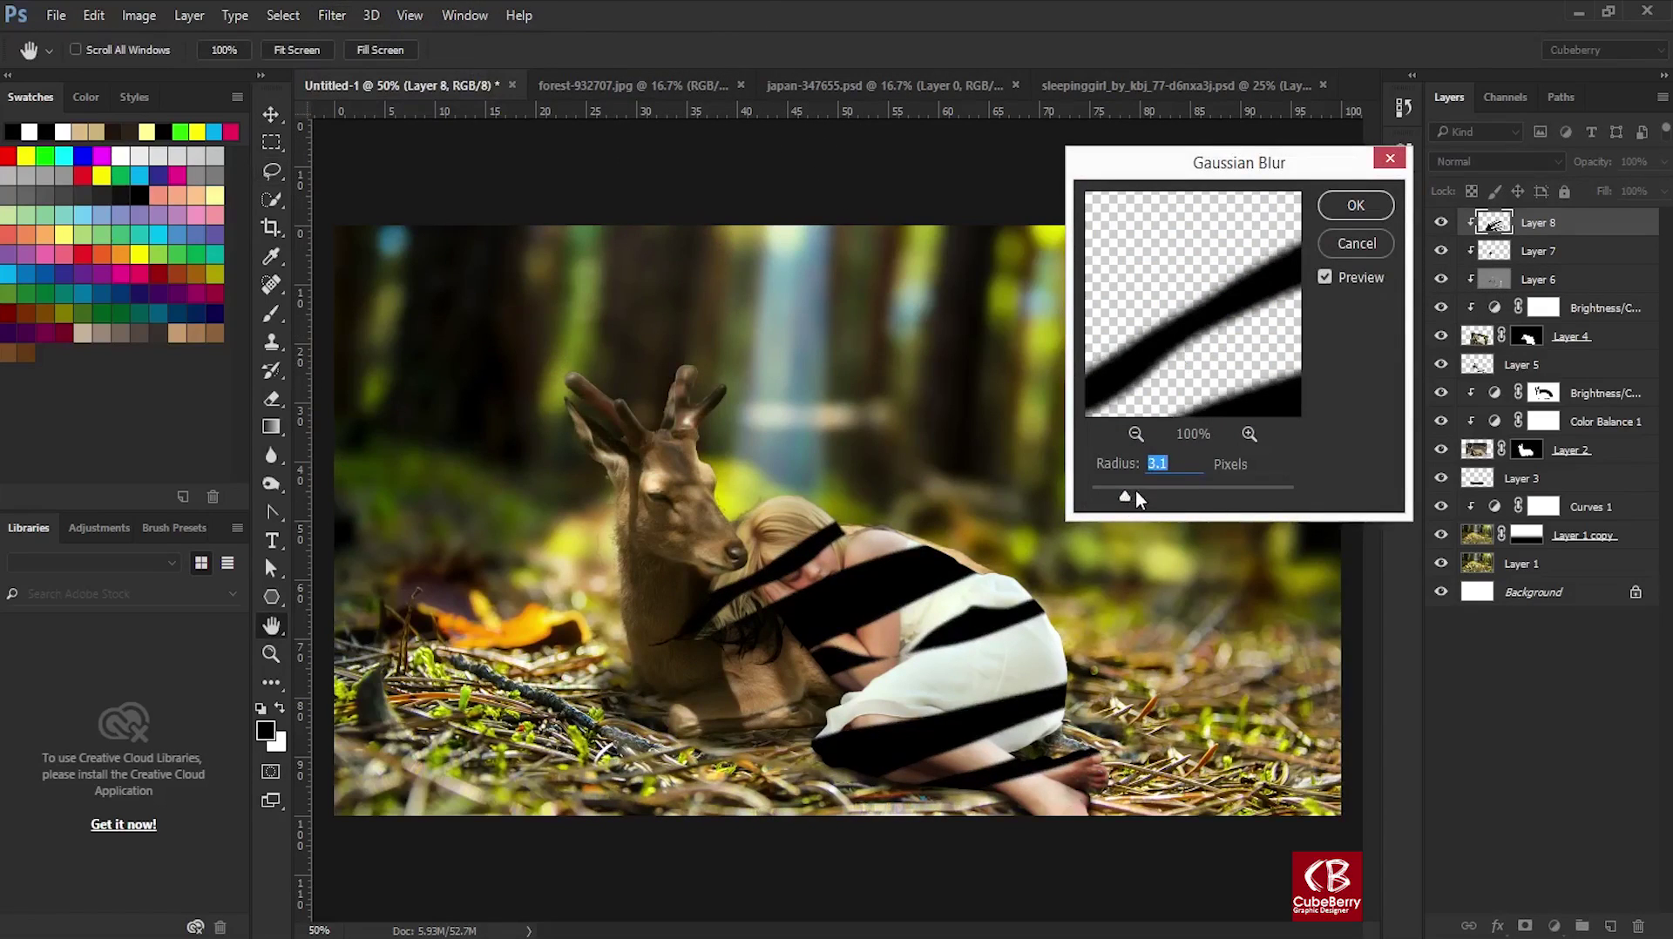
pyautogui.click(1356, 206)
# Keep the streaks in Normal blend mode and set their opacity to 30%.
pyautogui.click(1495, 161)
pyautogui.click(1451, 392)
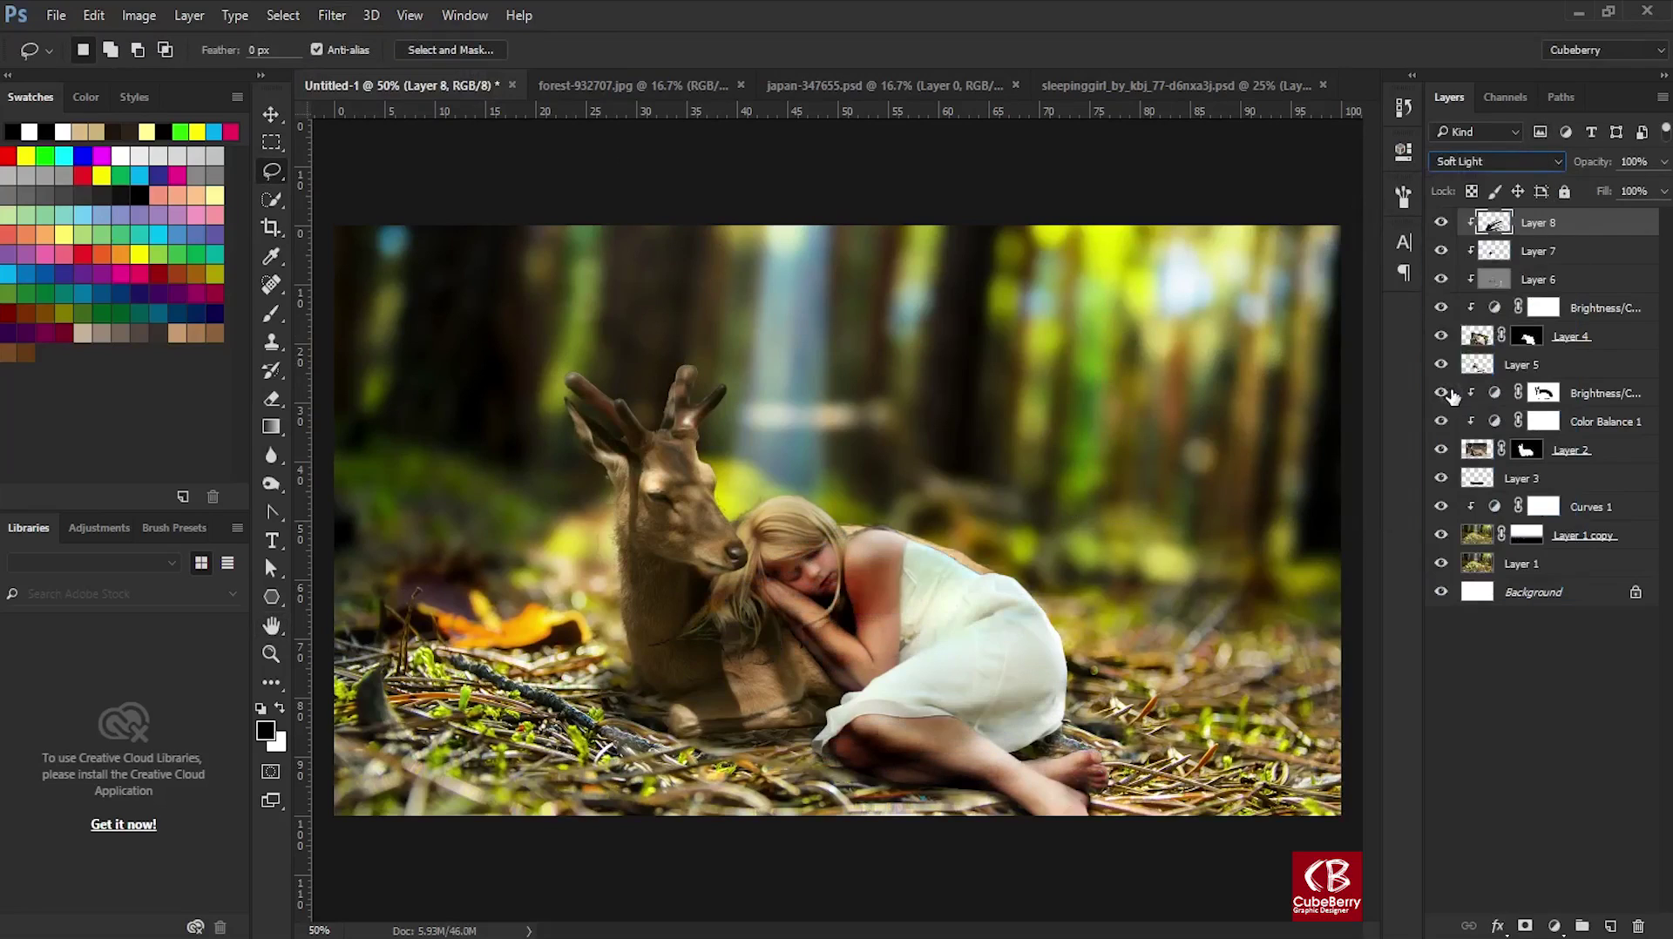
pyautogui.click(1494, 161)
pyautogui.click(1448, 232)
pyautogui.click(1495, 162)
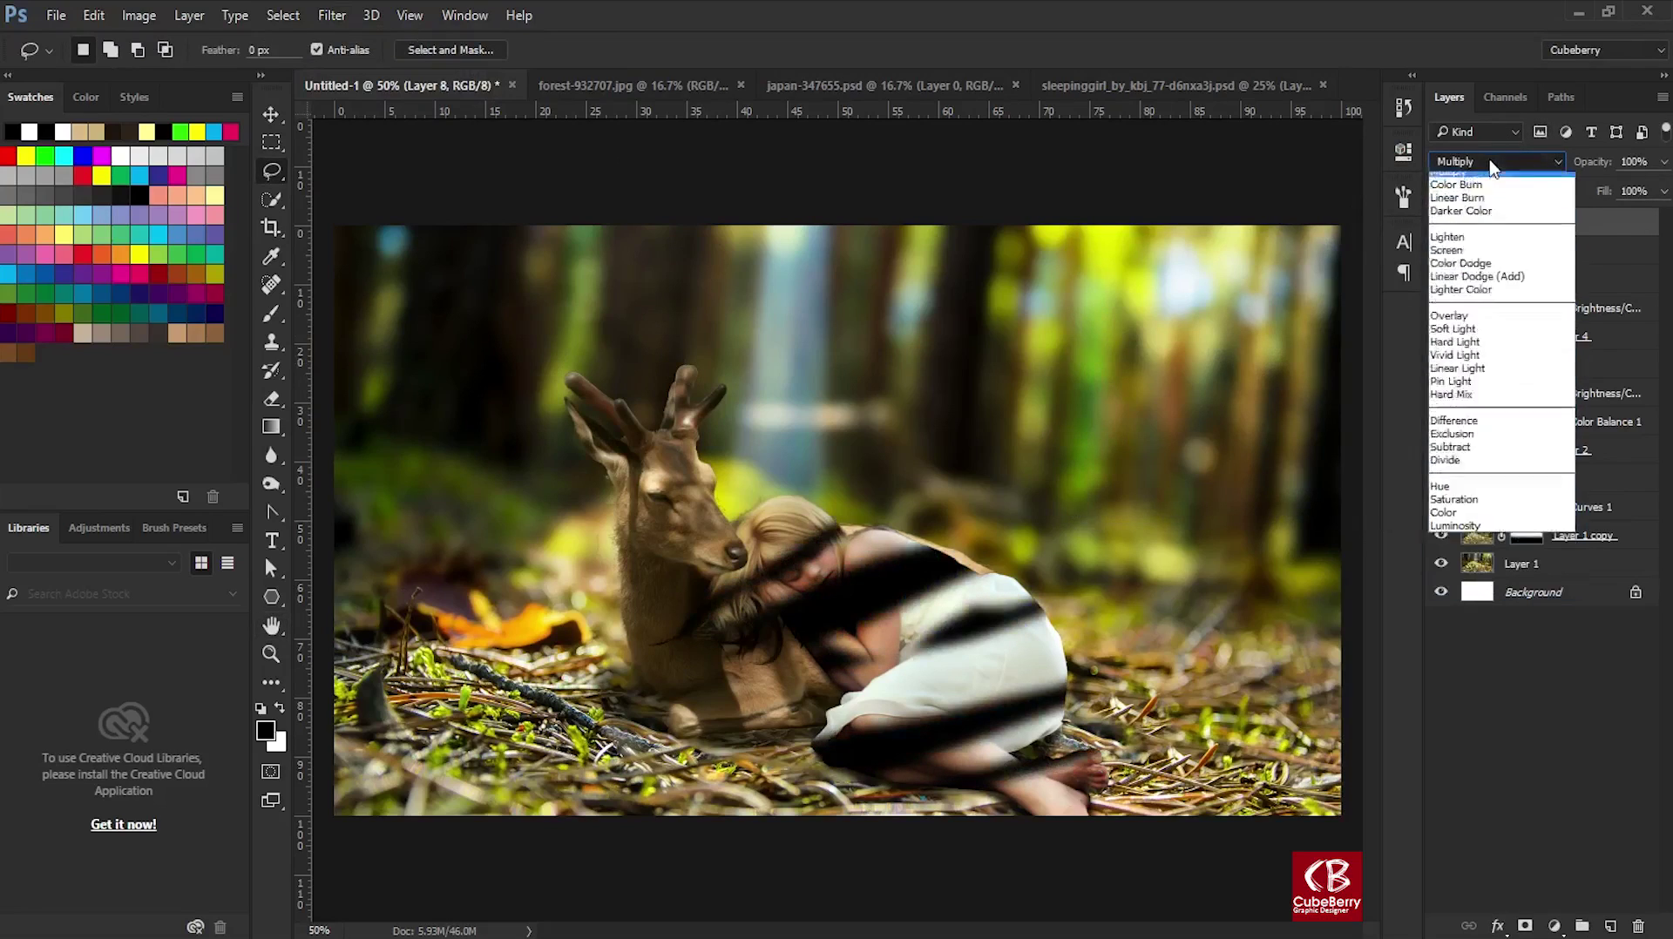
pyautogui.click(1467, 380)
pyautogui.click(1495, 162)
pyautogui.click(1446, 179)
pyautogui.click(1664, 161)
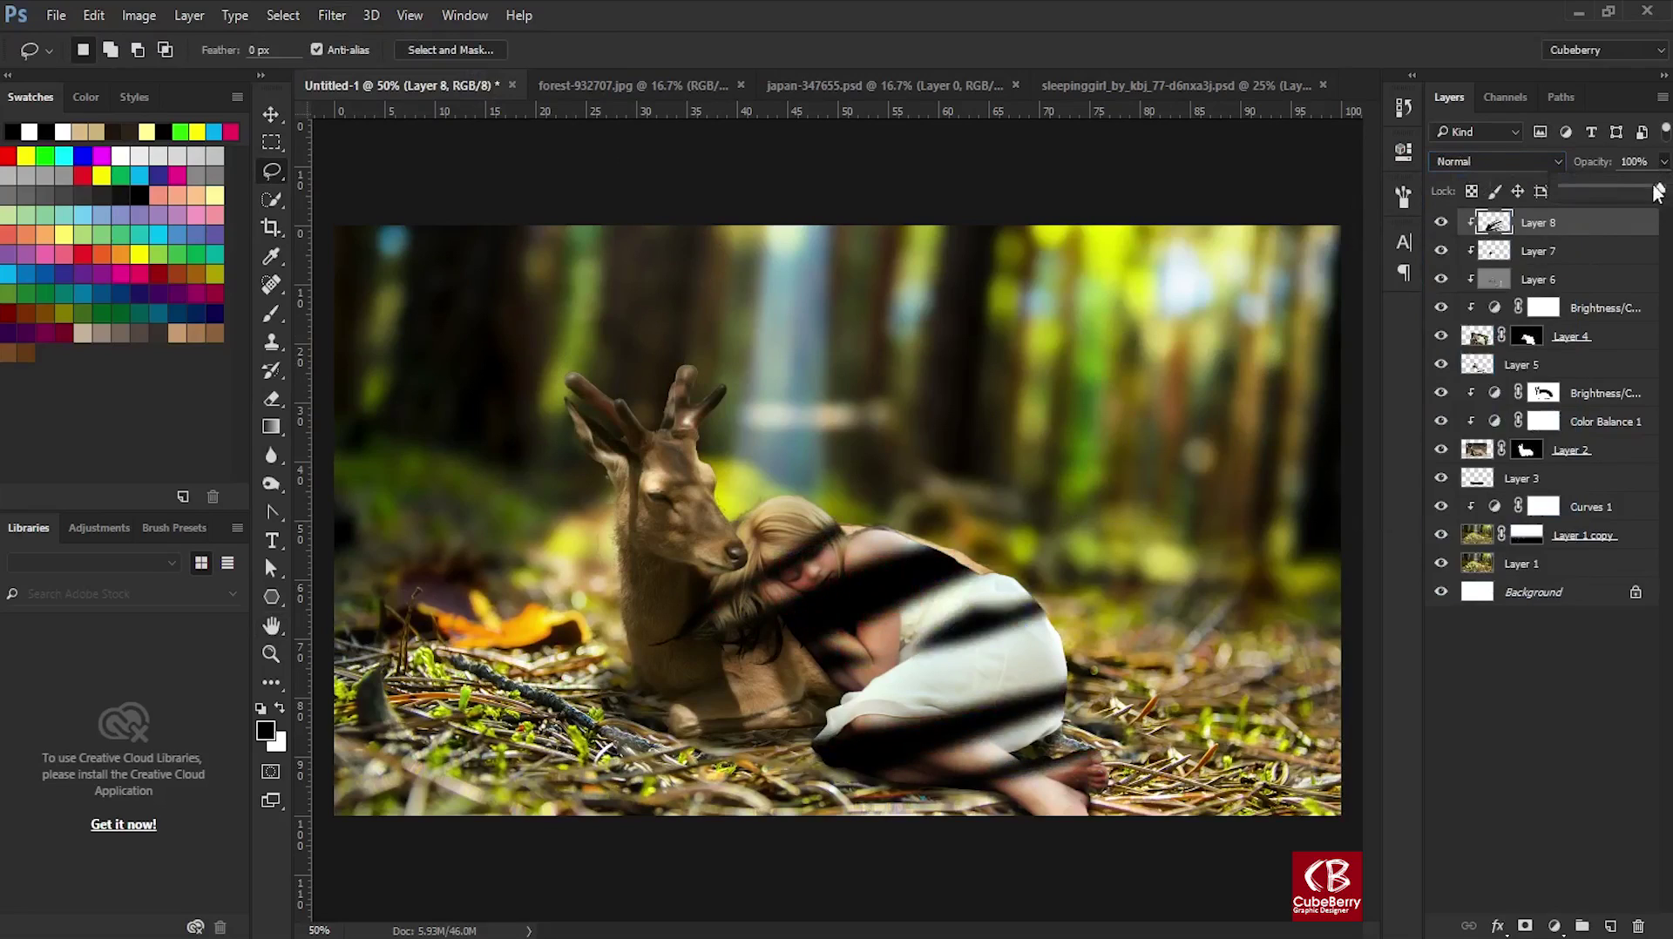
pyautogui.moveTo(1664, 190); pyautogui.dragTo(1587, 192)
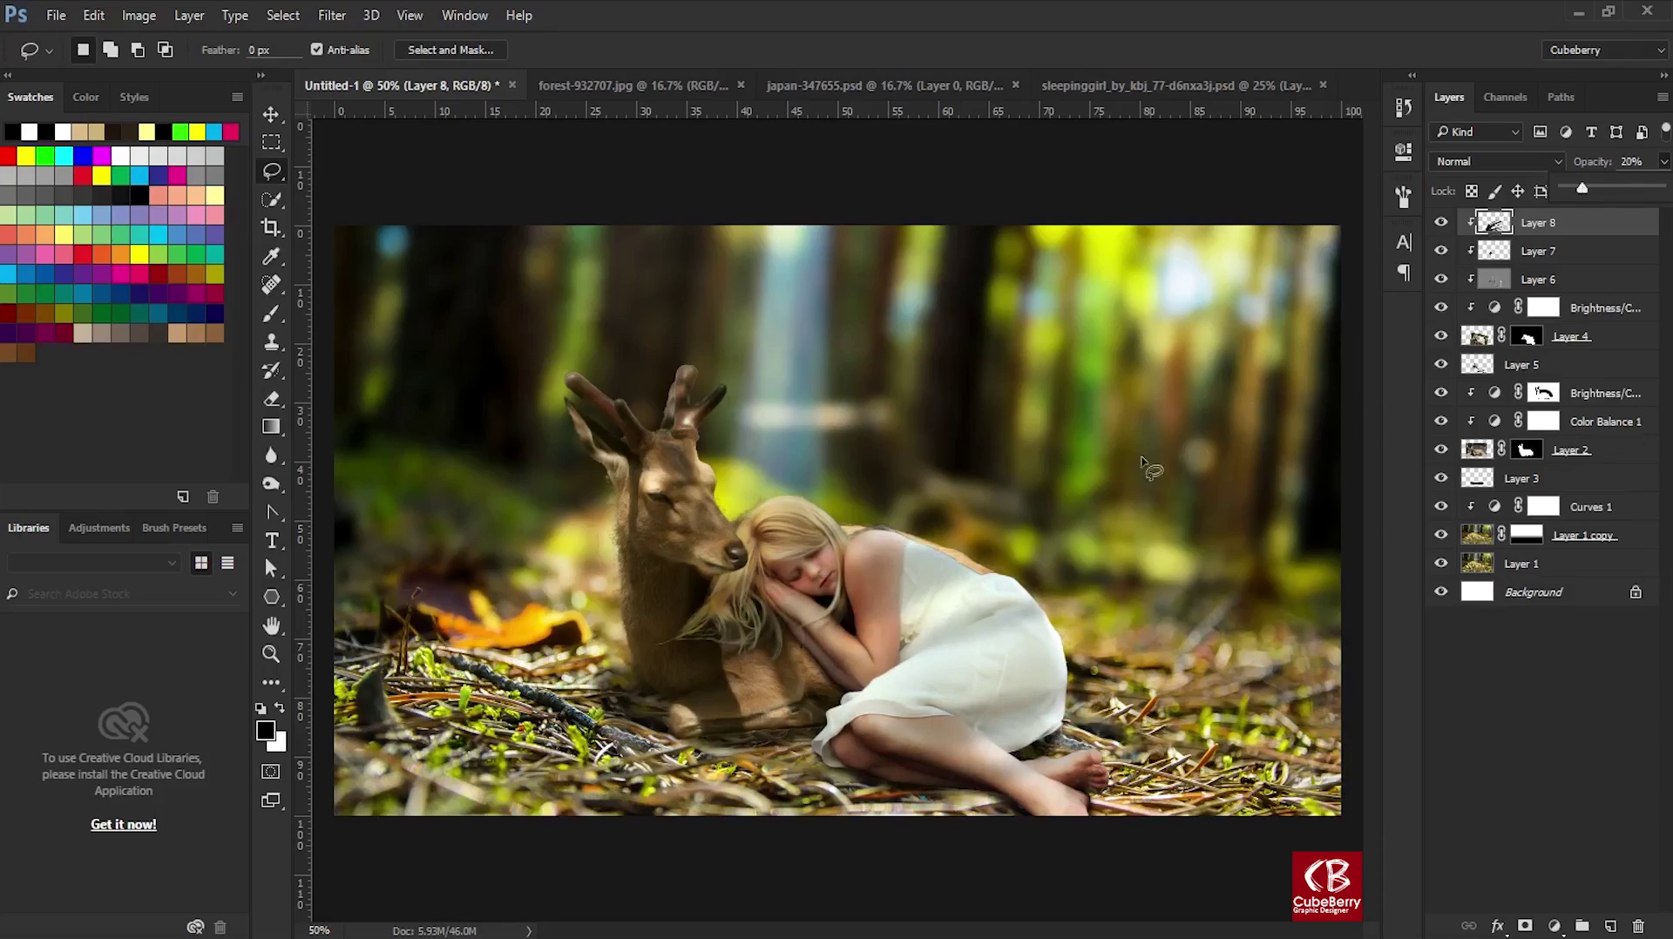
pyautogui.hotkey('ctrl', '+')
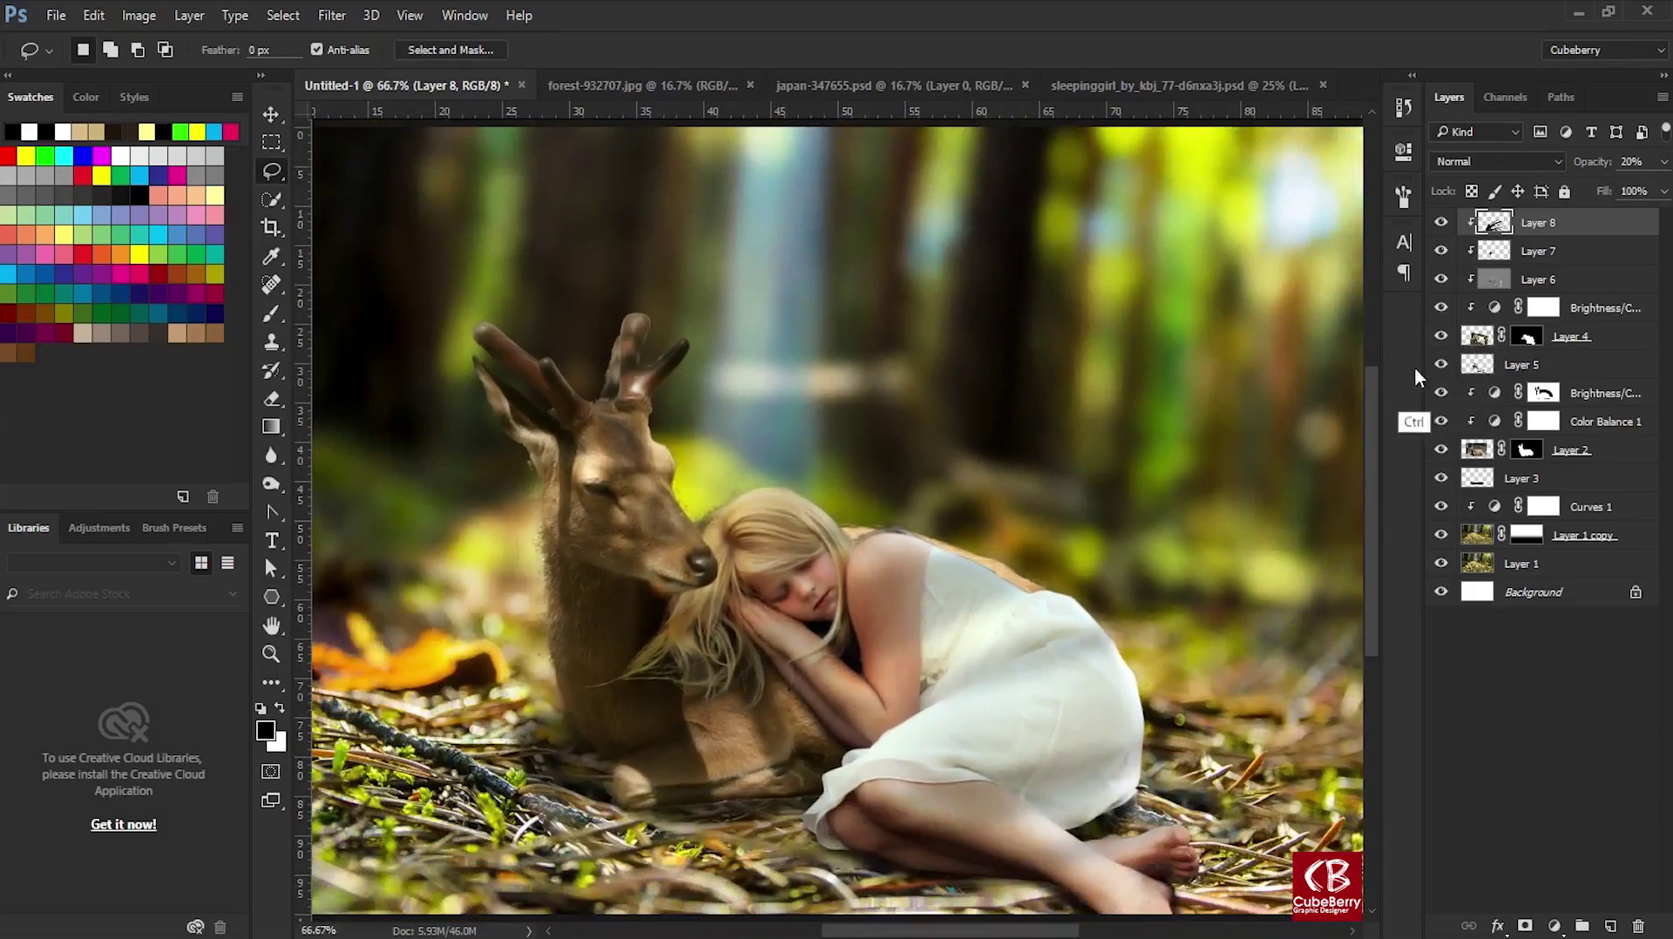
pyautogui.hotkey('ctrl', '-')
pyautogui.click(1638, 162)
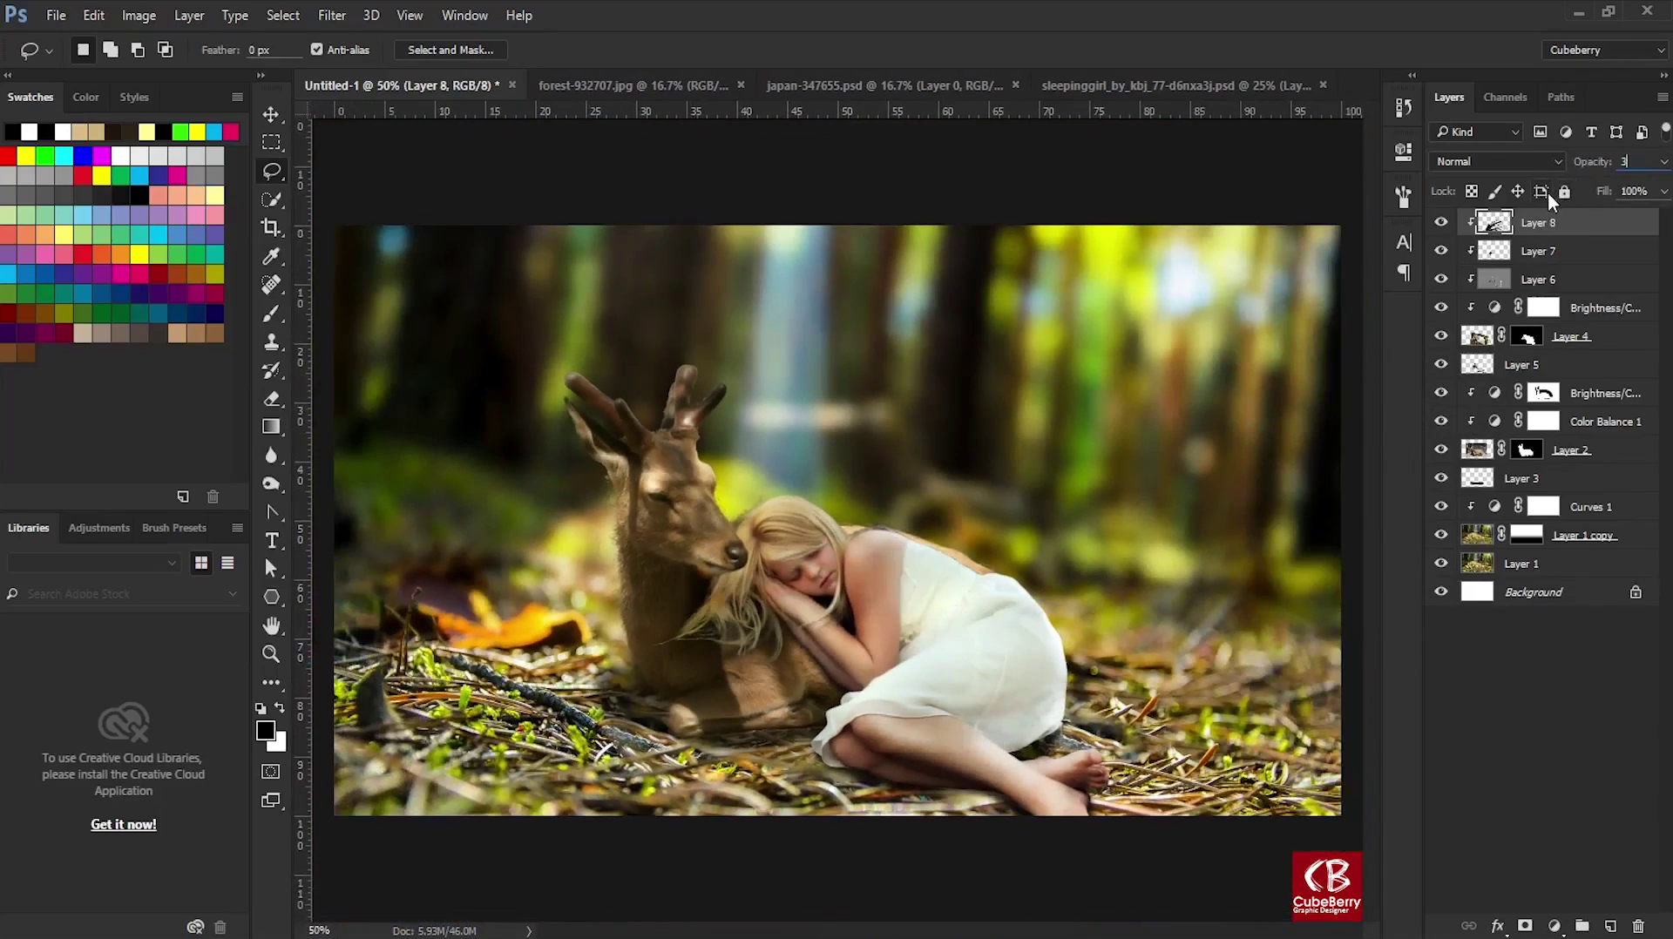
pyautogui.write('30')
pyautogui.hotkey('ctrl', '-')
pyautogui.hotkey('ctrl', '+')
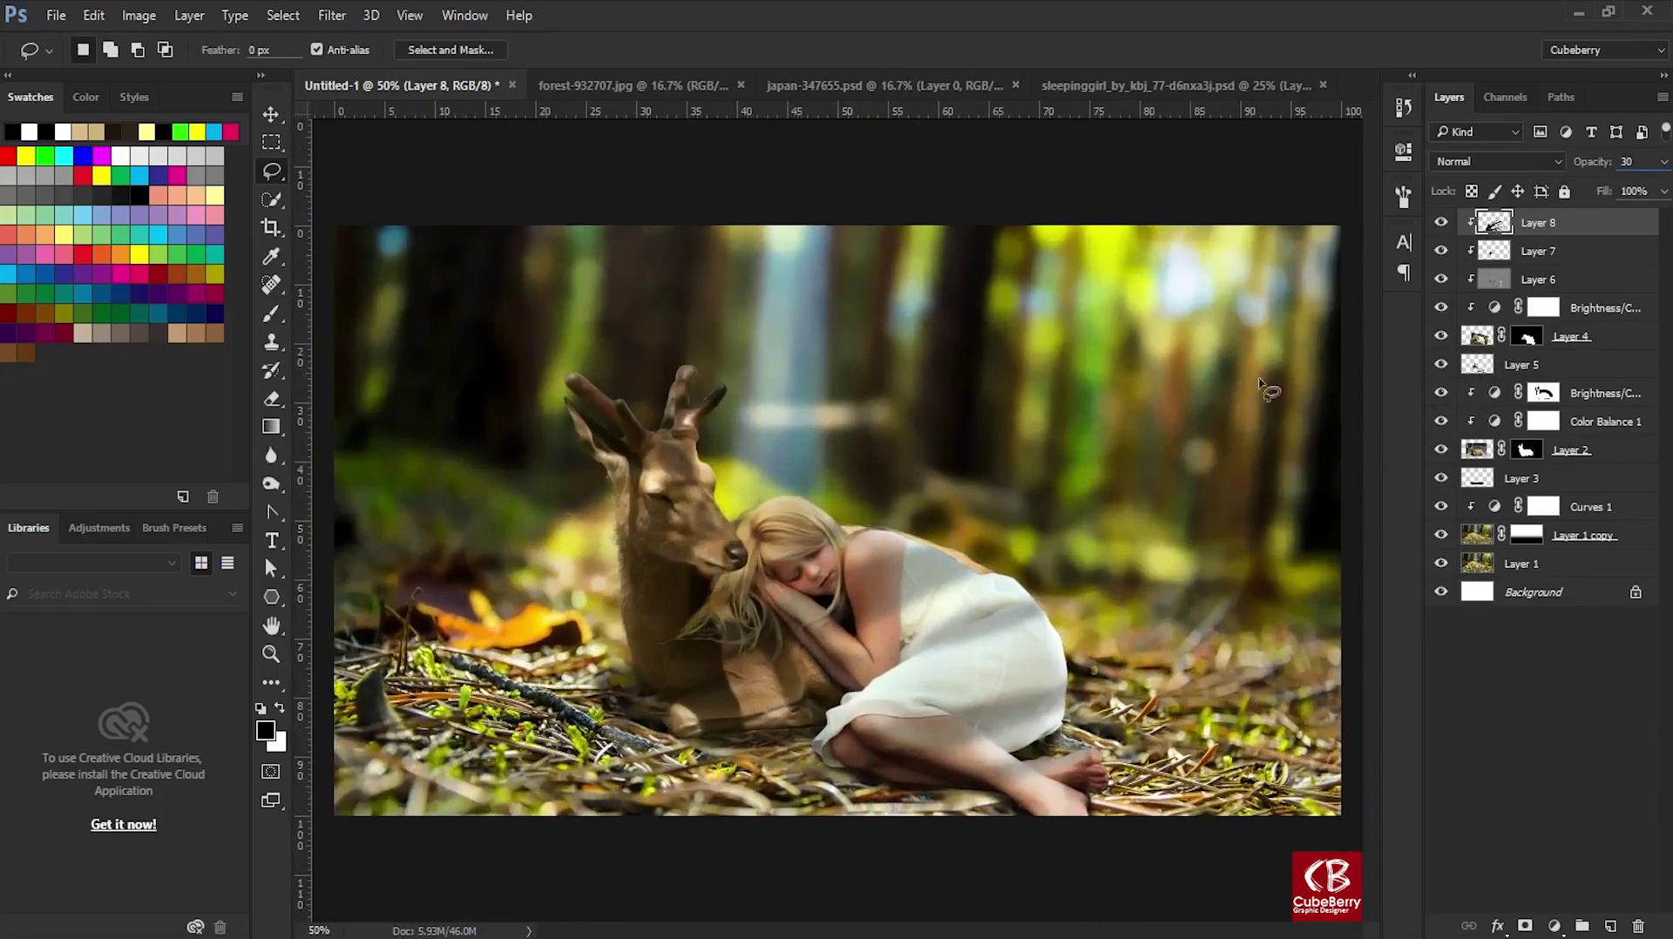
pyautogui.press('Return')
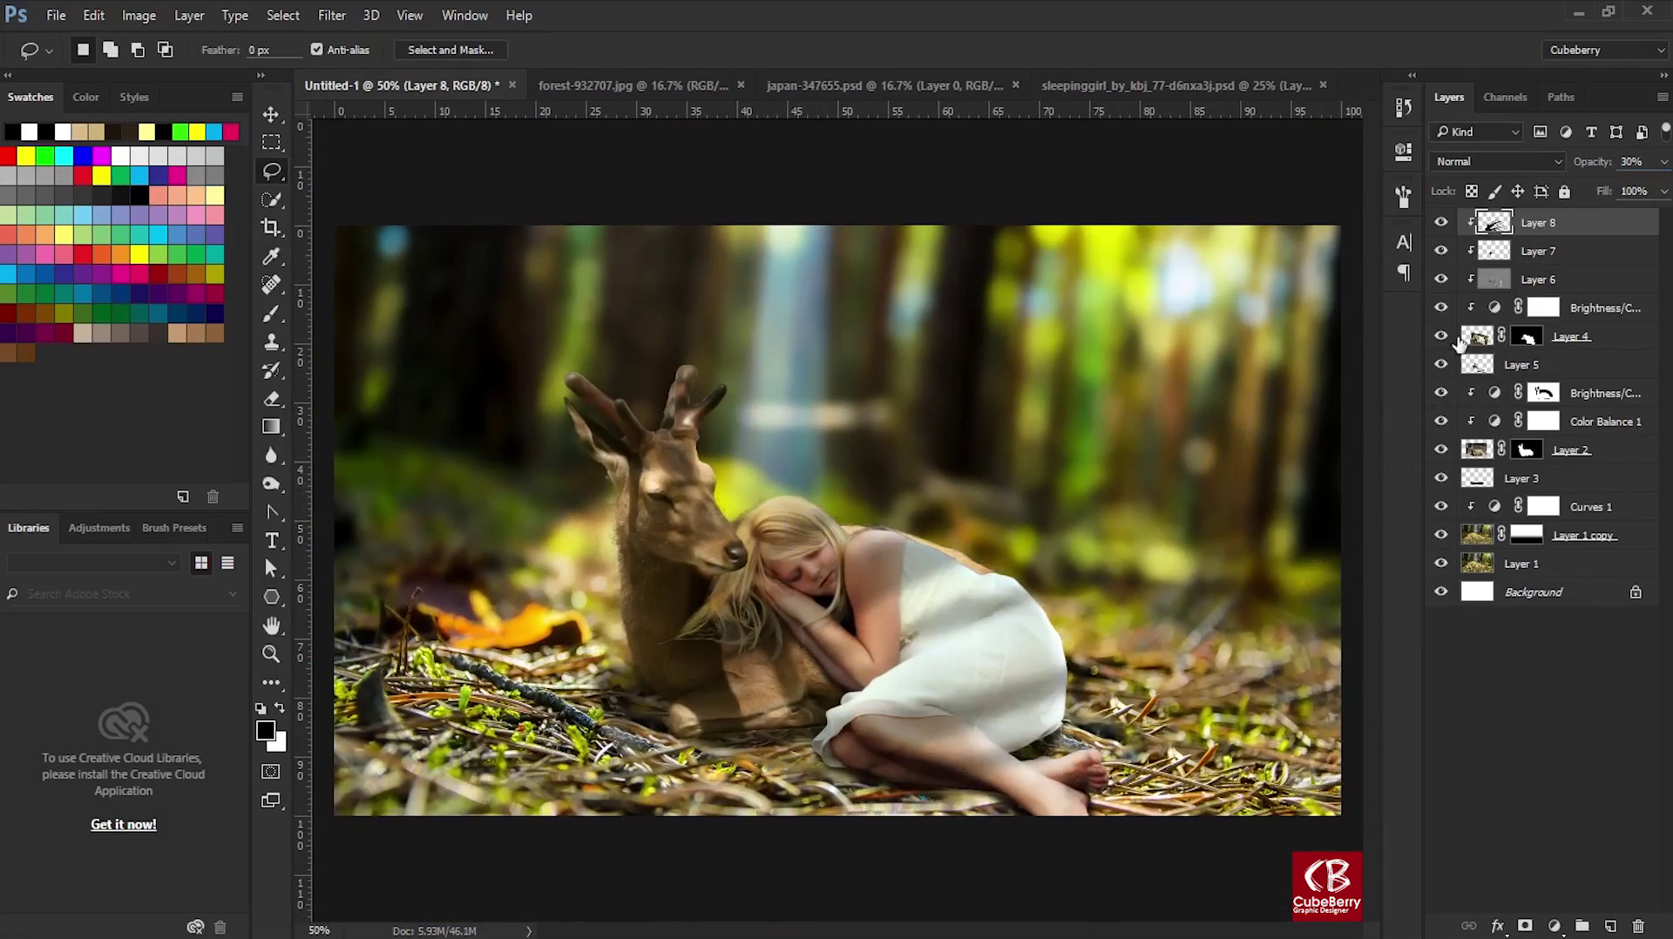
pyautogui.hotkey('ctrl', 'o')
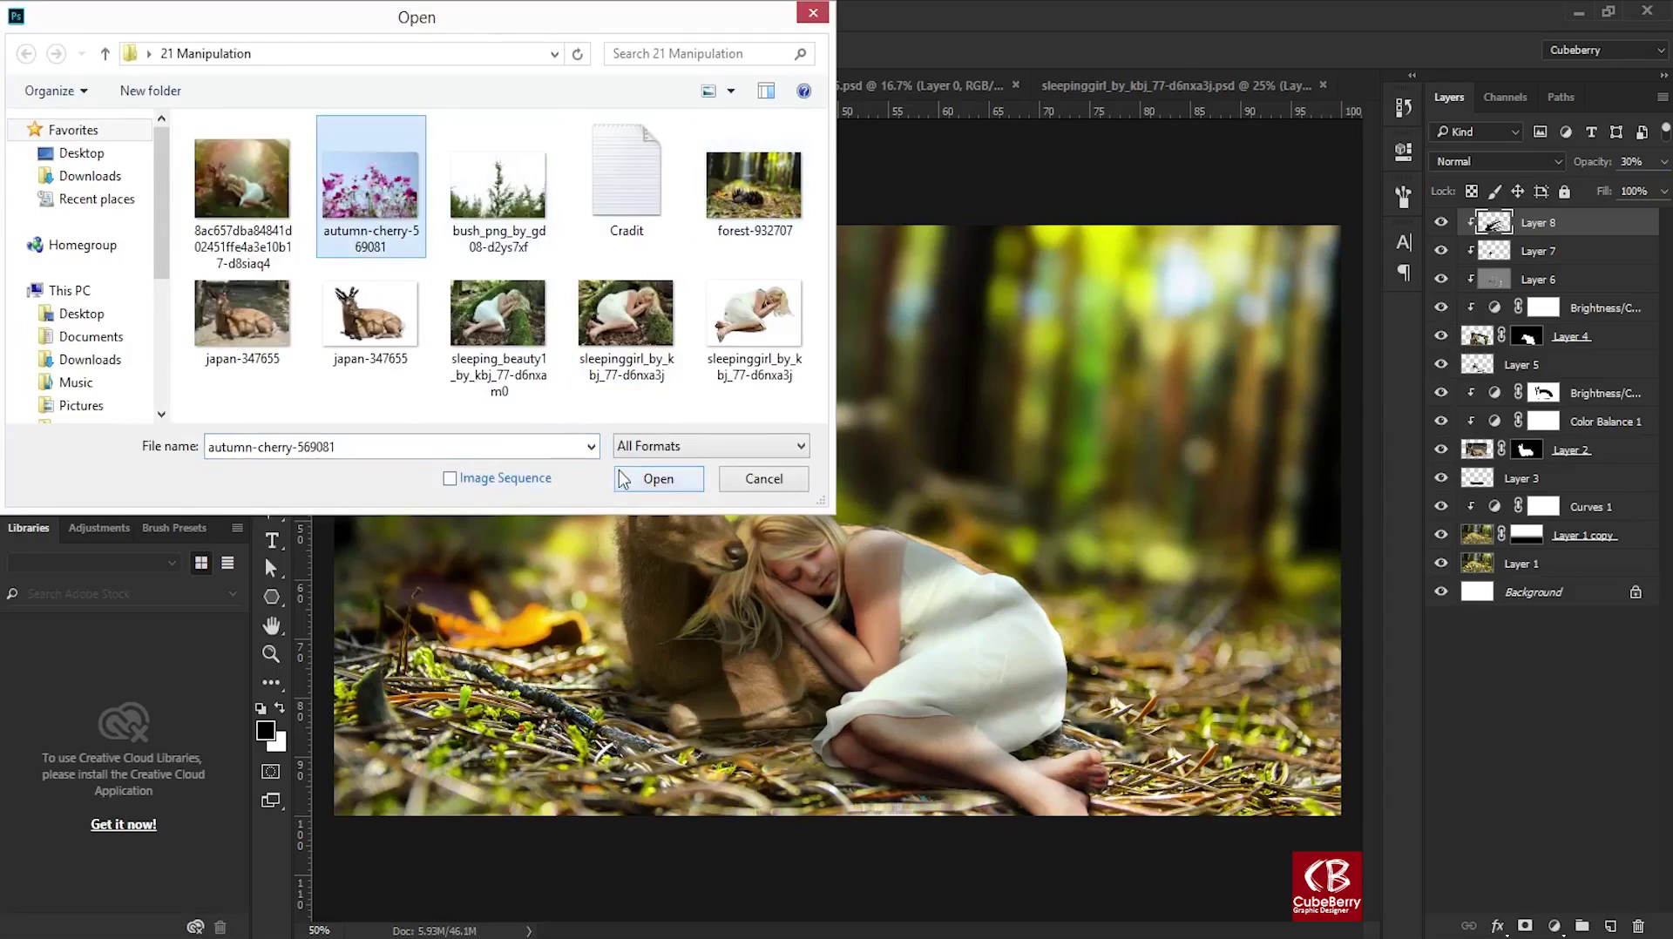
# Open autumn-cherry-569081.jpg and Magic Wand-select all its blue sky with Contiguous off.
pyautogui.doubleClick(378, 205)
pyautogui.press('w')
pyautogui.keyDown('shift'); pyautogui.click(597, 363); pyautogui.keyUp('shift')
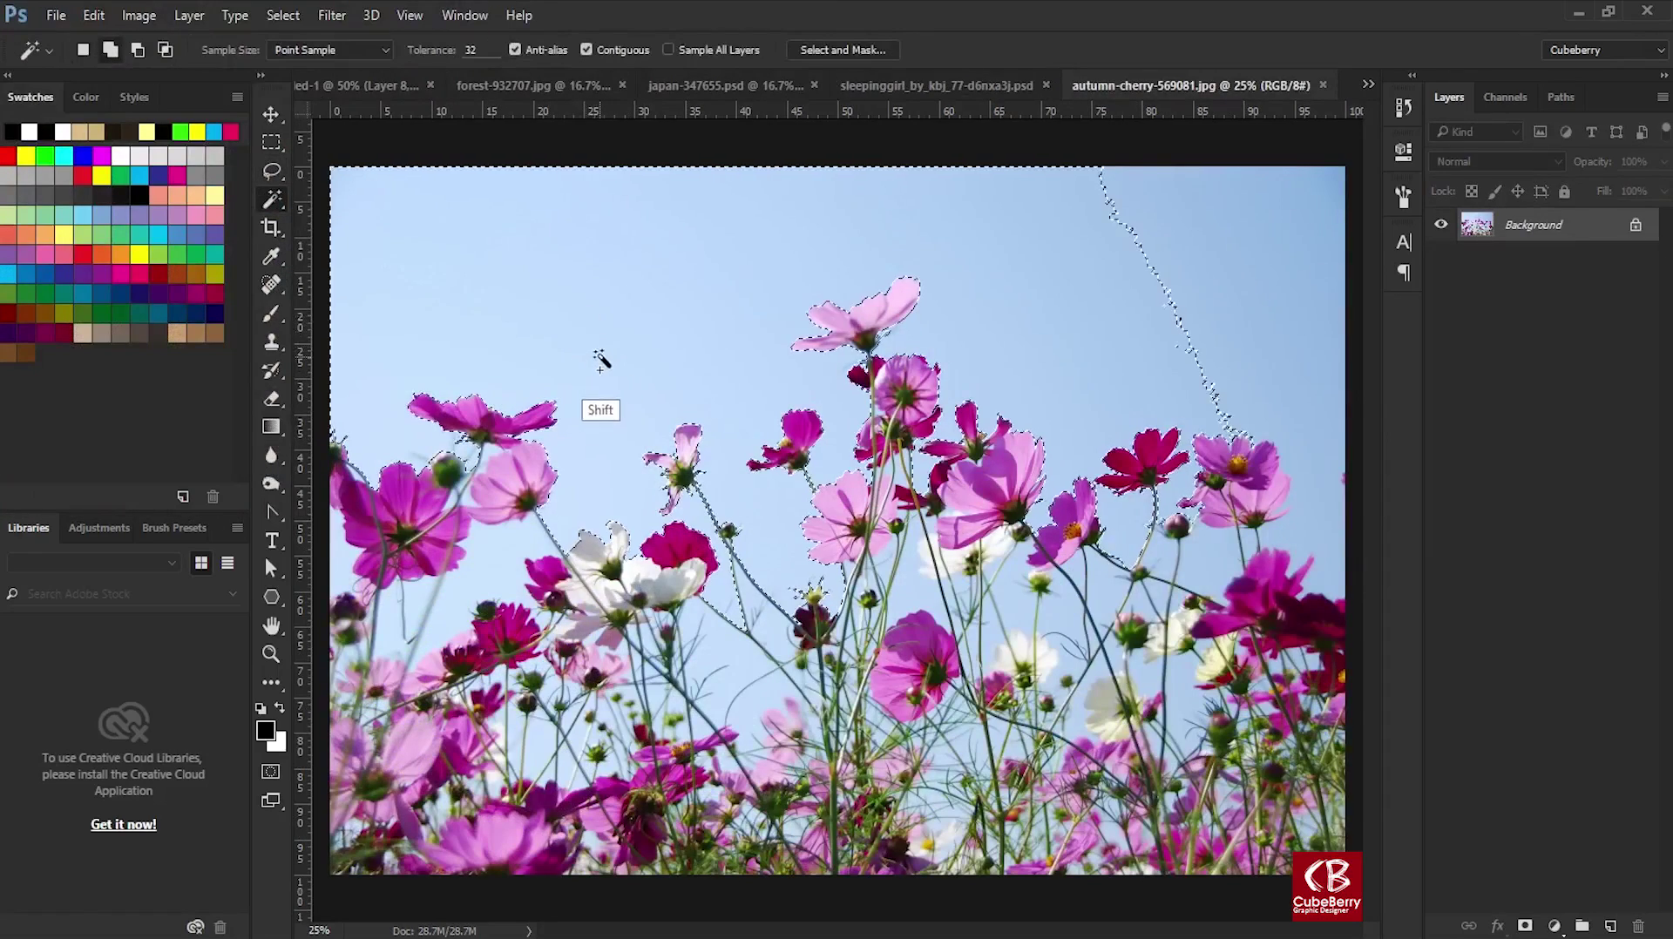
pyautogui.hotkey('ctrl', 'd')
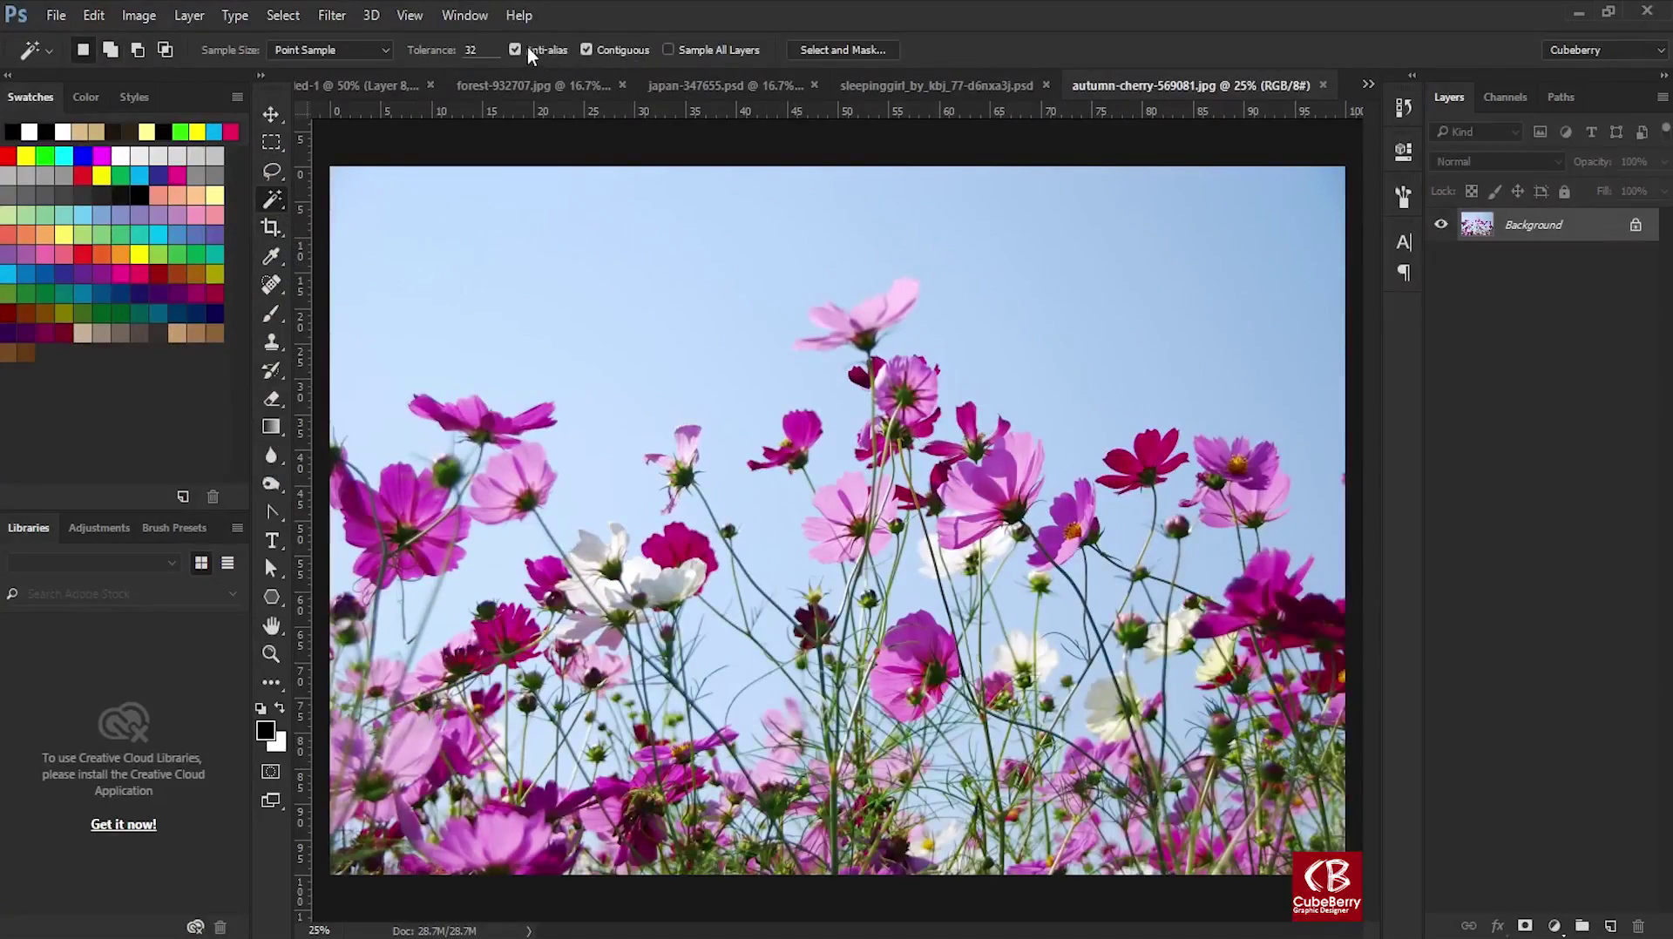
pyautogui.click(586, 50)
pyautogui.click(548, 288)
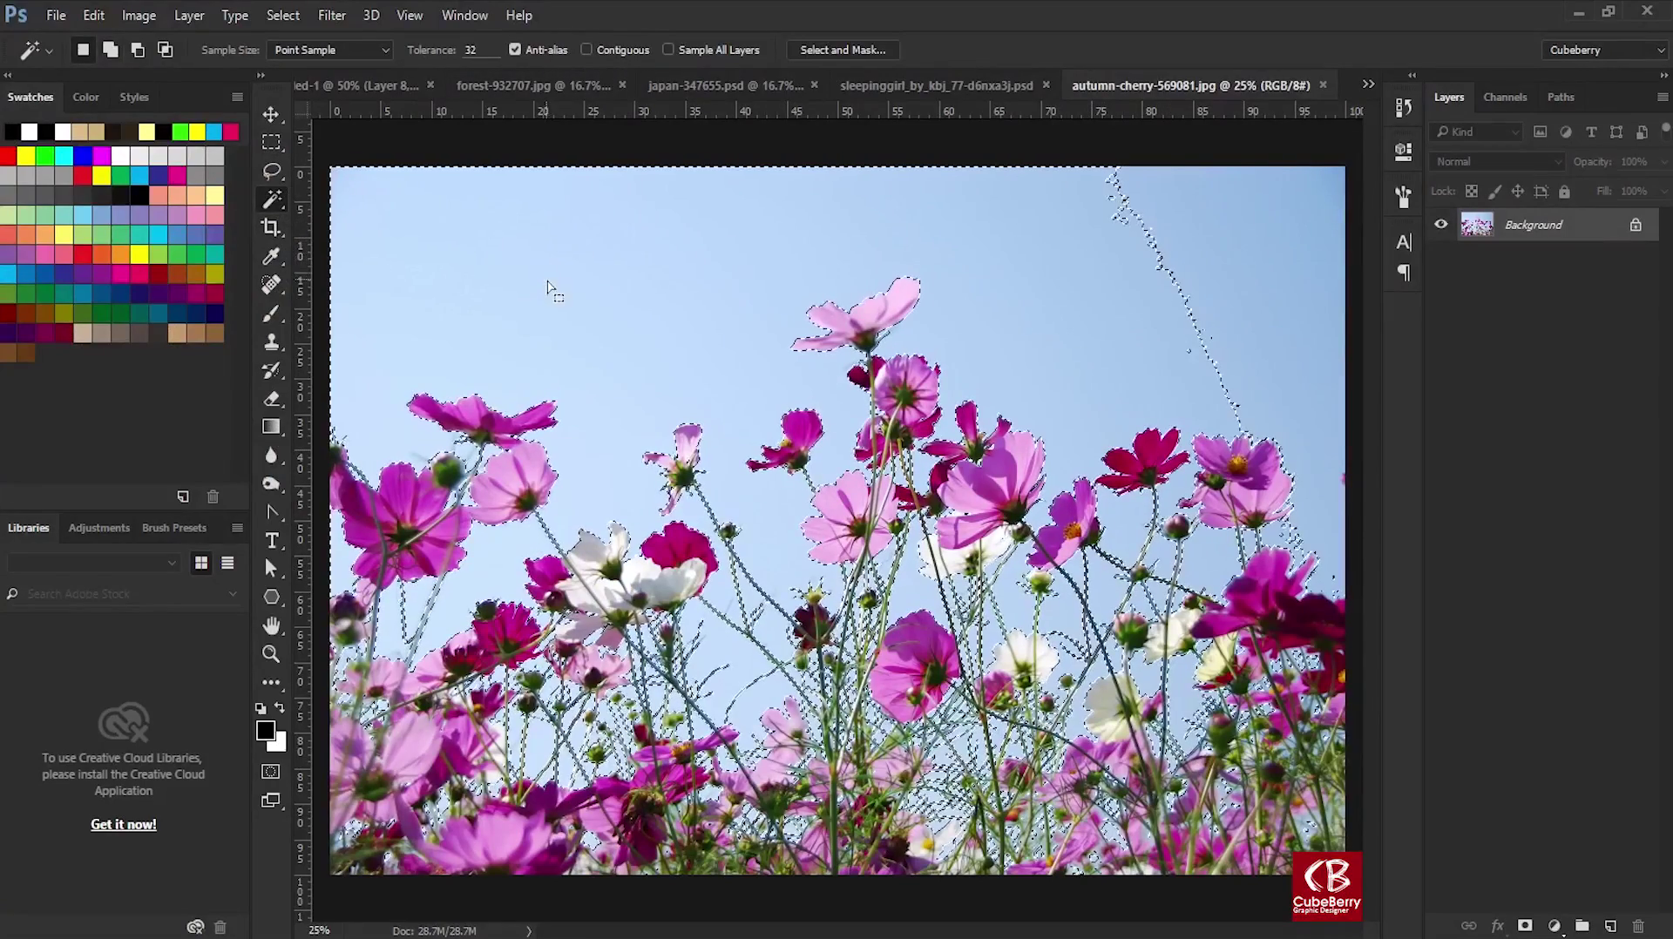
pyautogui.keyDown('shift'); pyautogui.click(1174, 267); pyautogui.keyUp('shift')
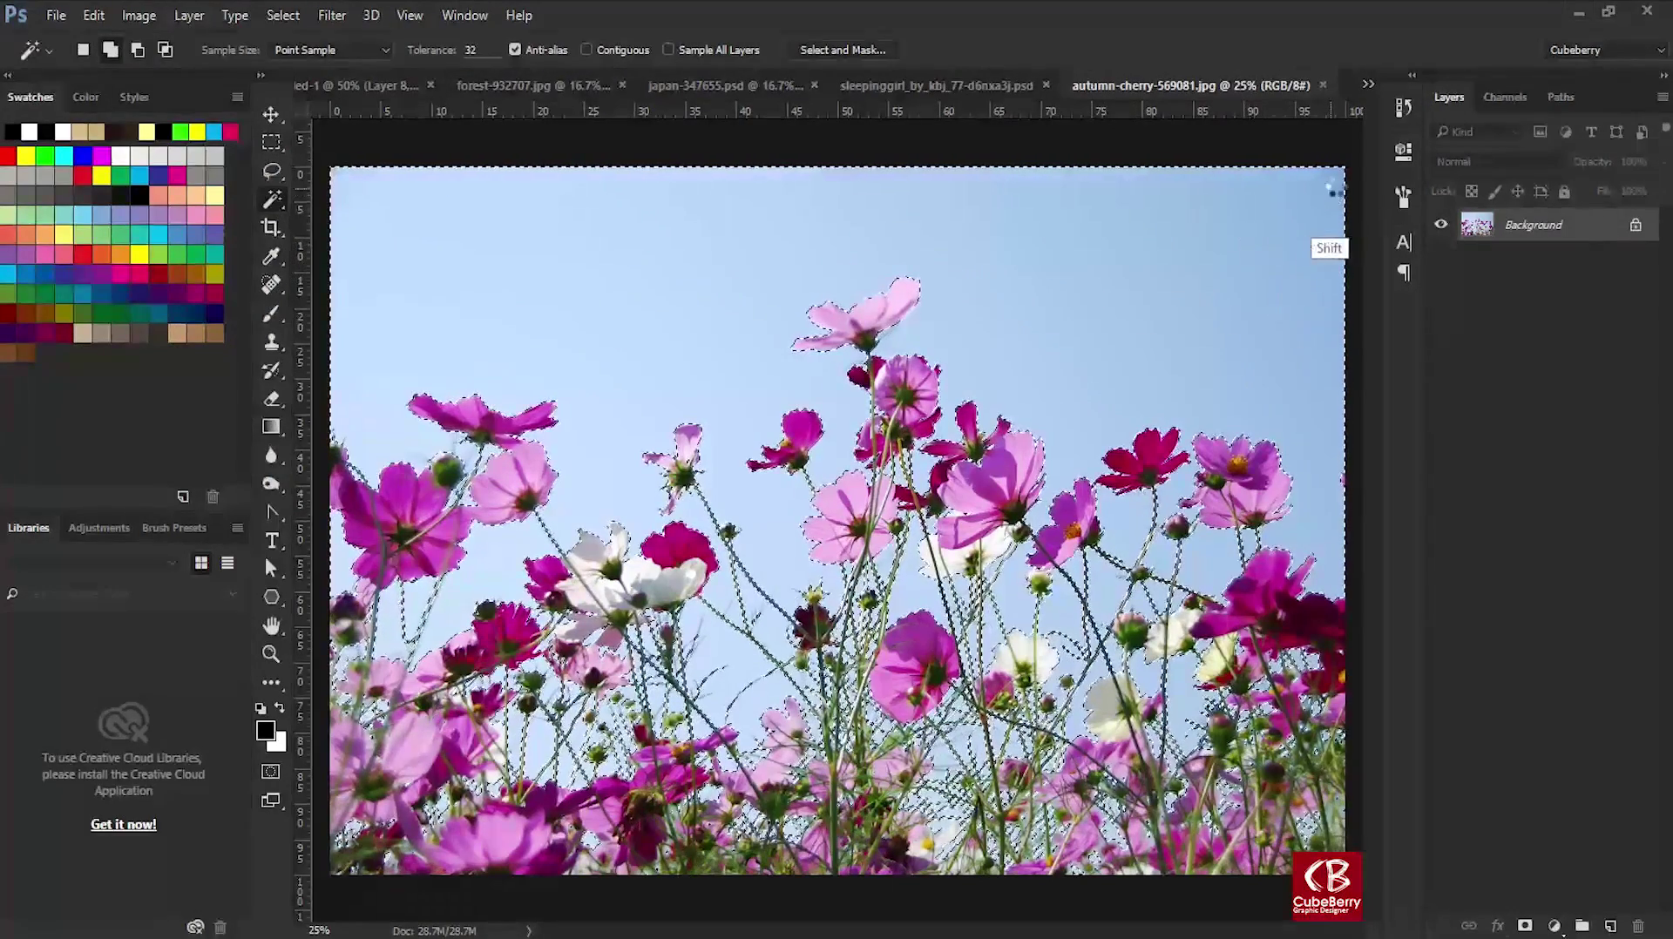
pyautogui.hotkey('shift', 'i')
pyautogui.hotkey('shift', 'F5')
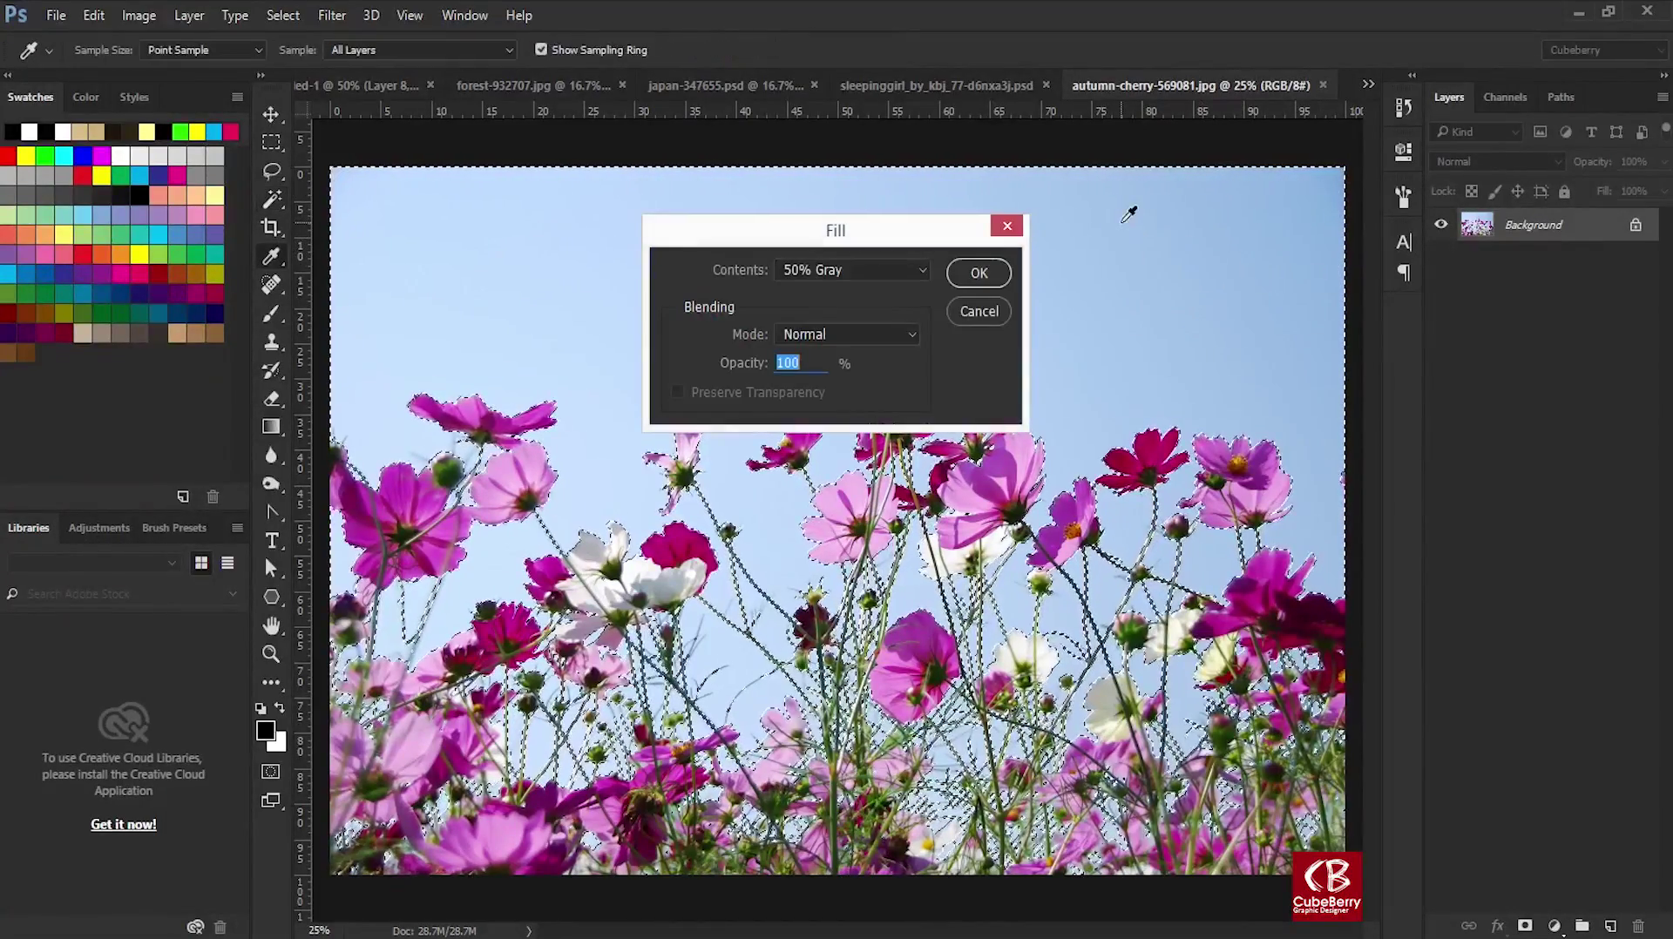
pyautogui.click(979, 311)
# Convert the Background to Layer 0 and delete the selected sky.
pyautogui.hotkey('ctrl', 'shift', 'n')
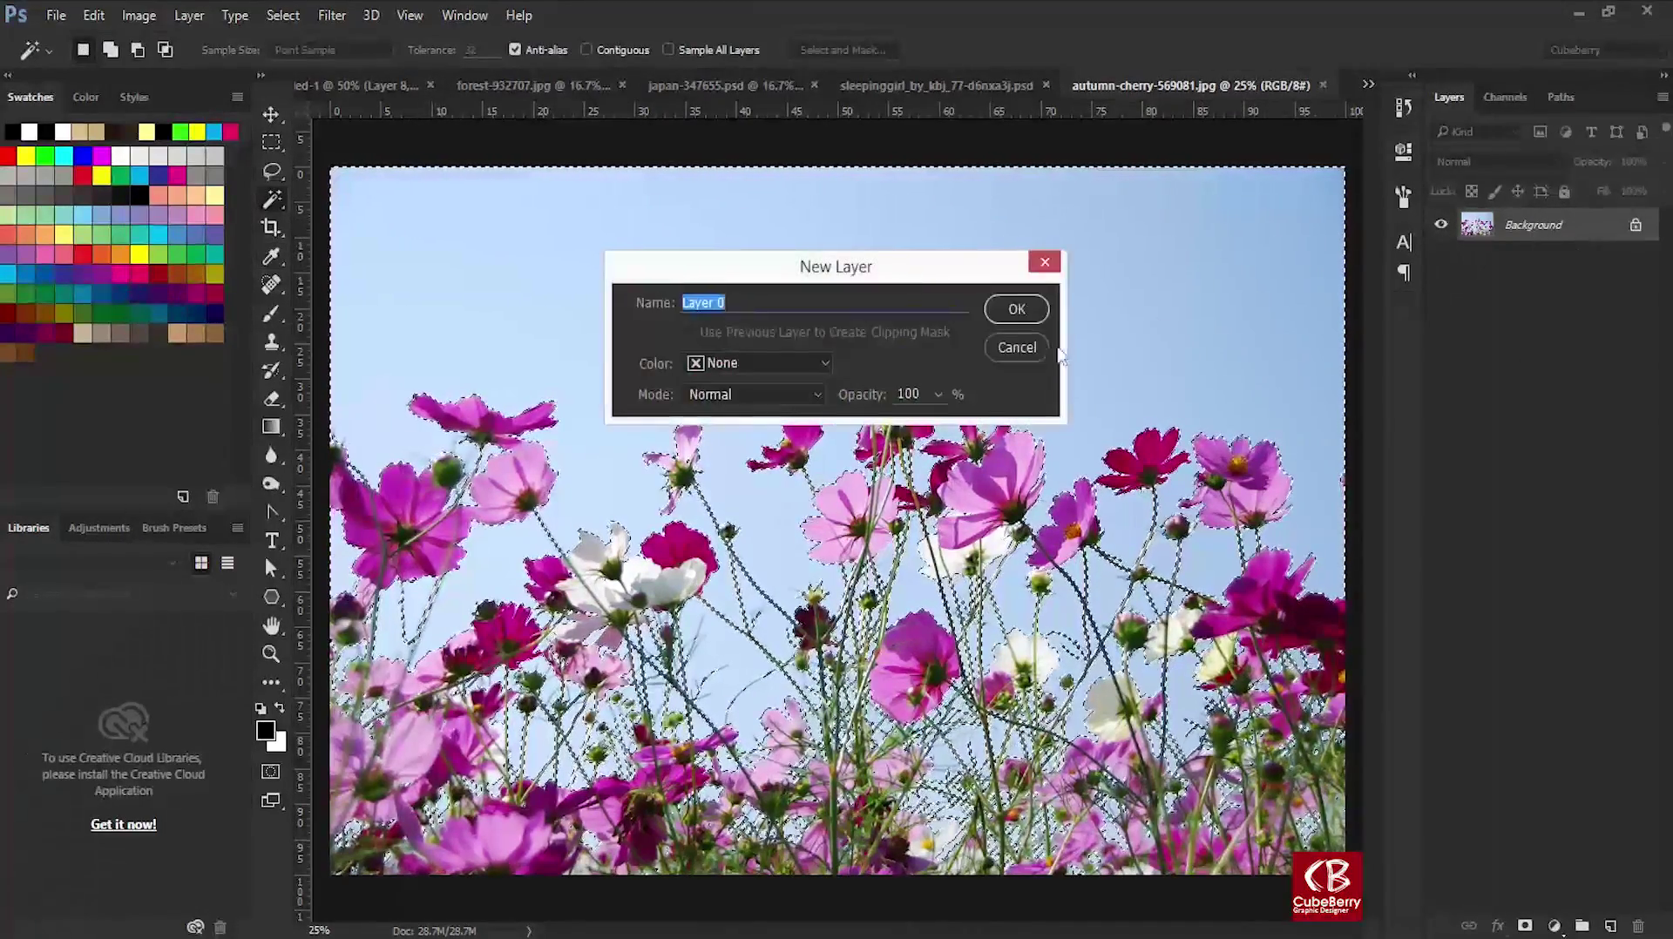
pyautogui.click(1017, 310)
pyautogui.press('Delete')
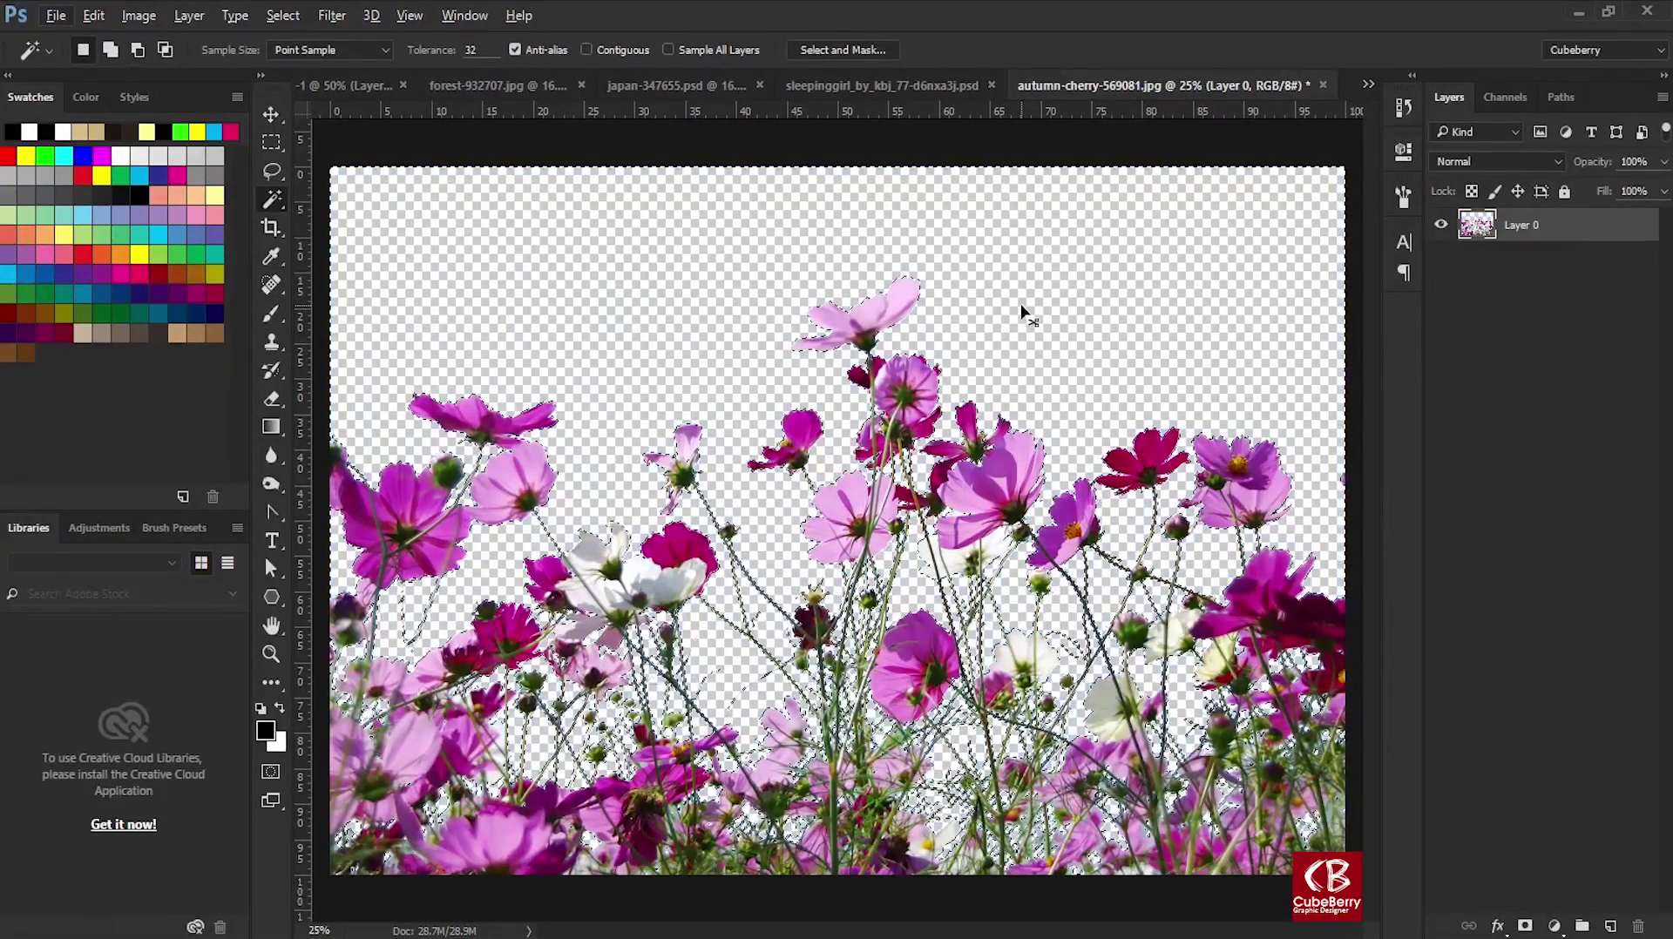
pyautogui.hotkey('ctrl', 'd')
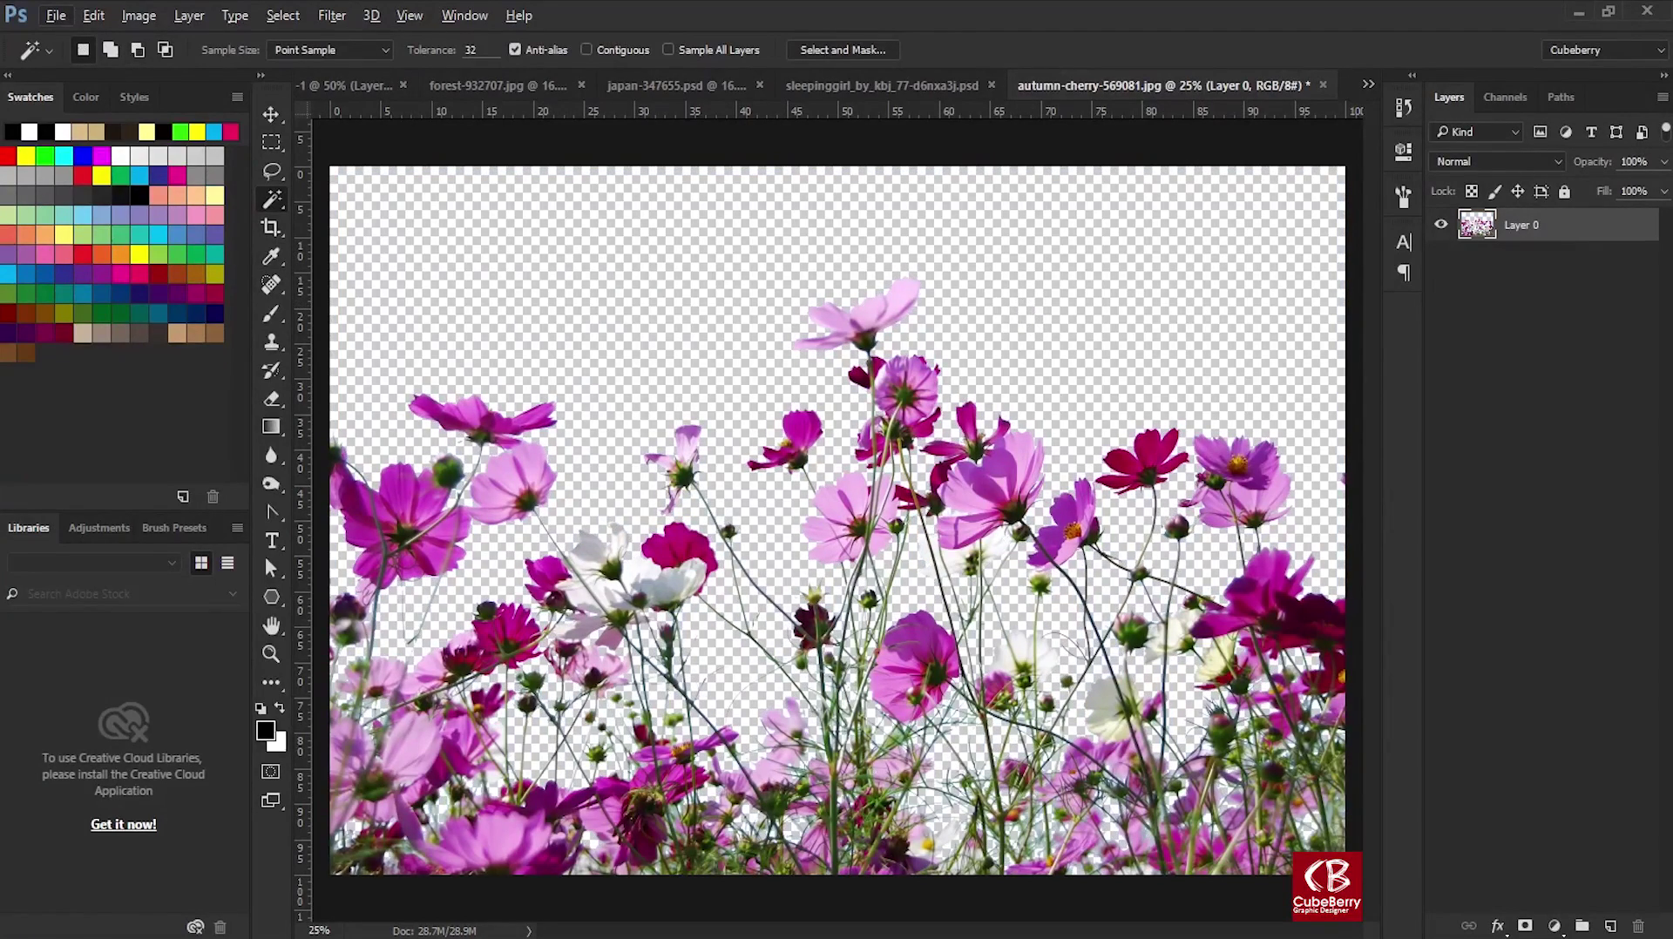
# Add a black-filled layer beneath the cut-out flowers.
pyautogui.click(1610, 926)
pyautogui.moveTo(1520, 224); pyautogui.dragTo(1549, 473)
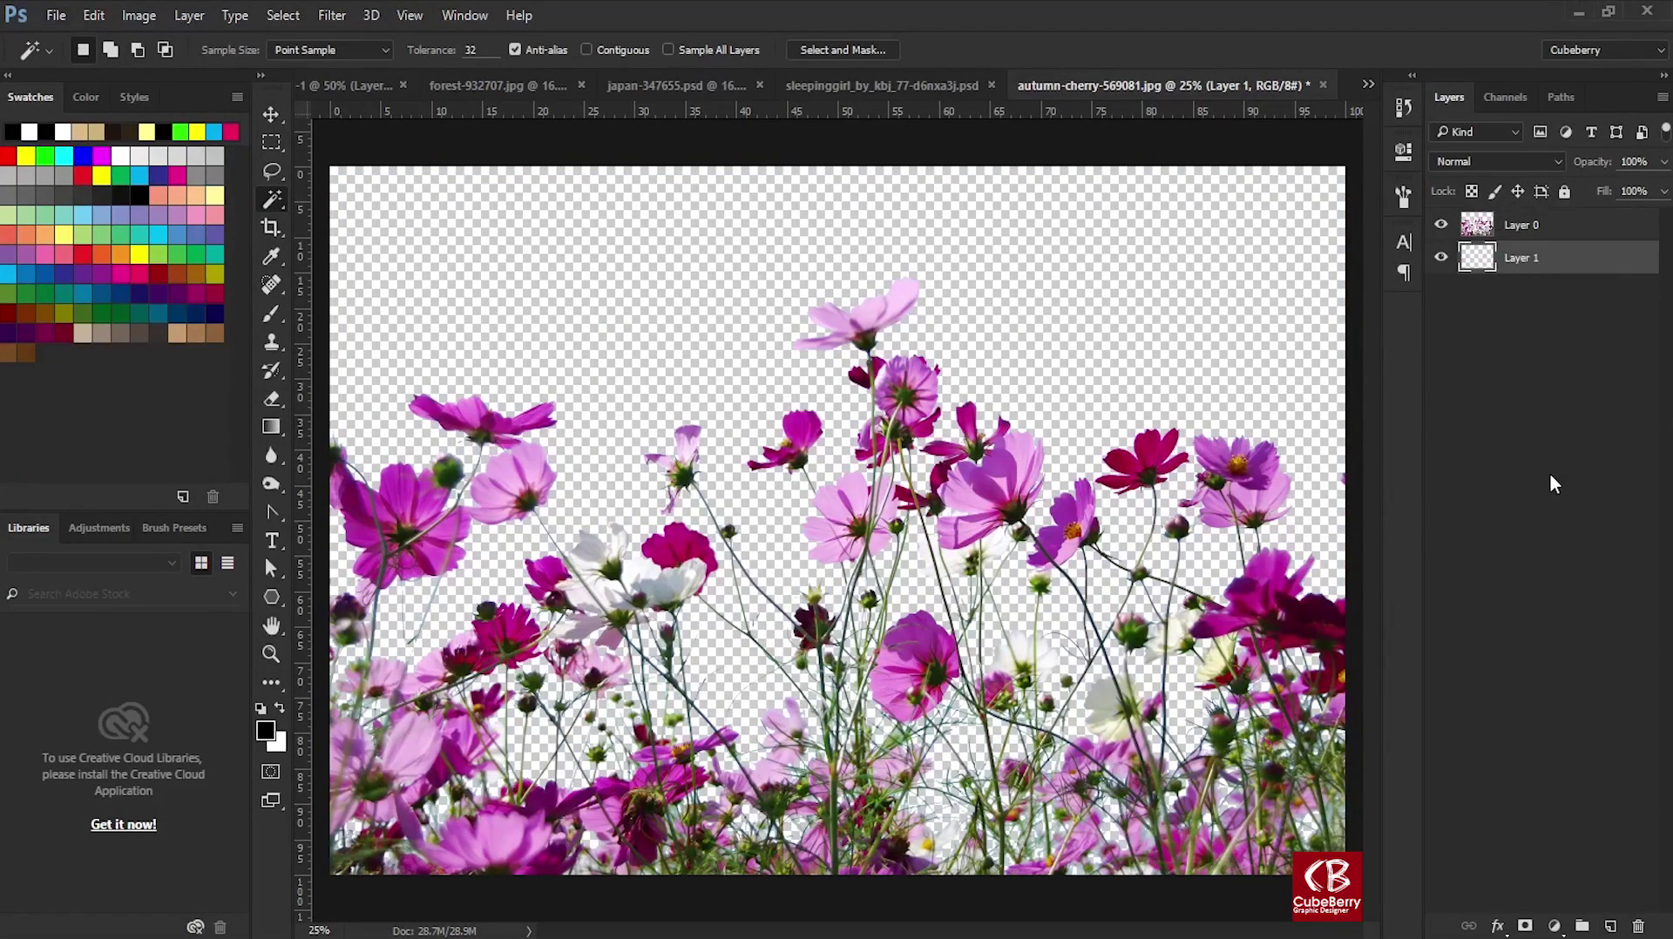
pyautogui.hotkey('alt', 'BackSpace')
pyautogui.hotkey('ctrl', '-')
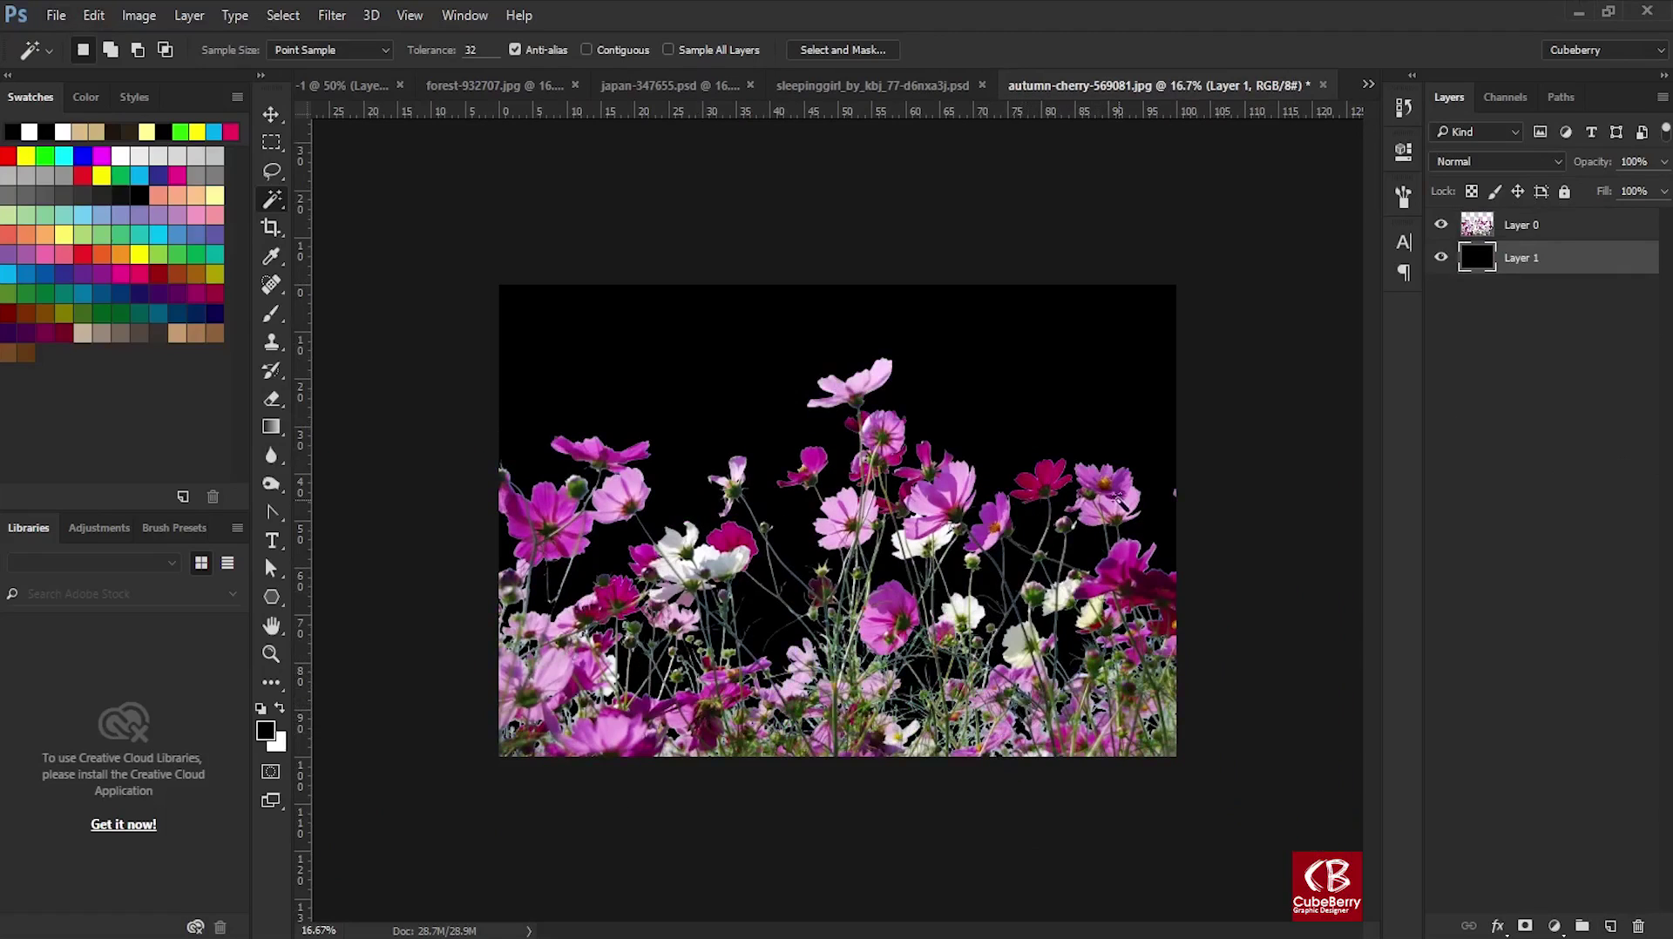
pyautogui.click(1546, 228)
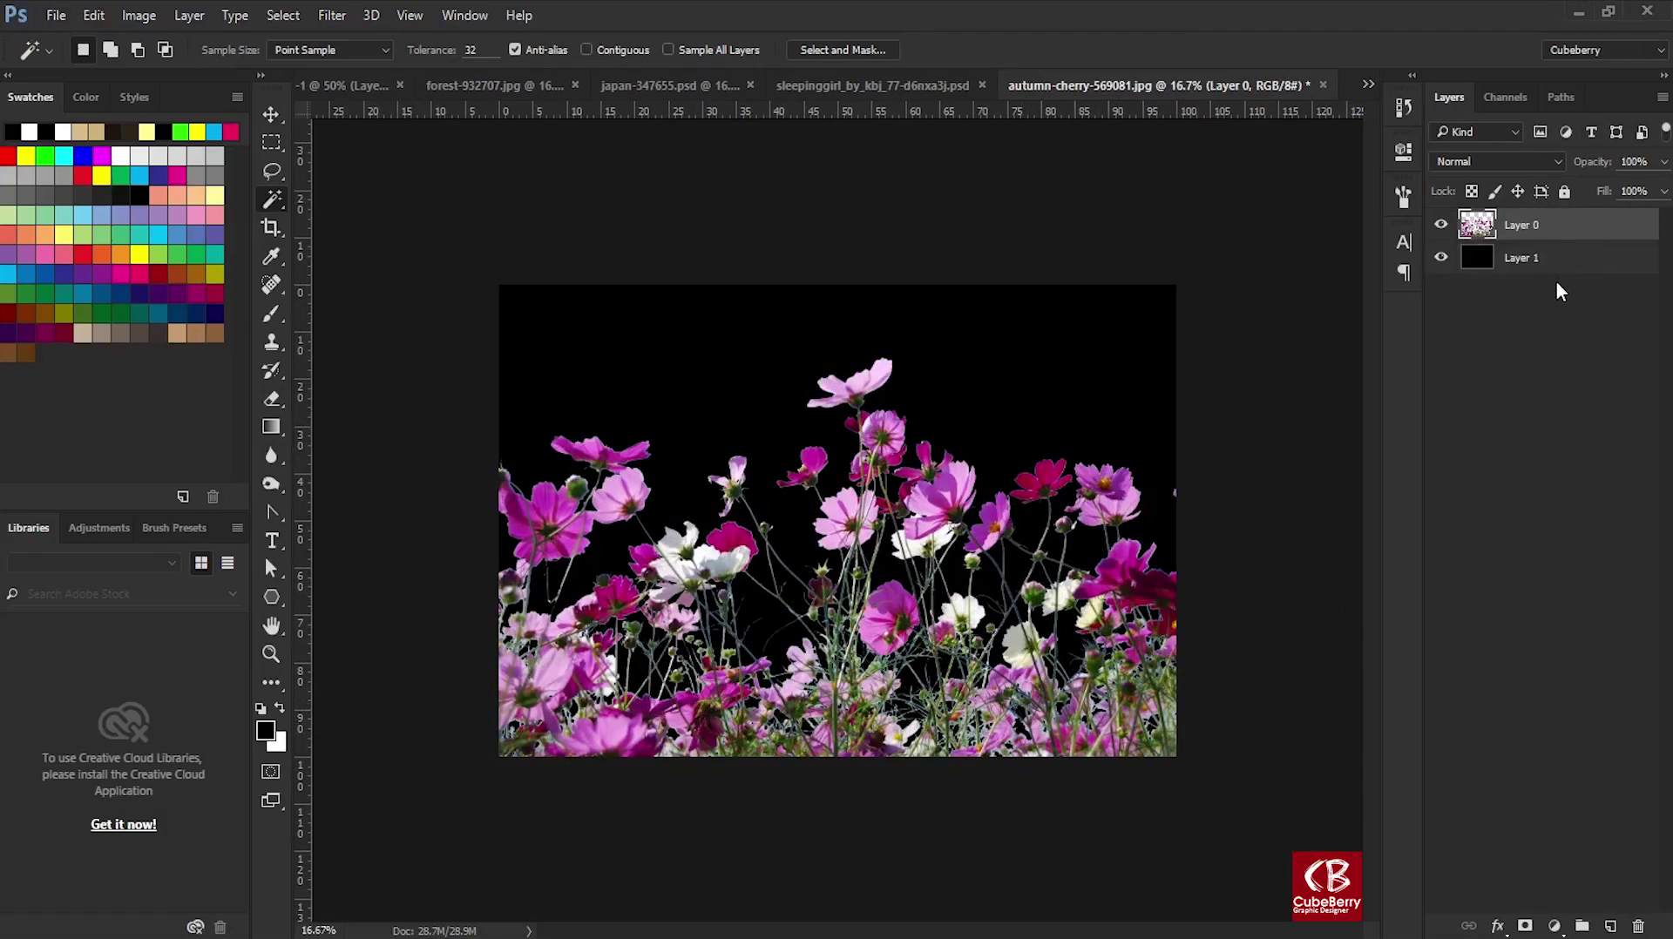
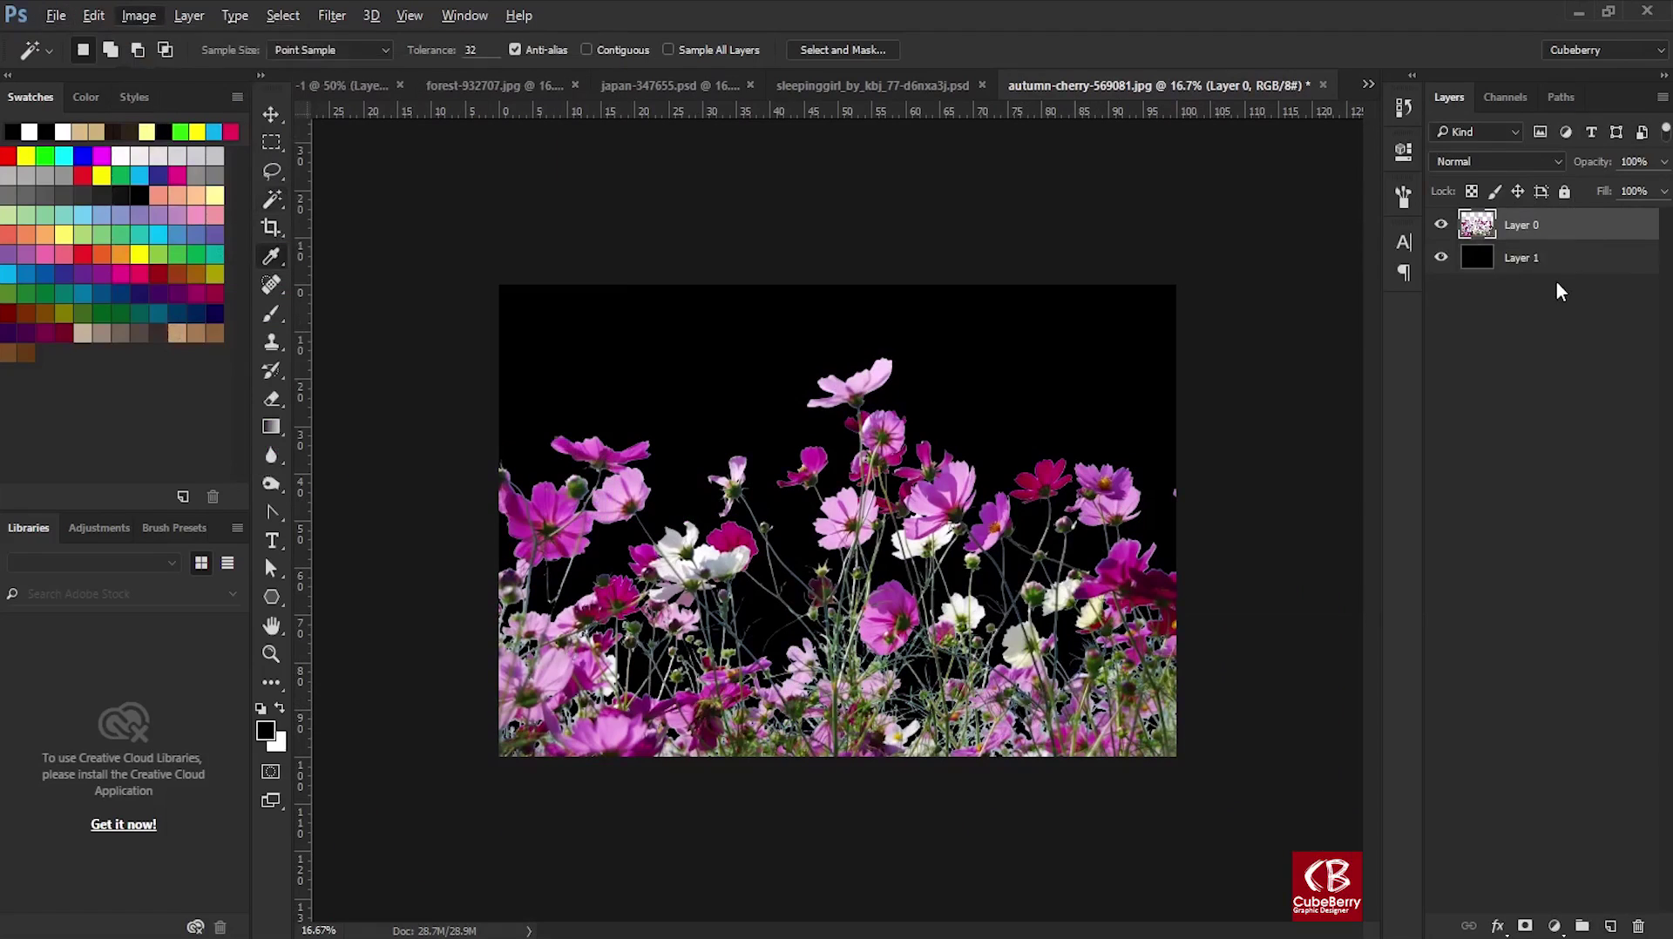
# Use Hue/Saturation to drop the Blues and Cyans saturation to -100 in the cosmos photo.
pyautogui.hotkey('ctrl', 'u')
pyautogui.click(1277, 333)
pyautogui.click(1273, 430)
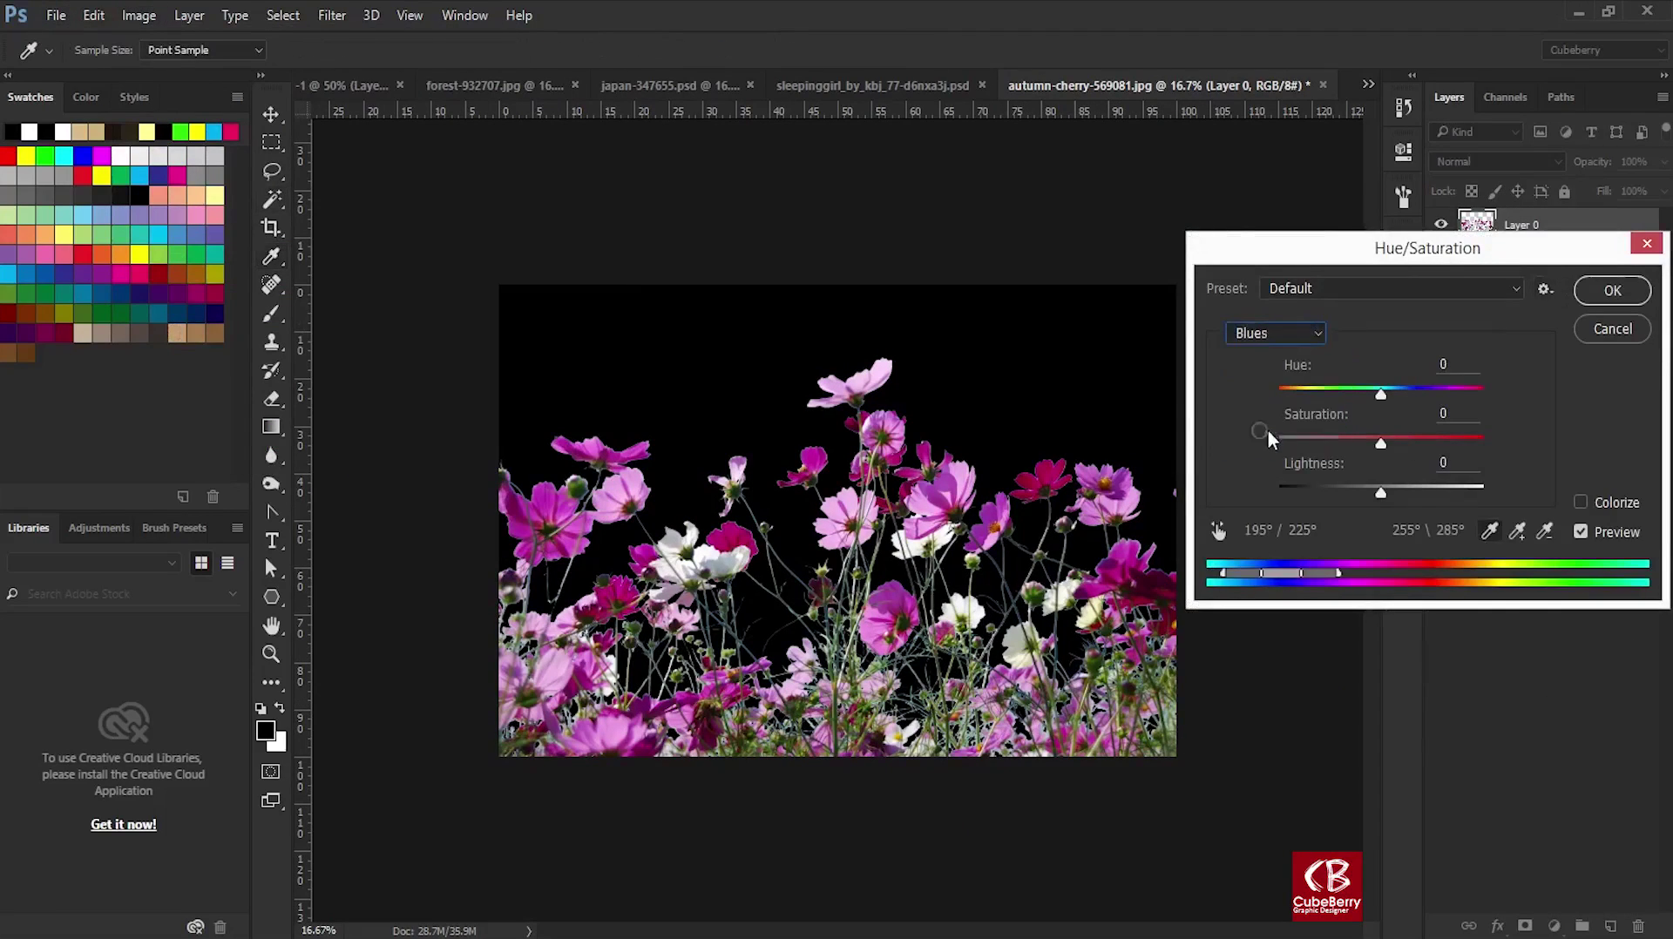
pyautogui.click(1276, 333)
pyautogui.click(1270, 416)
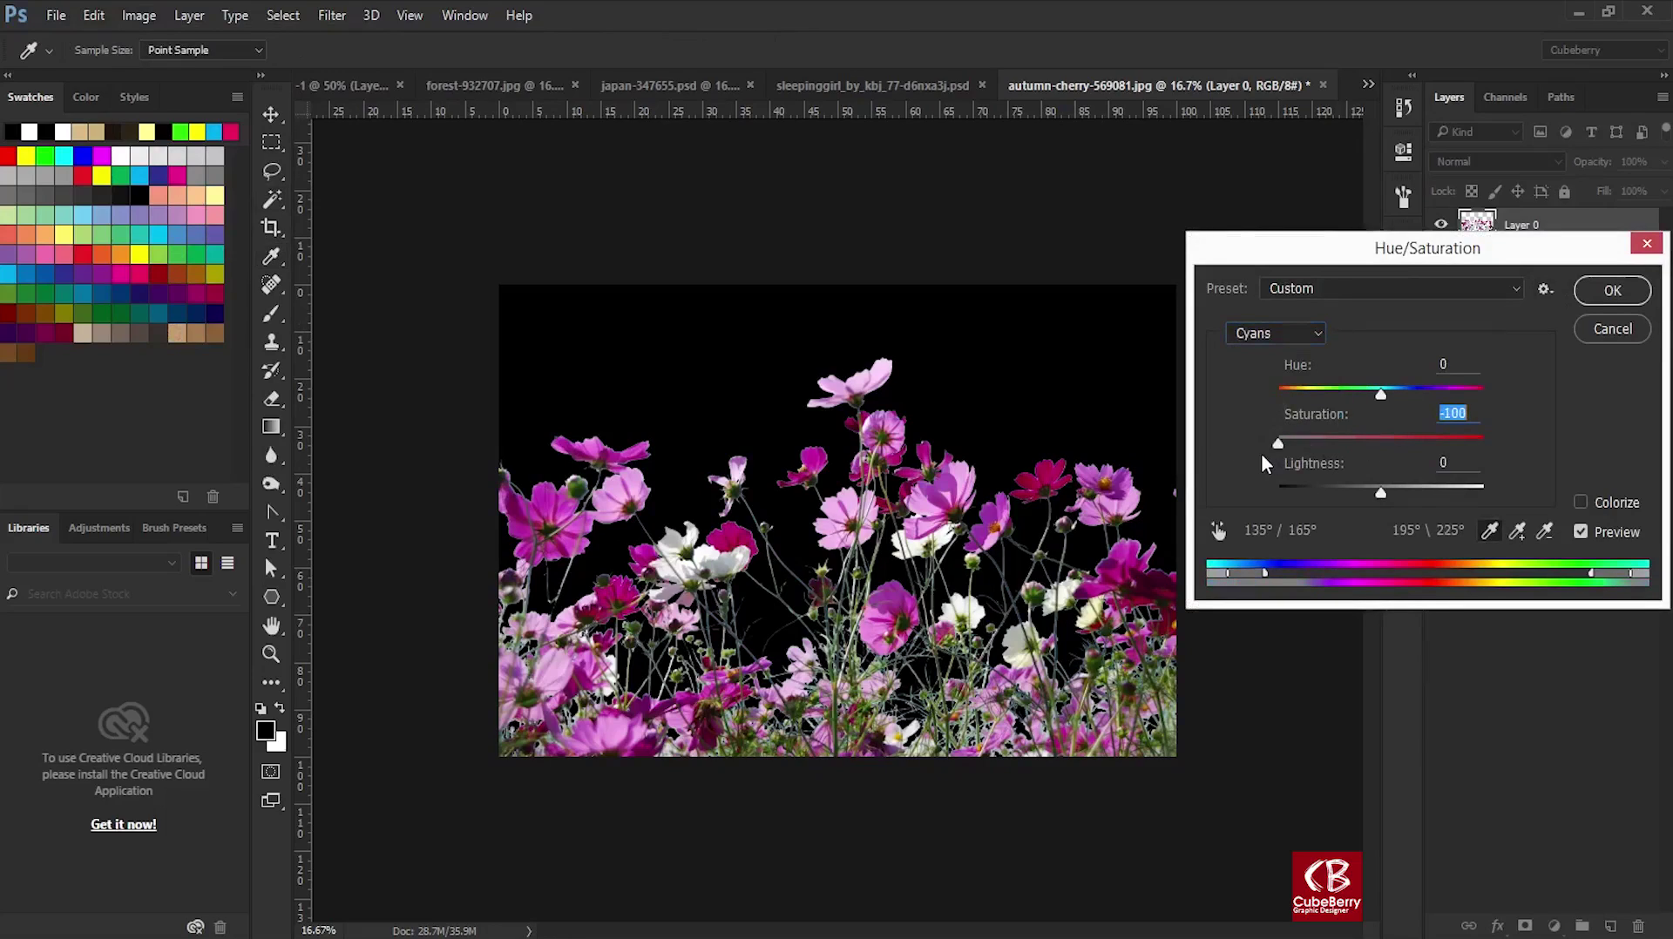
pyautogui.click(1612, 290)
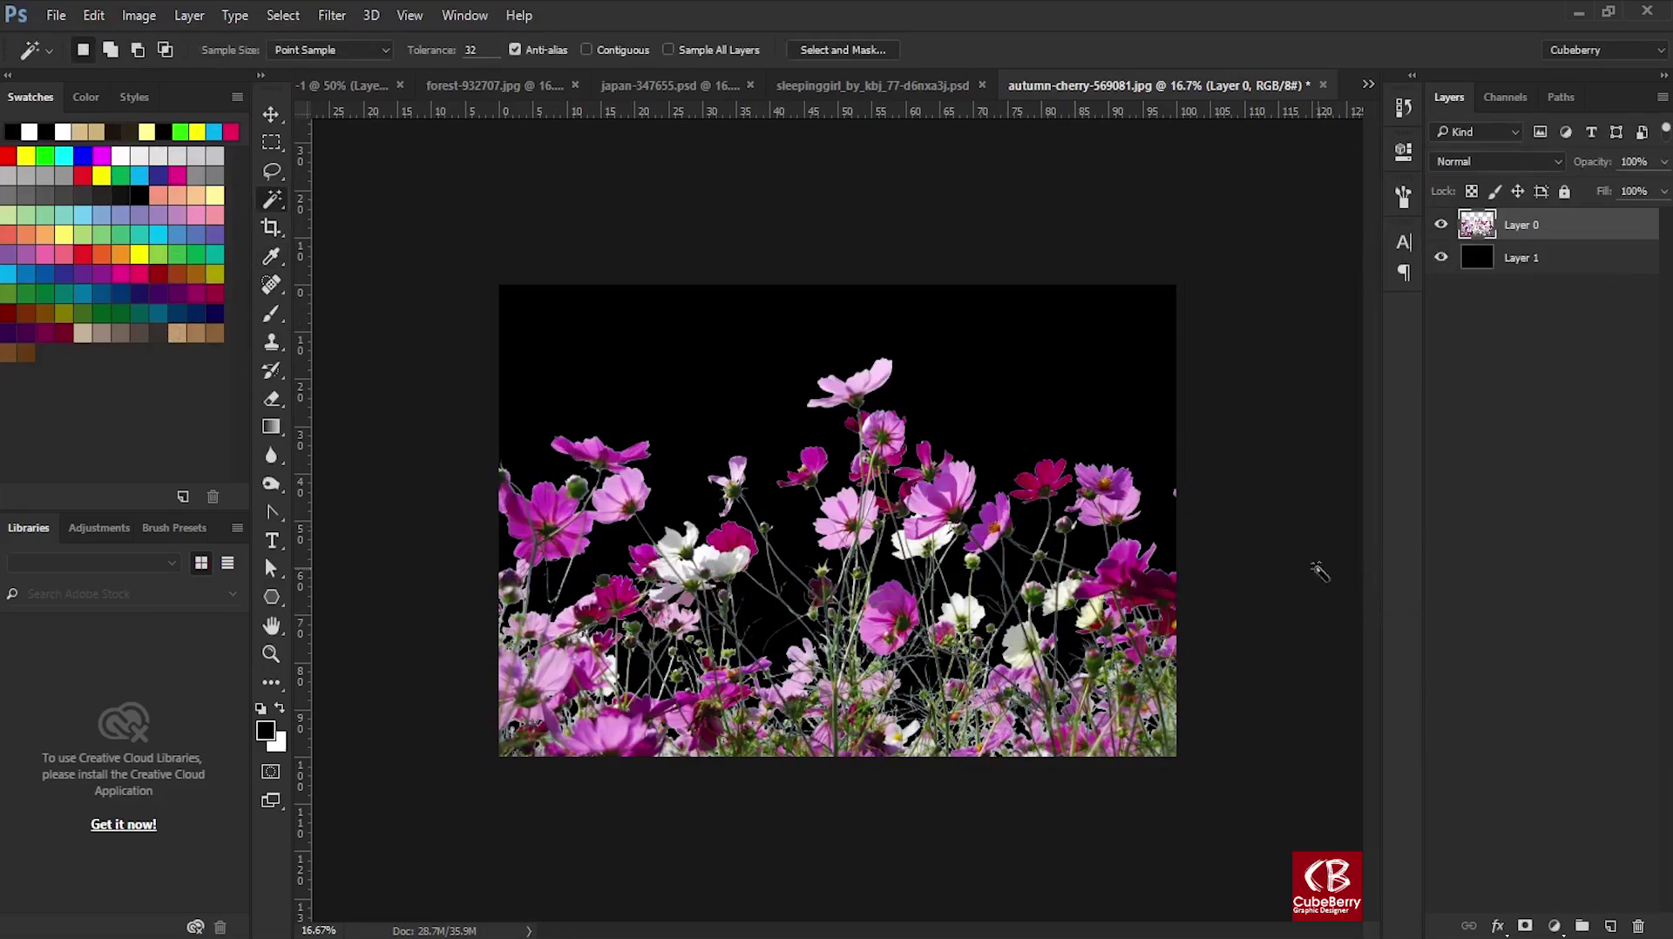
# Bring the flowers layer into Untitled-1 and close the other source photos without saving.
pyautogui.press('v')
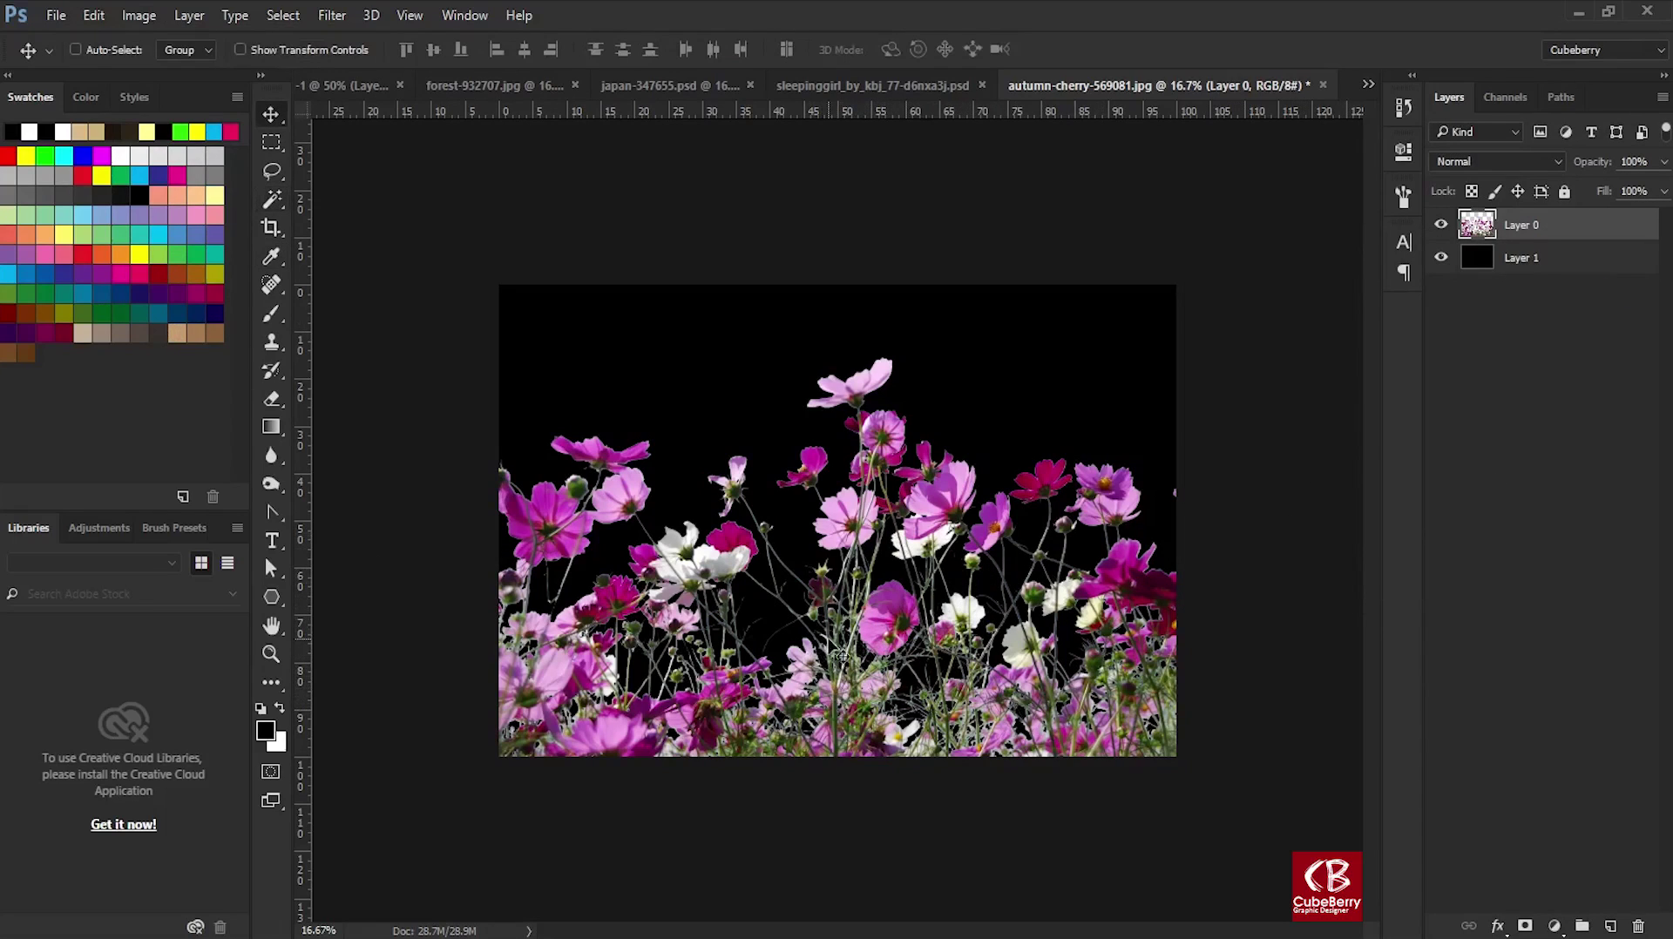
pyautogui.moveTo(852, 655); pyautogui.dragTo(614, 824)
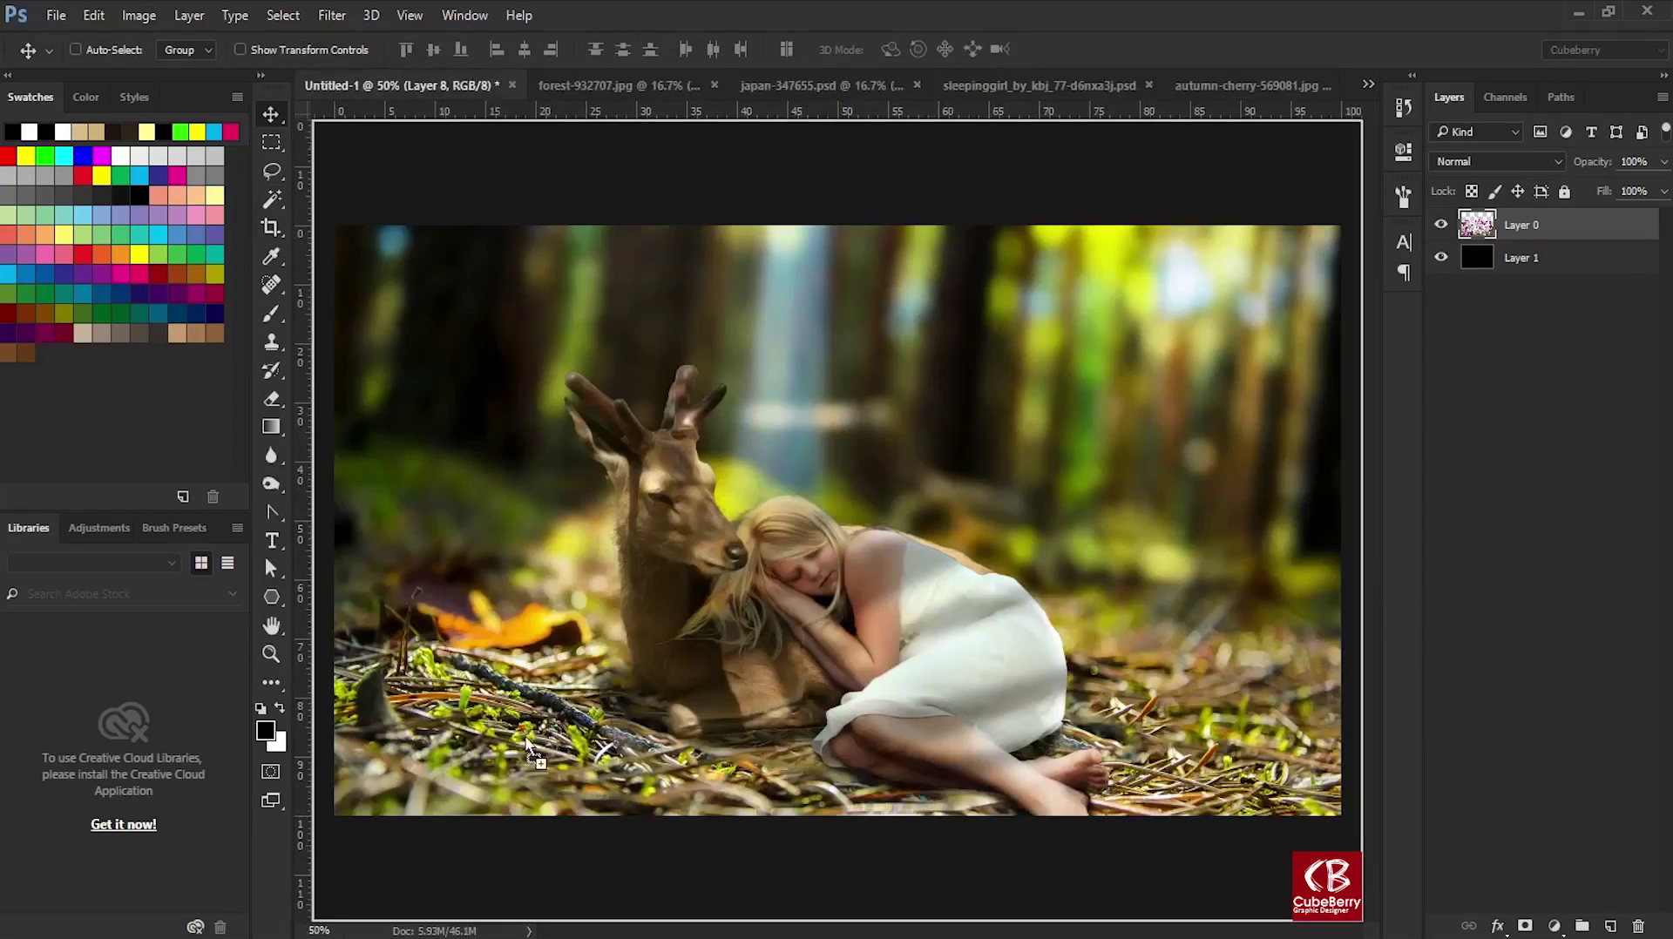
pyautogui.click(714, 85)
pyautogui.click(779, 84)
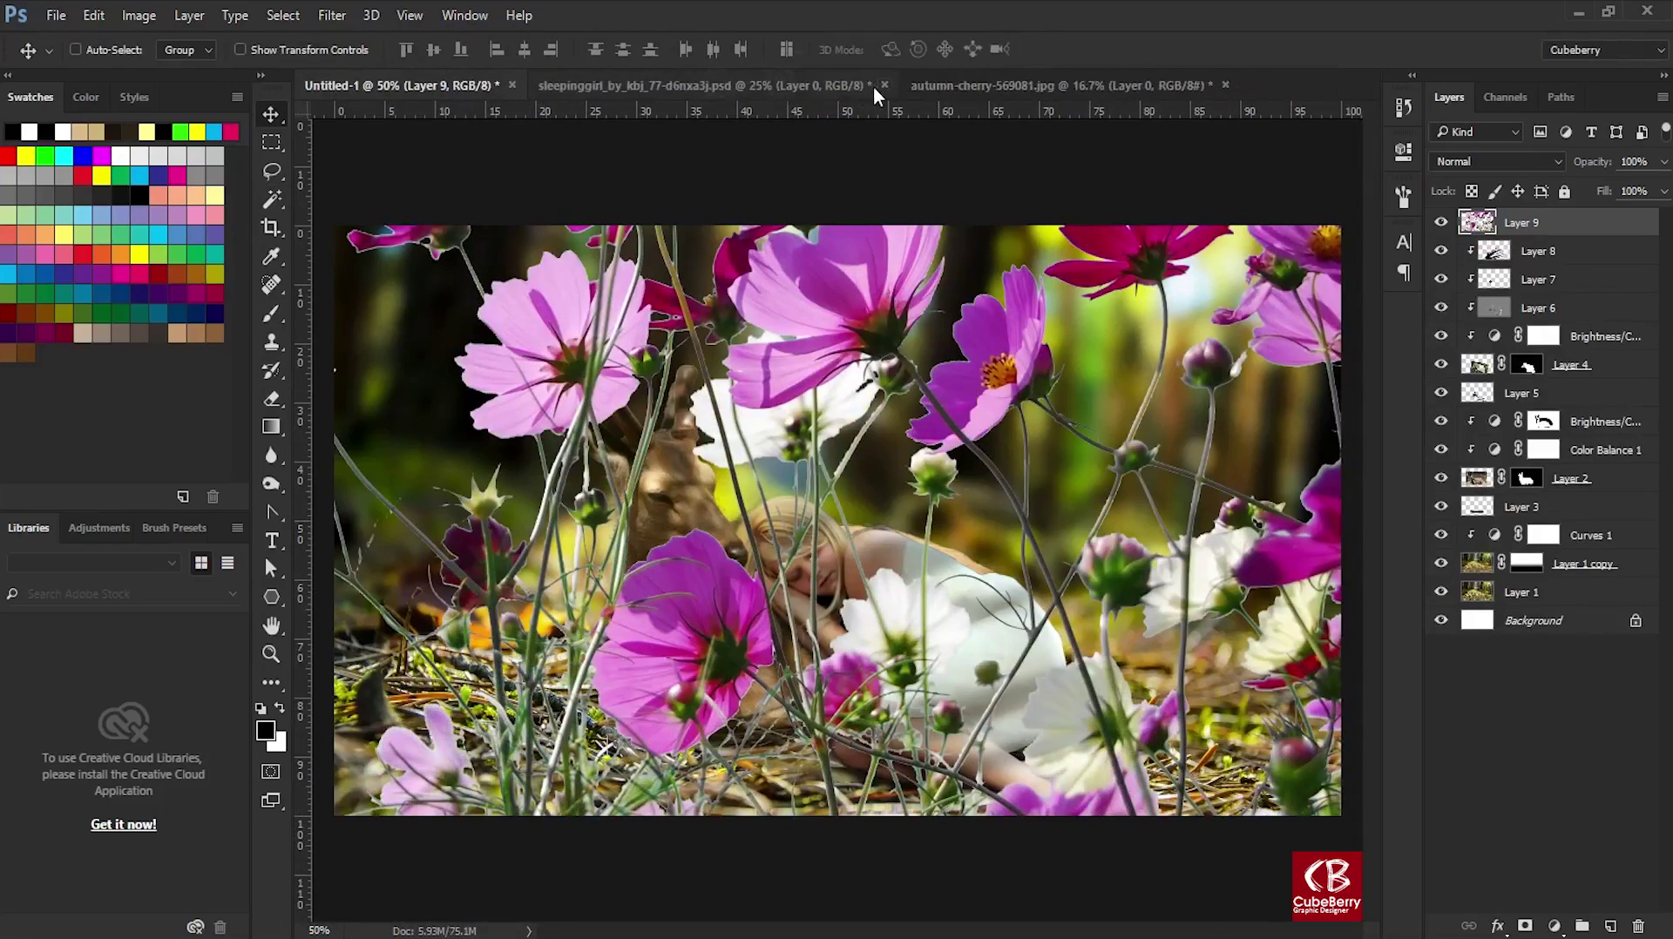
pyautogui.click(871, 86)
pyautogui.press('n')
pyautogui.click(853, 85)
# Shrink the flowers to about 45% and place them in the bottom-left corner.
pyautogui.press('n')
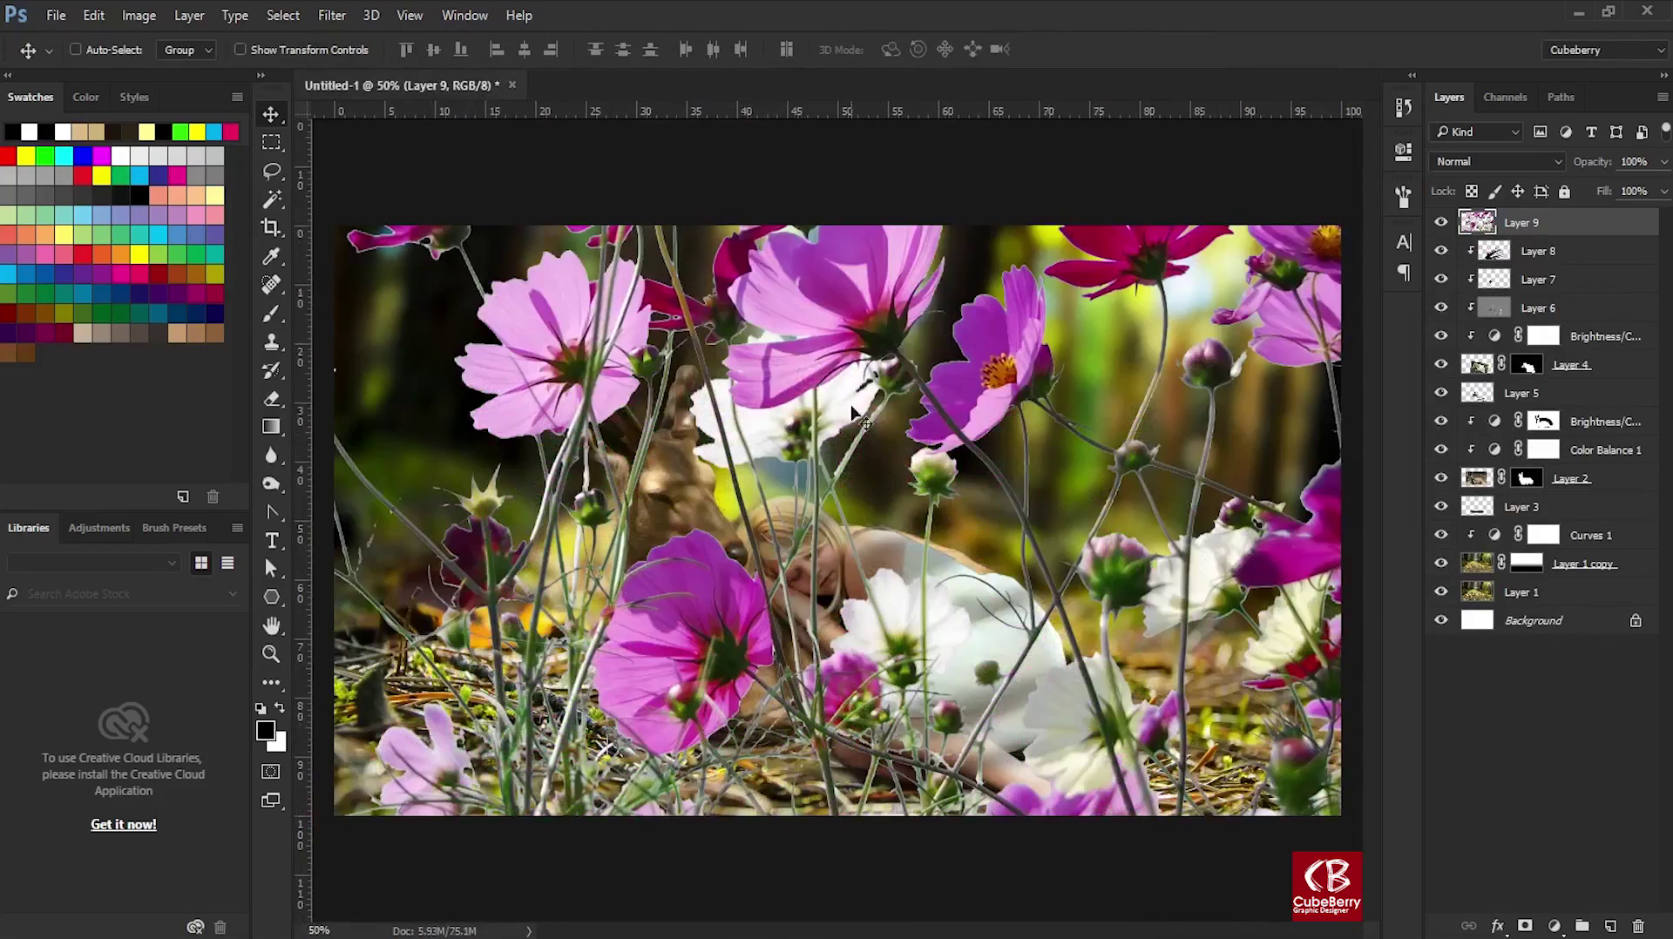
pyautogui.hotkey('ctrl', '-')
pyautogui.hotkey('ctrl', '-')
pyautogui.hotkey('ctrl', '-')
pyautogui.hotkey('ctrl', 't')
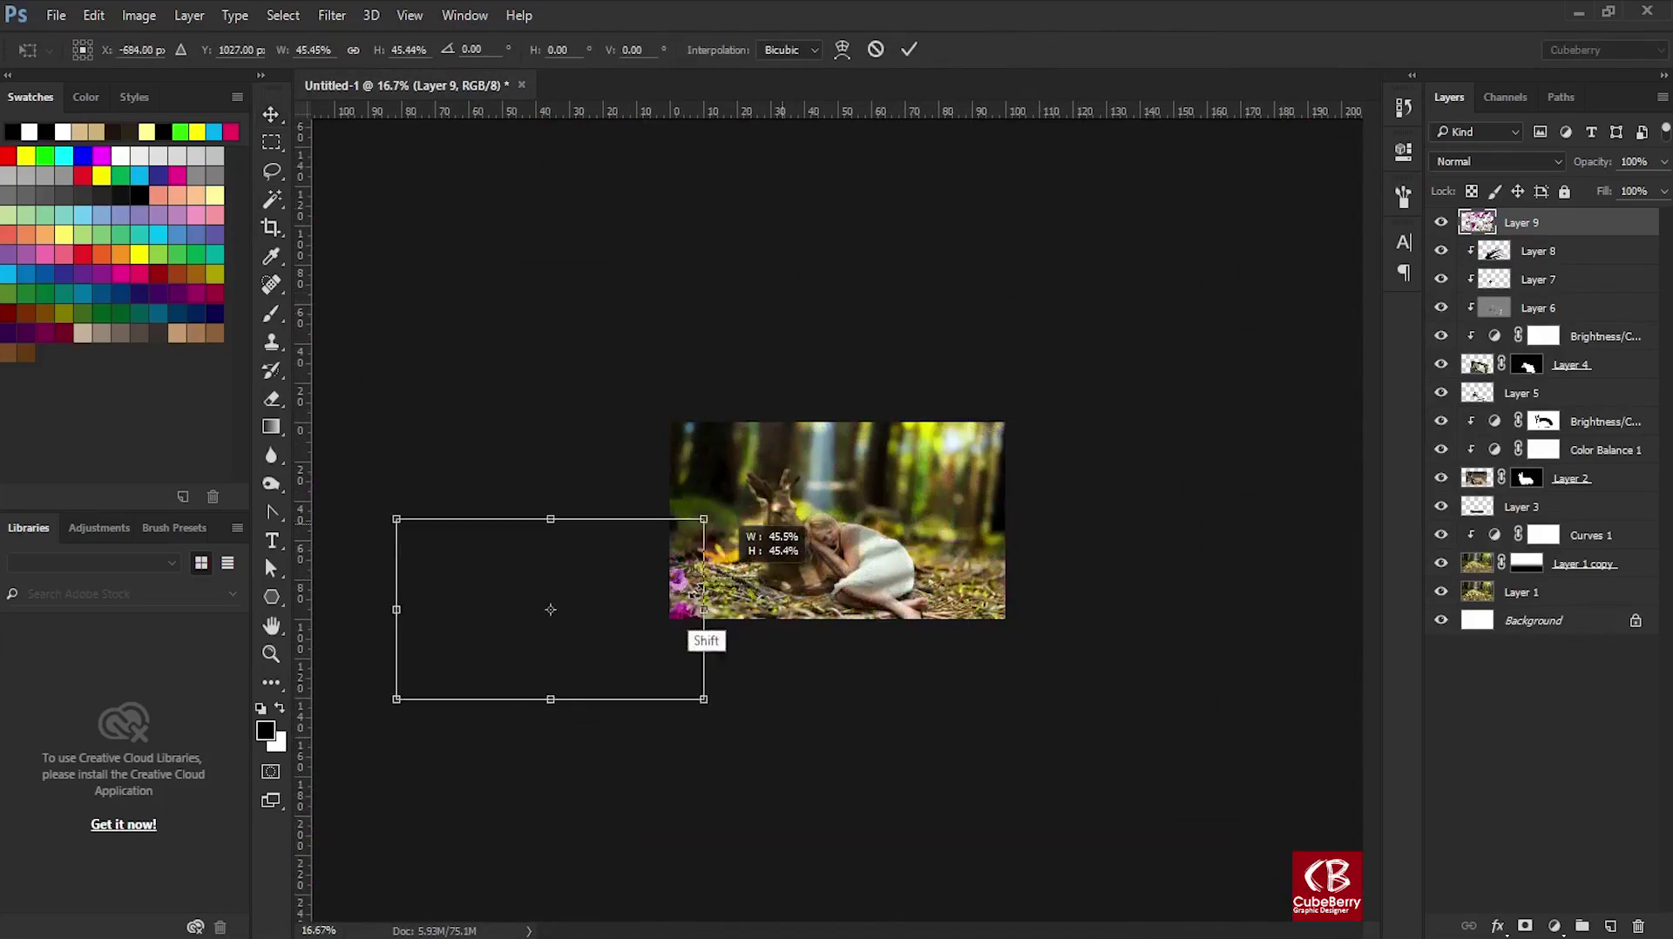
pyautogui.moveTo(1072, 300); pyautogui.dragTo(508, 627)
pyautogui.press('Return')
pyautogui.moveTo(418, 680); pyautogui.dragTo(539, 678)
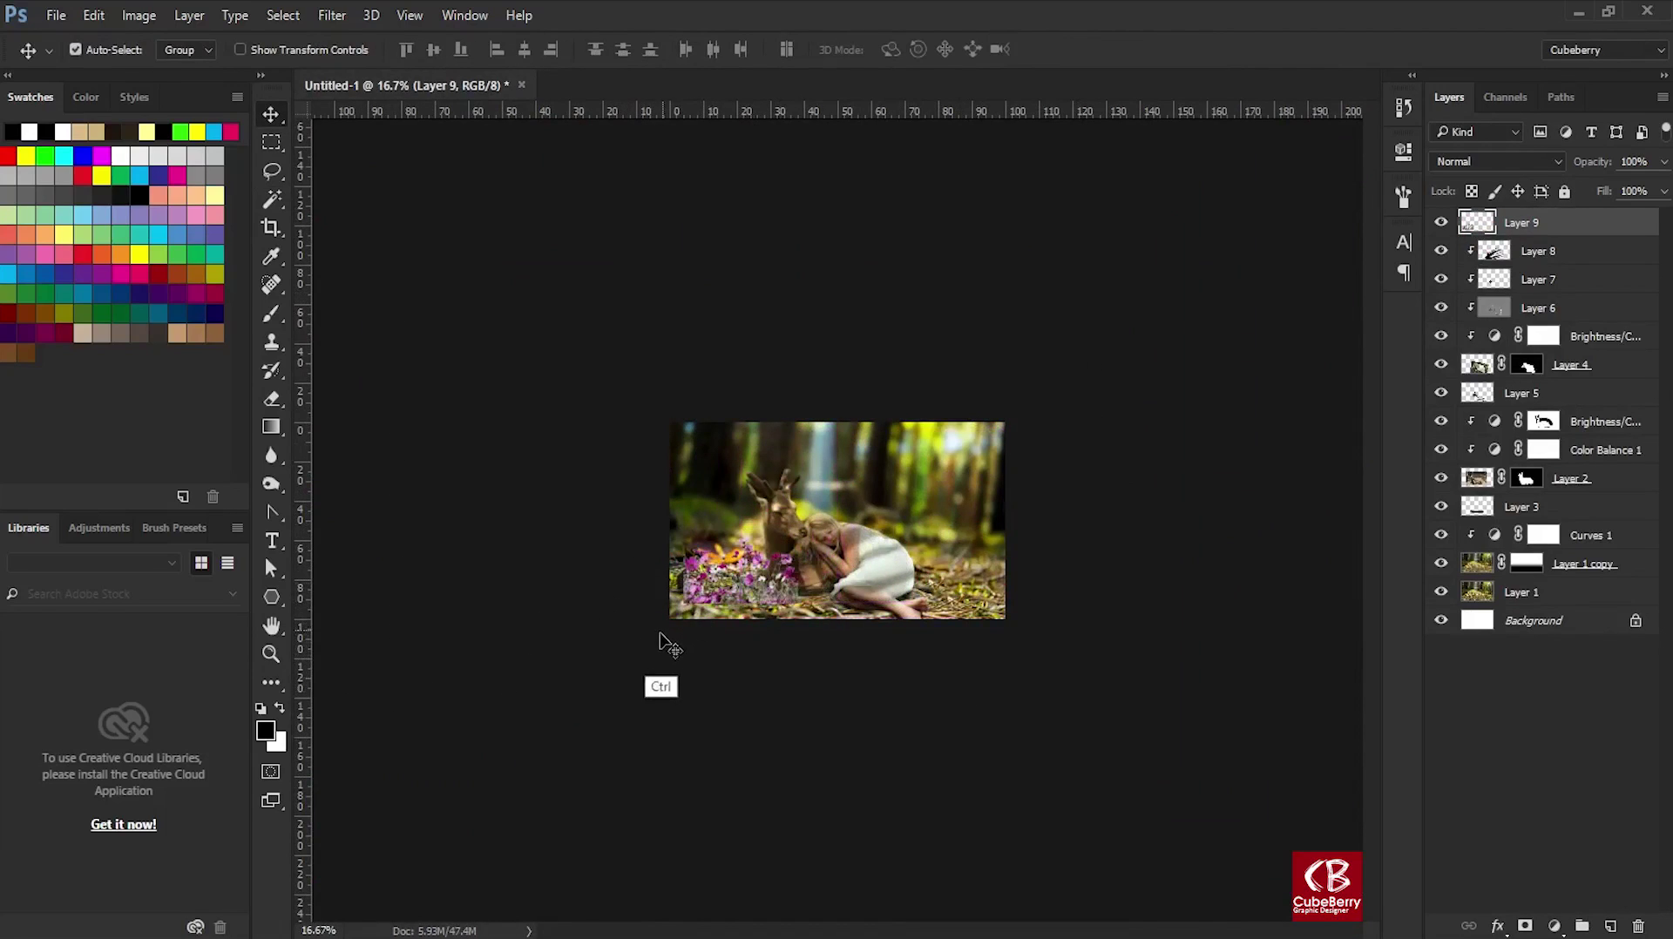
pyautogui.hotkey('ctrl', '+')
pyautogui.hotkey('ctrl', '+')
pyautogui.hotkey('ctrl', '+')
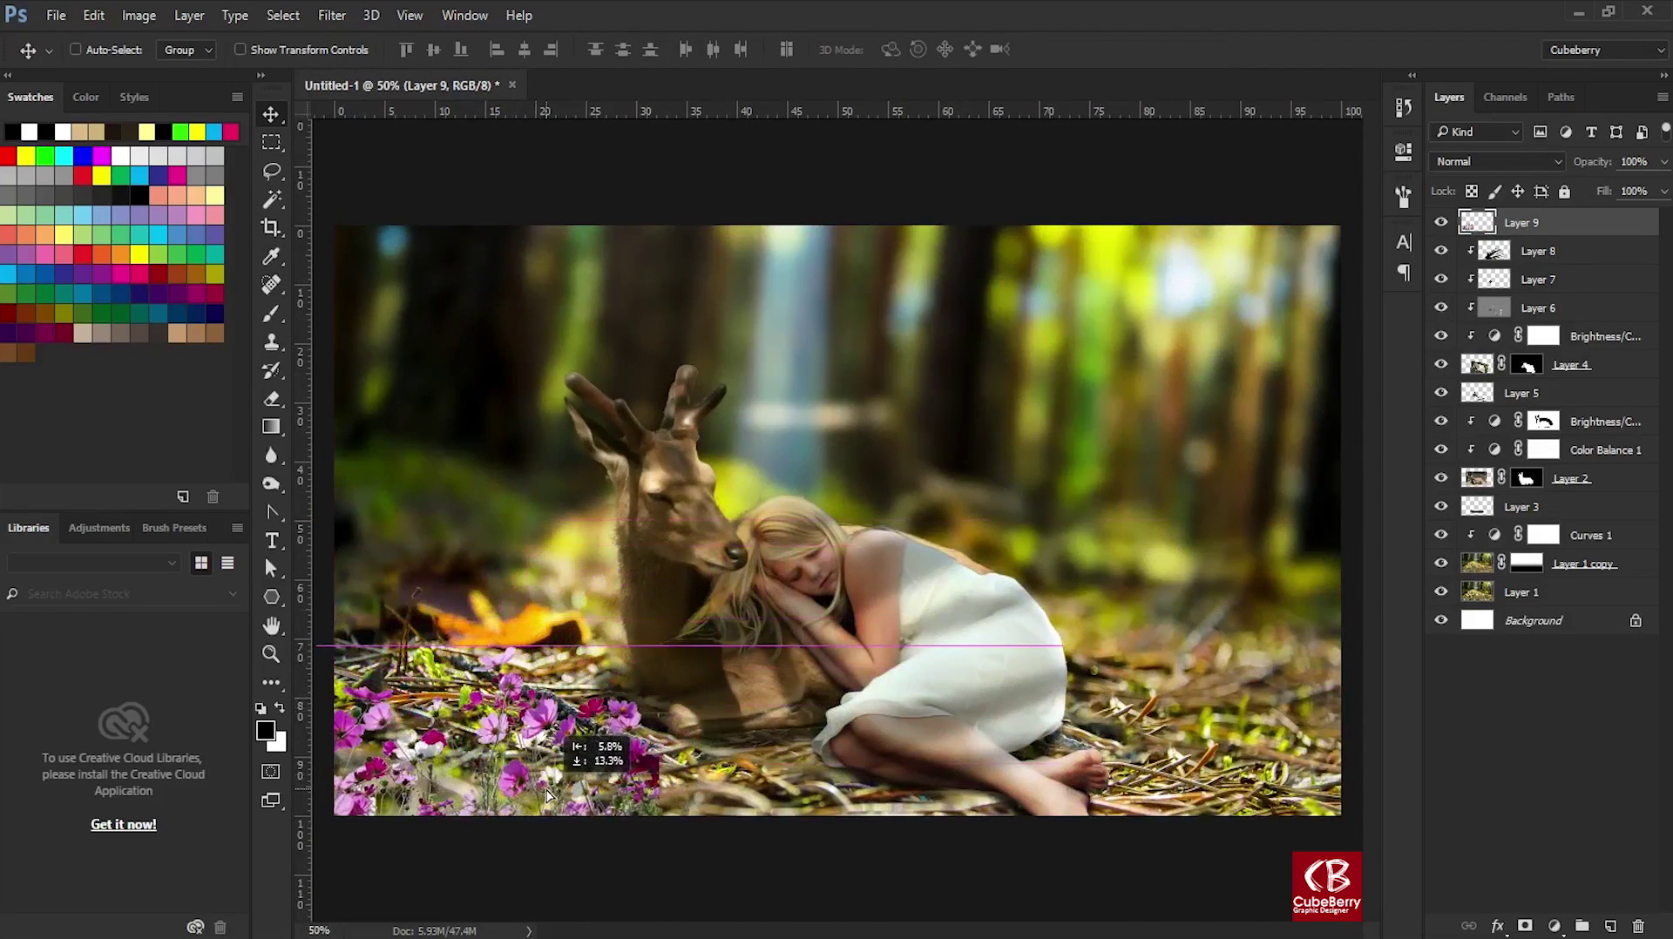
pyautogui.moveTo(538, 678); pyautogui.dragTo(645, 762)
# Enlarge the flower patch to about 140% and add a layer mask to it.
pyautogui.hotkey('ctrl', 't')
pyautogui.moveTo(669, 608); pyautogui.dragTo(636, 555)
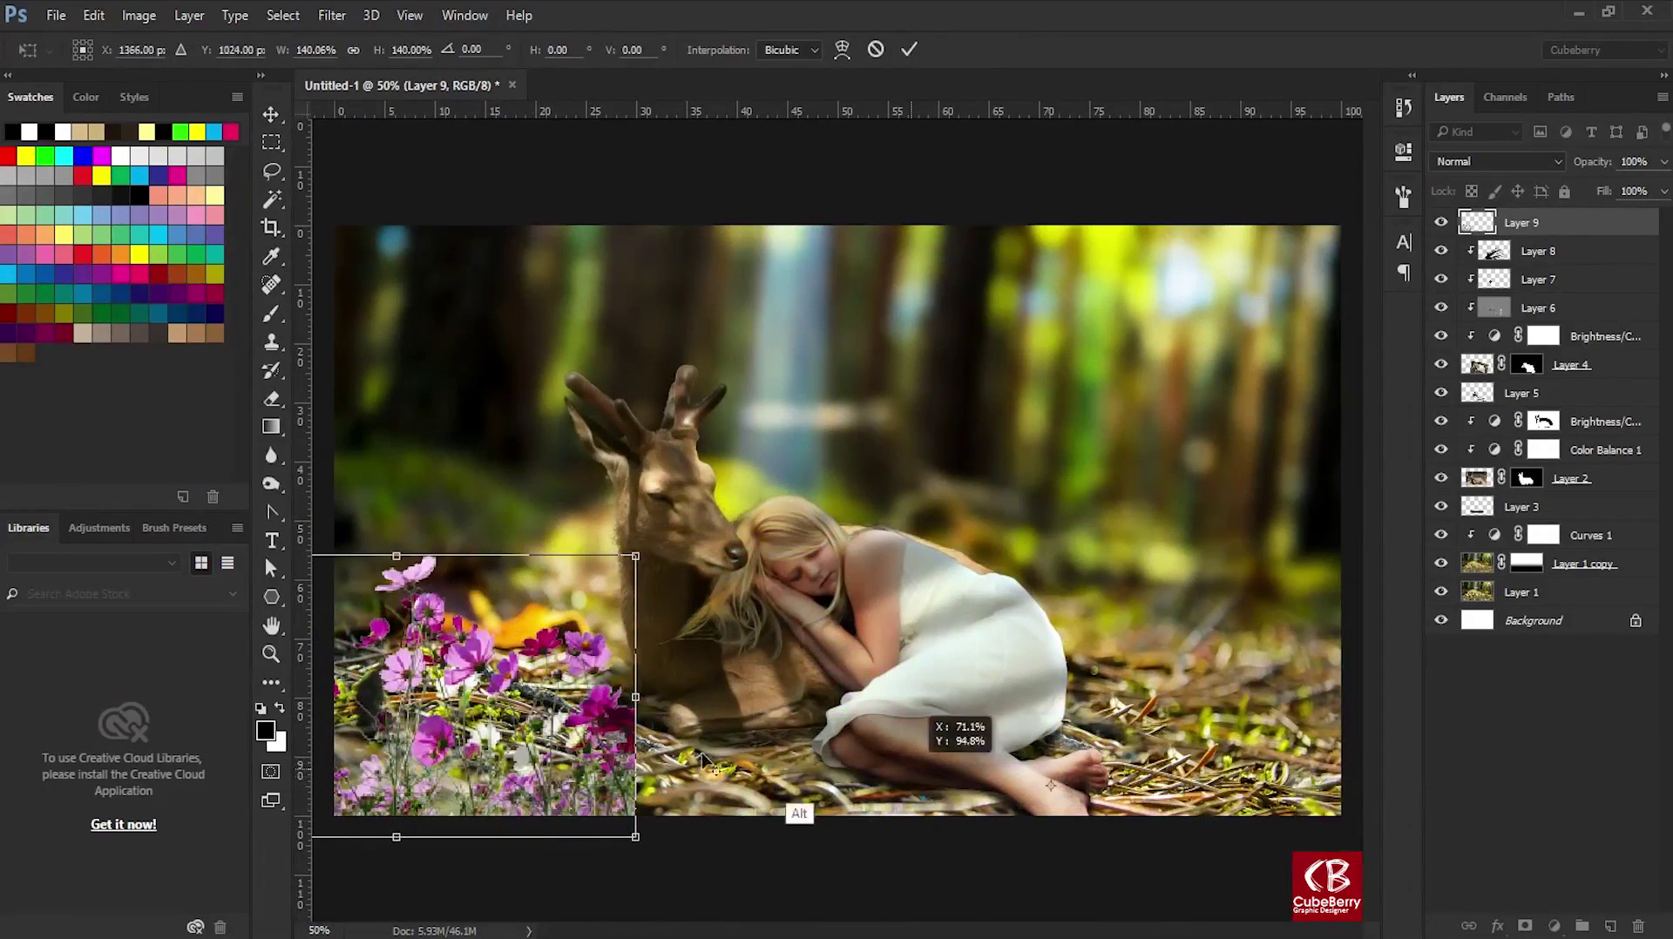
pyautogui.press('Return')
pyautogui.hotkey('ctrl', 't')
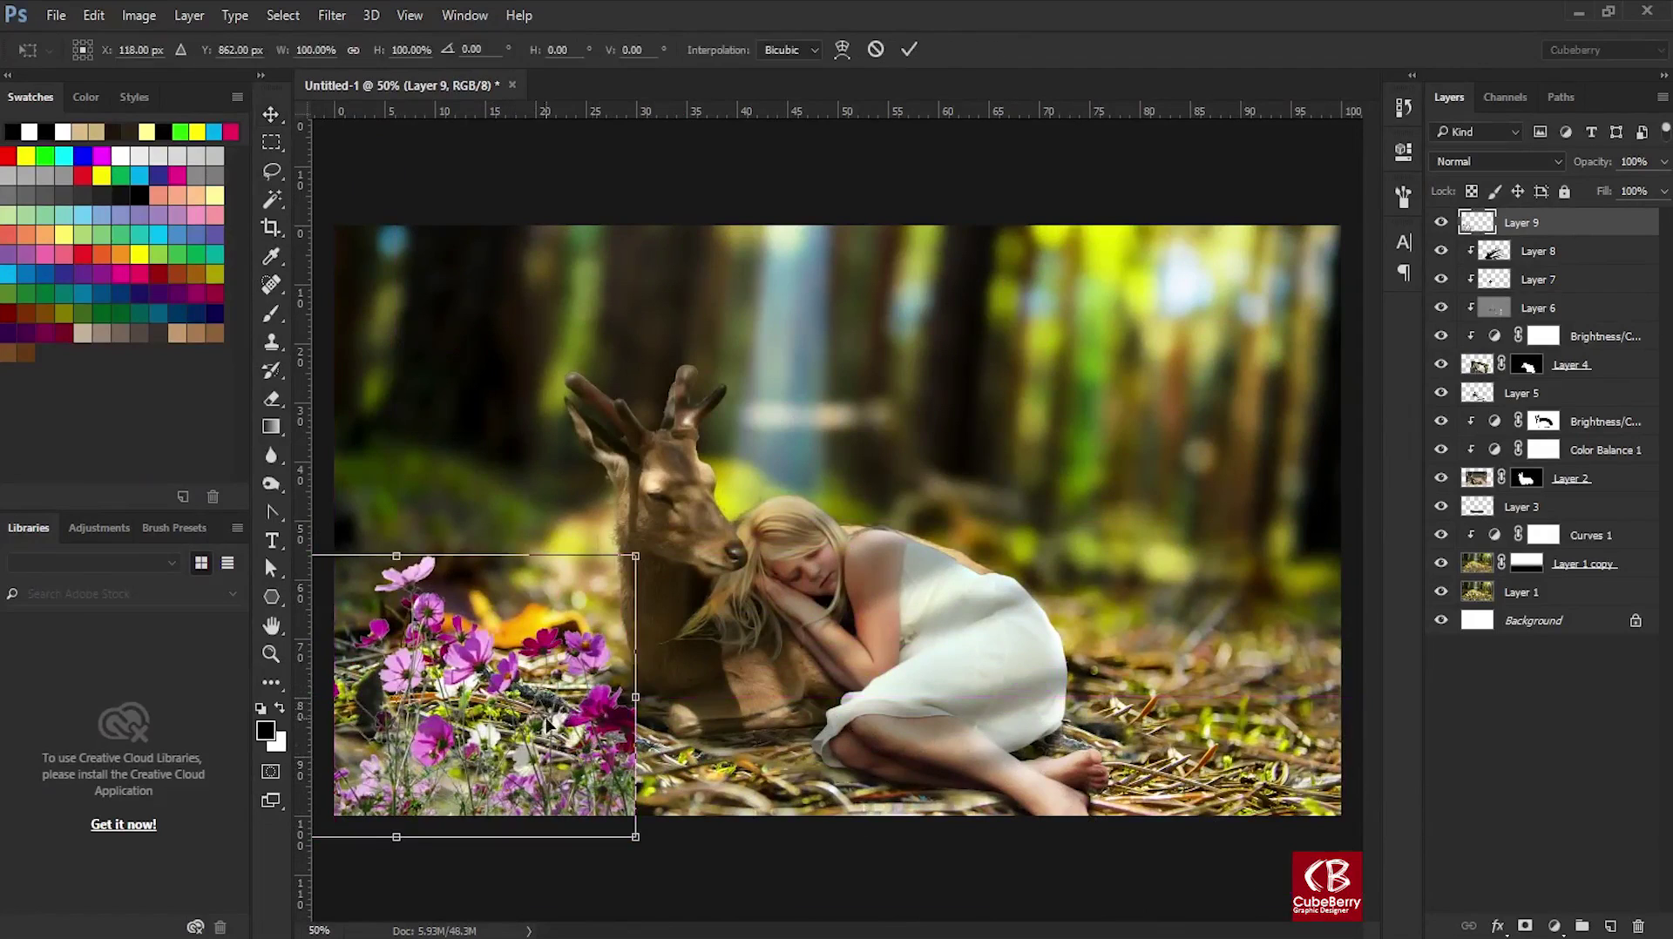
pyautogui.press('Return')
pyautogui.click(1525, 926)
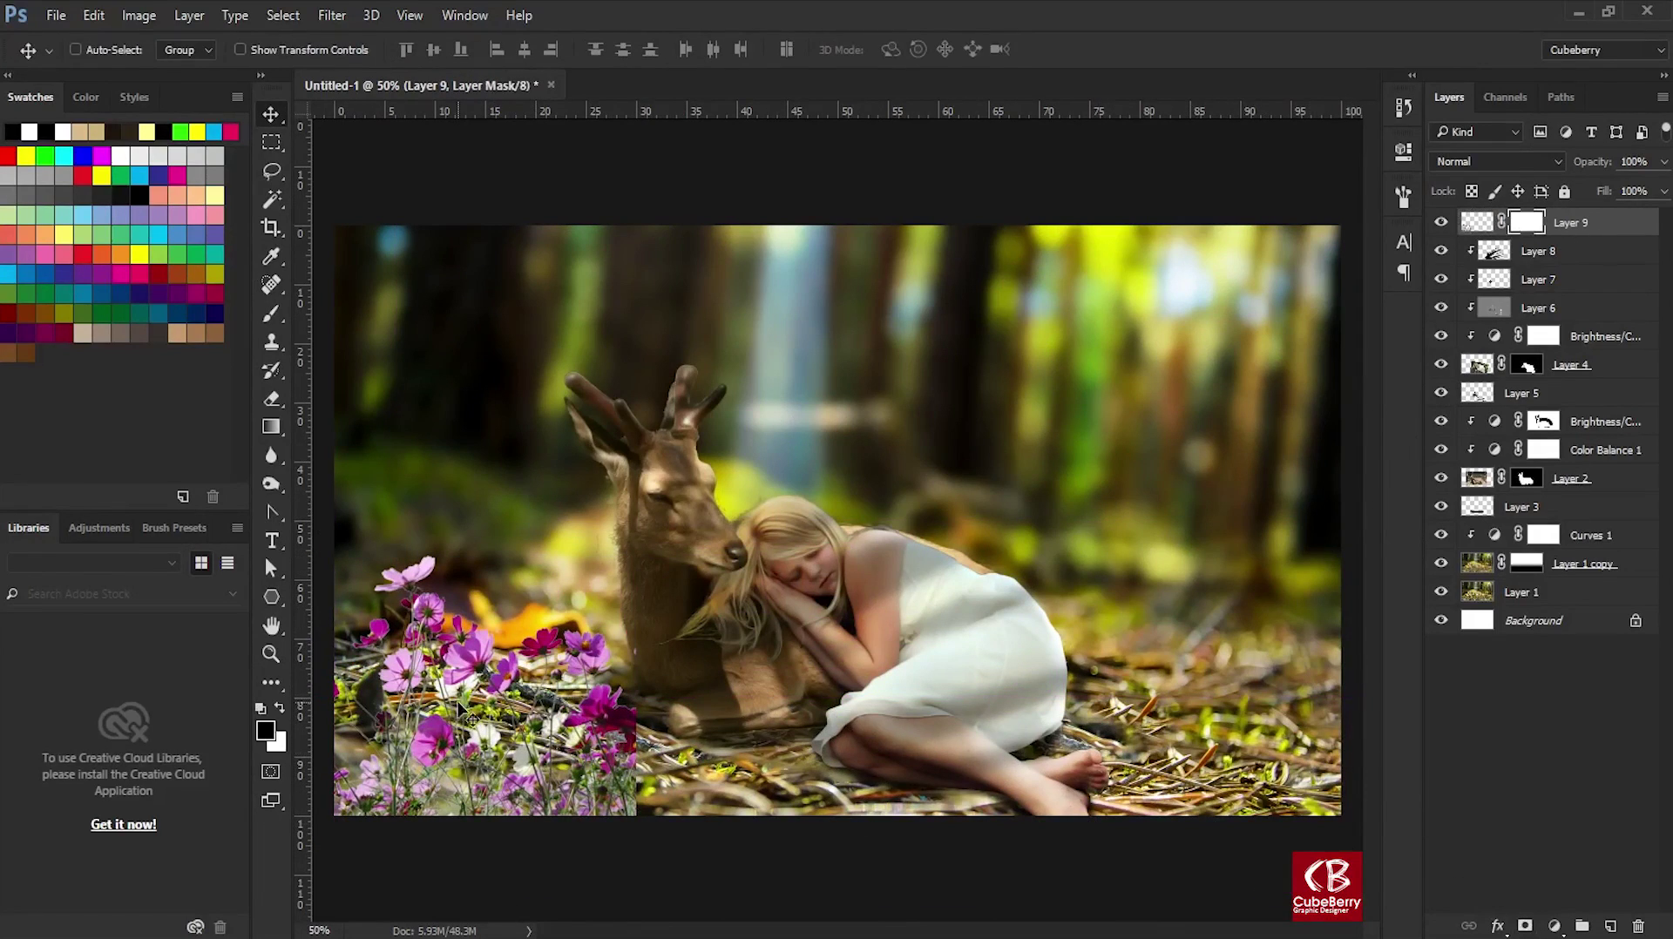
# Brush away the flowers' hard edge on the mask, then try an Overlay duplicate and delete it.
pyautogui.press('b')
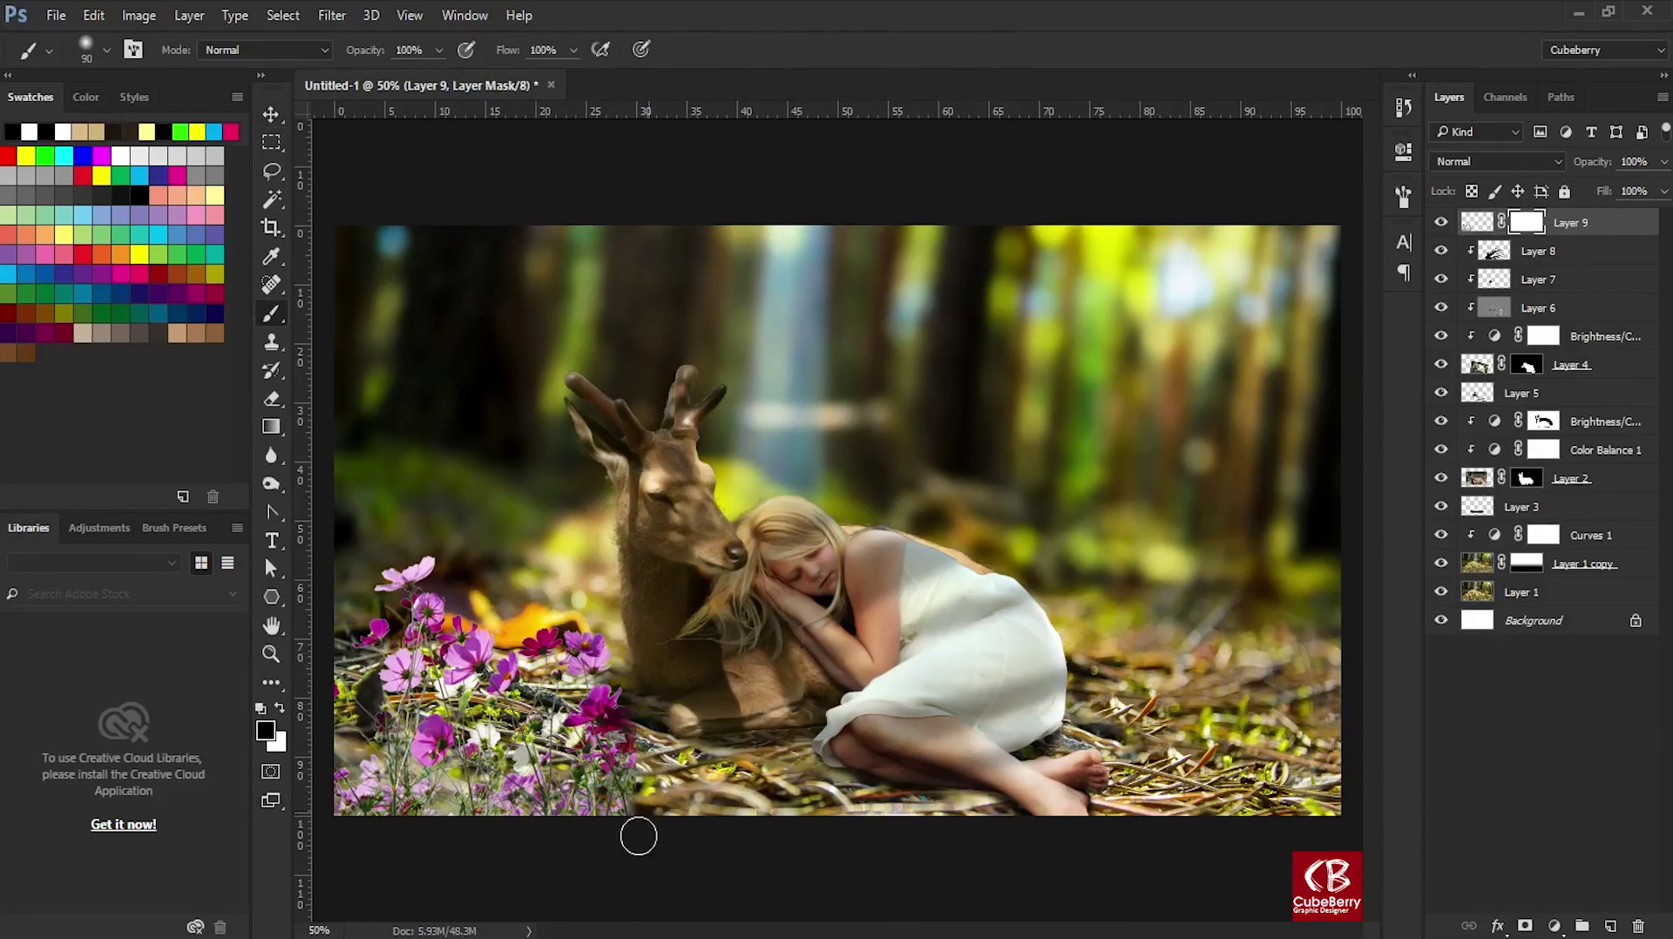
pyautogui.moveTo(638, 836); pyautogui.dragTo(645, 767)
pyautogui.hotkey('ctrl', 'j')
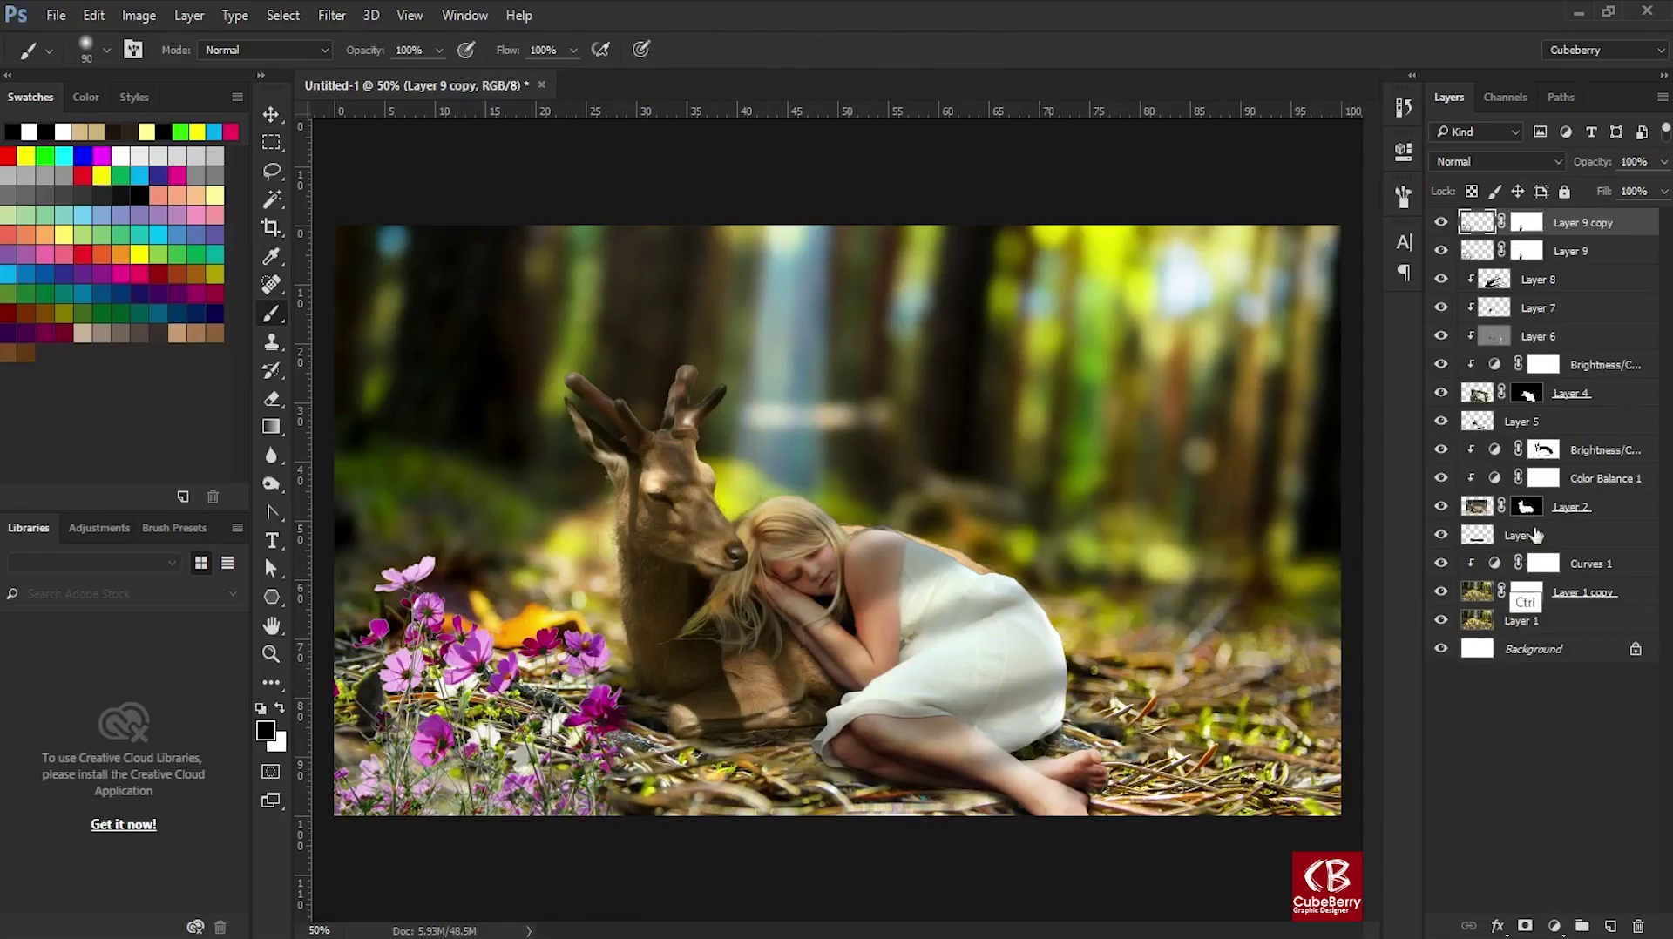
pyautogui.click(1496, 161)
pyautogui.click(1473, 357)
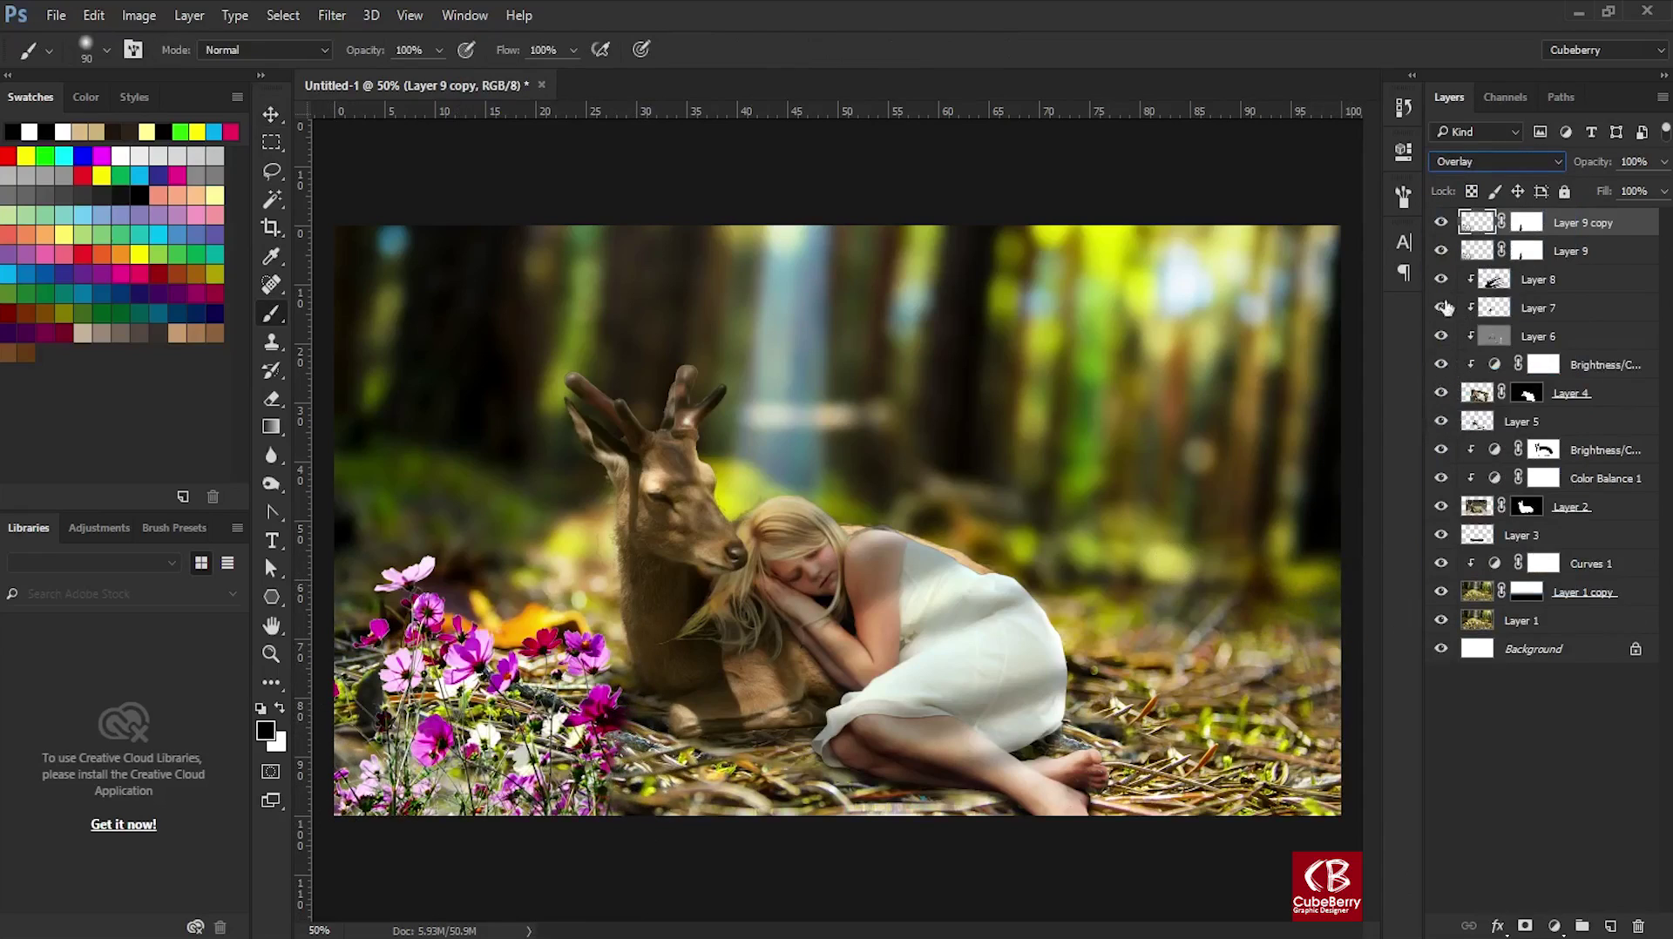
pyautogui.moveTo(1587, 221); pyautogui.dragTo(1638, 926)
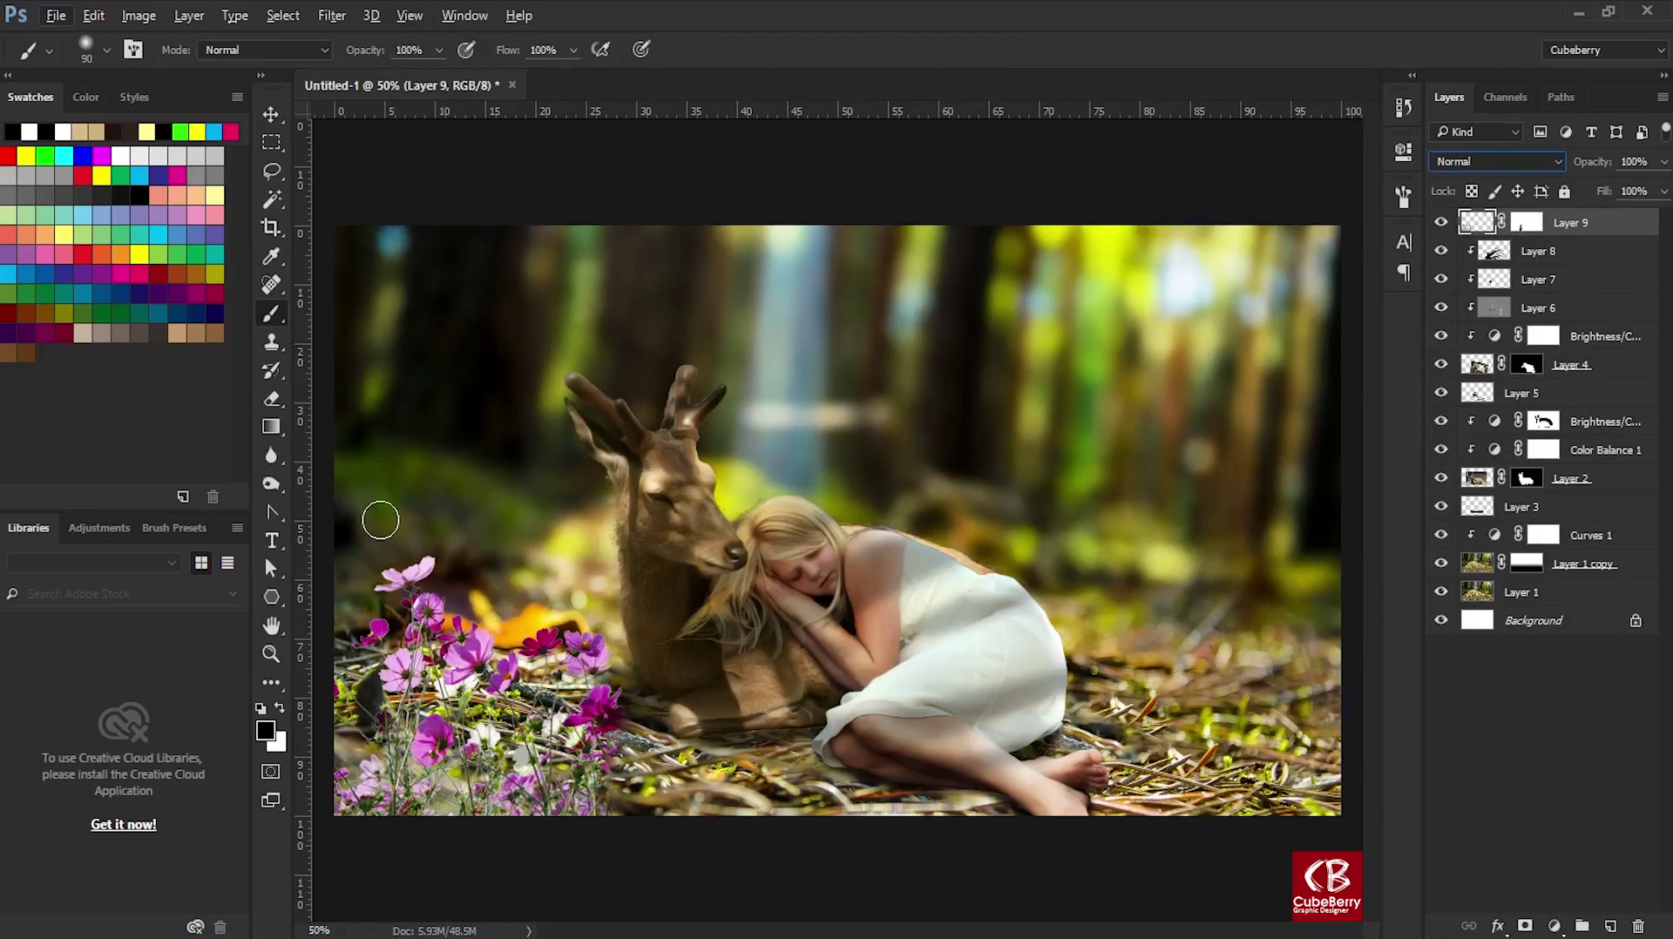
# Alt-drag a copy of the flower patch to the bottom-right edge, in front of the girl's feet.
pyautogui.hotkey('alt', 'v')
pyautogui.press('Escape')
pyautogui.click(271, 114)
pyautogui.moveTo(462, 788); pyautogui.dragTo(1137, 771)
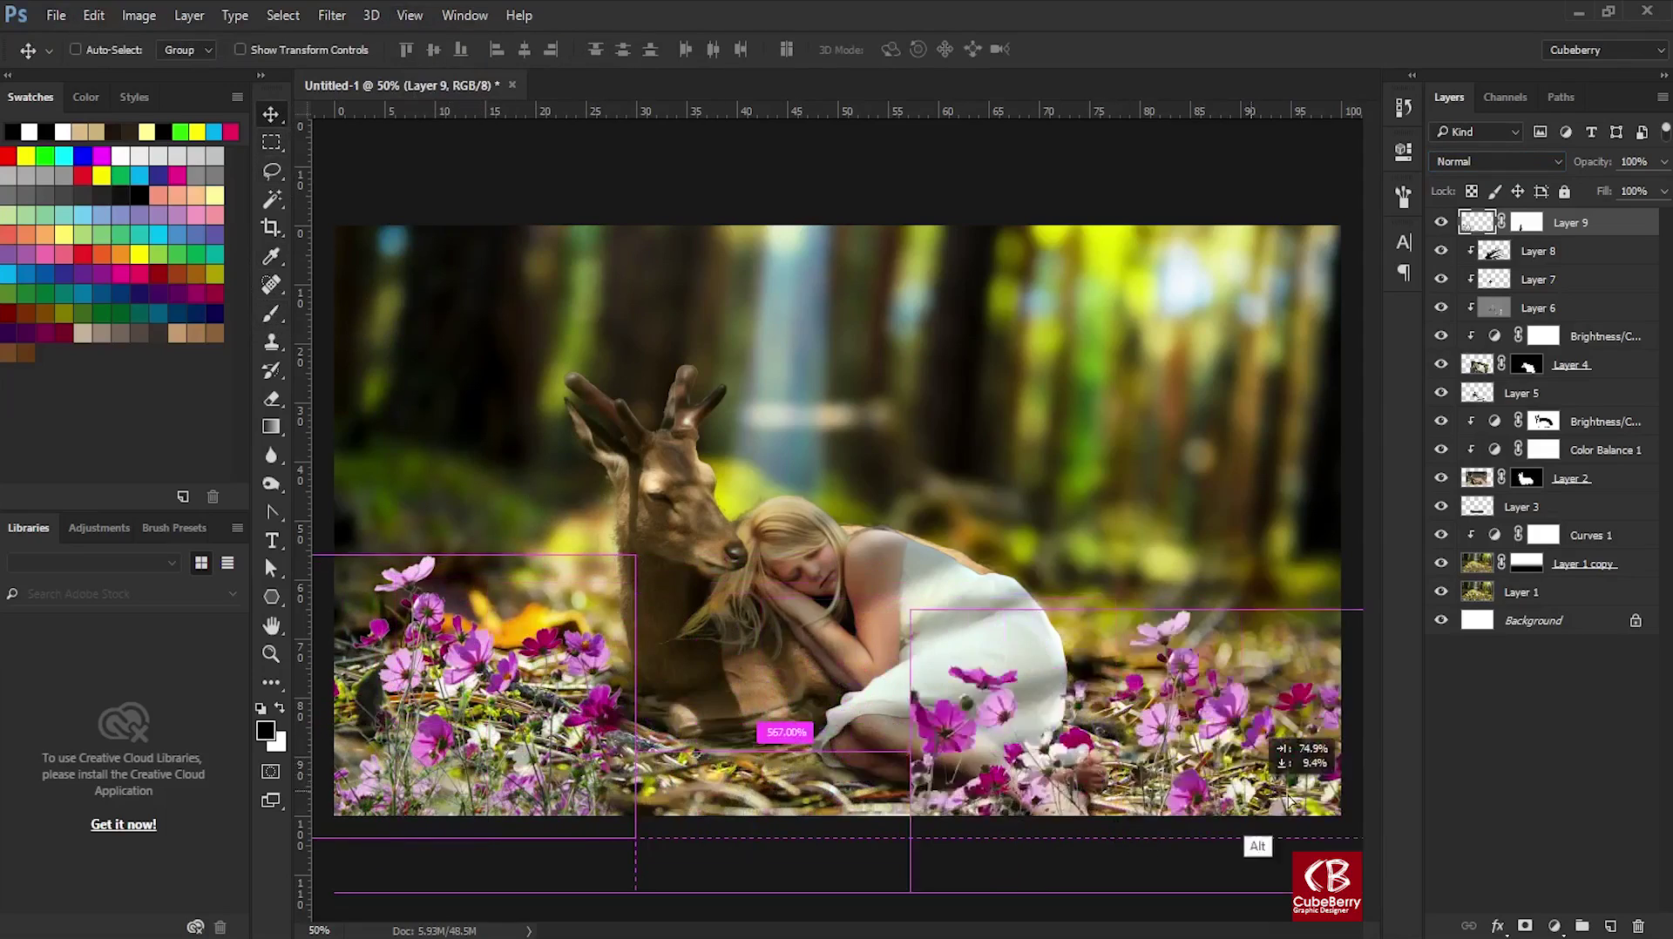
pyautogui.moveTo(626, 703)
pyautogui.keyDown('alt'); pyautogui.mouseDown()
pyautogui.moveTo(1163, 721)
pyautogui.moveTo(1002, 828)
pyautogui.mouseUp(); pyautogui.keyUp('alt')
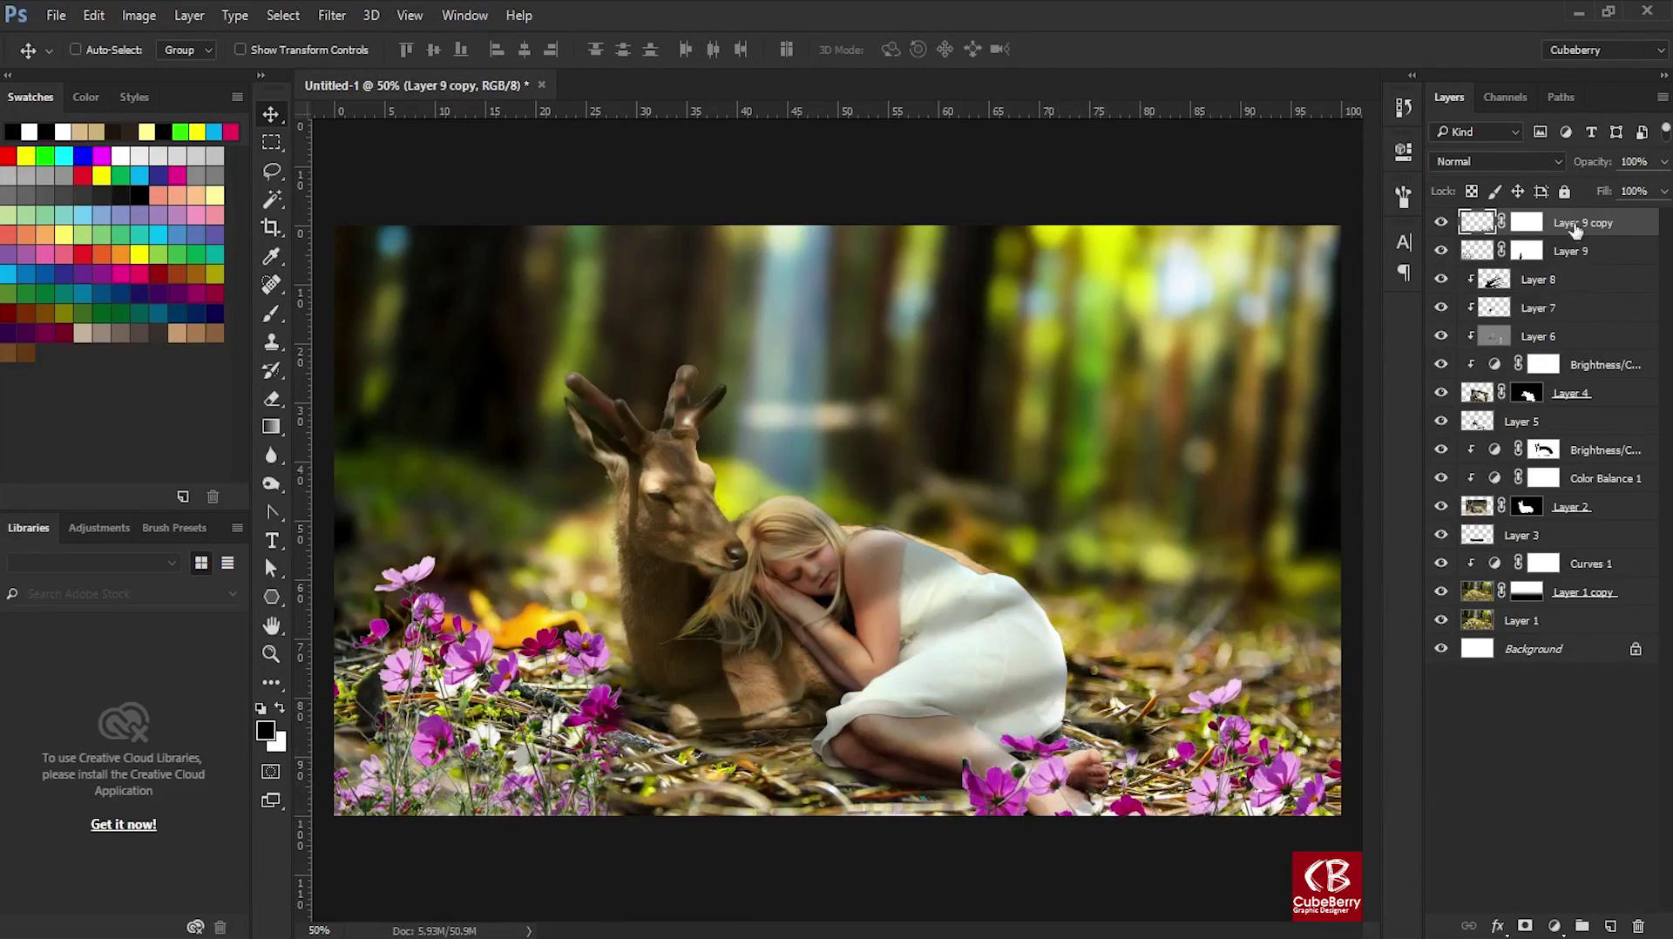
# Put a half-size flower copy below Layer 3, on the ground behind the girl.
pyautogui.hotkey('ctrl', 'j')
pyautogui.moveTo(1533, 225); pyautogui.dragTo(1522, 564)
pyautogui.hotkey('ctrl', 't')
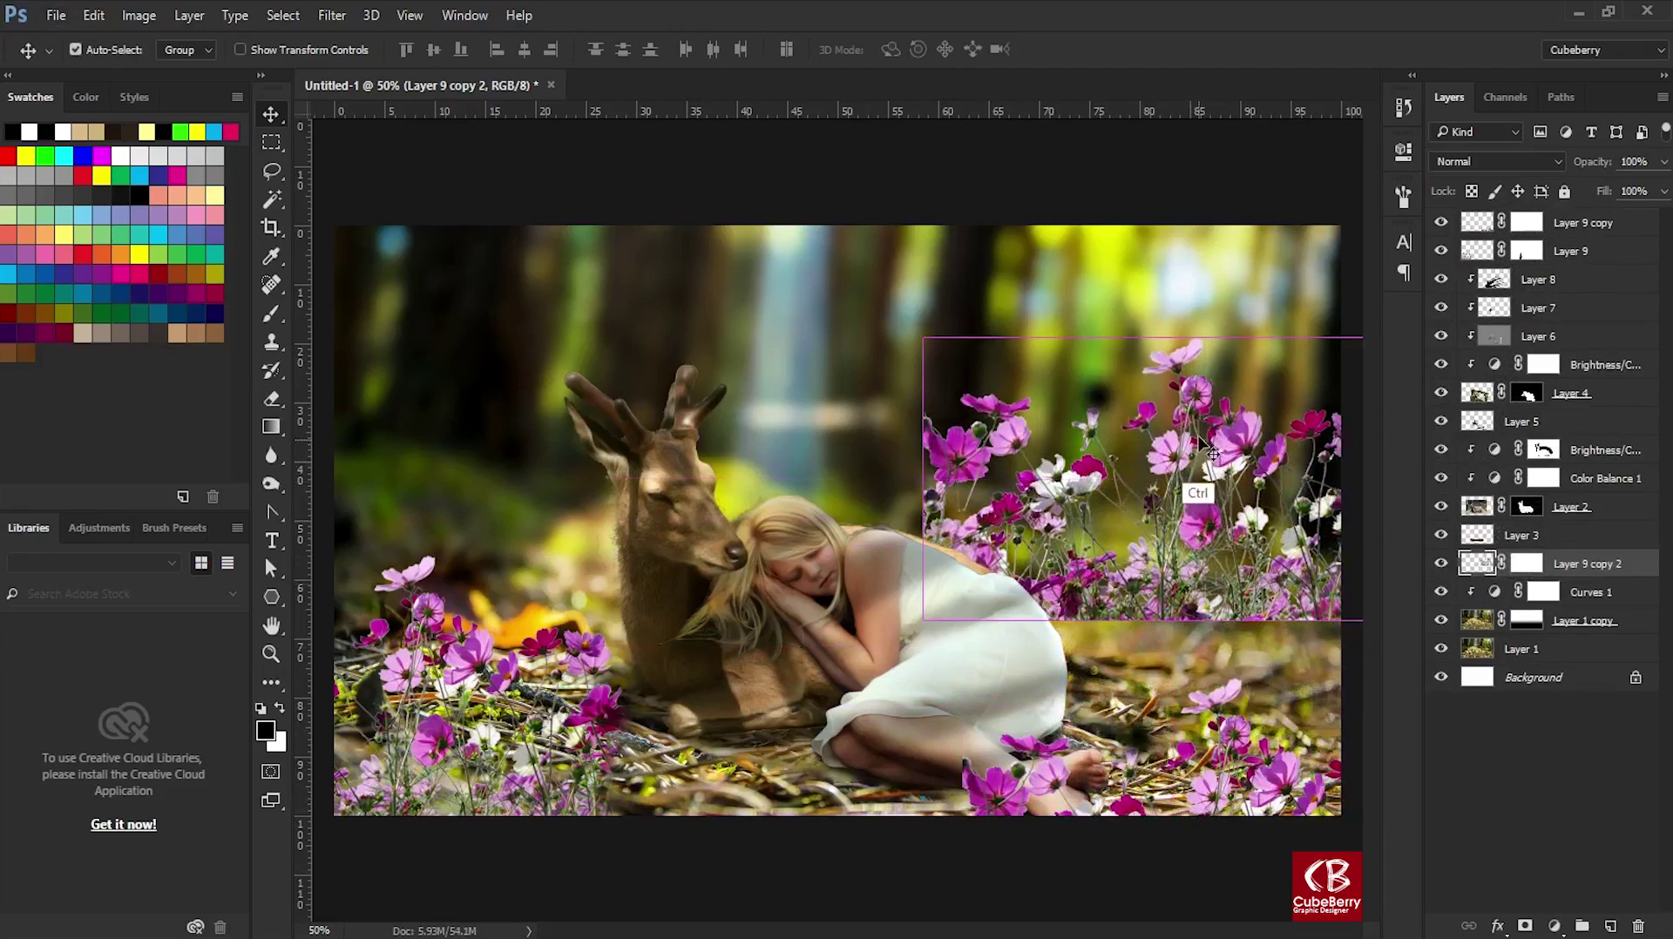
pyautogui.keyDown('shift'); pyautogui.moveTo(924, 338); pyautogui.dragTo(1137, 469); pyautogui.keyUp('shift')
pyautogui.moveTo(1162, 563); pyautogui.dragTo(1124, 589)
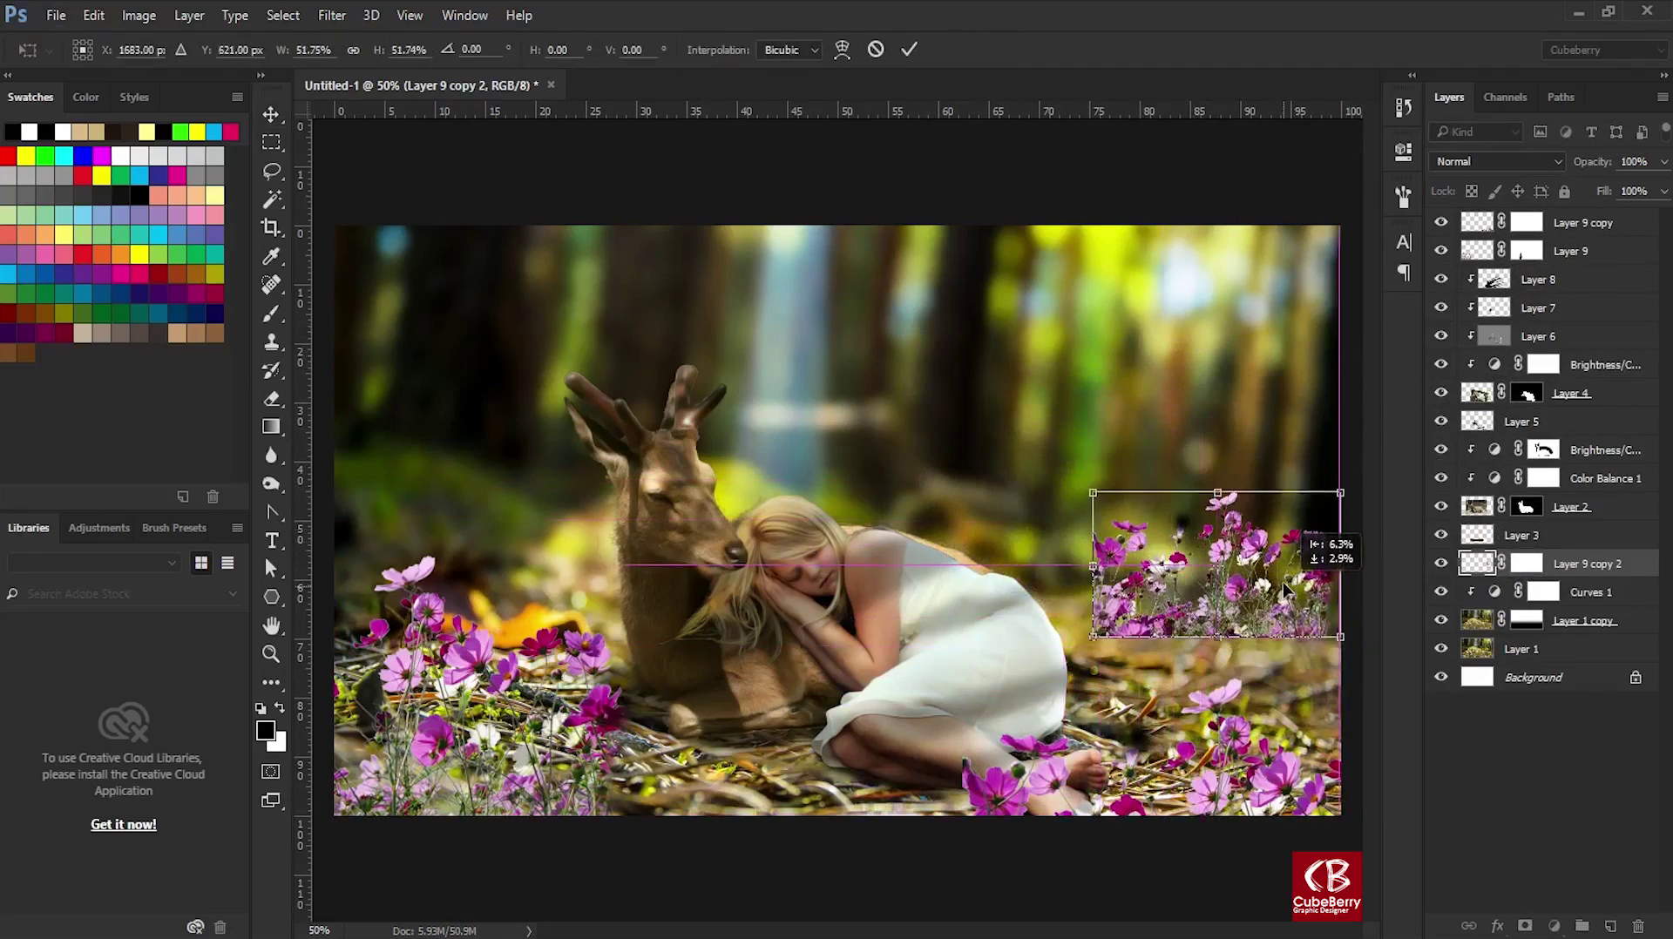
pyautogui.keyDown('shift'); pyautogui.moveTo(1101, 493); pyautogui.dragTo(1143, 523); pyautogui.keyUp('shift')
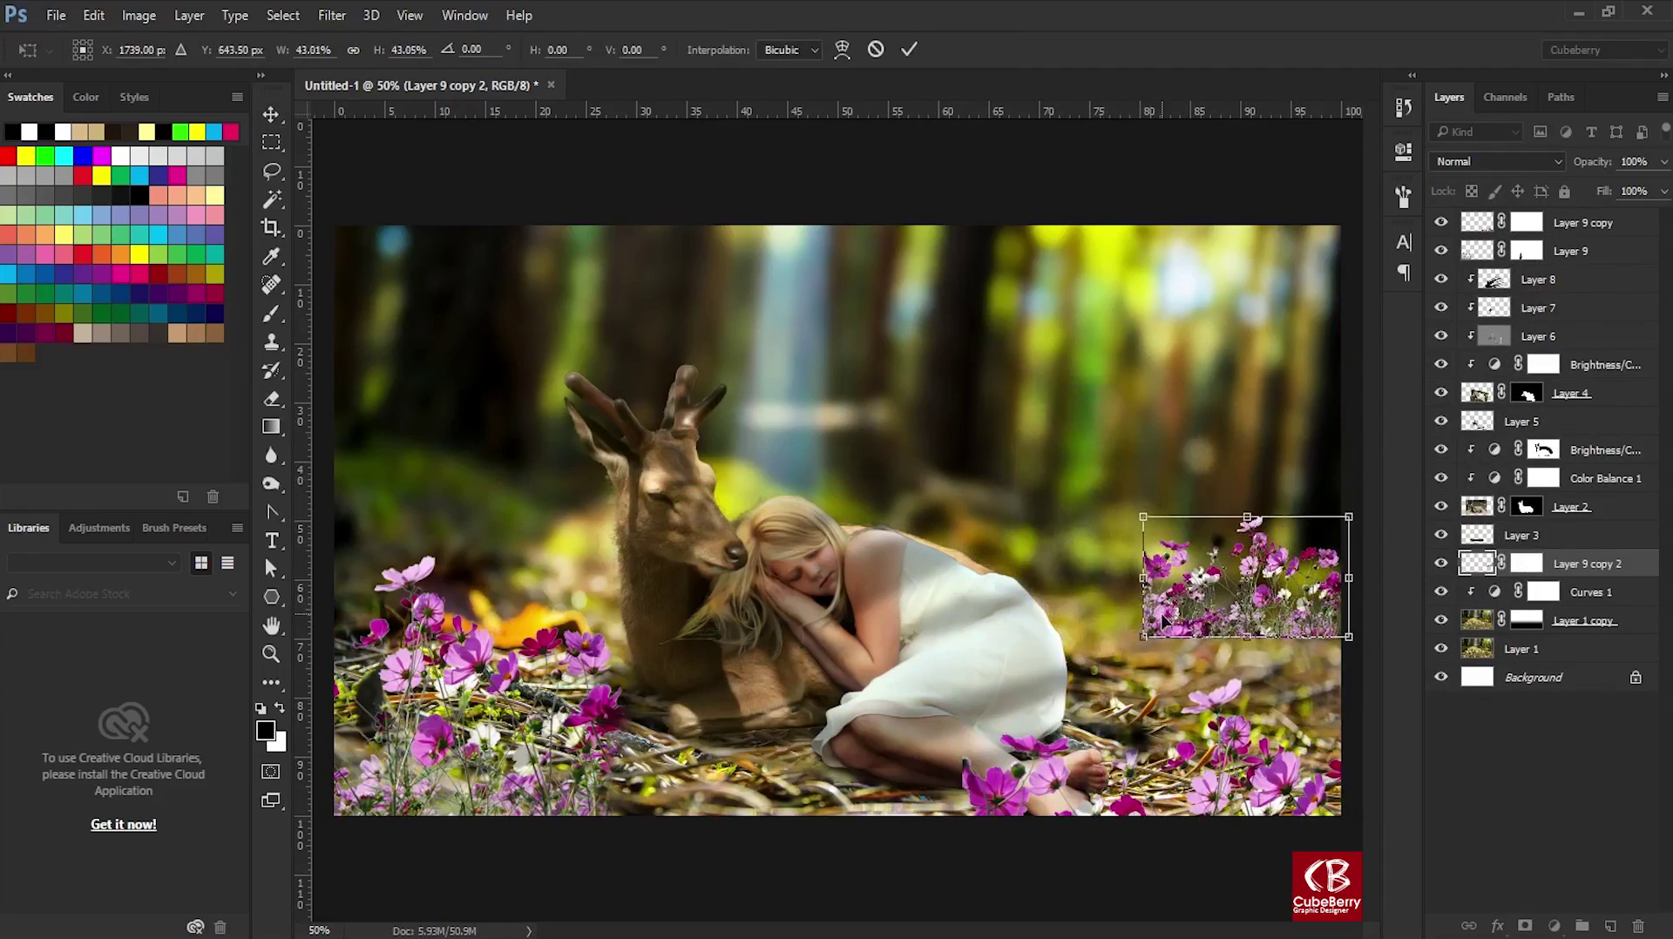
pyautogui.press('Return')
# Copy the small flower patch leftward behind the deer and group all the flower copies.
pyautogui.keyDown('alt'); pyautogui.moveTo(1268, 639); pyautogui.dragTo(989, 600); pyautogui.keyUp('alt')
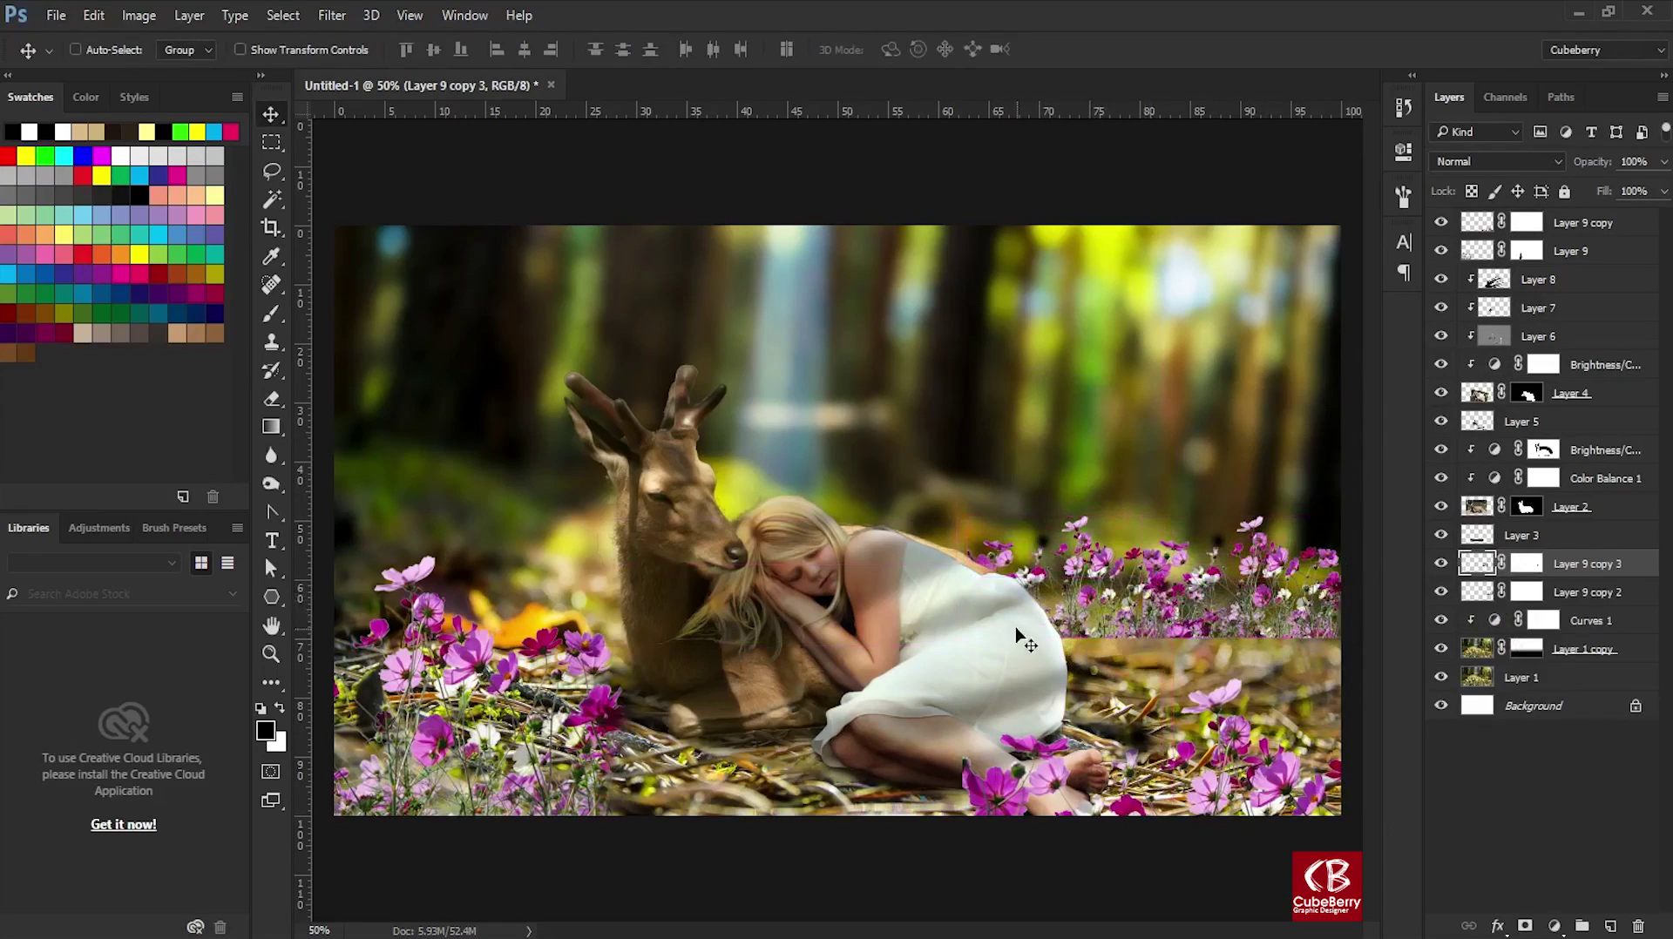
pyautogui.keyDown('alt'); pyautogui.moveTo(989, 600); pyautogui.dragTo(433, 608); pyautogui.keyUp('alt')
pyautogui.keyDown('shift'); pyautogui.click(1568, 592); pyautogui.keyUp('shift')
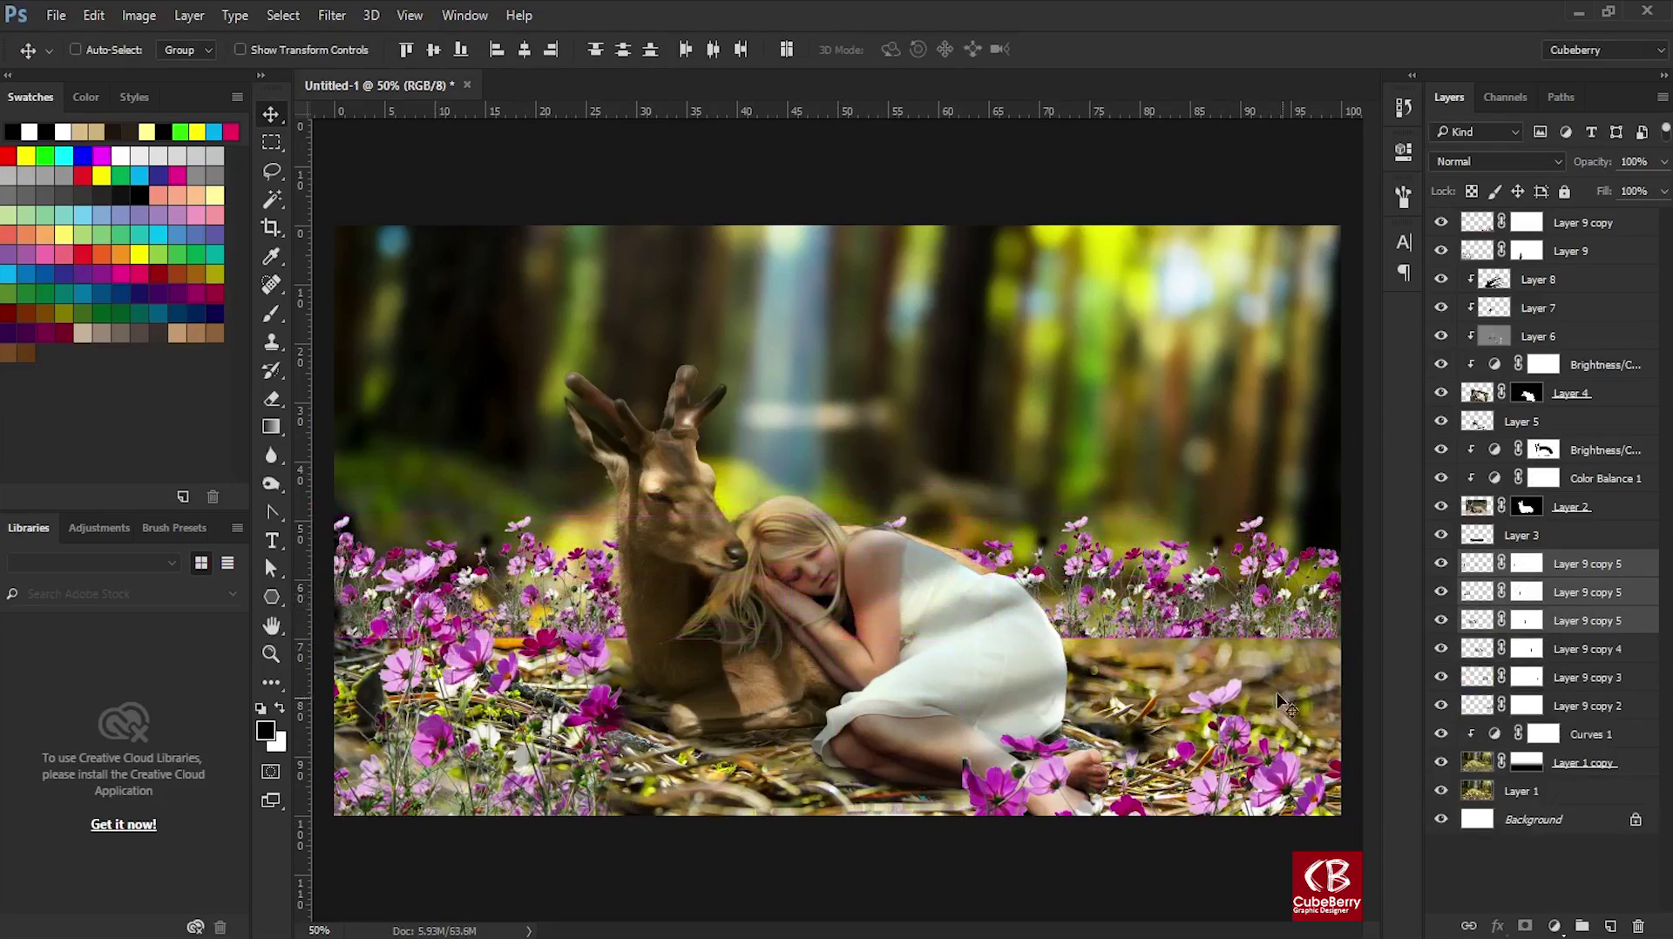
pyautogui.keyDown('shift'); pyautogui.click(1591, 708); pyautogui.keyUp('shift')
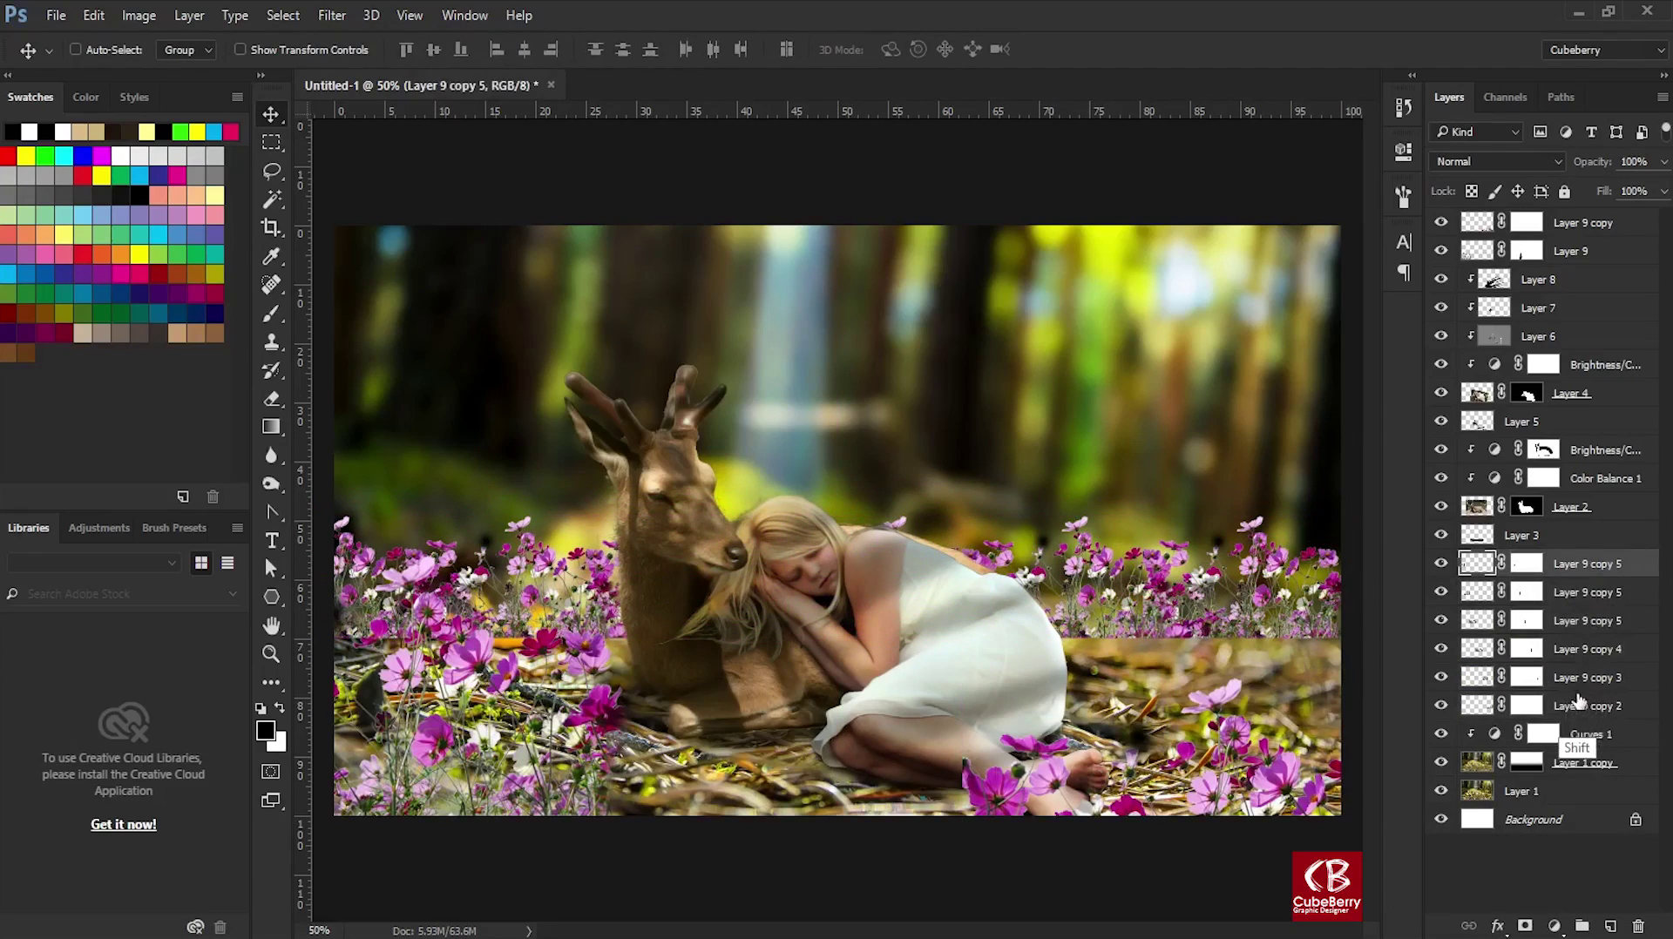
pyautogui.hotkey('ctrl', 'g')
# Mask Group 1 and fade the flower band's lower edge with a gradient.
pyautogui.click(1526, 927)
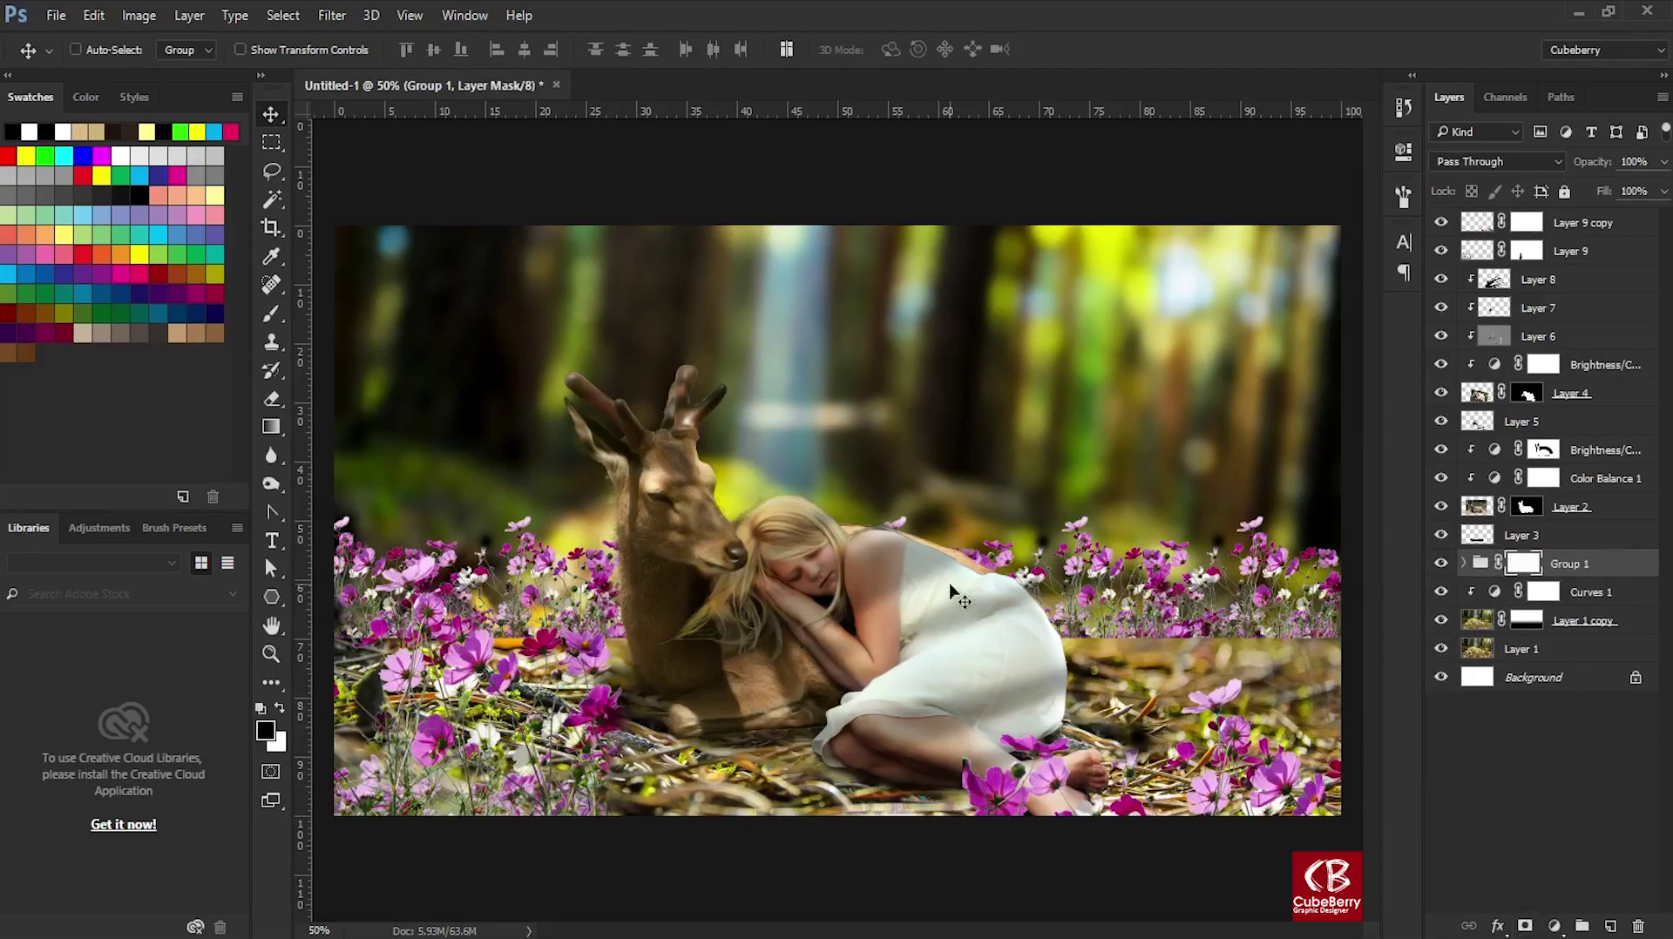
pyautogui.press('g')
pyautogui.keyDown('shift'); pyautogui.moveTo(1107, 571); pyautogui.dragTo(1107, 659); pyautogui.keyUp('shift')
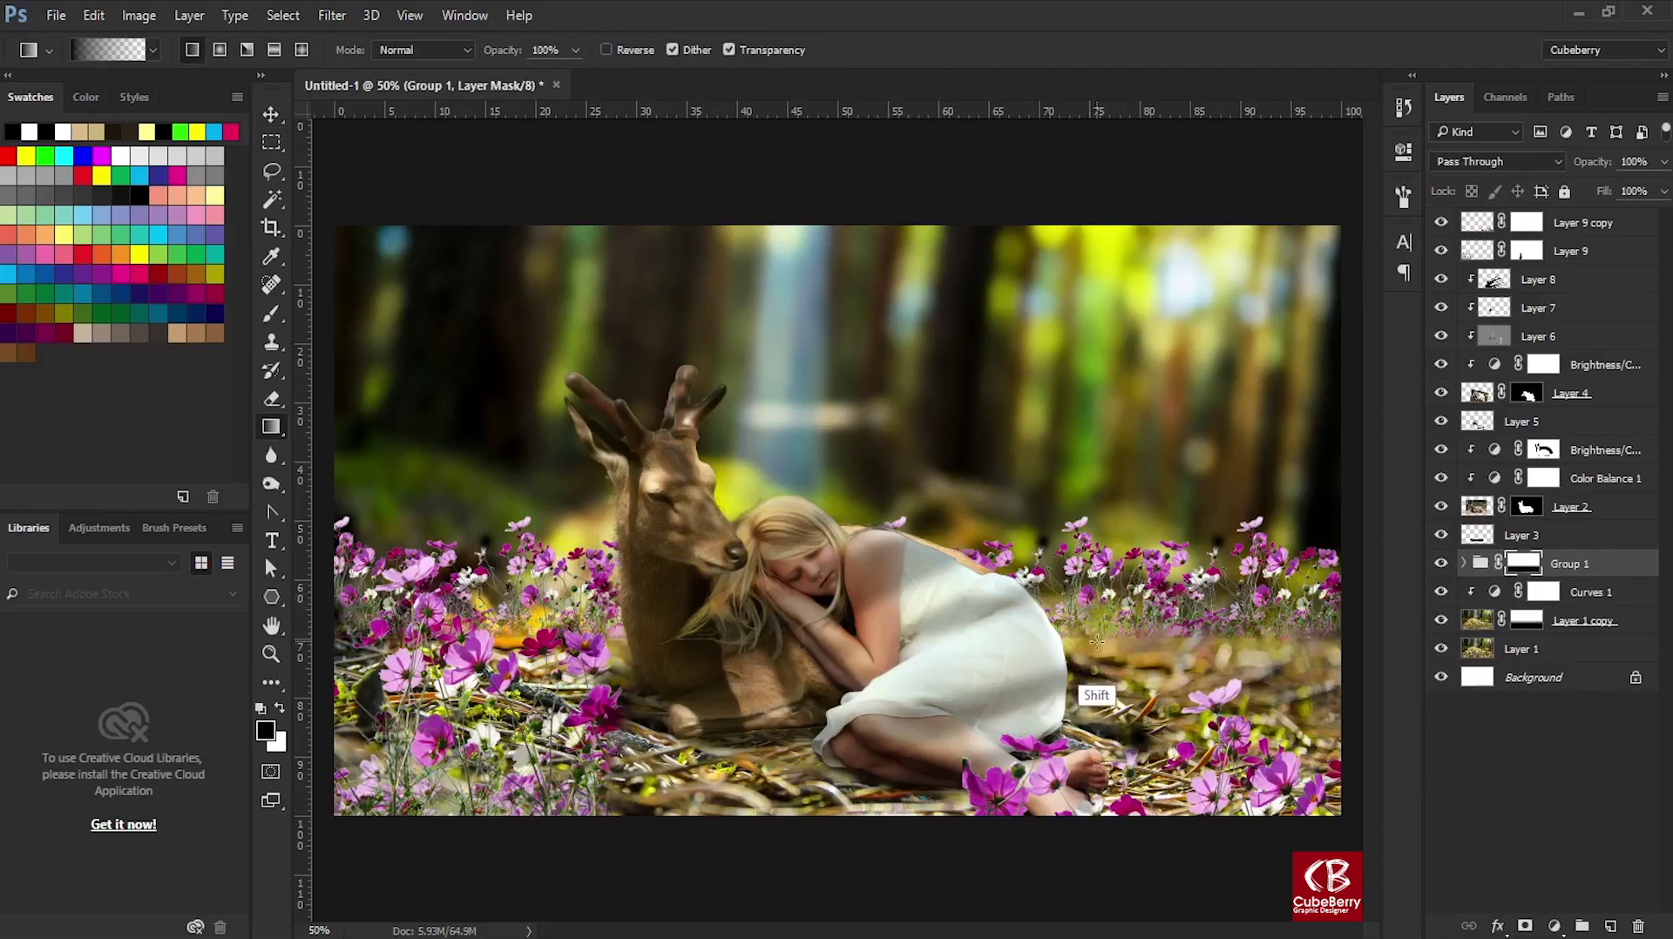
pyautogui.keyDown('shift'); pyautogui.moveTo(1036, 579); pyautogui.dragTo(1027, 651); pyautogui.keyUp('shift')
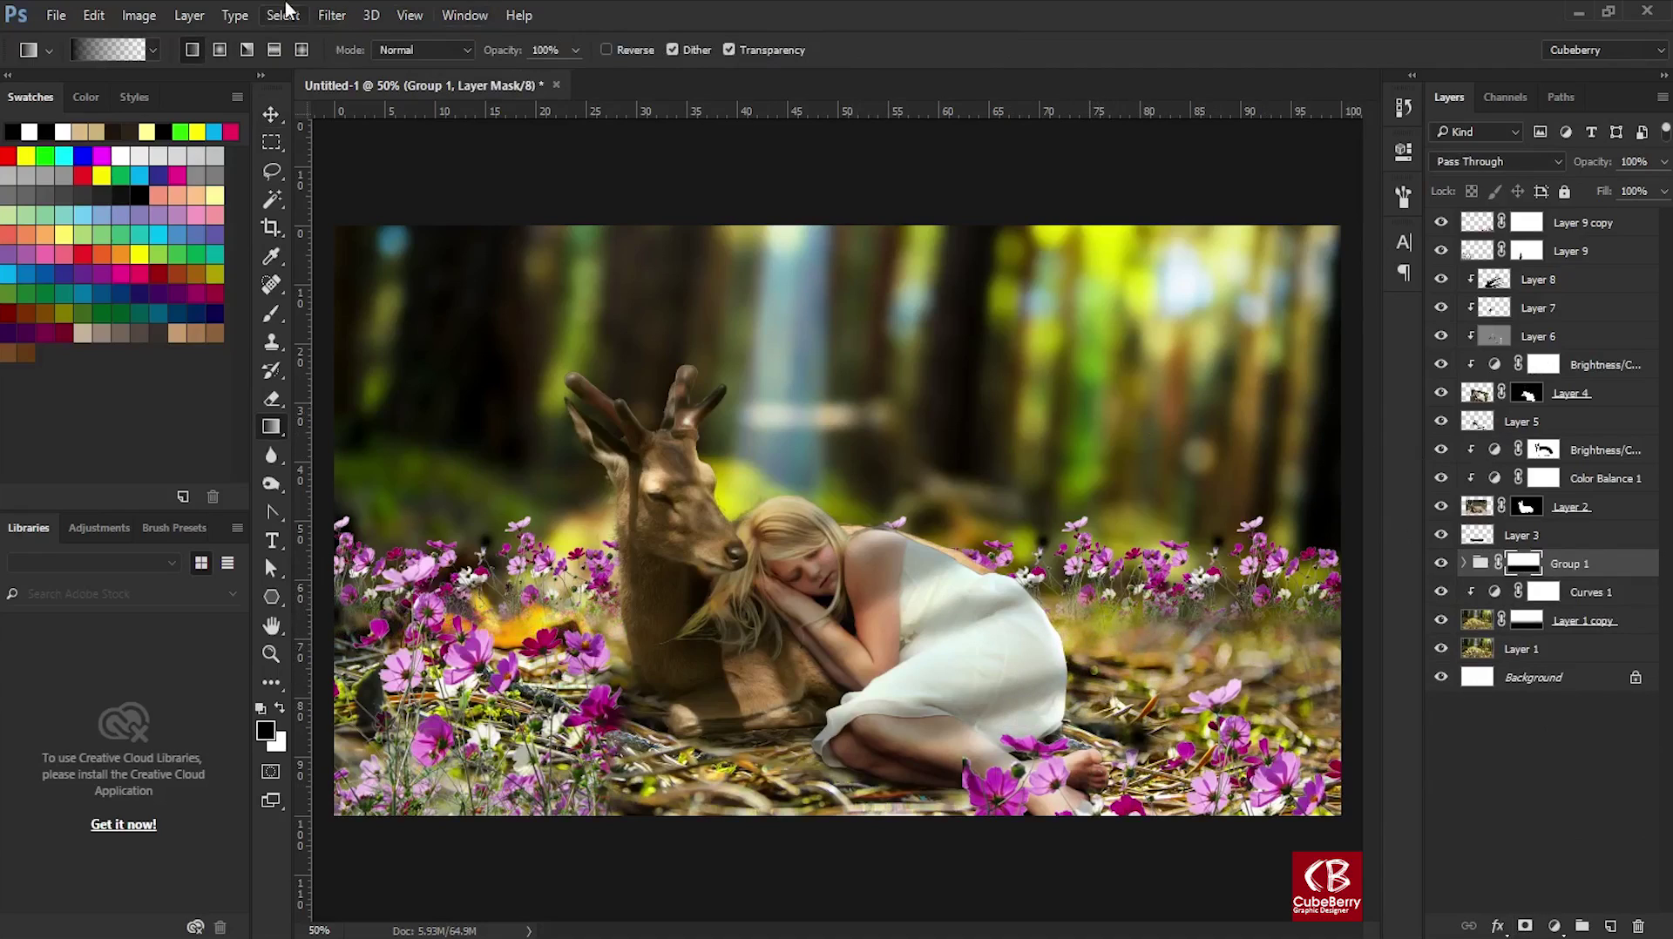
# Try a Gaussian Blur on the flower group, cancel it, and undo an extra grouping.
pyautogui.click(329, 16)
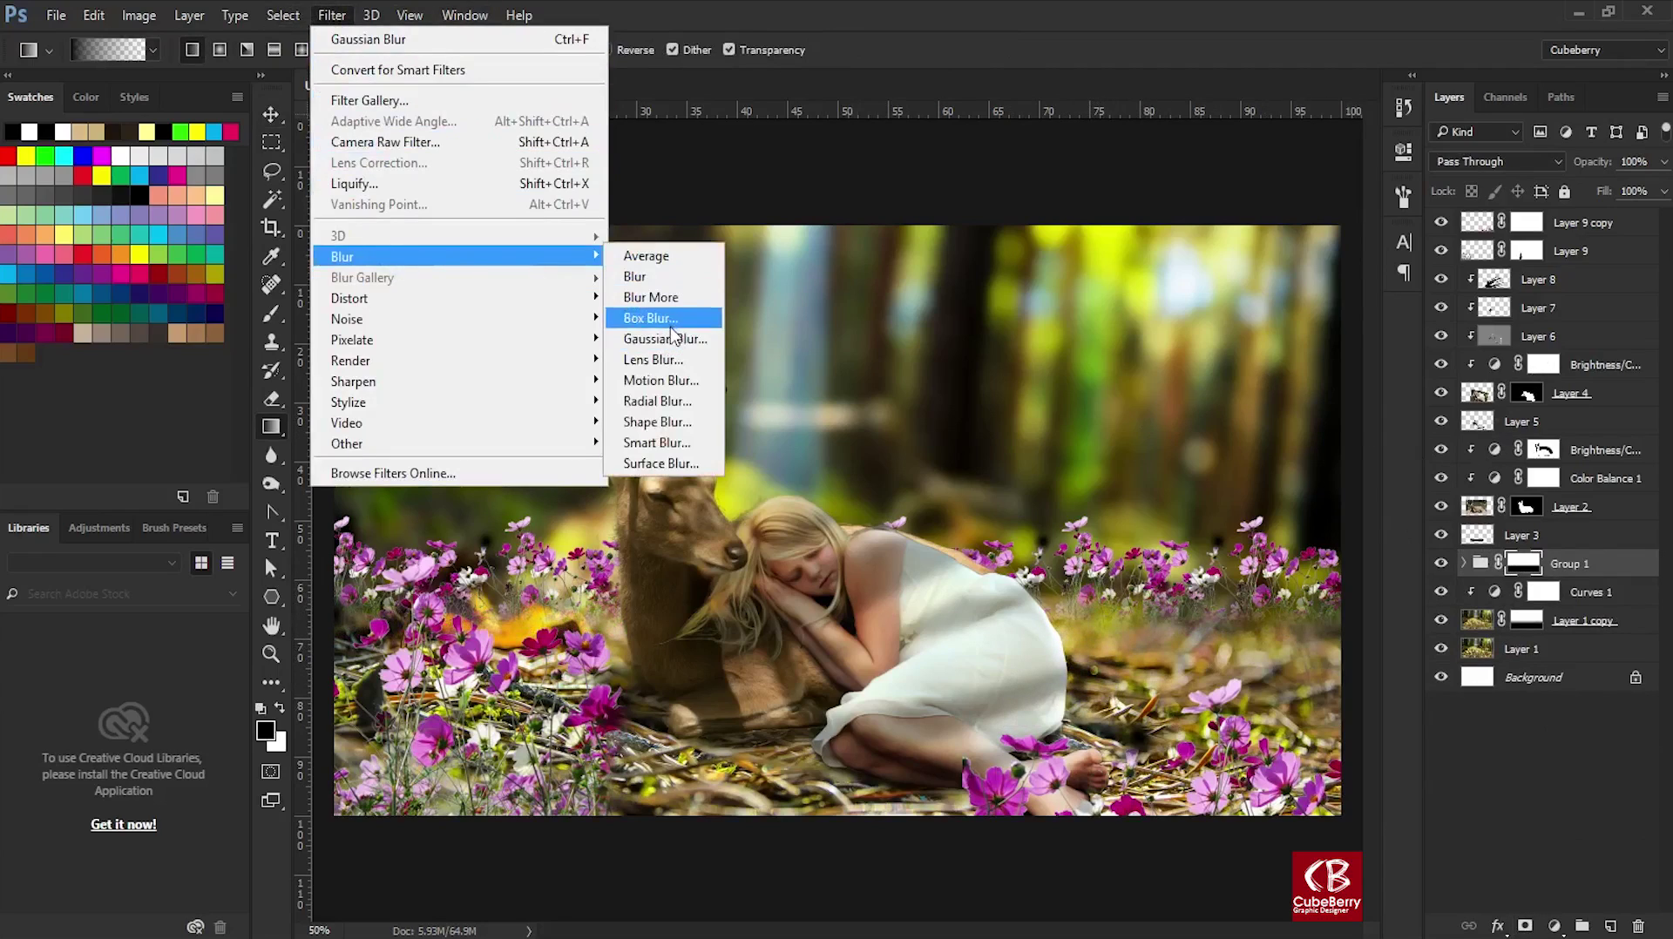
pyautogui.click(658, 336)
pyautogui.click(1357, 244)
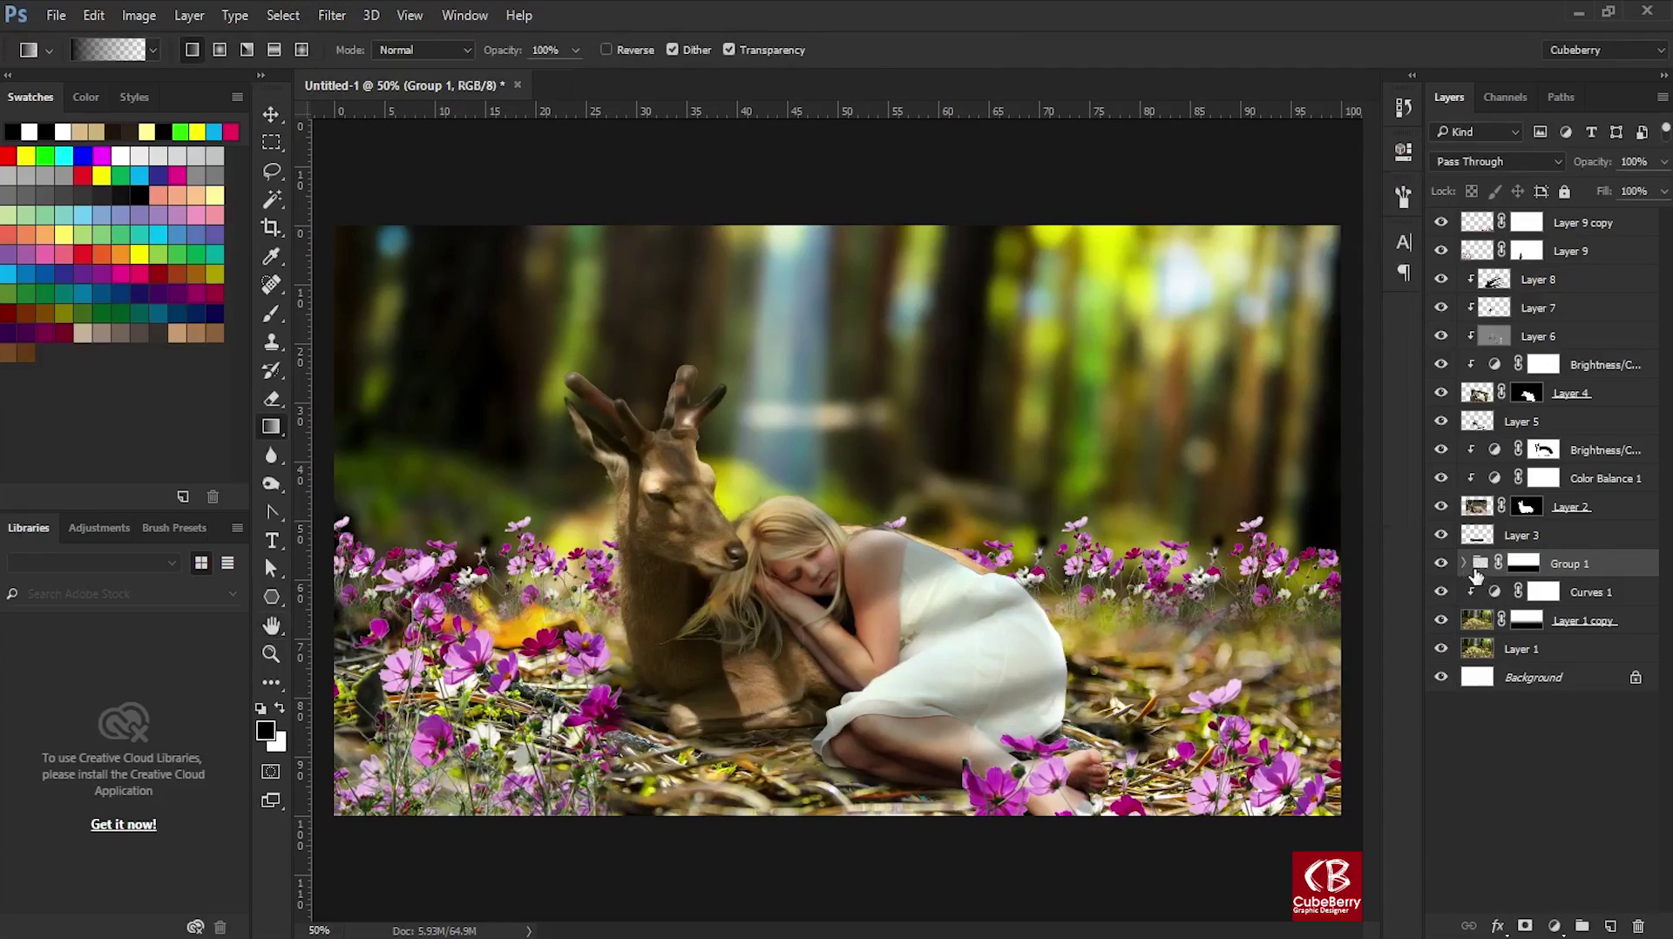
pyautogui.click(331, 16)
pyautogui.click(1036, 47)
pyautogui.hotkey('ctrl', 'g')
pyautogui.hotkey('ctrl', 'z')
# Convert Group 1 to a smart object and apply a subtle, low-radius Gaussian Blur.
pyautogui.rightClick(1574, 578)
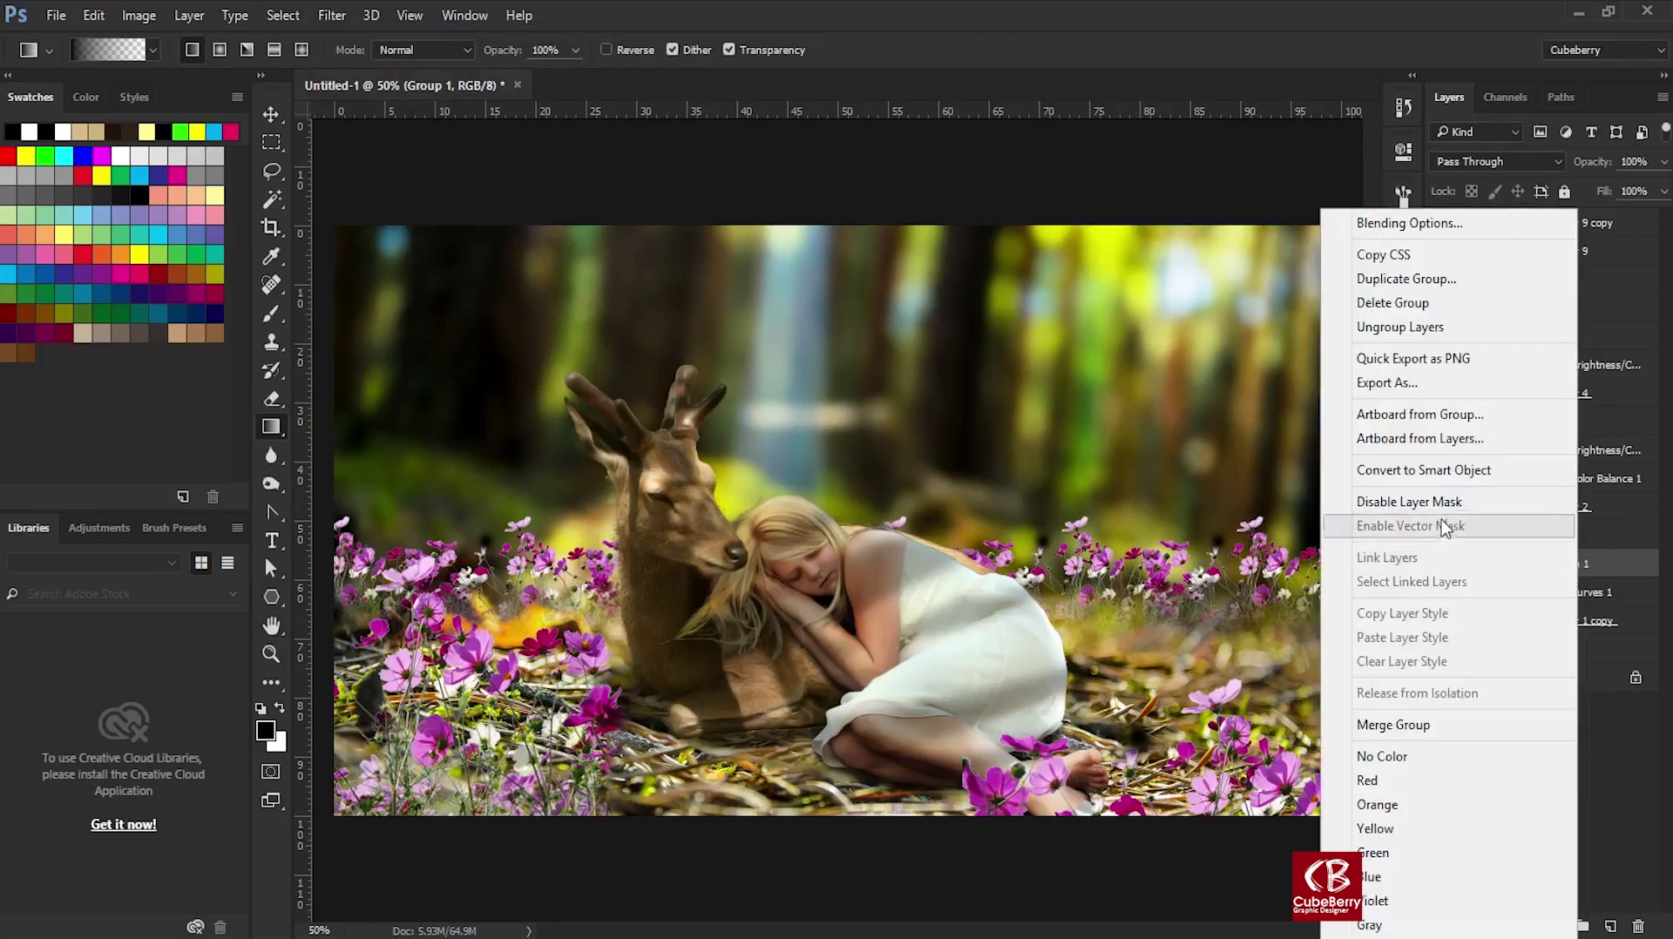
pyautogui.click(1433, 471)
pyautogui.click(331, 15)
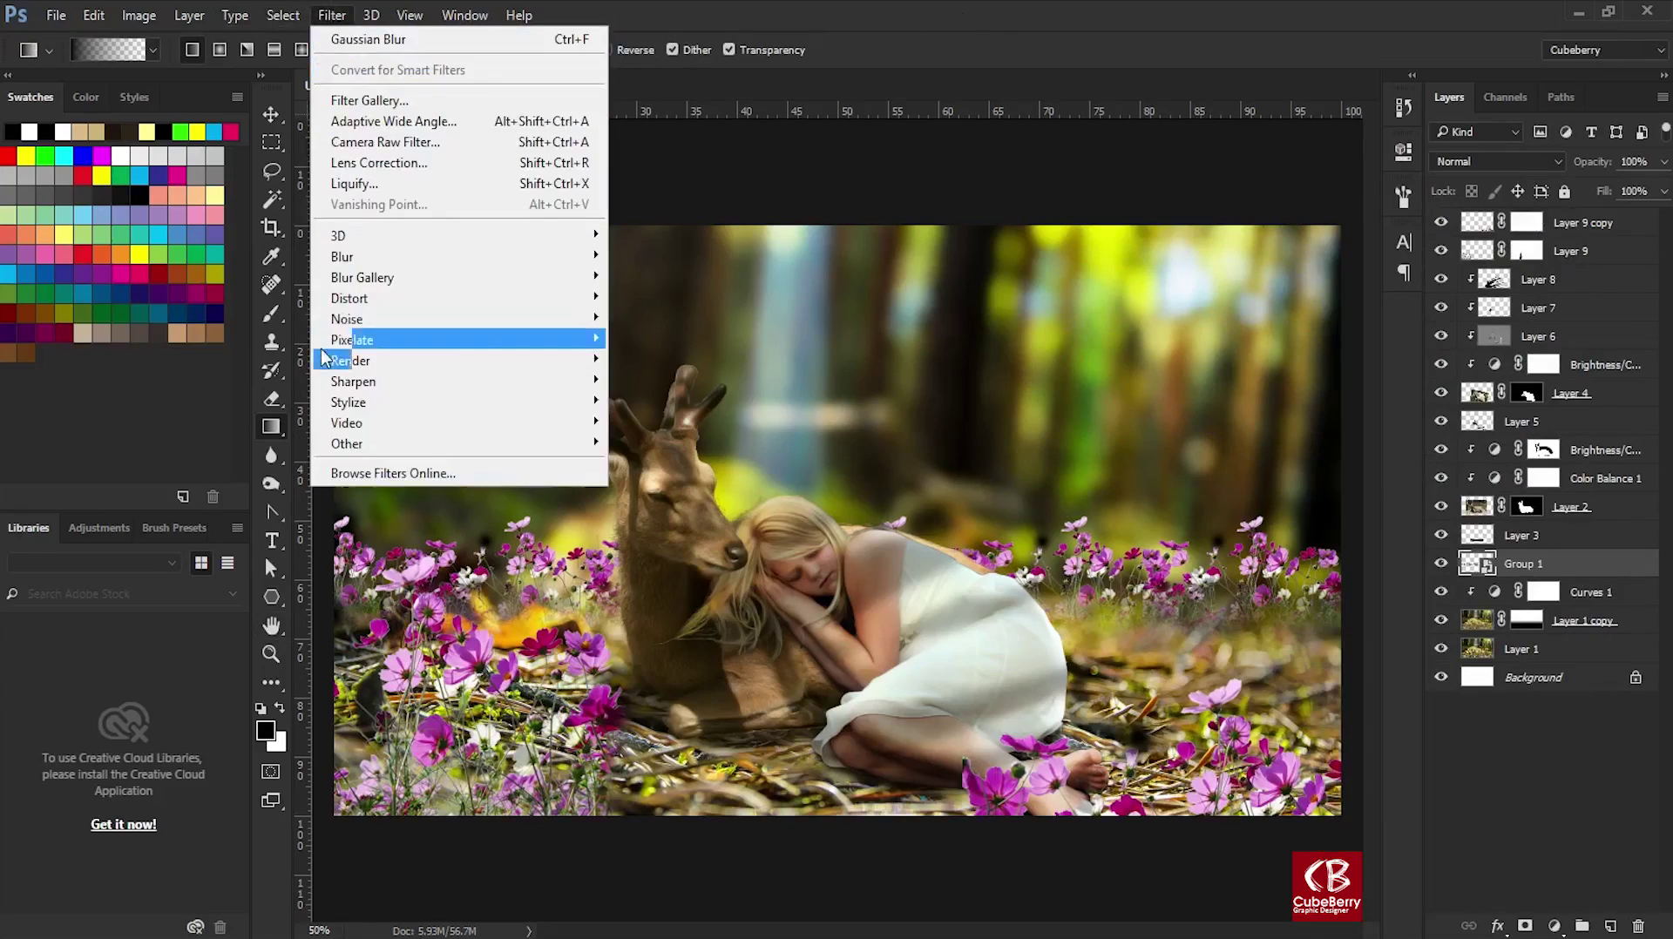
pyautogui.click(686, 338)
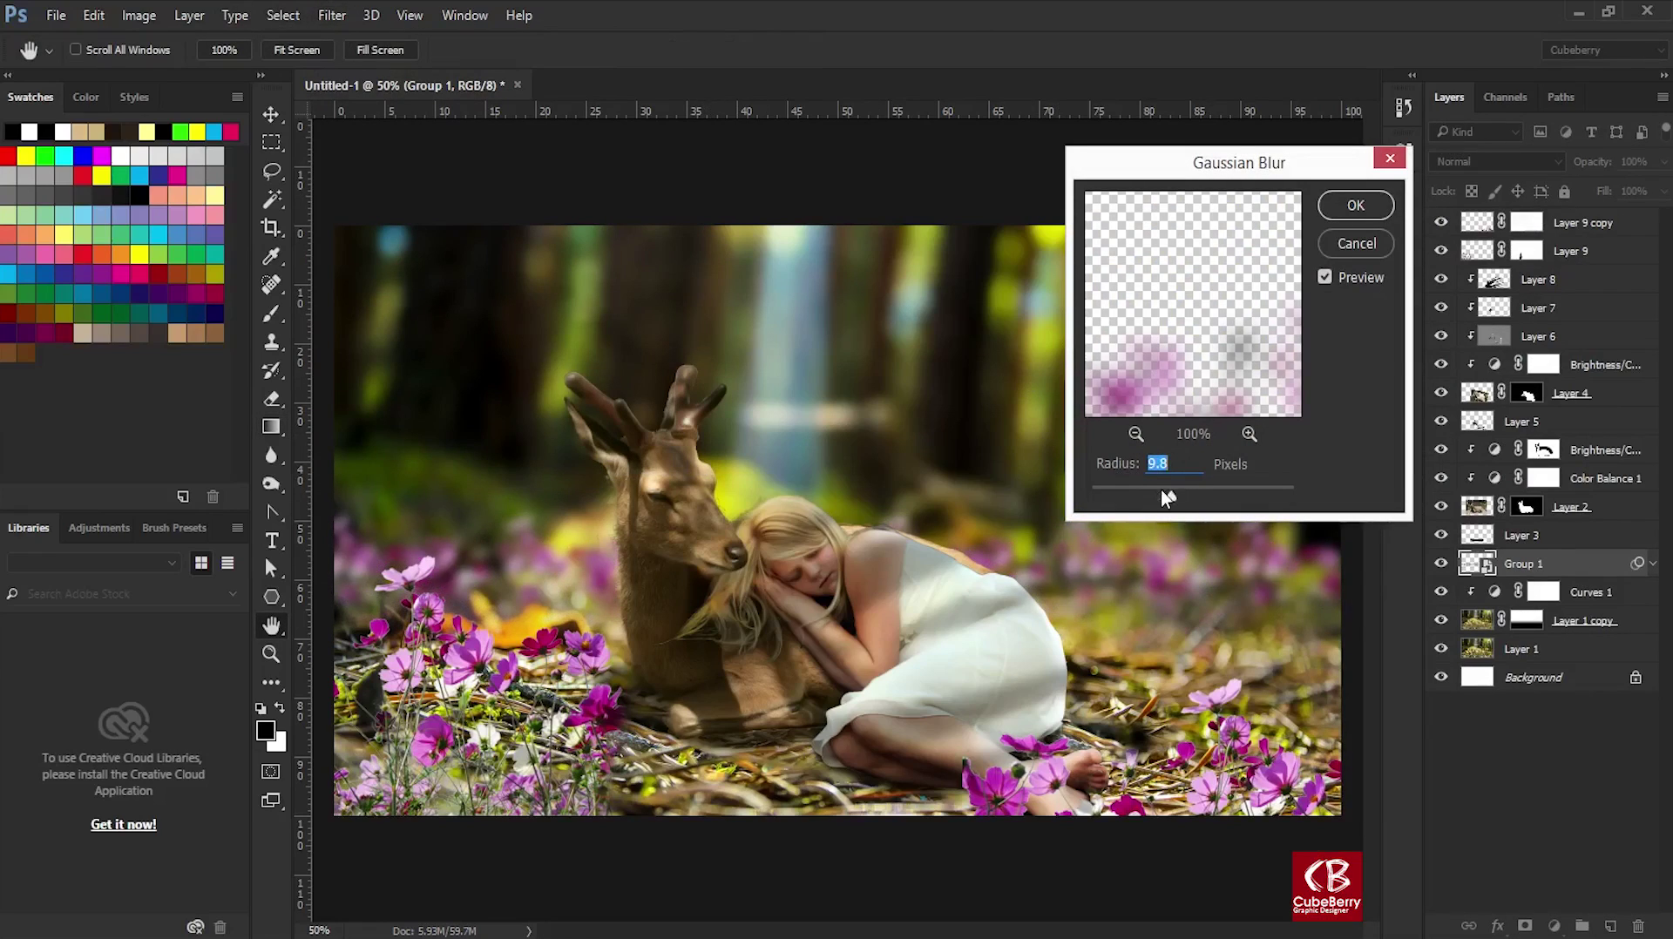
pyautogui.moveTo(1167, 493); pyautogui.dragTo(1151, 496)
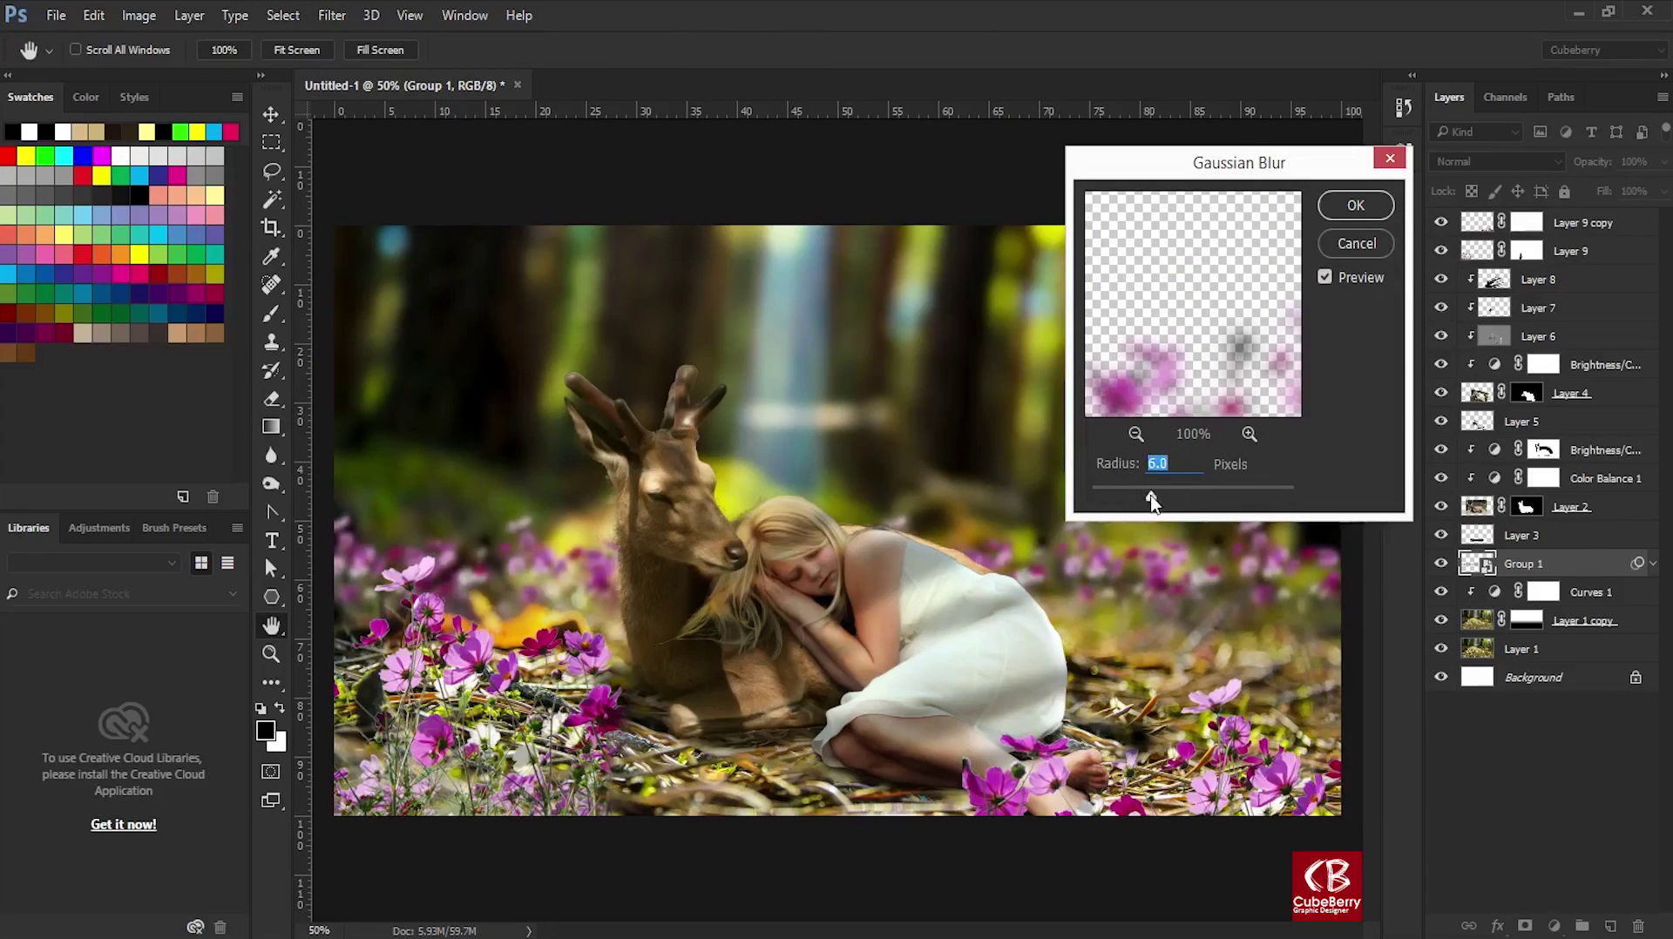
pyautogui.click(1357, 208)
pyautogui.hotkey('ctrl', 'o')
# Open the bush image and bring its layer into the composite.
pyautogui.click(502, 174)
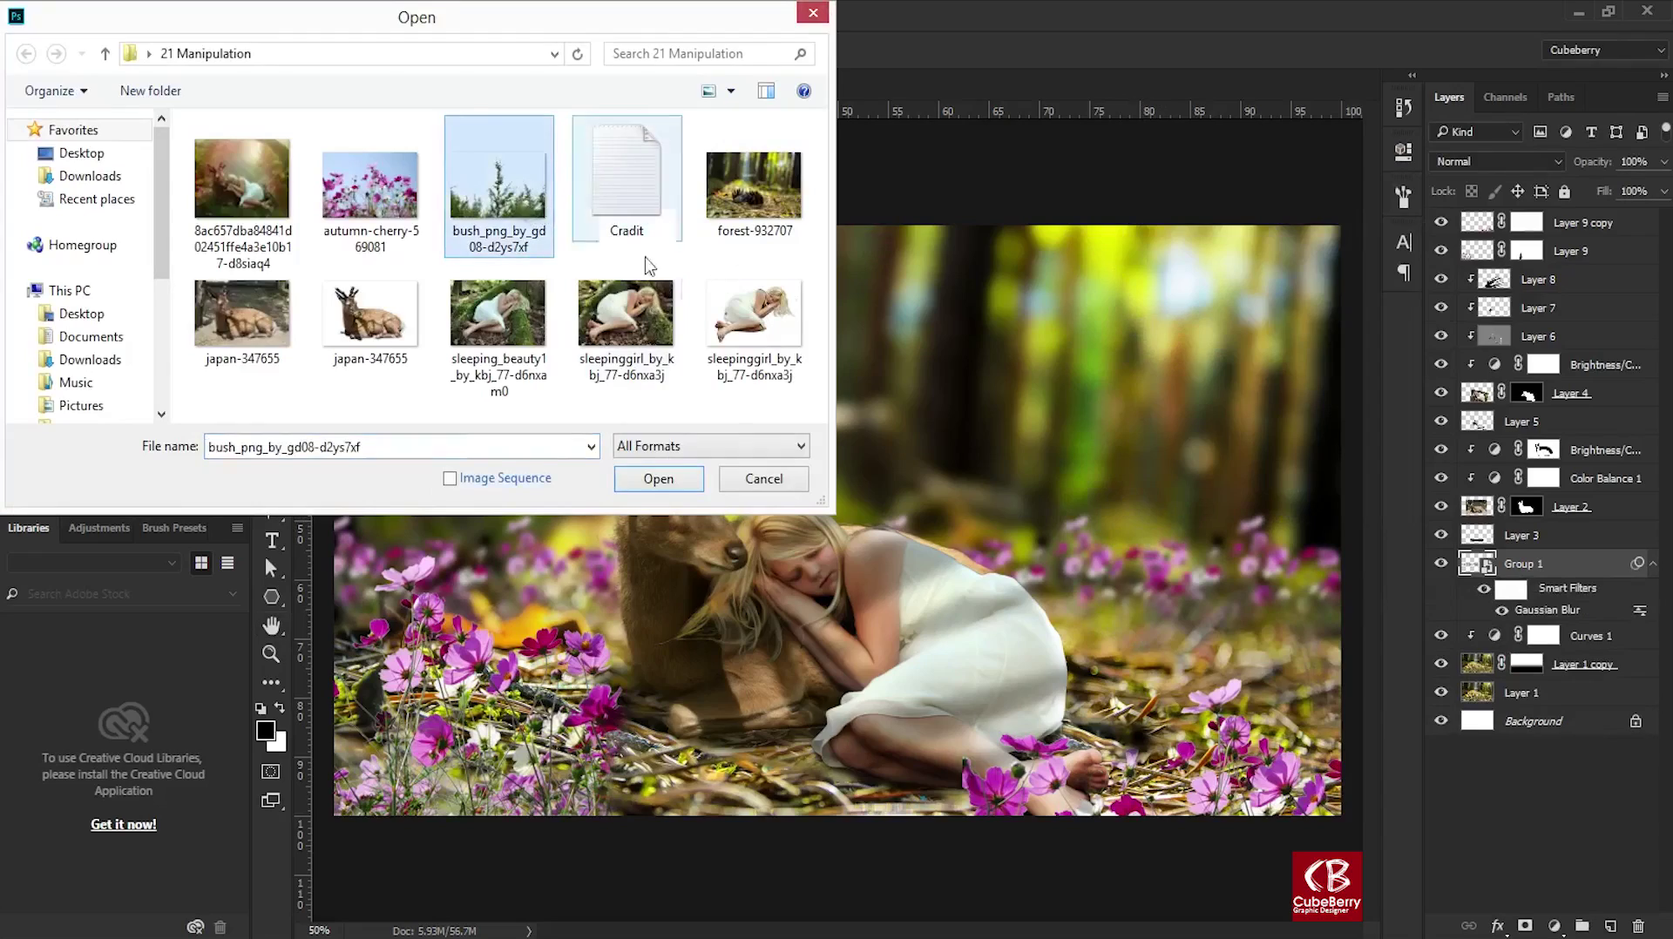
pyautogui.click(671, 486)
pyautogui.press('v')
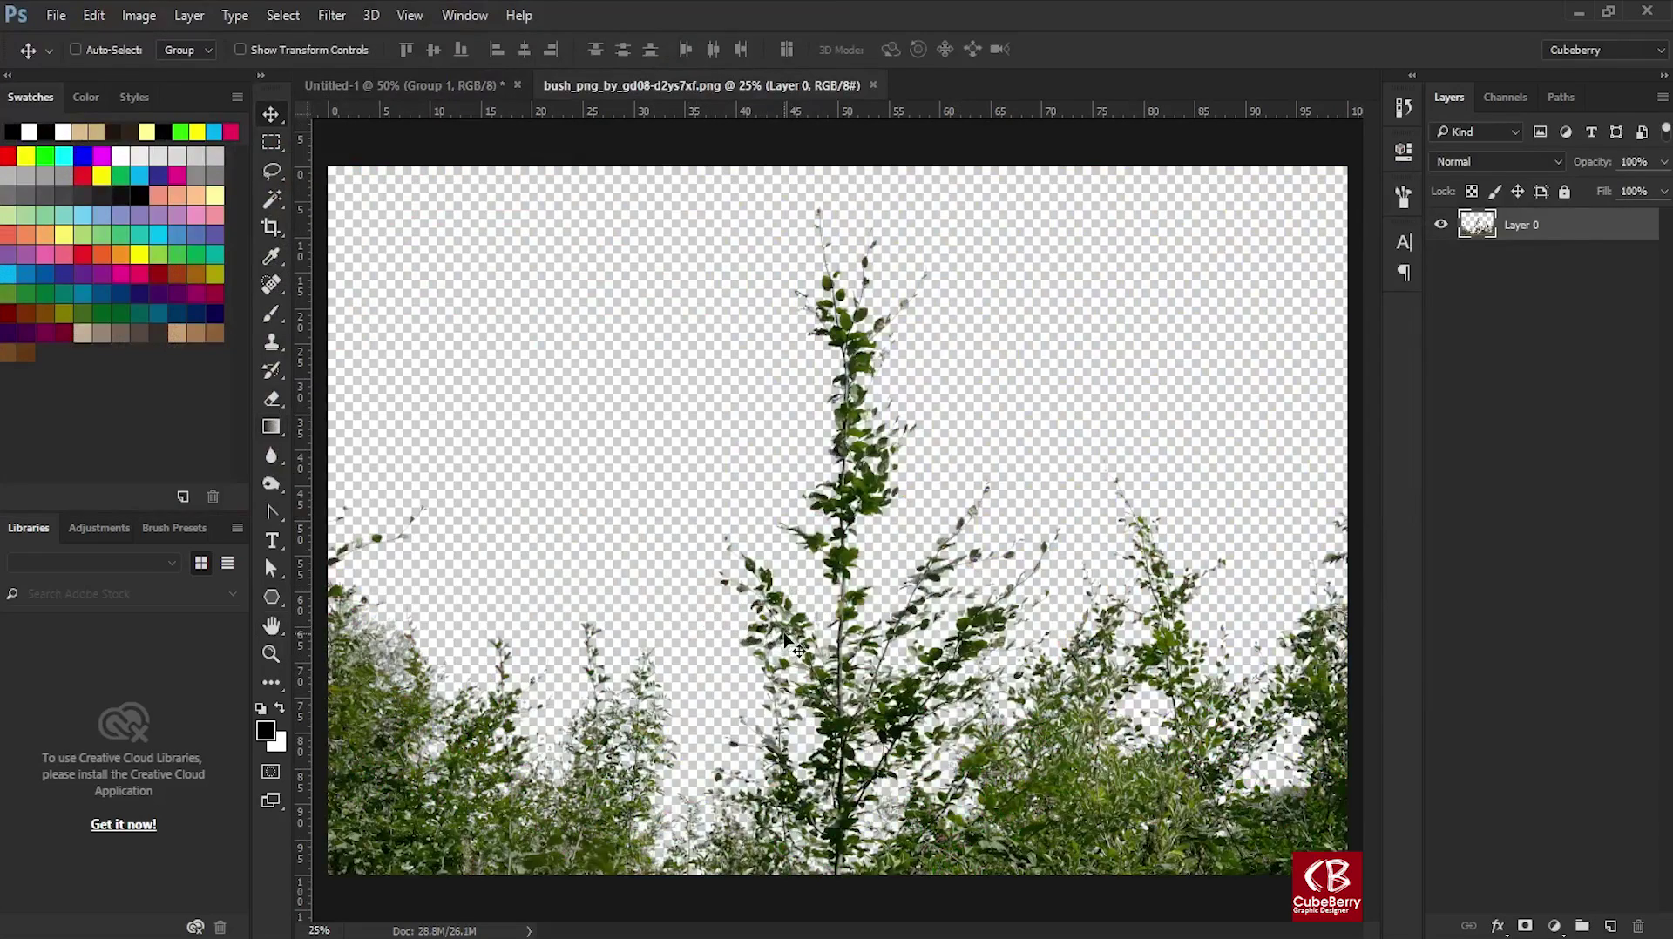
pyautogui.moveTo(715, 616); pyautogui.dragTo(1135, 580)
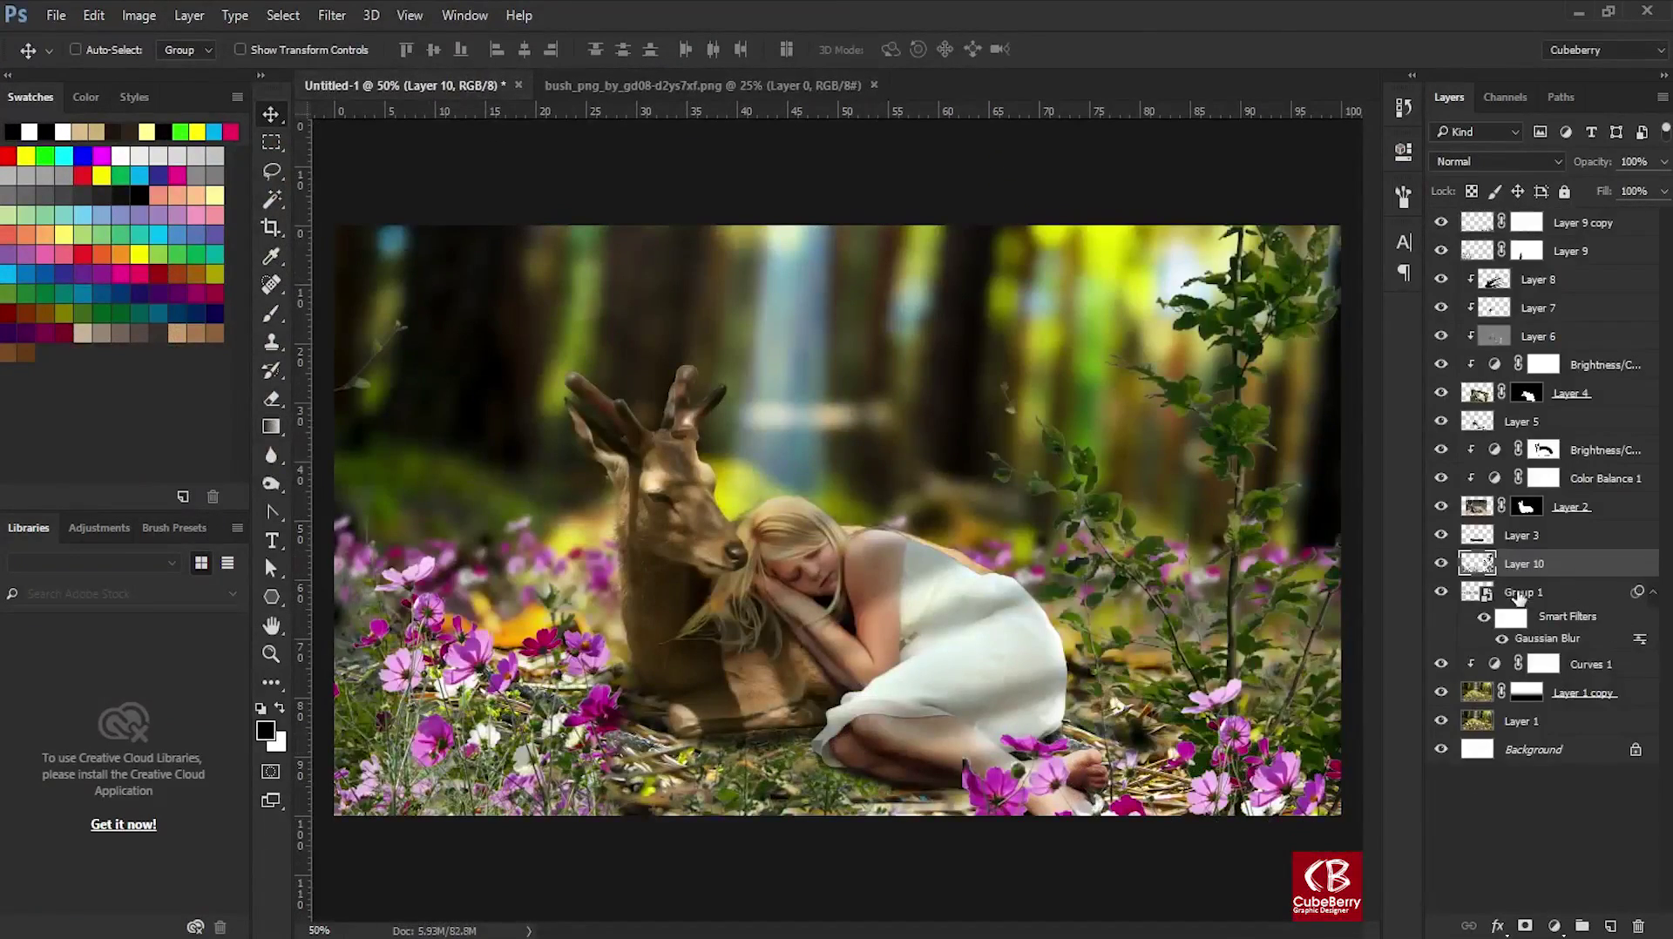
# Scale the bush to about 30% and place it below Group 1, on the horizon behind the deer.
pyautogui.hotkey('ctrl', 't')
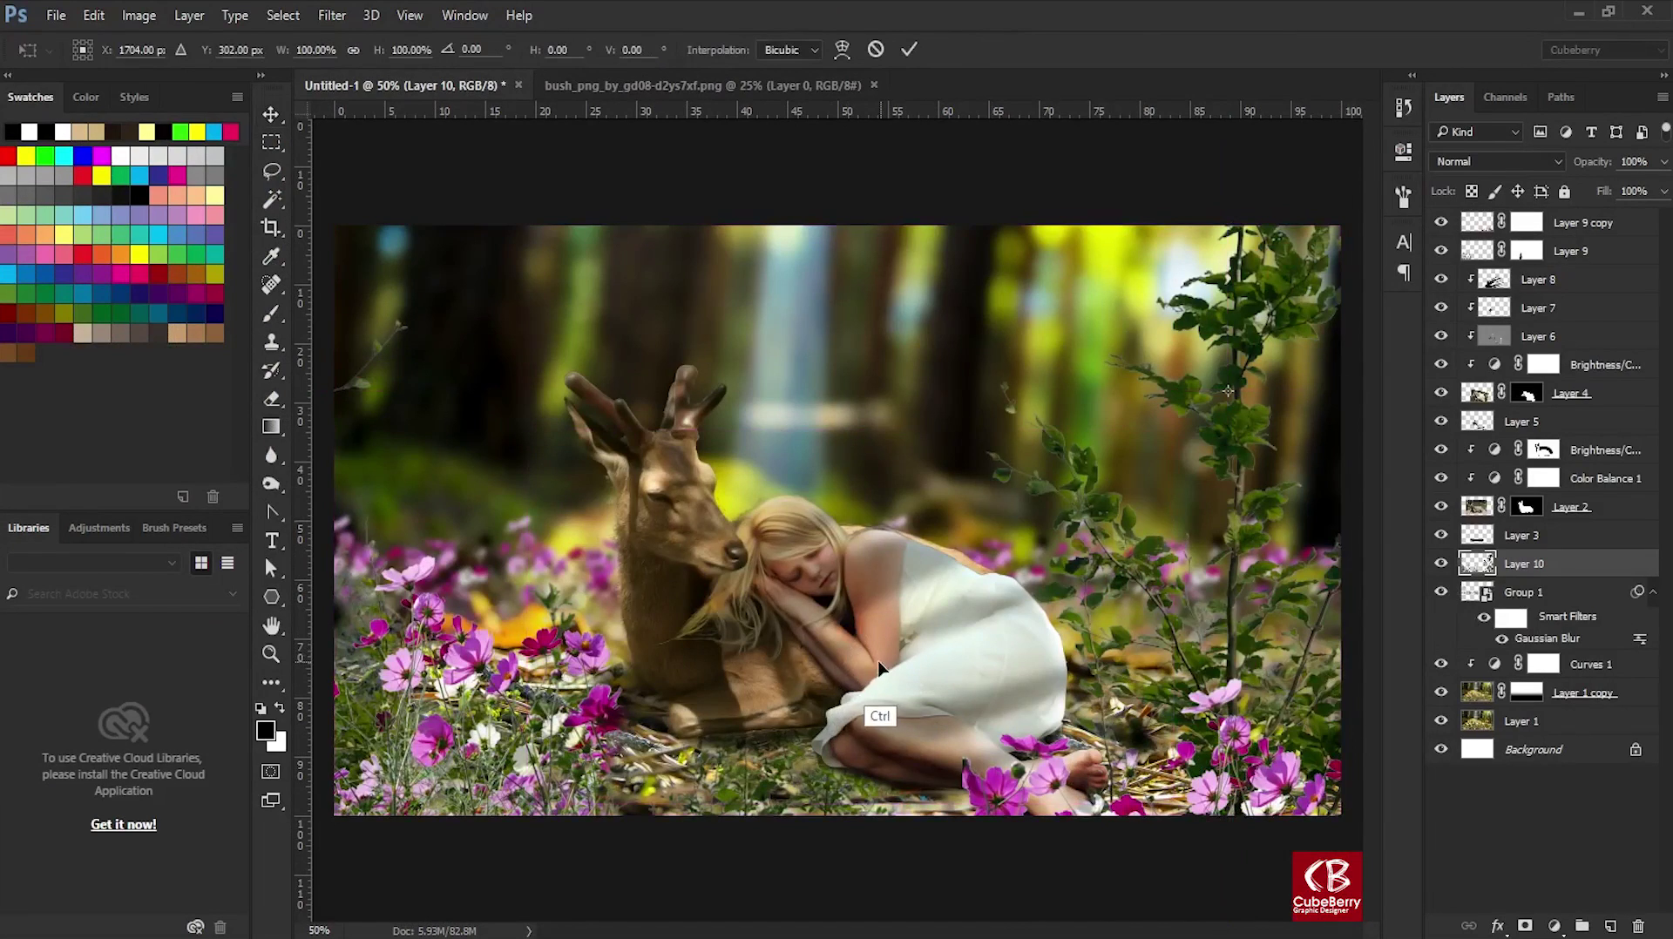
pyautogui.hotkey('ctrl', '0')
pyautogui.moveTo(1312, 699); pyautogui.dragTo(827, 386)
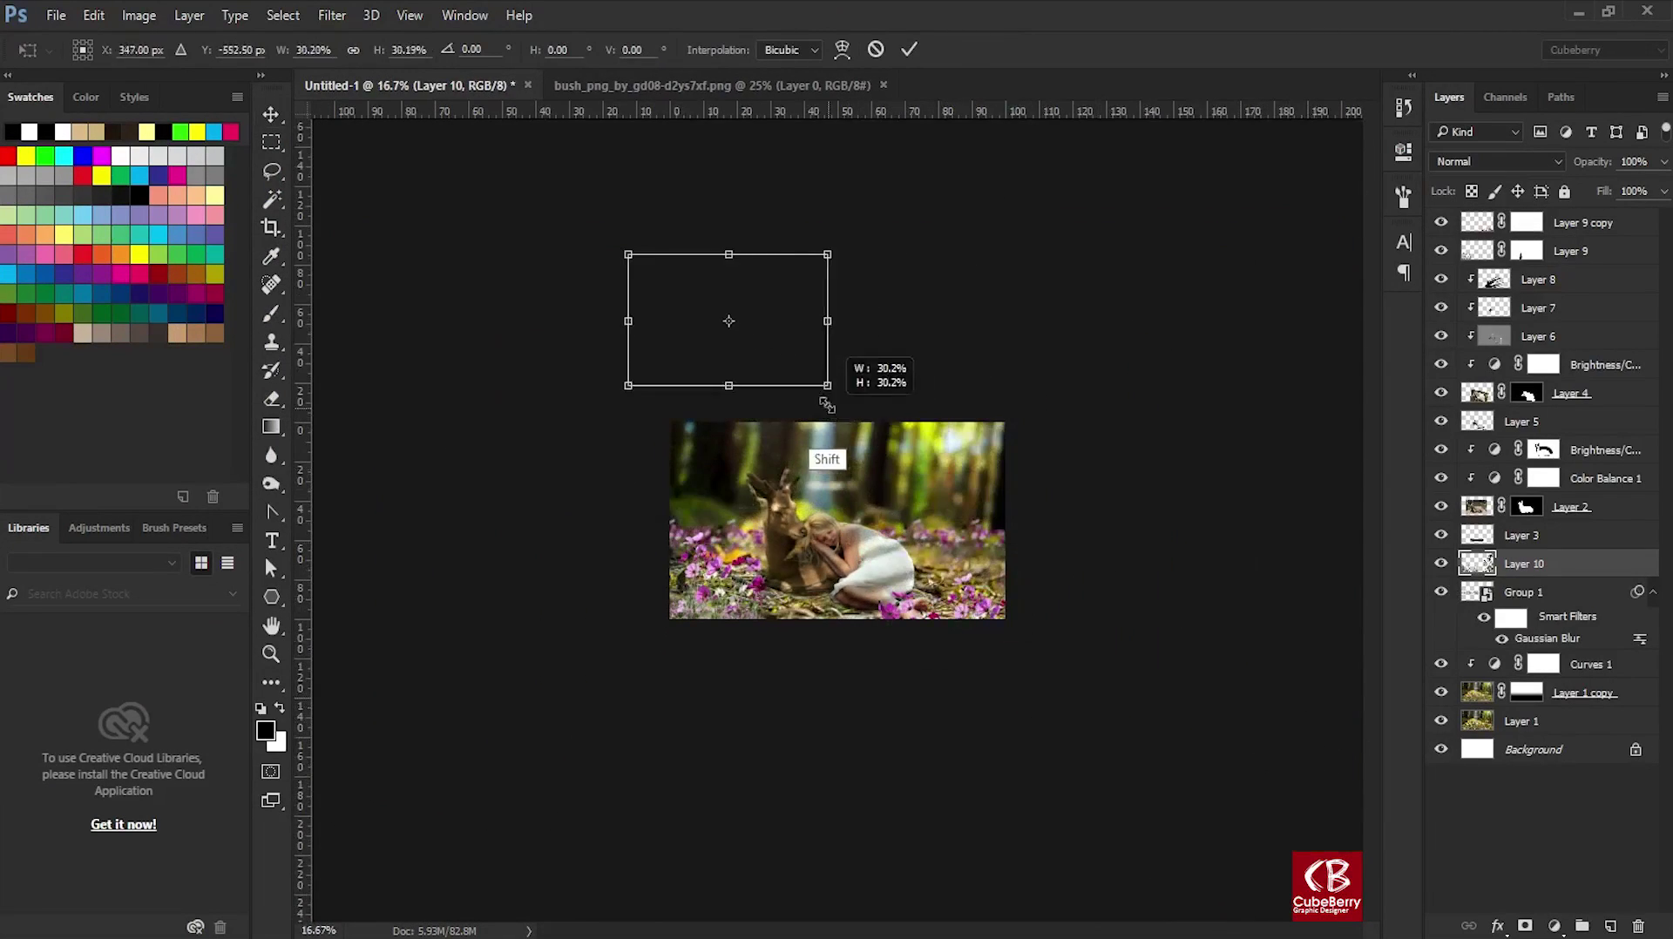
pyautogui.moveTo(741, 349); pyautogui.dragTo(718, 513)
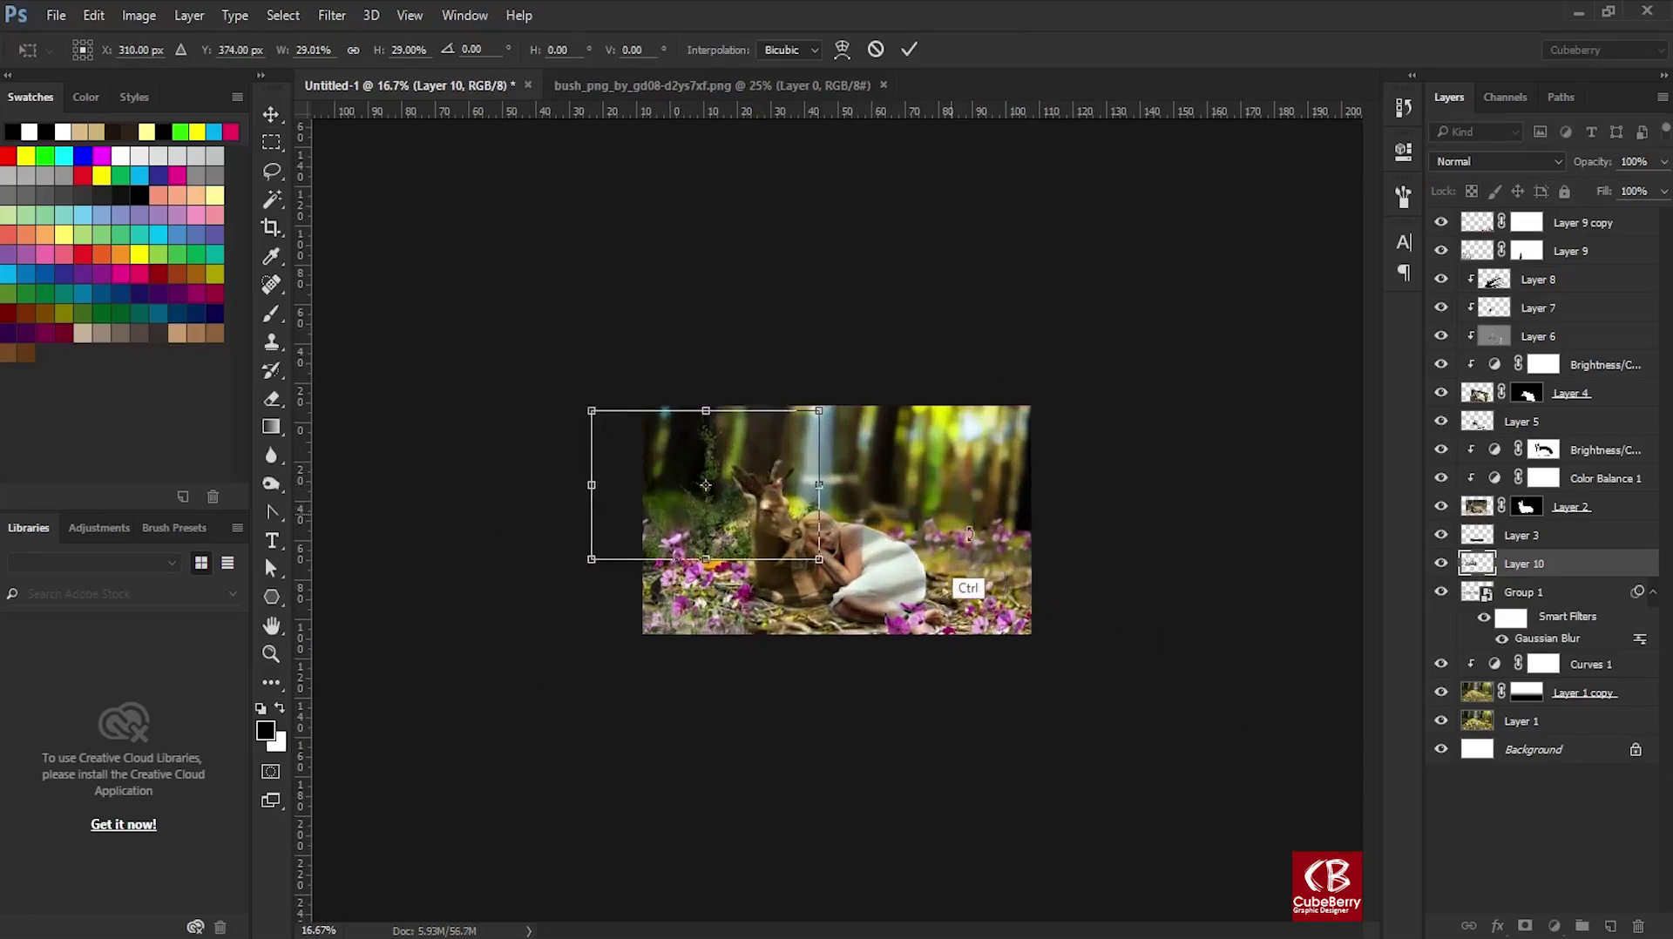
pyautogui.hotkey('ctrl', '+')
pyautogui.hotkey('ctrl', '+')
pyautogui.hotkey('ctrl', '+')
pyautogui.press('Return')
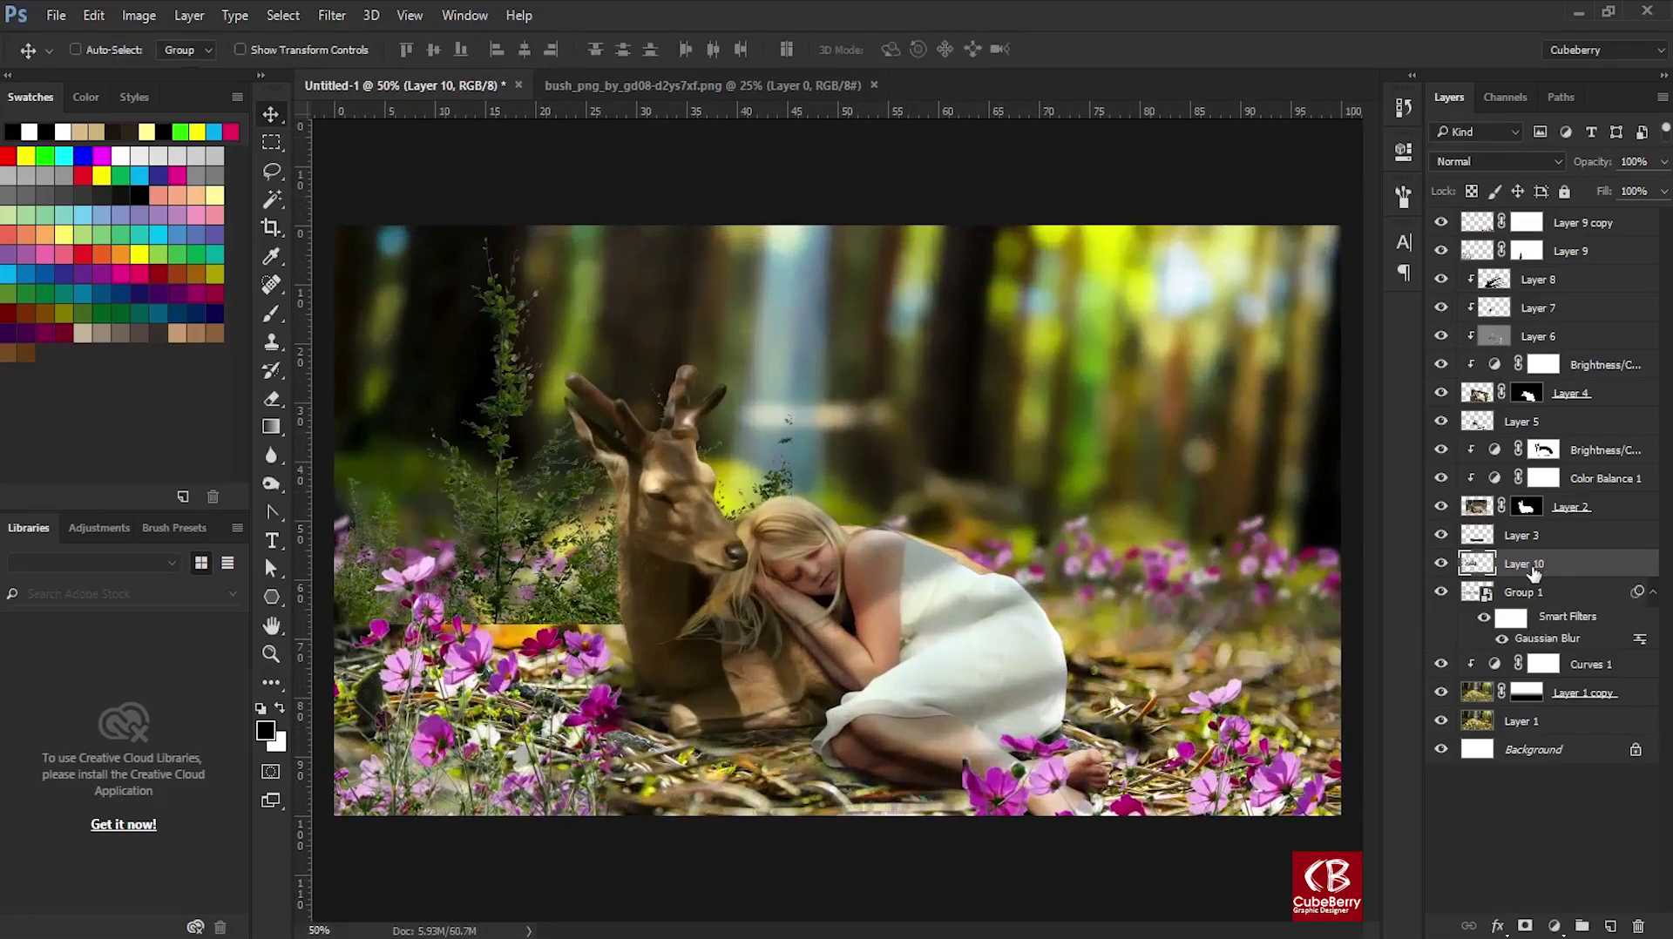
pyautogui.moveTo(1520, 564); pyautogui.dragTo(1521, 649)
pyautogui.moveTo(523, 562)
pyautogui.mouseDown()
pyautogui.moveTo(518, 481)
pyautogui.moveTo(538, 555)
pyautogui.moveTo(1121, 523)
pyautogui.mouseUp()
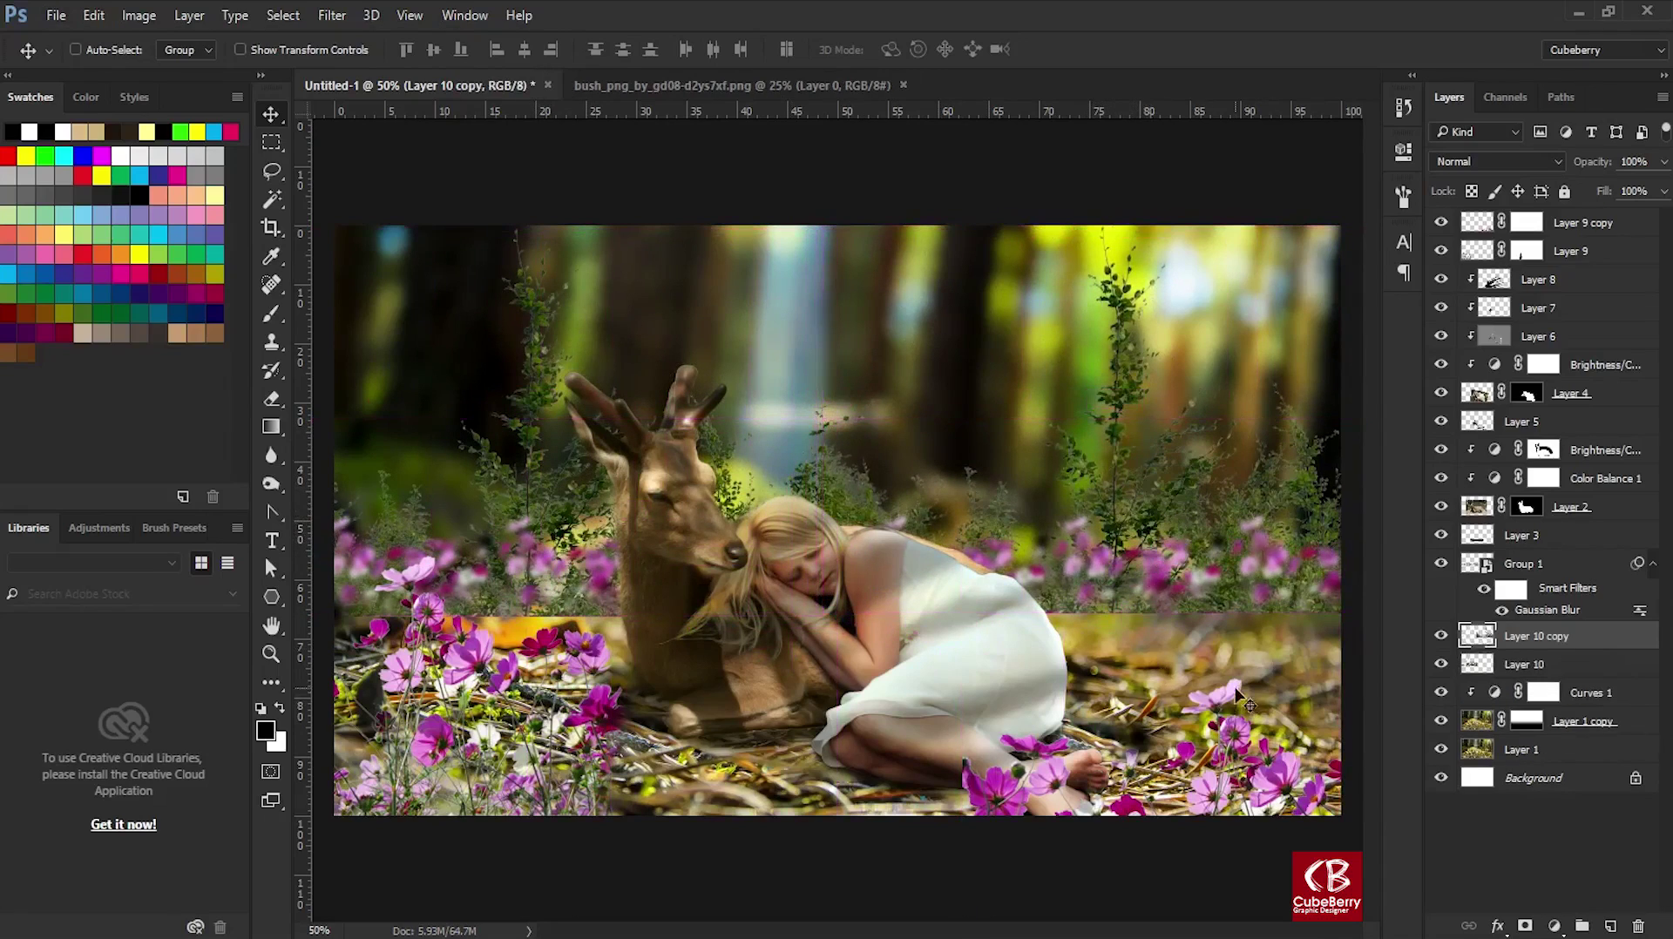
# Merge the two bush layers into one and fade their lower part with a gradient.
pyautogui.keyDown('shift'); pyautogui.click(1540, 666); pyautogui.keyUp('shift')
pyautogui.hotkey('ctrl', 'e')
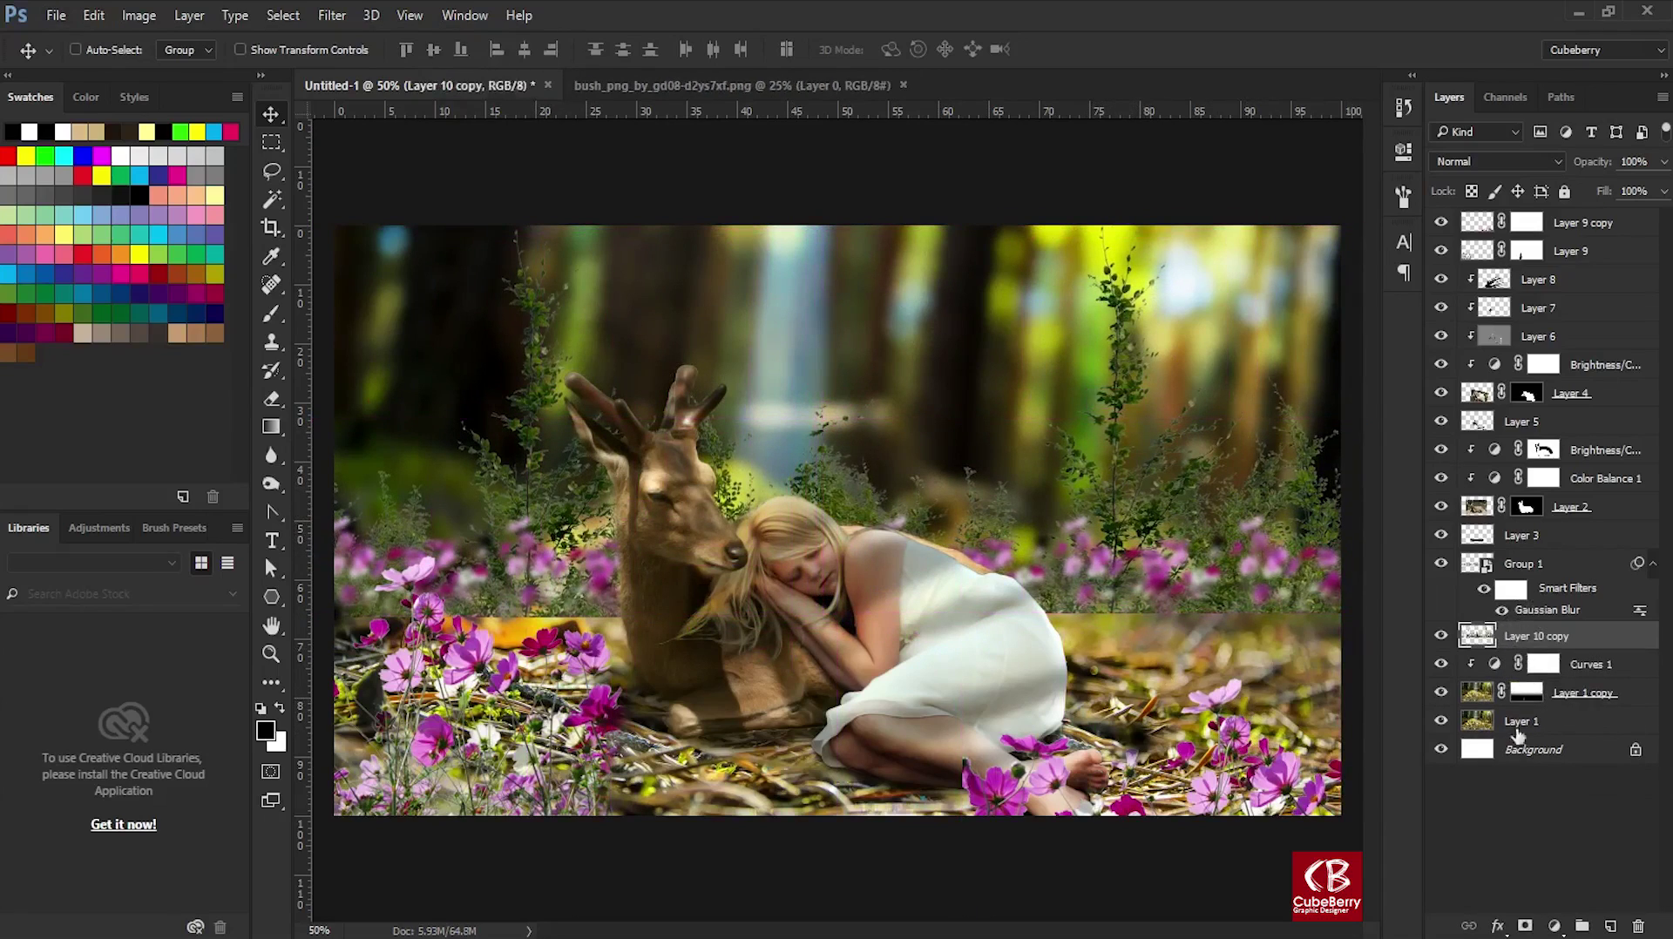
pyautogui.press('g')
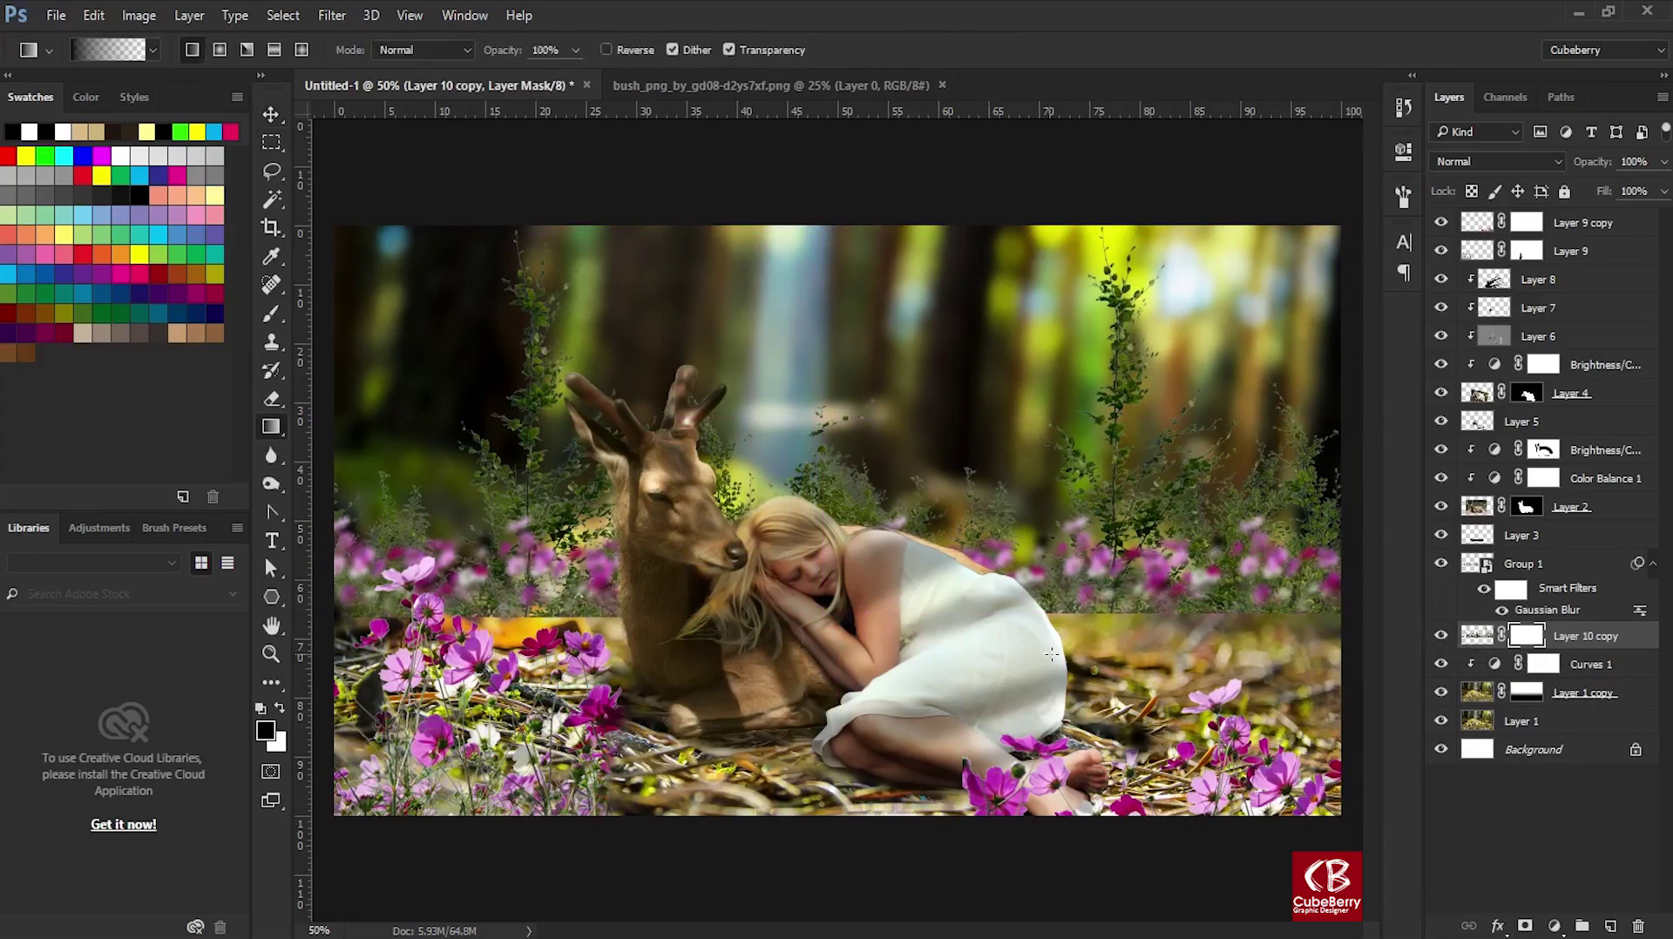
pyautogui.moveTo(1086, 629); pyautogui.dragTo(1087, 551)
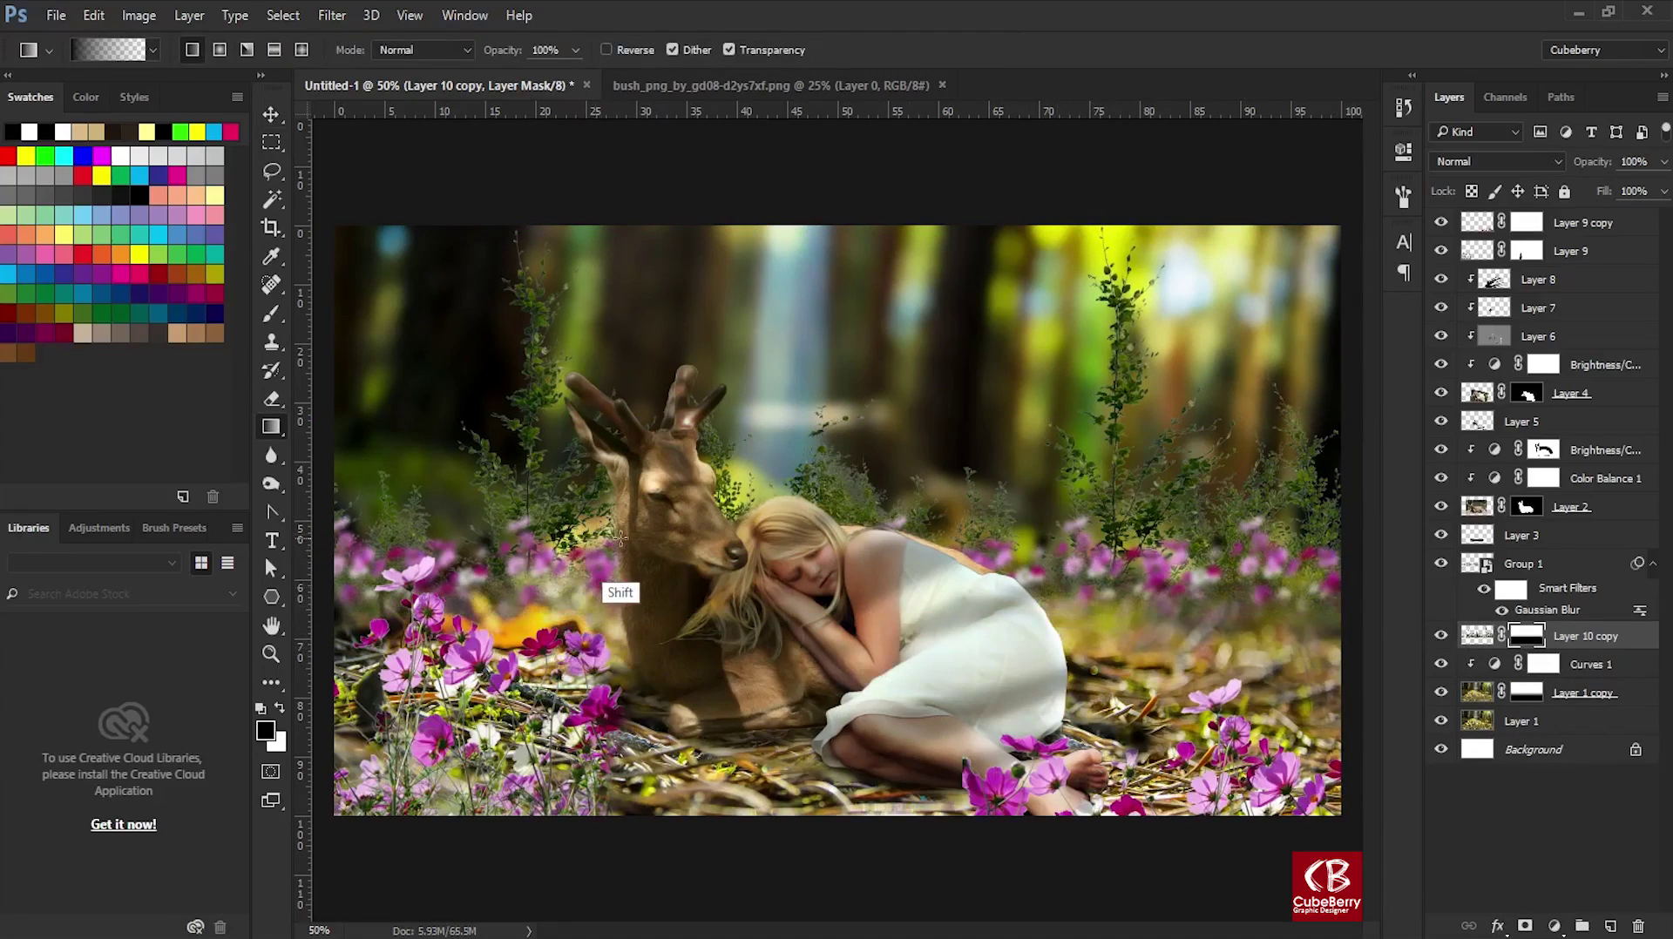
# Apply the Gaussian Blur again to the bushes.
pyautogui.click(332, 15)
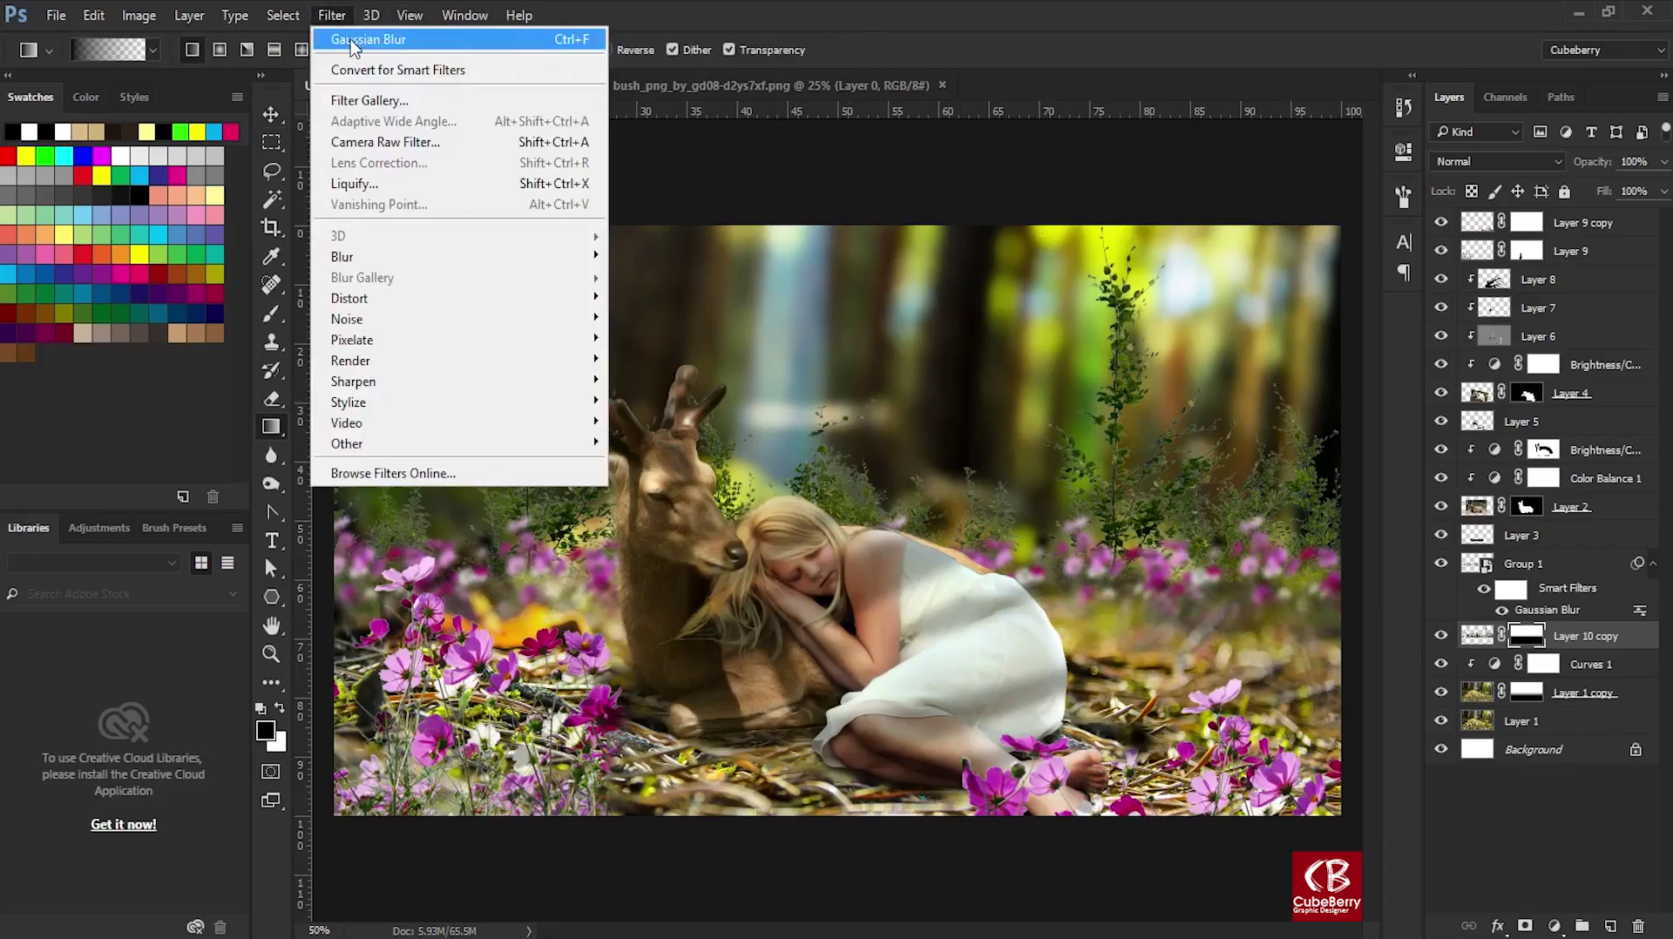
pyautogui.press('Escape')
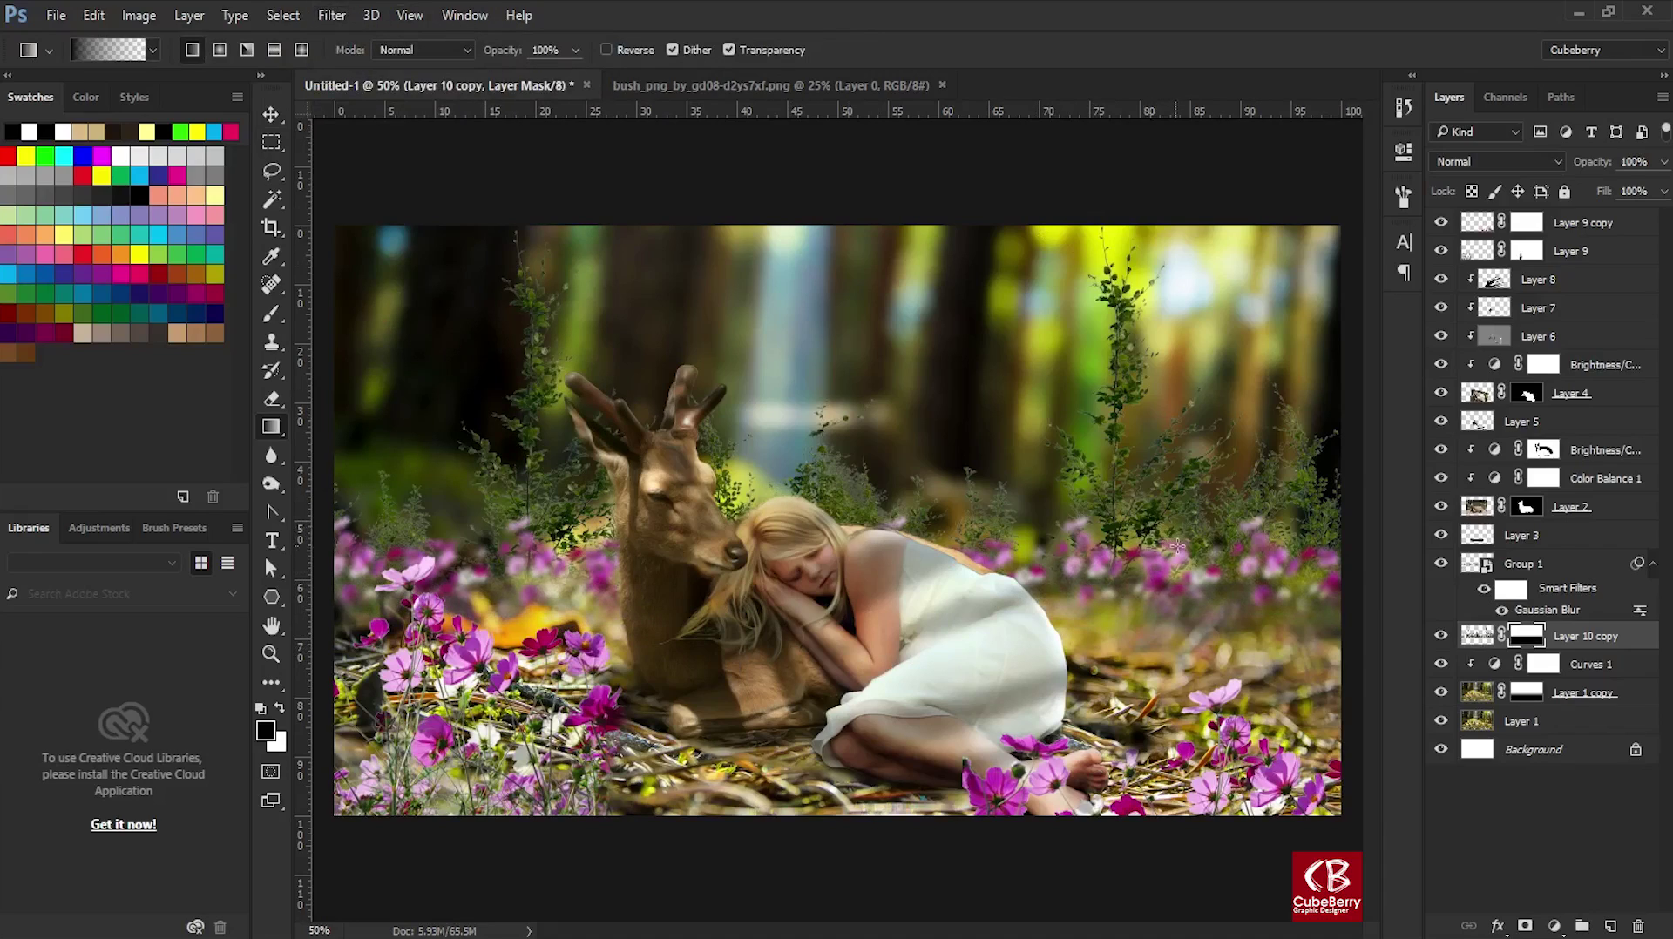
pyautogui.click(332, 15)
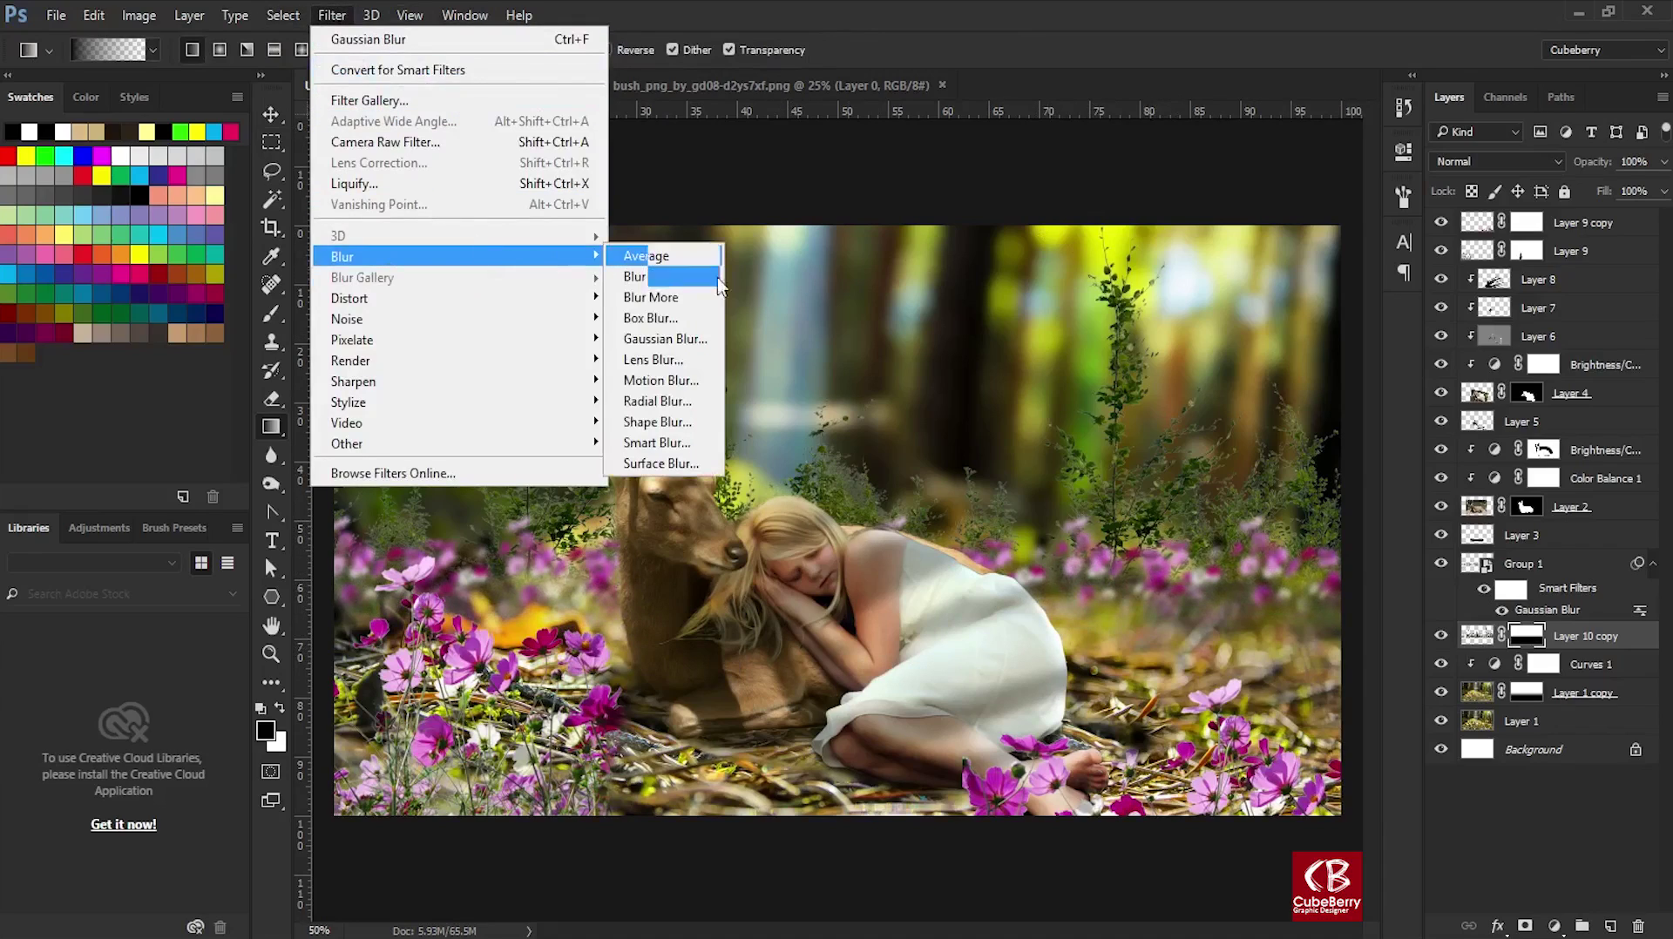
pyautogui.press('Escape')
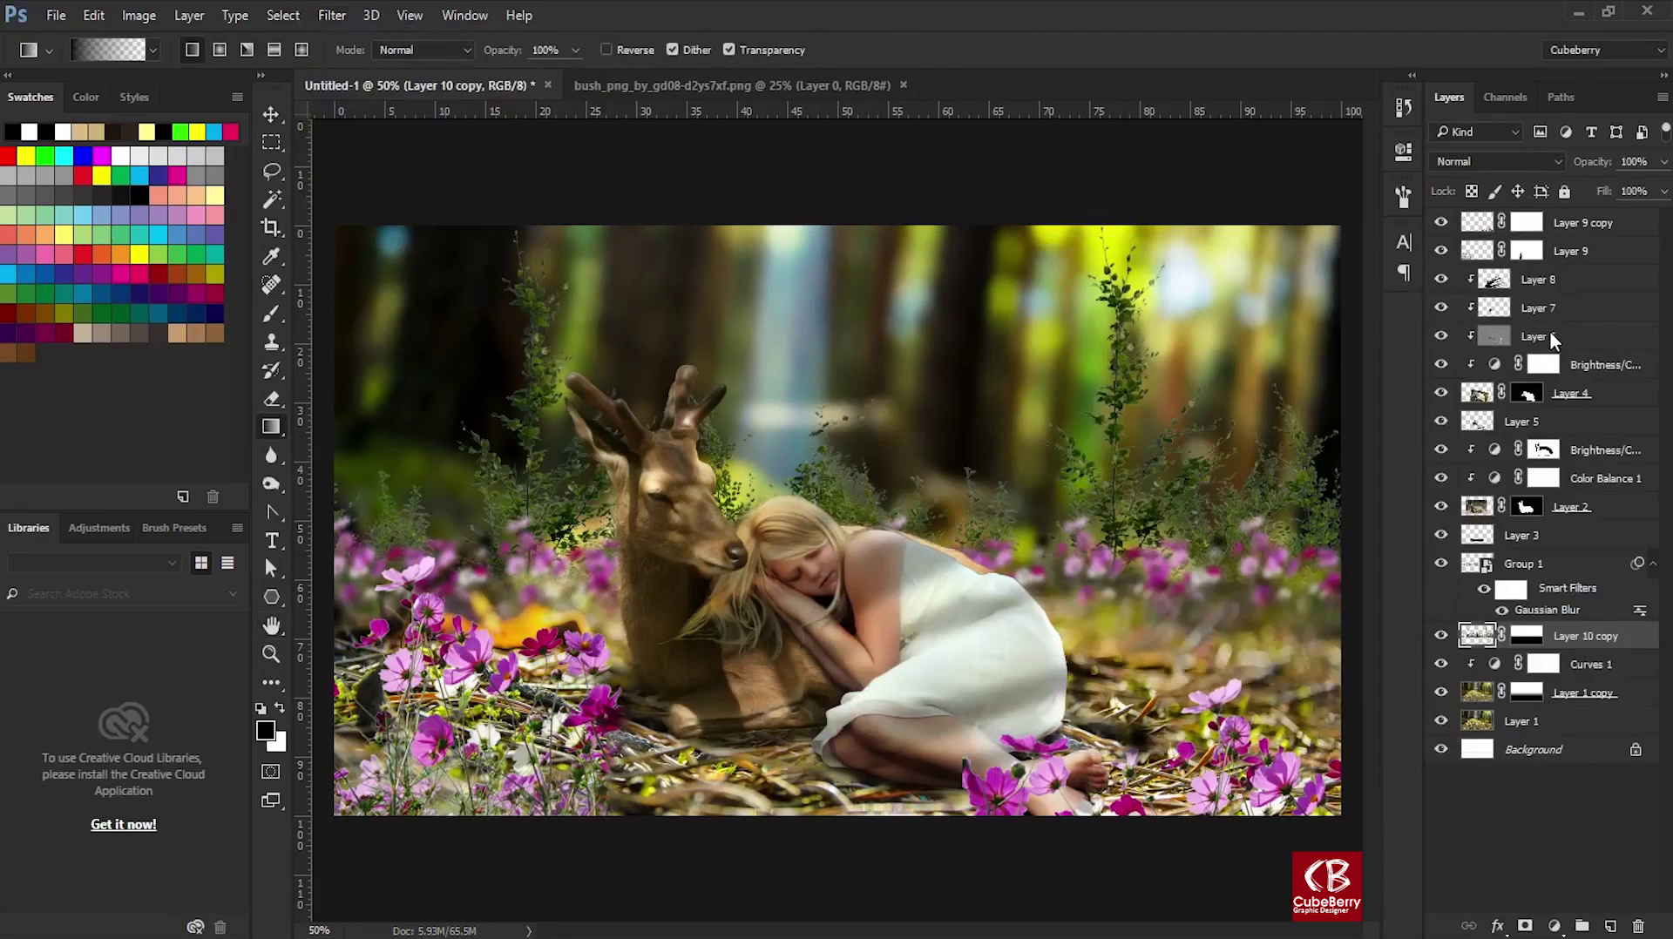
pyautogui.click(332, 15)
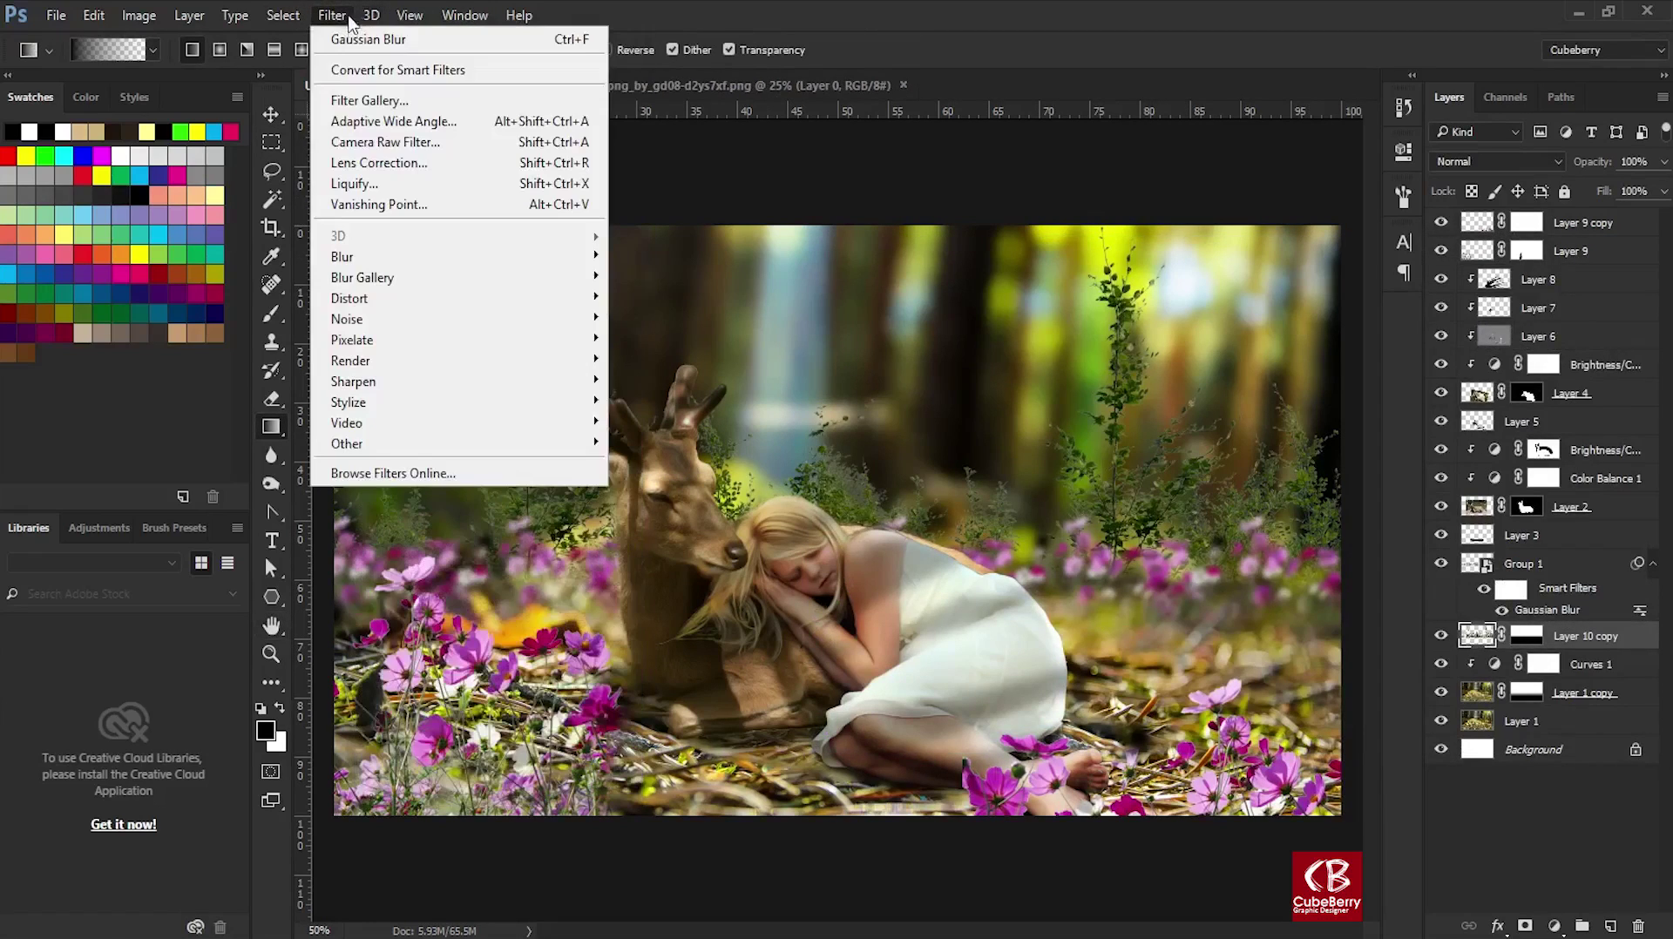
pyautogui.click(366, 36)
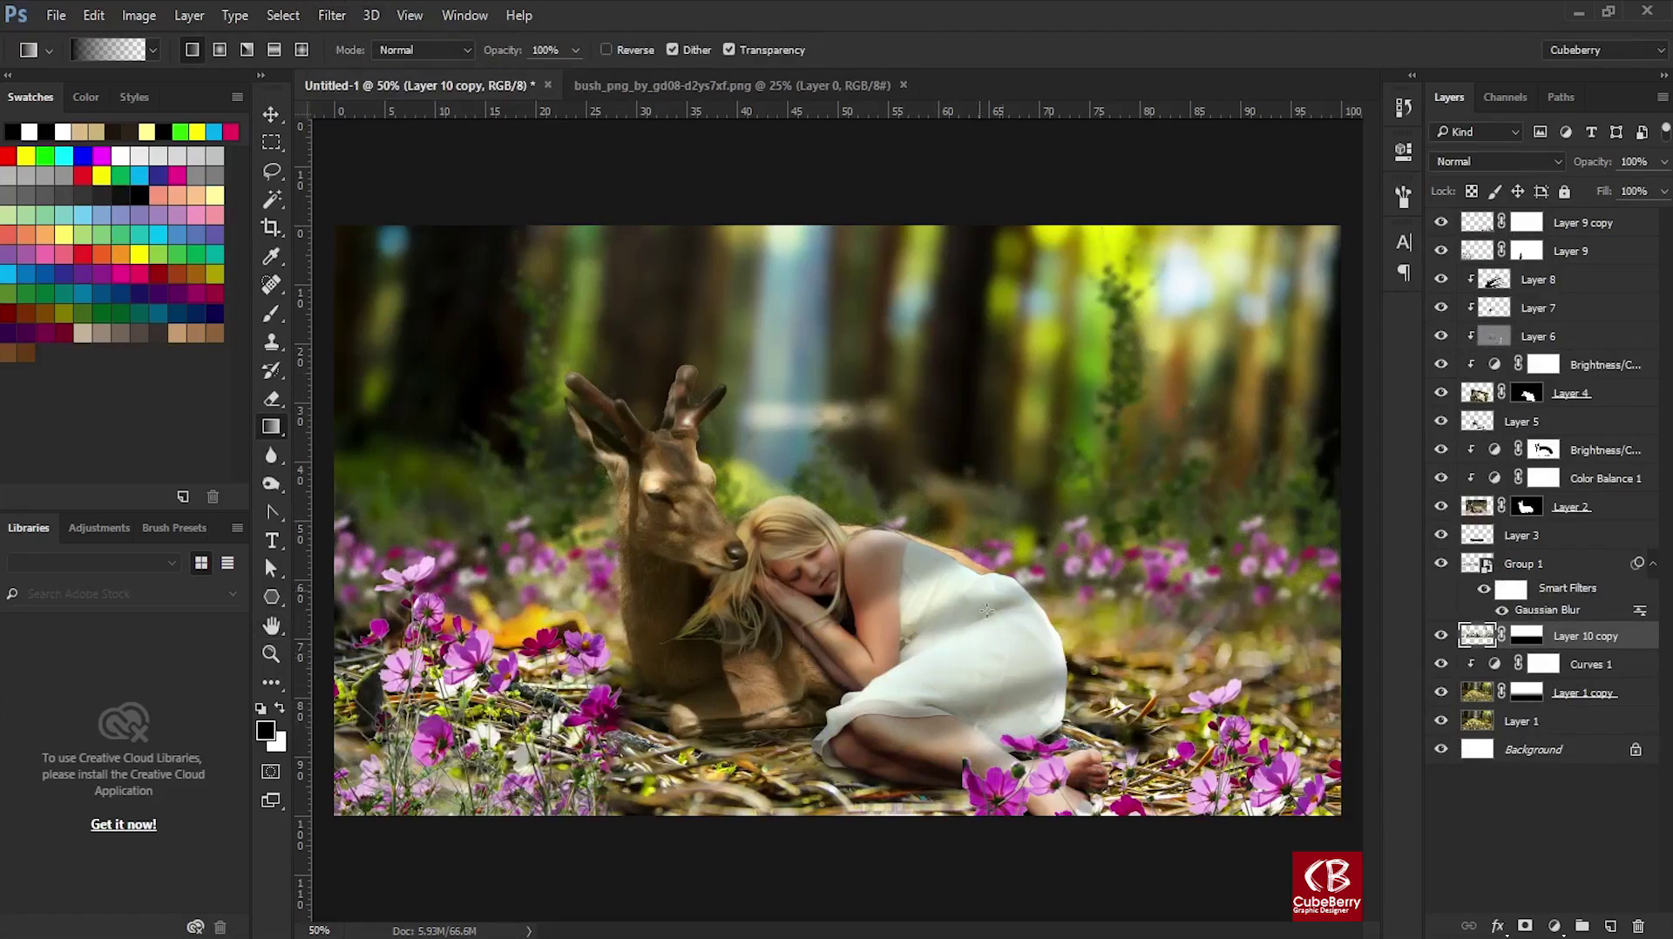
pyautogui.click(1608, 230)
# Bring another copy of the bush into the composite, removing the extra duplicate.
pyautogui.click(627, 85)
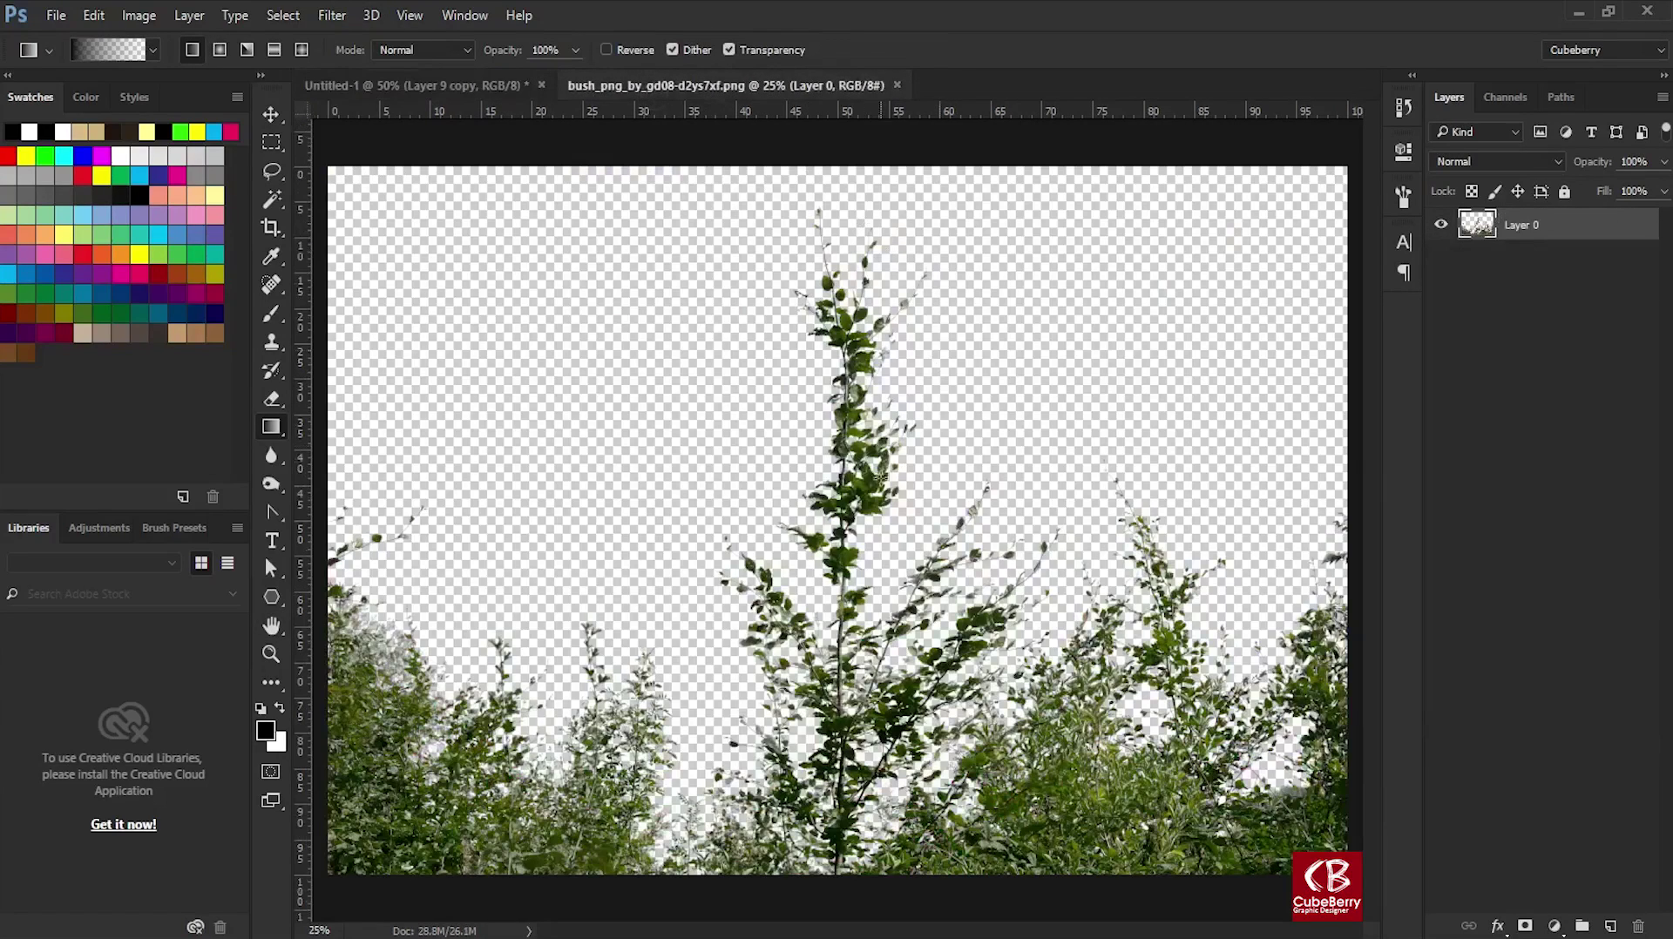
pyautogui.press('v')
pyautogui.moveTo(810, 475)
pyautogui.mouseDown()
pyautogui.moveTo(548, 102)
pyautogui.moveTo(1275, 588)
pyautogui.moveTo(1350, 306)
pyautogui.moveTo(1252, 324)
pyautogui.moveTo(1263, 359)
pyautogui.mouseUp()
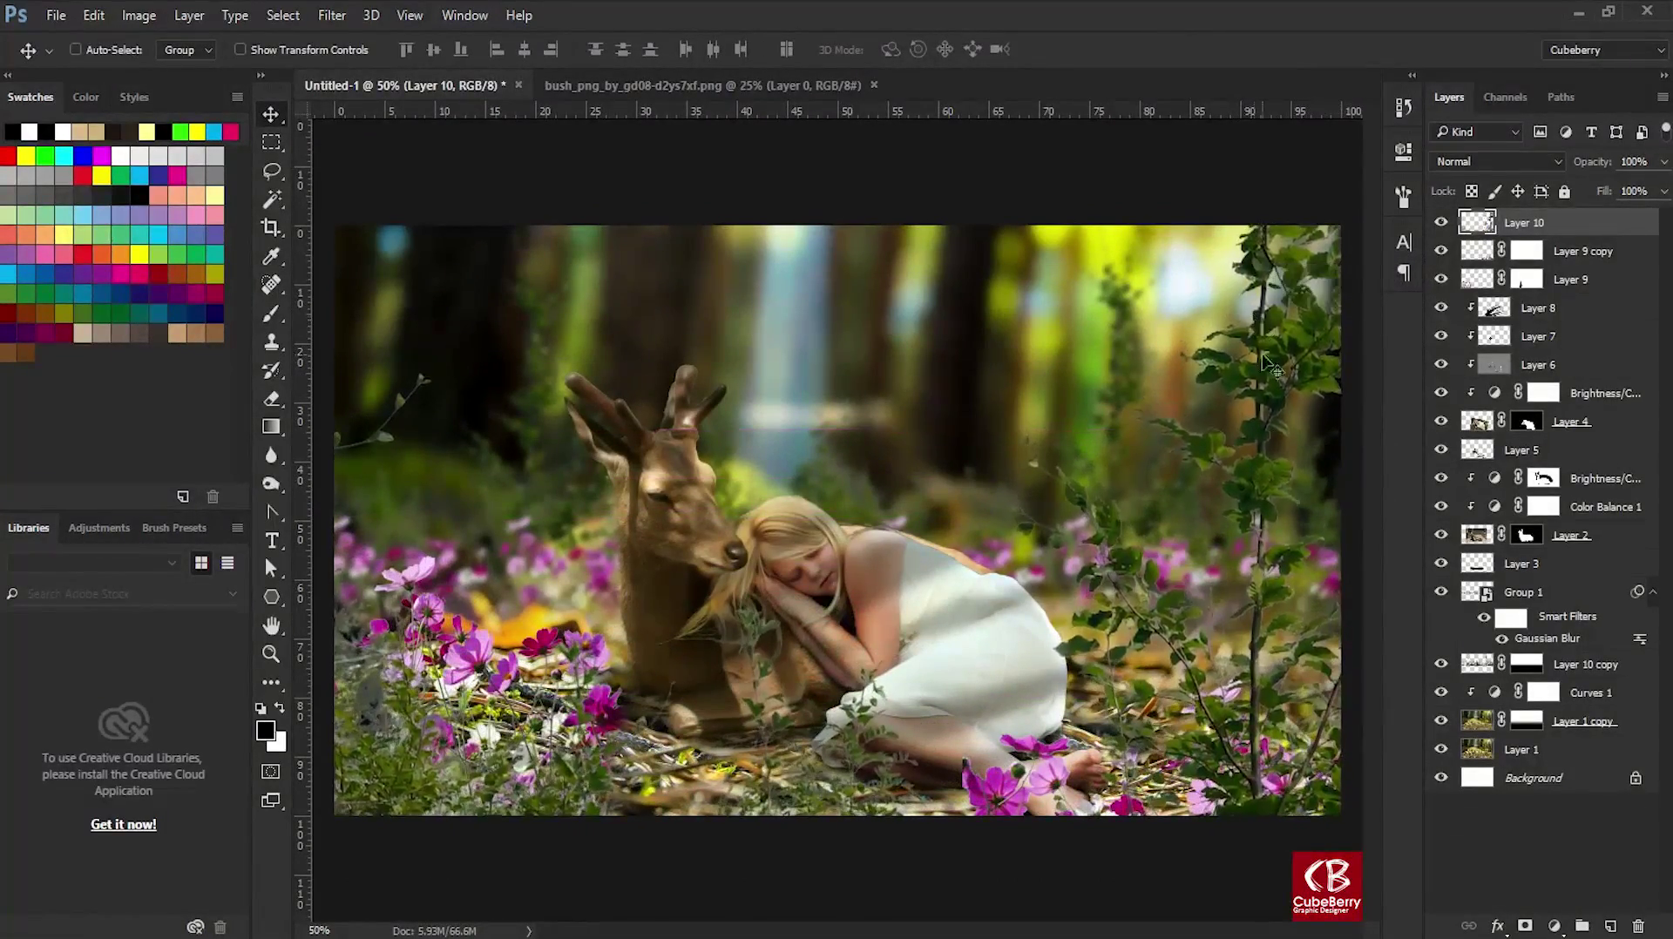
pyautogui.moveTo(1161, 578)
pyautogui.mouseDown()
pyautogui.moveTo(1176, 674)
pyautogui.moveTo(1133, 704)
pyautogui.moveTo(598, 671)
pyautogui.moveTo(488, 689)
pyautogui.moveTo(828, 645)
pyautogui.mouseUp()
pyautogui.hotkey('ctrl', 'z')
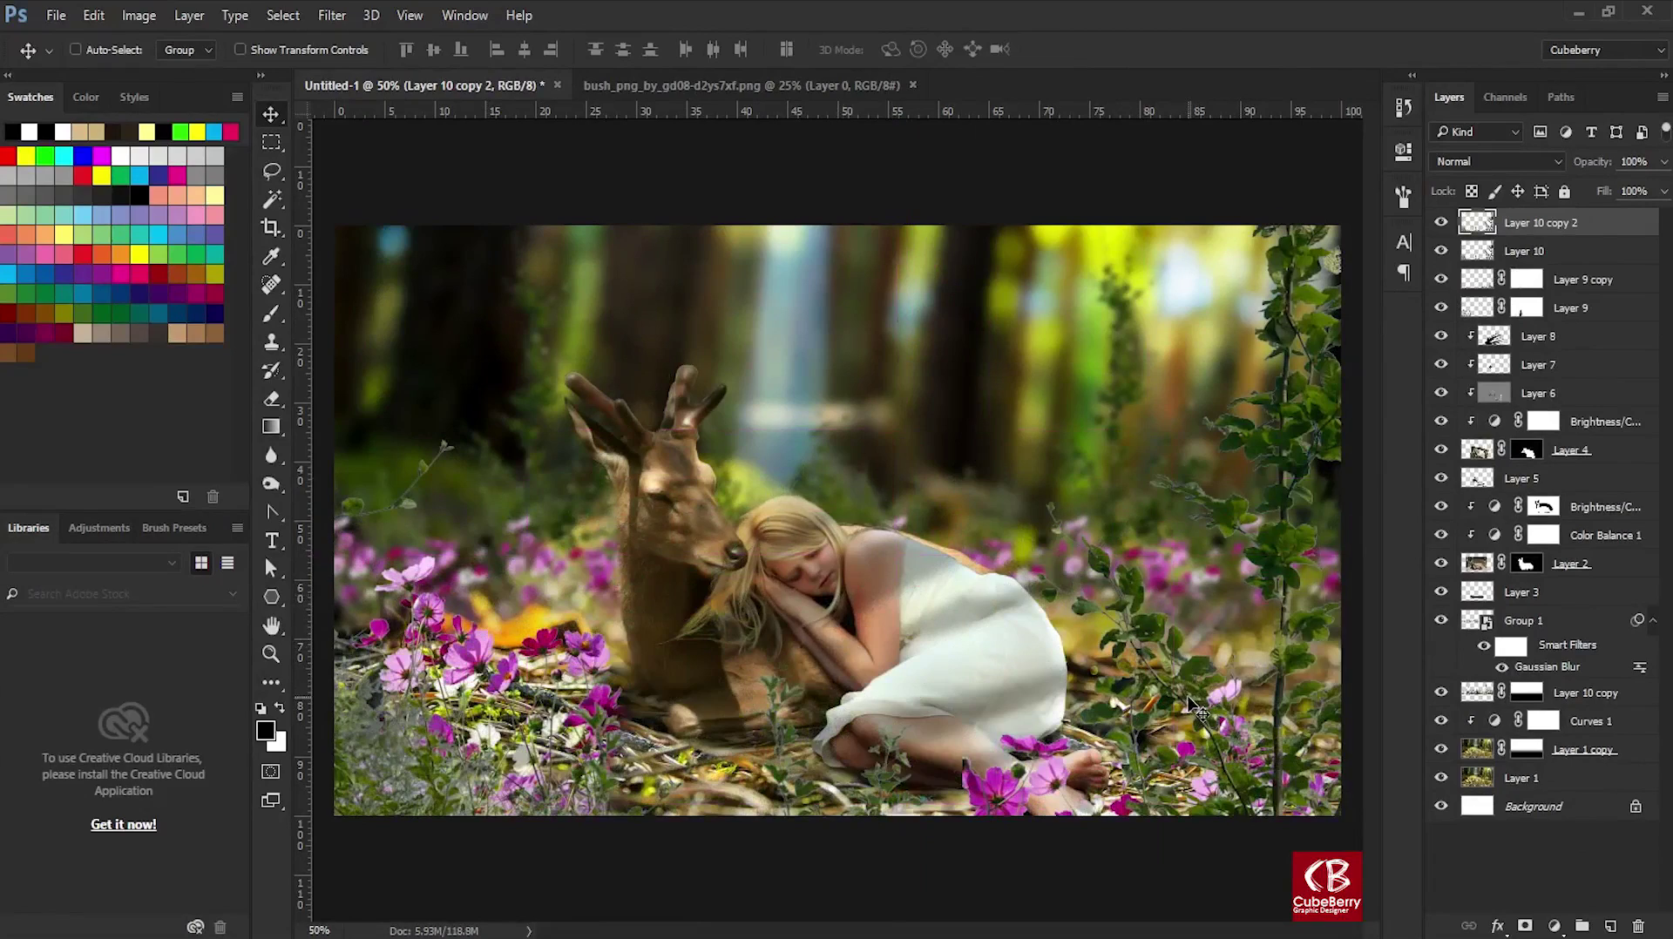
pyautogui.moveTo(1195, 697)
pyautogui.mouseDown()
pyautogui.moveTo(938, 677)
pyautogui.moveTo(1049, 612)
pyautogui.mouseUp()
pyautogui.hotkey('ctrl', '-')
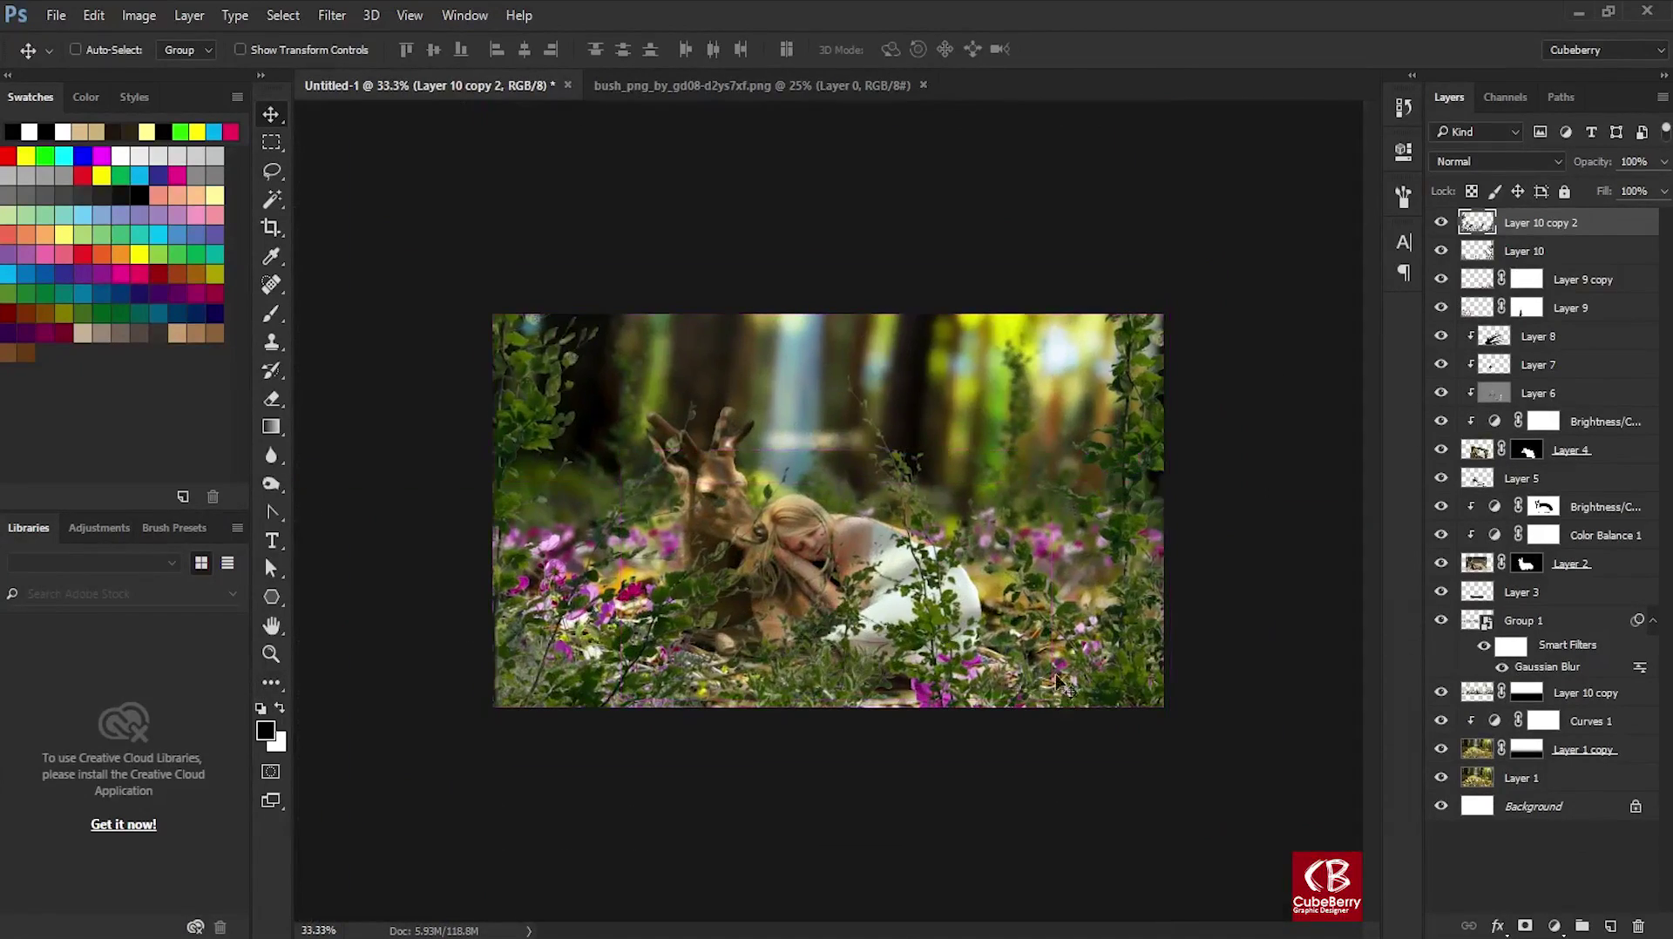
pyautogui.hotkey('ctrl', '-')
# Scale the bush copy to about 65% and move it into the upper-left corner.
pyautogui.hotkey('ctrl', 't')
pyautogui.moveTo(1074, 160); pyautogui.dragTo(735, 386)
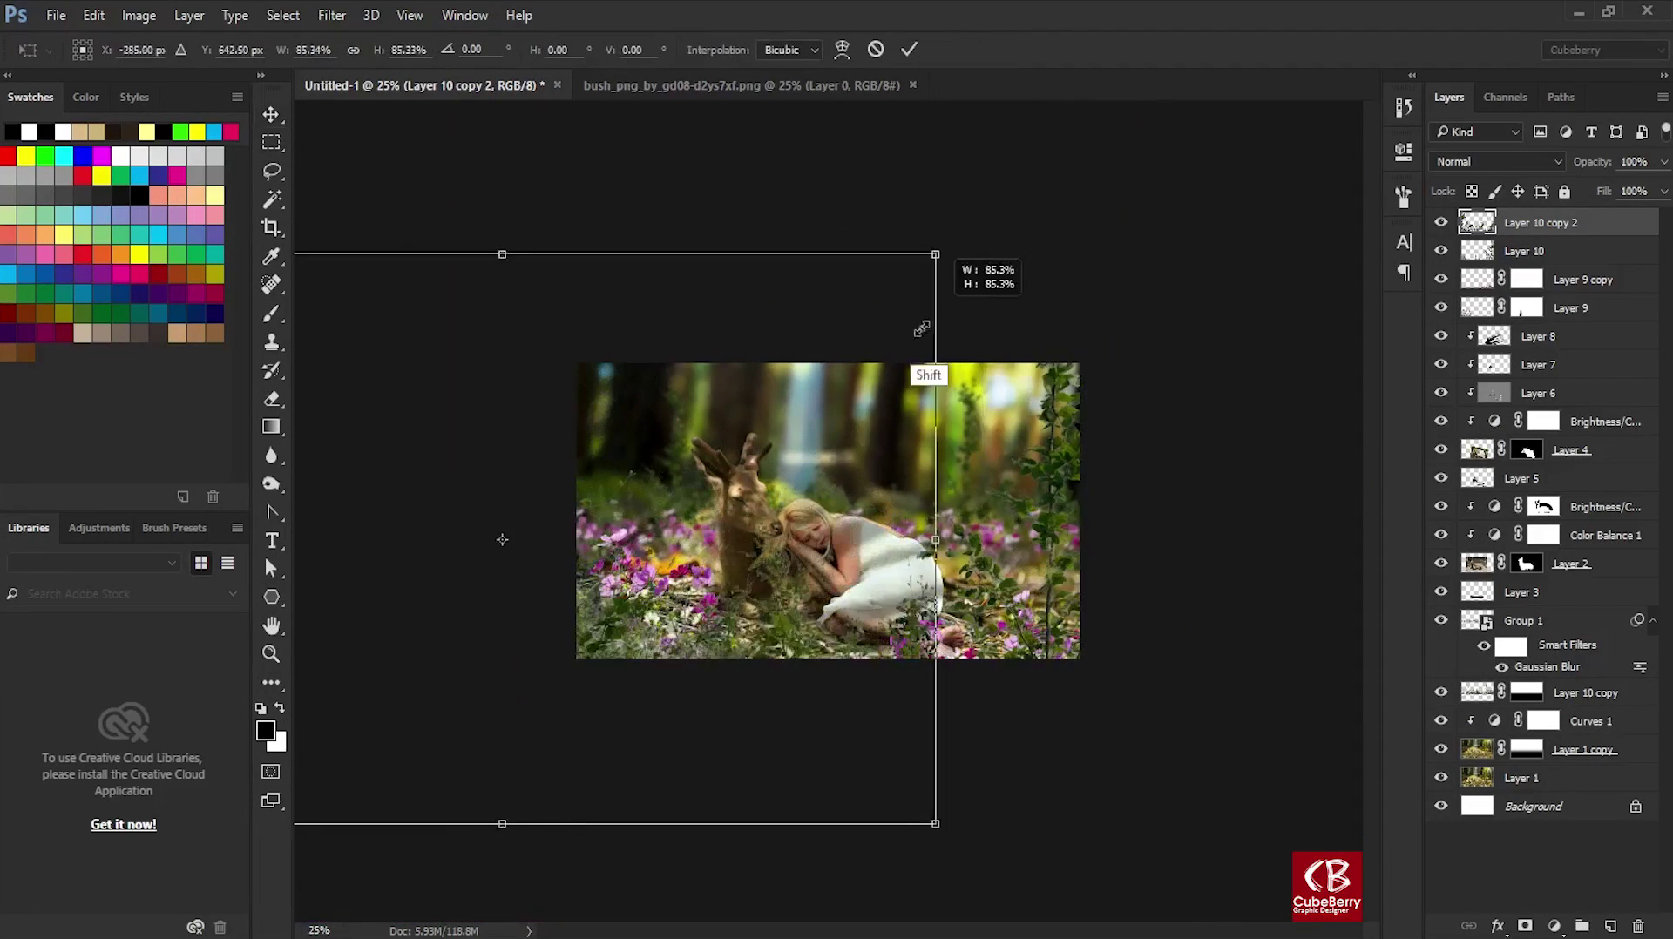
pyautogui.moveTo(549, 797); pyautogui.dragTo(705, 717)
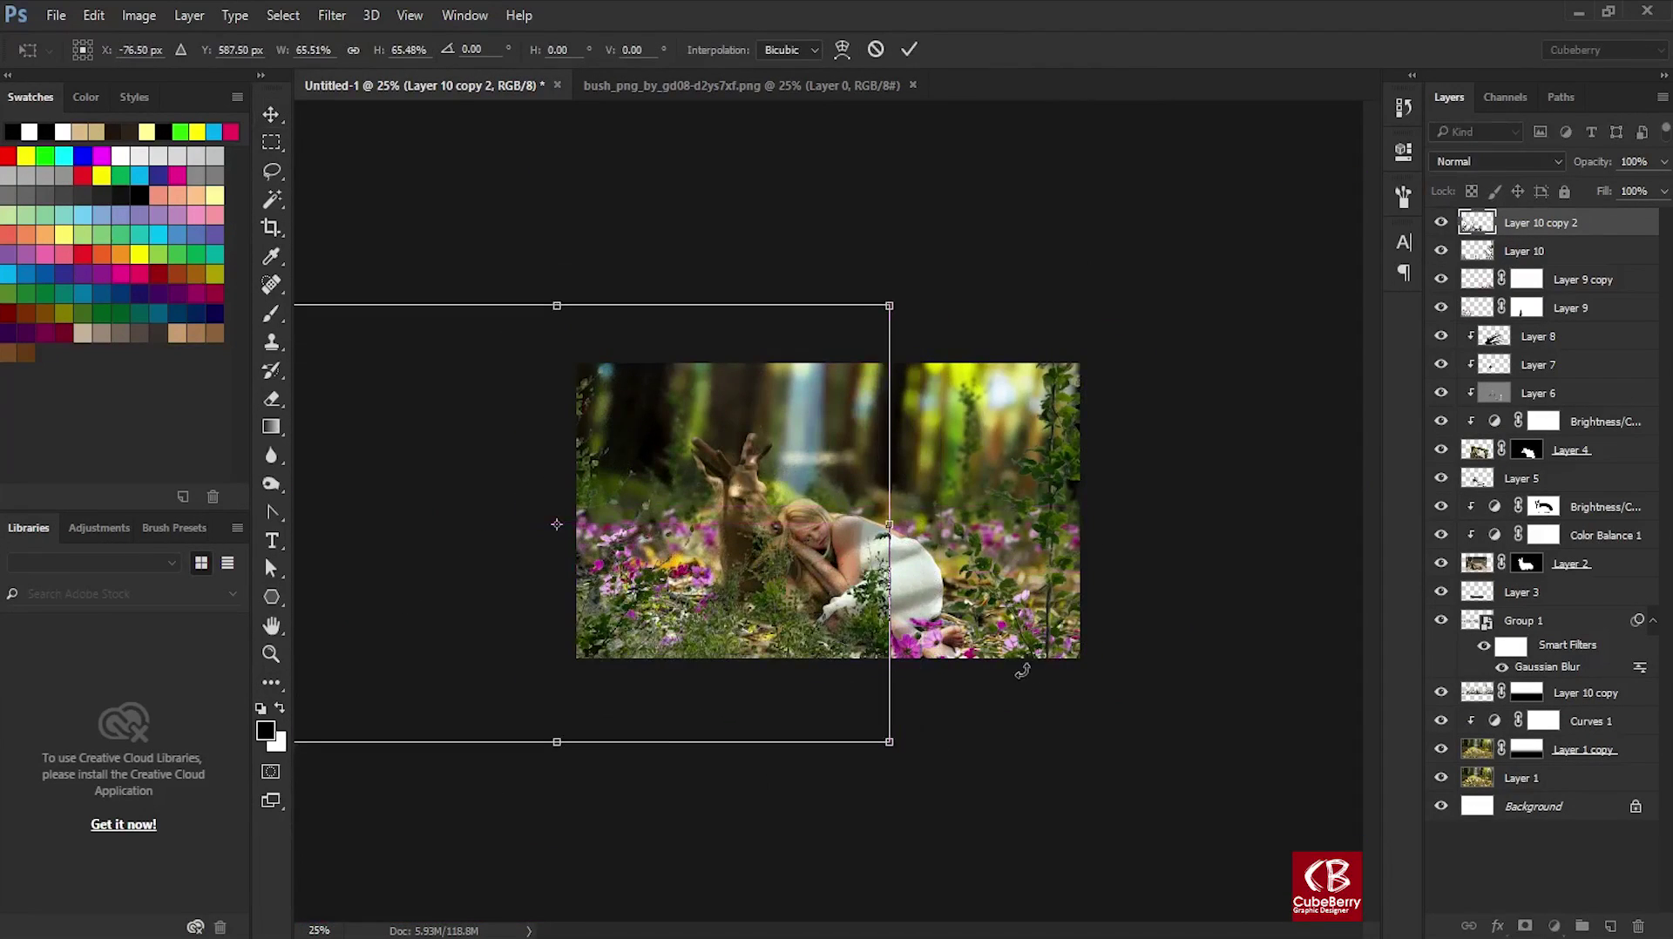
pyautogui.moveTo(1020, 672); pyautogui.dragTo(281, 897)
pyautogui.moveTo(501, 569)
pyautogui.mouseDown()
pyautogui.moveTo(745, 240)
pyautogui.moveTo(777, 229)
pyautogui.mouseUp()
pyautogui.press('Return')
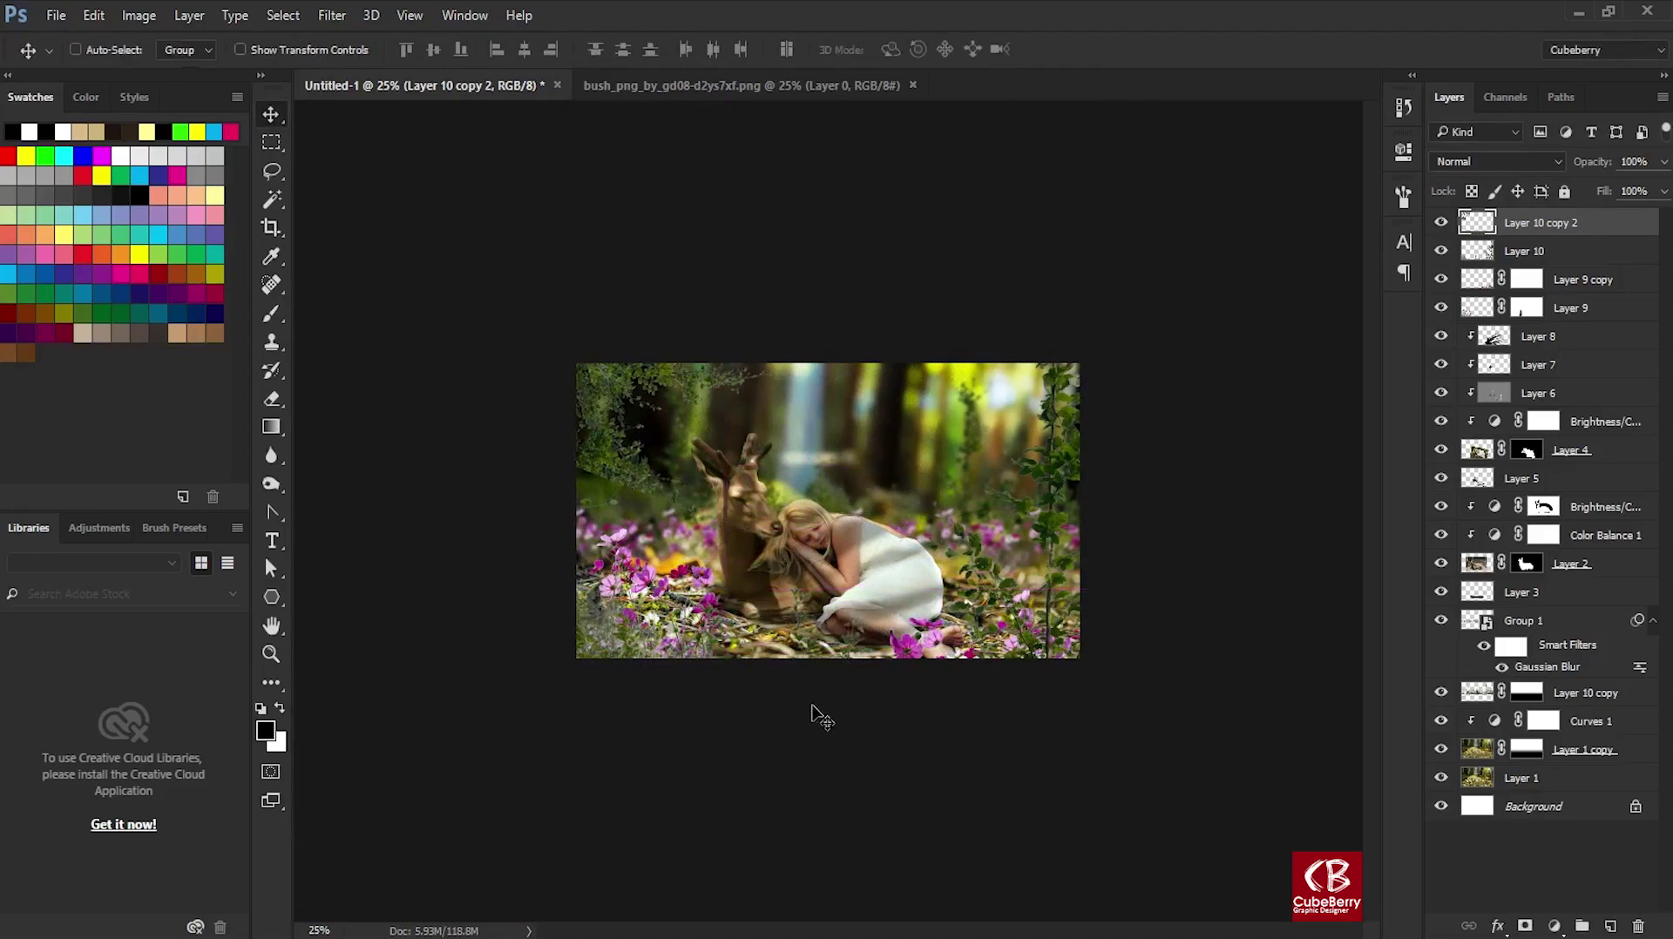
# Group the bush copy with Layer 10 into Group 2.
pyautogui.hotkey('ctrl', '+')
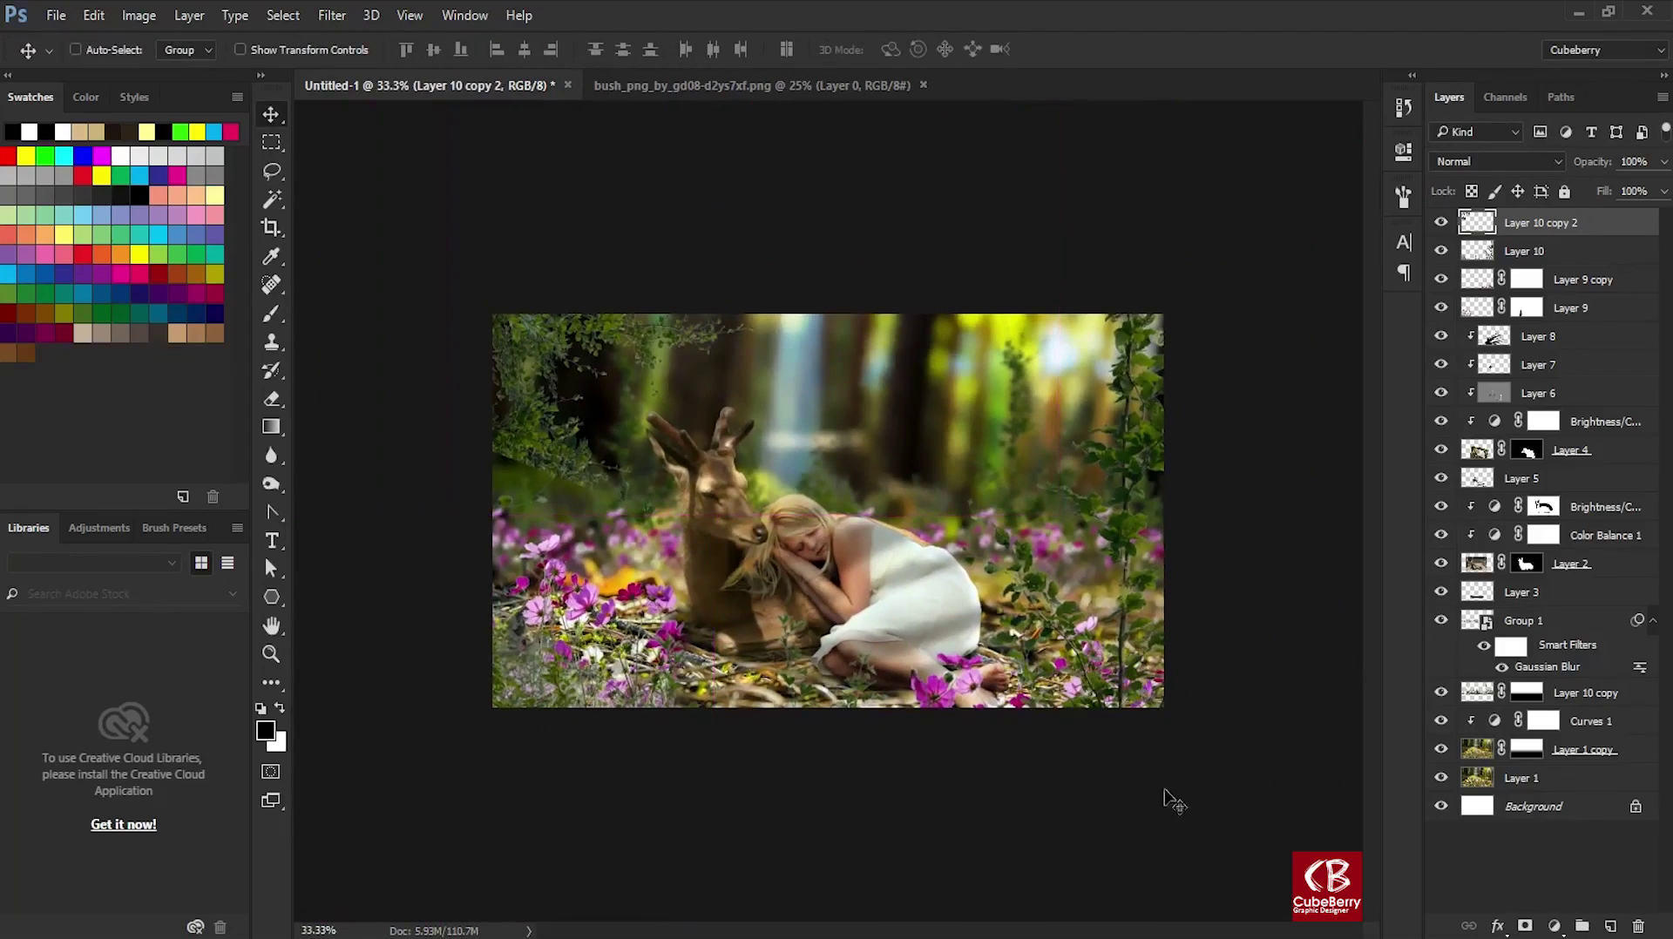
pyautogui.keyDown('shift'); pyautogui.click(1611, 250); pyautogui.keyUp('shift')
pyautogui.hotkey('ctrl', 'g')
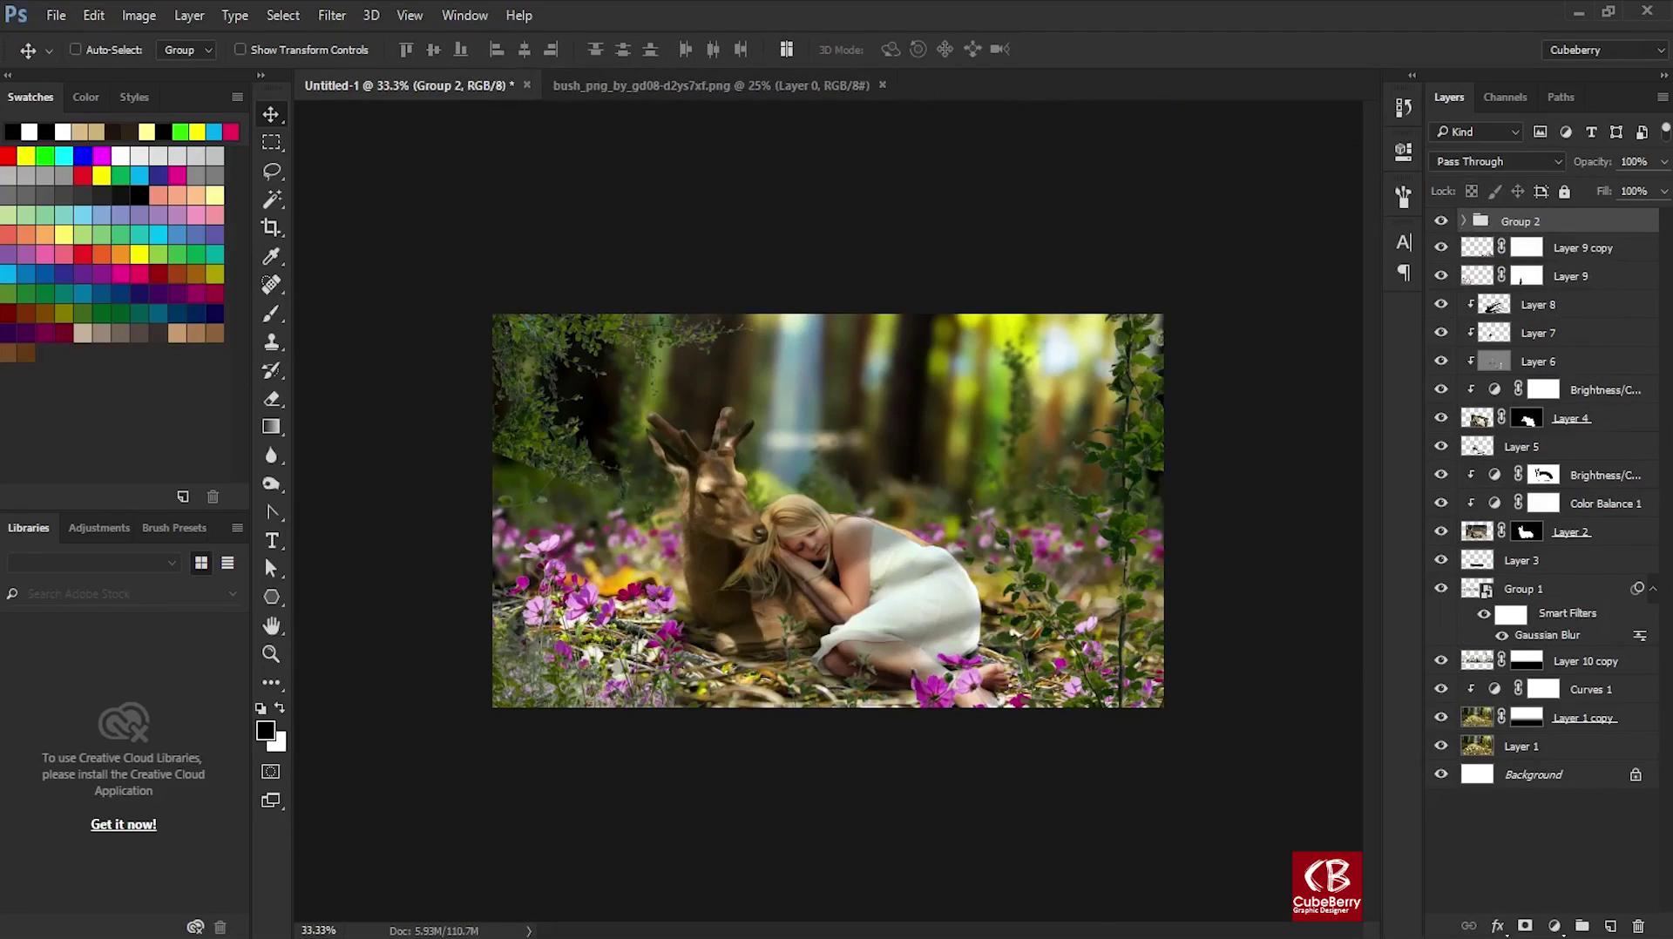
pyautogui.click(1554, 926)
# Clip a Hue/Saturation layer to Group 2 and try a green Colorize tint, then disable it.
pyautogui.click(1549, 669)
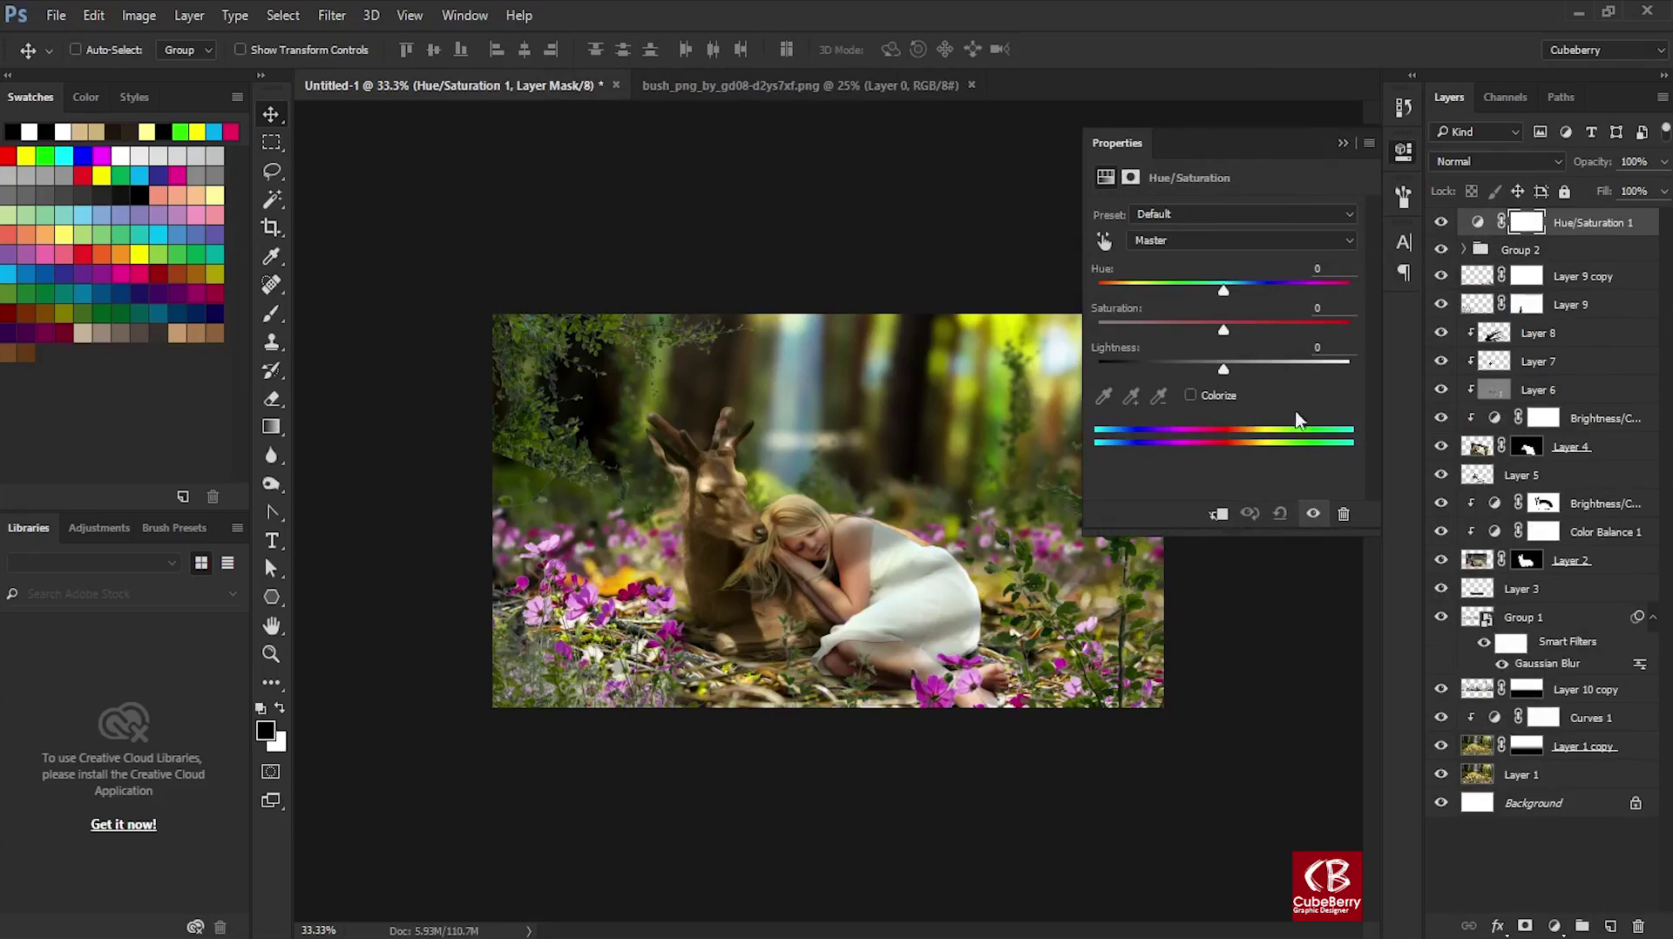
pyautogui.keyDown('alt'); pyautogui.click(1473, 233); pyautogui.keyUp('alt')
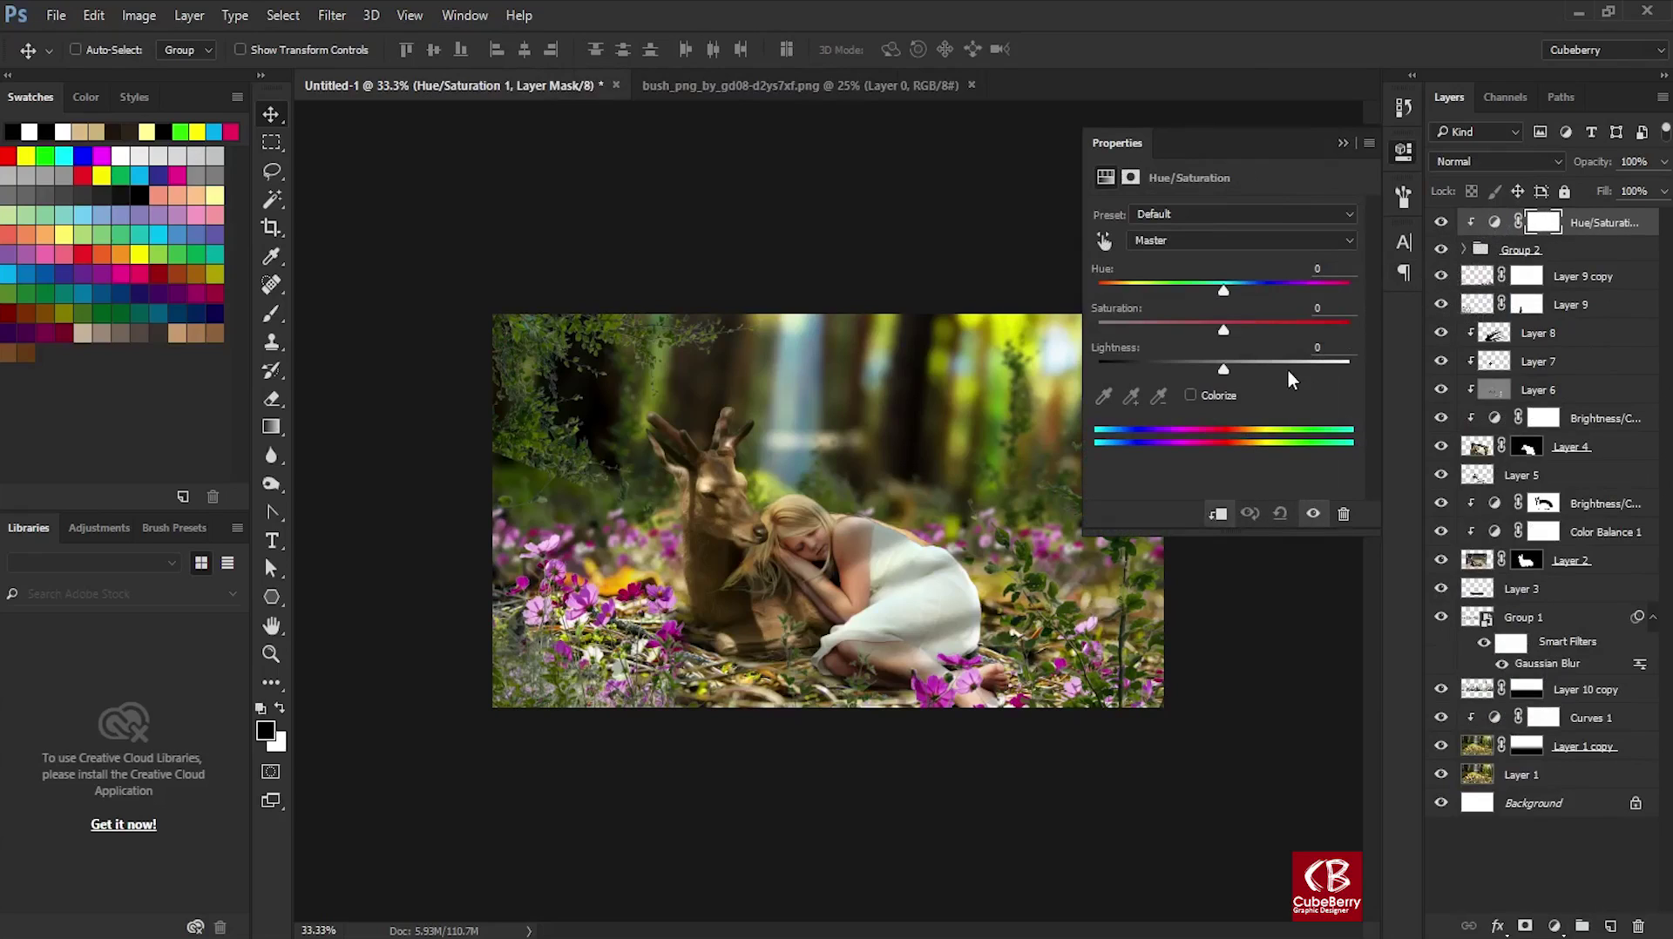
pyautogui.click(1190, 396)
pyautogui.moveTo(1157, 330); pyautogui.dragTo(1252, 329)
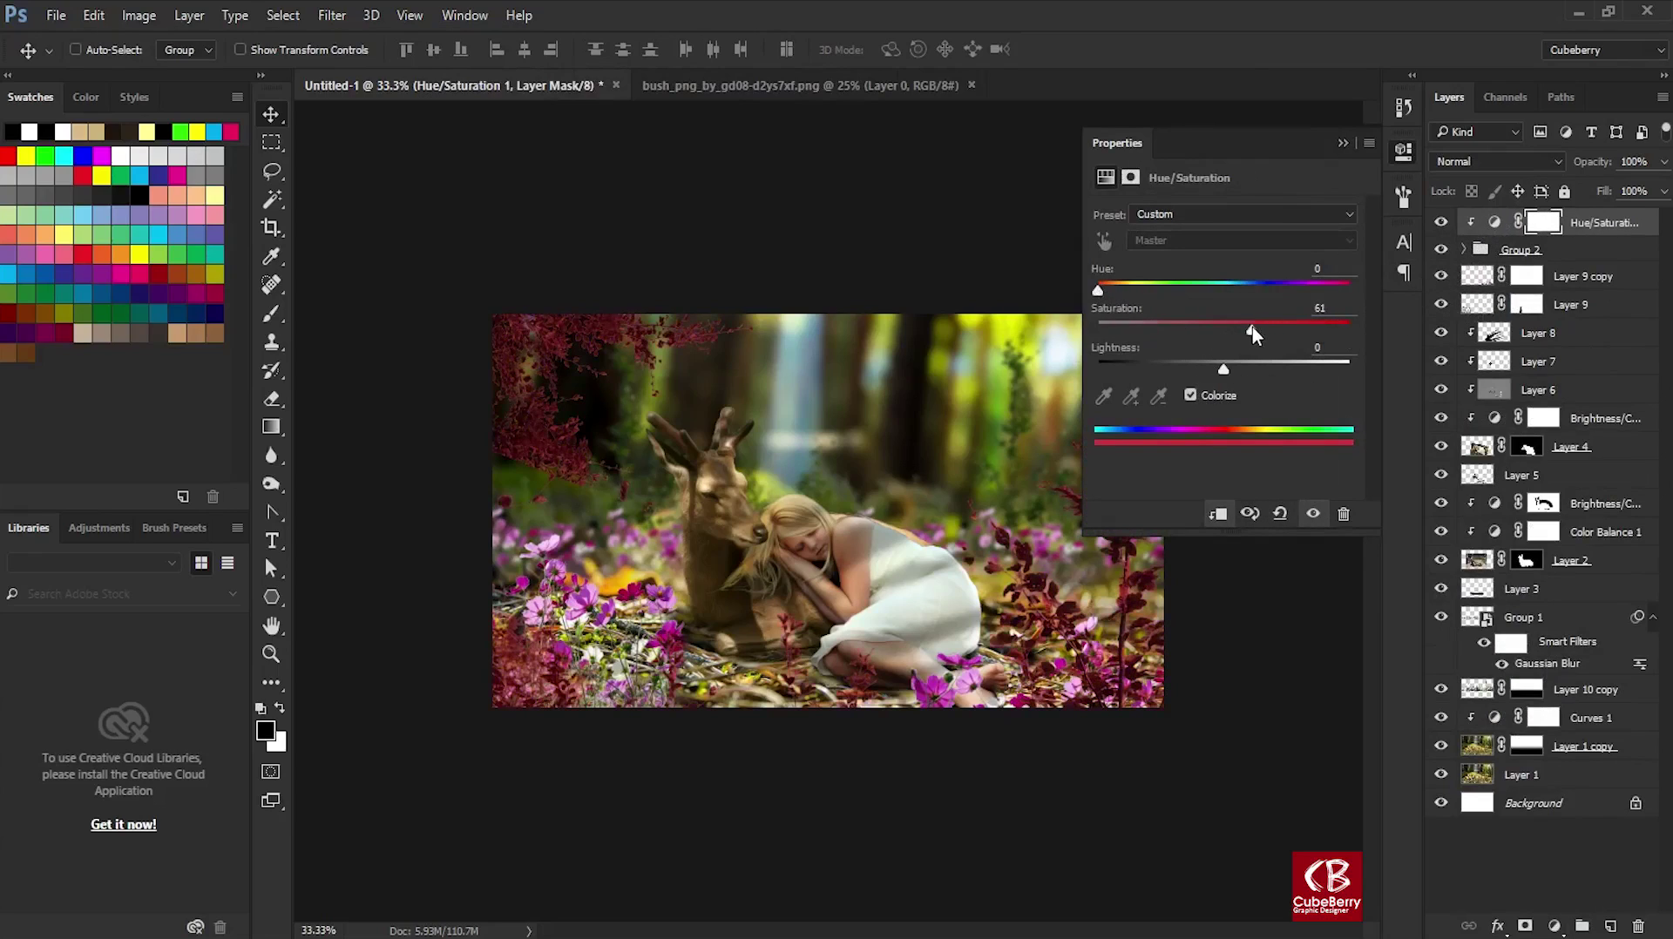
pyautogui.moveTo(1098, 290)
pyautogui.mouseDown()
pyautogui.moveTo(1199, 290)
pyautogui.moveTo(1171, 290)
pyautogui.mouseUp()
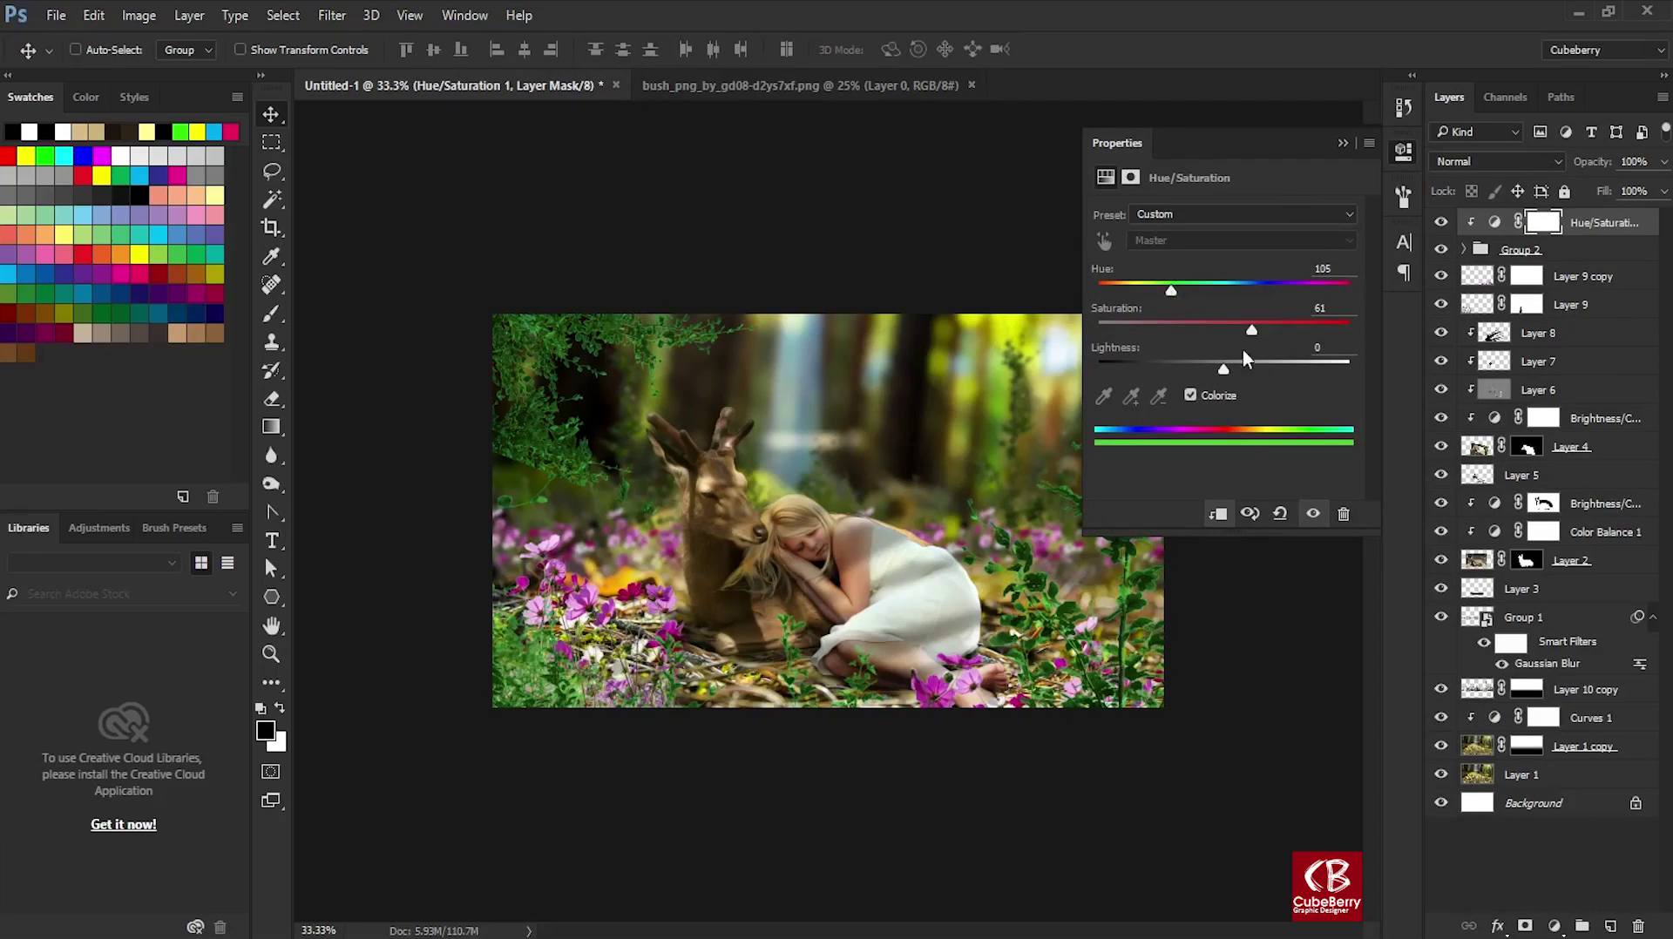
pyautogui.moveTo(1252, 330); pyautogui.dragTo(1210, 329)
pyautogui.click(1224, 395)
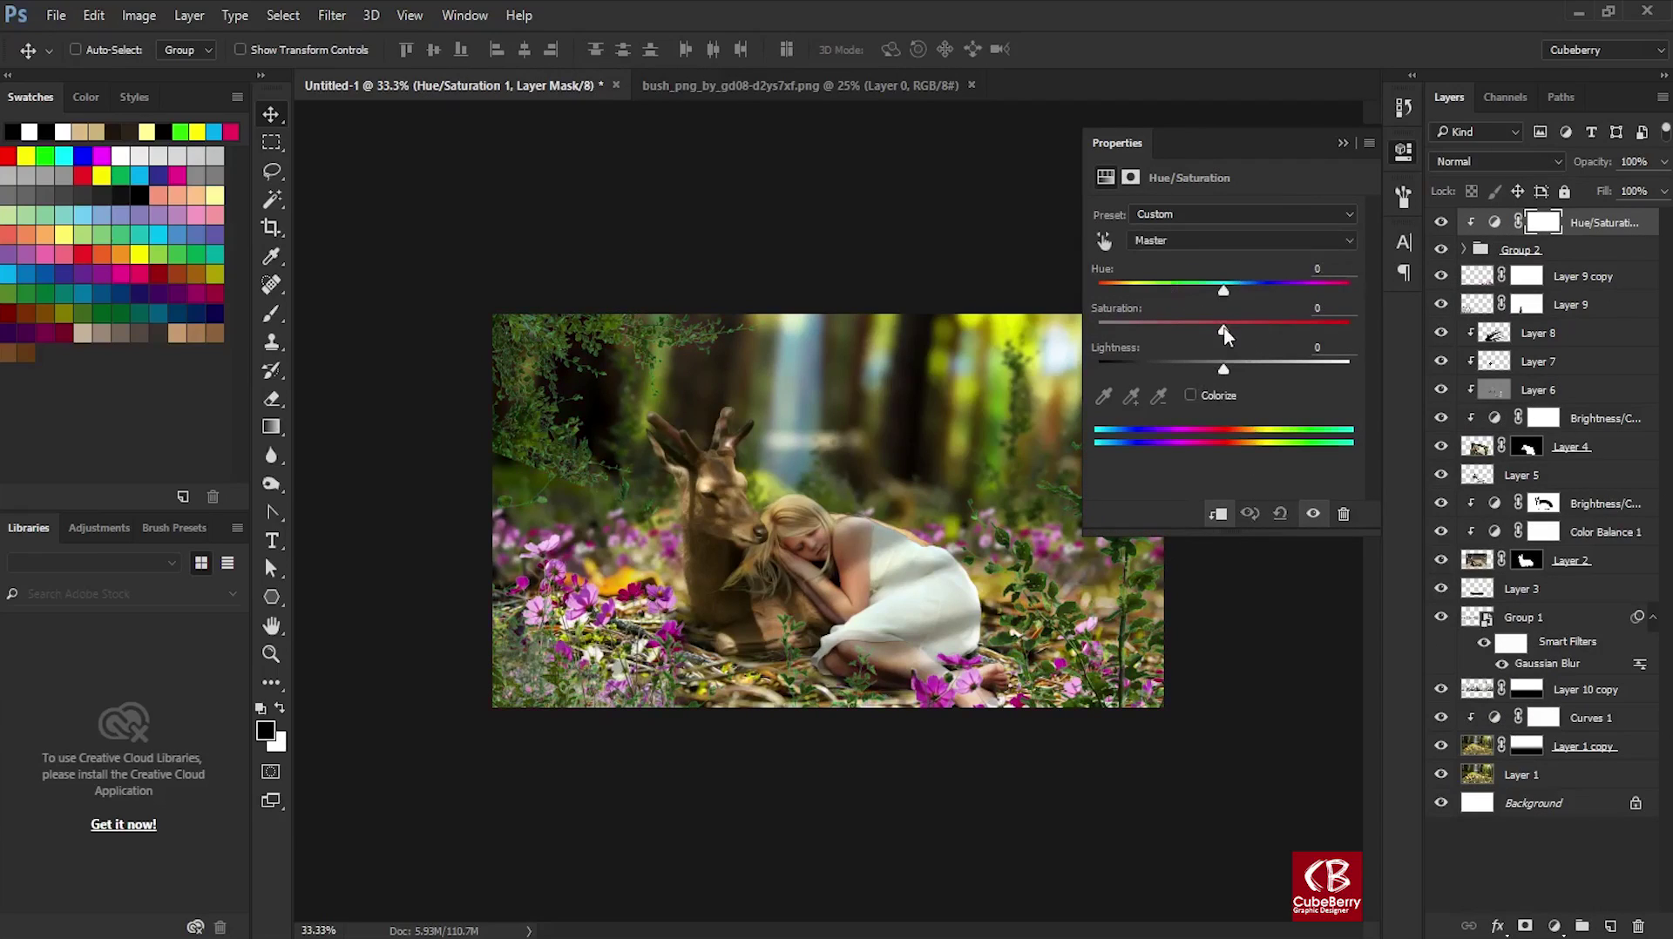
# Raise the saturation of the Greens and Yellows ranges on the bush group.
pyautogui.click(1183, 244)
pyautogui.click(1194, 299)
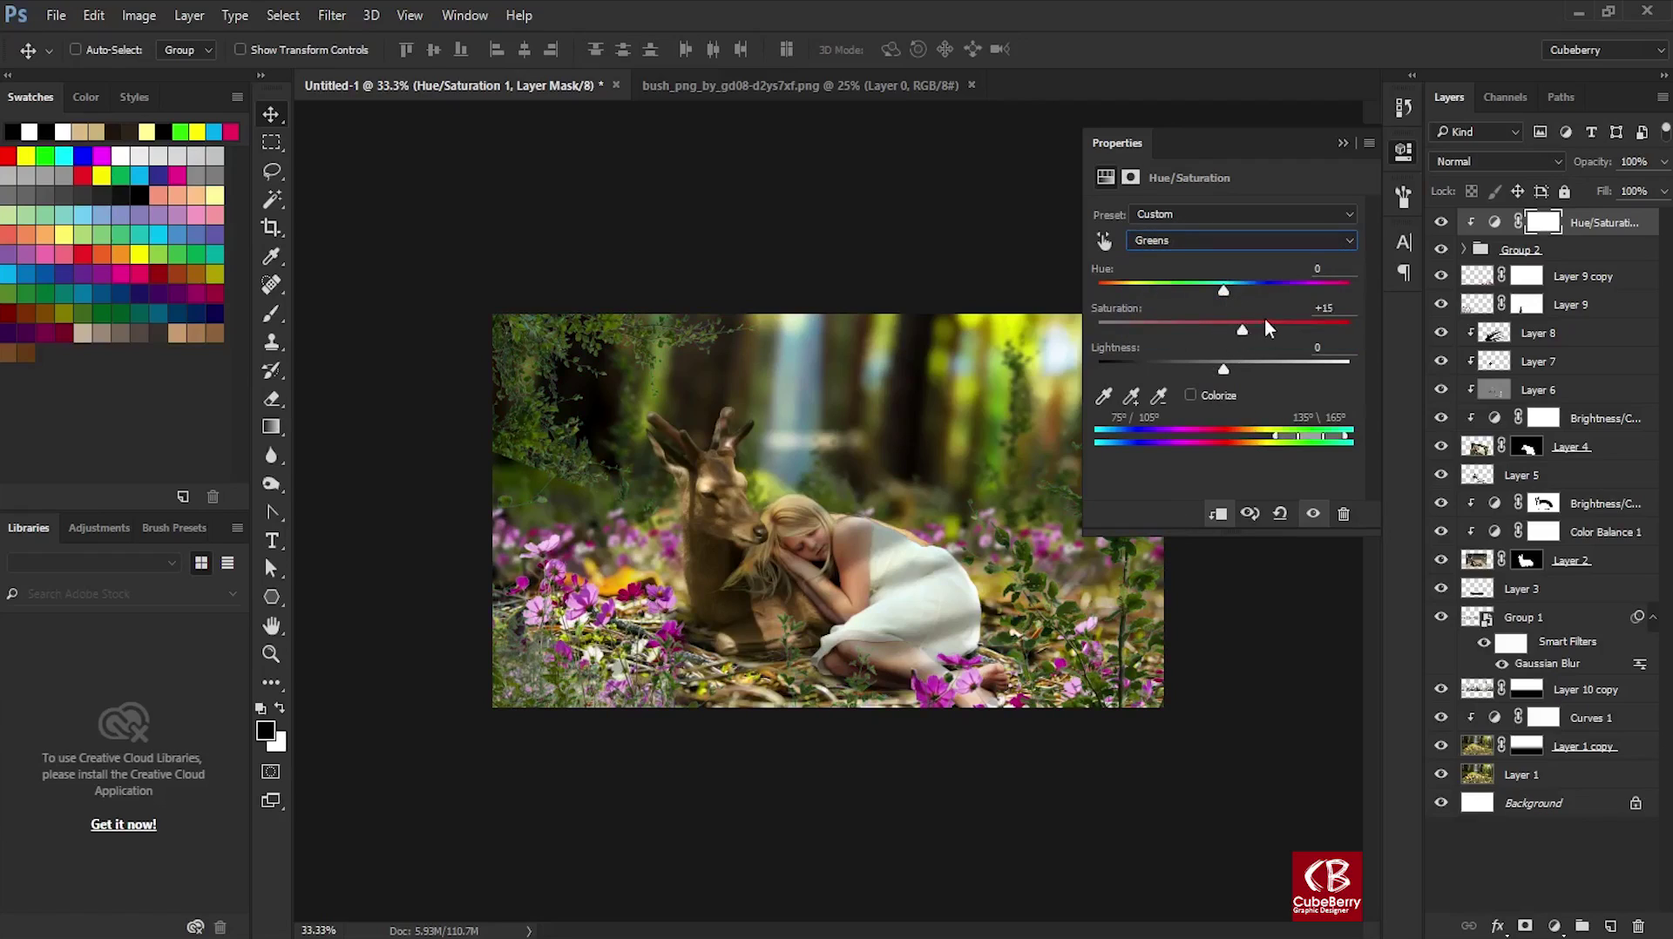
pyautogui.click(1176, 240)
pyautogui.click(1150, 311)
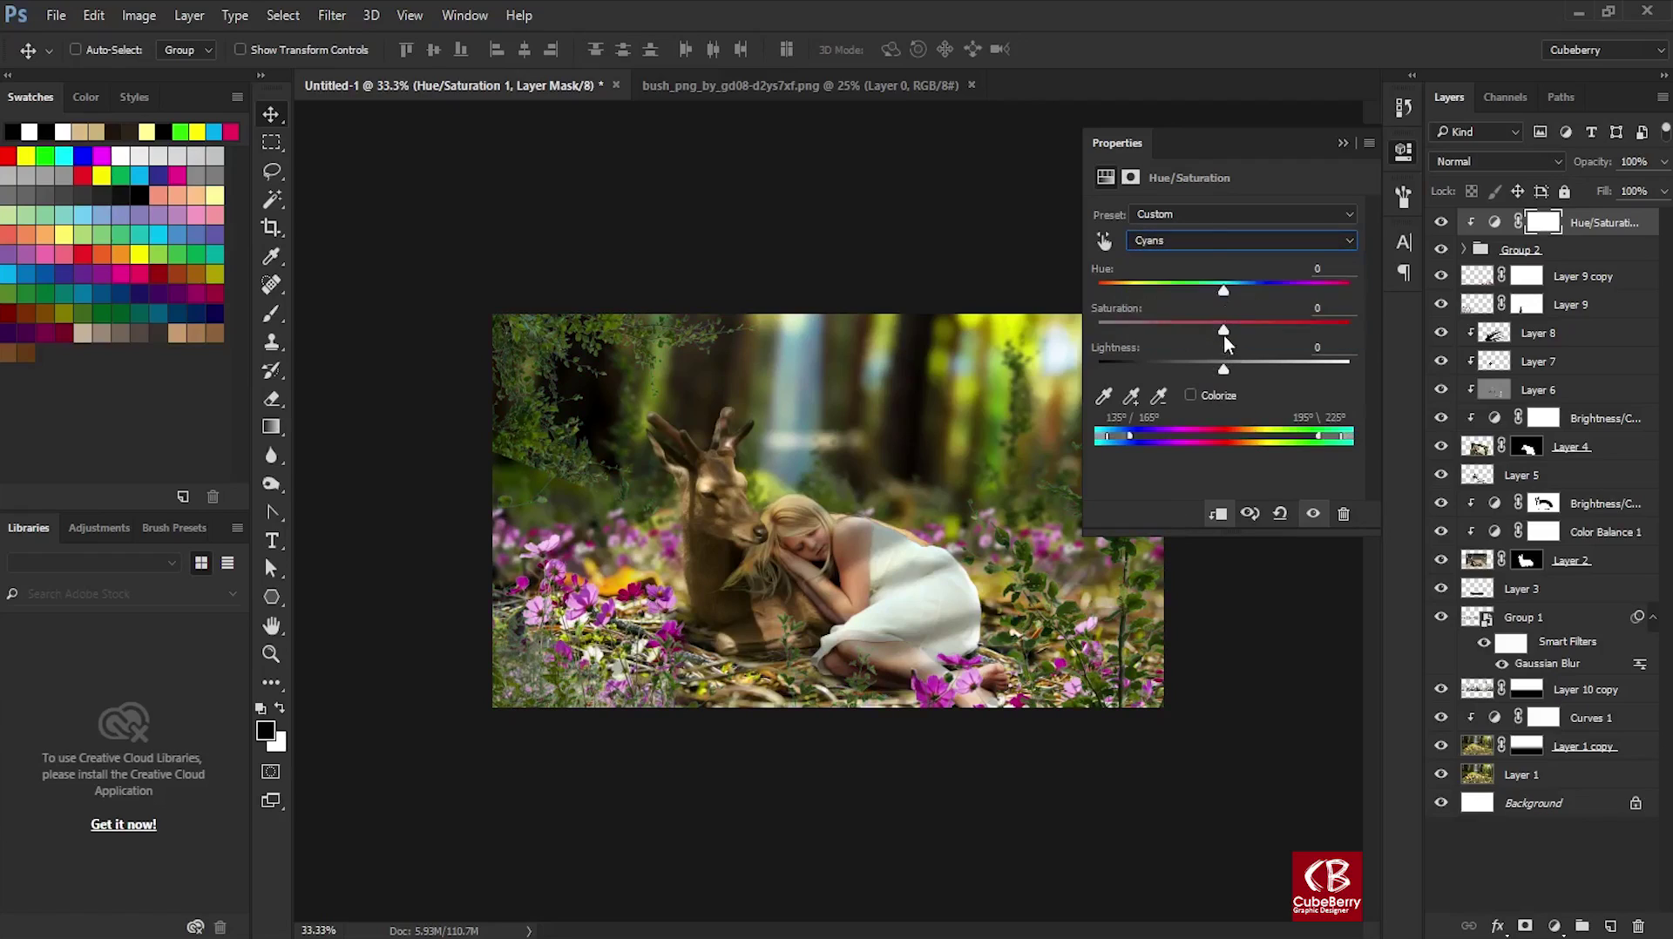
pyautogui.click(1176, 241)
pyautogui.click(1174, 286)
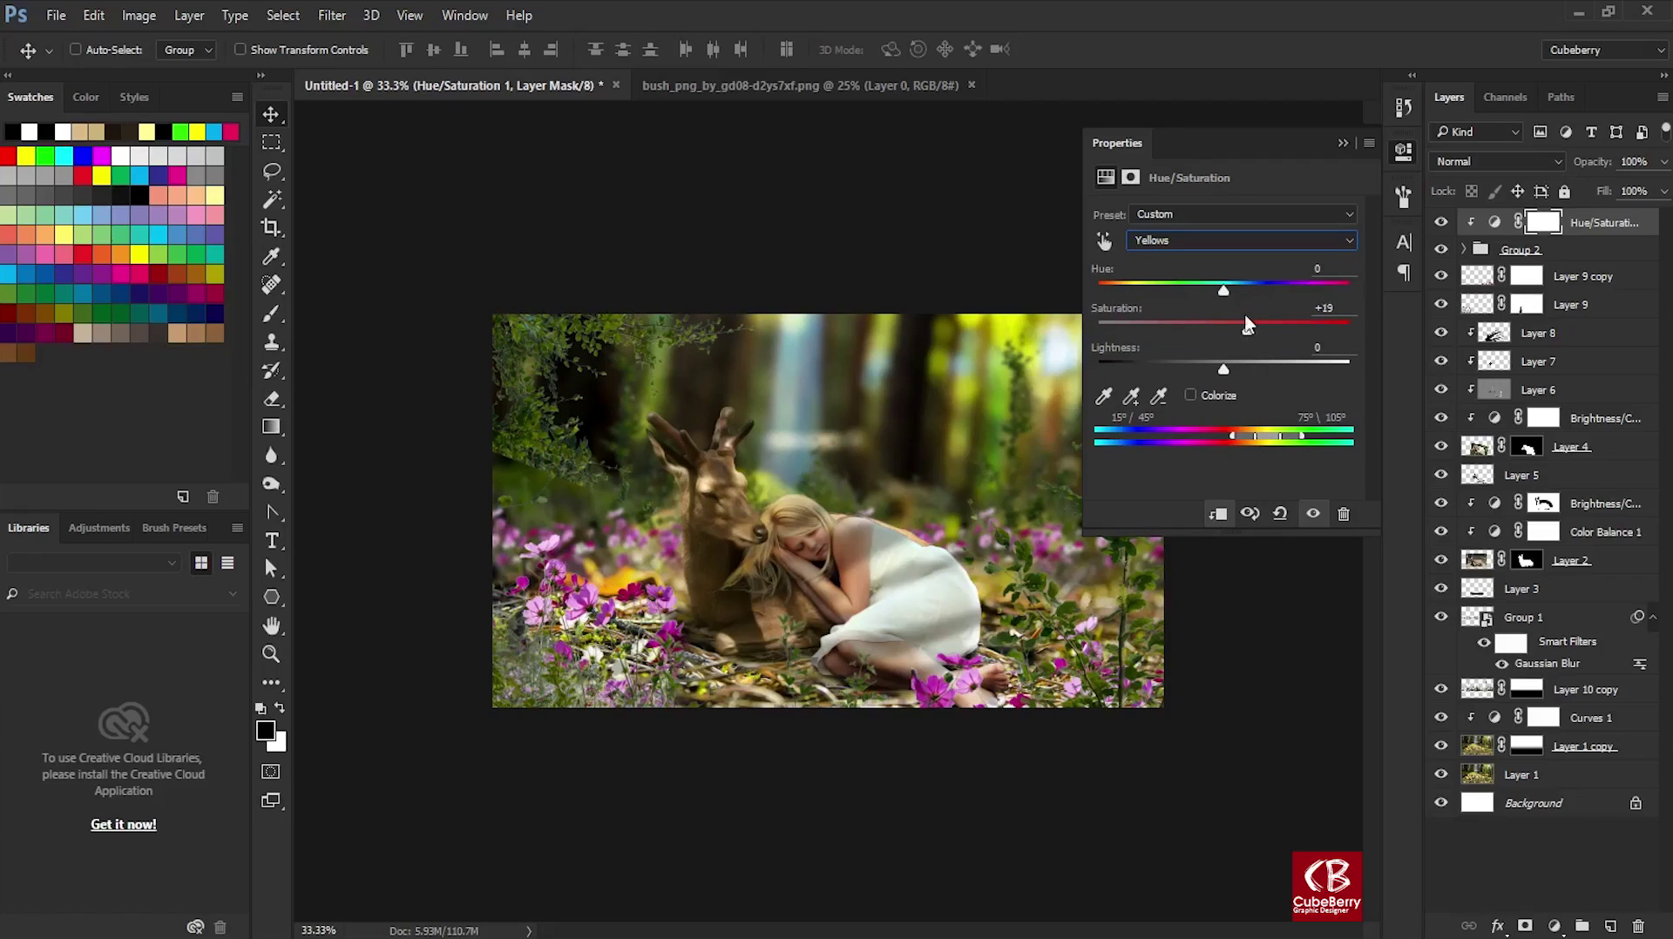
pyautogui.click(1245, 241)
pyautogui.click(1282, 163)
pyautogui.click(1343, 146)
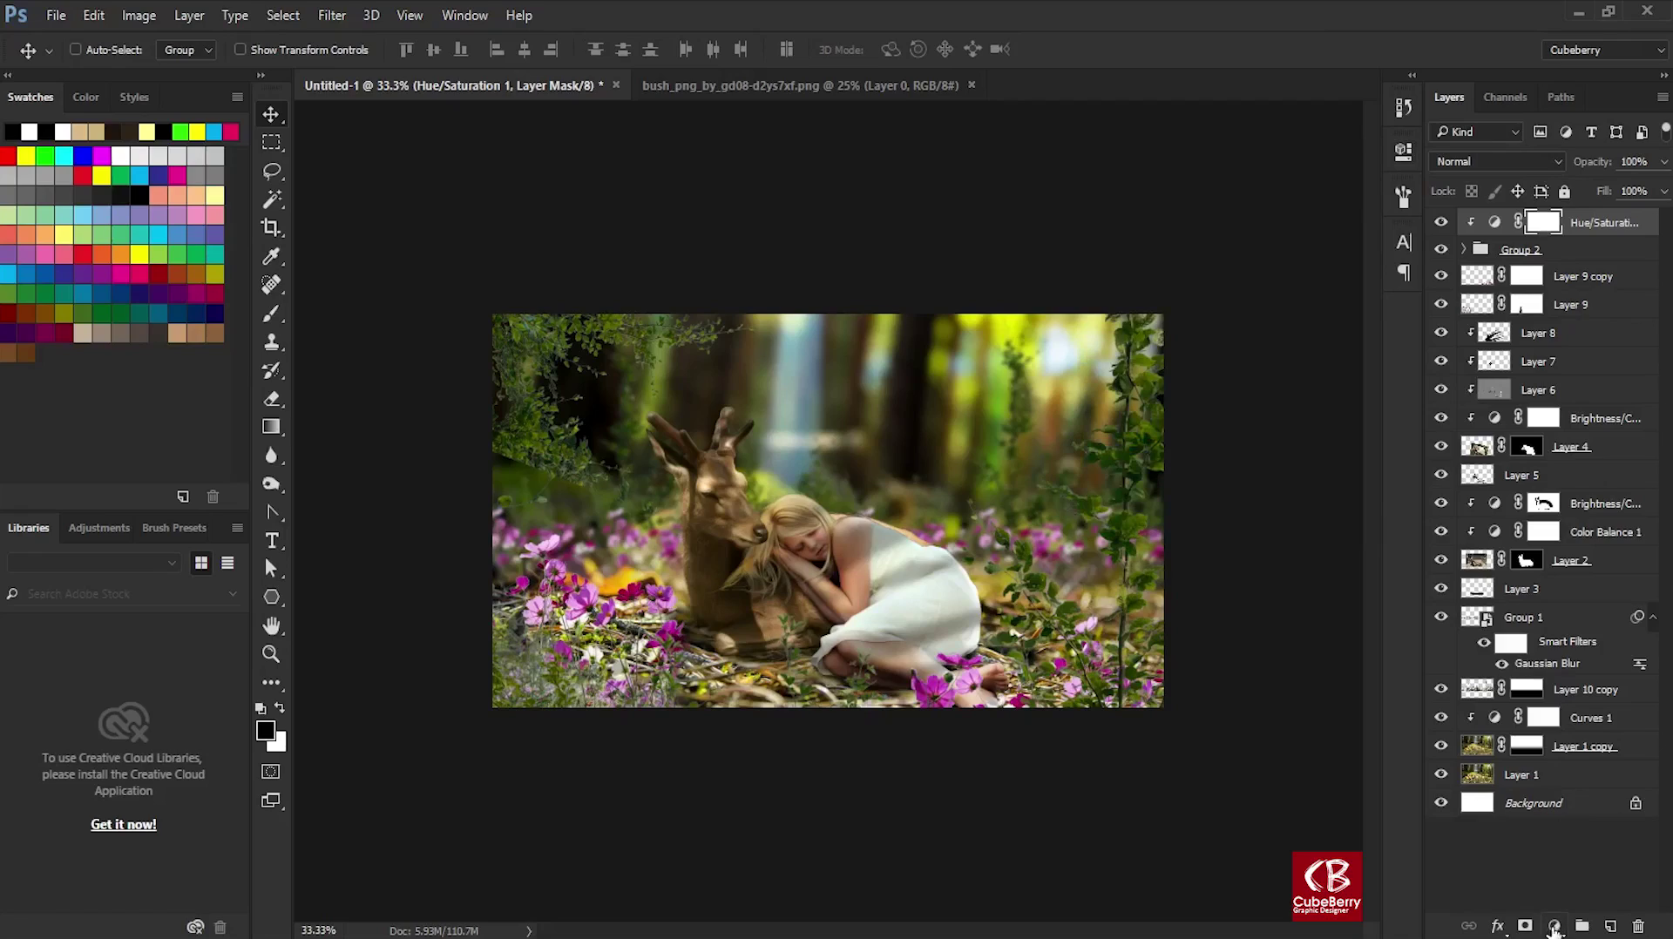
pyautogui.click(1601, 754)
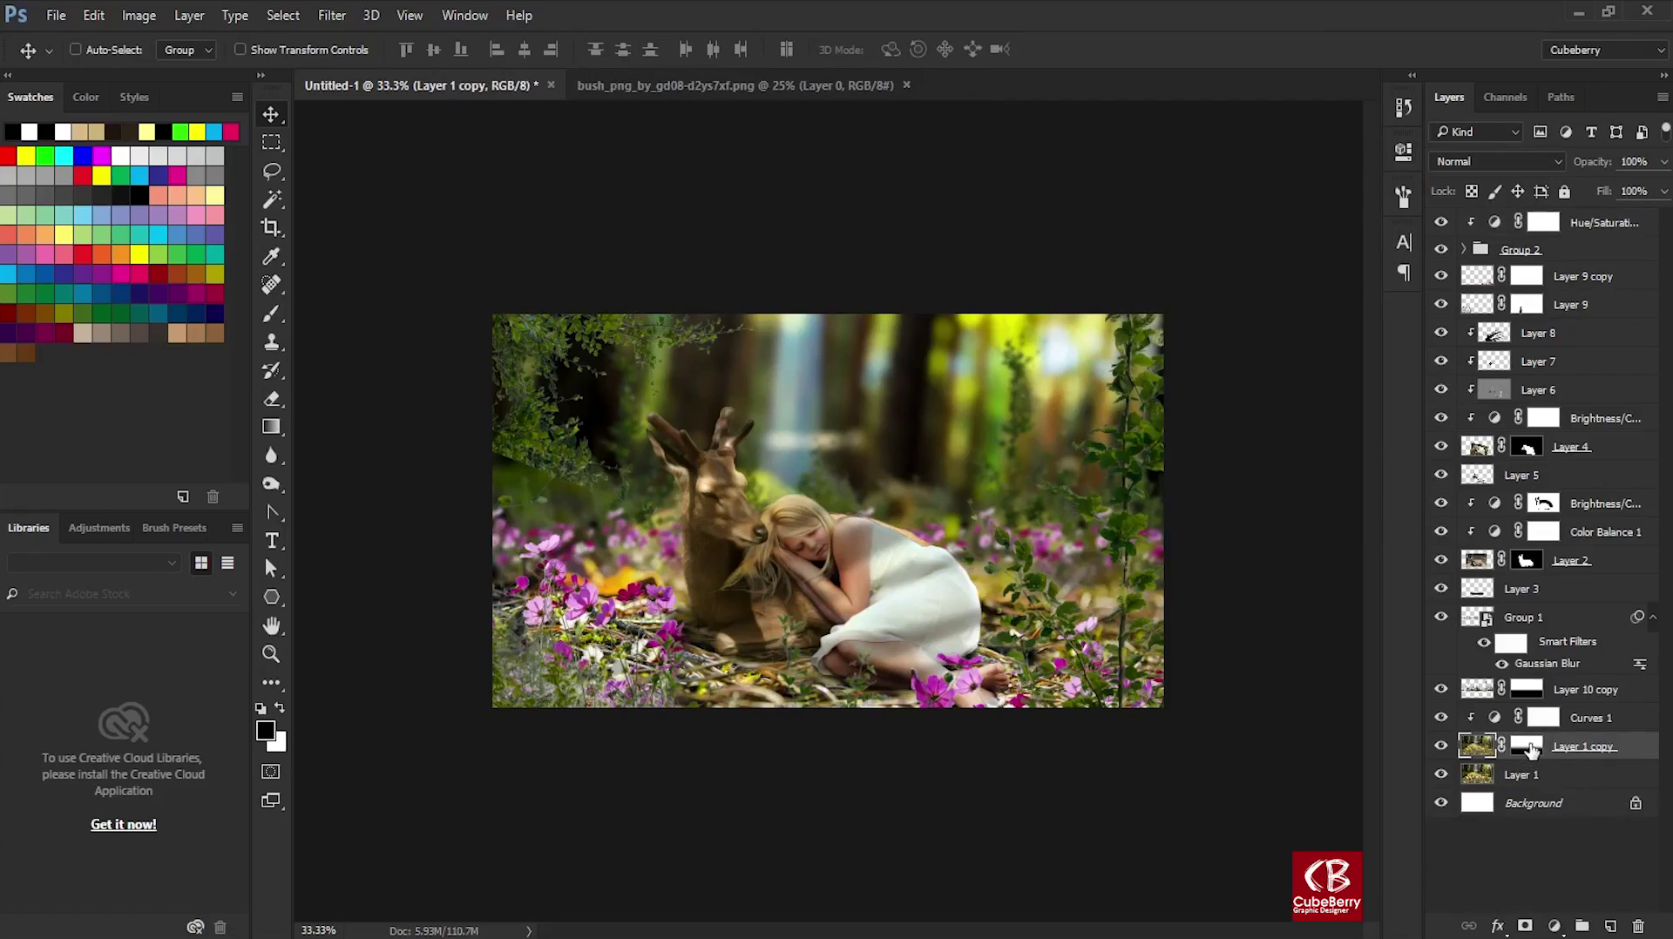
# On a new empty layer, paint a large soft white dab near the top centre.
pyautogui.click(1641, 225)
pyautogui.press('b')
pyautogui.press('x')
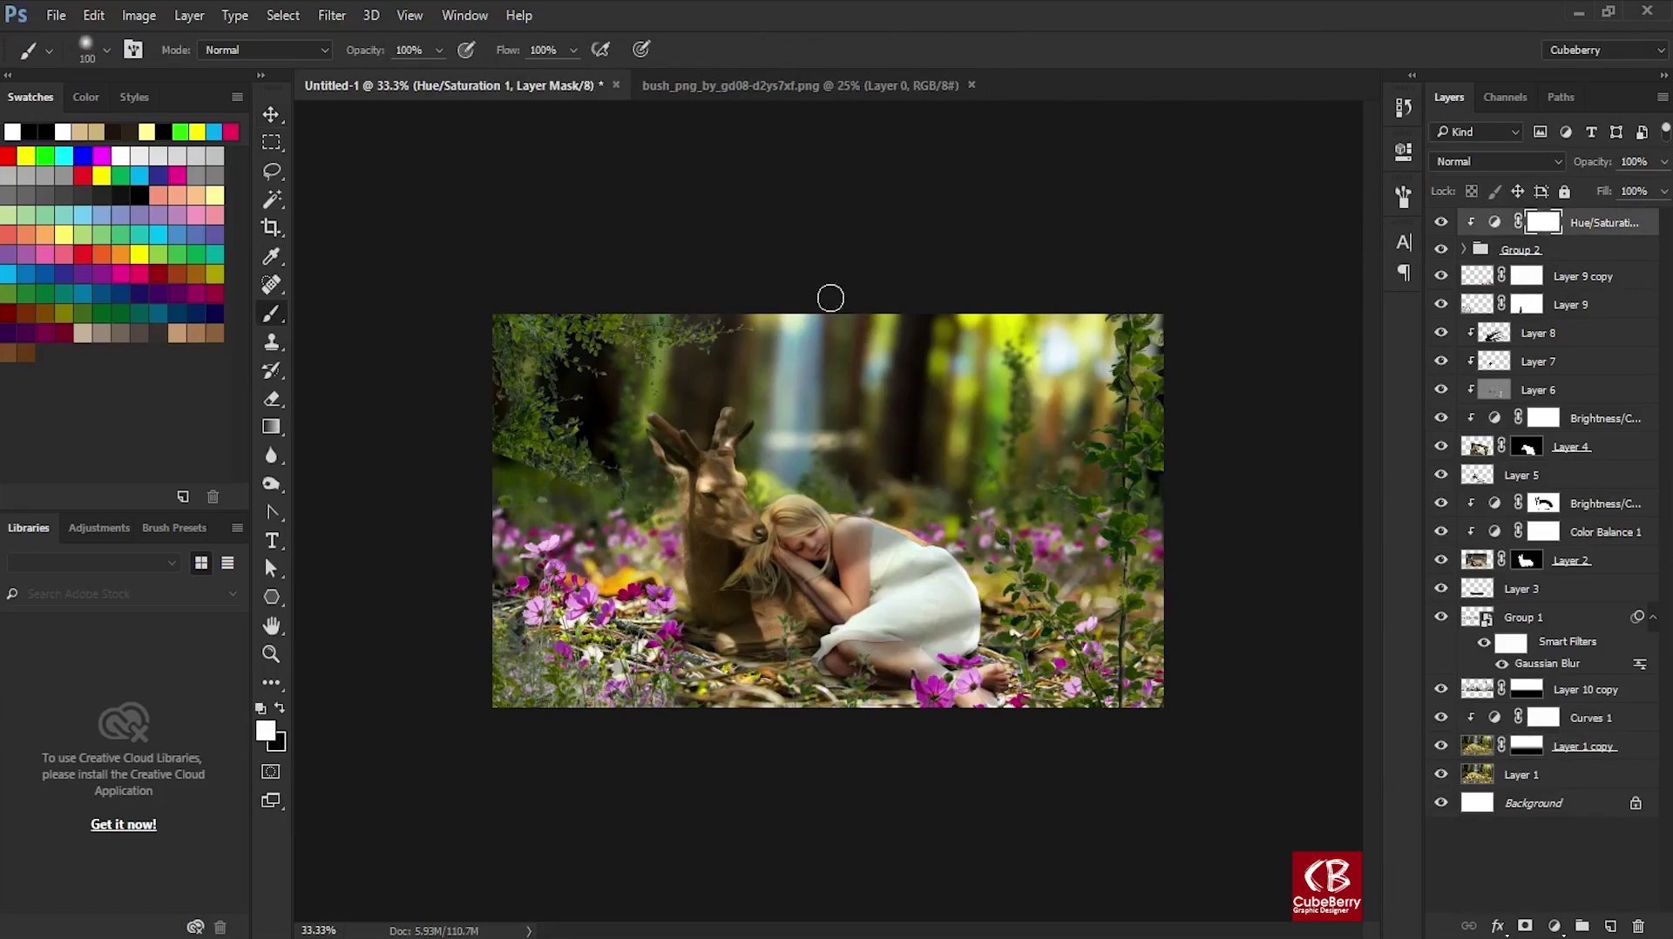
pyautogui.press(']')
pyautogui.press(']')
pyautogui.press(']')
pyautogui.click(1610, 925)
pyautogui.press('x')
pyautogui.click(801, 388)
pyautogui.hotkey('ctrl', 'z')
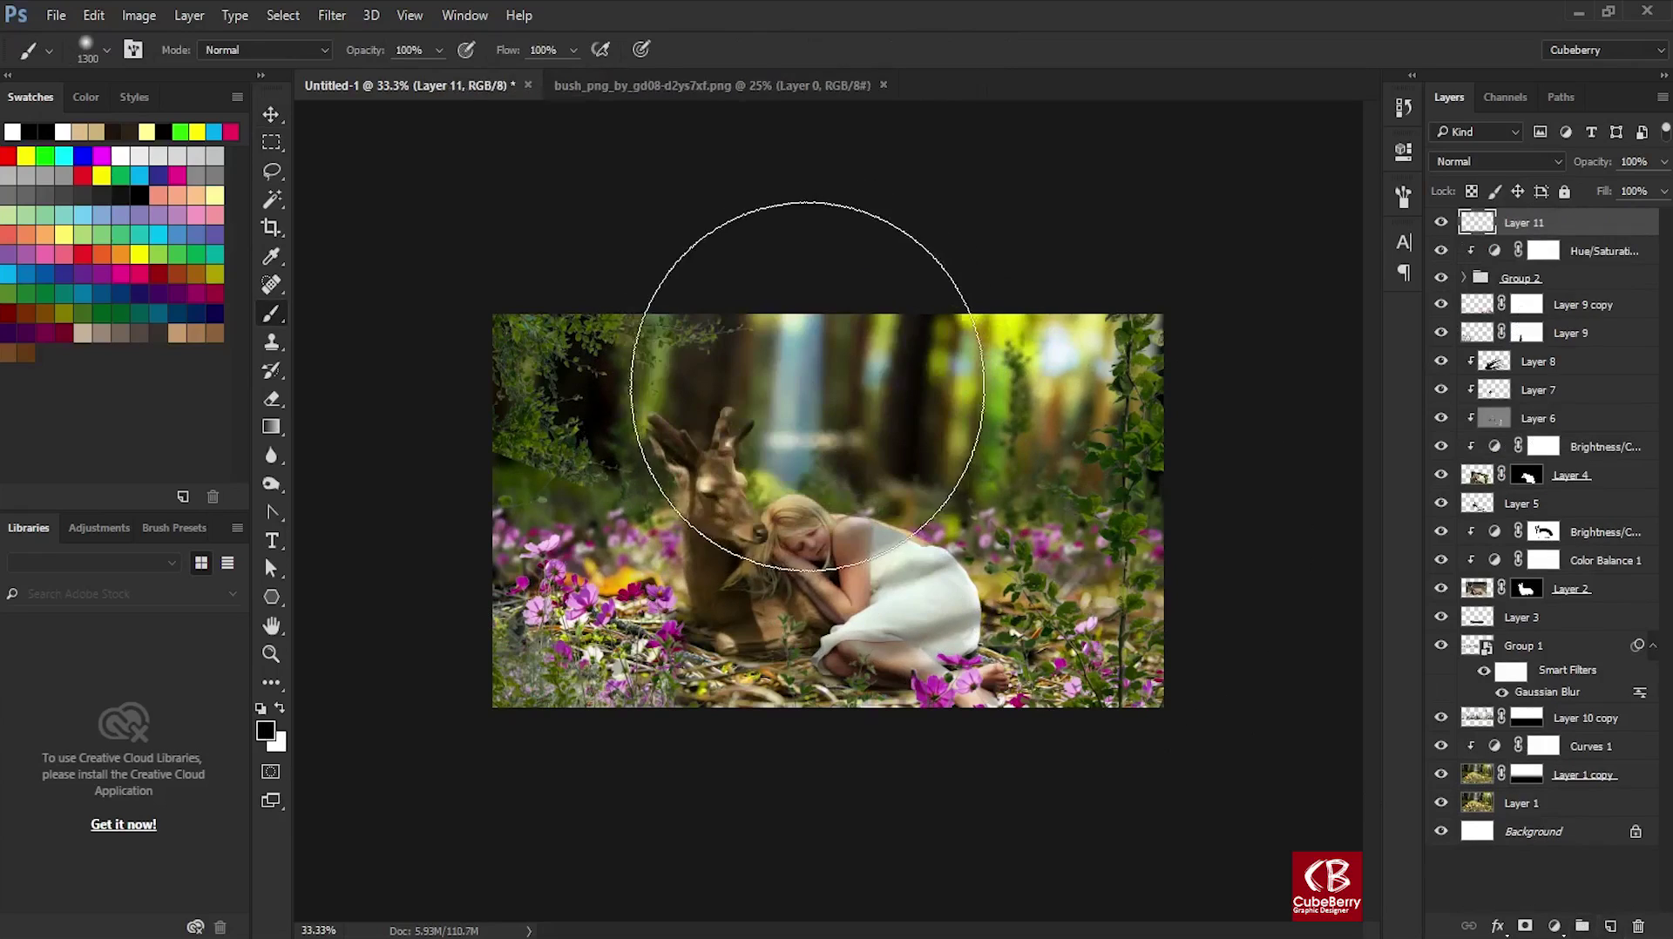
pyautogui.press('x')
pyautogui.click(807, 386)
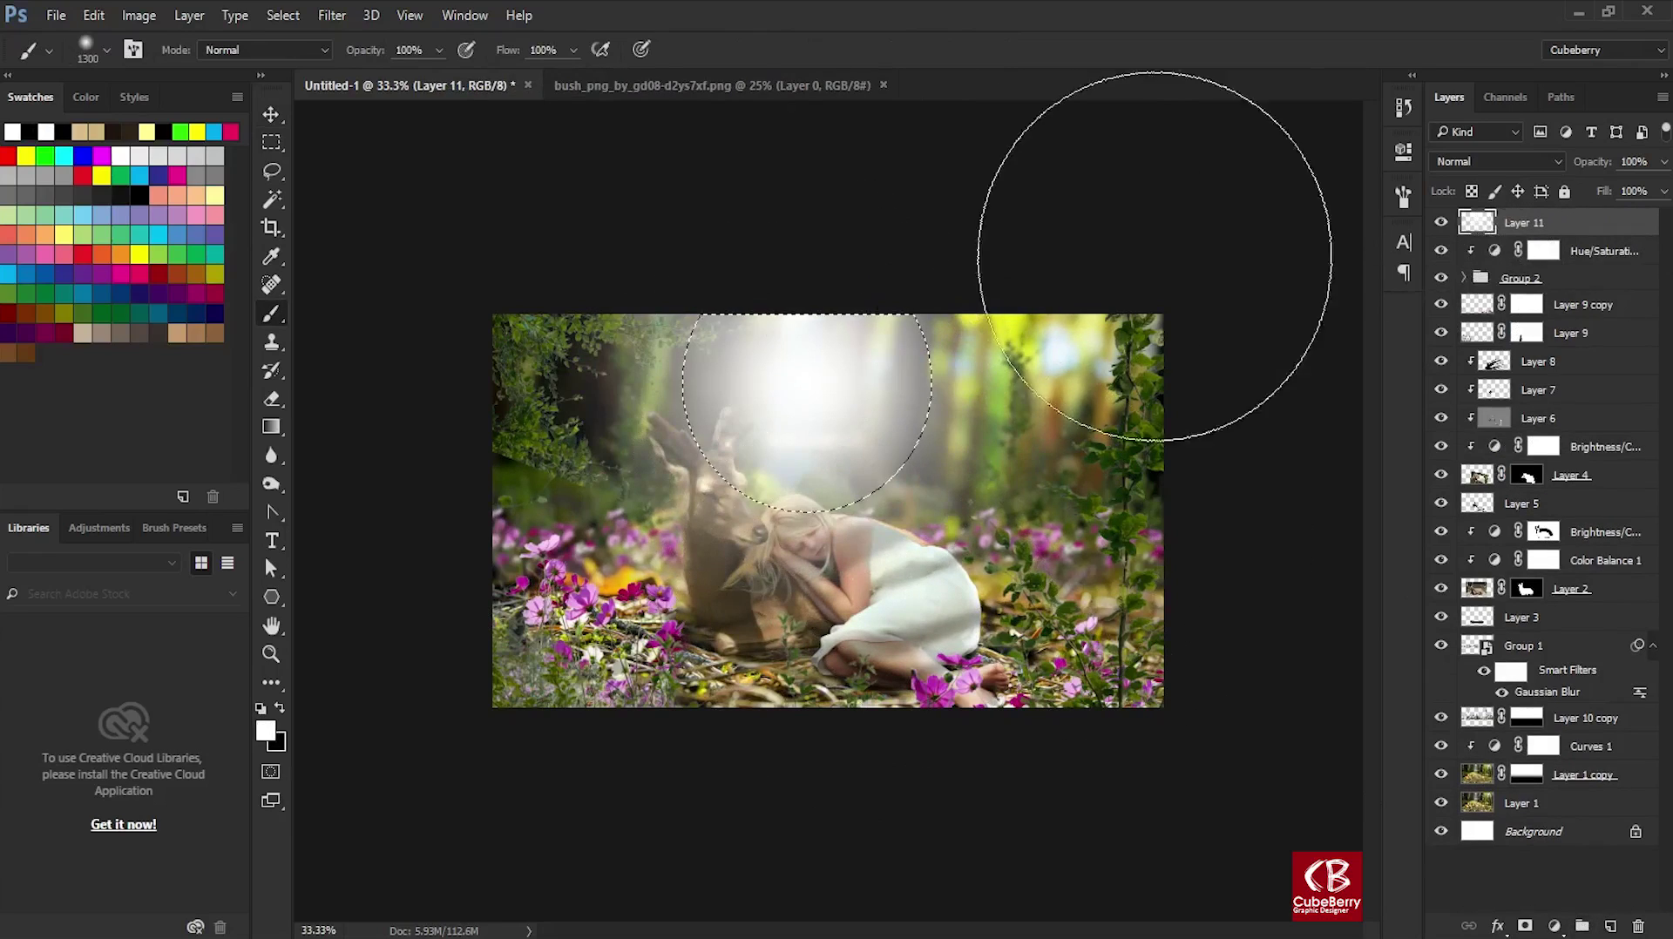
# Apply Difference Clouds, then a Zoom Radial Blur of amount 100 centred at the top.
pyautogui.click(332, 15)
pyautogui.moveTo(350, 360)
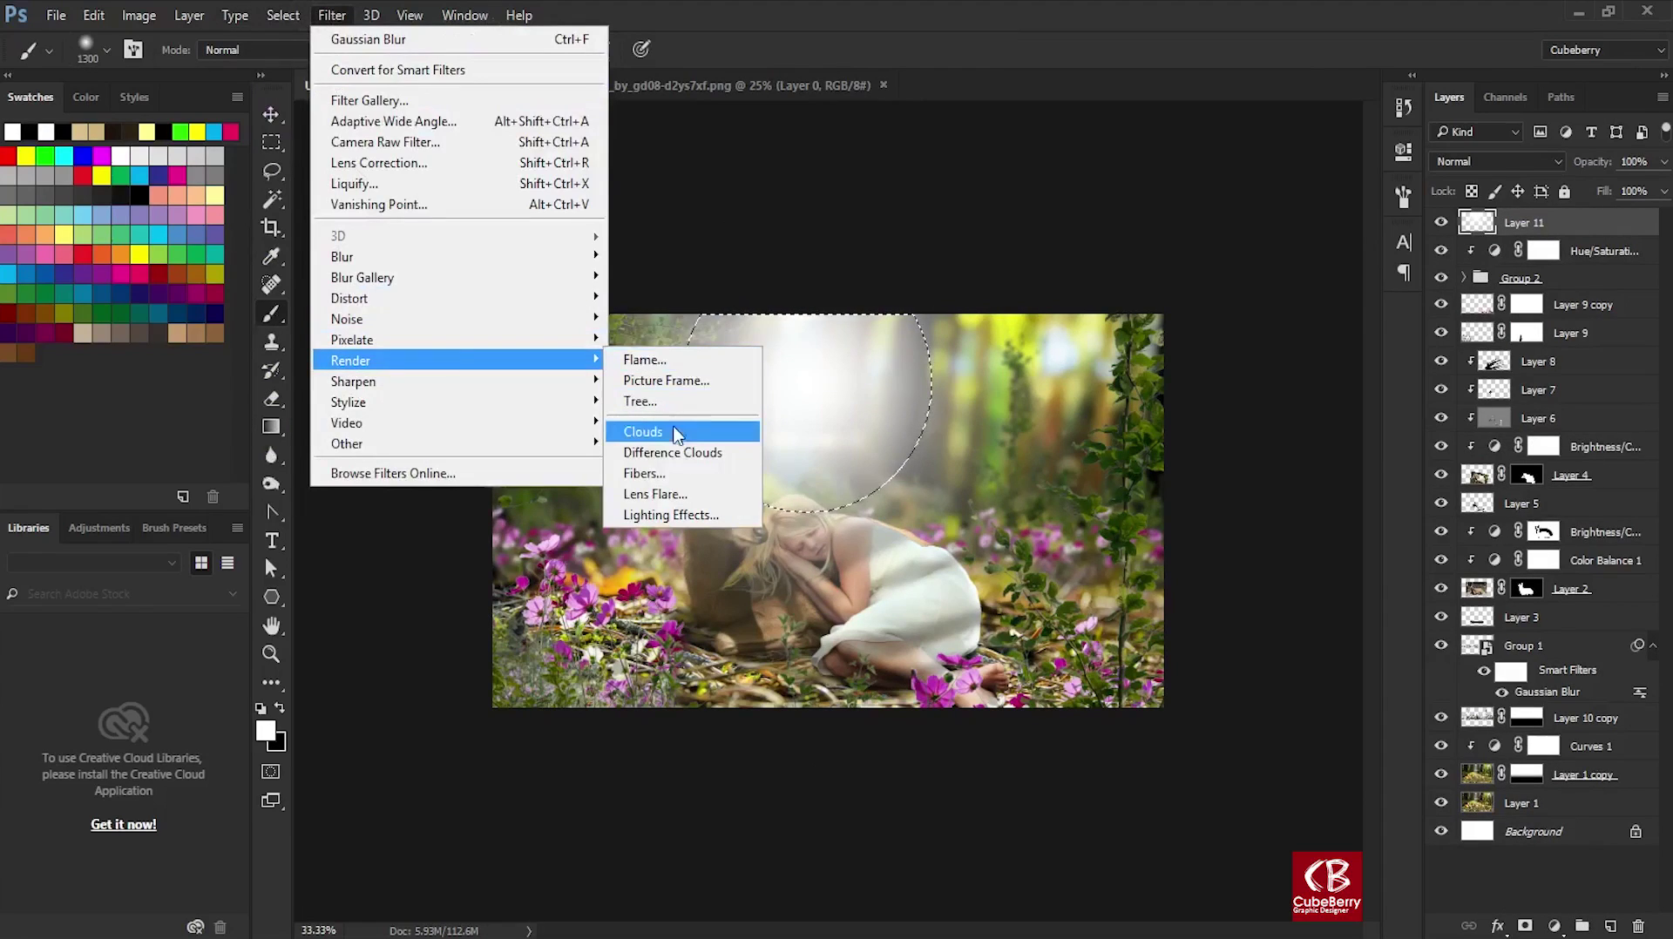
pyautogui.click(672, 453)
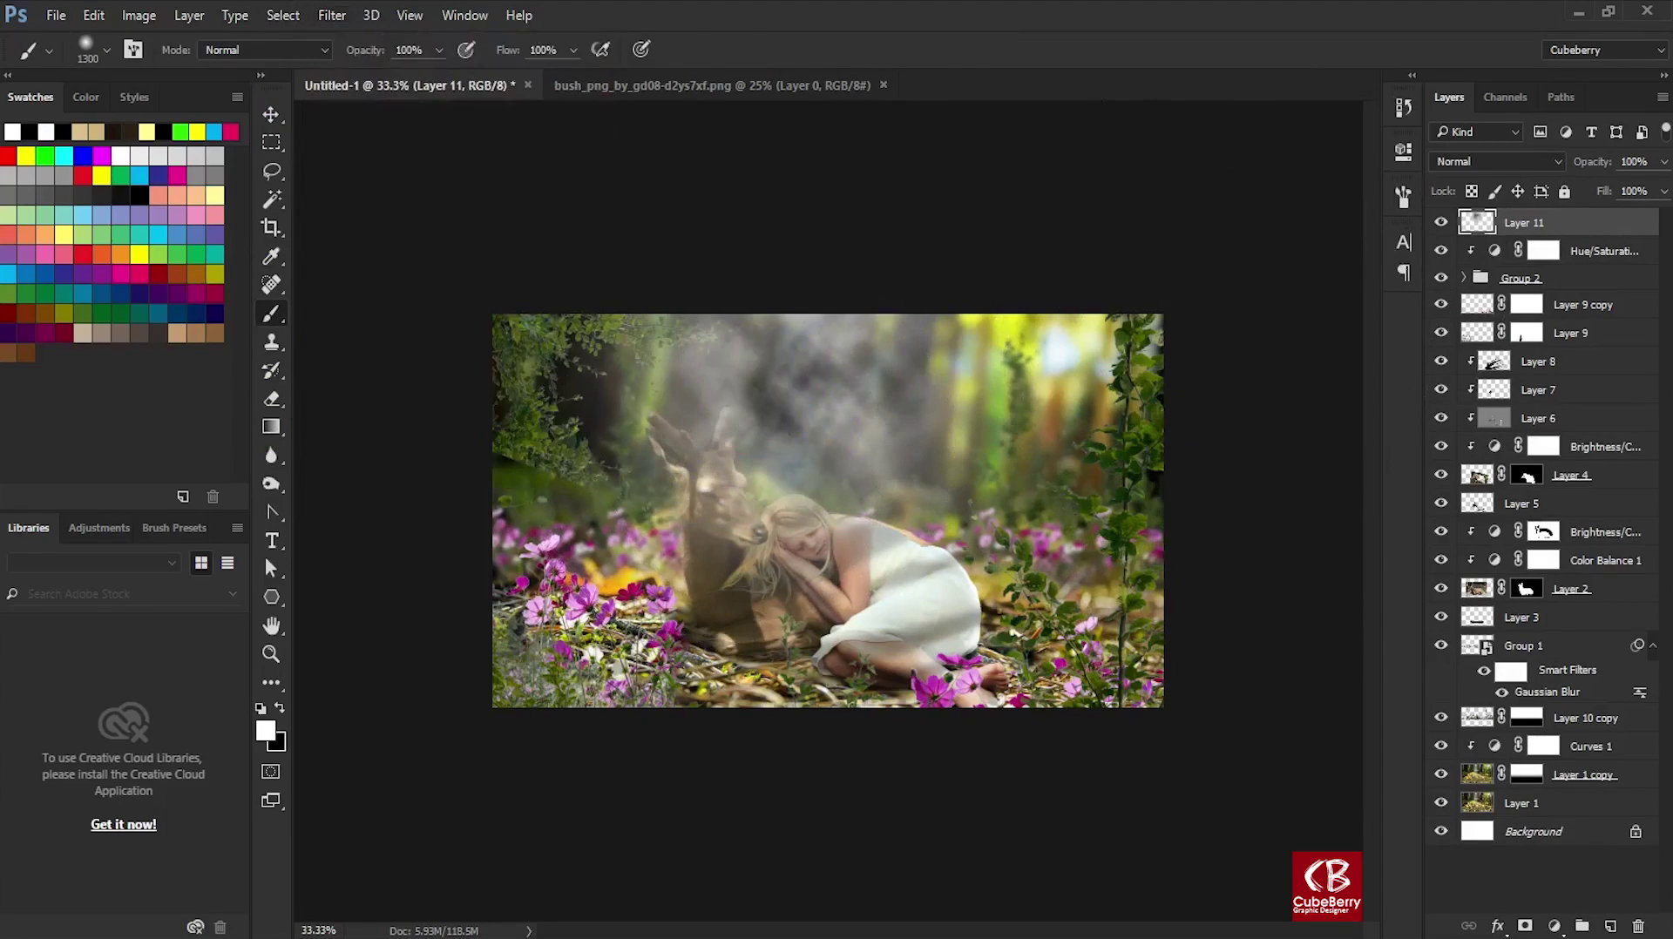
pyautogui.click(332, 15)
pyautogui.moveTo(342, 256)
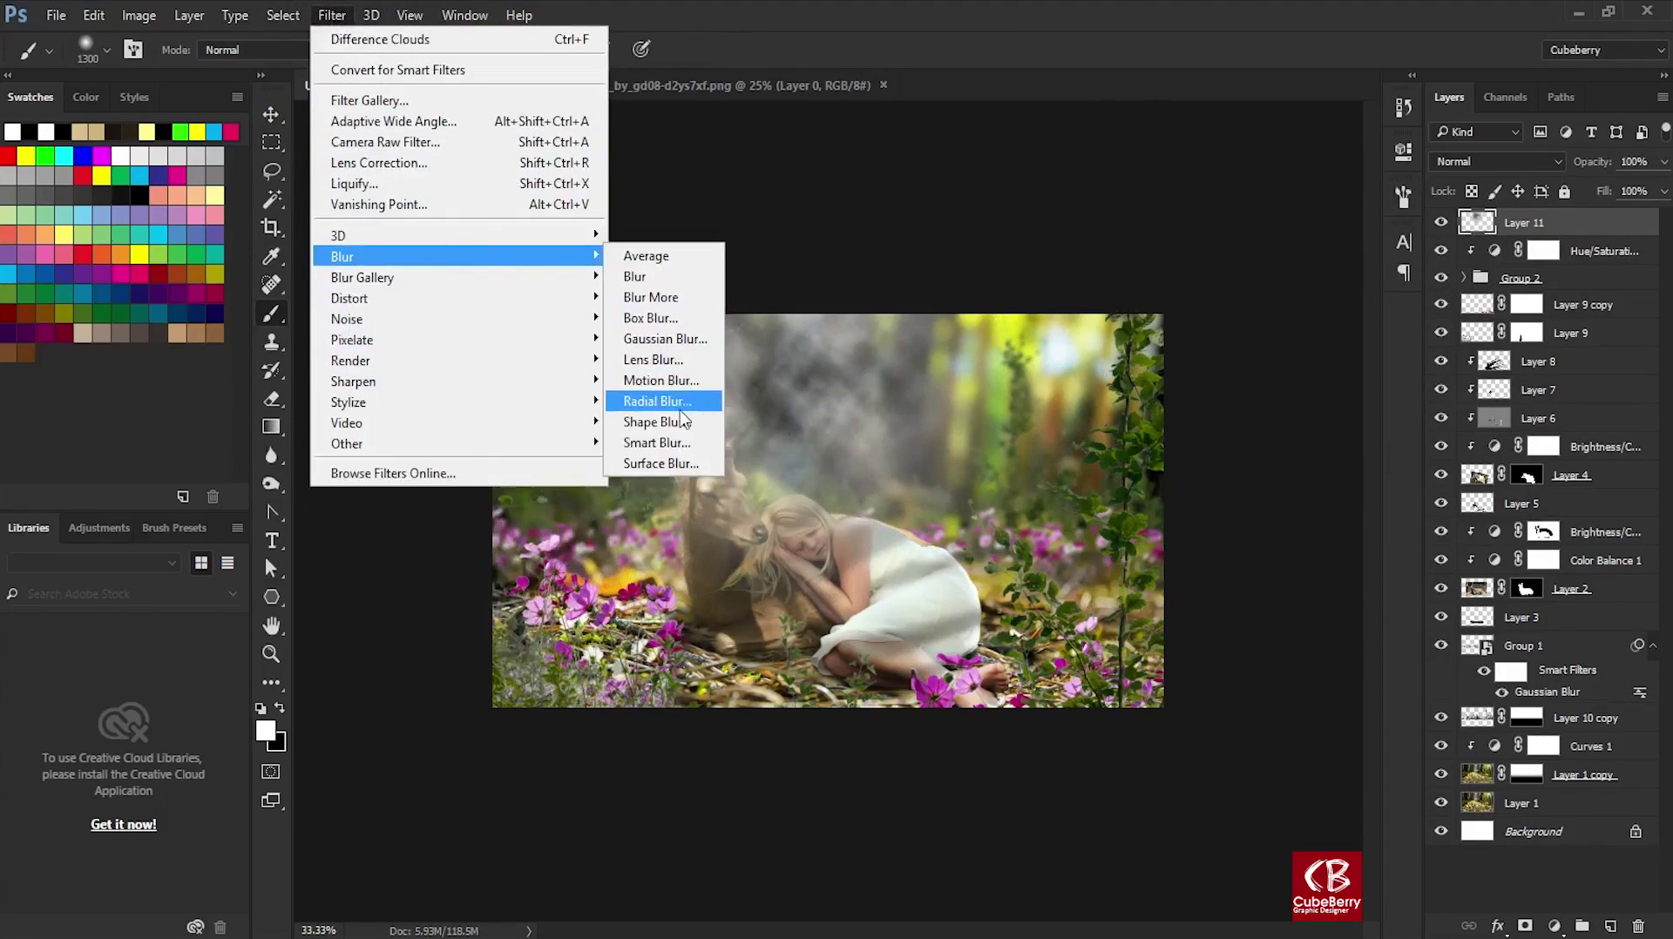
pyautogui.click(680, 404)
pyautogui.write('100')
pyautogui.click(721, 381)
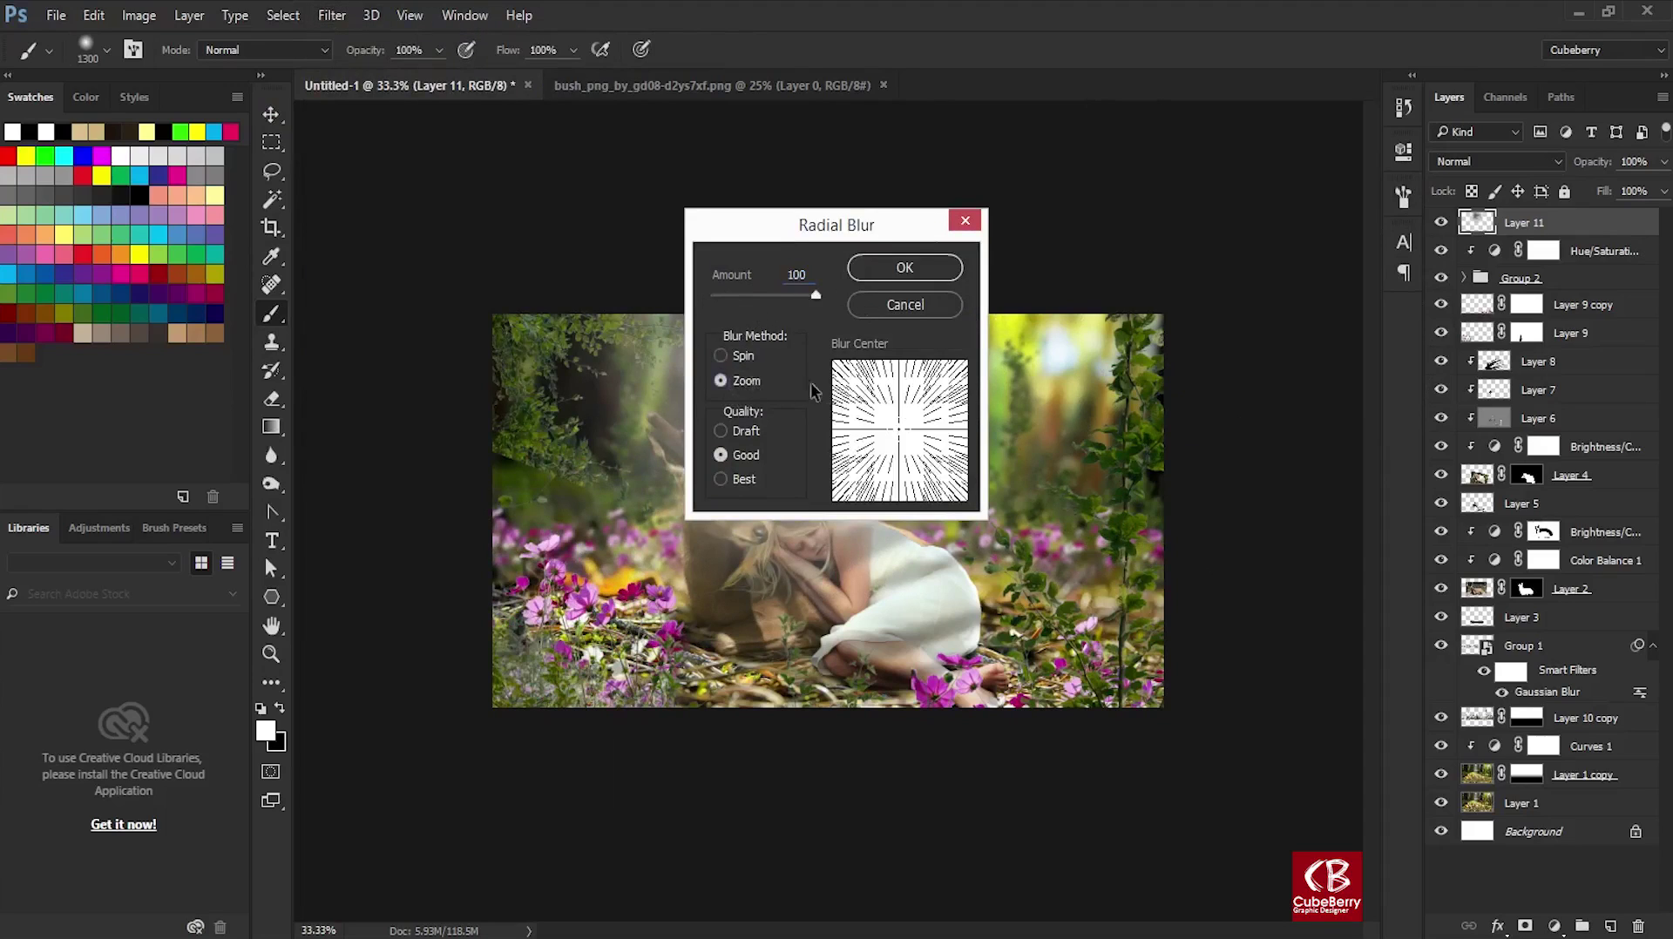
pyautogui.moveTo(900, 429); pyautogui.dragTo(903, 343)
pyautogui.click(926, 272)
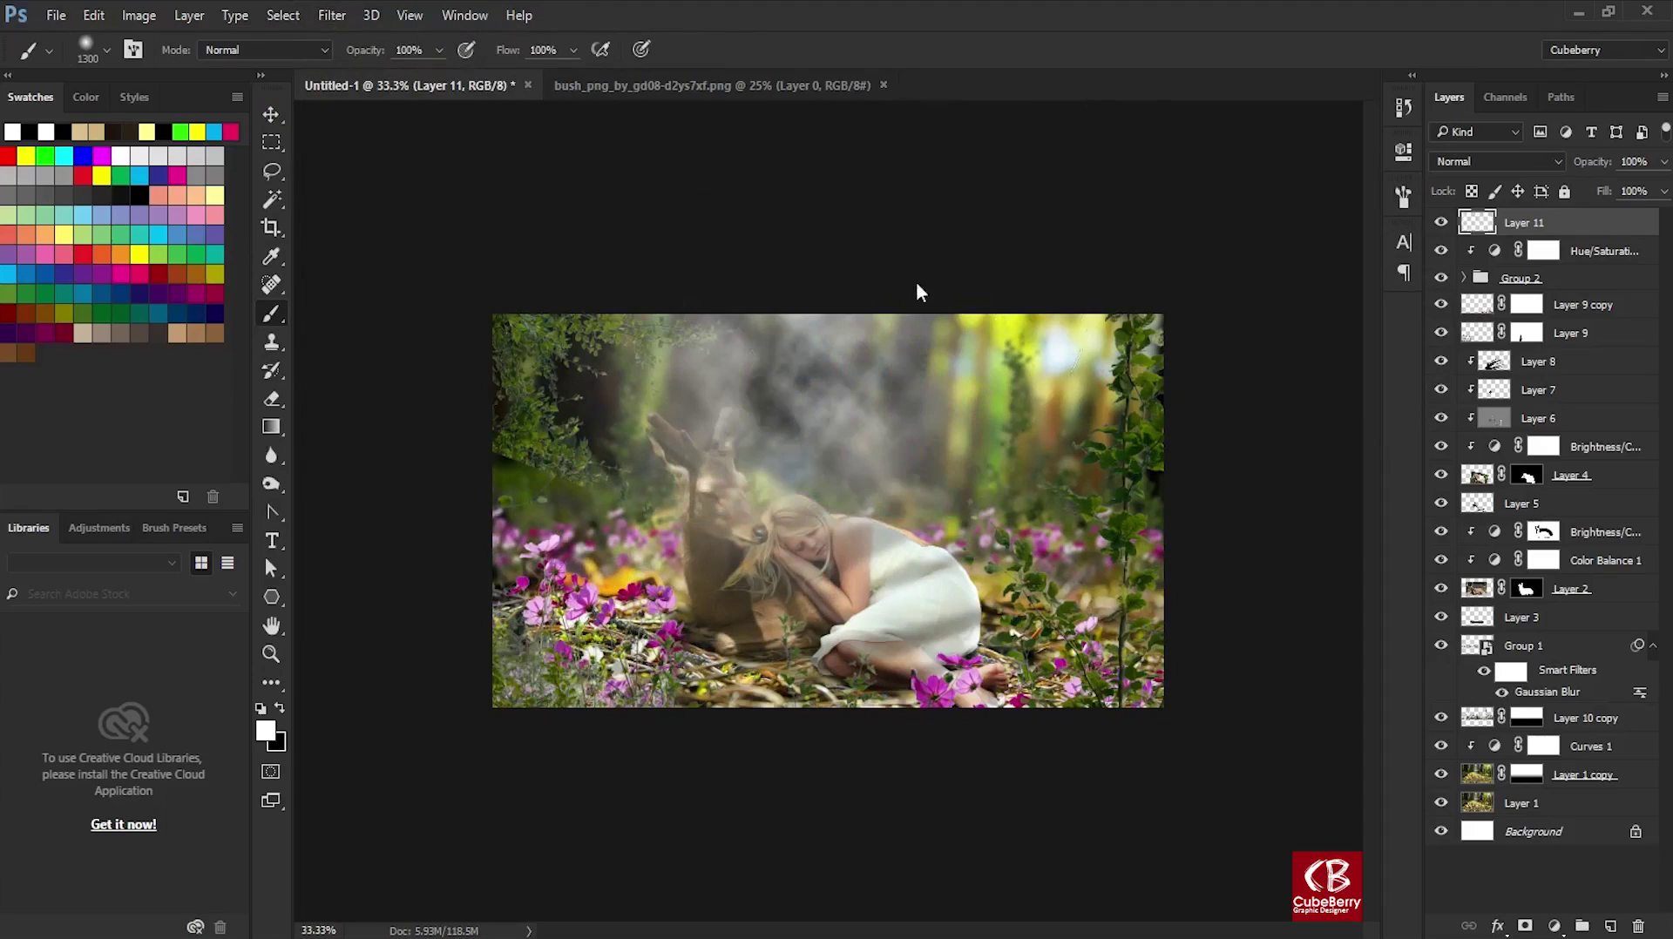
# Try Screen and Multiply, then settle the rays layer on Linear Dodge (Add).
pyautogui.click(1478, 166)
pyautogui.click(1472, 286)
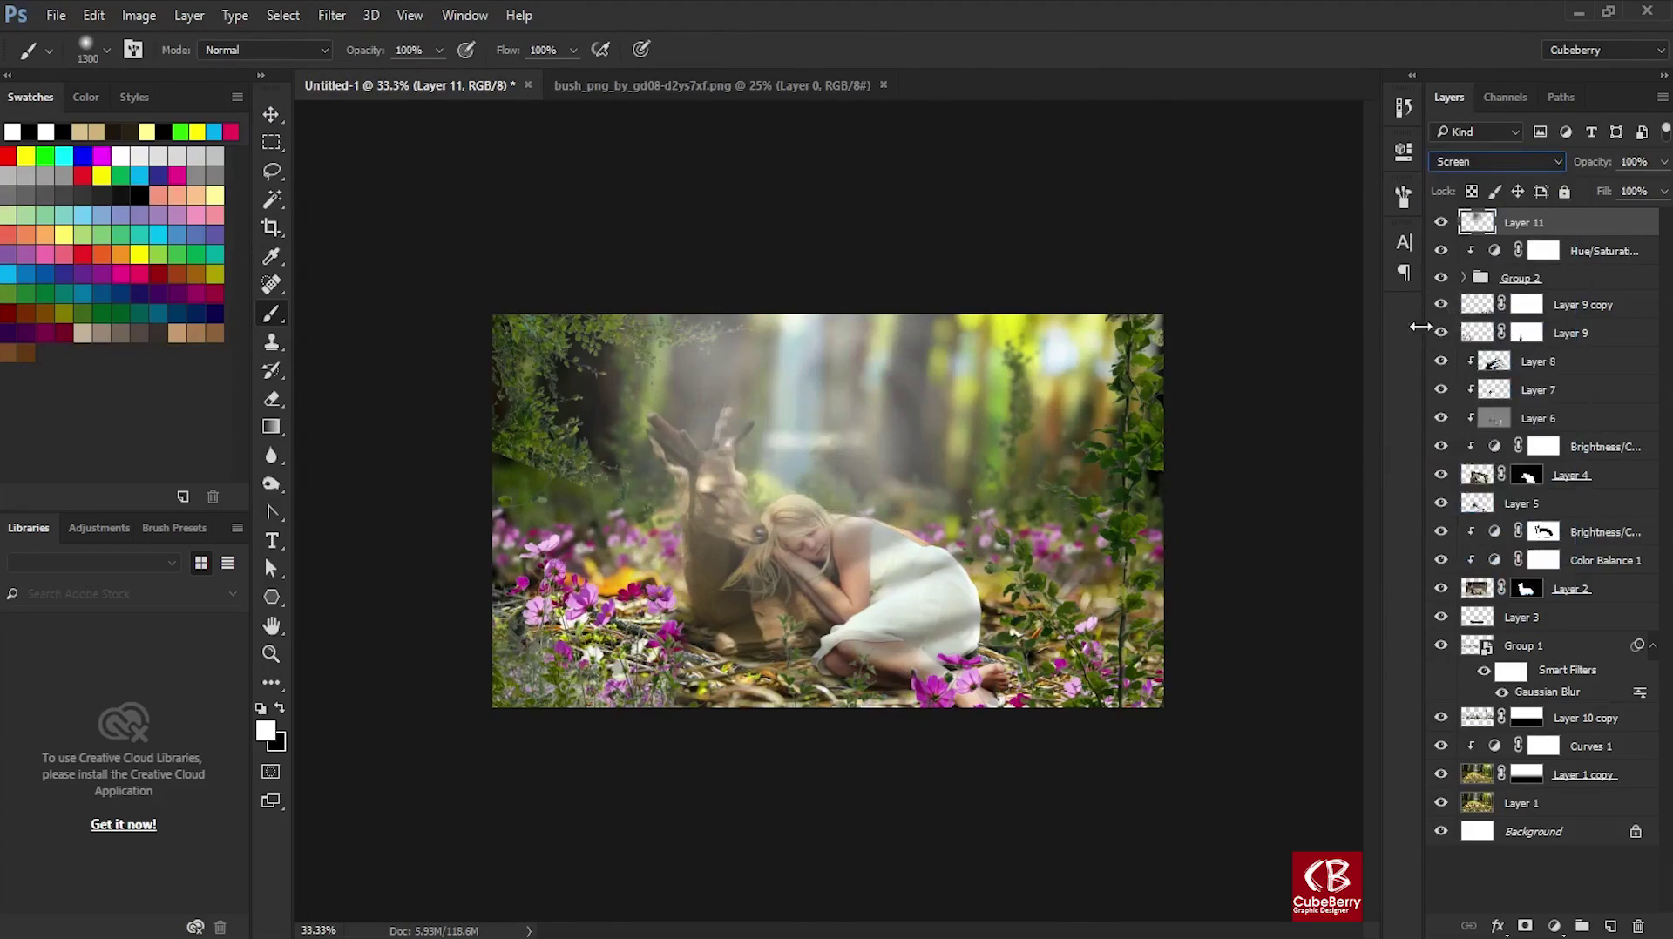
pyautogui.click(1494, 161)
pyautogui.click(1453, 233)
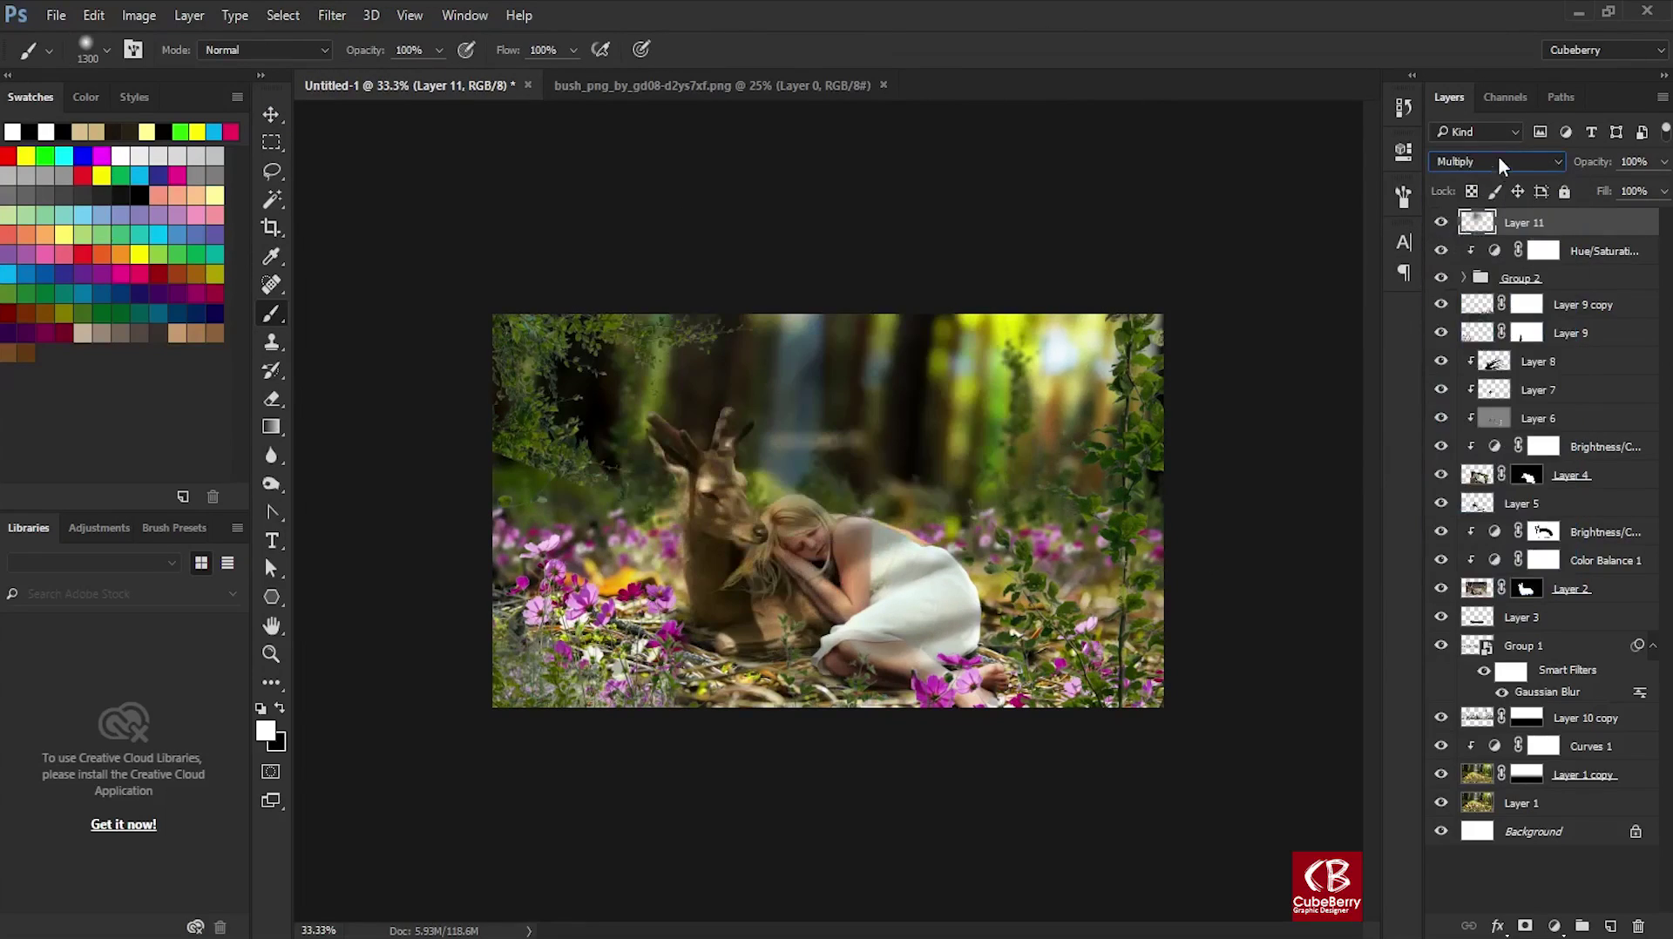
pyautogui.click(1498, 156)
pyautogui.click(1512, 337)
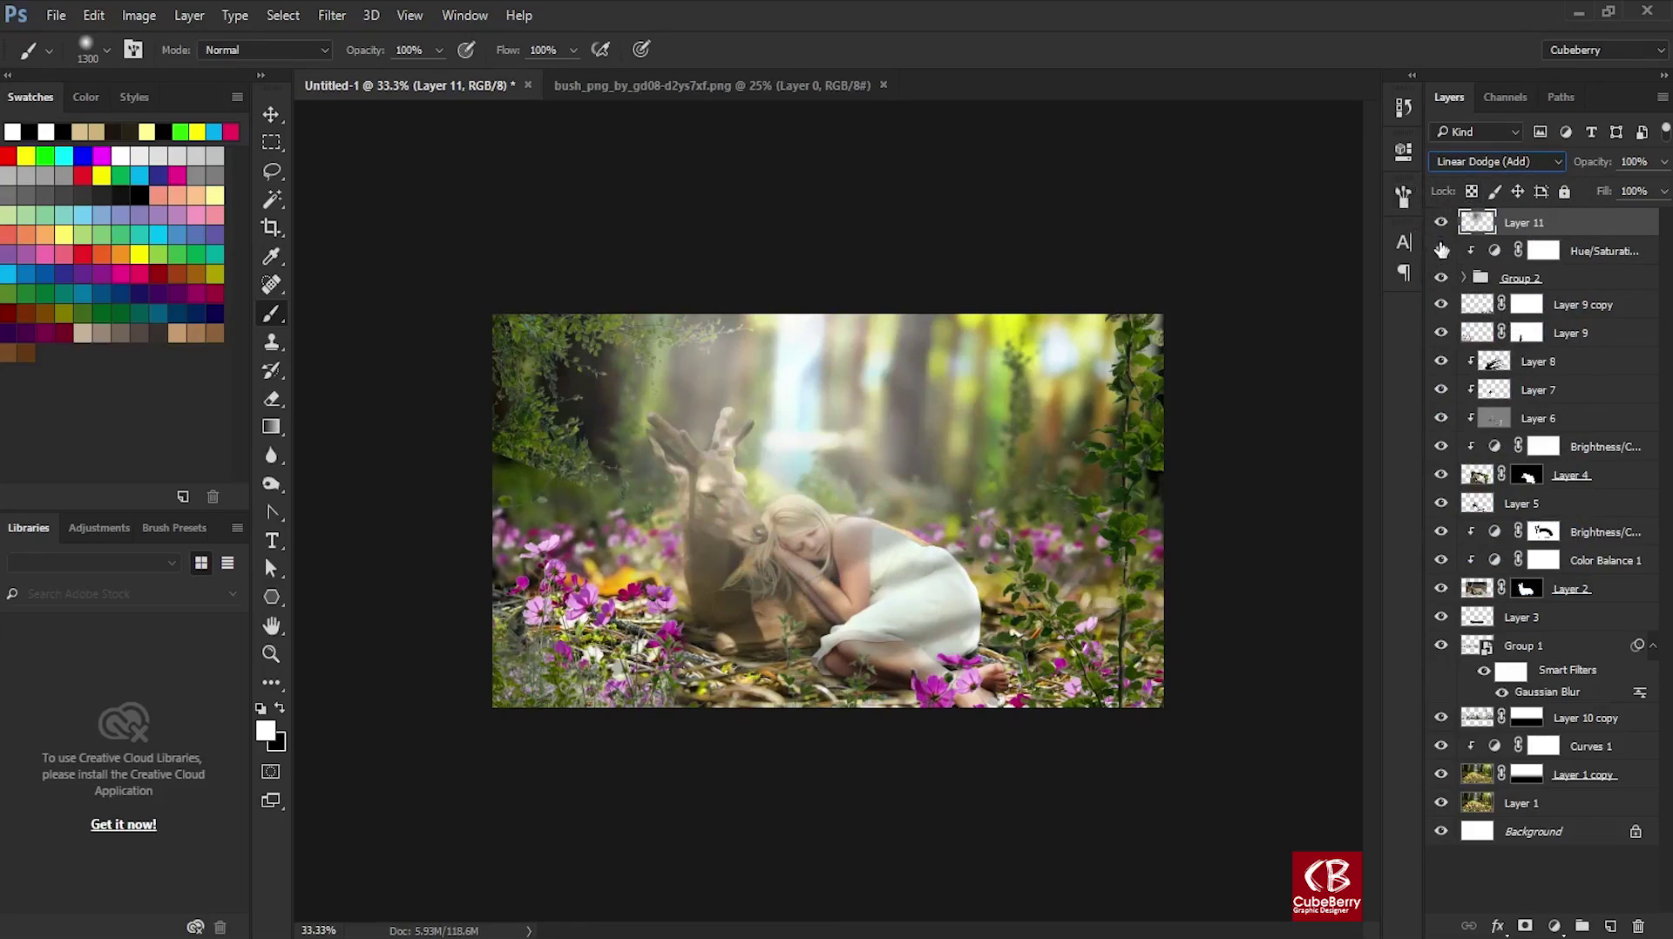
# Duplicate the glow layer into Layer 11 copy, shift it higher and dim it.
pyautogui.hotkey('ctrl', 'j')
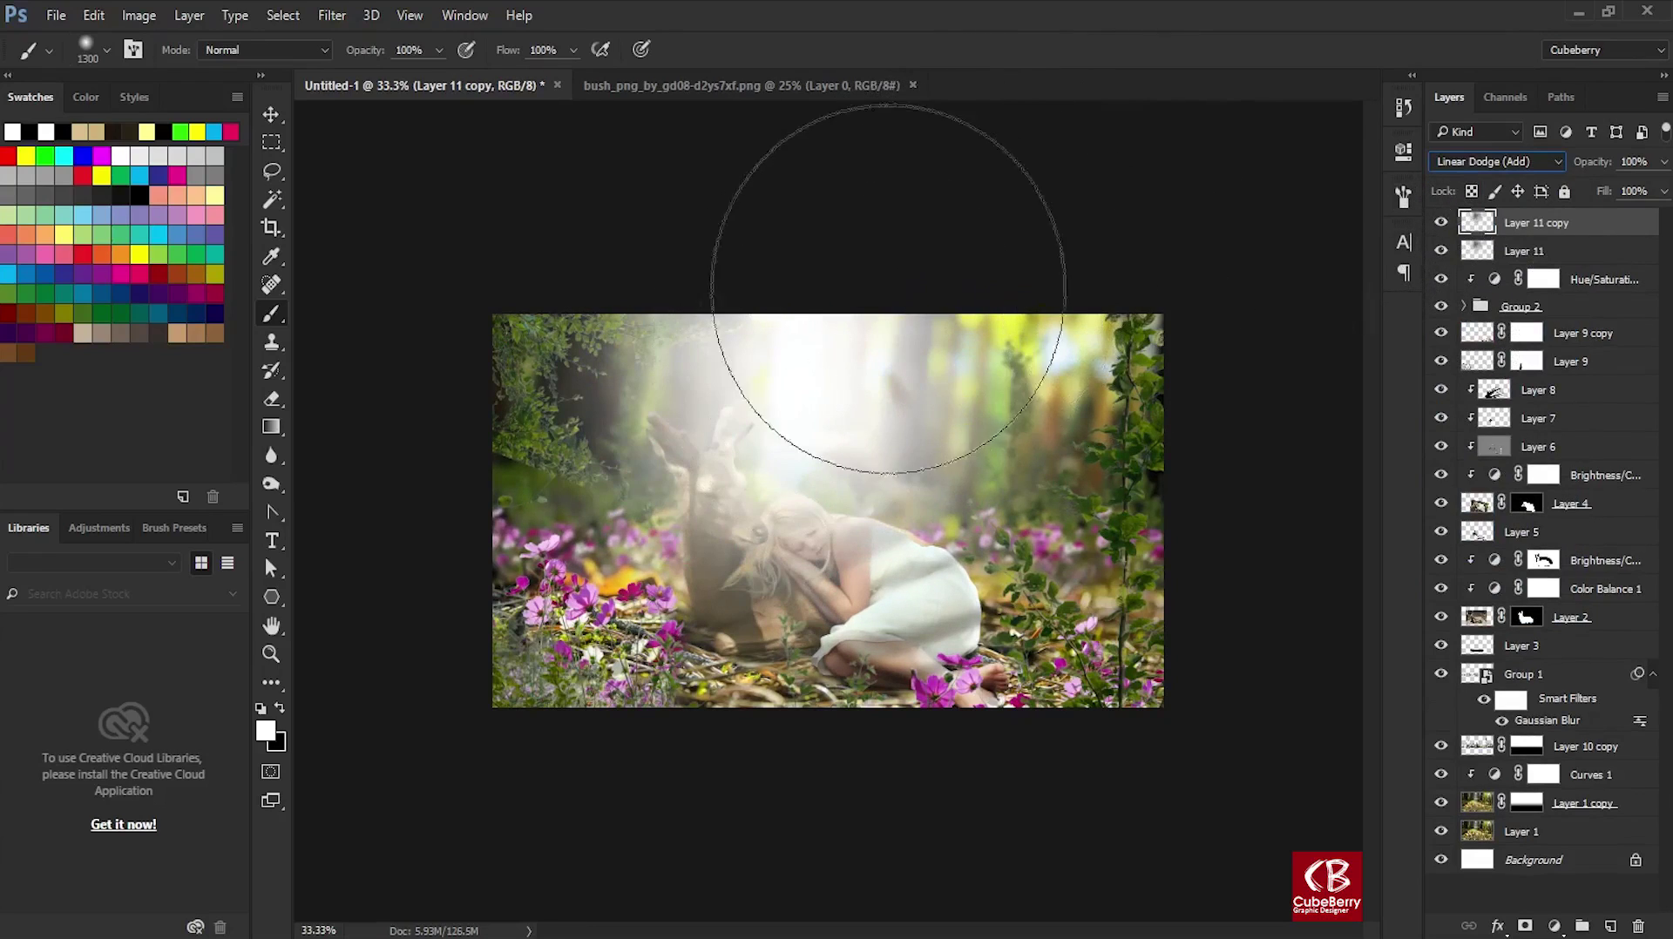
pyautogui.click(271, 114)
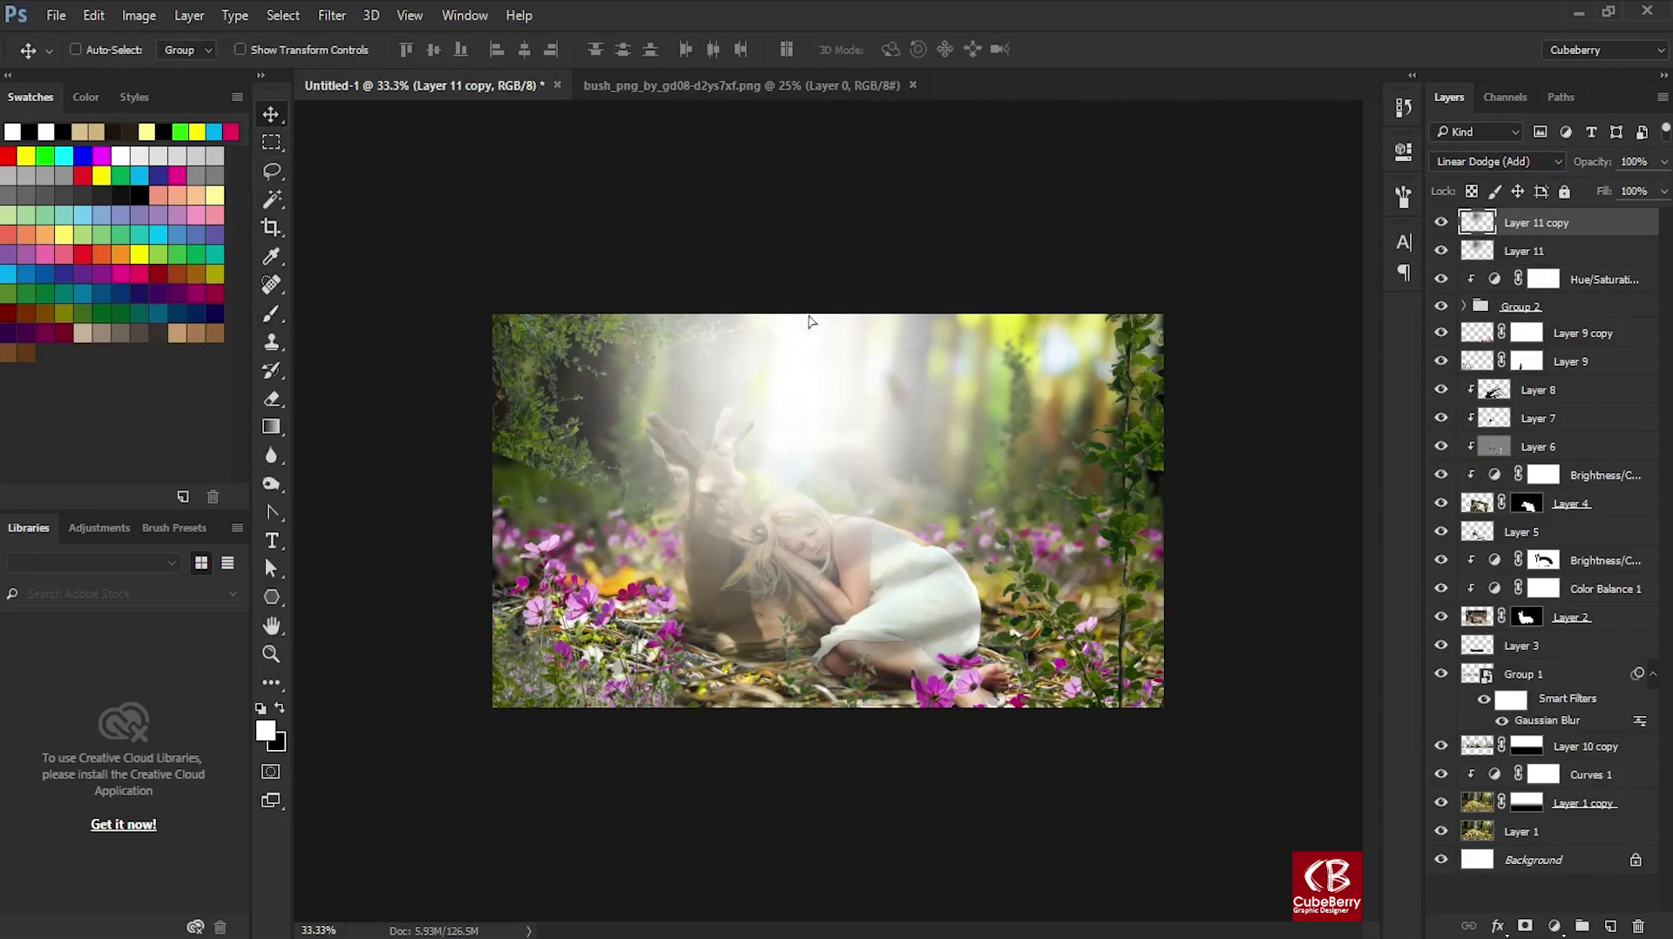
pyautogui.moveTo(809, 322); pyautogui.dragTo(804, 239)
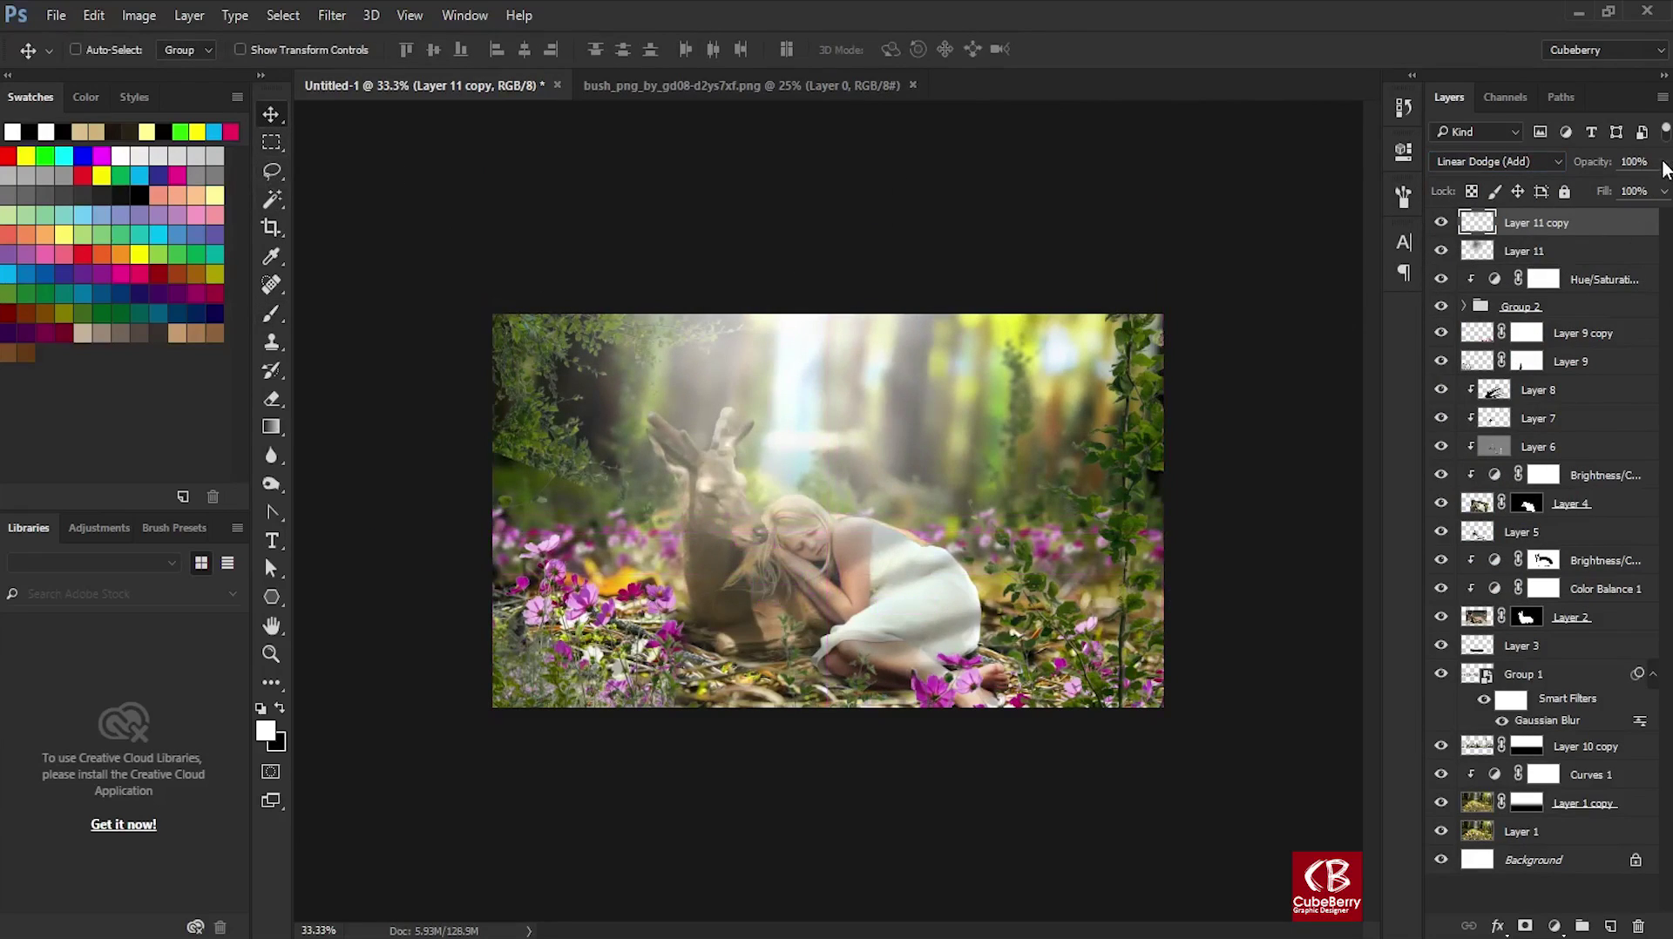
pyautogui.moveTo(1665, 168)
pyautogui.mouseDown()
pyautogui.moveTo(1609, 192)
pyautogui.moveTo(1601, 221)
pyautogui.mouseUp()
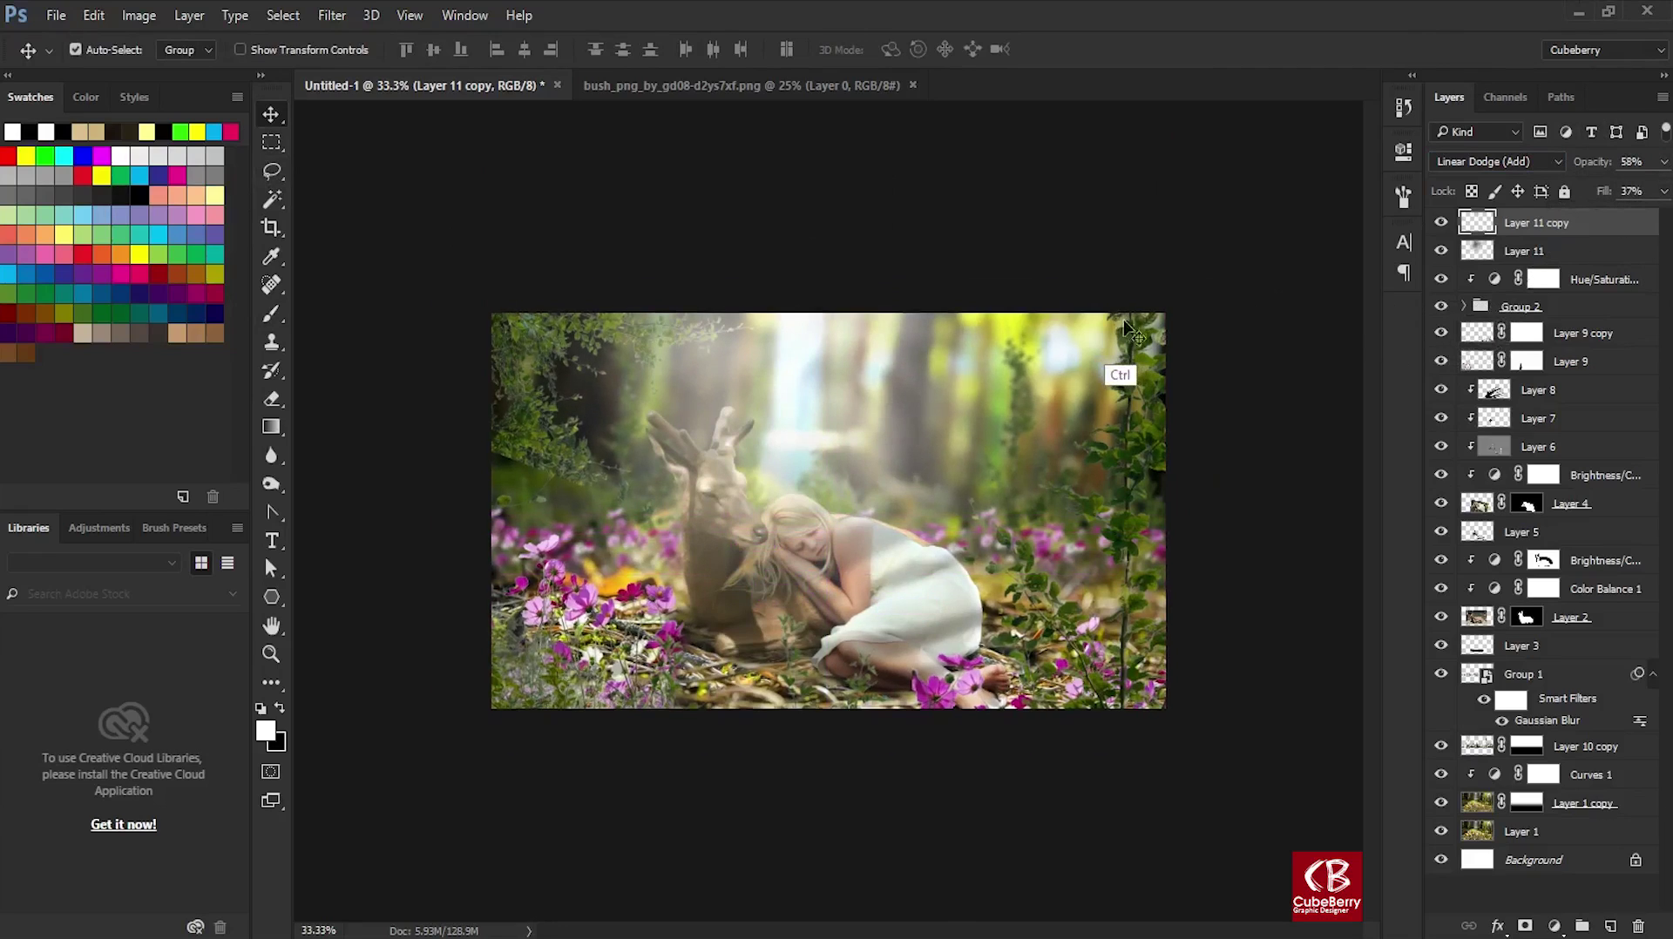
# Set both Layer 11 copy and Layer 11 to 50% opacity.
pyautogui.hotkey('ctrl', '+')
pyautogui.hotkey('ctrl', '+')
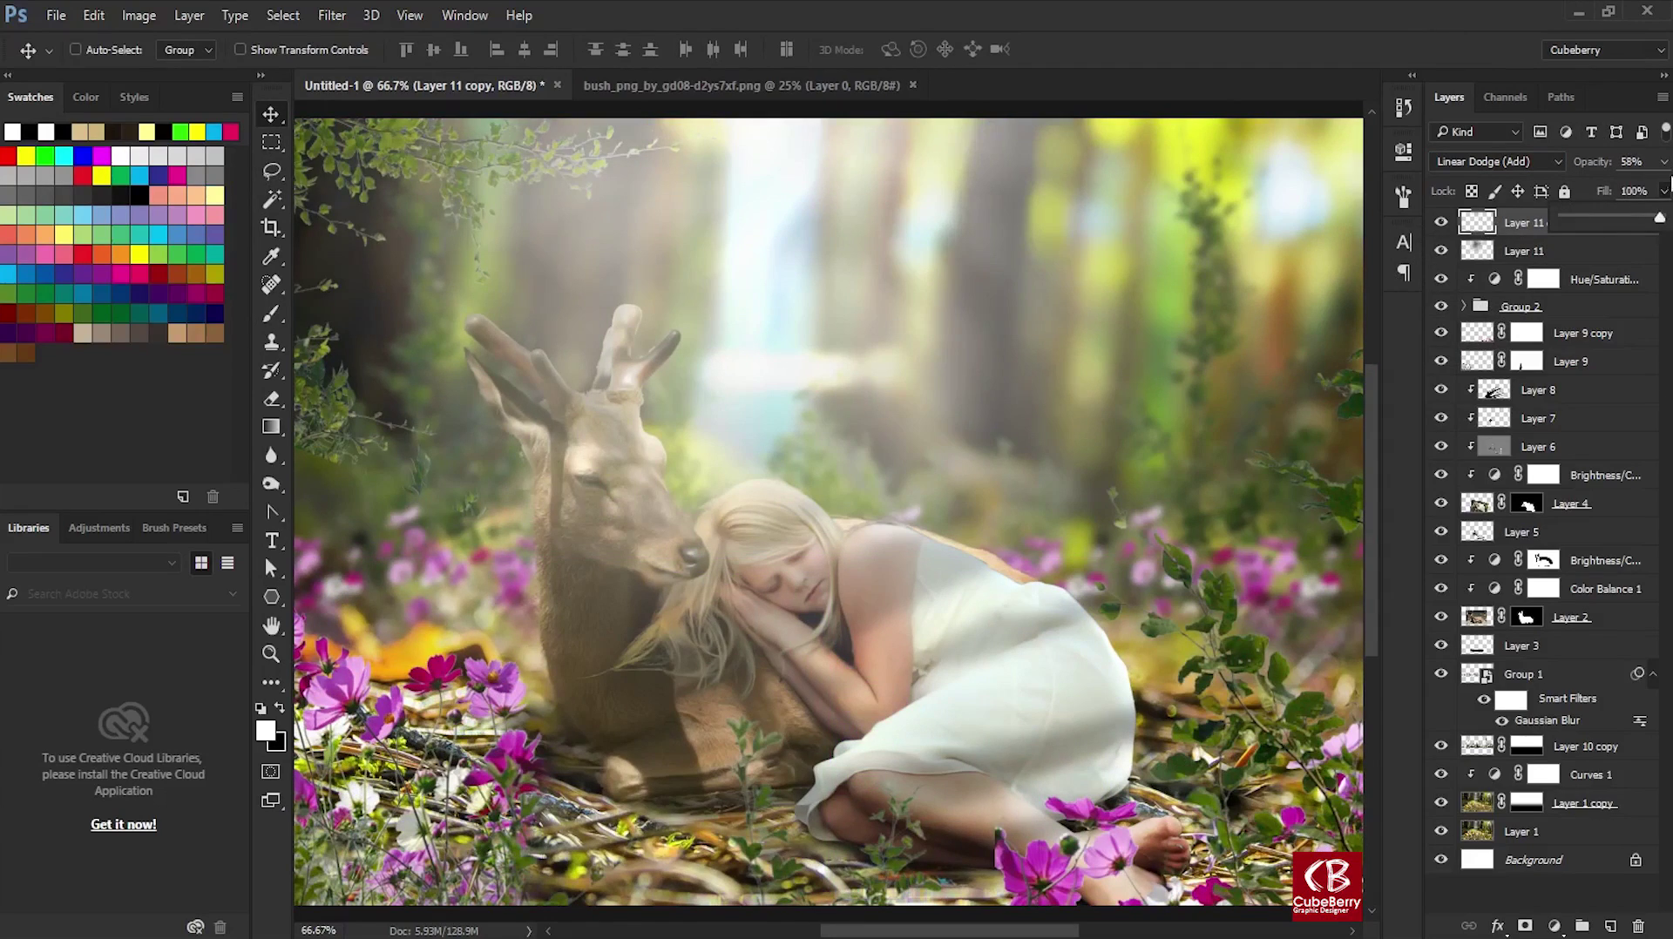
pyautogui.click(1664, 162)
pyautogui.write('5')
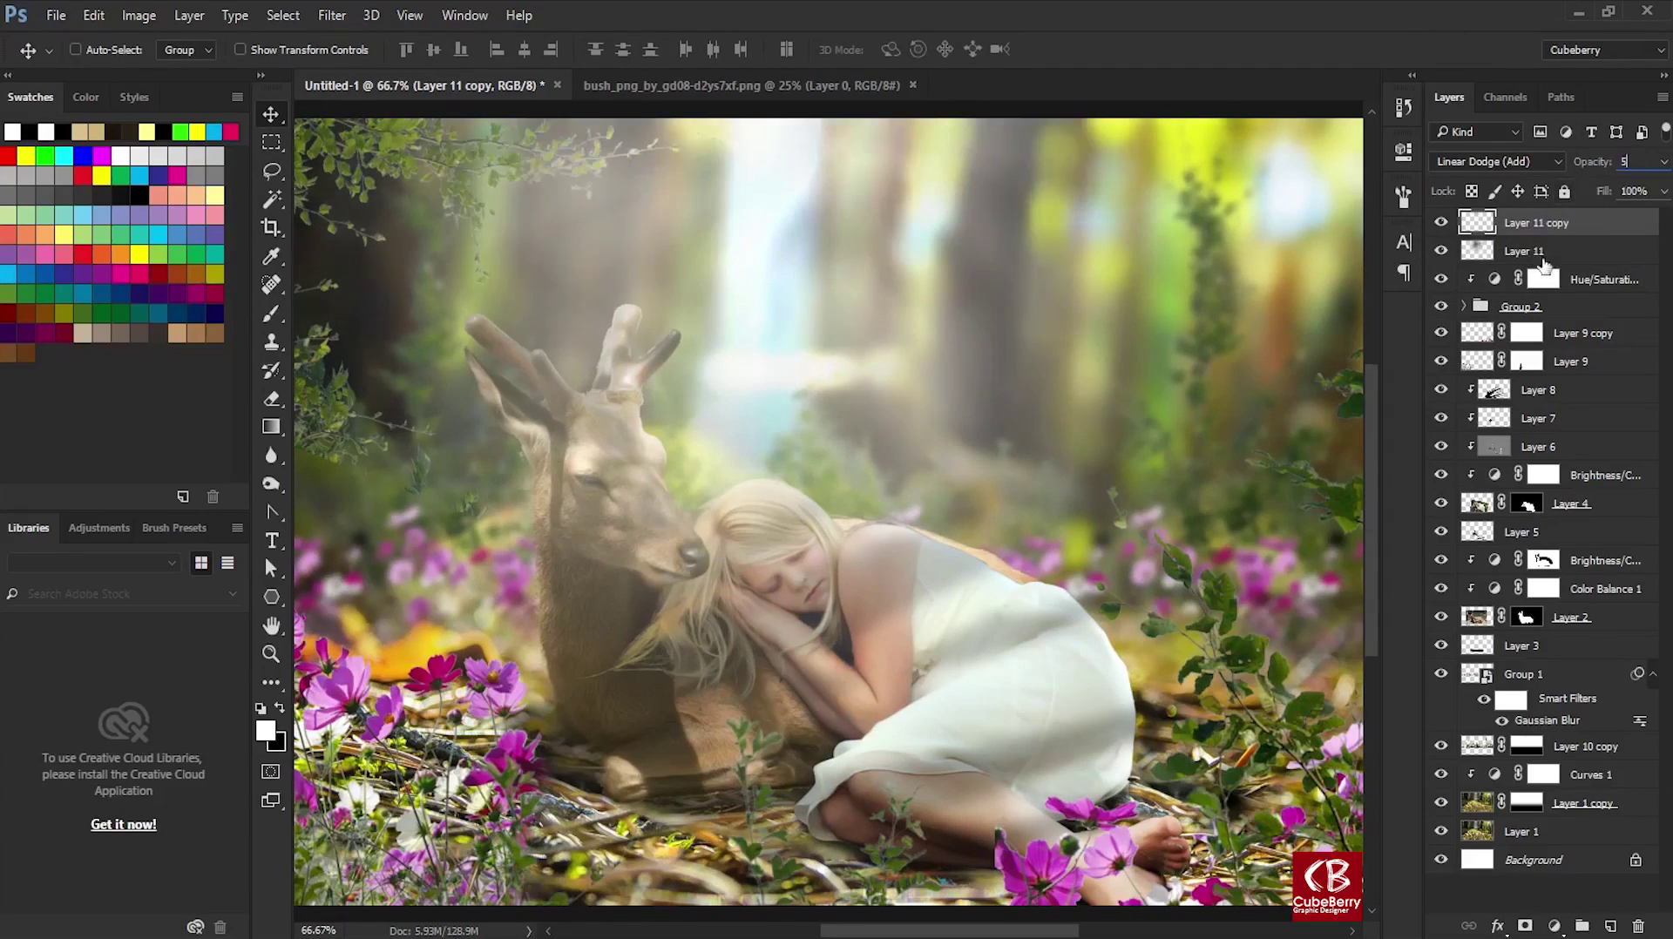
pyautogui.write('0')
pyautogui.click(1533, 253)
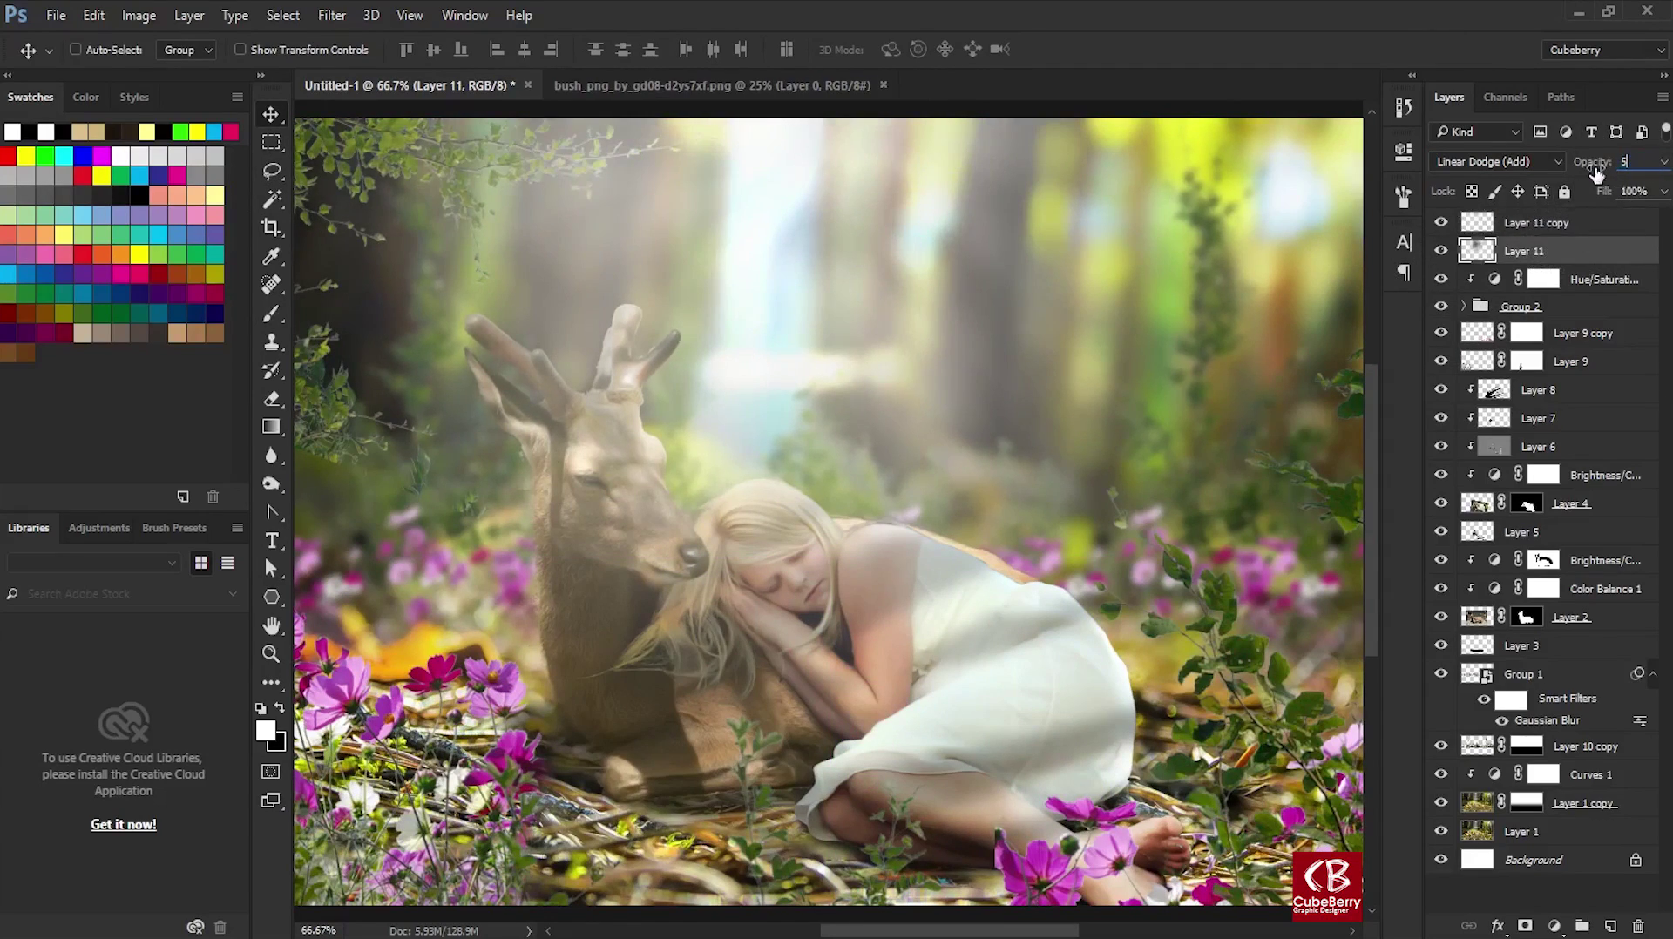
pyautogui.write('0')
pyautogui.press('Return')
pyautogui.hotkey('ctrl', '-')
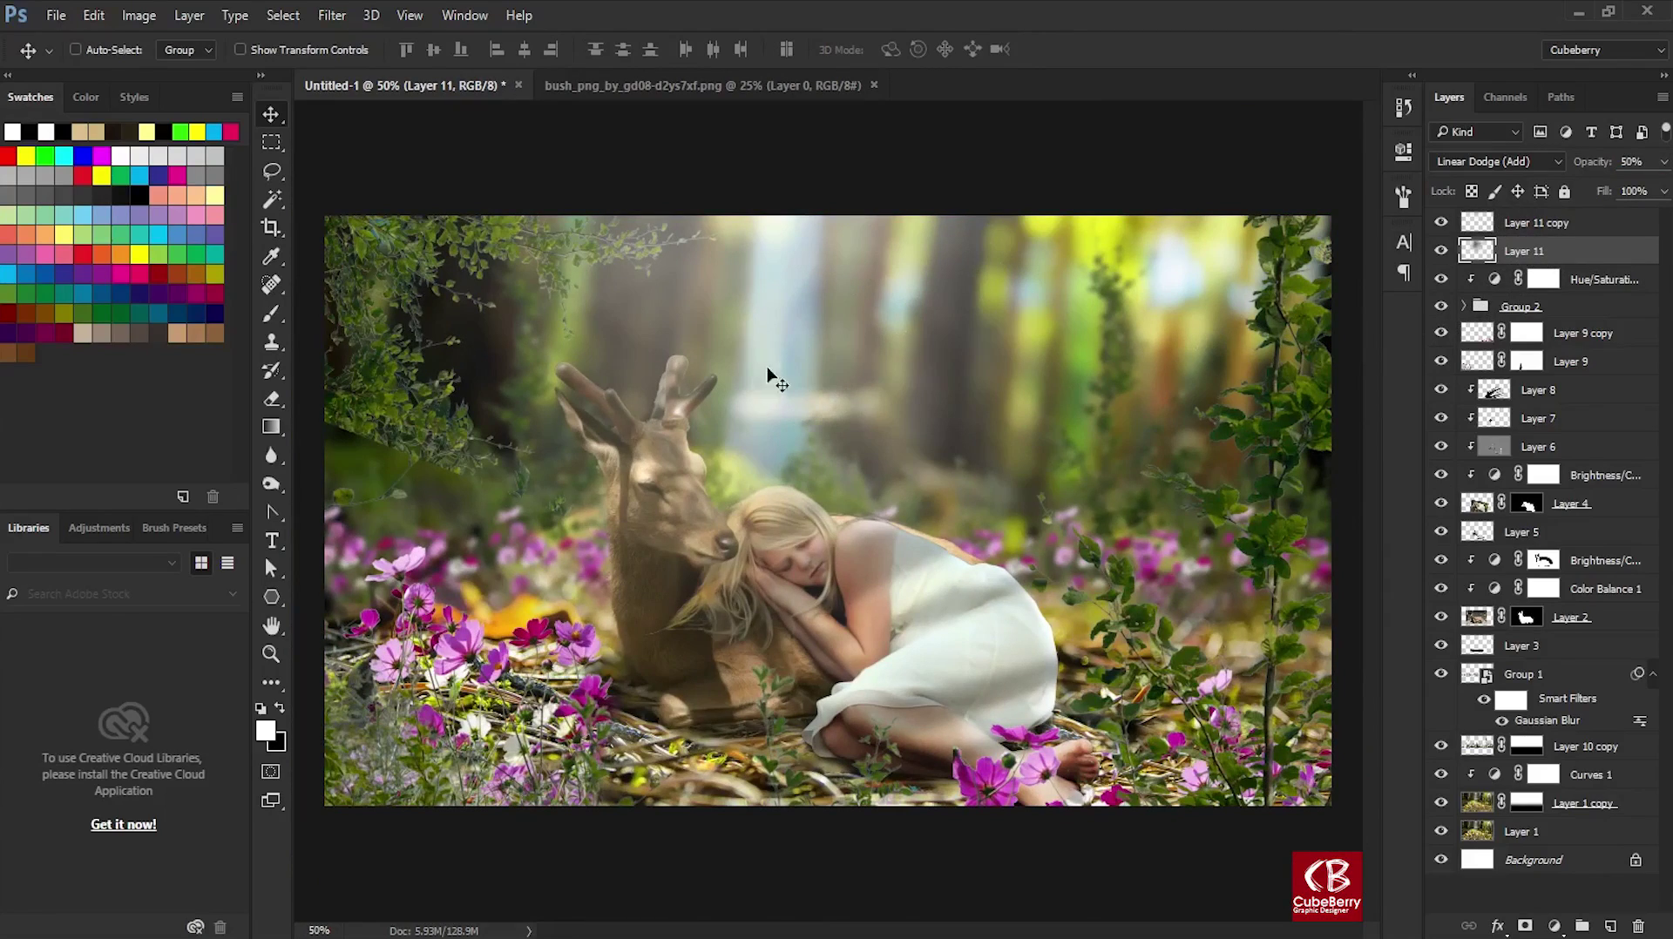
# On a new layer, draw a slanted beam with the Polygonal Lasso and fill it white.
pyautogui.rightClick(271, 171)
pyautogui.click(374, 186)
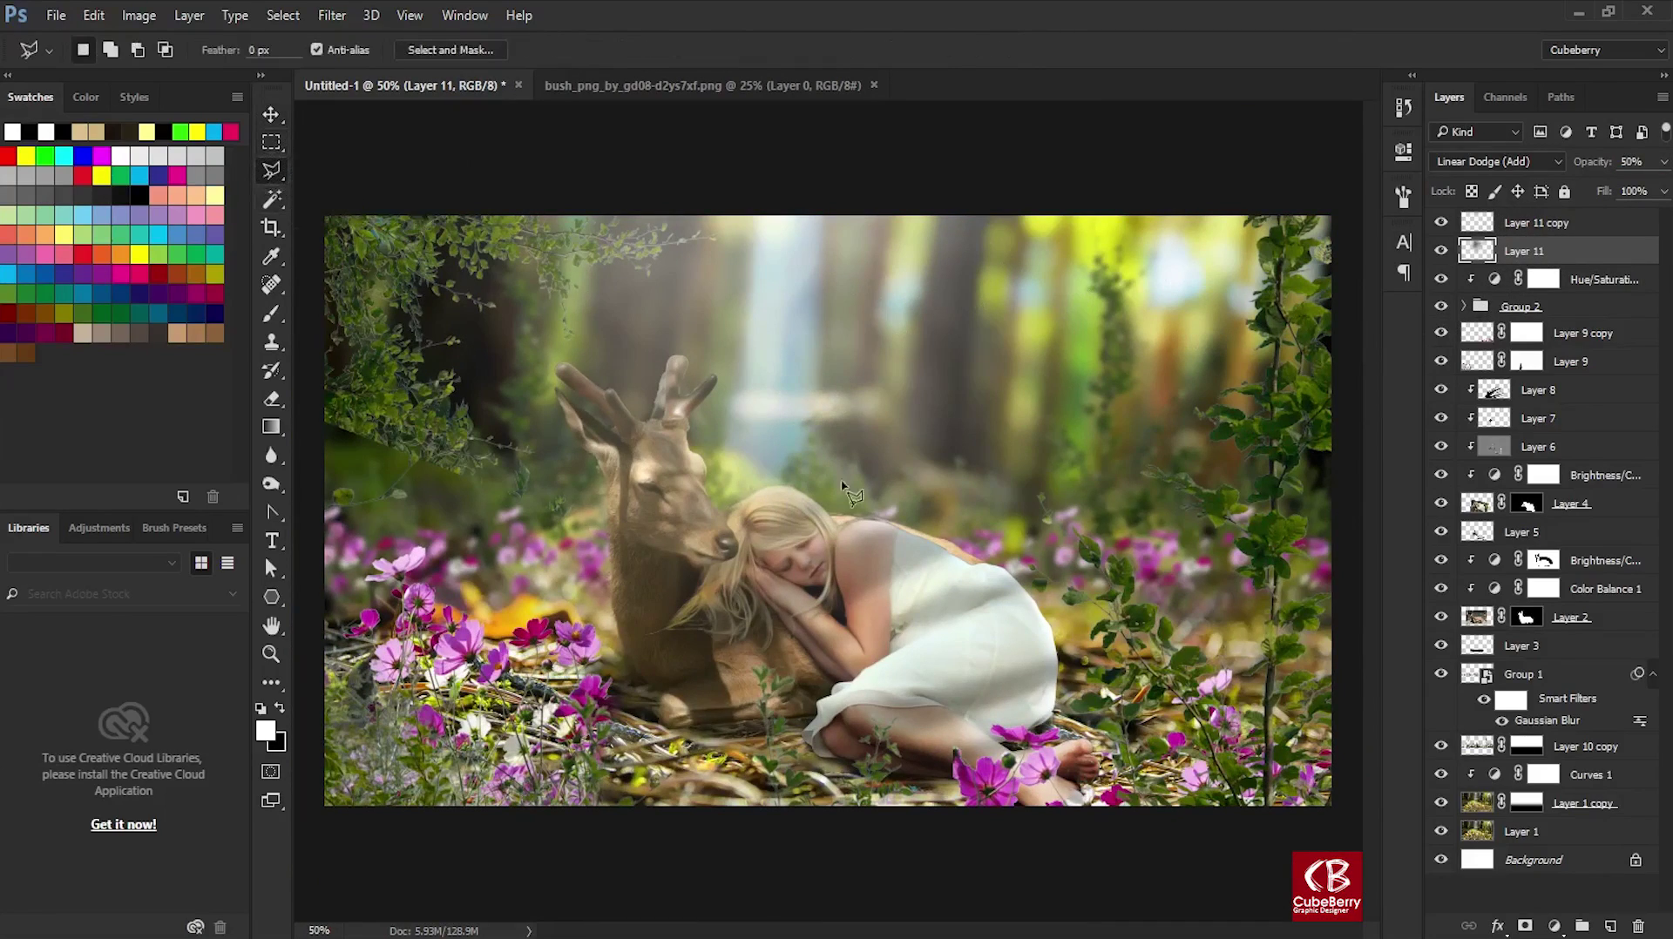
pyautogui.hotkey('ctrl', 'shift', 'alt', 'n')
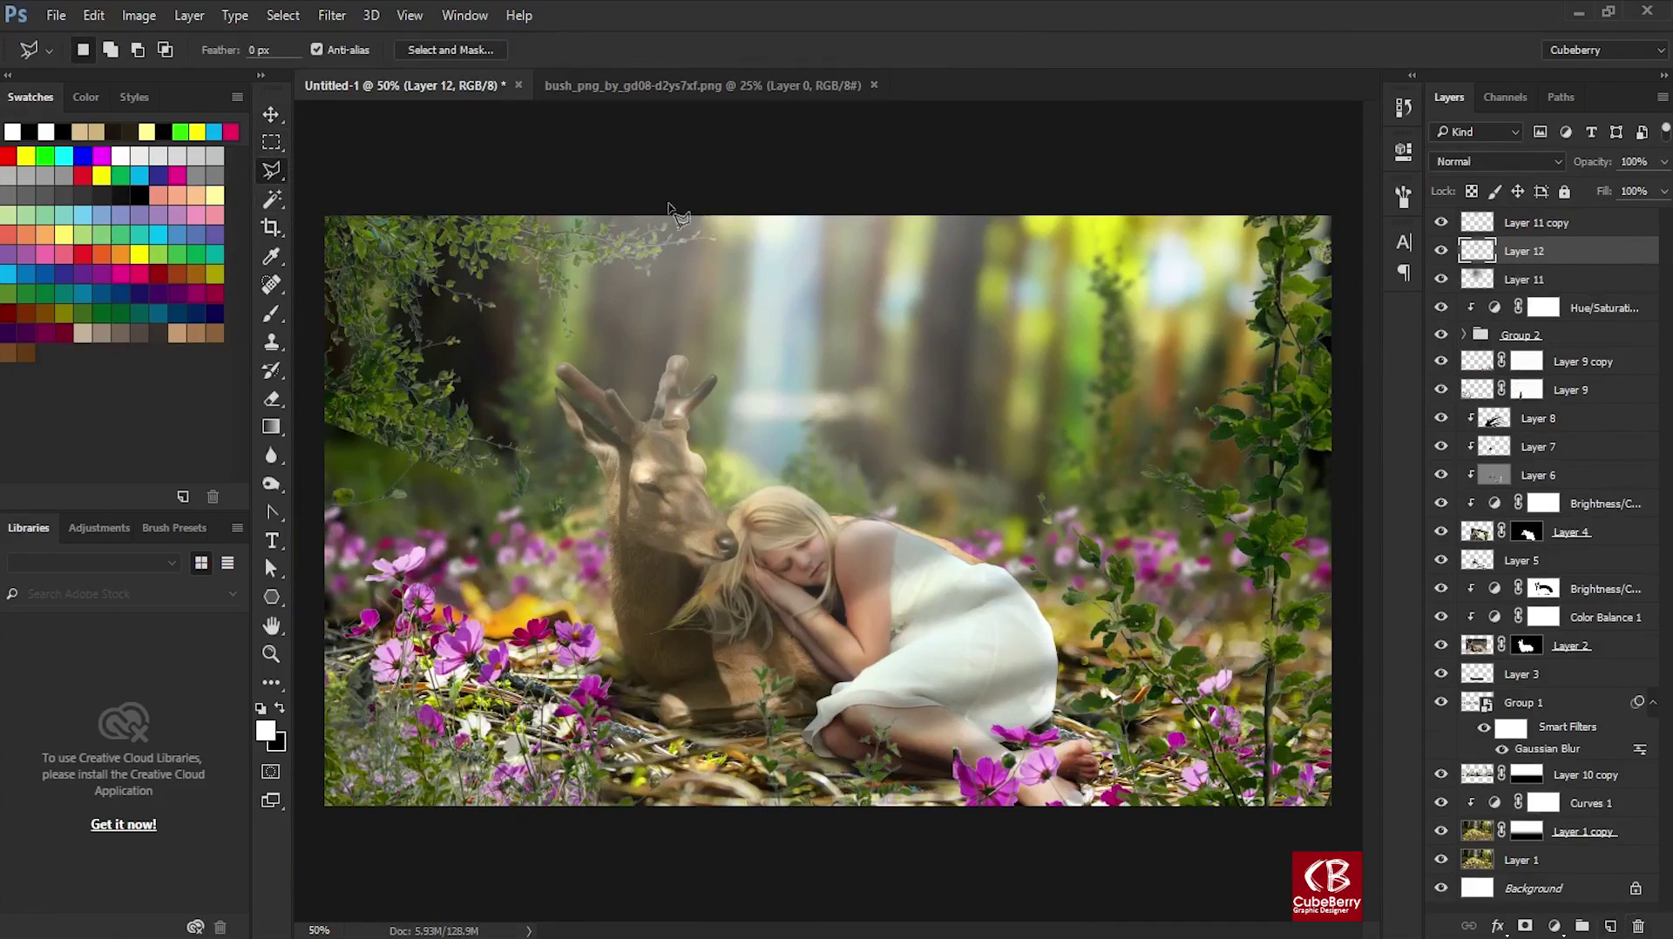
pyautogui.click(549, 591)
pyautogui.click(697, 590)
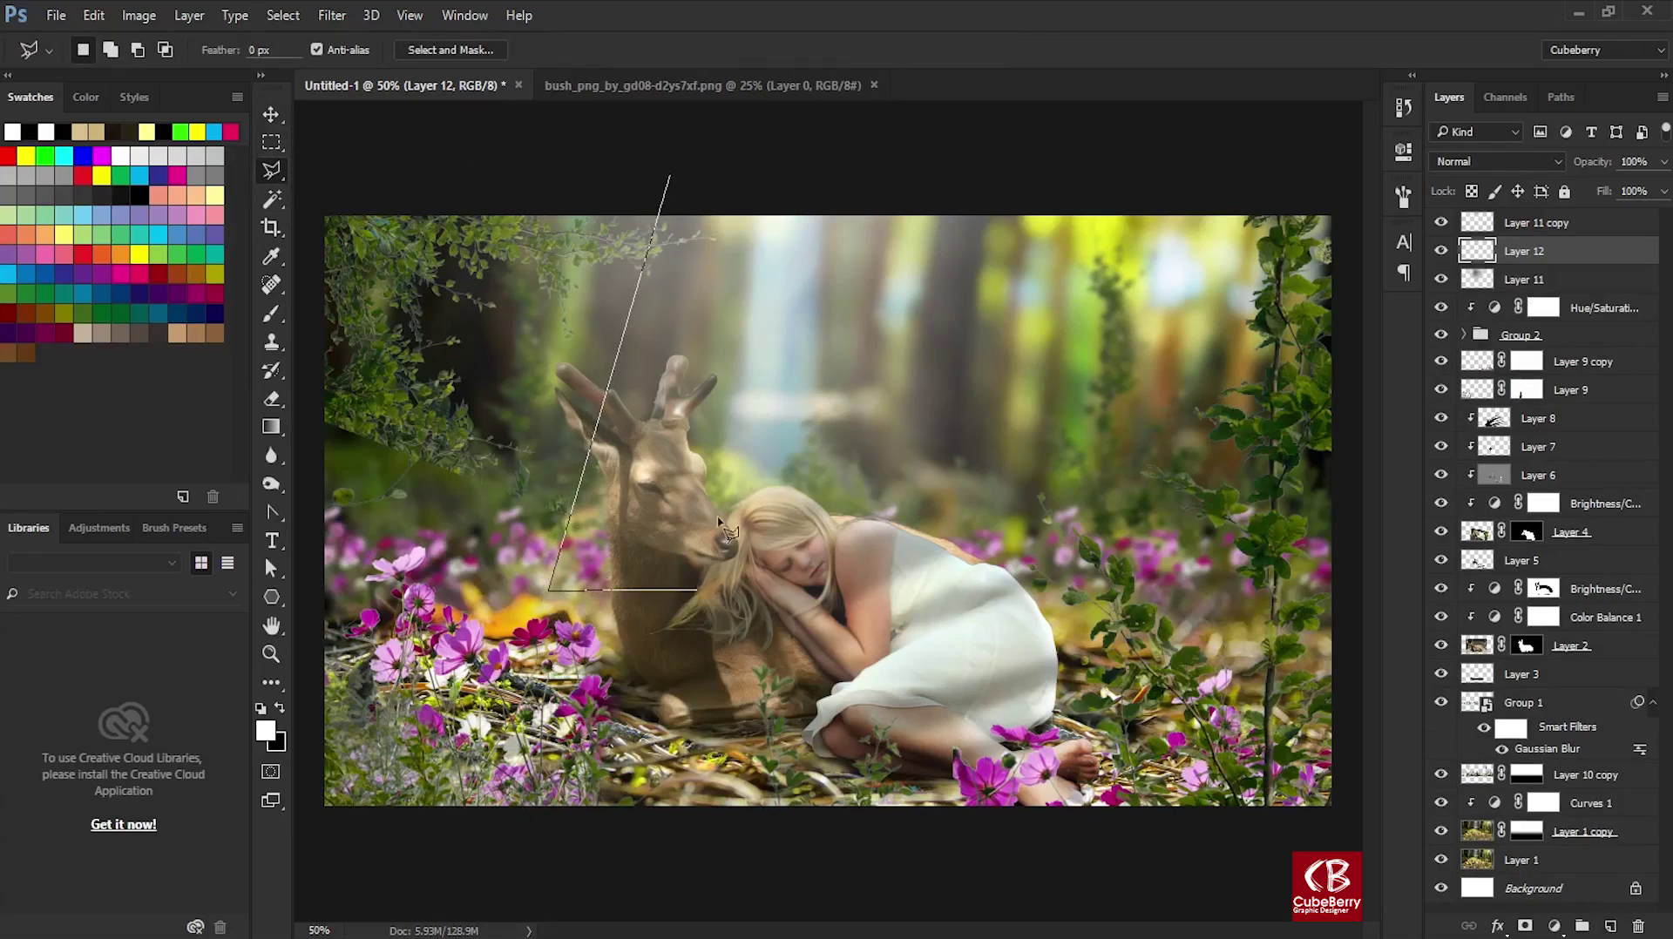
pyautogui.doubleClick(713, 174)
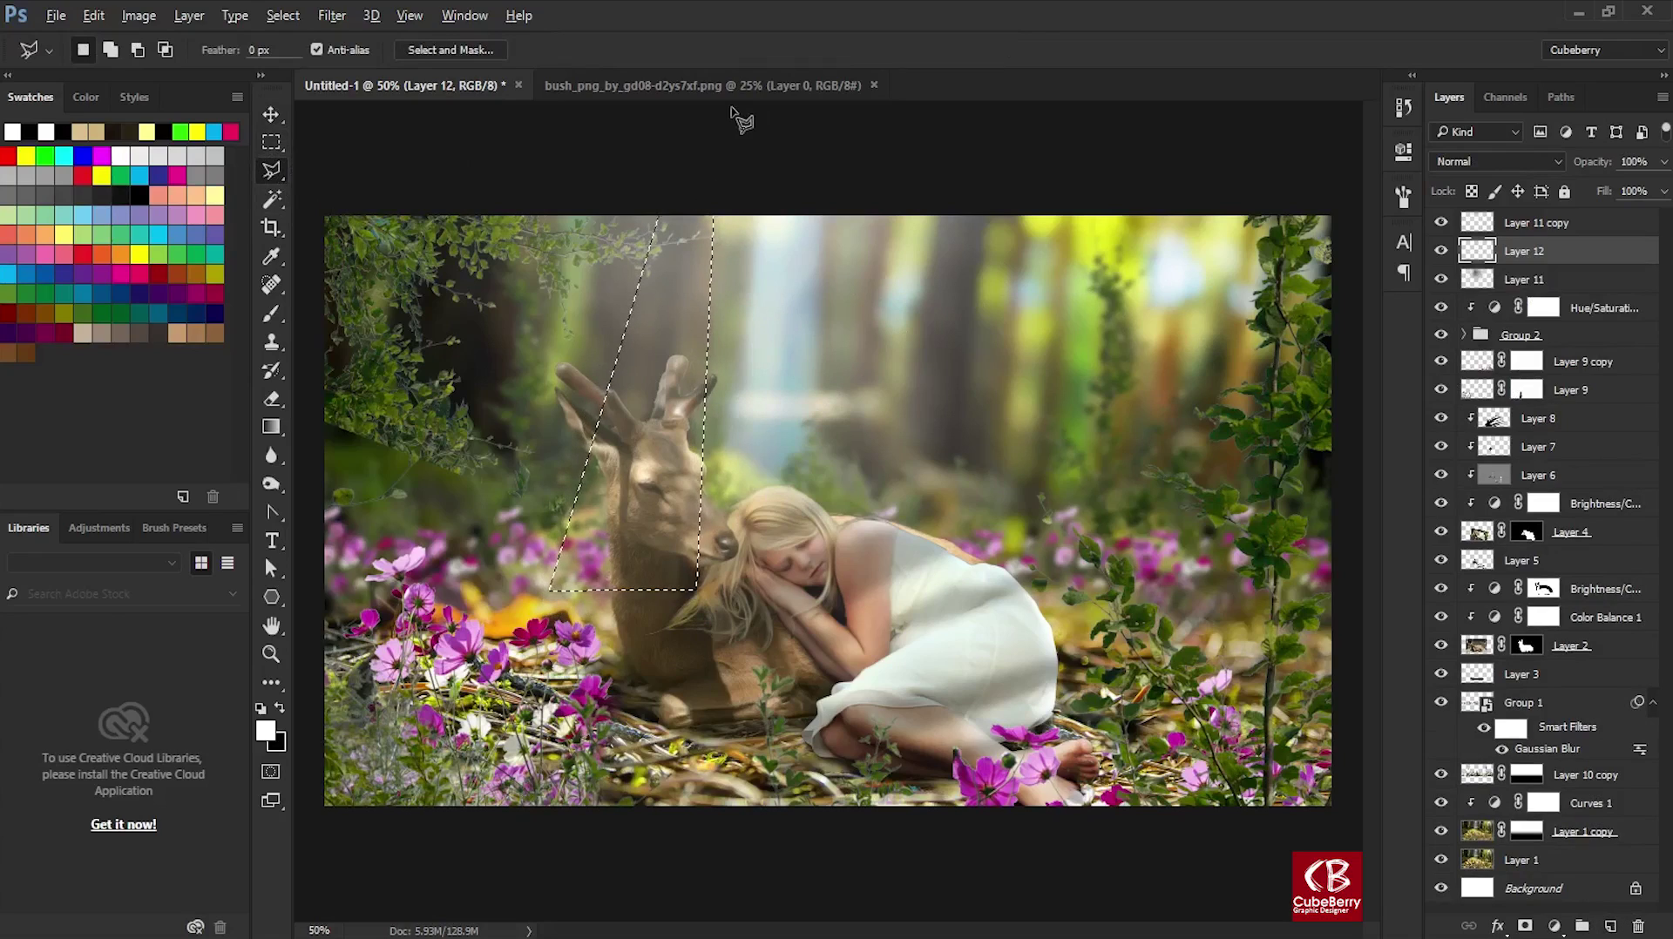
pyautogui.hotkey('alt', 'BackSpace')
# Soften the beam with Gaussian Blur and widen it symmetrically from its centre.
pyautogui.click(331, 14)
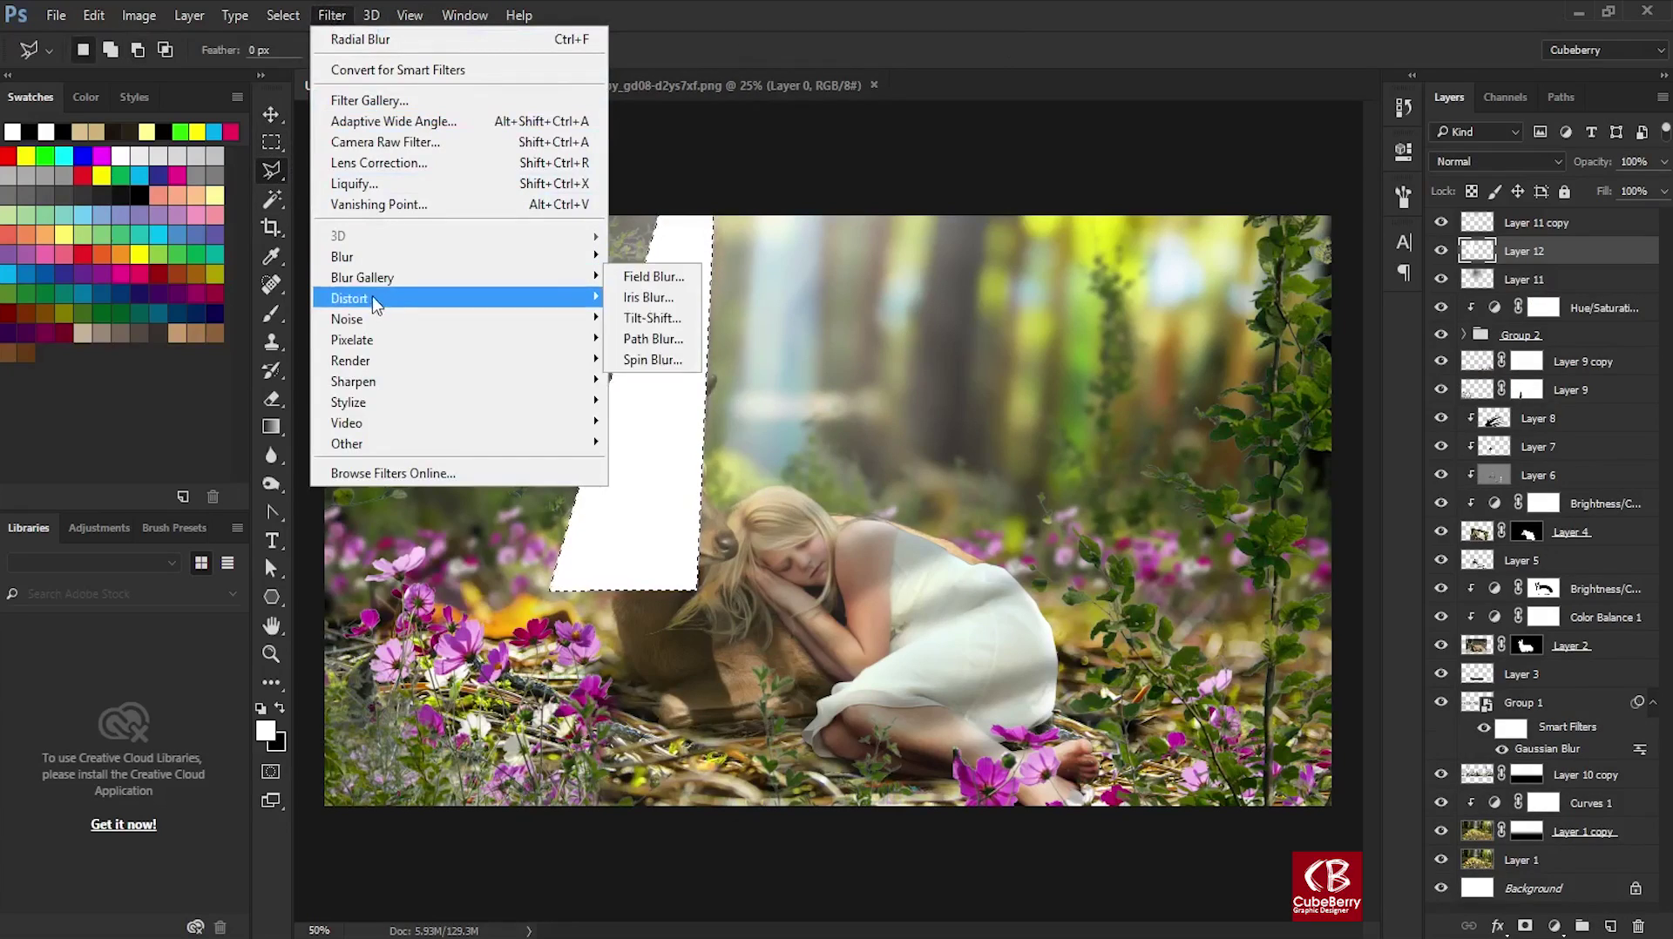
pyautogui.click(655, 50)
pyautogui.click(331, 15)
pyautogui.moveTo(343, 256)
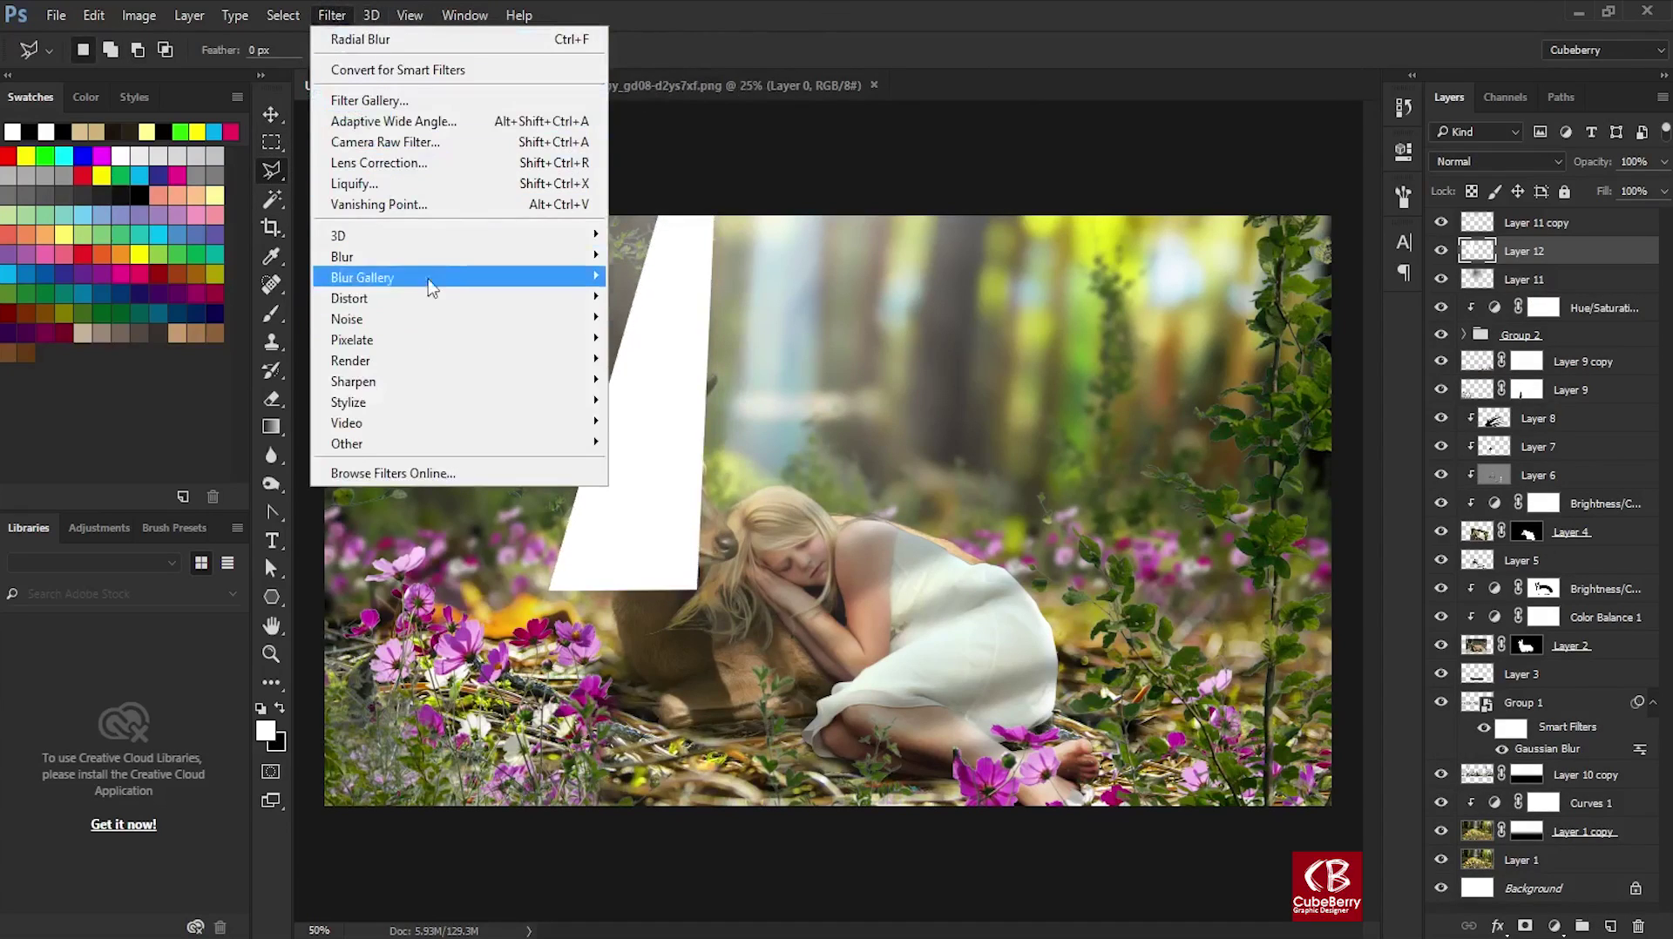
pyautogui.click(671, 347)
pyautogui.moveTo(1167, 493); pyautogui.dragTo(1197, 500)
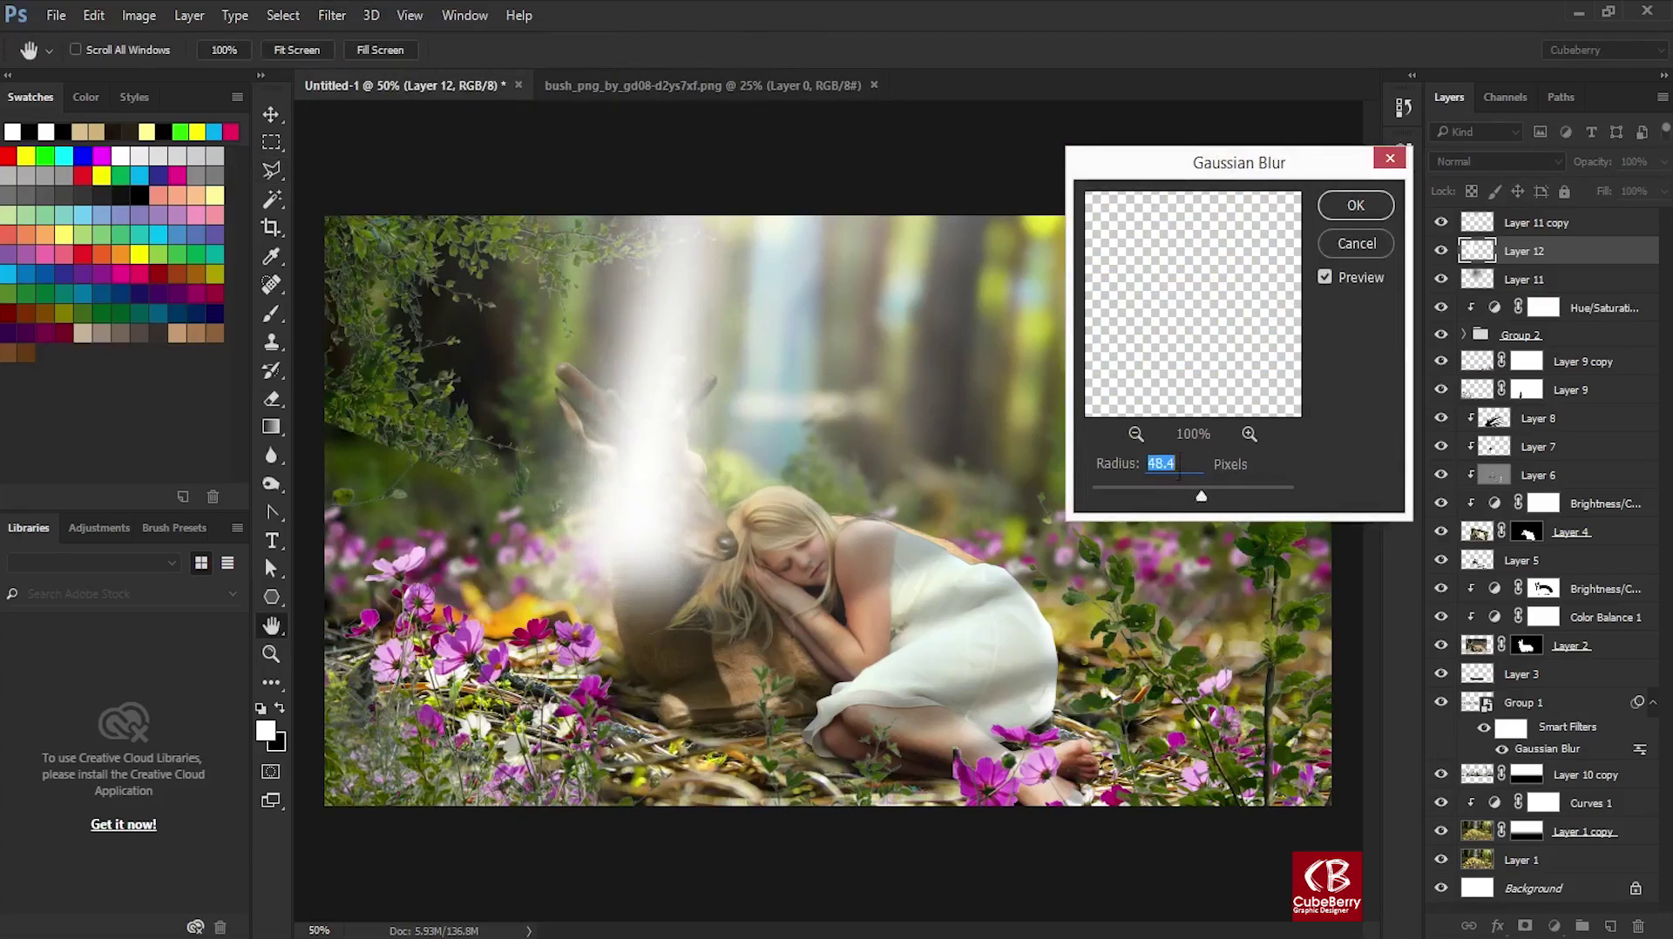
pyautogui.press('Return')
pyautogui.press('v')
pyautogui.hotkey('ctrl', 't')
pyautogui.moveTo(672, 399)
pyautogui.mouseDown()
pyautogui.moveTo(794, 409)
pyautogui.moveTo(1055, 278)
pyautogui.mouseUp()
# Duplicate the beam twice, repositioning the copies and tilting one the other way.
pyautogui.press('Return')
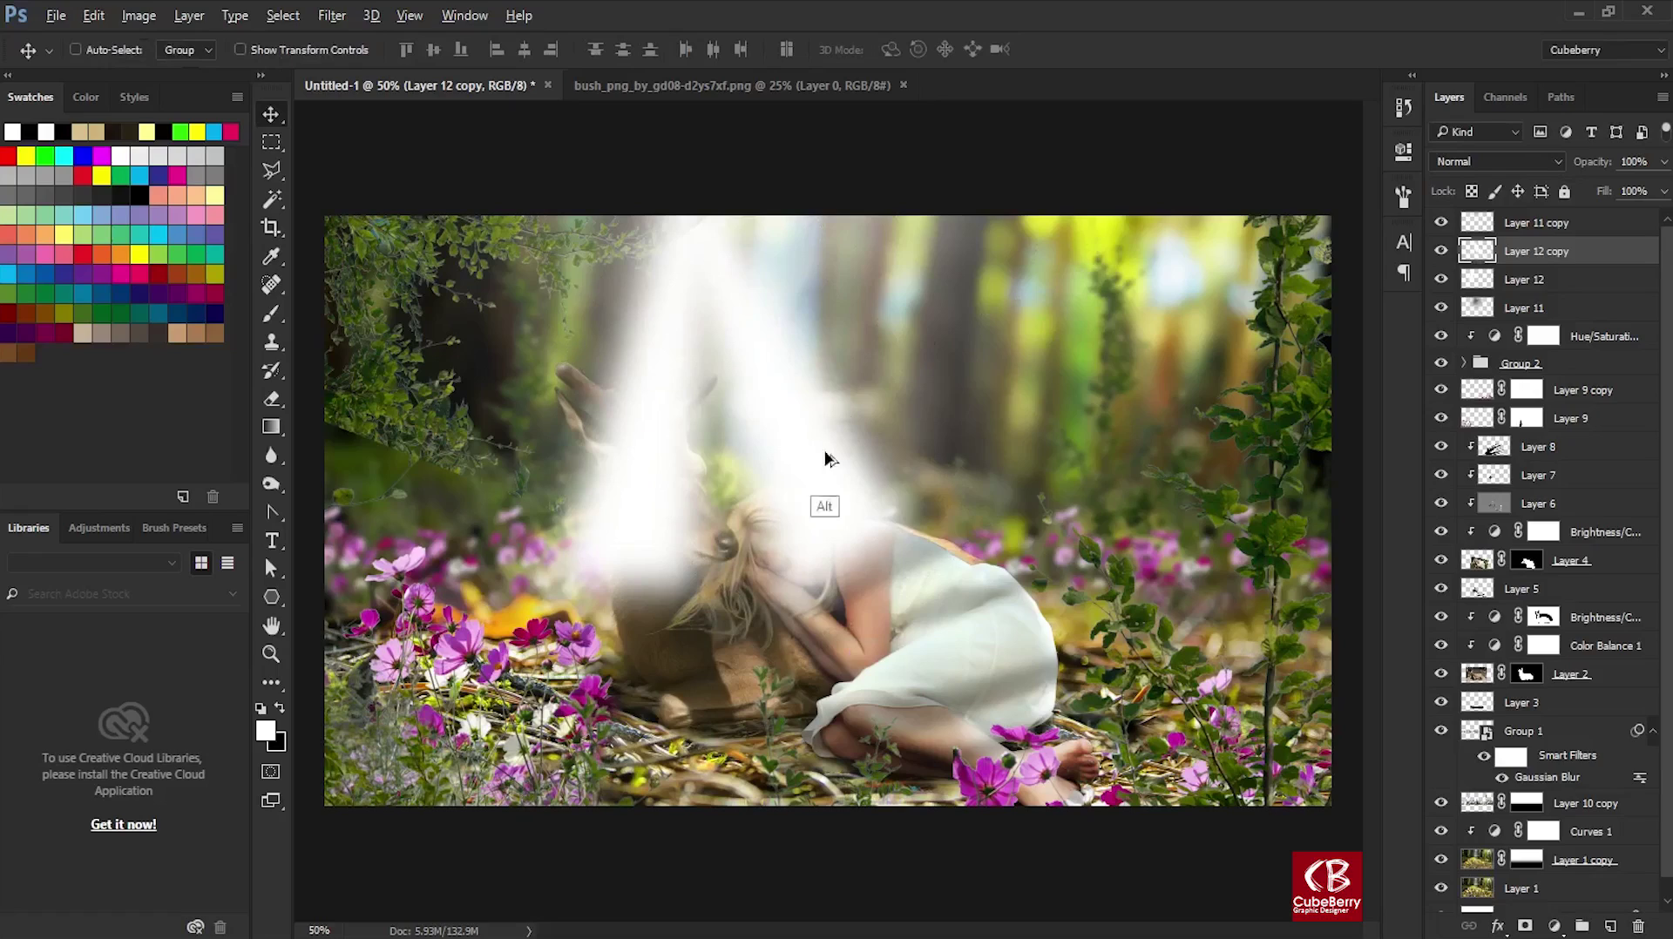
pyautogui.moveTo(828, 459); pyautogui.dragTo(1124, 444)
pyautogui.hotkey('ctrl', 't')
pyautogui.moveTo(1203, 362); pyautogui.dragTo(1198, 475)
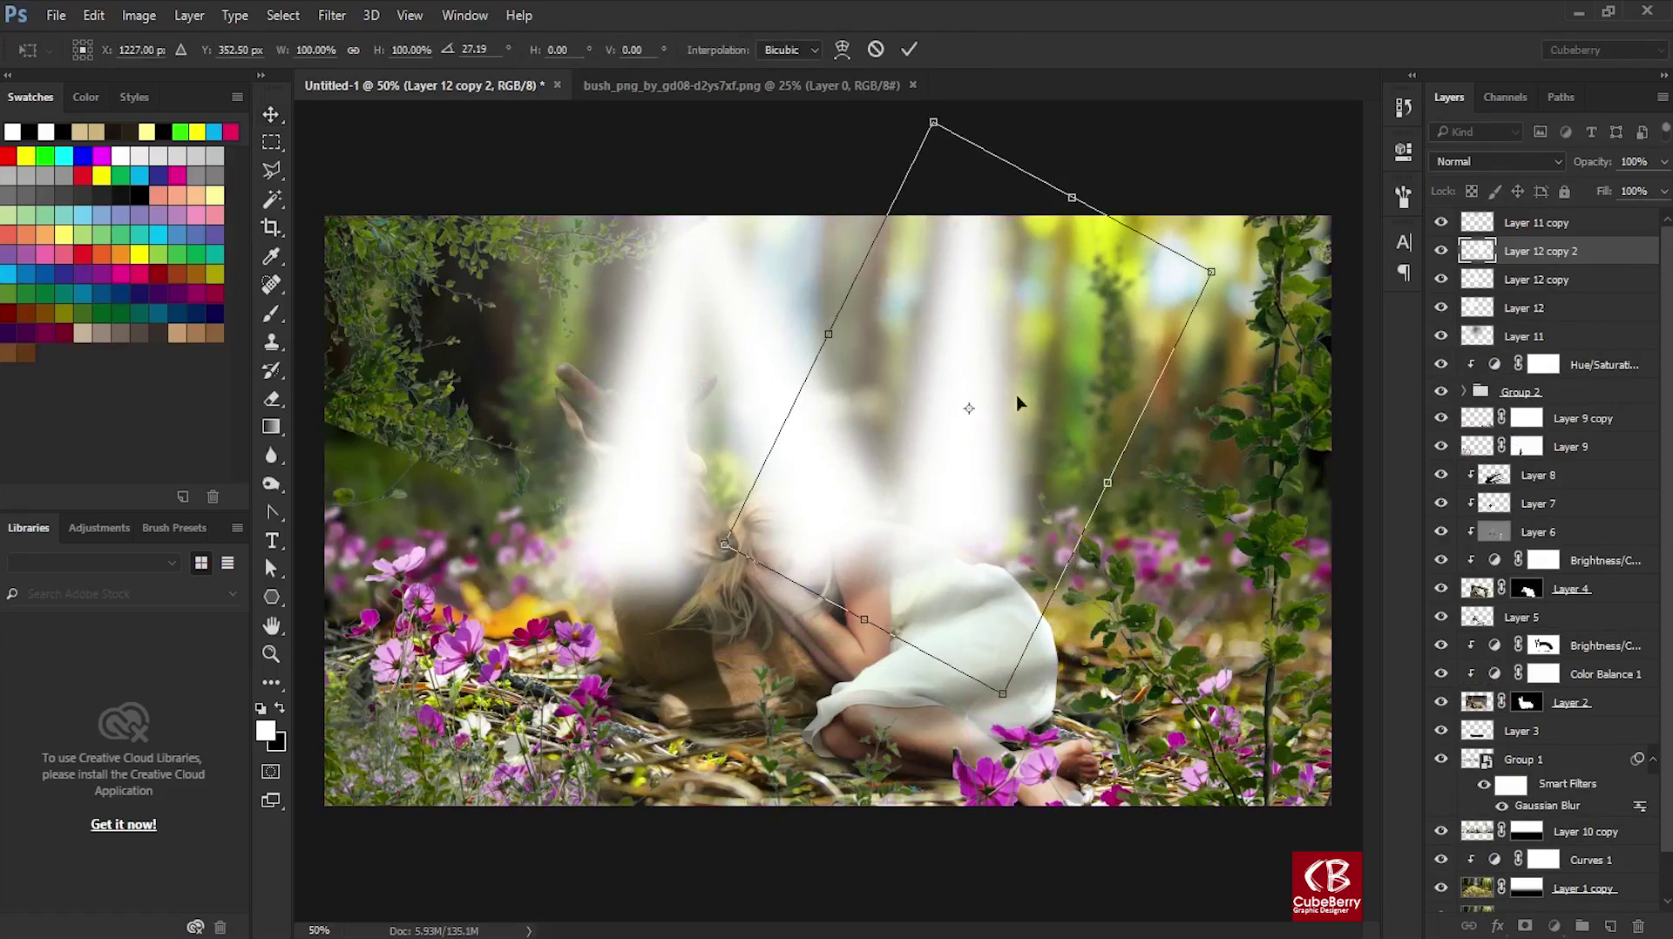
pyautogui.press('Return')
pyautogui.moveTo(980, 455); pyautogui.dragTo(876, 422)
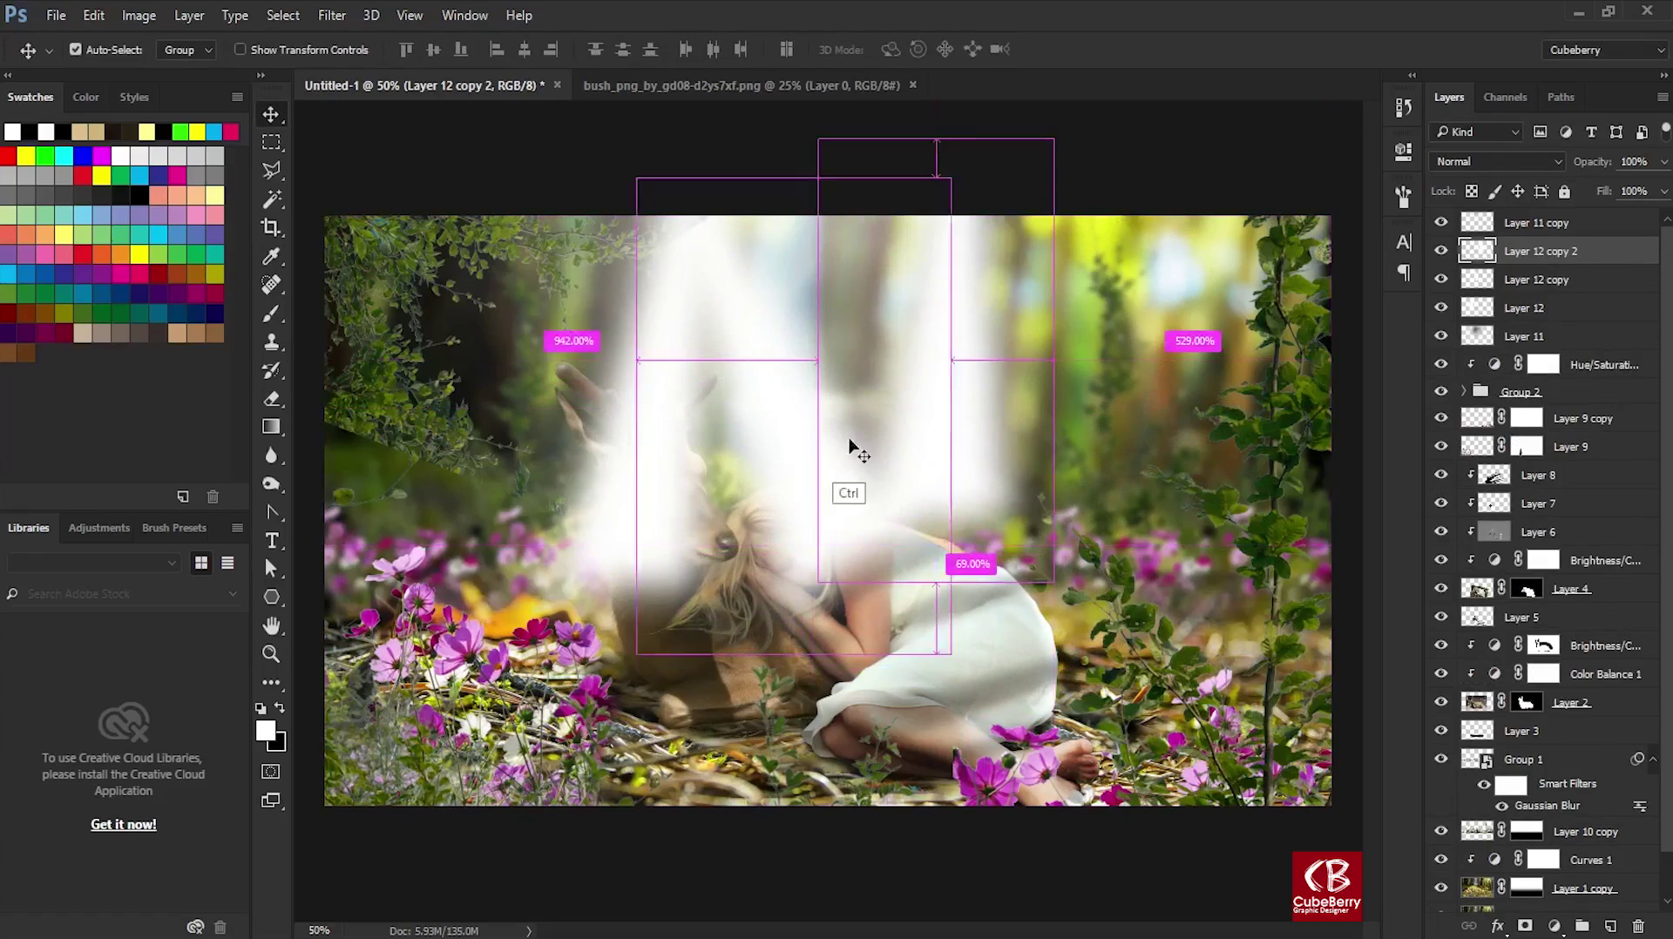
pyautogui.hotkey('ctrl', 't')
pyautogui.moveTo(989, 614); pyautogui.dragTo(1141, 779)
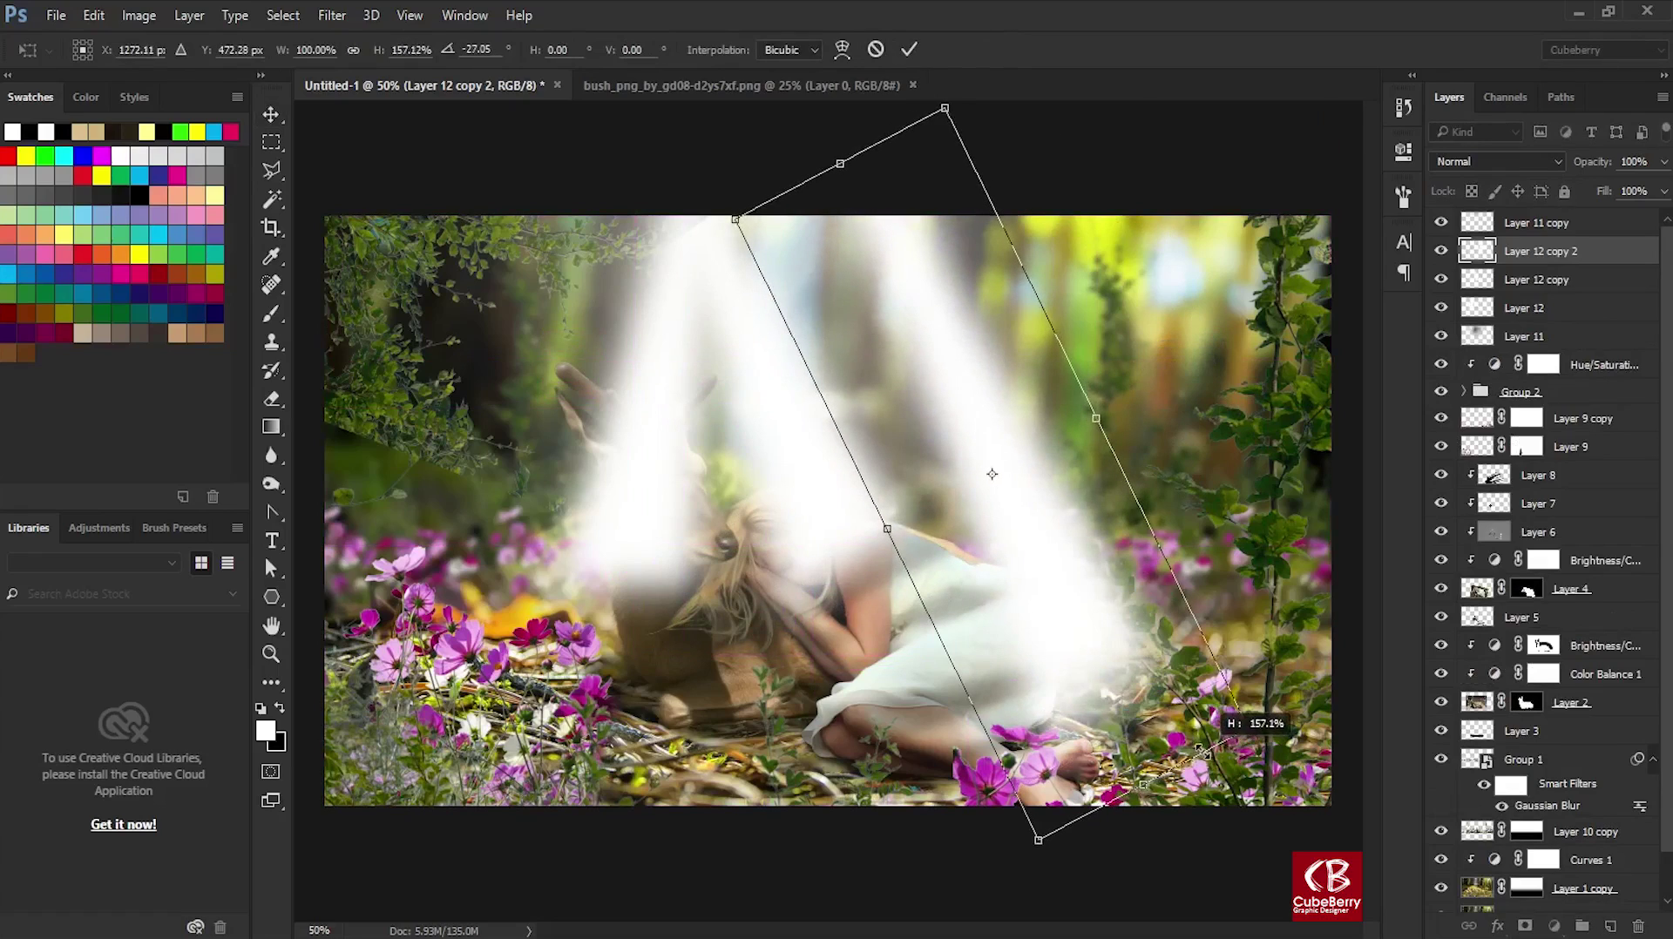
pyautogui.press('Return')
# Stretch the middle beam (Layer 12 copy) and the left beam (Layer 12) down toward the ground.
pyautogui.click(1523, 290)
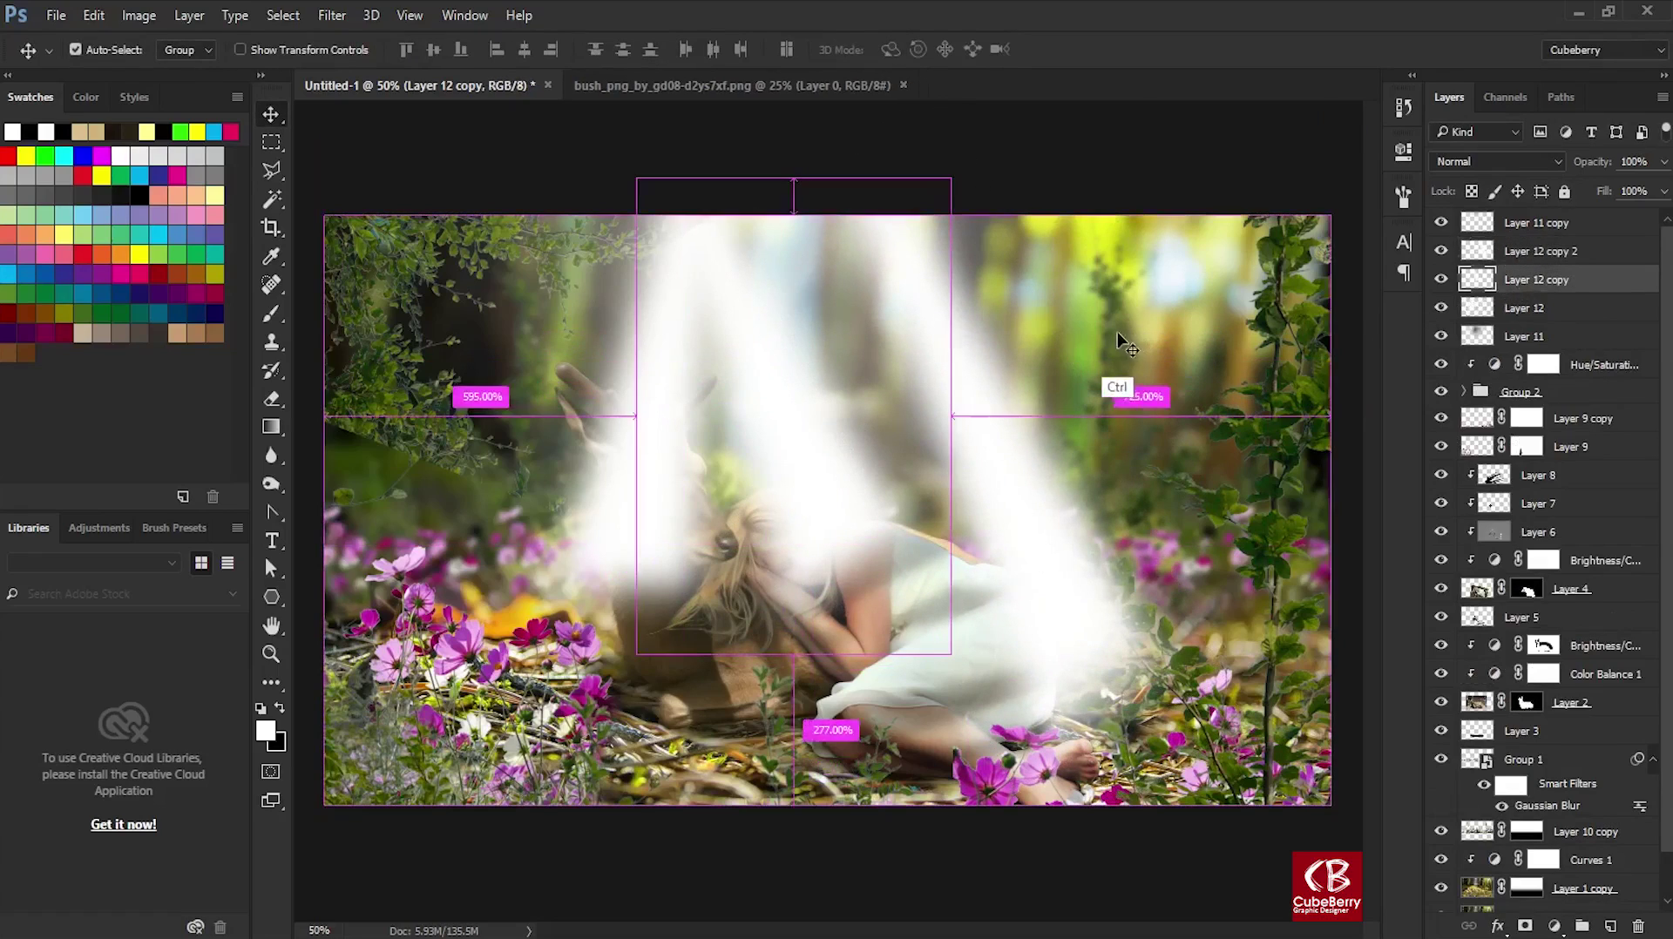
pyautogui.hotkey('ctrl', 't')
pyautogui.moveTo(793, 654); pyautogui.dragTo(793, 801)
pyautogui.press('Return')
pyautogui.keyDown('ctrl'); pyautogui.click(889, 384); pyautogui.keyUp('ctrl')
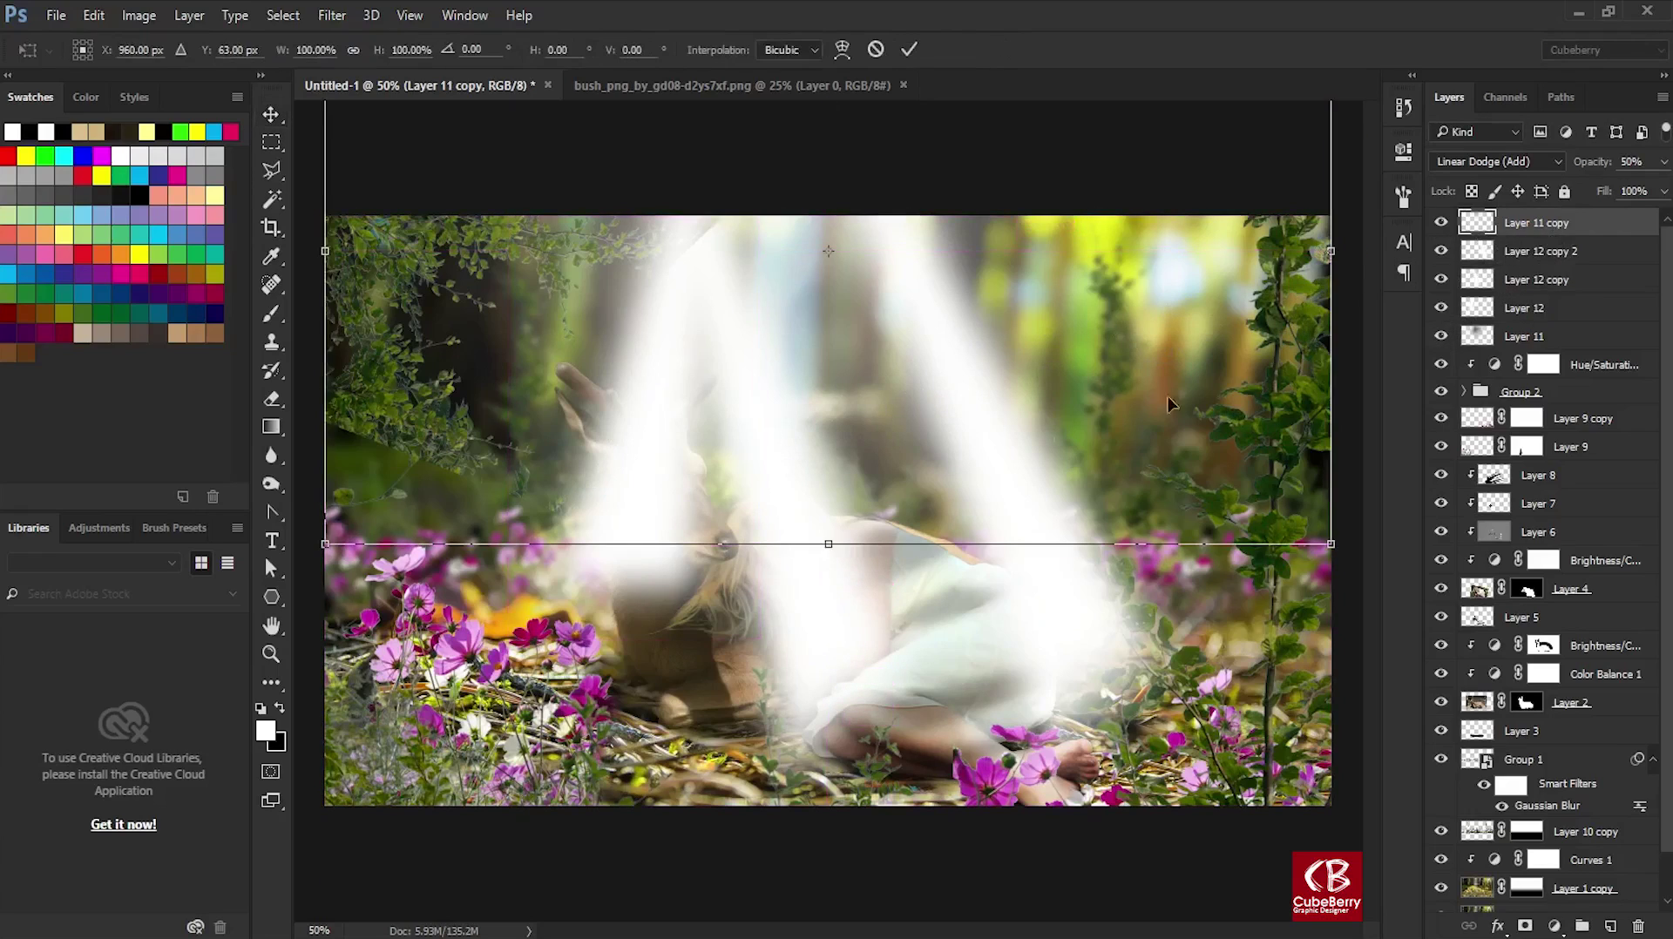
pyautogui.click(1522, 308)
pyautogui.hotkey('ctrl', 't')
pyautogui.moveTo(633, 639); pyautogui.dragTo(567, 802)
pyautogui.press('Return')
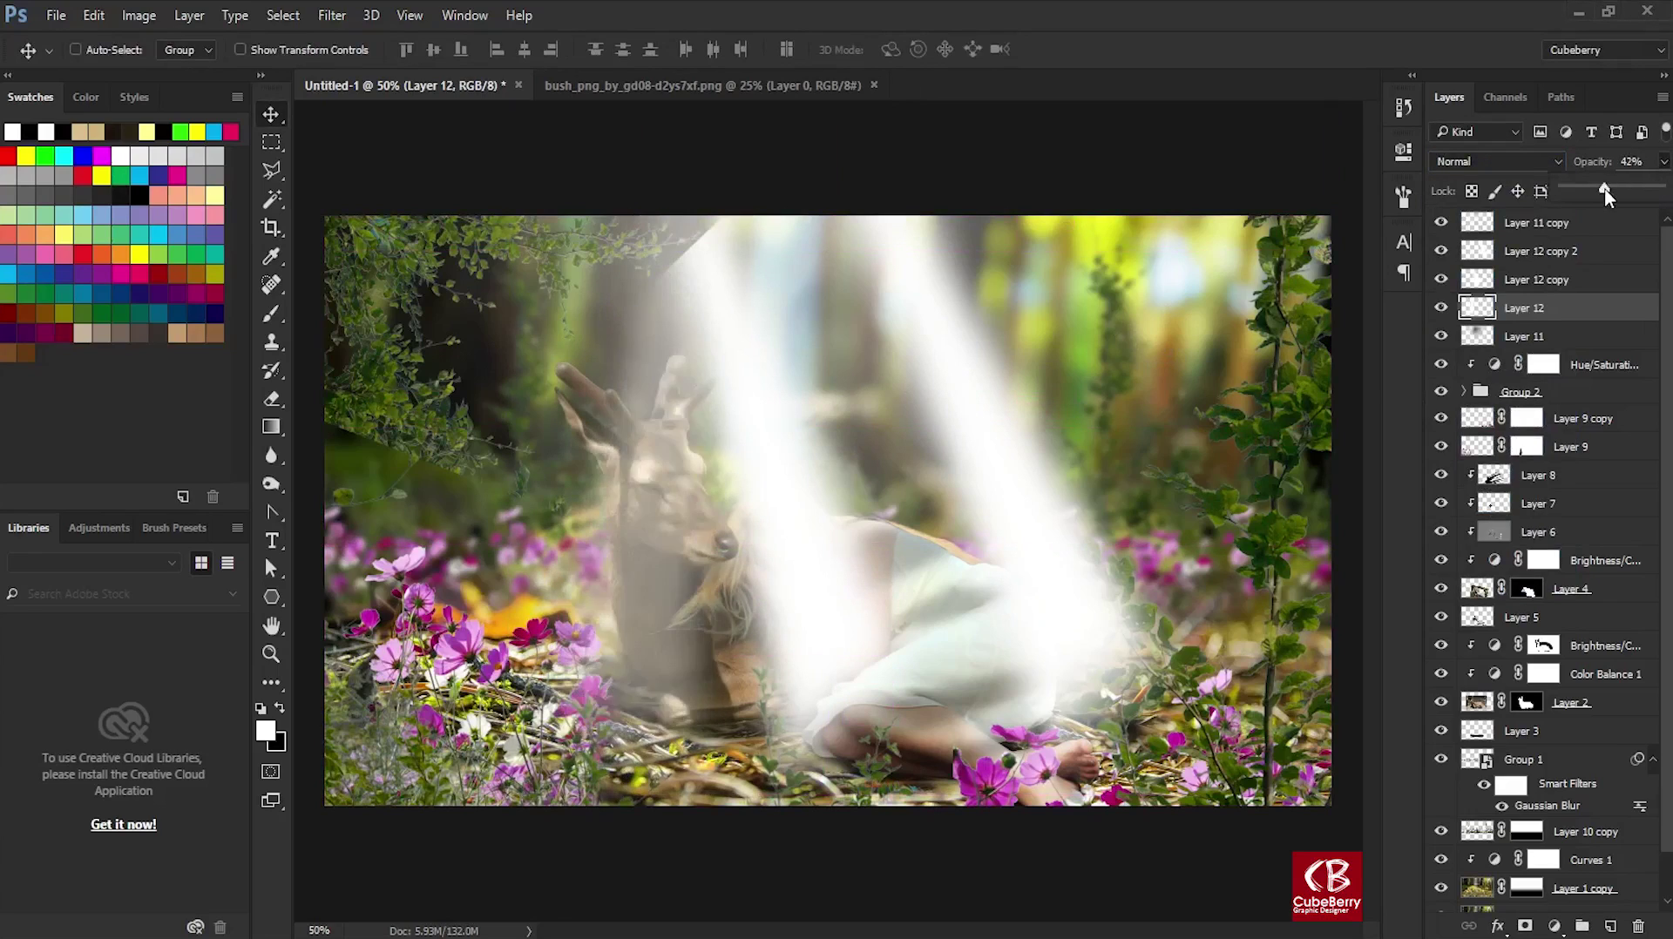
# Group the three beam layers as Group 3 and fade it to 27% opacity.
pyautogui.keyDown('shift'); pyautogui.click(1558, 253); pyautogui.keyUp('shift')
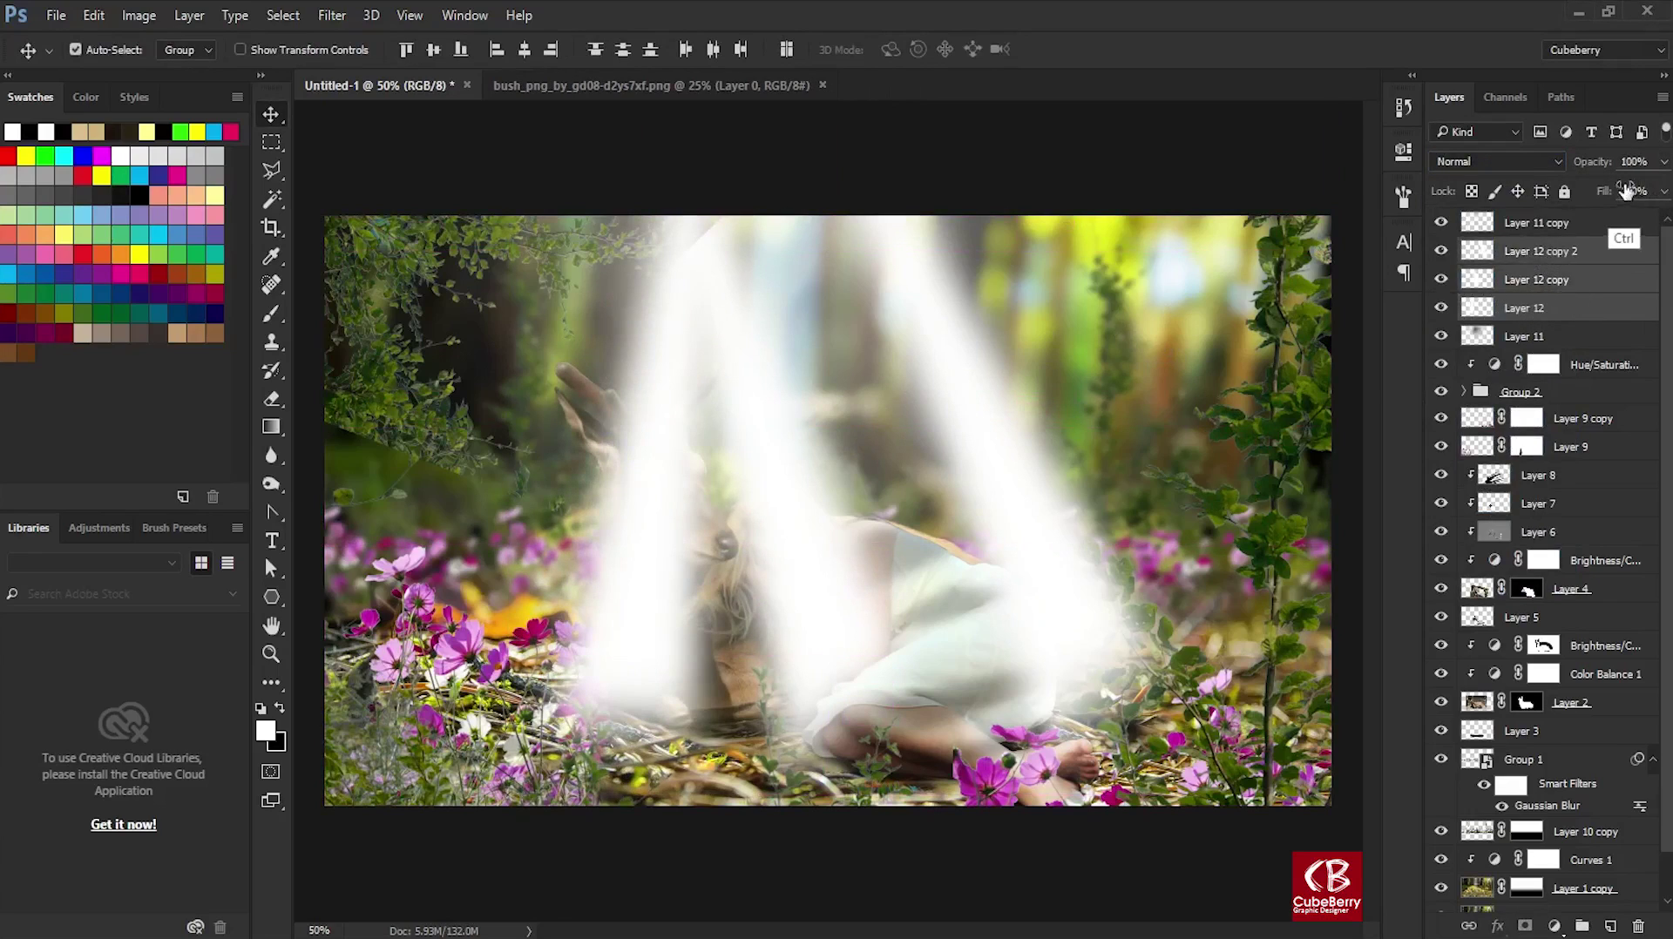
pyautogui.hotkey('ctrl', 'g')
pyautogui.moveTo(1585, 194); pyautogui.dragTo(1590, 193)
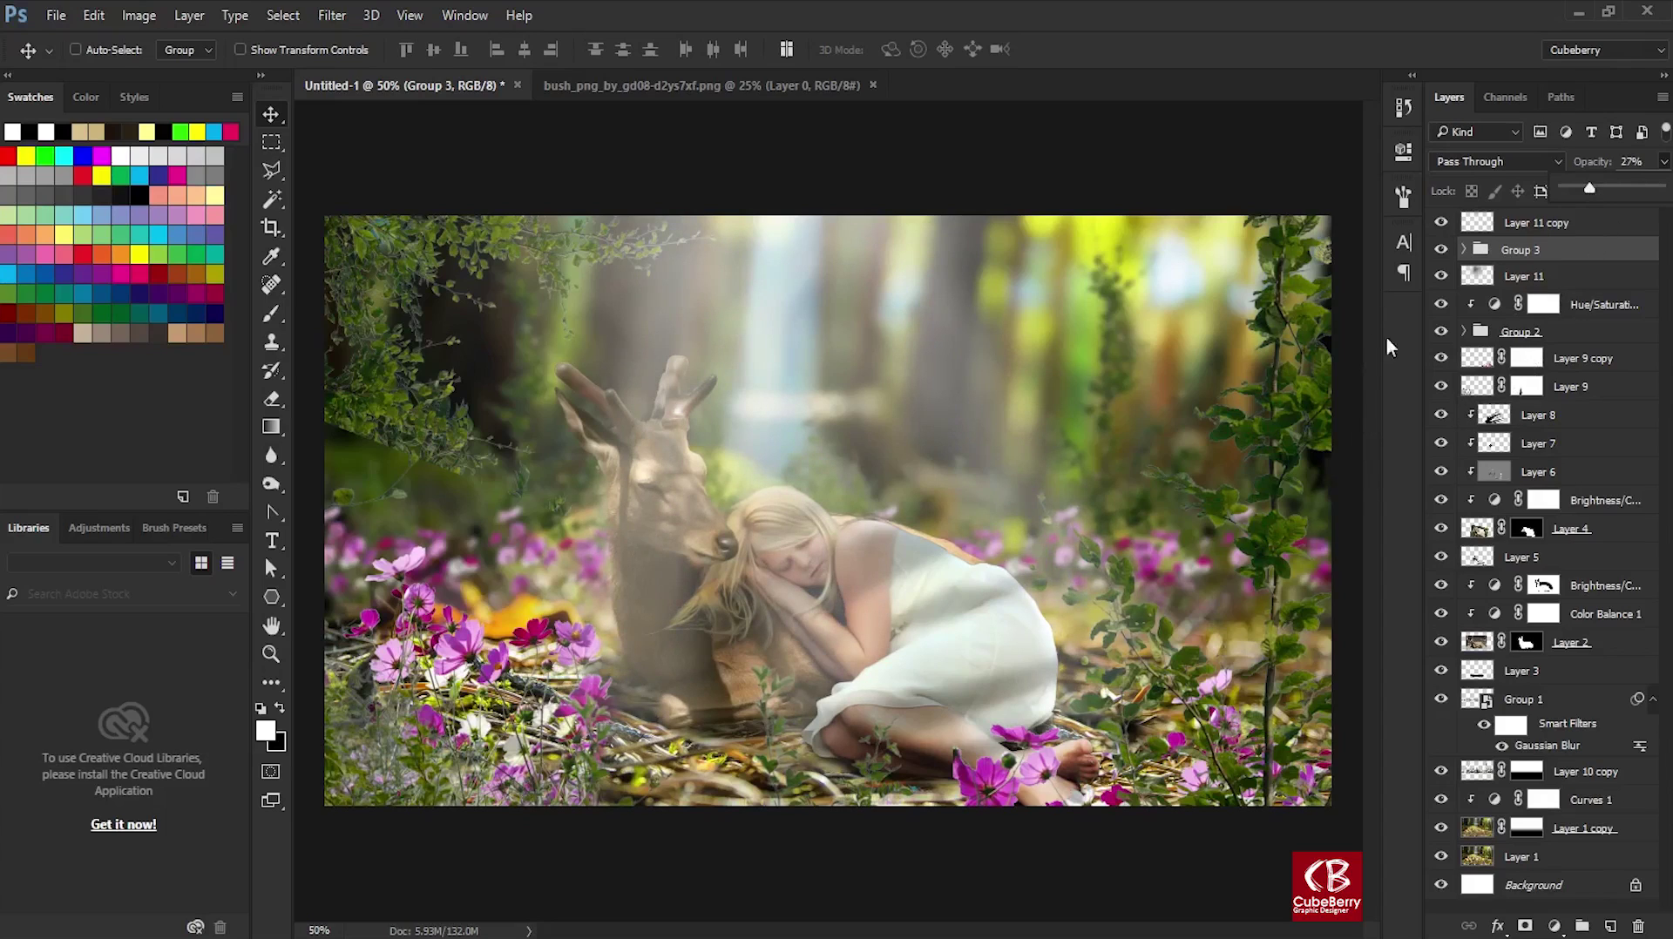
# Blend the beam group in Soft Light at 53% opacity.
pyautogui.click(1320, 525)
pyautogui.hotkey('ctrl', '-')
pyautogui.hotkey('ctrl', '+')
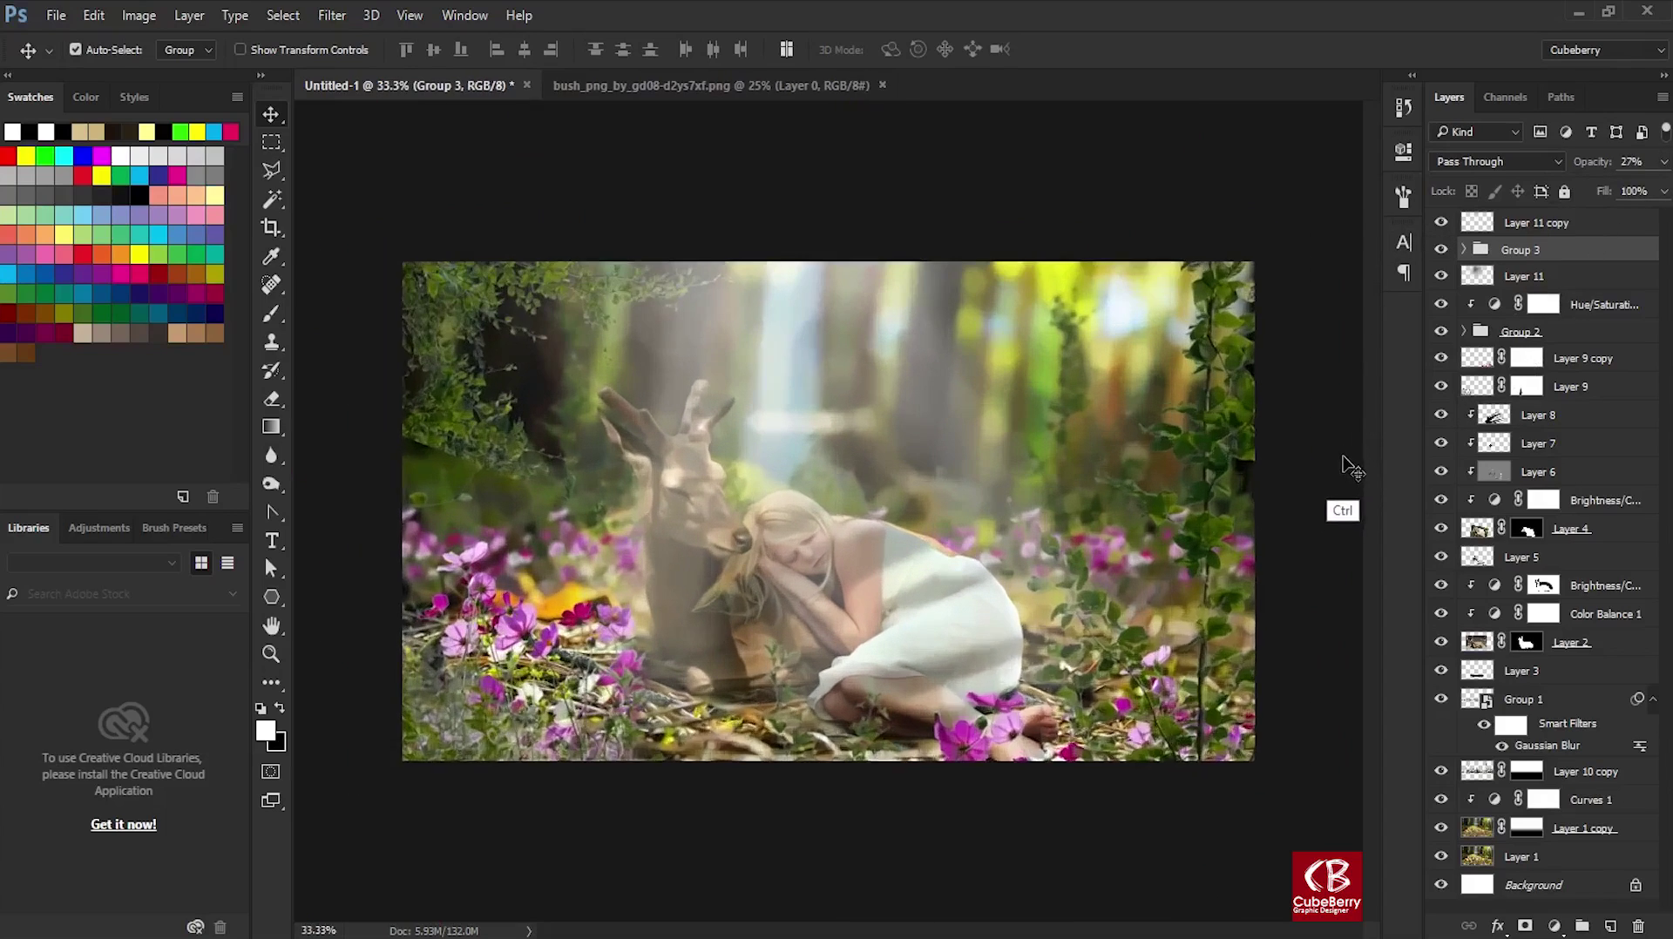
pyautogui.click(1492, 161)
pyautogui.click(1462, 417)
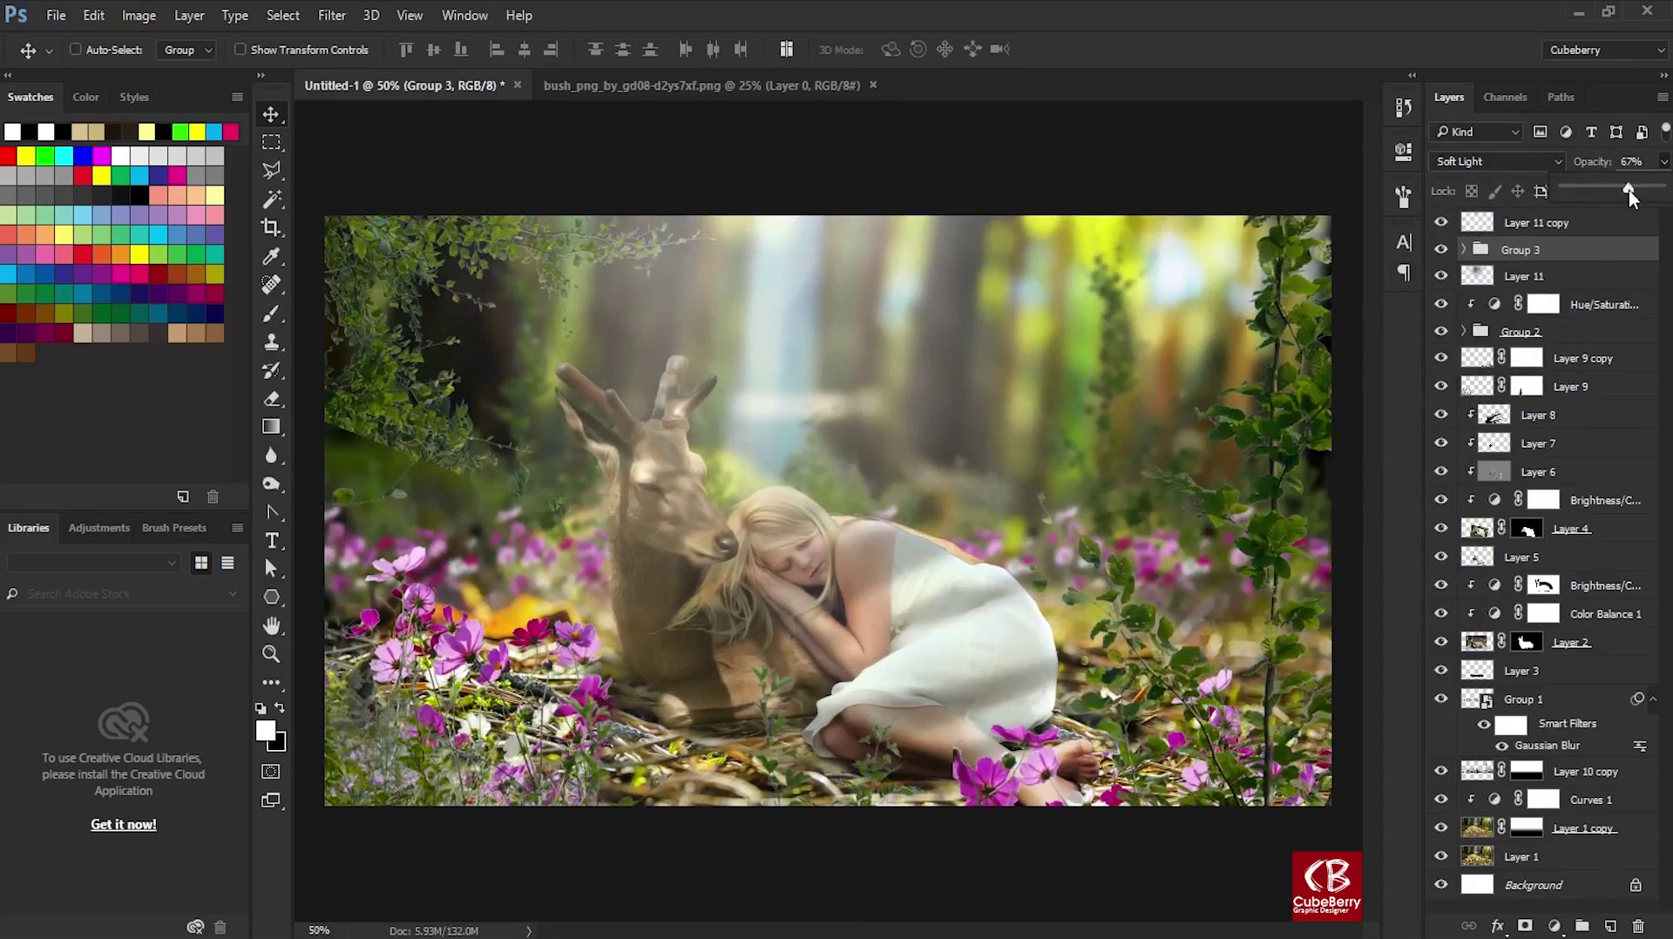
pyautogui.moveTo(1628, 190); pyautogui.dragTo(1615, 186)
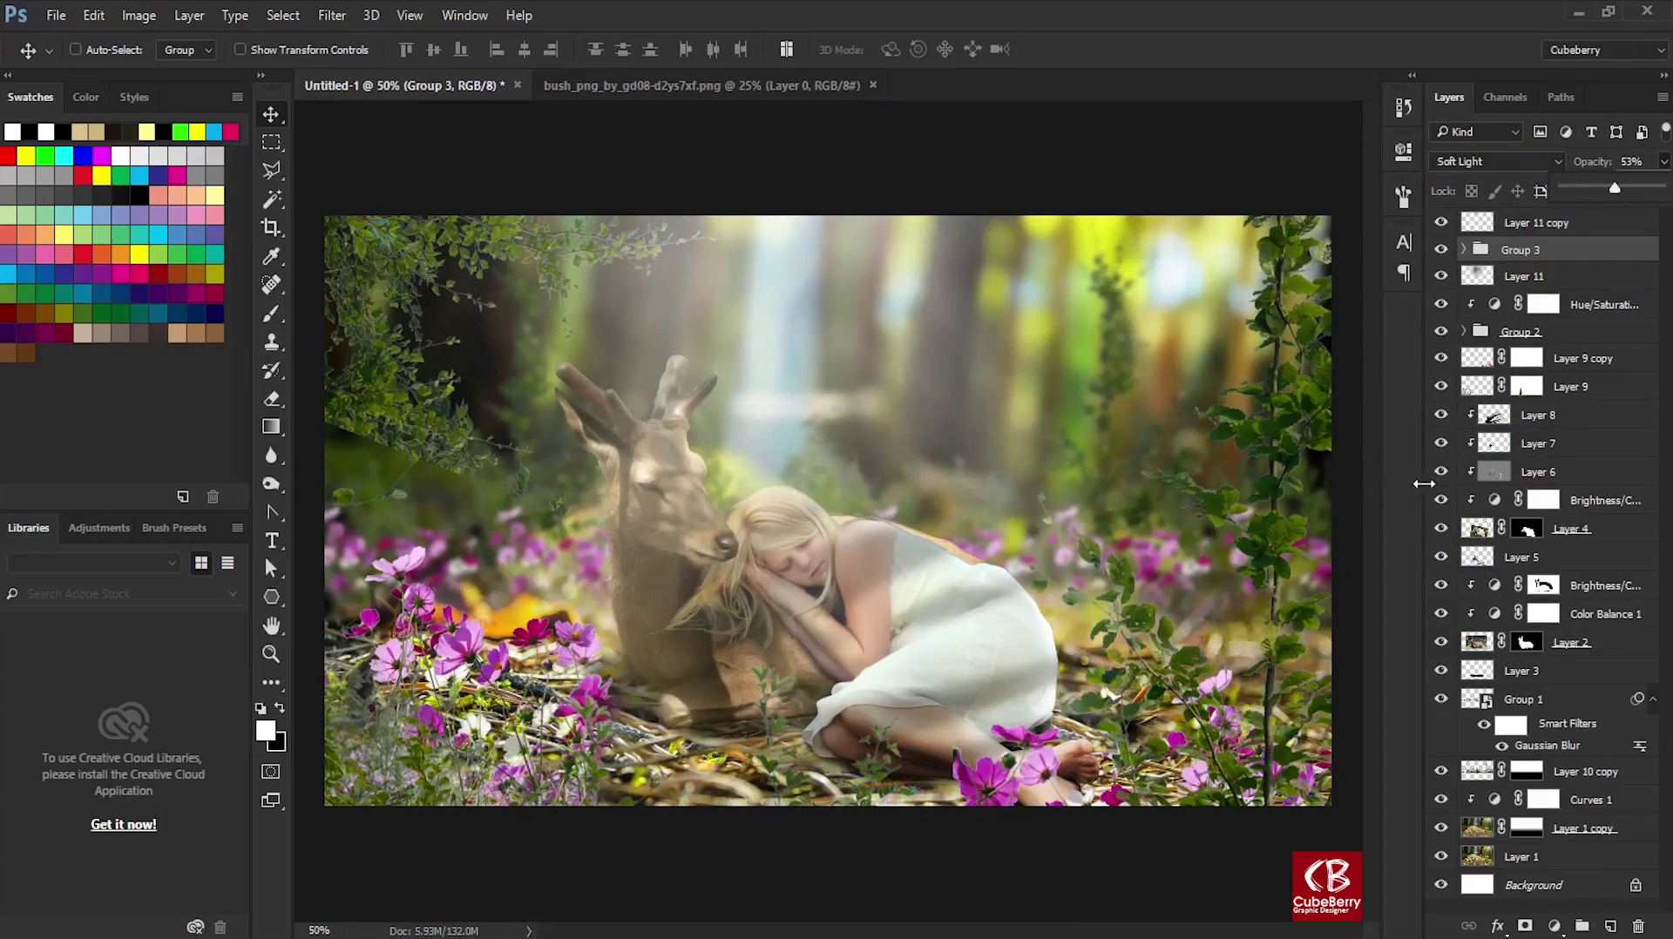
# Select Layer 10 copy and add a new empty layer, Layer 13.
pyautogui.hotkey('ctrl', '-')
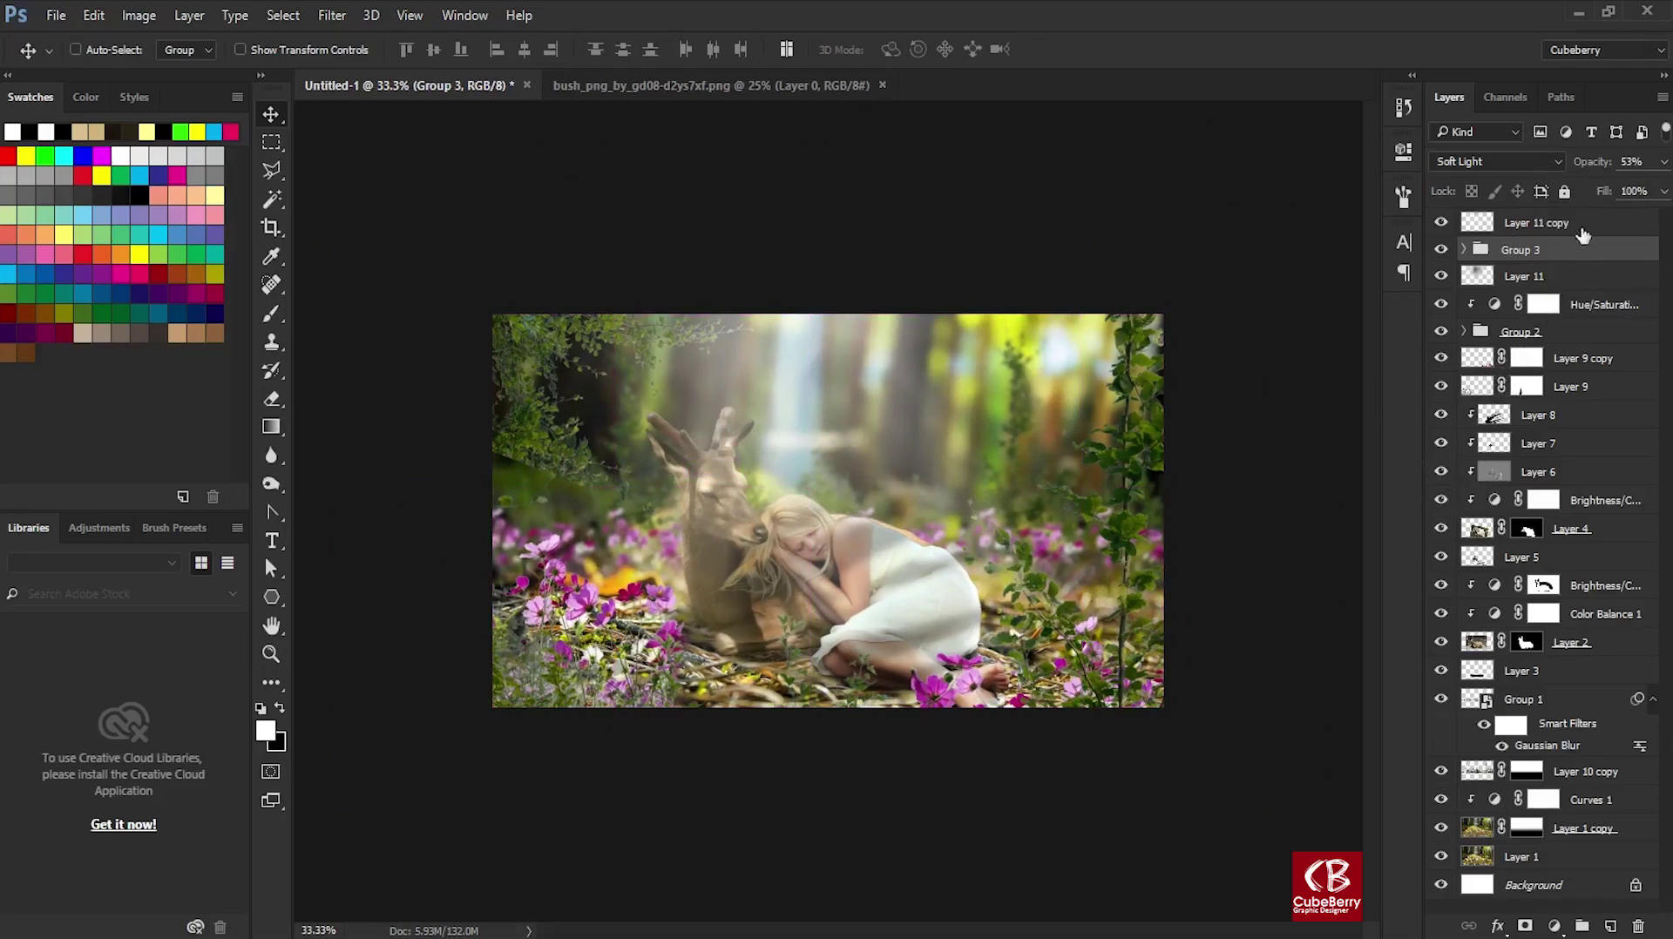
pyautogui.click(1533, 853)
pyautogui.click(1612, 775)
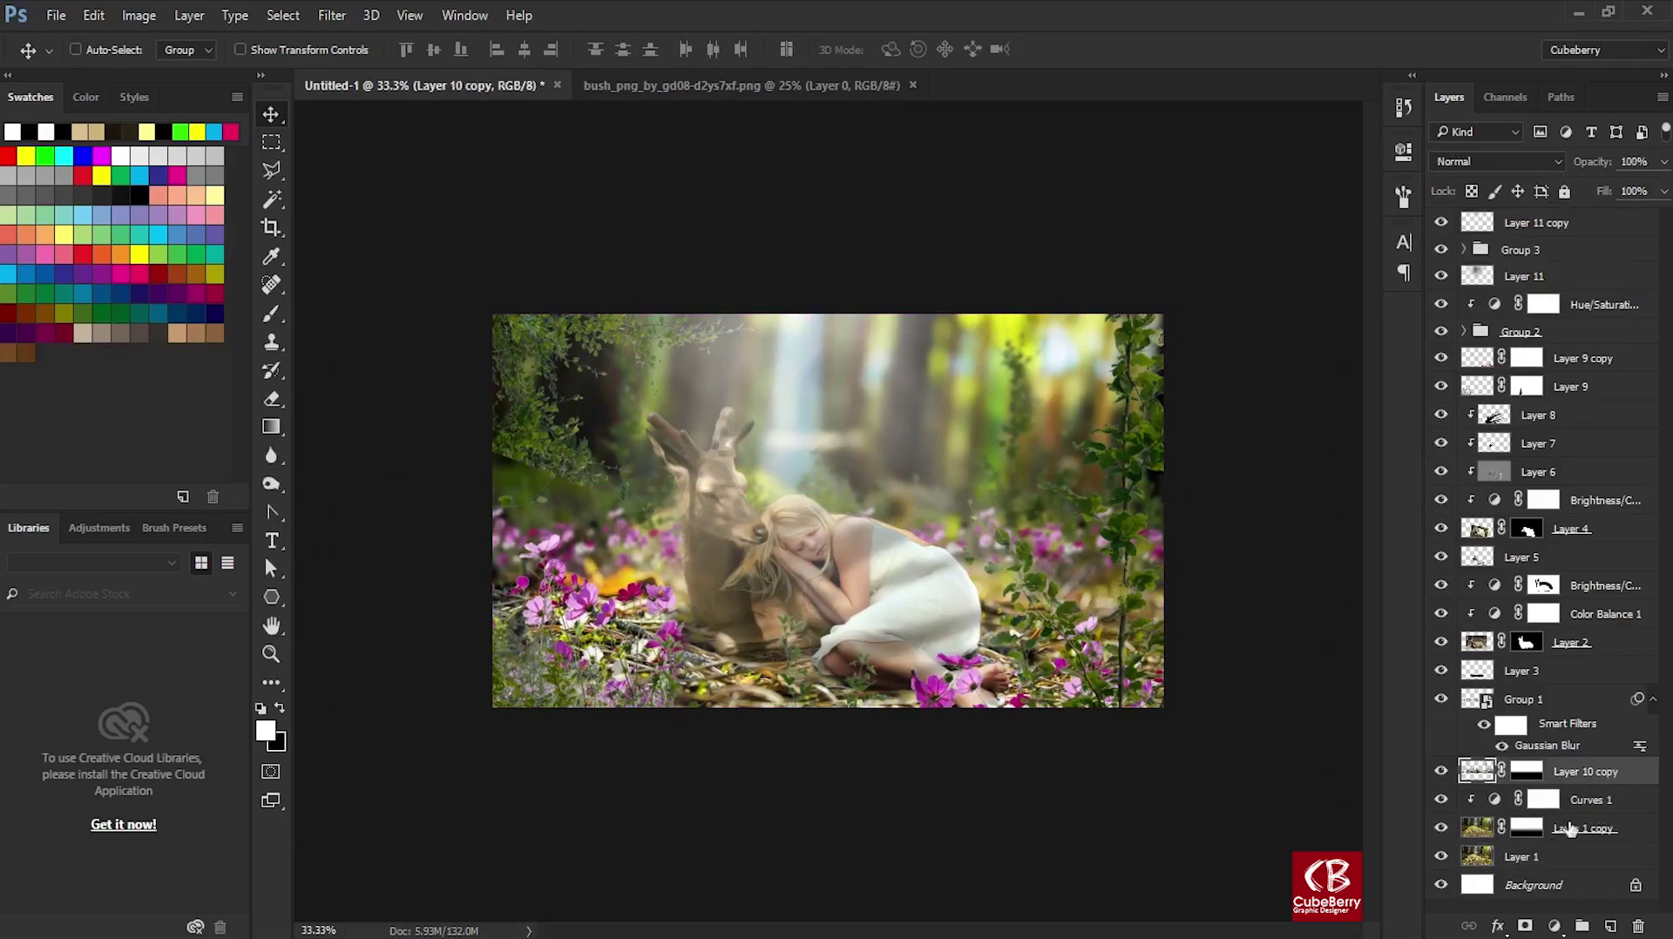
pyautogui.click(1610, 926)
# Move Layer 13 beneath Layer 10 copy and brush a soft yellow-green glow over the upper scene.
pyautogui.moveTo(1545, 791)
pyautogui.mouseDown()
pyautogui.moveTo(1555, 845)
pyautogui.moveTo(1469, 803)
pyautogui.mouseUp()
pyautogui.press('b')
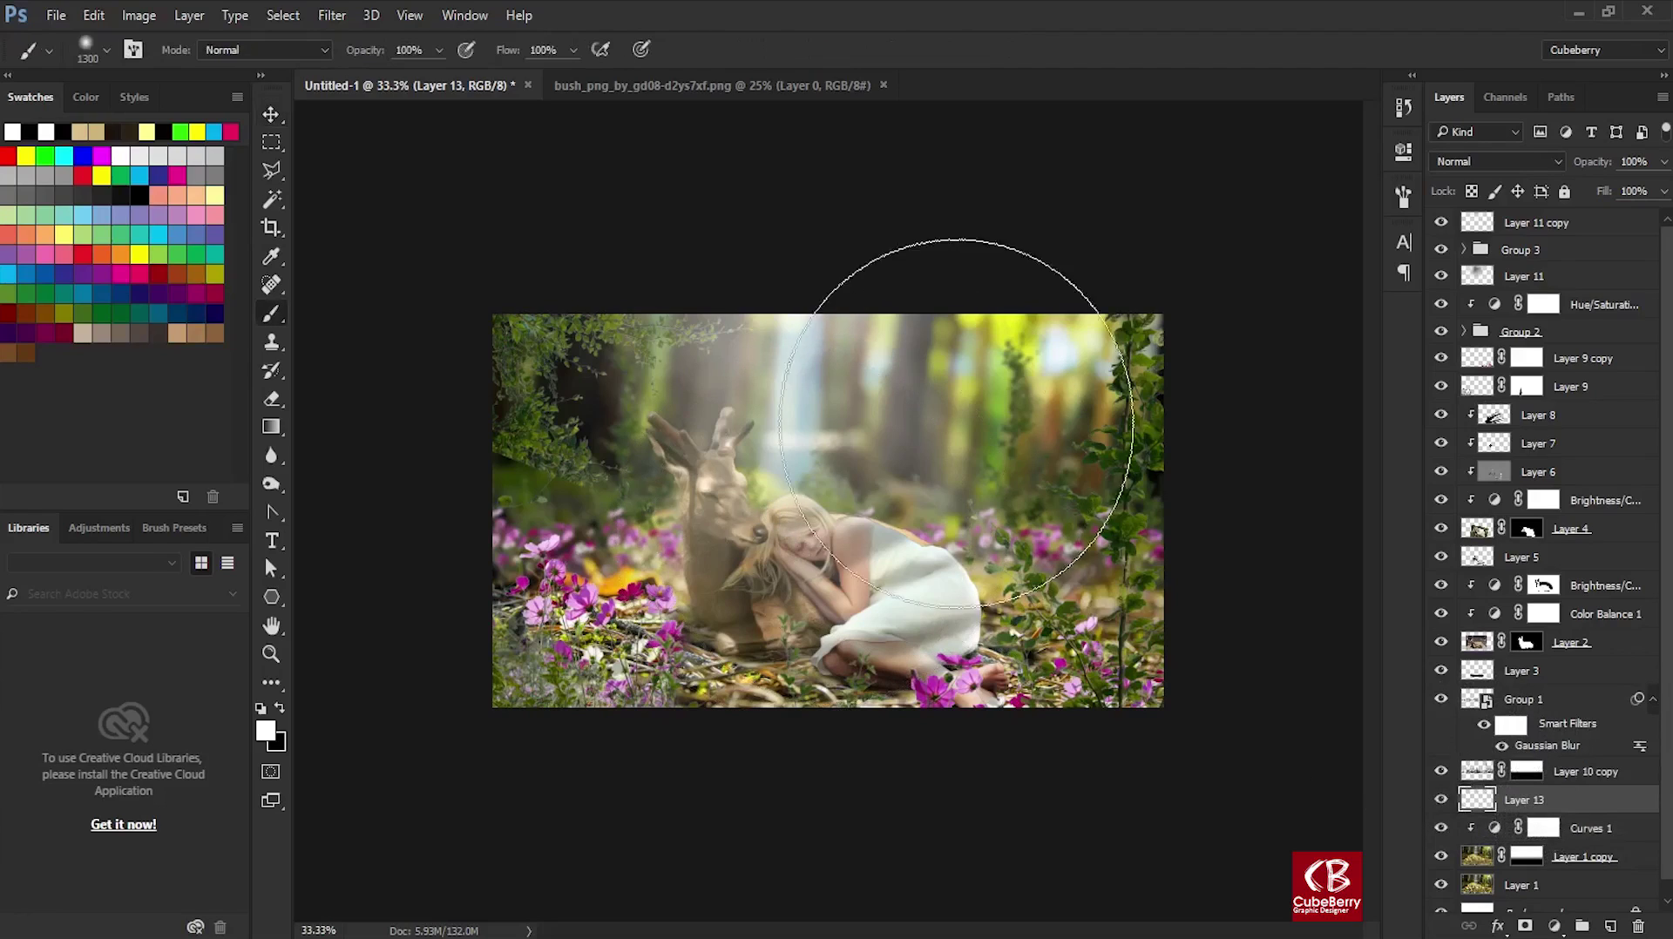
pyautogui.keyDown('alt'); pyautogui.click(954, 388); pyautogui.keyUp('alt')
pyautogui.click(788, 416)
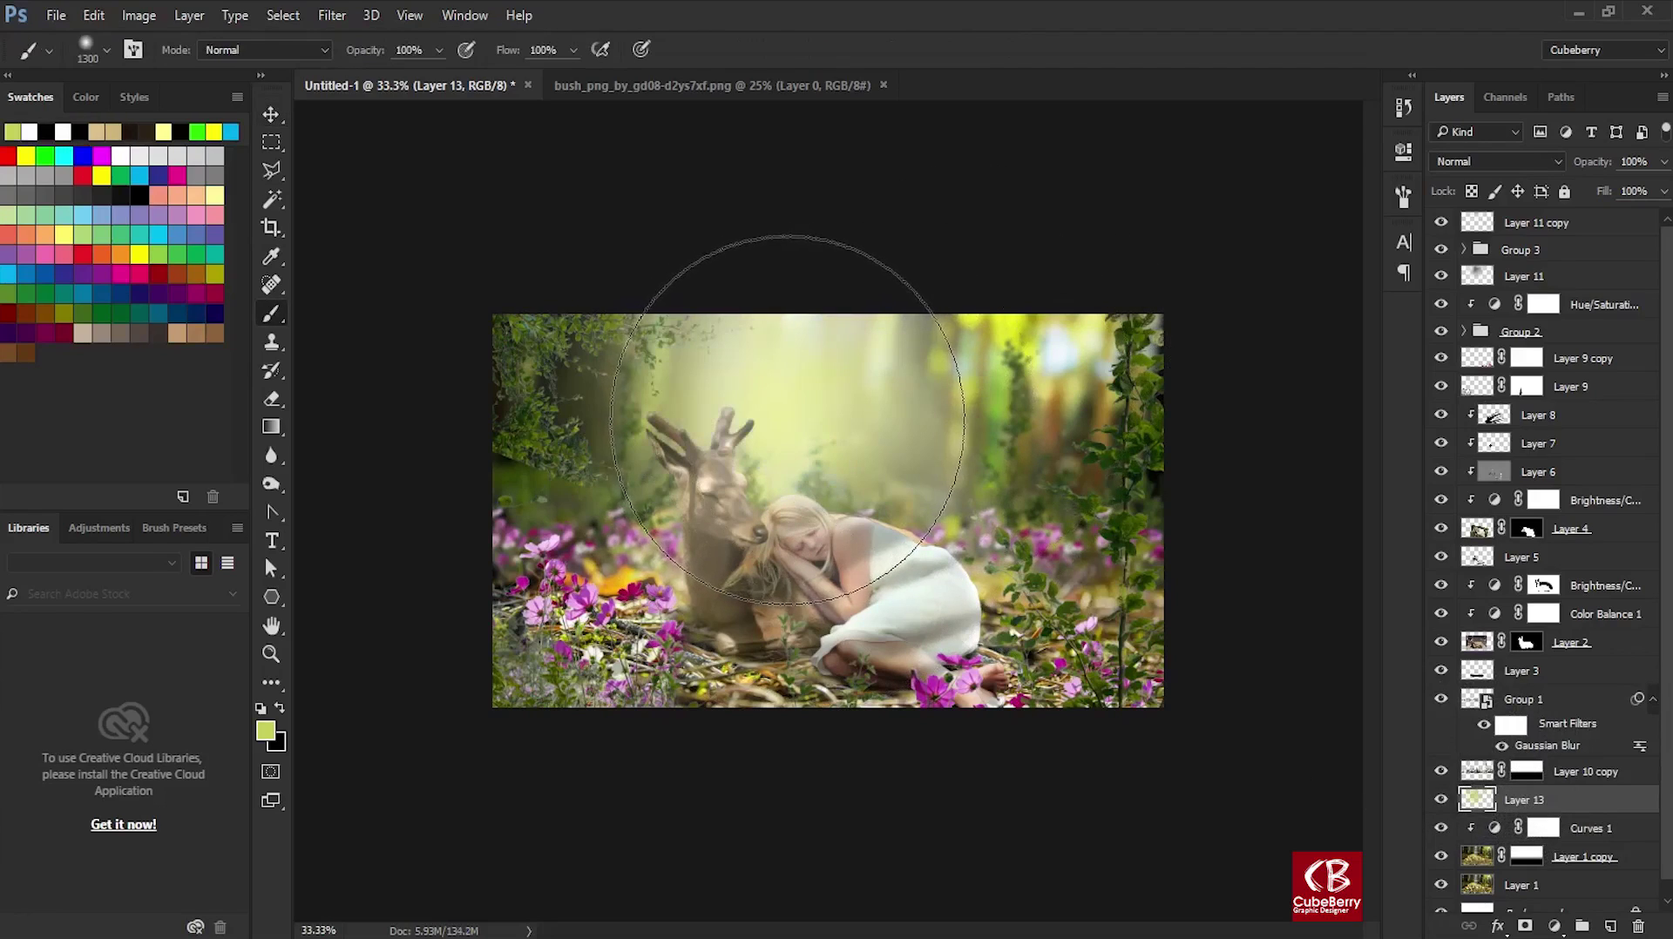
pyautogui.click(810, 405)
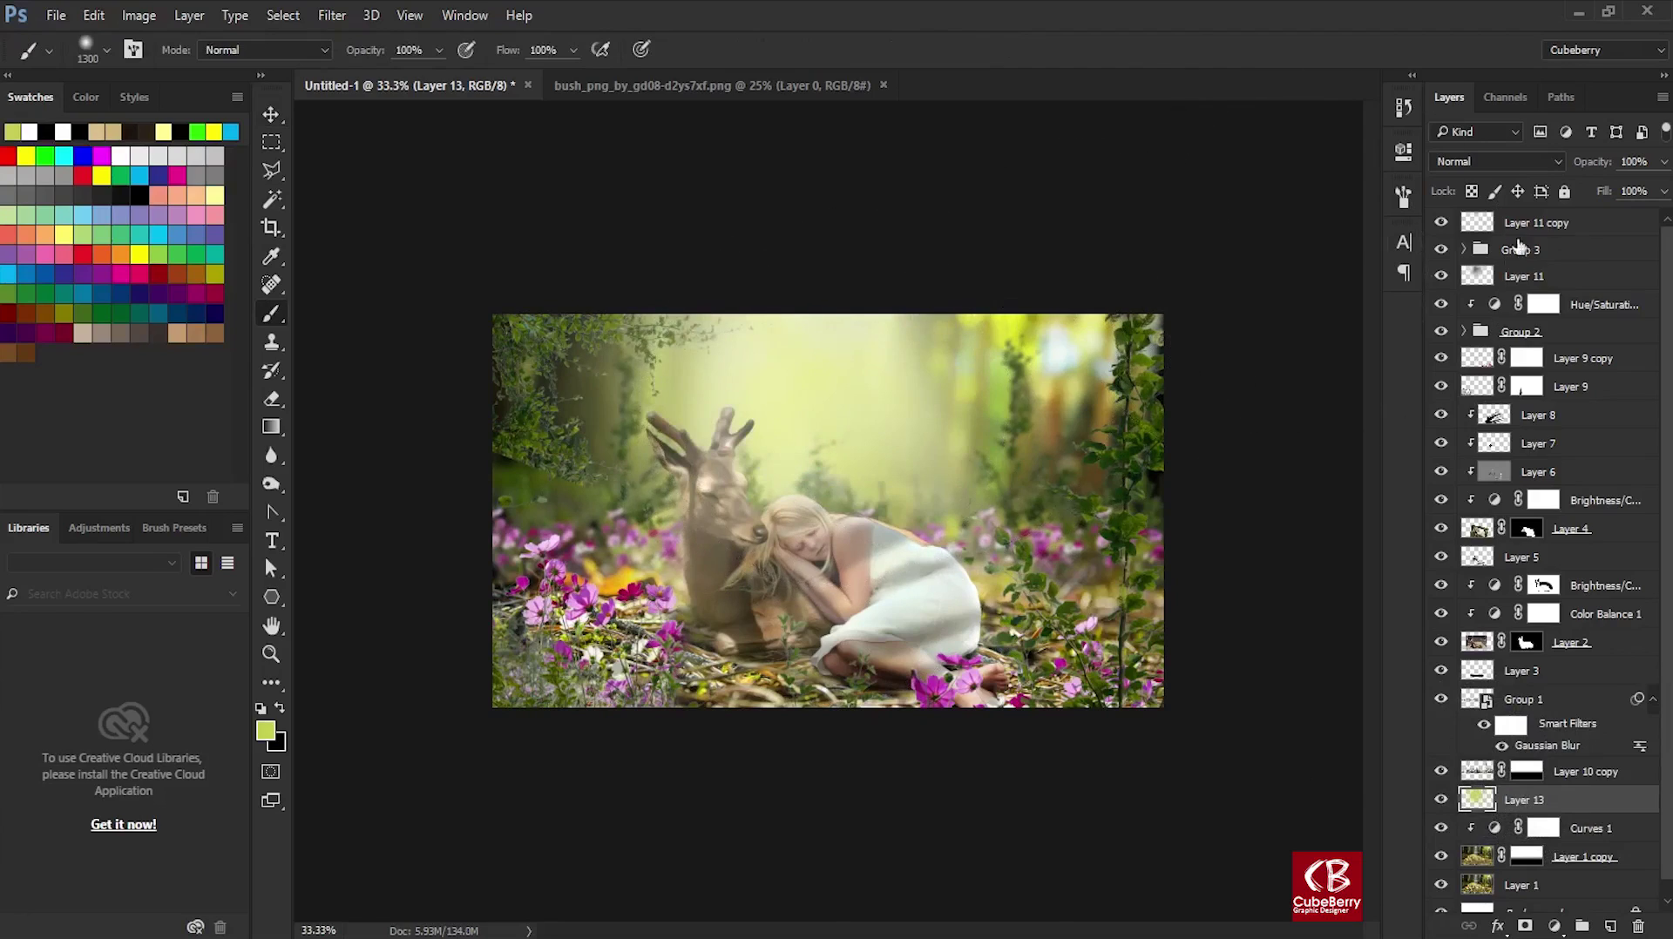
# Blend the glow in Linear Dodge (Add) at about 67% opacity, then stamp visible layers.
pyautogui.click(1495, 161)
pyautogui.click(1483, 343)
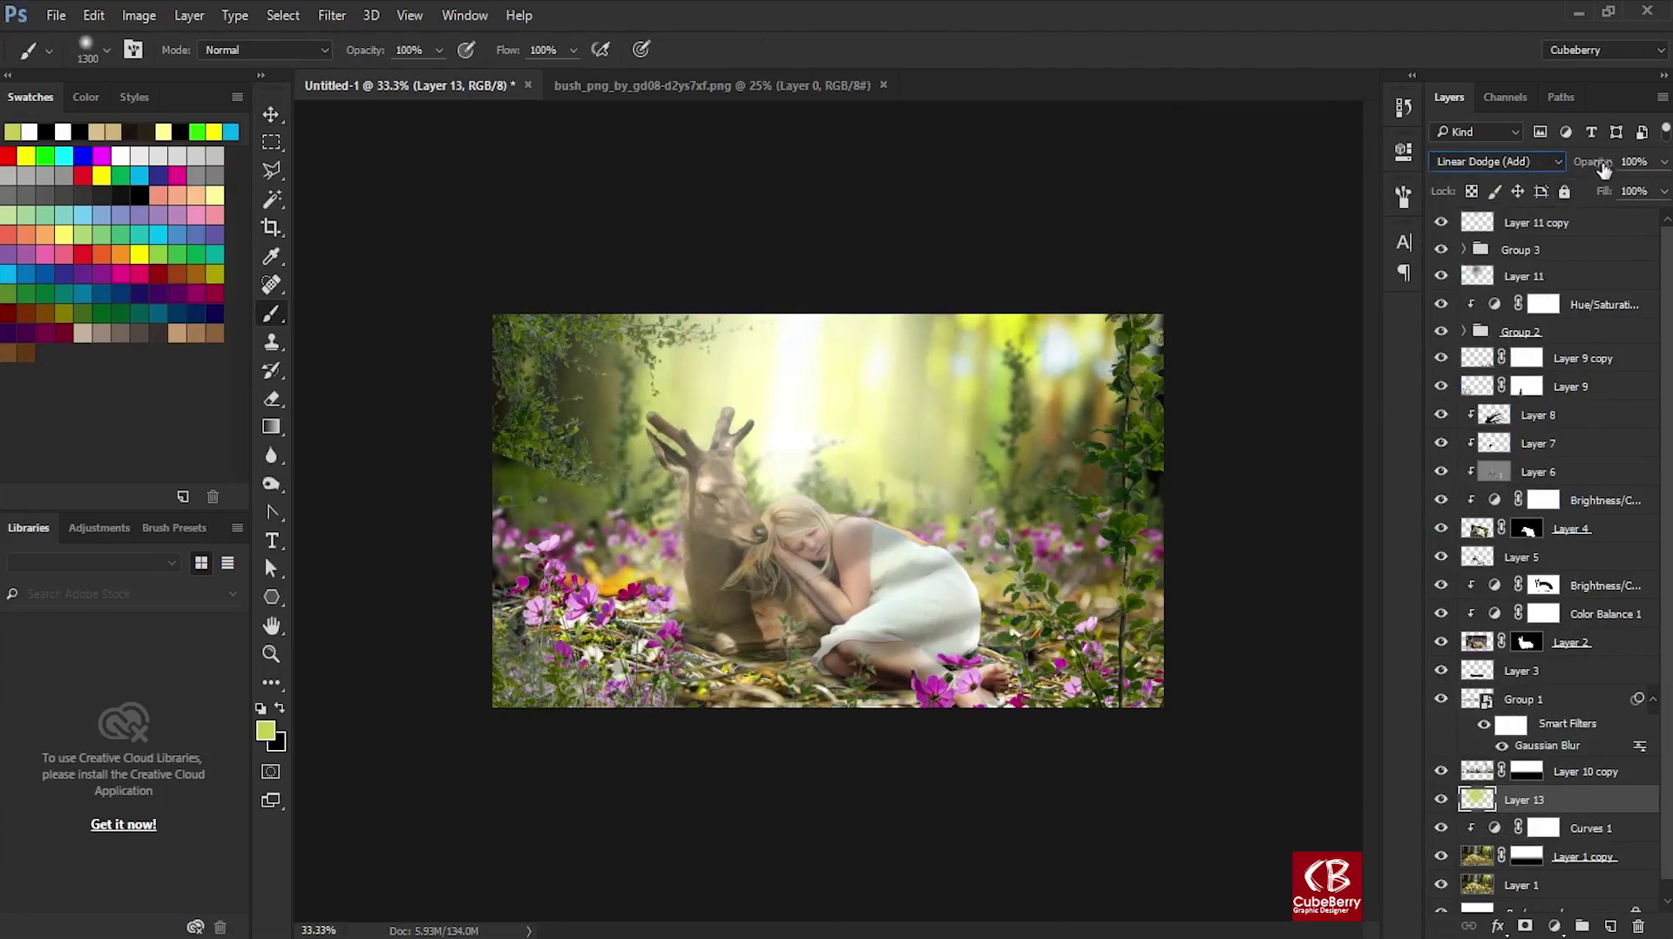
pyautogui.click(1663, 161)
pyautogui.moveTo(1660, 188); pyautogui.dragTo(1629, 194)
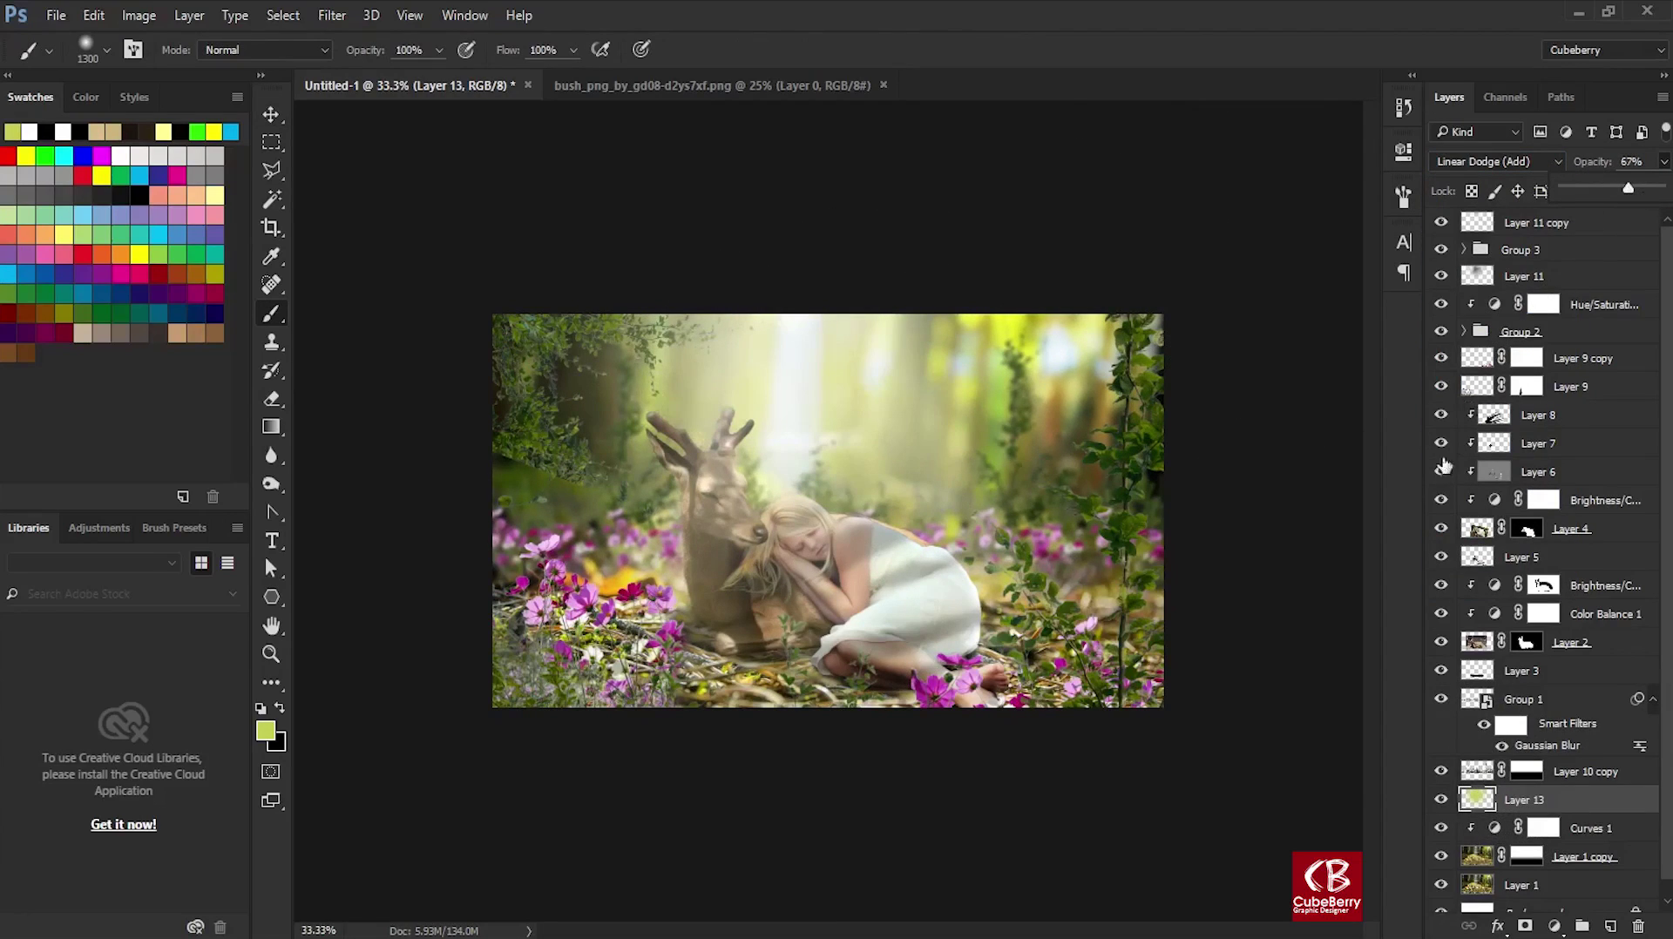
pyautogui.hotkey('ctrl', 'shift', 'alt', 'e')
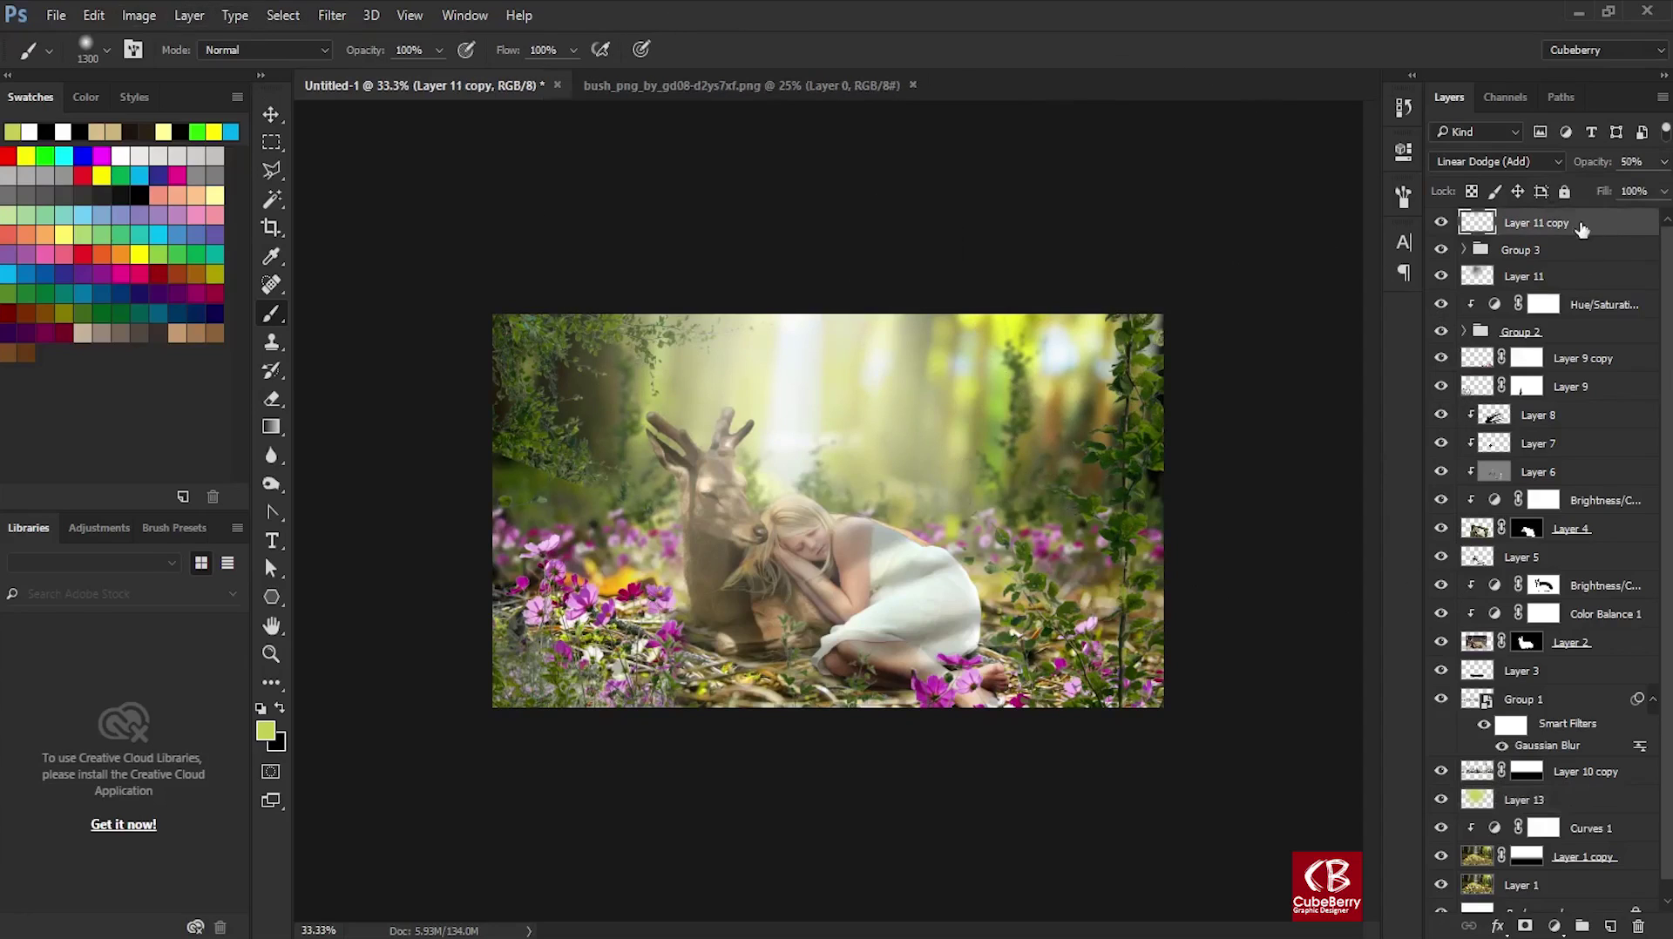
# In Camera Raw Basic, set Temperature +1, Tint -18, Contrast +49, Whites -39, Vibrance +23.
pyautogui.click(331, 15)
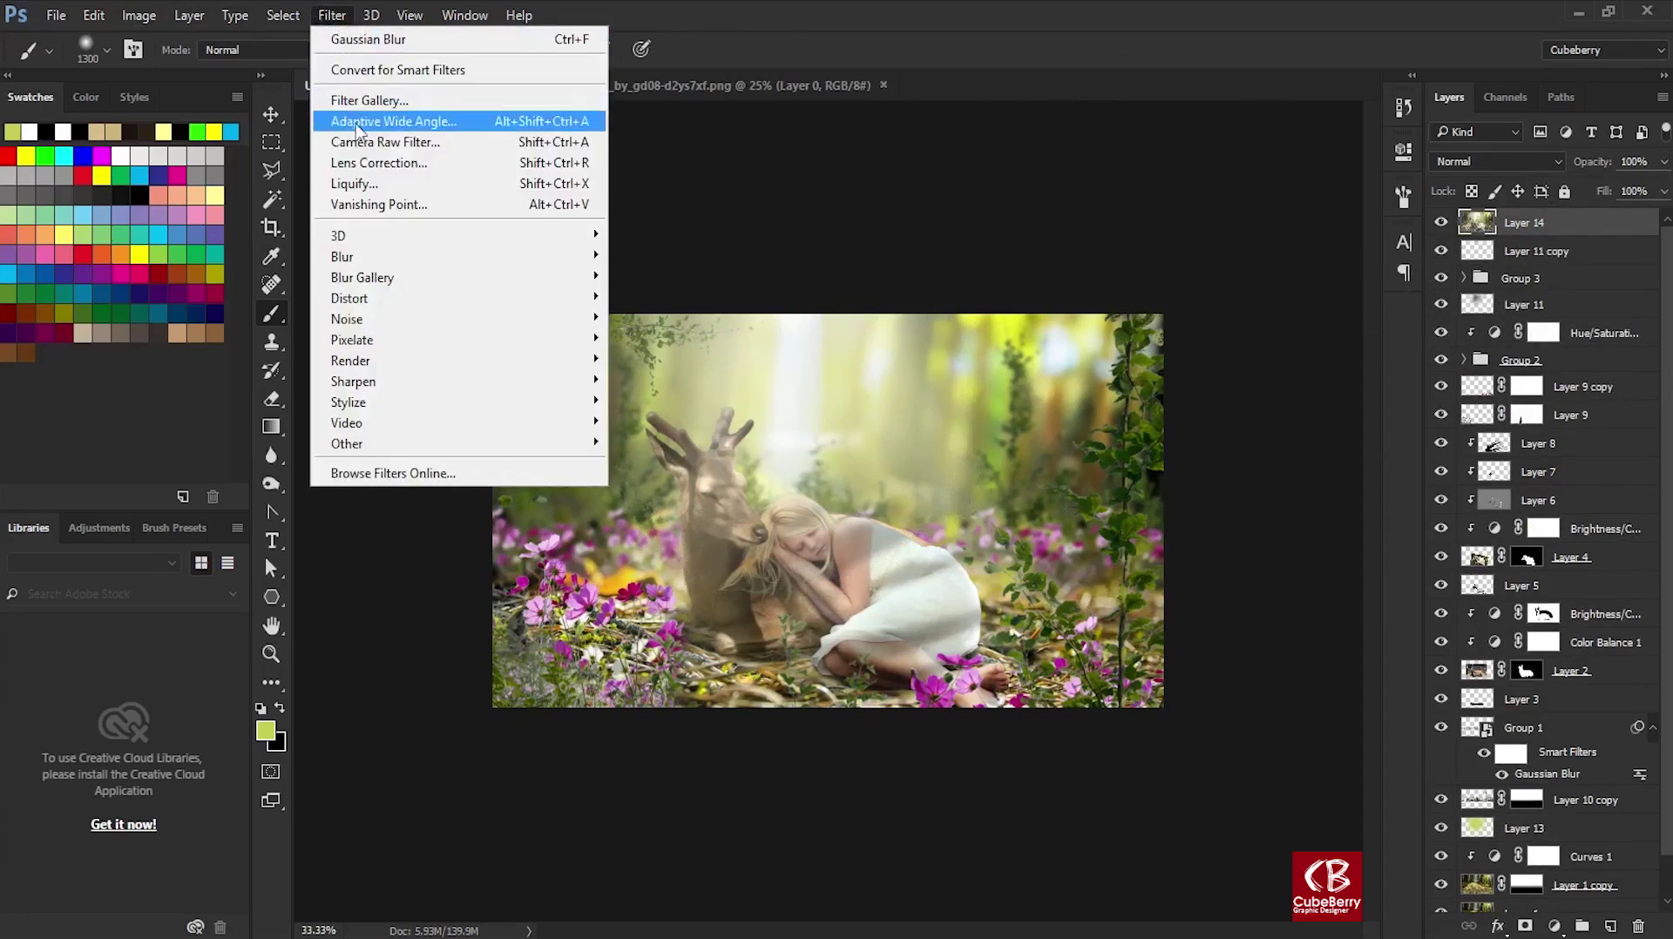
pyautogui.click(372, 143)
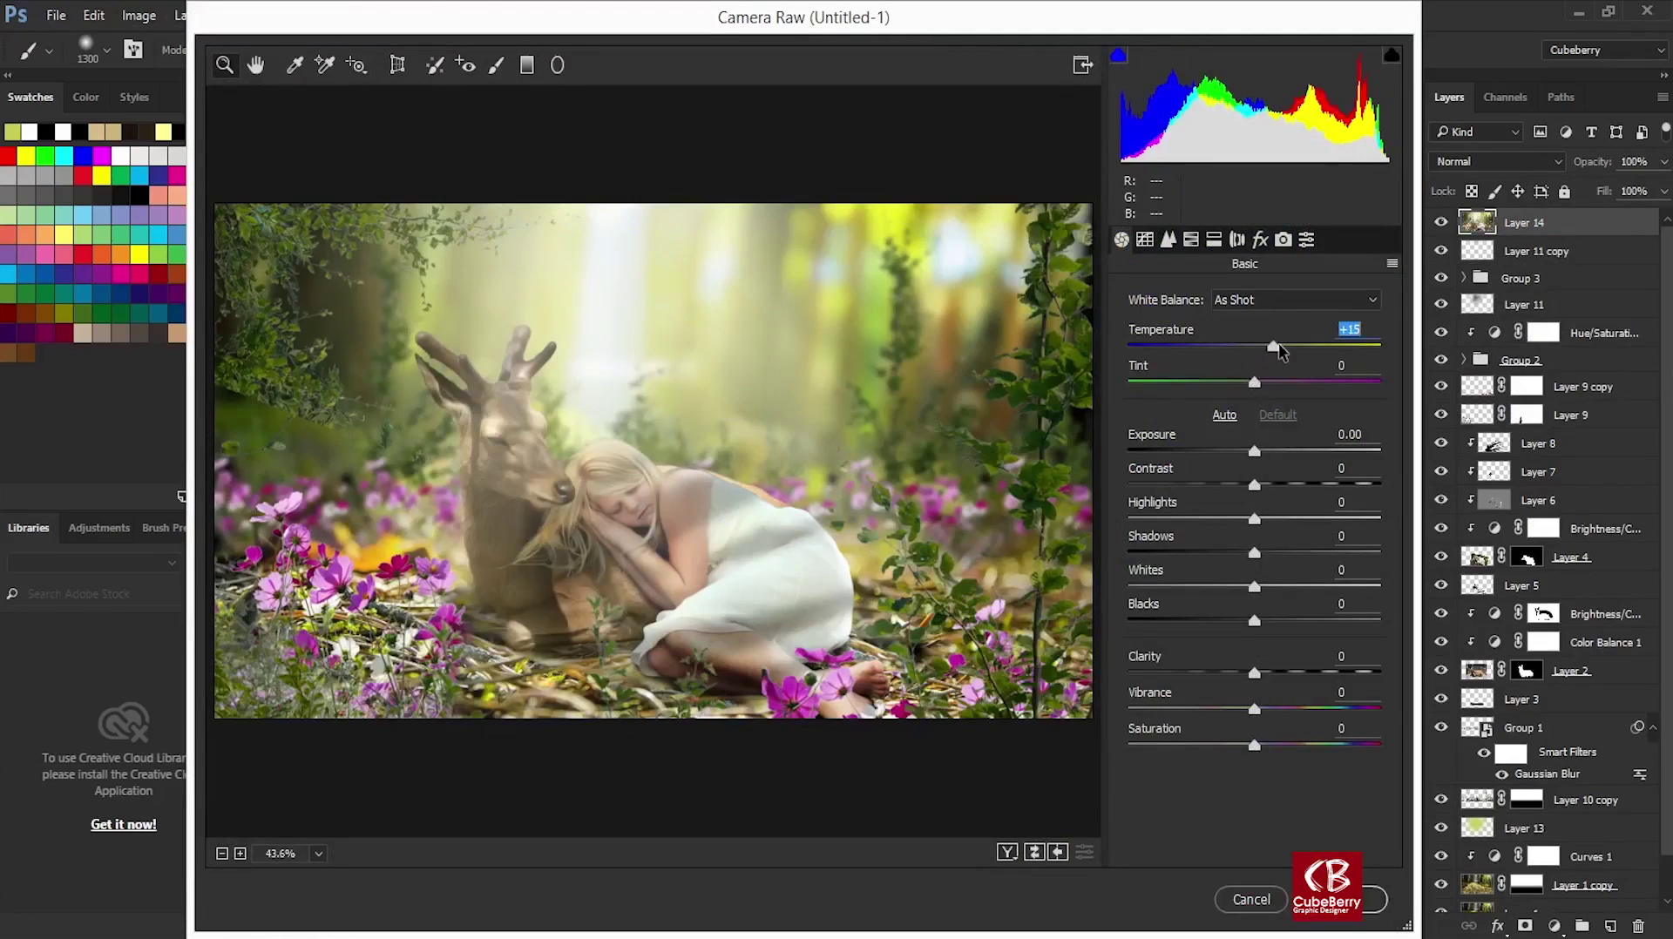
pyautogui.moveTo(1275, 348); pyautogui.dragTo(1224, 391)
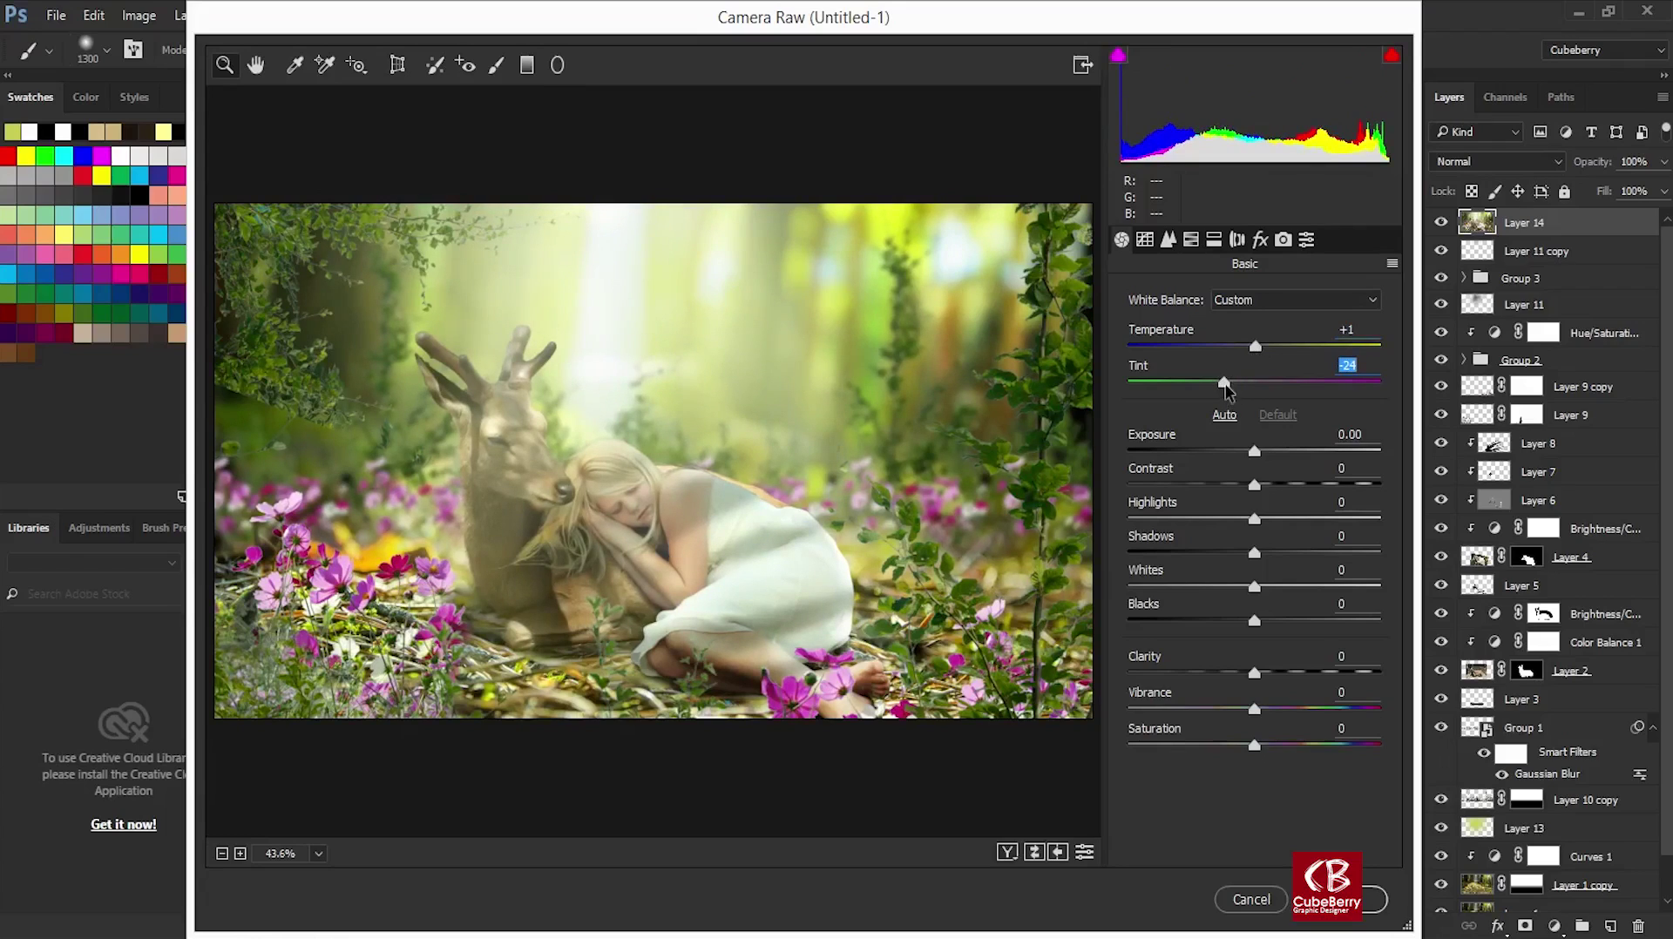
pyautogui.moveTo(1256, 484); pyautogui.dragTo(1332, 482)
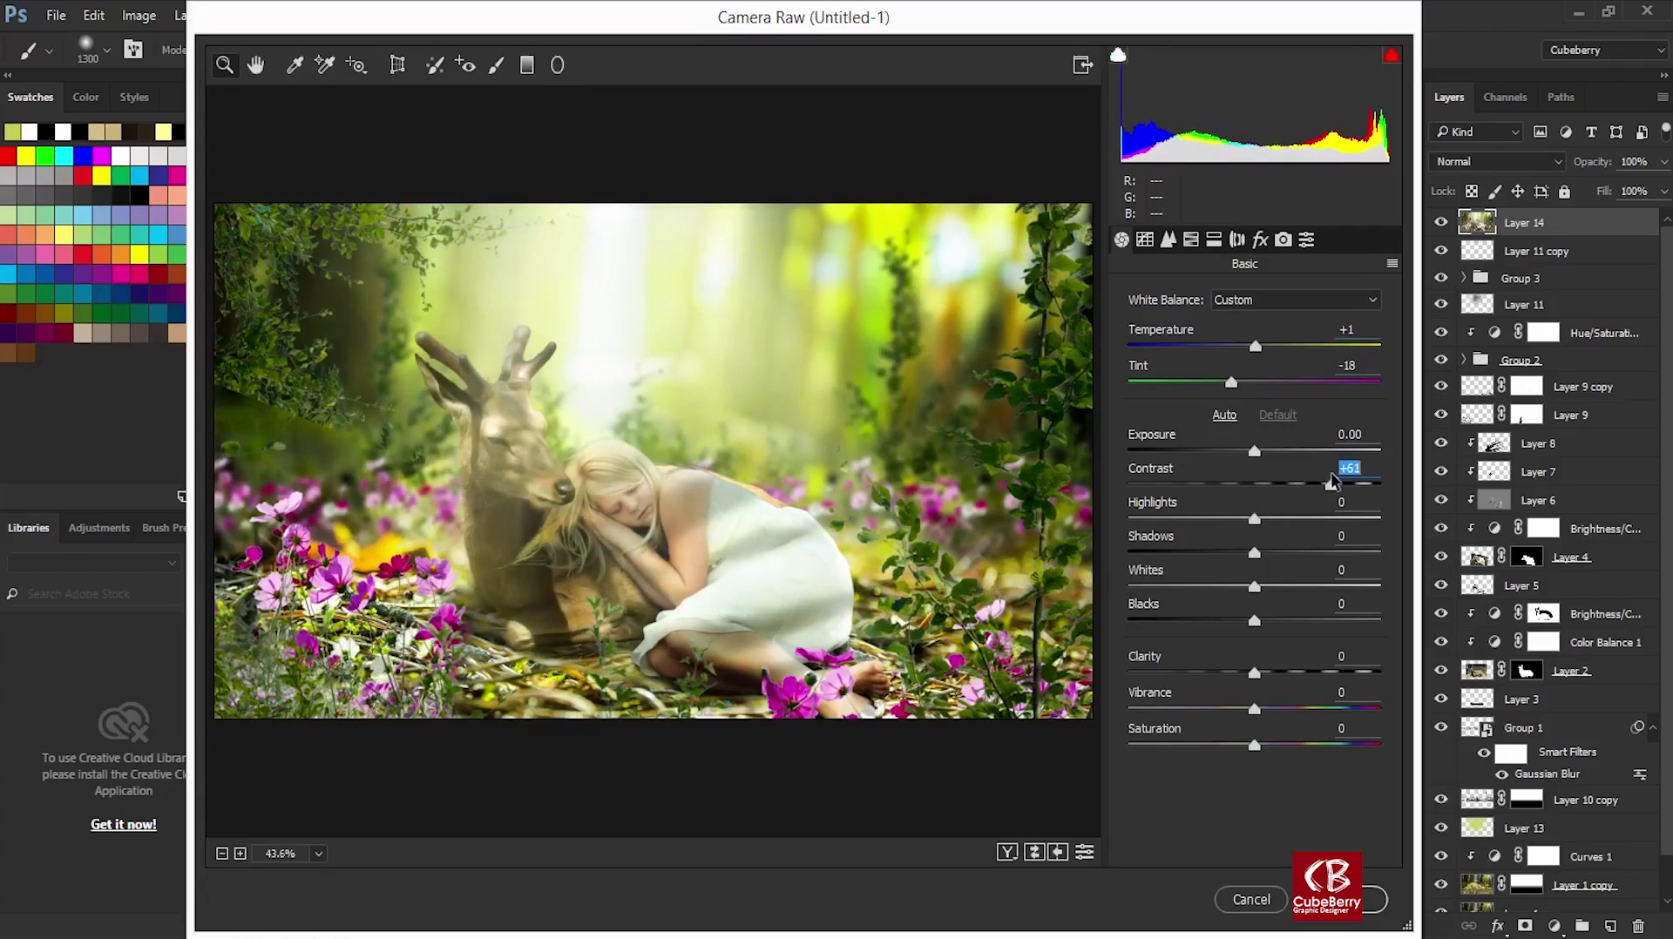
pyautogui.click(1255, 520)
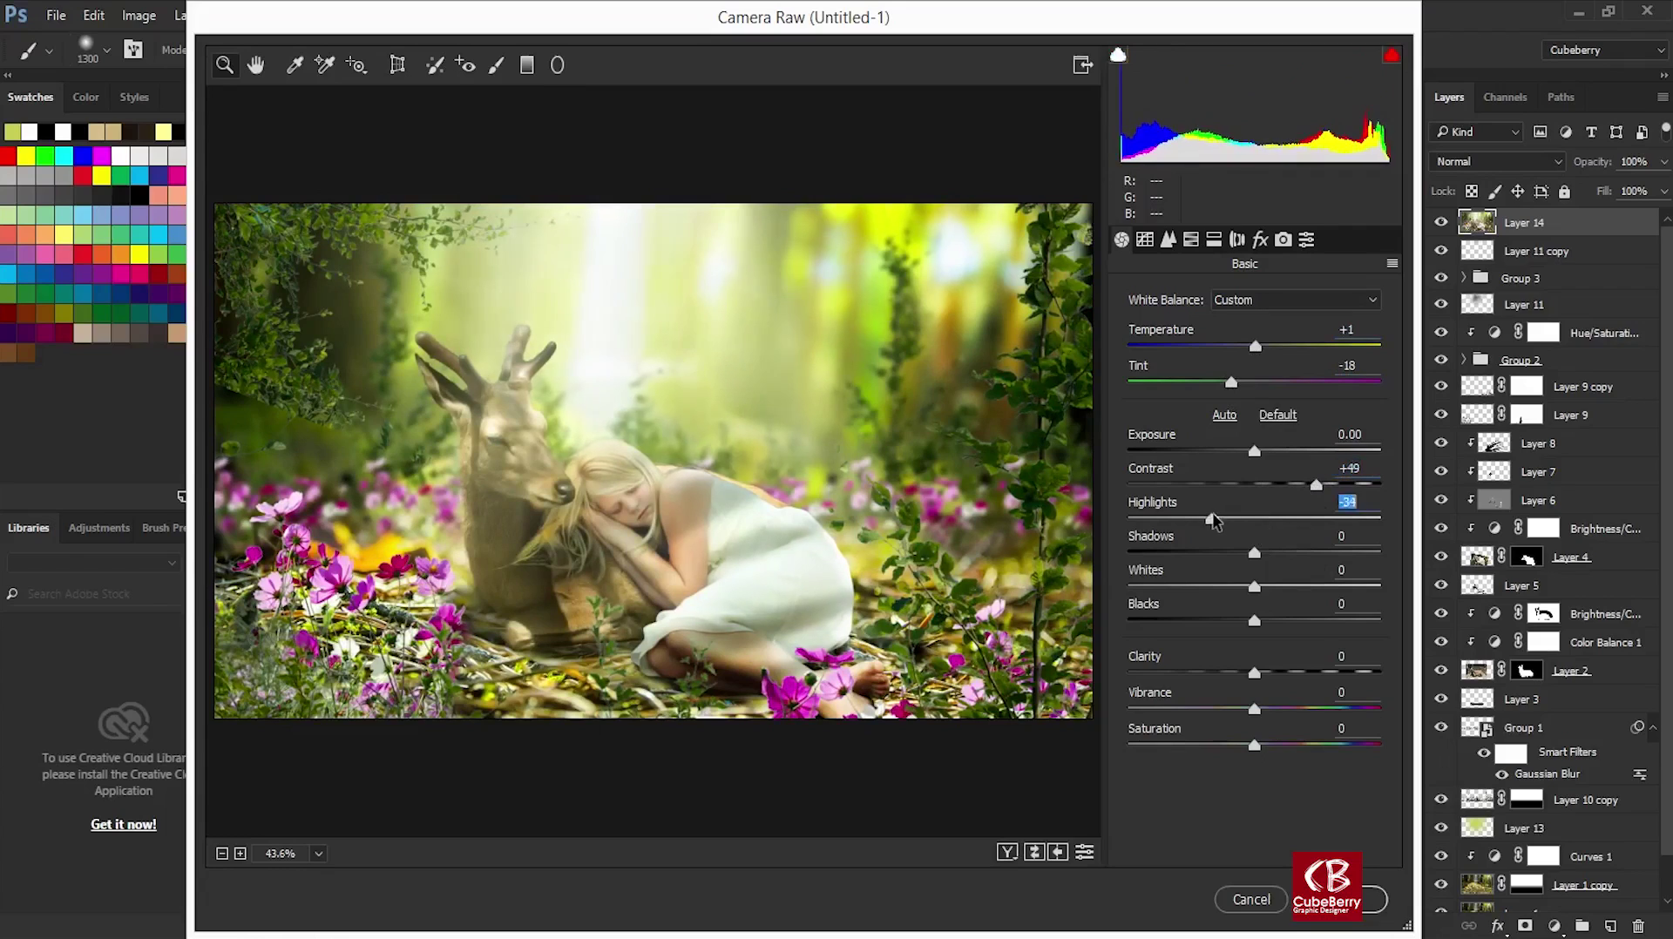
pyautogui.moveTo(1253, 585)
pyautogui.mouseDown()
pyautogui.moveTo(1205, 585)
pyautogui.moveTo(1257, 620)
pyautogui.moveTo(1214, 672)
pyautogui.moveTo(1247, 671)
pyautogui.mouseUp()
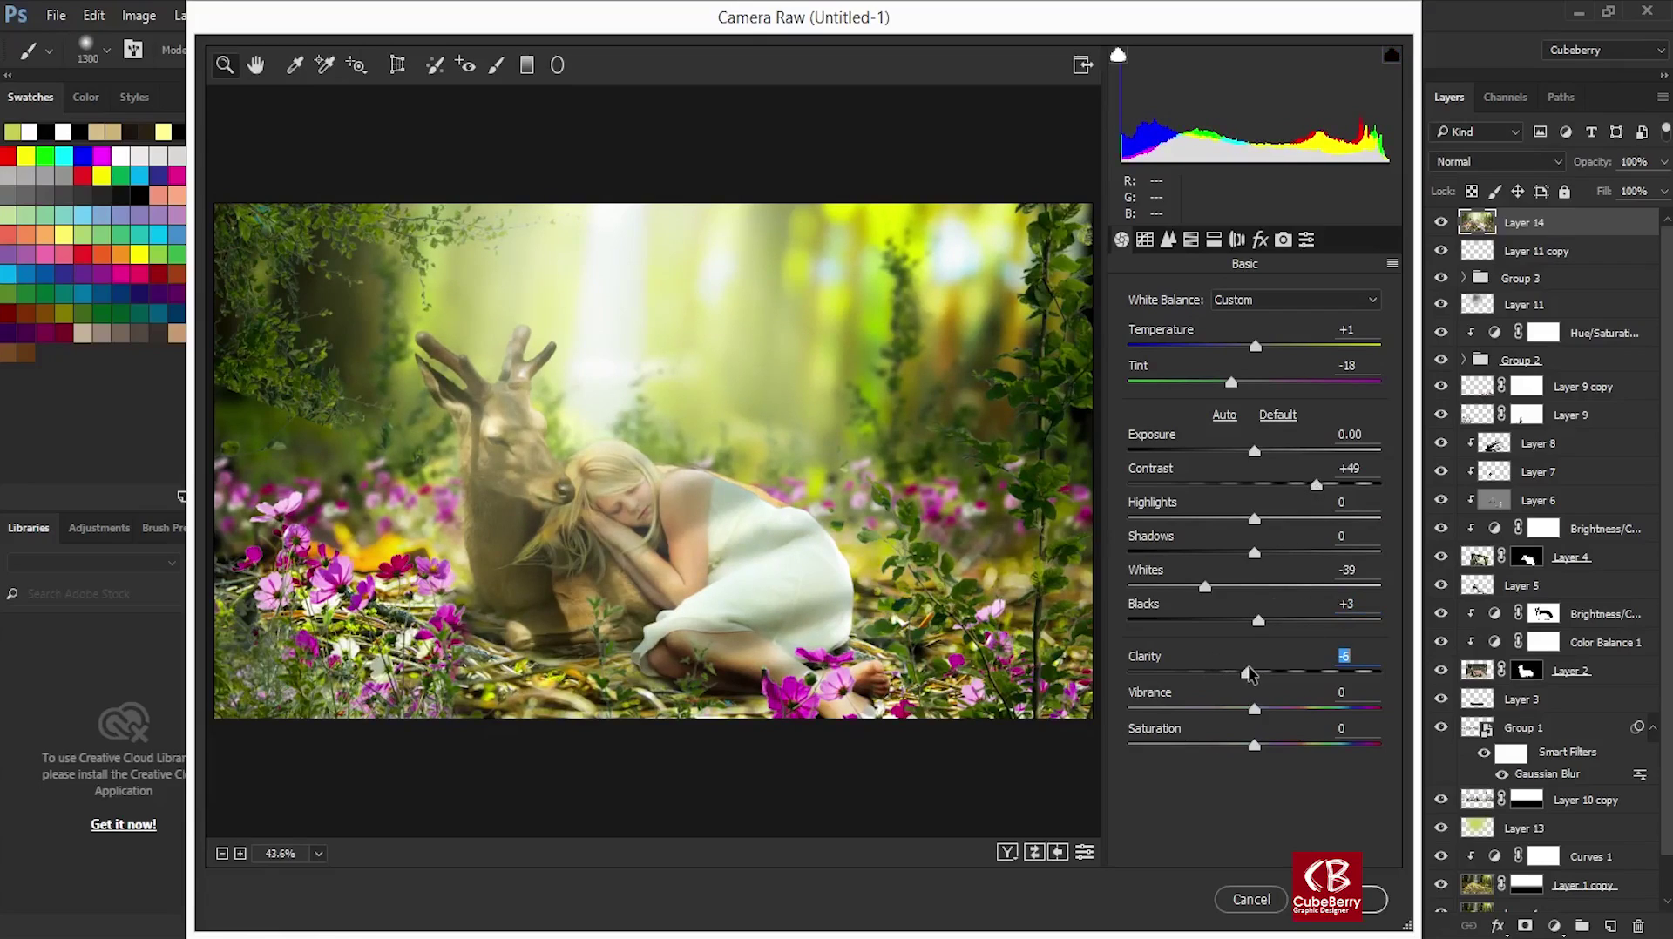
pyautogui.moveTo(1255, 709)
pyautogui.mouseDown()
pyautogui.moveTo(1282, 710)
pyautogui.moveTo(1267, 745)
pyautogui.mouseUp()
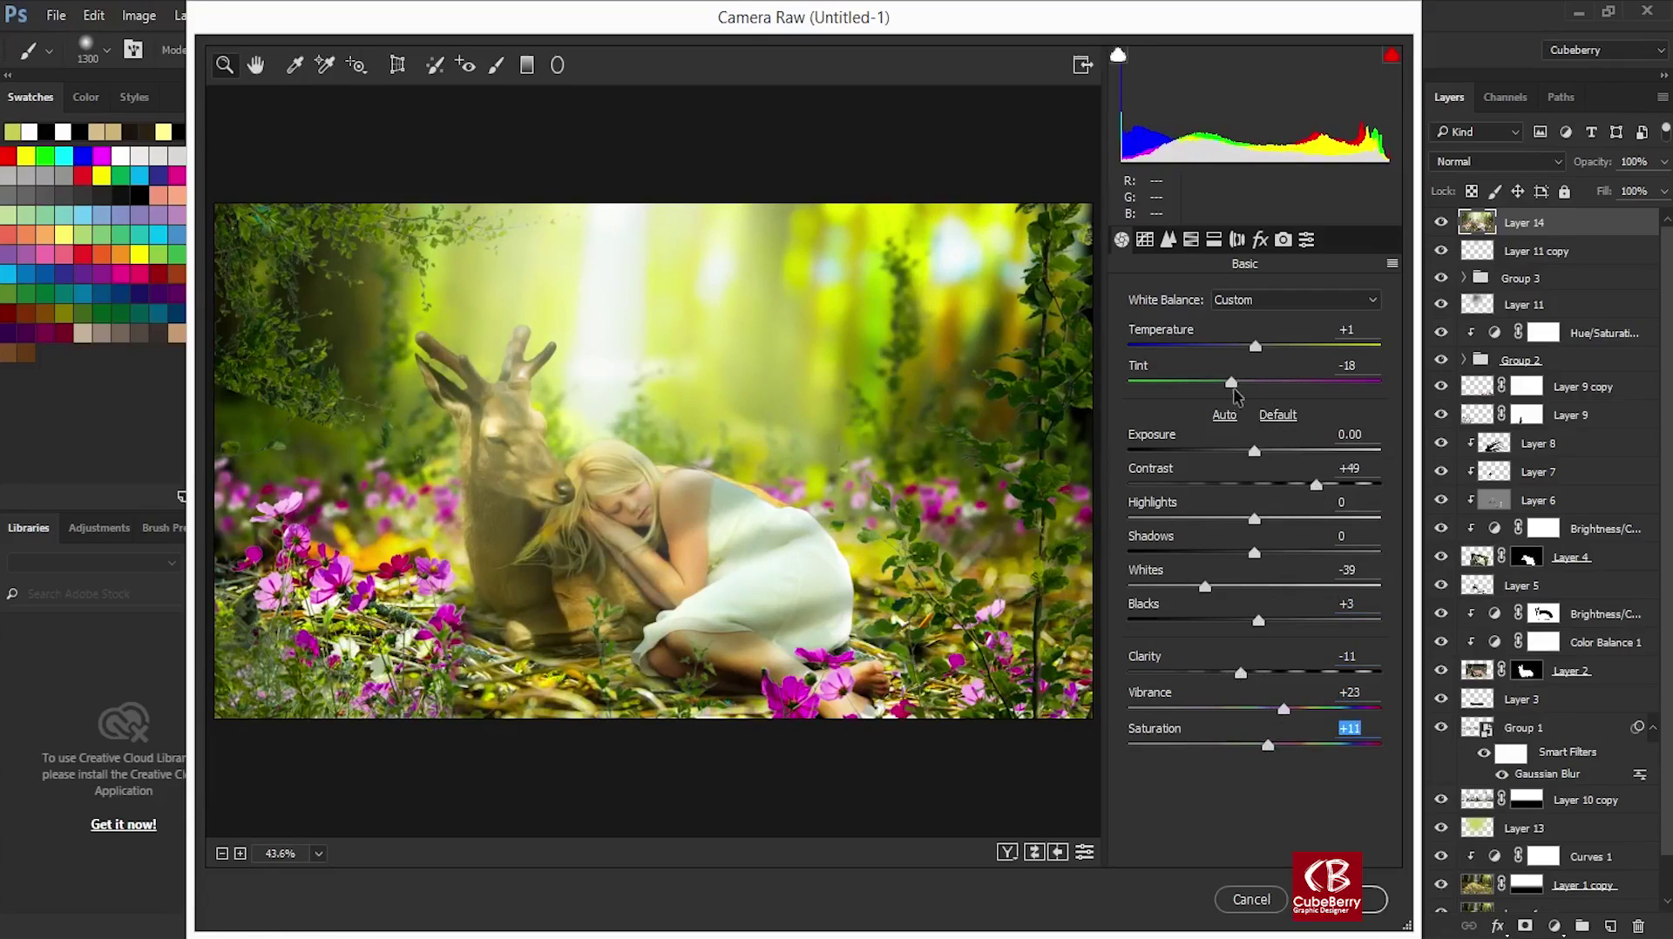
# In HSL Saturation, cut Yellows to -22, ease Oranges slightly and raise Magentas.
pyautogui.click(1190, 238)
pyautogui.click(1197, 331)
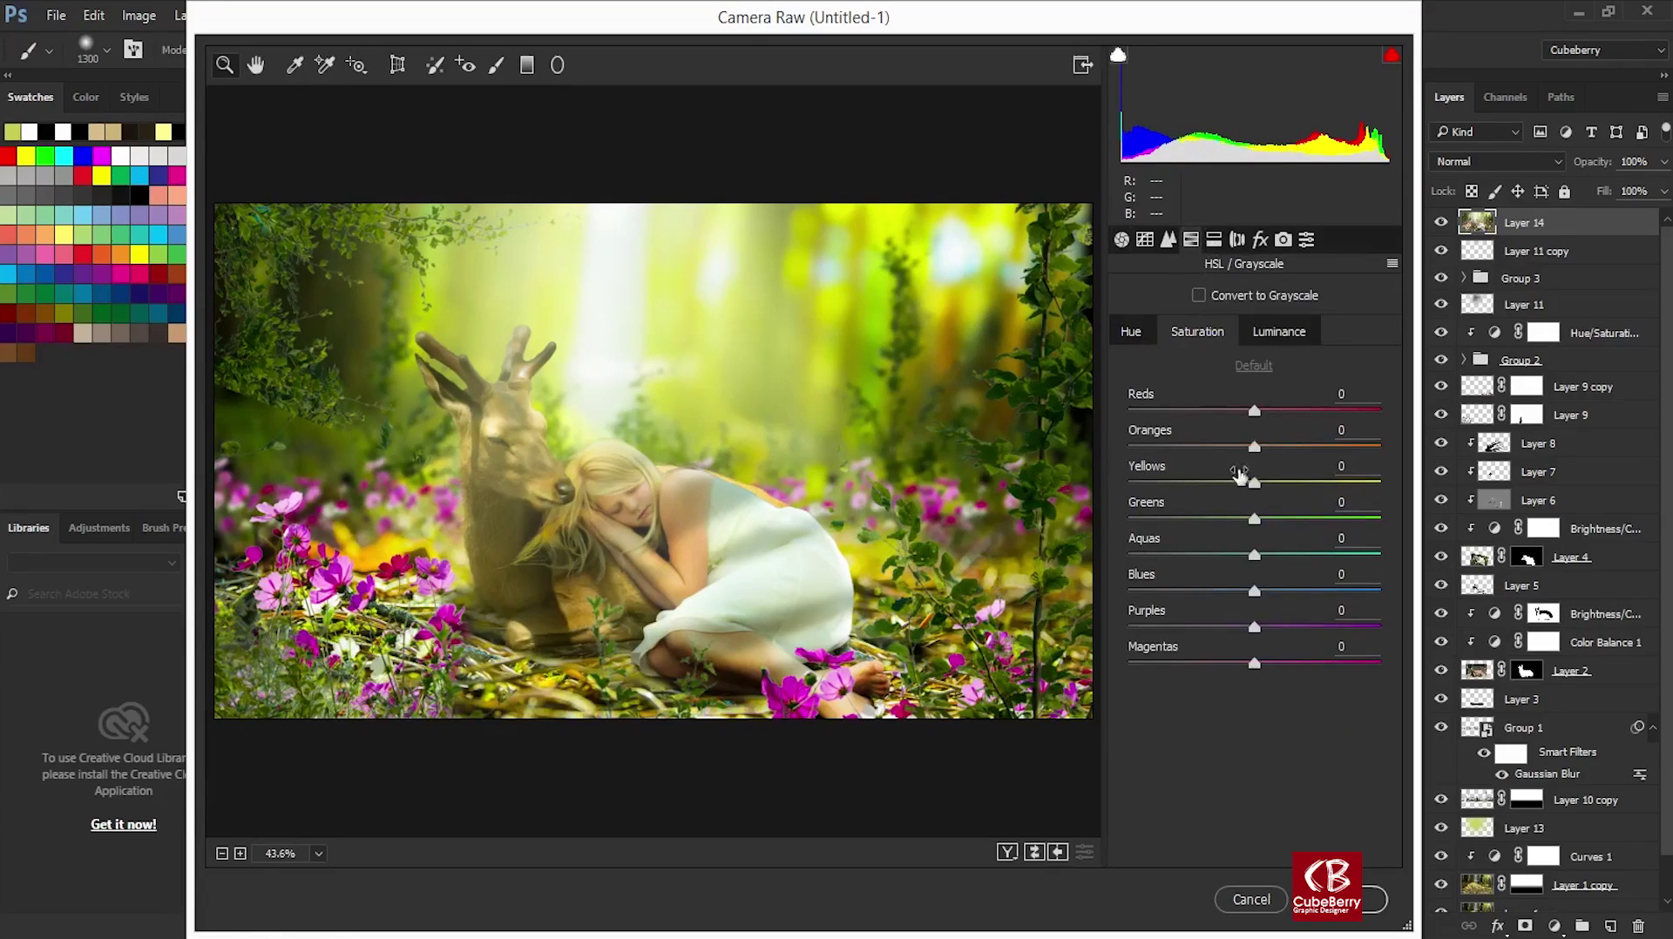
pyautogui.moveTo(1255, 481)
pyautogui.mouseDown()
pyautogui.moveTo(1216, 482)
pyautogui.moveTo(1251, 482)
pyautogui.moveTo(1223, 469)
pyautogui.moveTo(1294, 519)
pyautogui.mouseUp()
pyautogui.moveTo(1254, 447); pyautogui.dragTo(1250, 447)
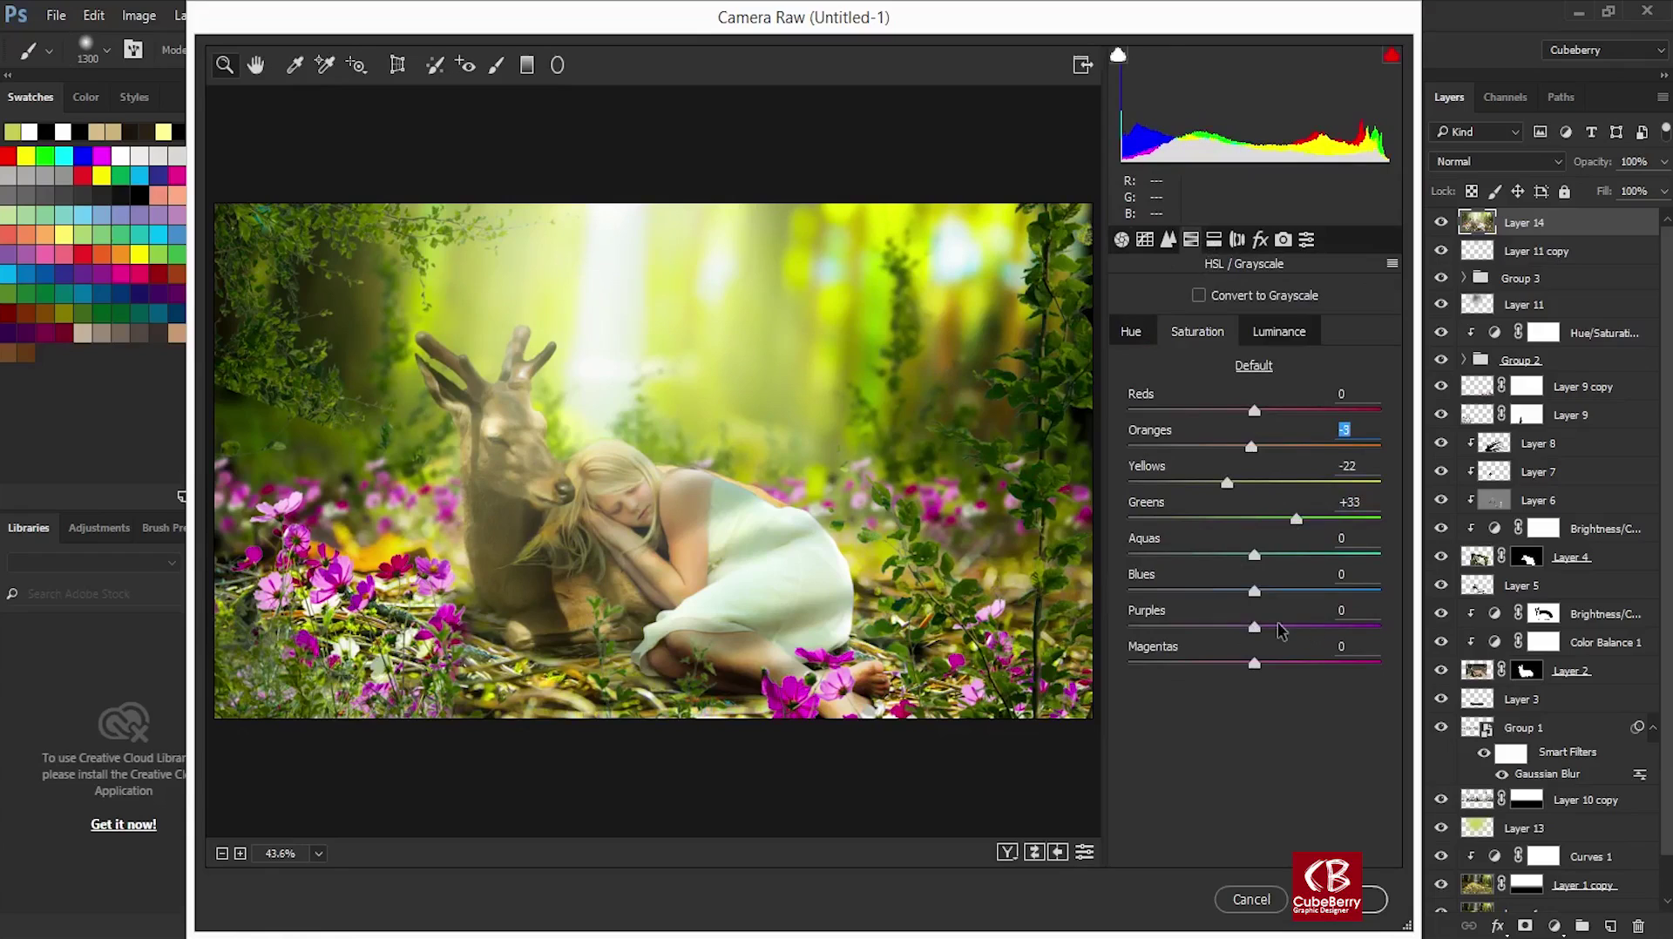
pyautogui.moveTo(1255, 664); pyautogui.dragTo(1265, 628)
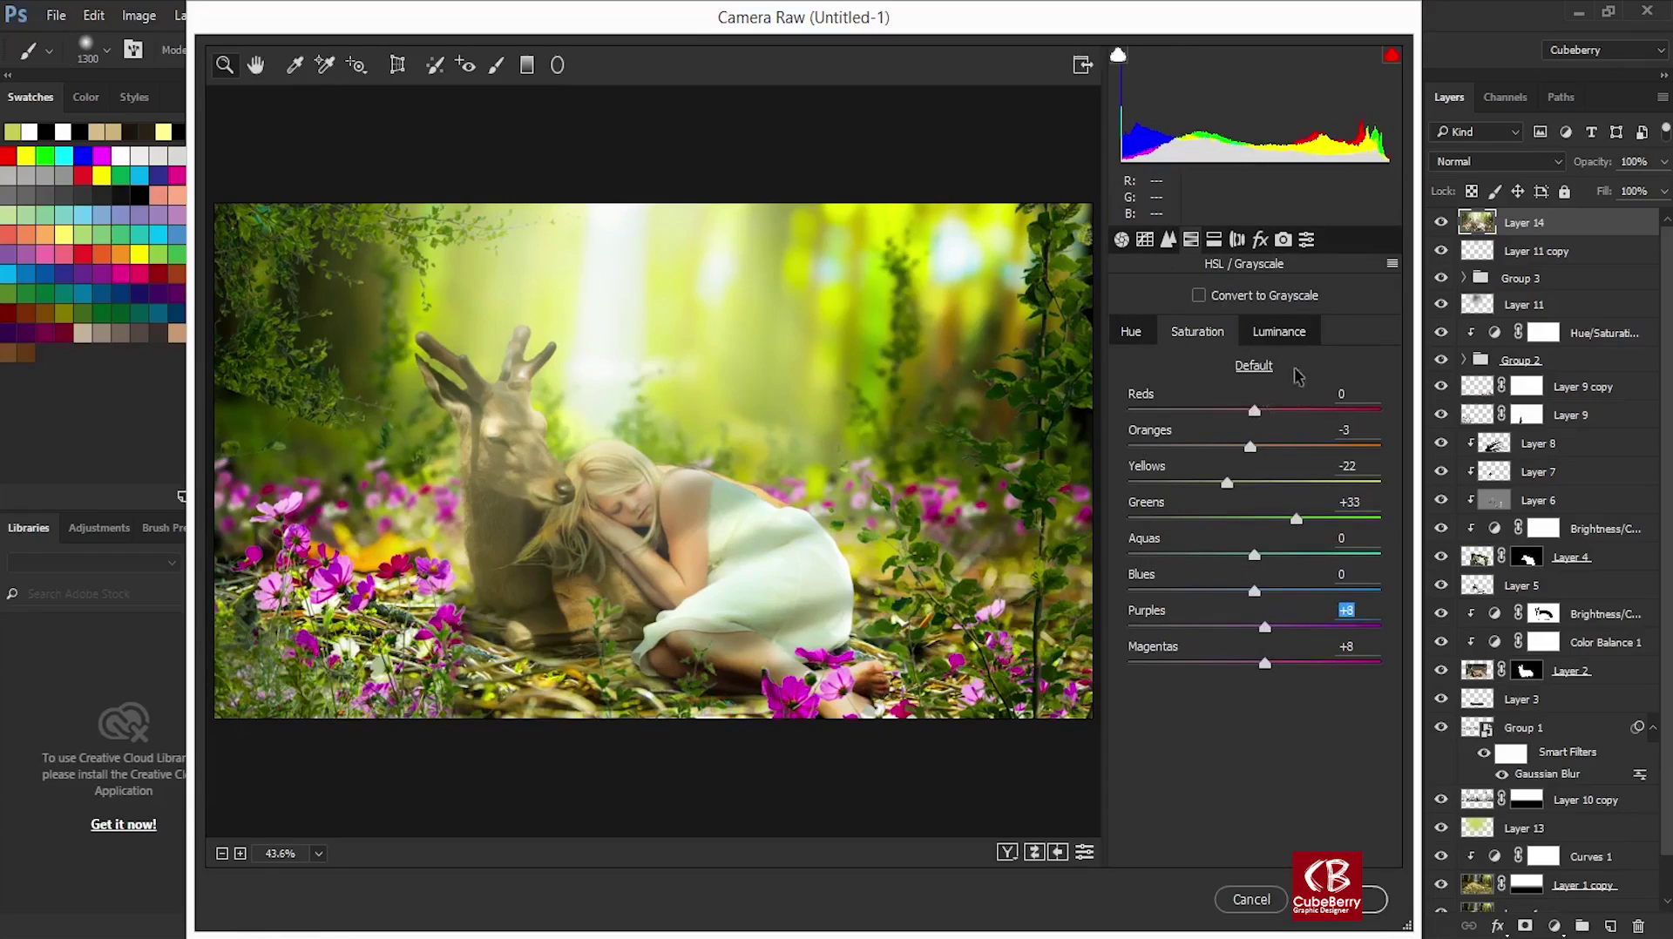
# Set sharpening Amount 61, Masking 75, Luminance noise reduction 15, and apply the grade.
pyautogui.click(1167, 240)
pyautogui.moveTo(1128, 329); pyautogui.dragTo(1231, 329)
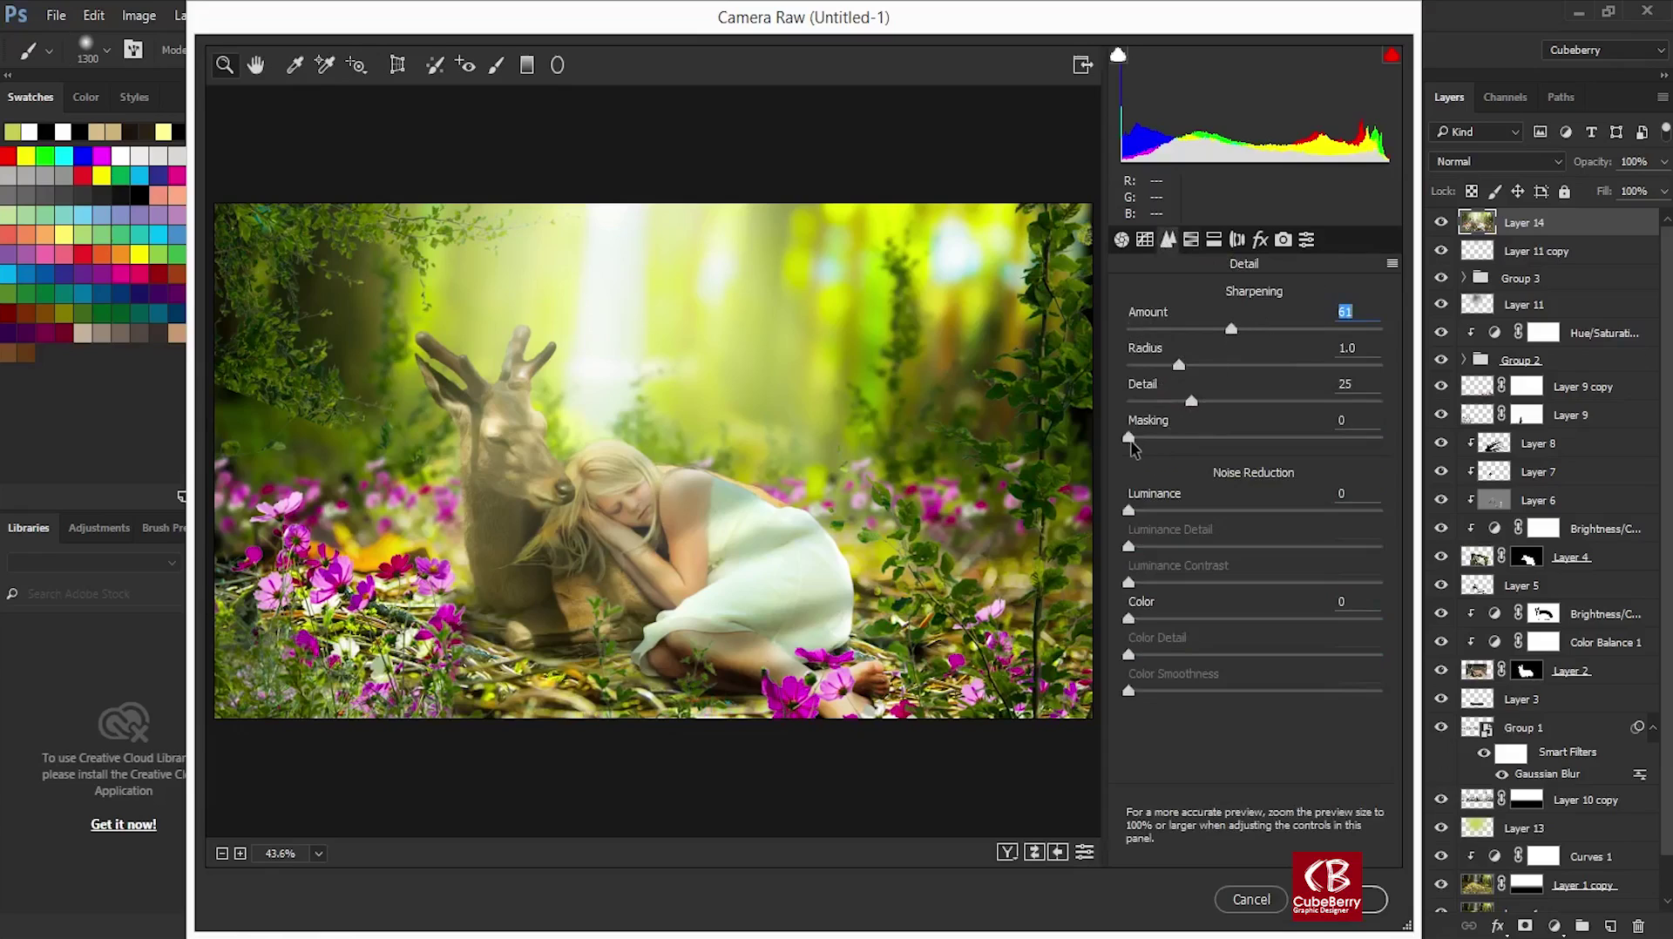
pyautogui.moveTo(1129, 439)
pyautogui.mouseDown()
pyautogui.moveTo(1348, 439)
pyautogui.moveTo(1318, 439)
pyautogui.mouseUp()
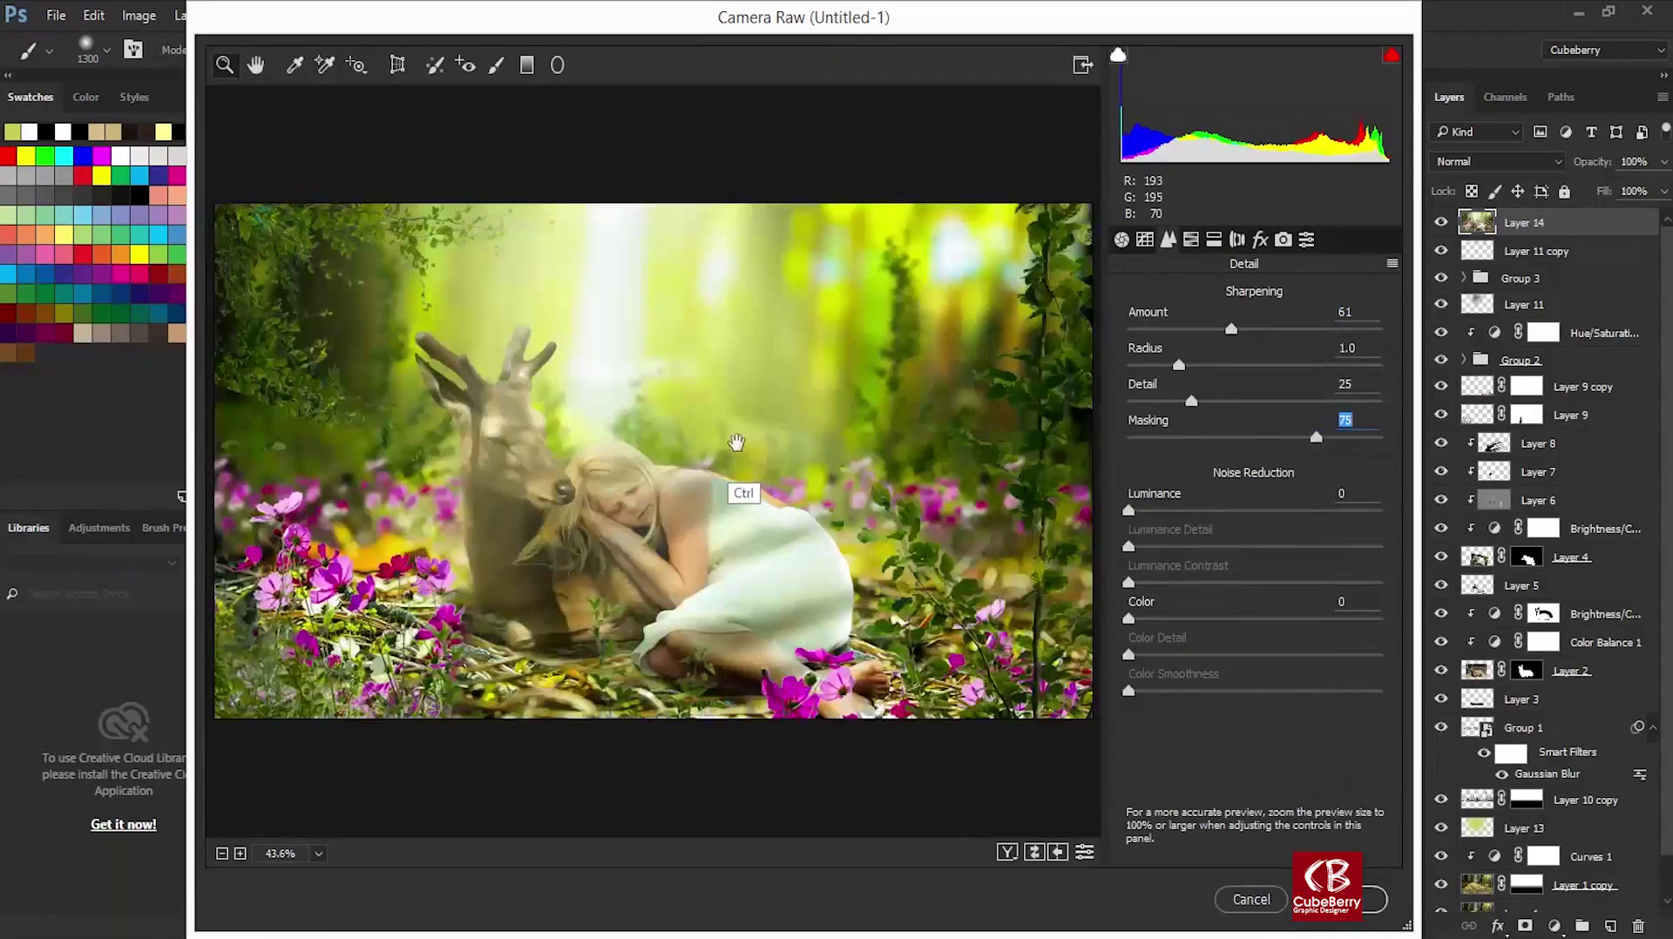
pyautogui.scroll(1, 643, 568)
pyautogui.scroll(2, 688, 659)
pyautogui.scroll(-1, 688, 659)
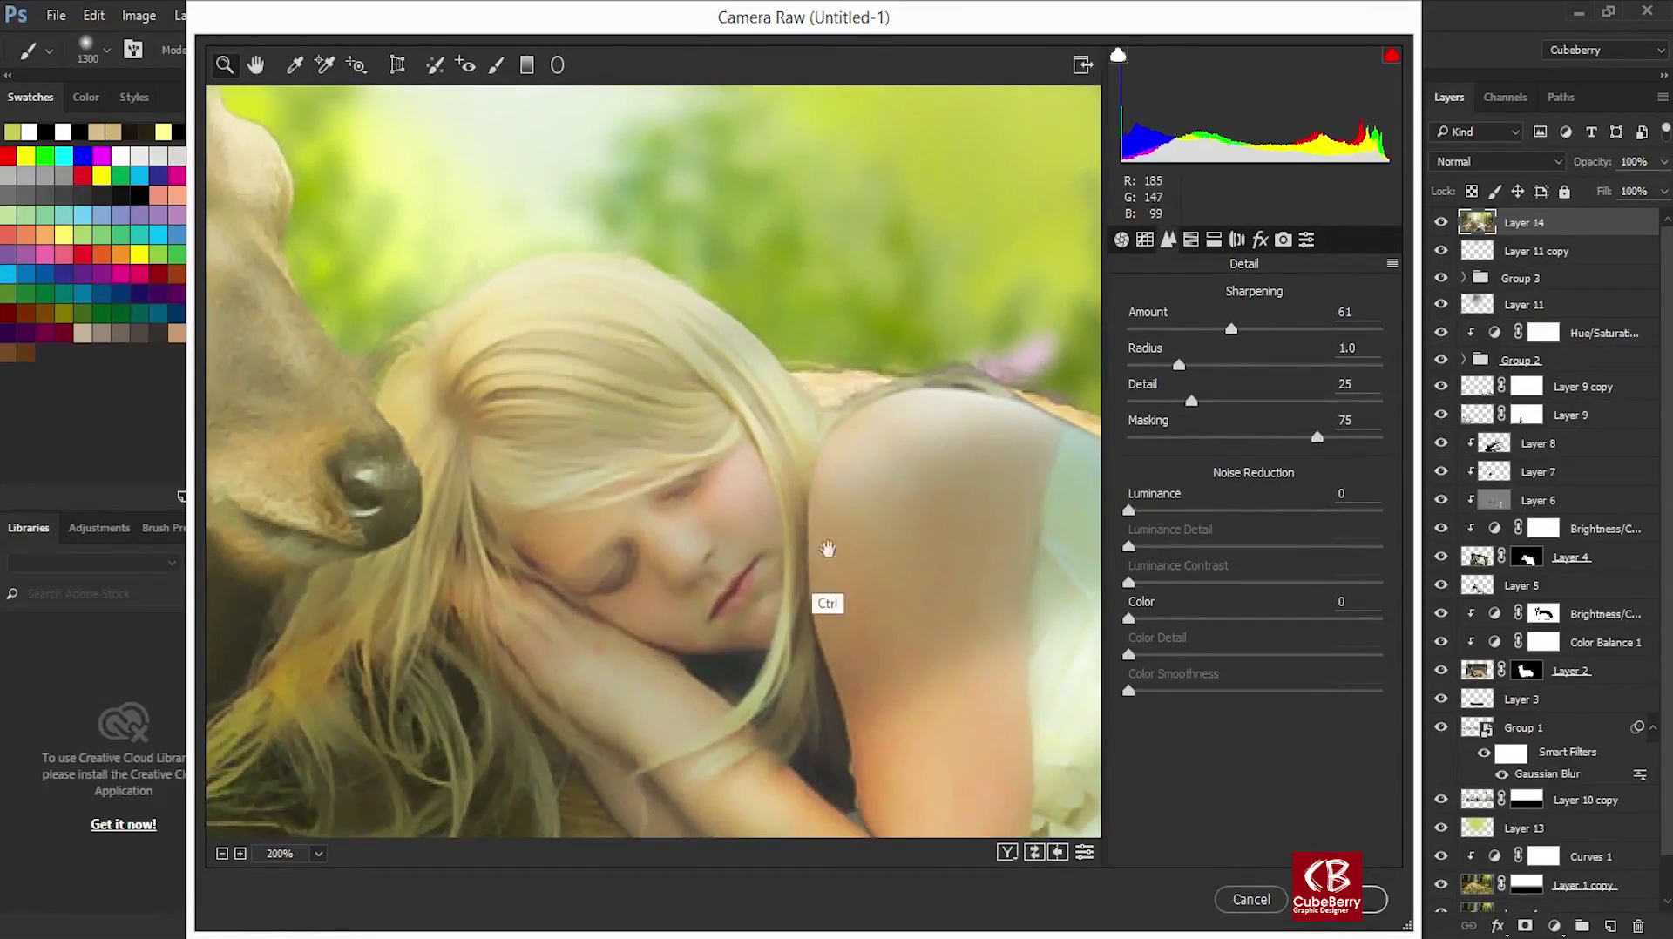
pyautogui.scroll(-1, 819, 556)
pyautogui.moveTo(1128, 510)
pyautogui.mouseDown()
pyautogui.moveTo(1191, 511)
pyautogui.moveTo(1173, 527)
pyautogui.mouseUp()
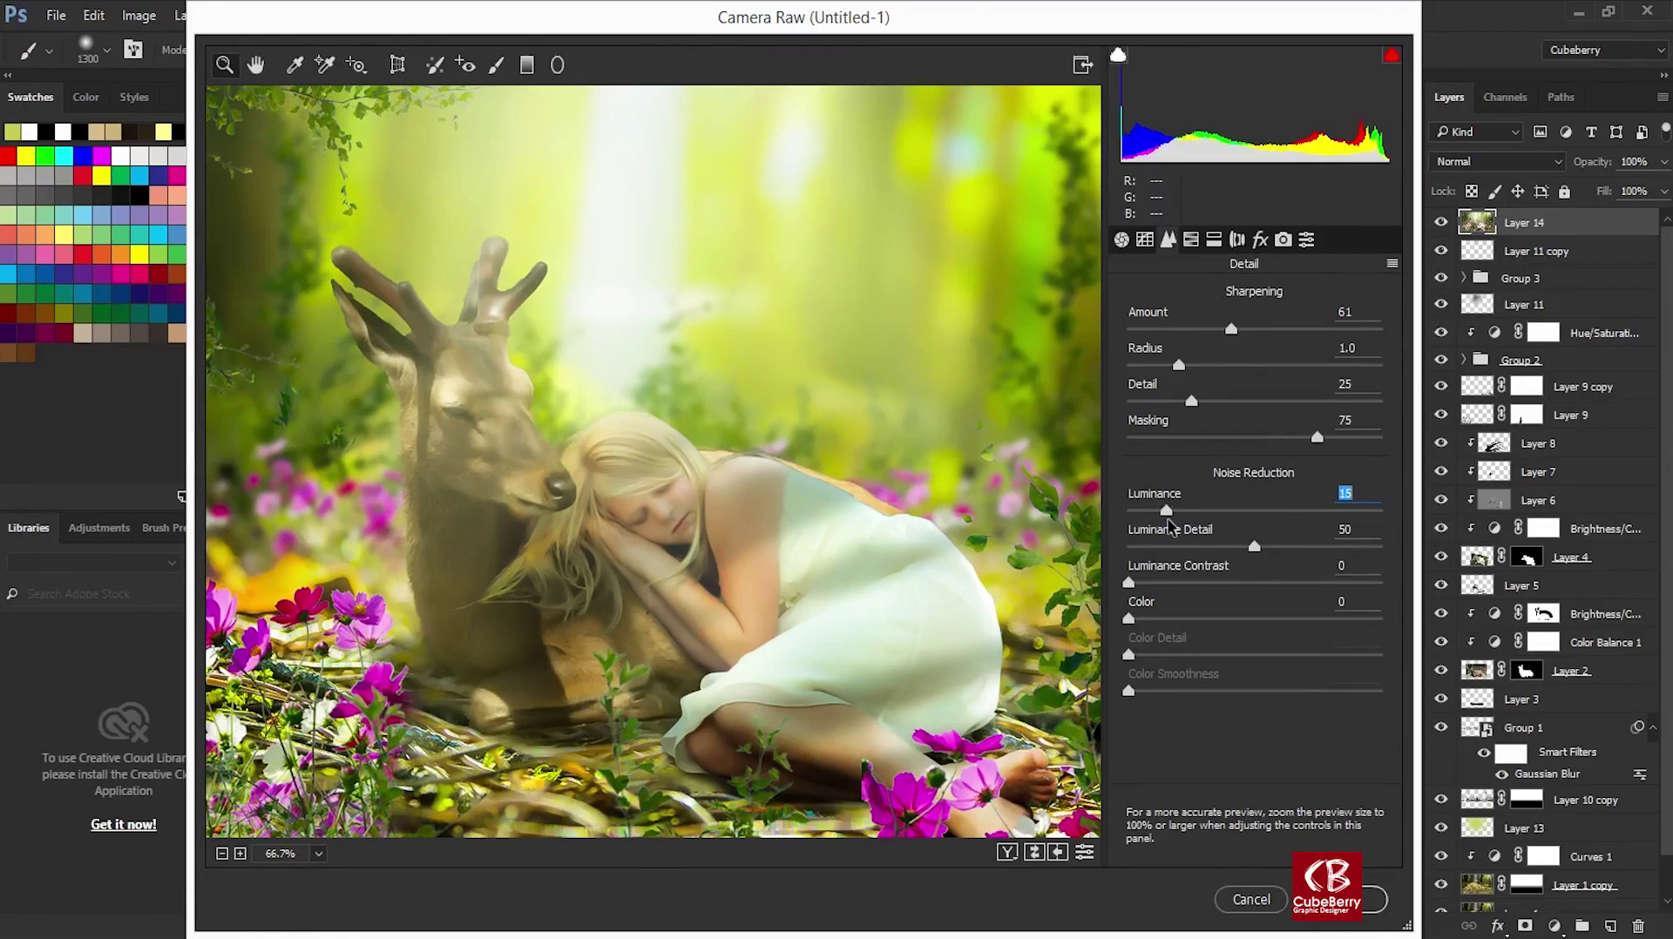
pyautogui.press('Return')
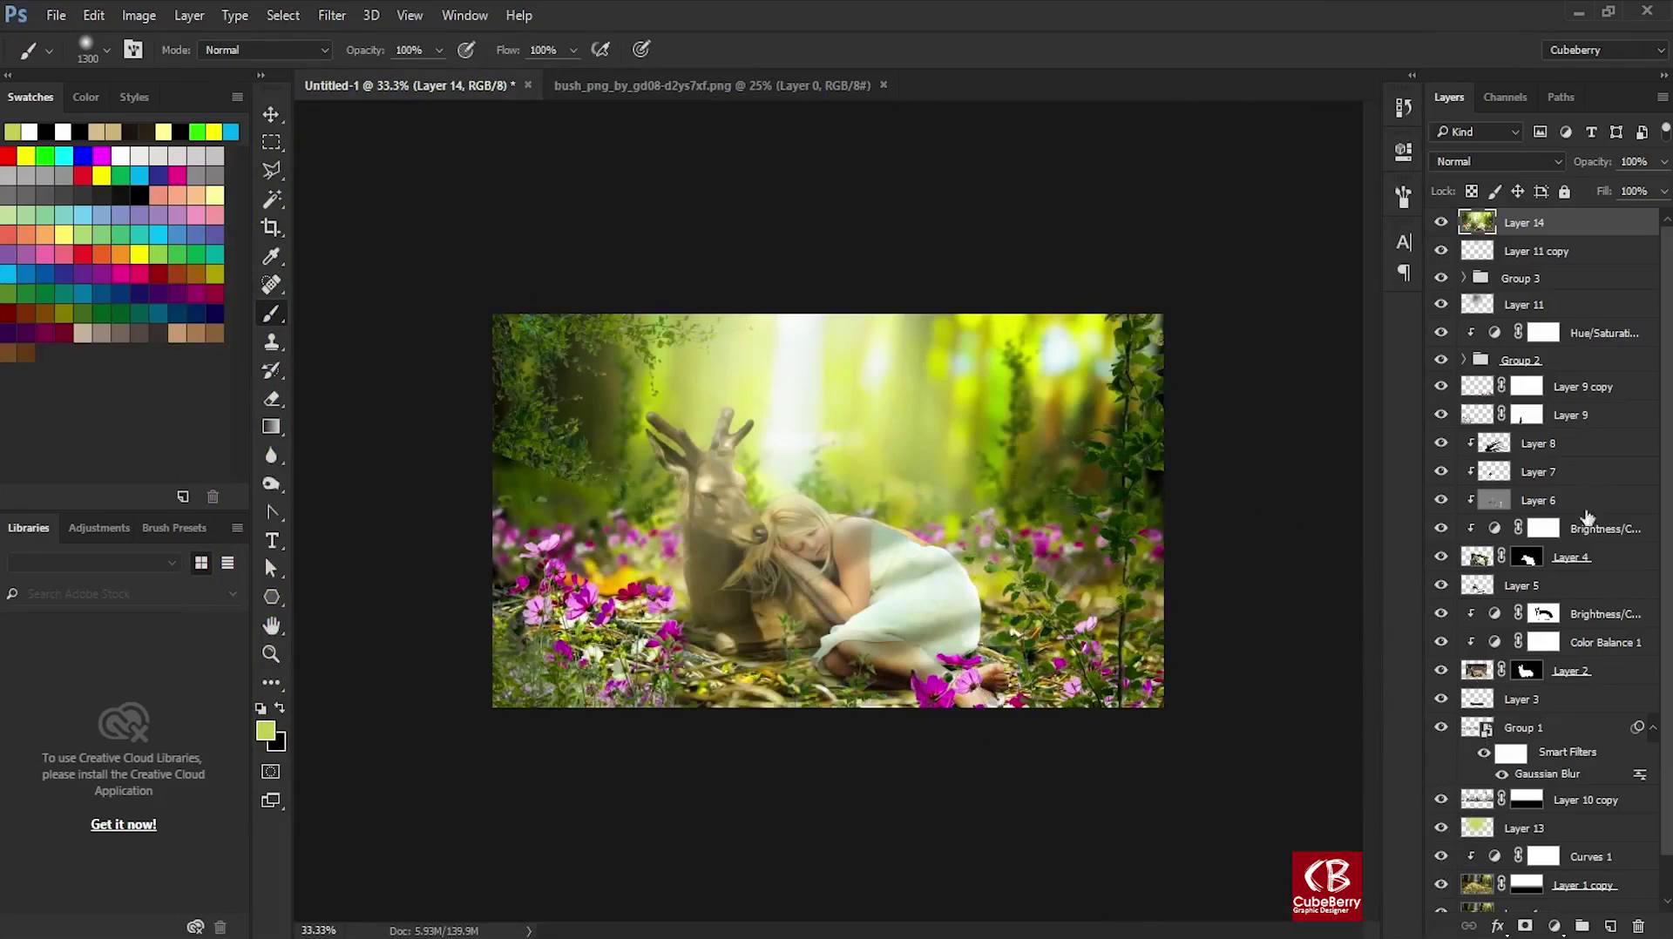
# Add a Levels layer with black input 20 and midtones 1.16, then view at 50%.
pyautogui.click(1554, 926)
pyautogui.click(1520, 555)
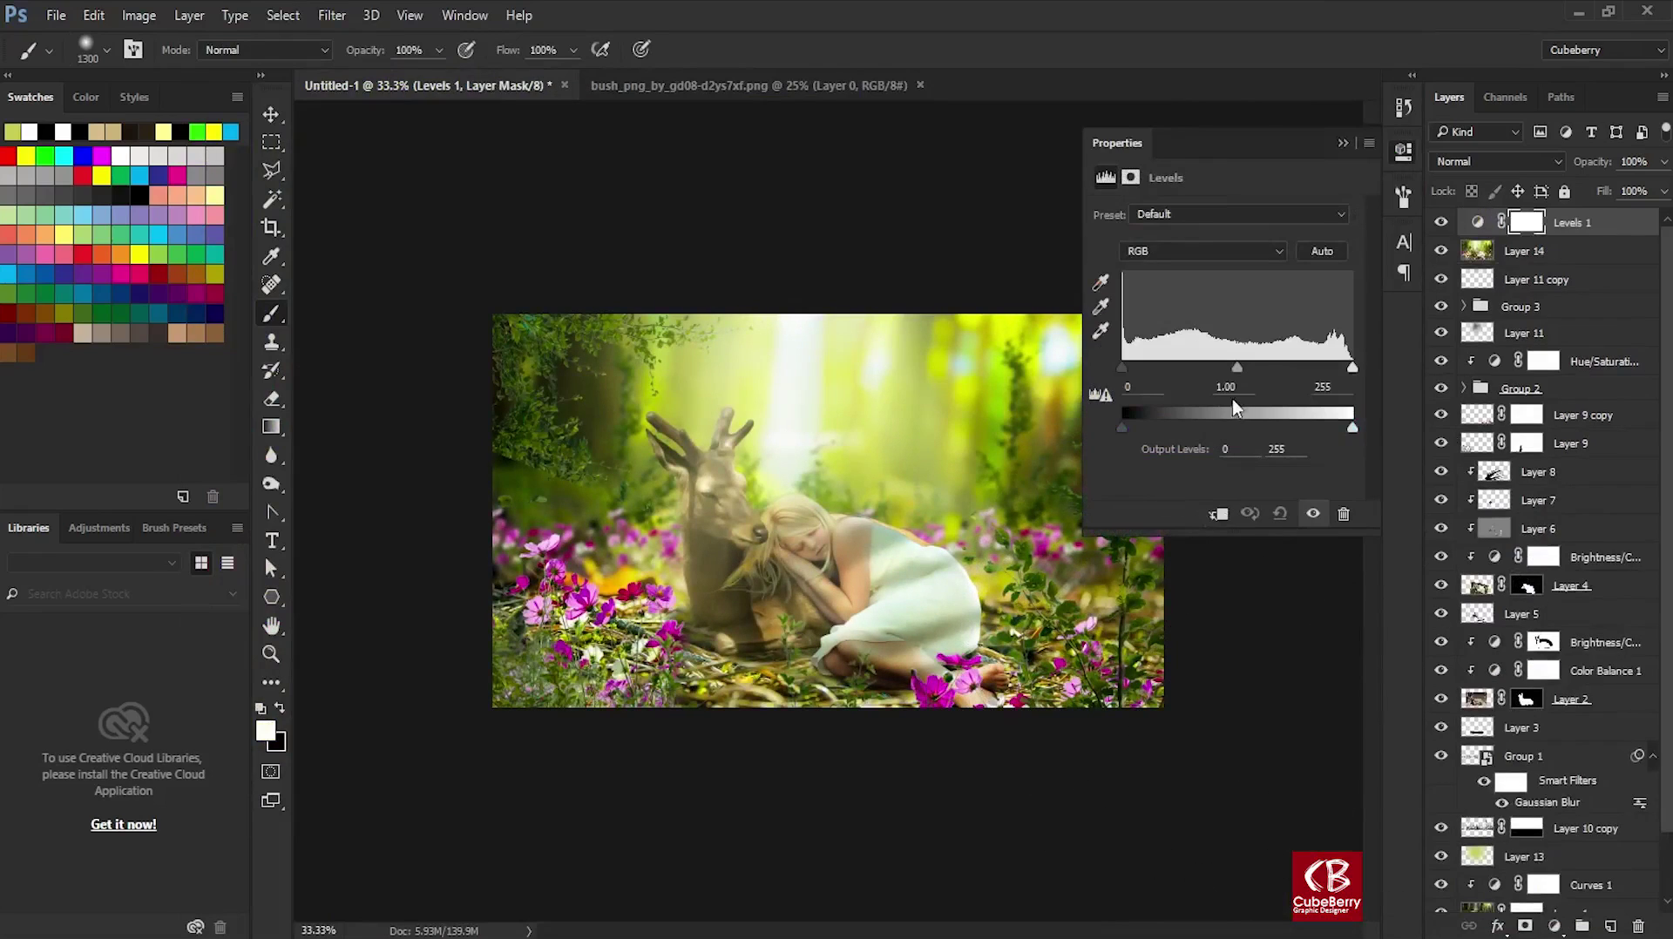
pyautogui.moveTo(1135, 373); pyautogui.dragTo(1140, 373)
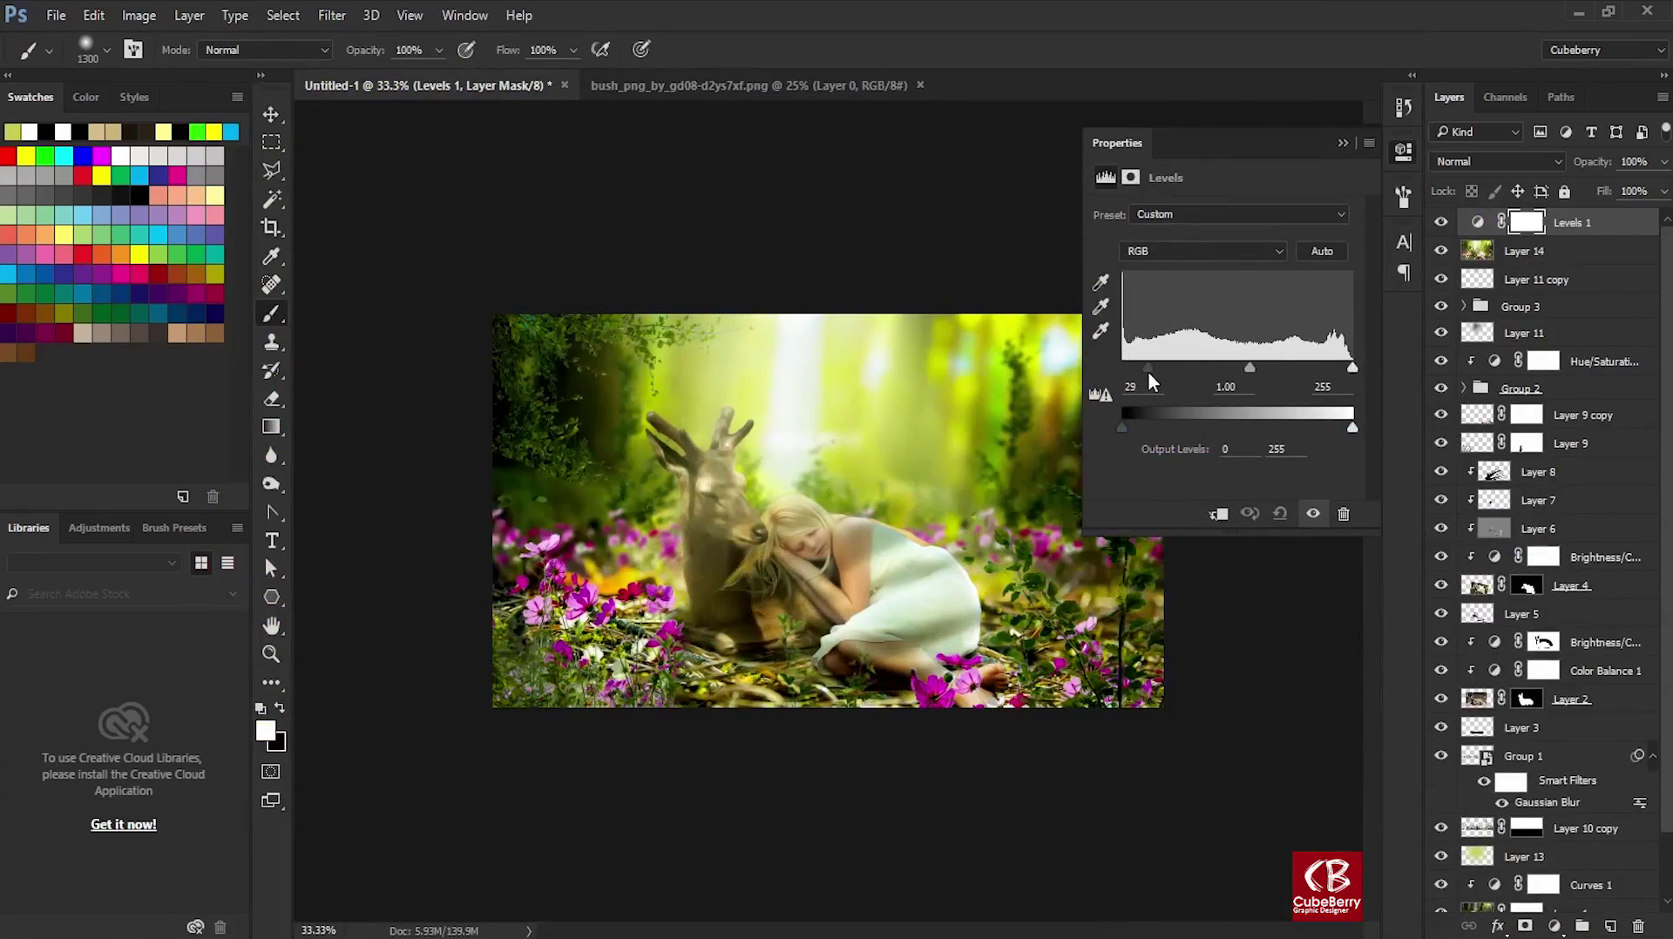
pyautogui.moveTo(1247, 370); pyautogui.dragTo(1234, 373)
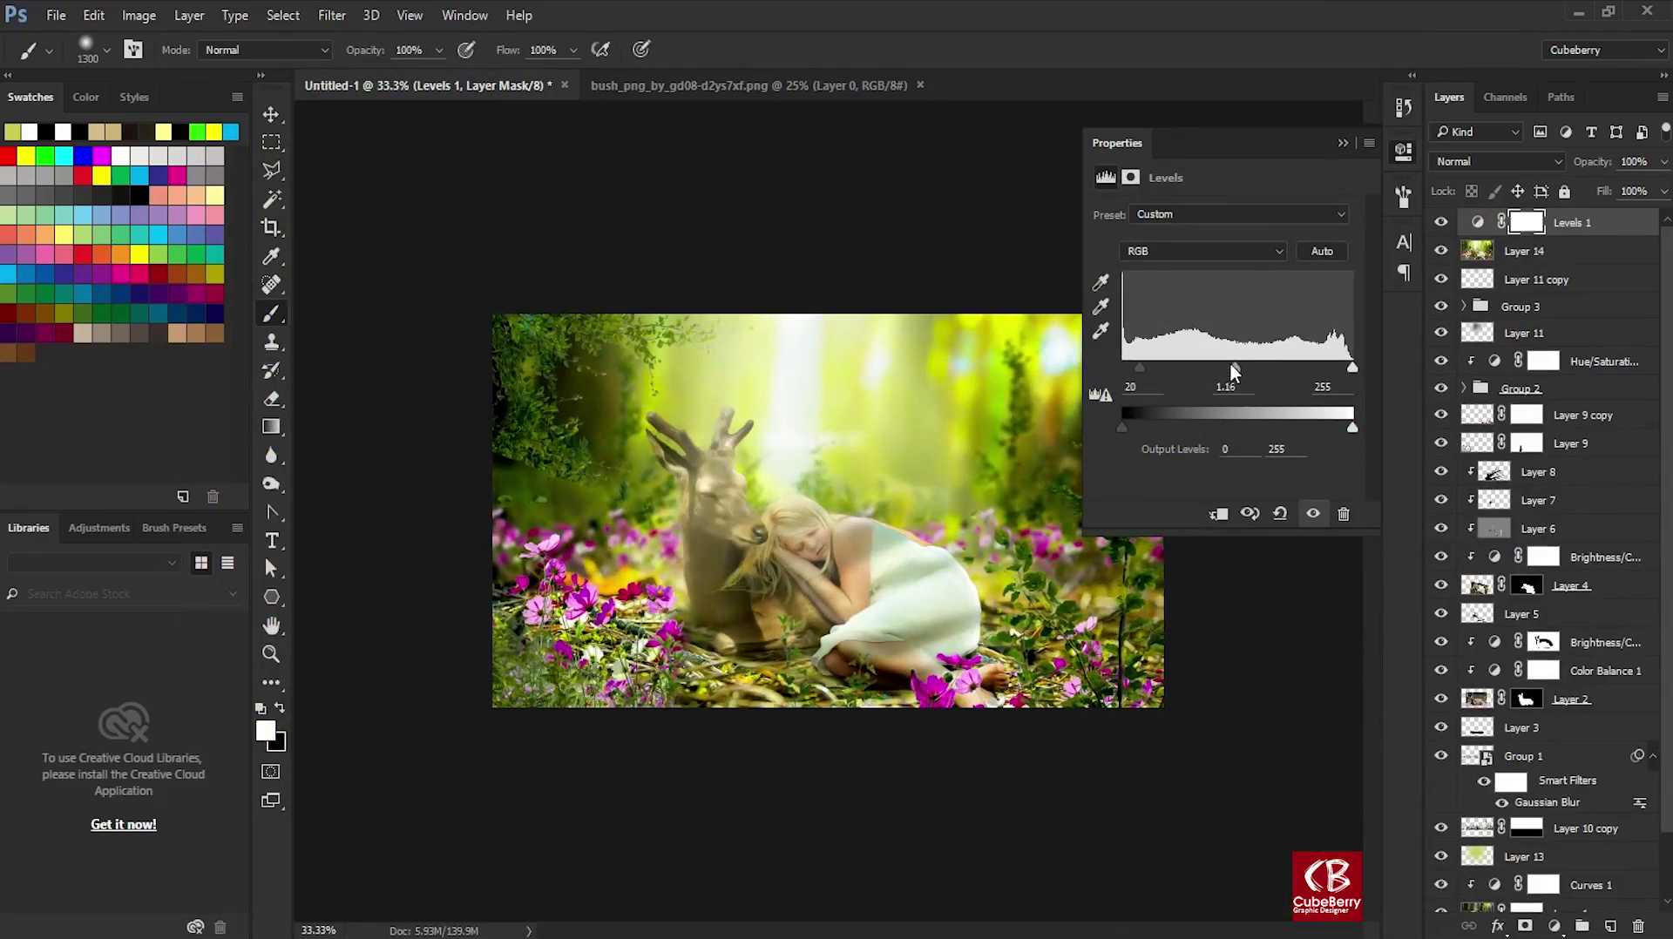
pyautogui.moveTo(1352, 369); pyautogui.dragTo(1353, 373)
pyautogui.click(1403, 152)
pyautogui.hotkey('ctrl', '+')
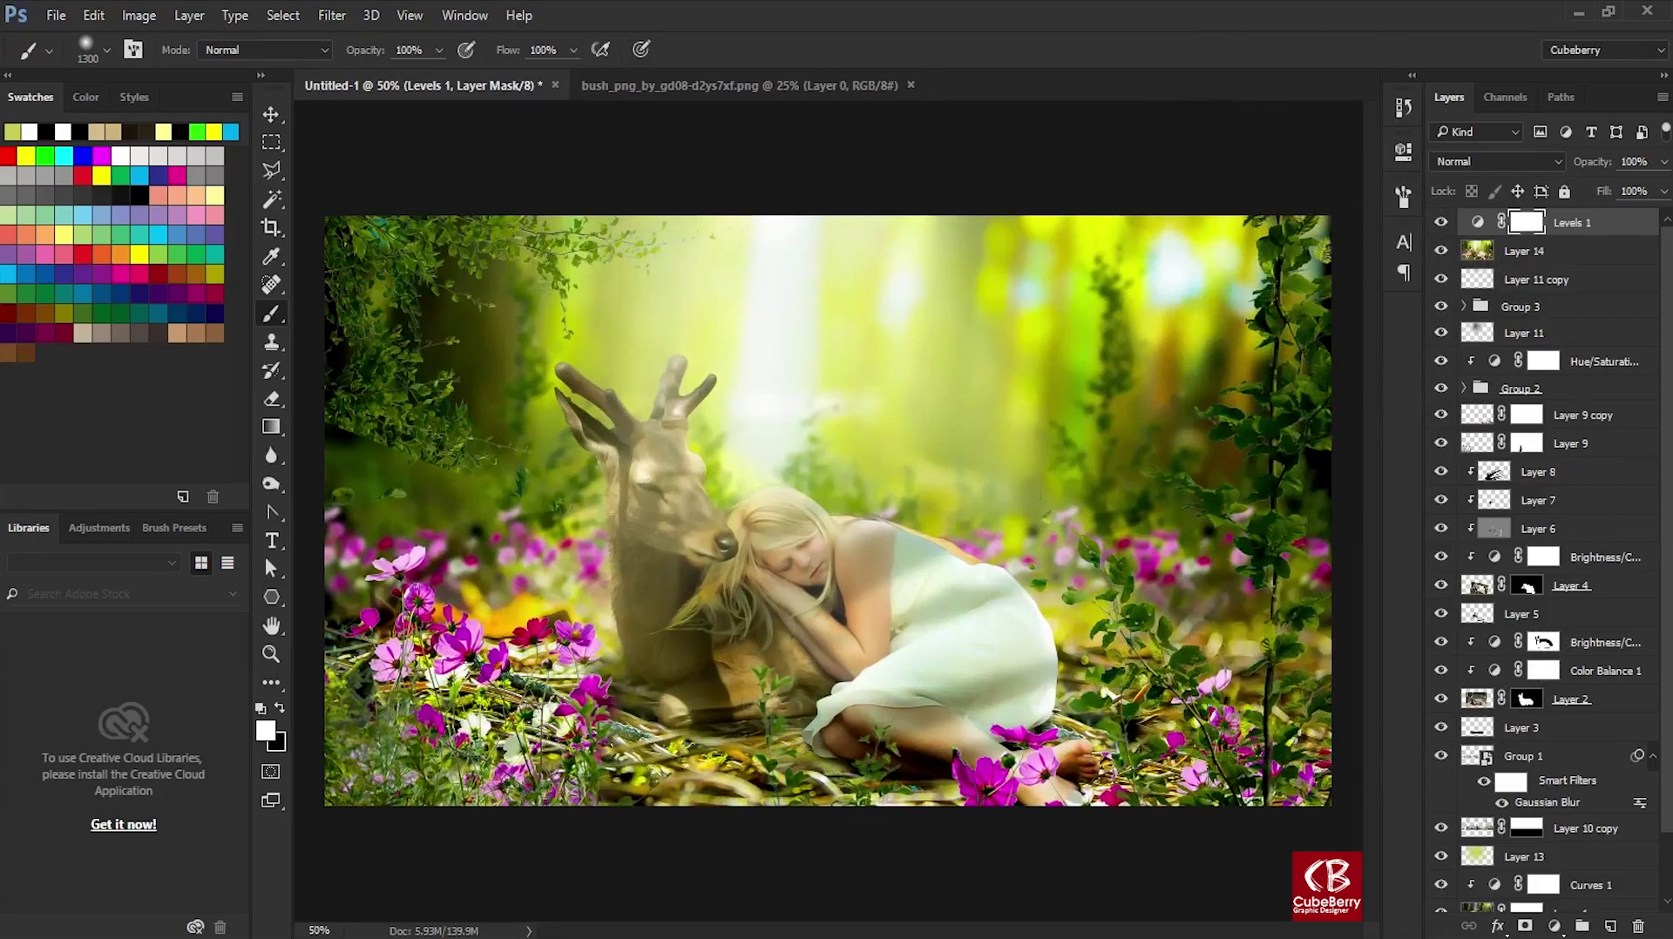